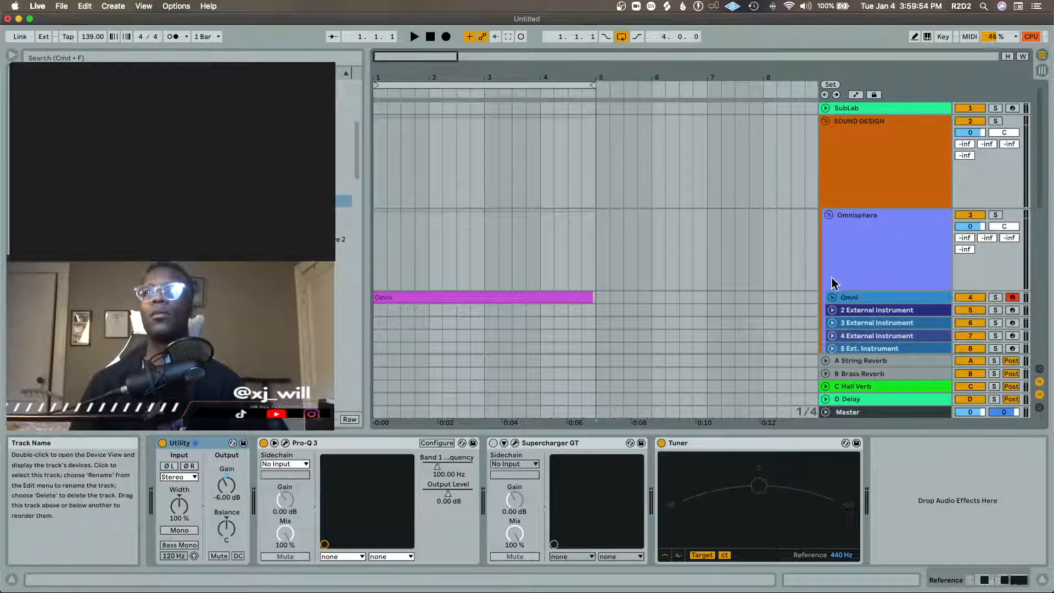
# Step: Unfold the Omni track and extend its MIDI clip to end at 5.1.1, making it four bars long
pyautogui.scroll(-1, 813, 286)
pyautogui.click(552, 295)
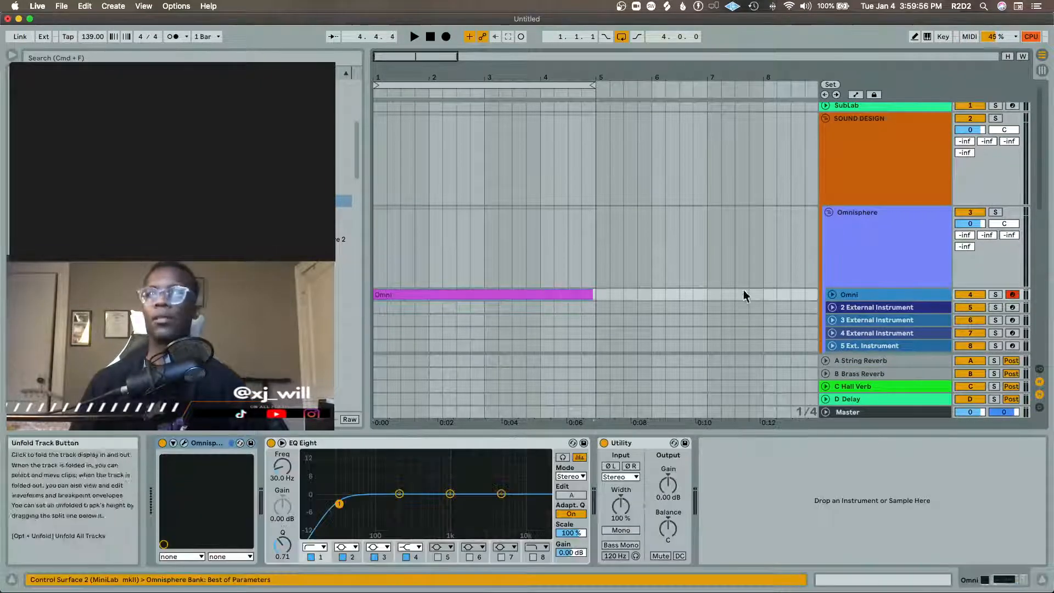
pyautogui.click(831, 294)
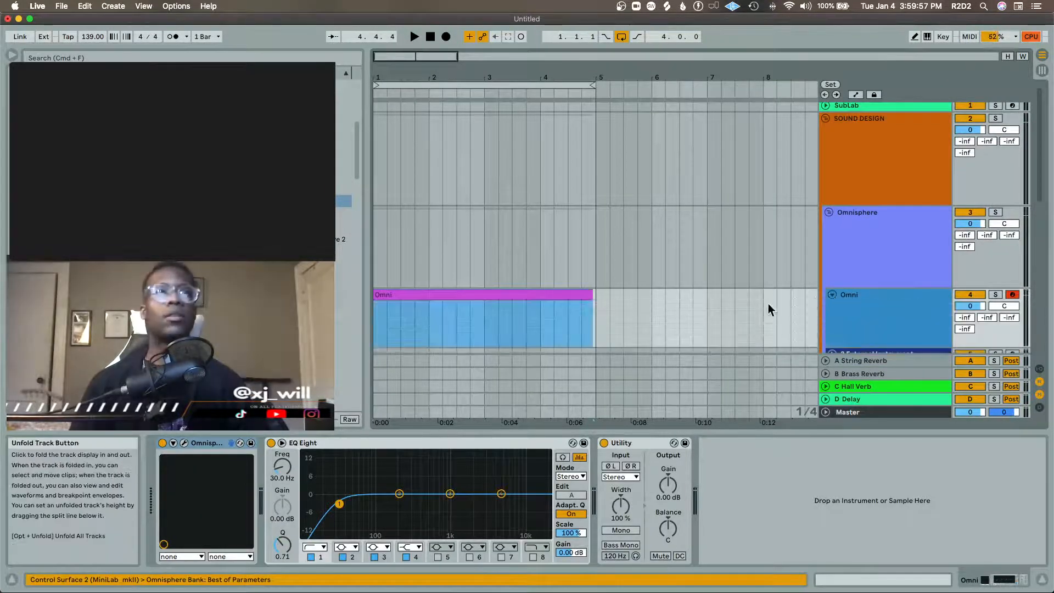
pyautogui.click(579, 302)
pyautogui.click(588, 295)
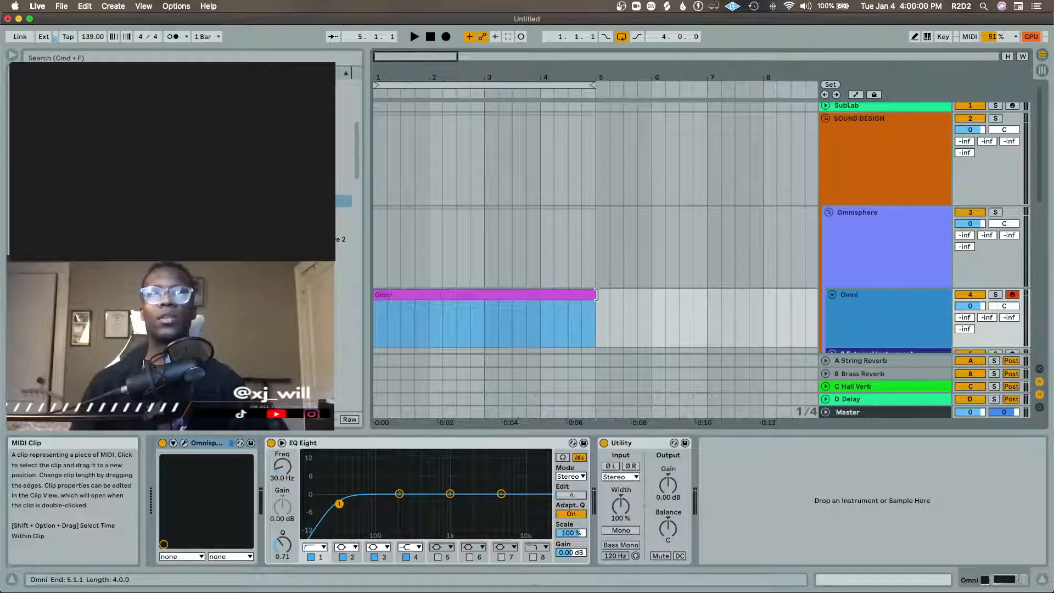
# Step: Open the Omnisphere instrument on the Omni track and expand its patch browser to full view
pyautogui.click(878, 270)
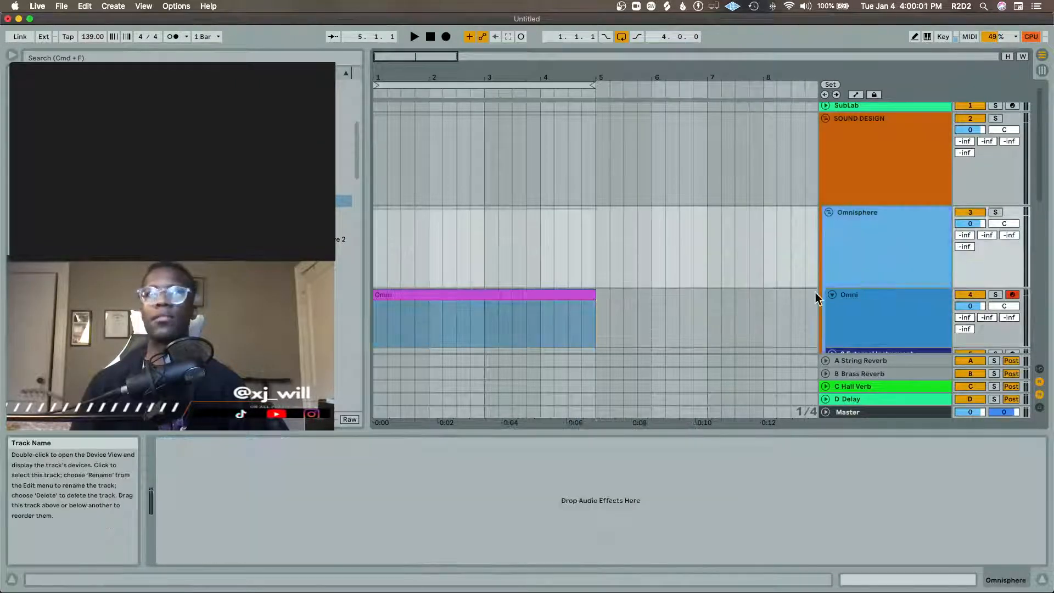
pyautogui.click(930, 332)
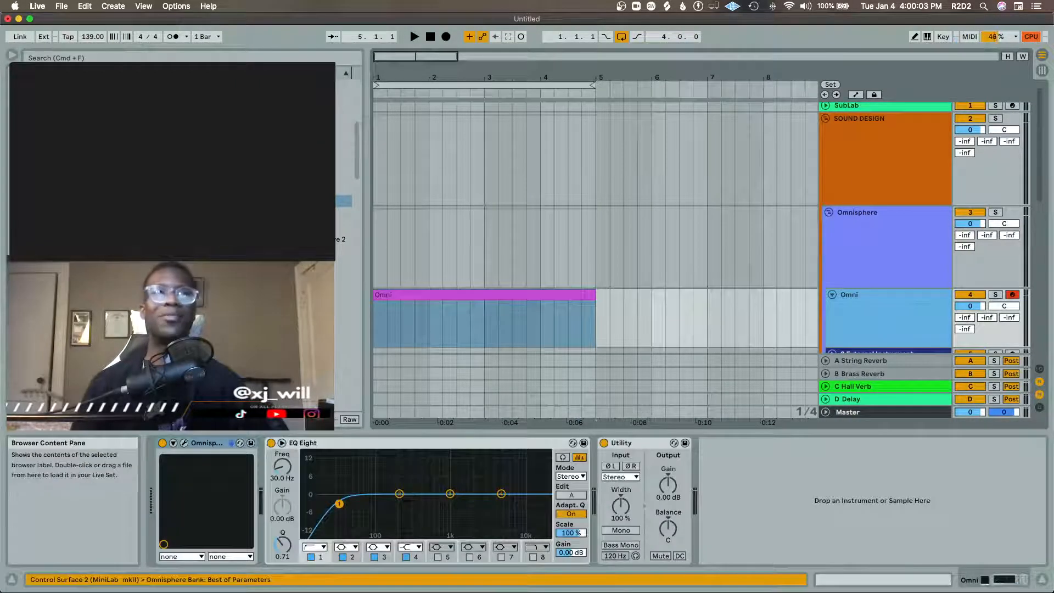
pyautogui.click(184, 442)
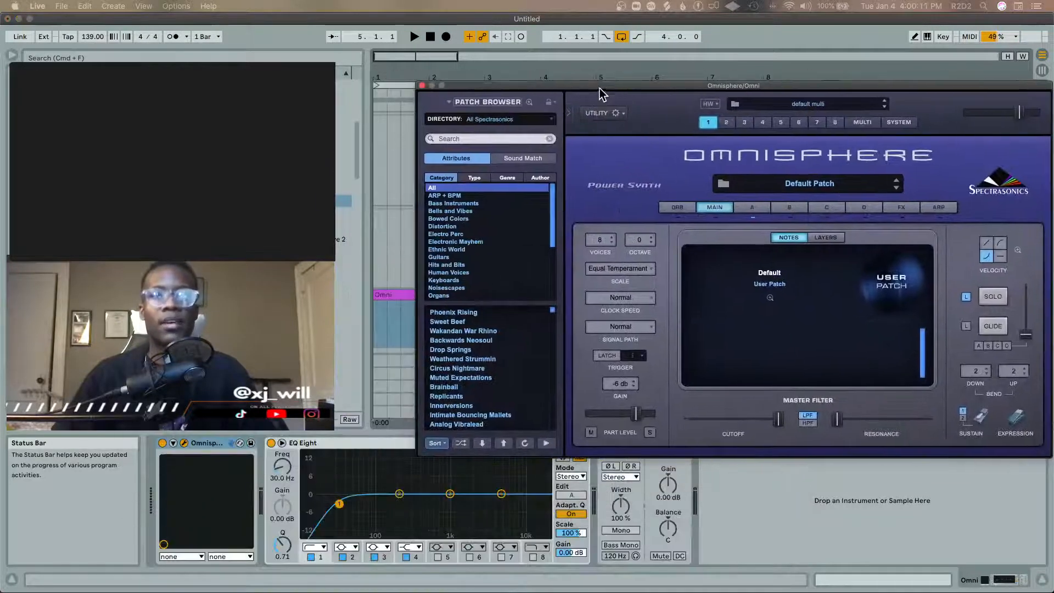
pyautogui.moveTo(599, 88); pyautogui.dragTo(548, 104)
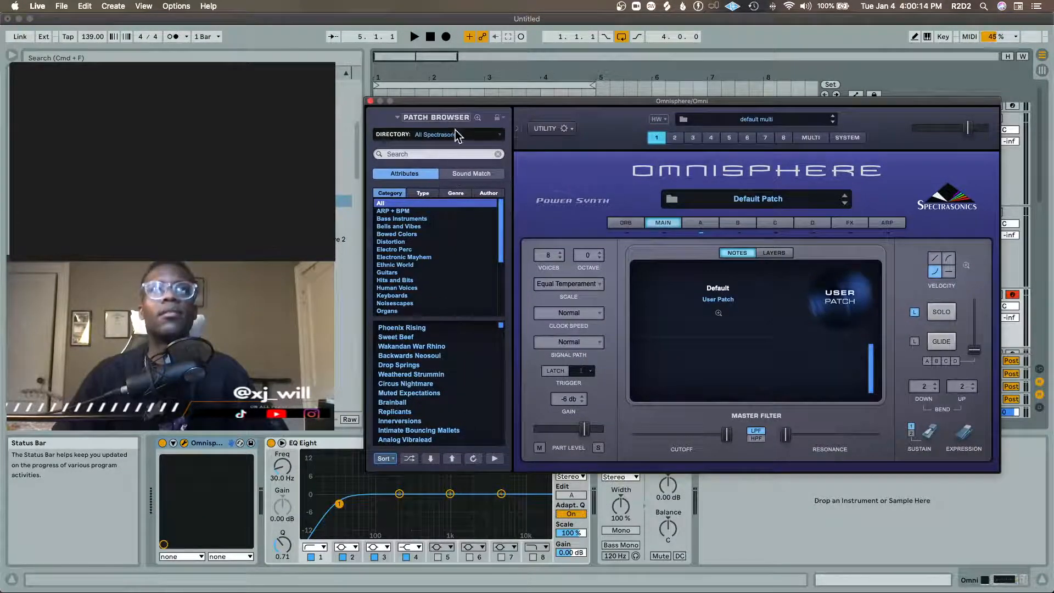
pyautogui.click(478, 118)
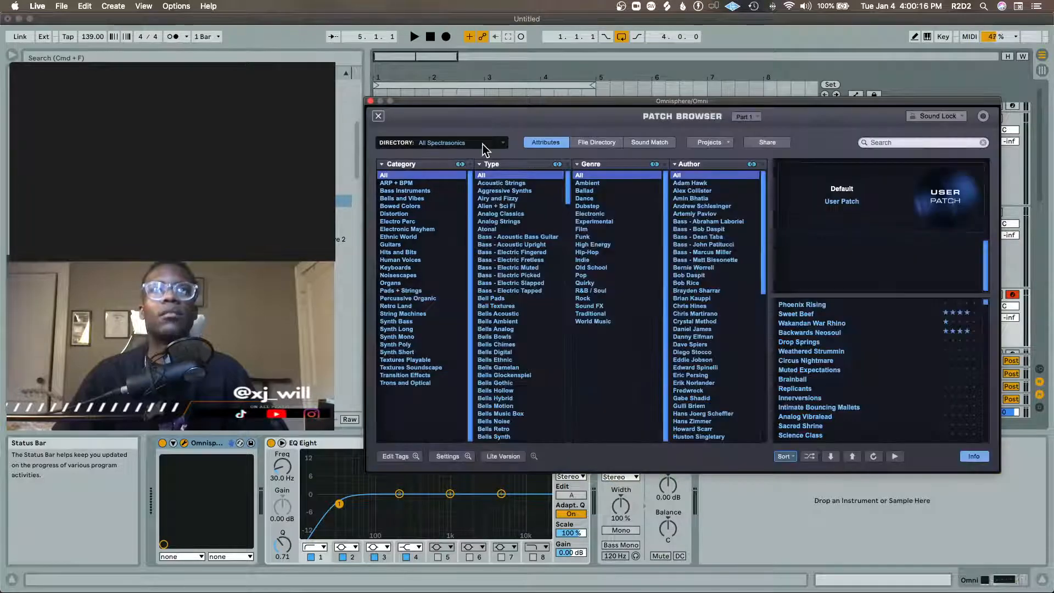
# Step: Set the patch directory to All and filter by The Unfinished Omnisphere category ending in IV
pyautogui.click(483, 145)
pyautogui.click(478, 140)
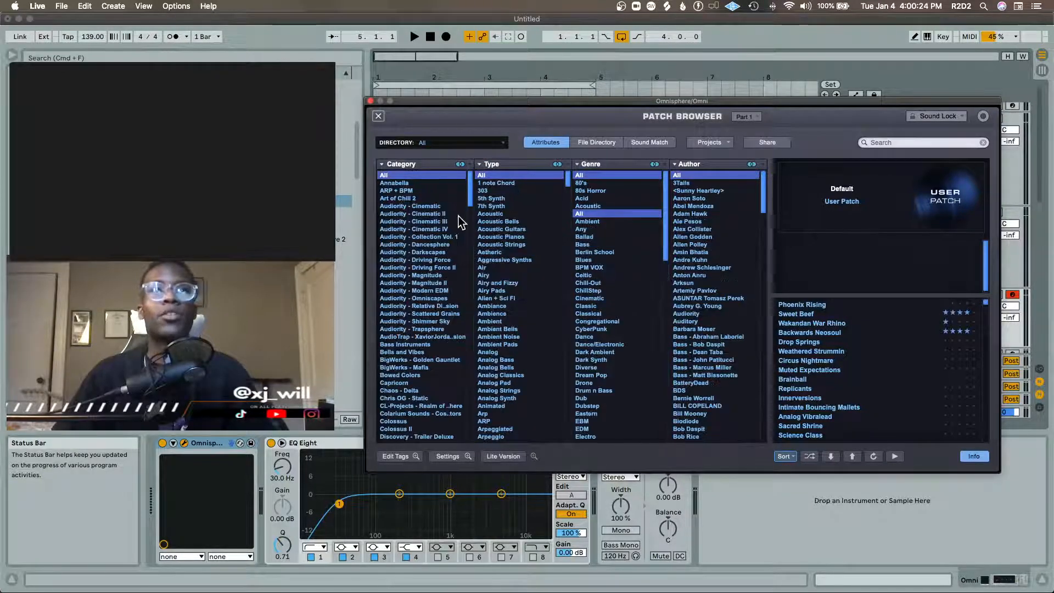
pyautogui.moveTo(471, 204); pyautogui.dragTo(483, 406)
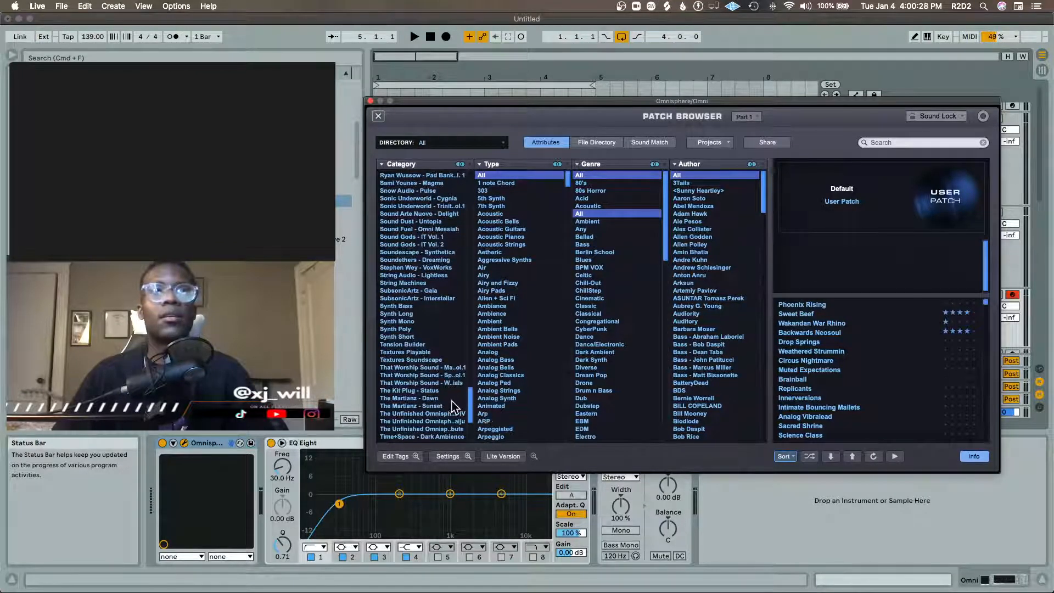
pyautogui.click(447, 414)
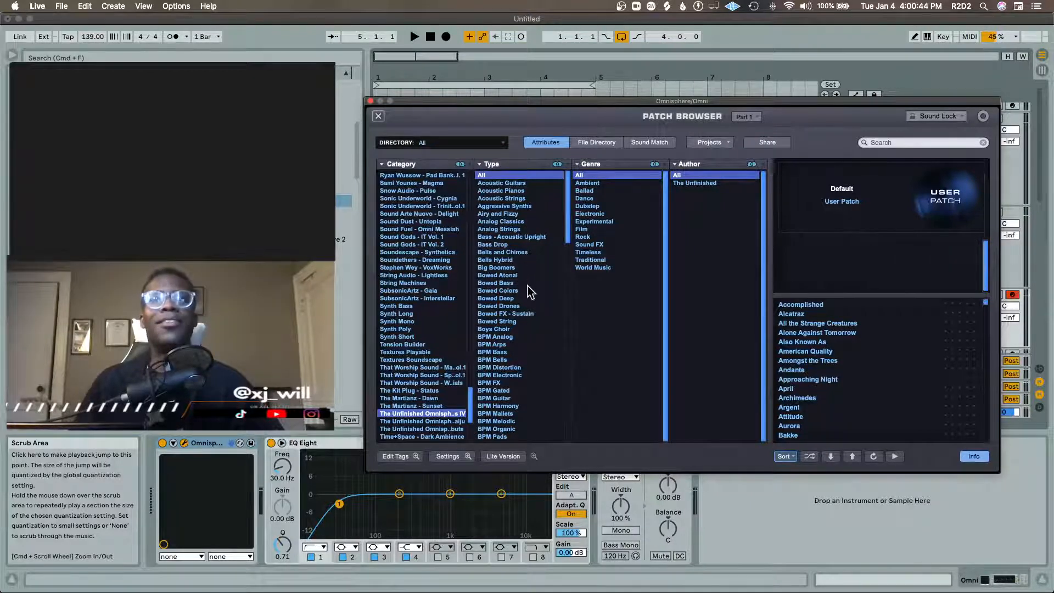
# Step: Filter by the BPM Bells type and audition the patches Eurostar, Cero, Rain on the Streets, We Were Set Up and Mattei
pyautogui.click(511, 346)
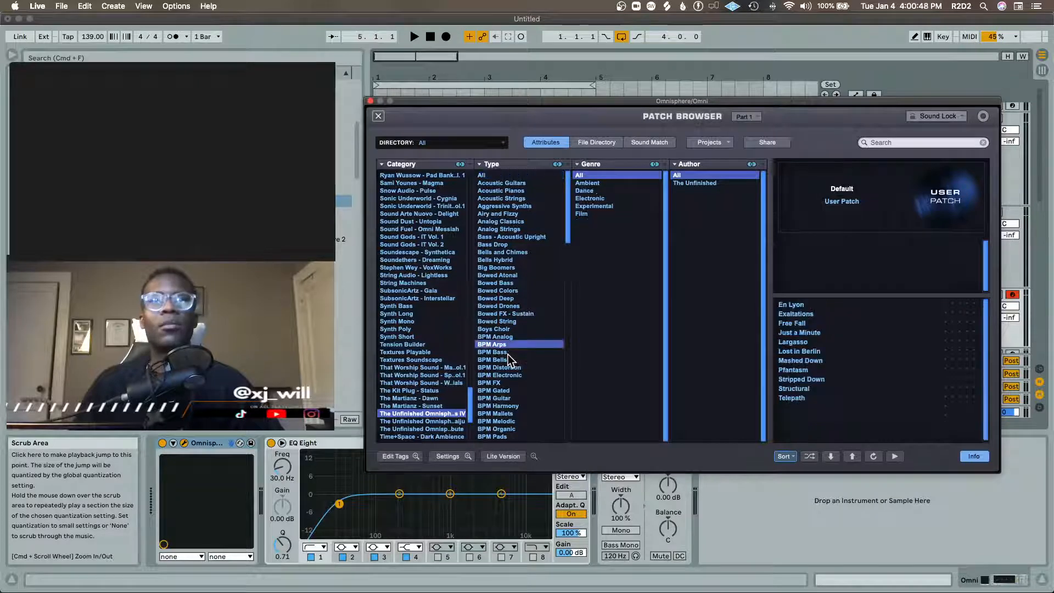
pyautogui.click(506, 360)
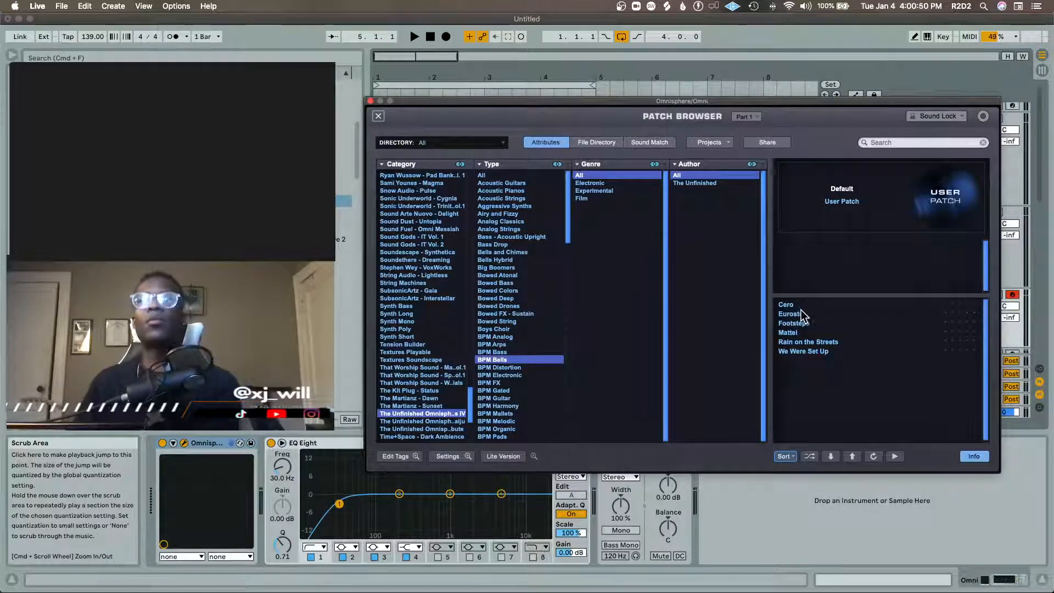
pyautogui.click(801, 313)
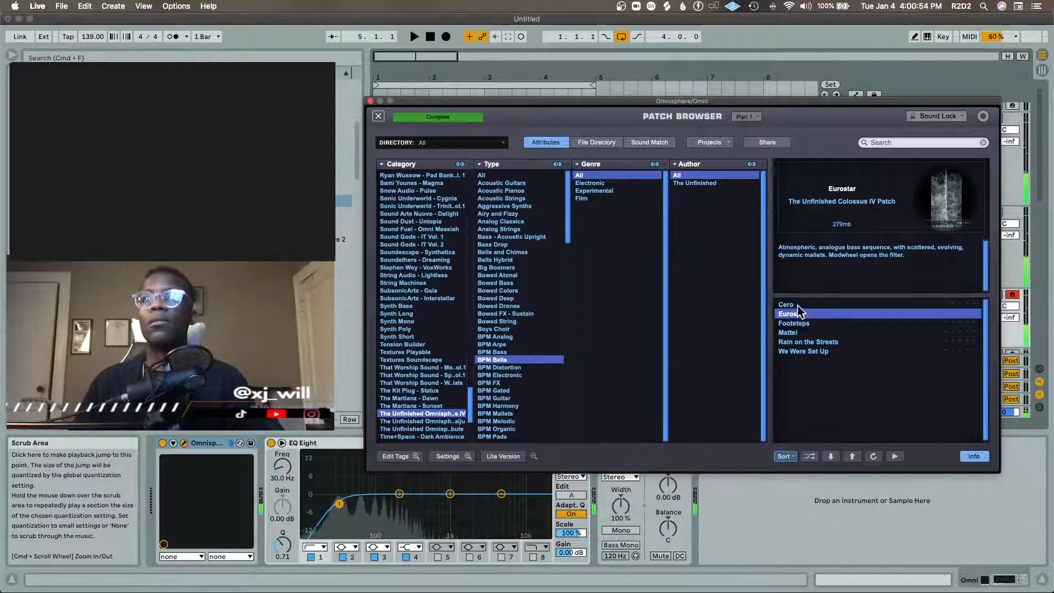
pyautogui.click(799, 305)
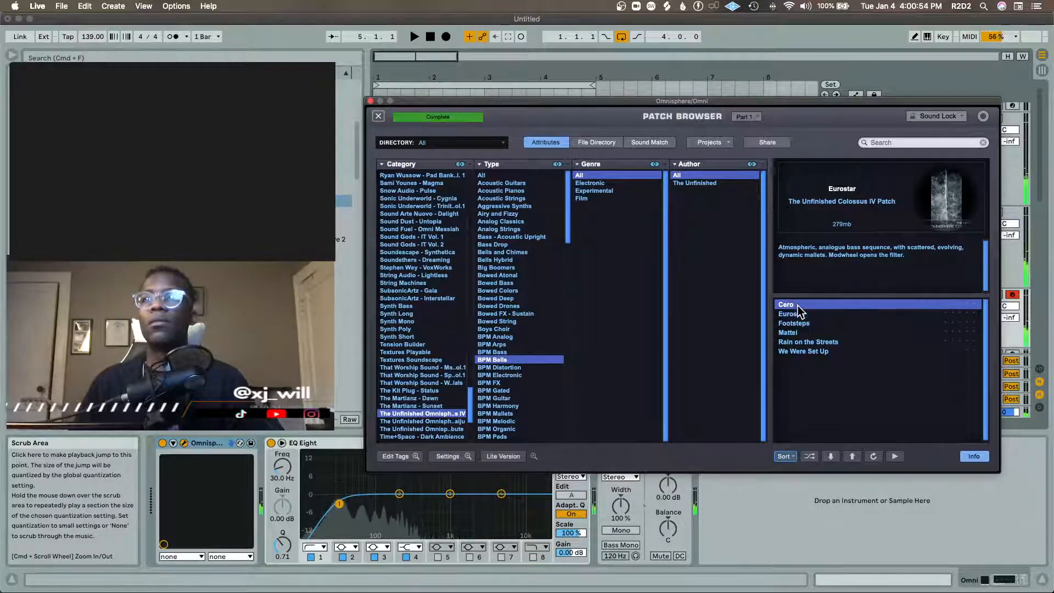
pyautogui.click(800, 340)
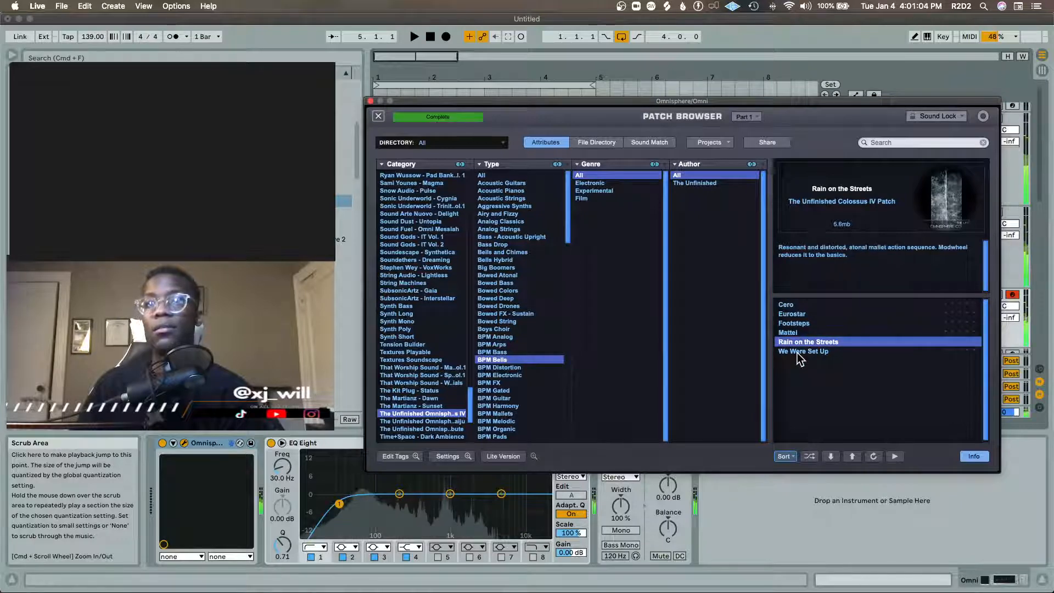
pyautogui.click(798, 354)
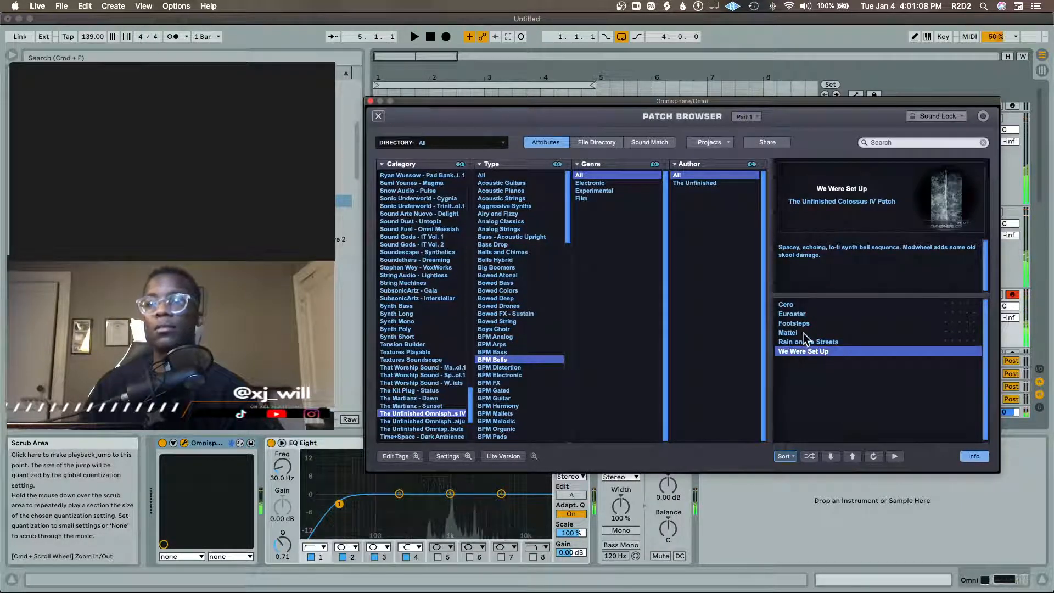
pyautogui.click(803, 333)
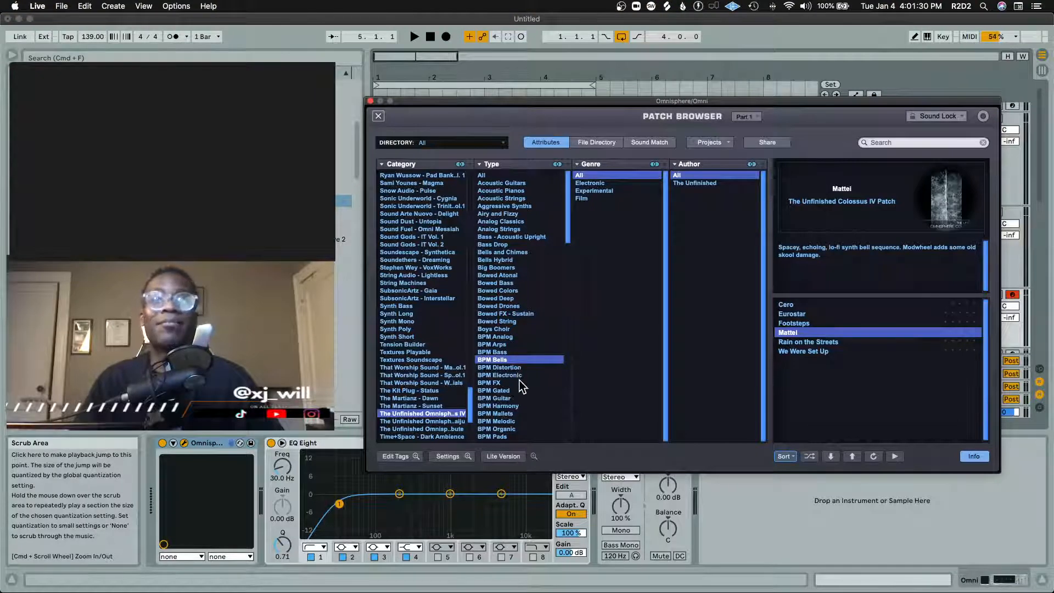
# Step: Filter by the BPM Gated type and audition the patches King of Sand, Modernity and Whoris
pyautogui.scroll(-4, 521, 397)
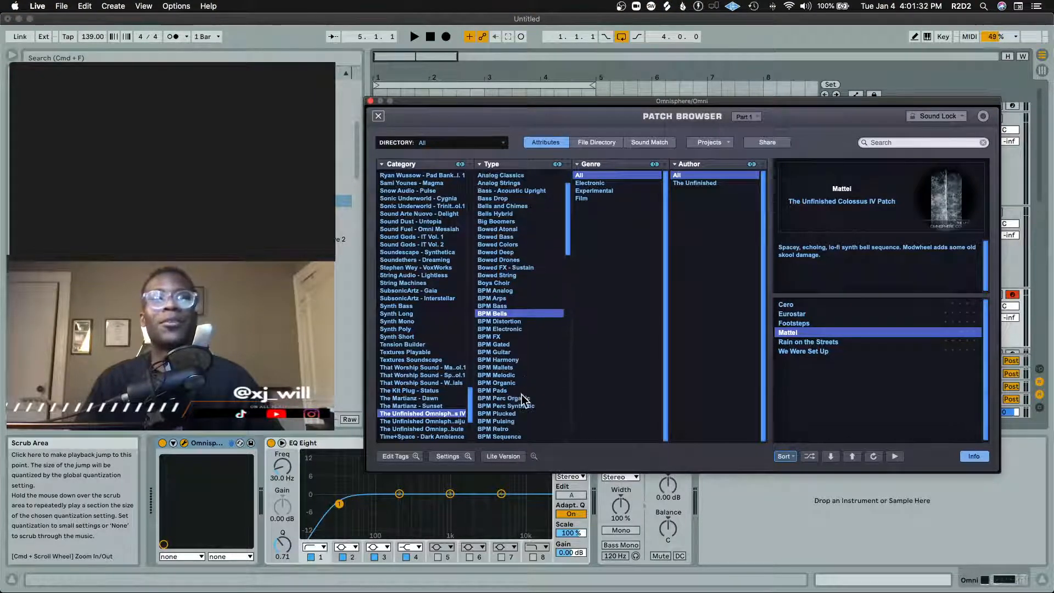
pyautogui.scroll(-2, 521, 394)
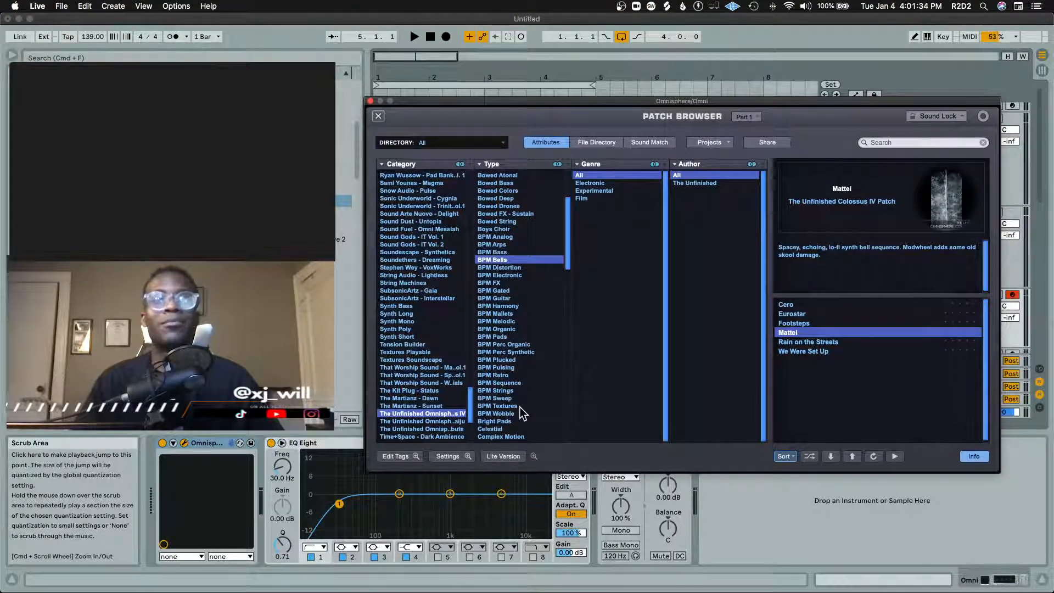
pyautogui.click(518, 292)
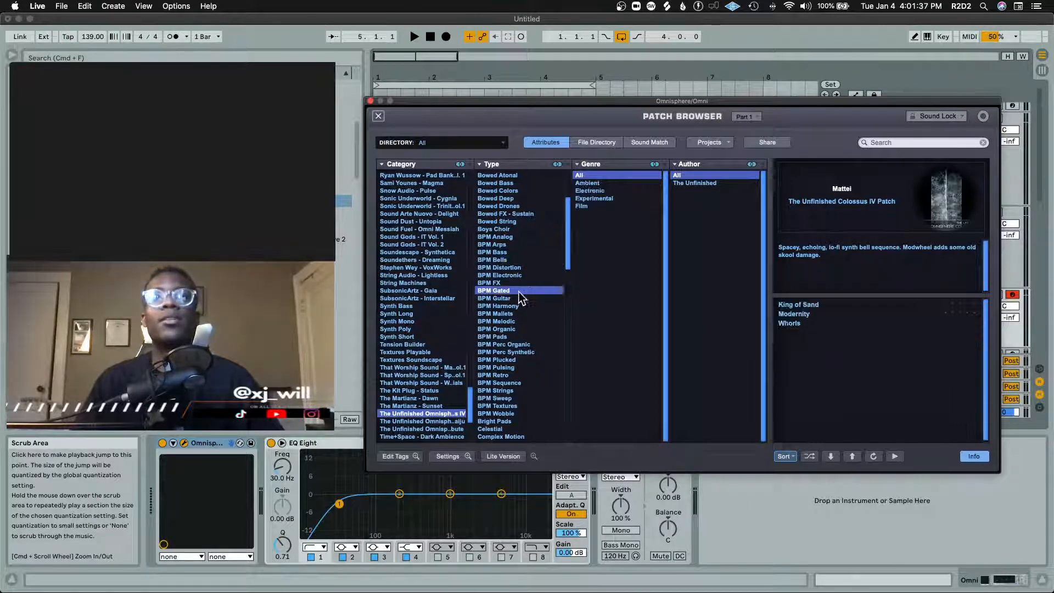
pyautogui.click(812, 305)
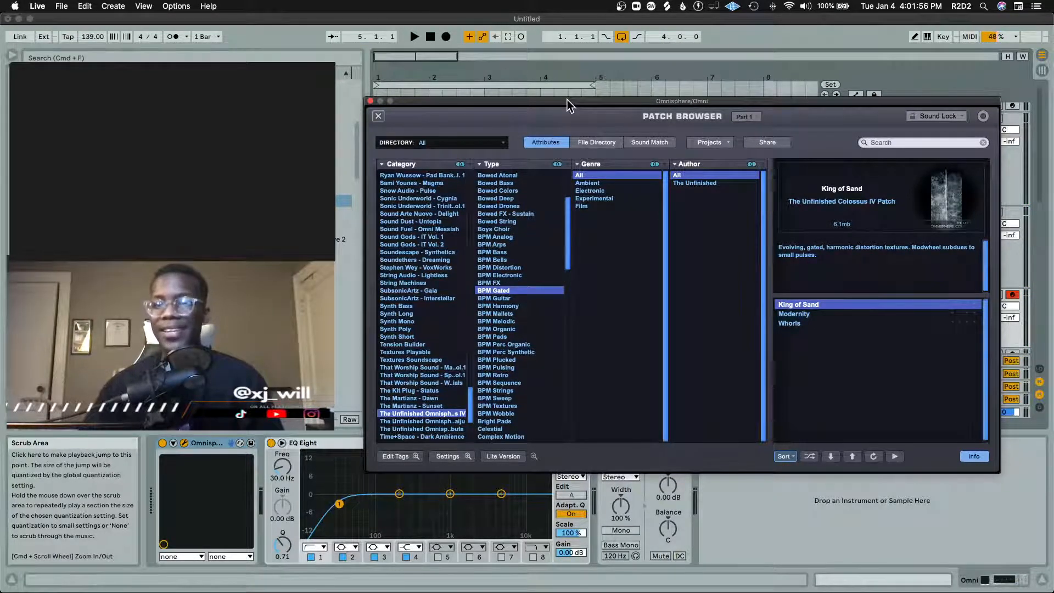
pyautogui.click(793, 315)
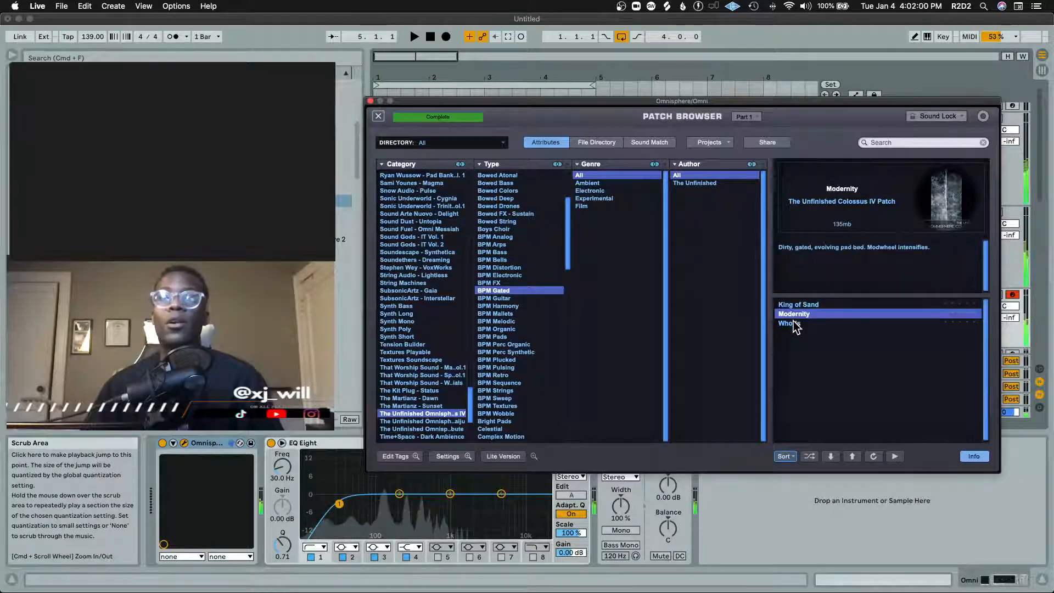
pyautogui.click(795, 324)
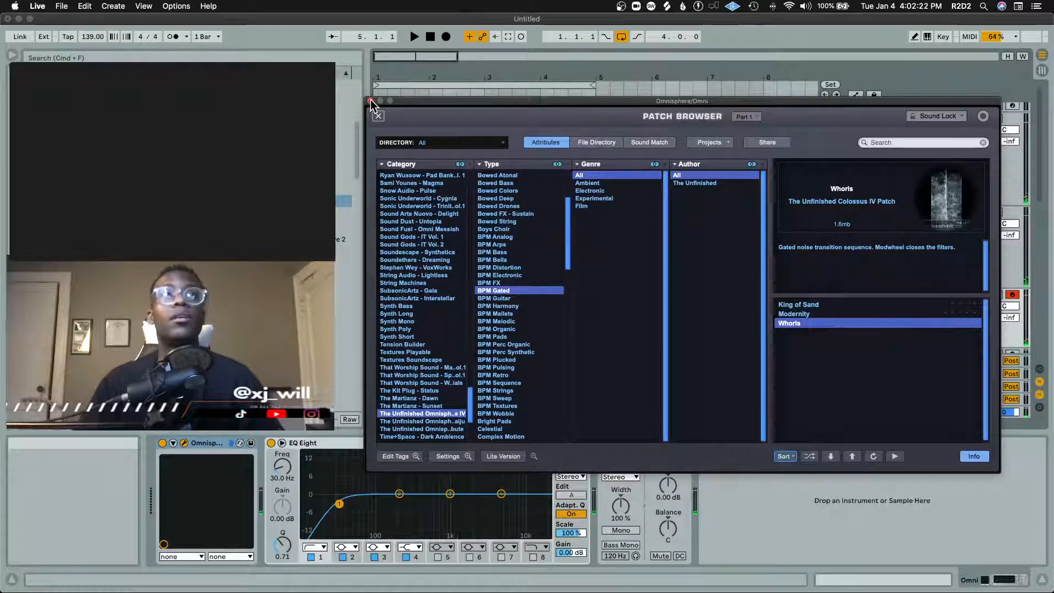
# Step: Close the Omnisphere window and fold the Omnisphere track group
pyautogui.moveTo(441, 99)
pyautogui.mouseDown()
pyautogui.moveTo(451, 412)
pyautogui.moveTo(419, 179)
pyautogui.moveTo(458, 110)
pyautogui.mouseUp()
pyautogui.click(401, 110)
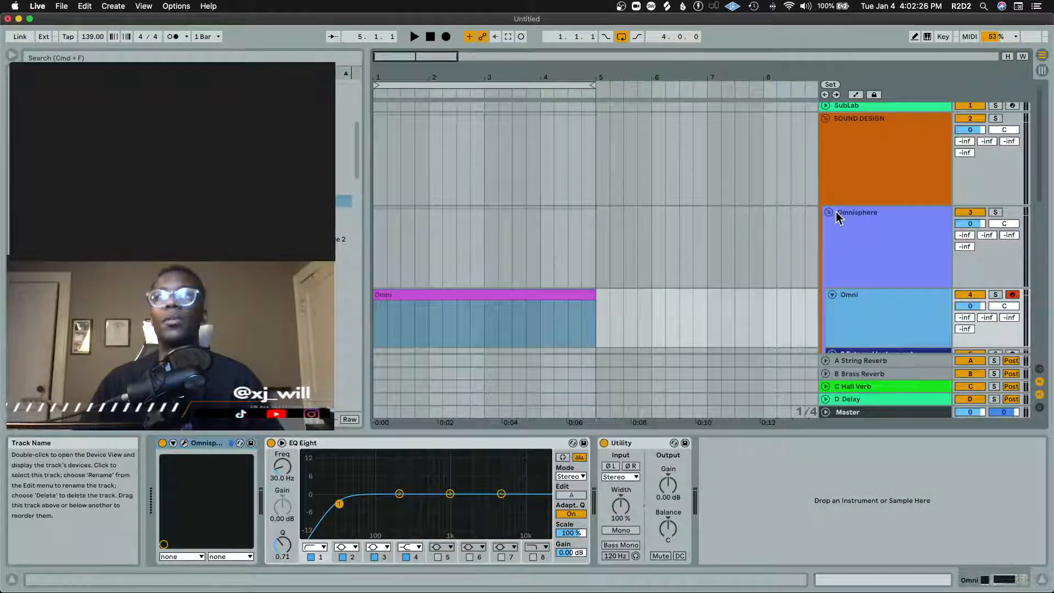
pyautogui.click(830, 212)
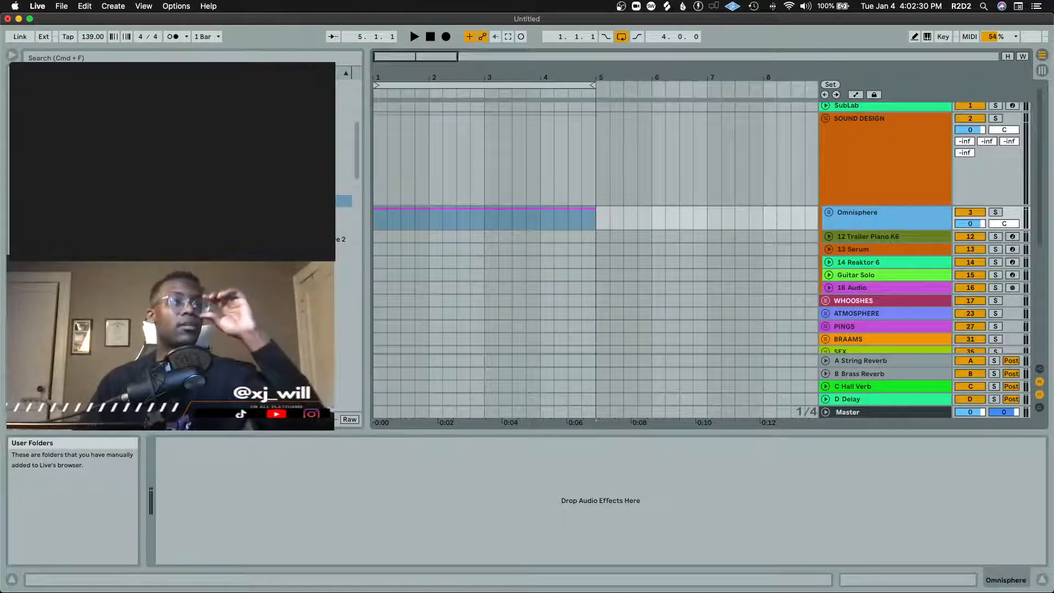
# Step: Look through the browser's user folders and search the browser for "pulse"
pyautogui.click(52, 335)
pyautogui.scroll(-10, 231, 330)
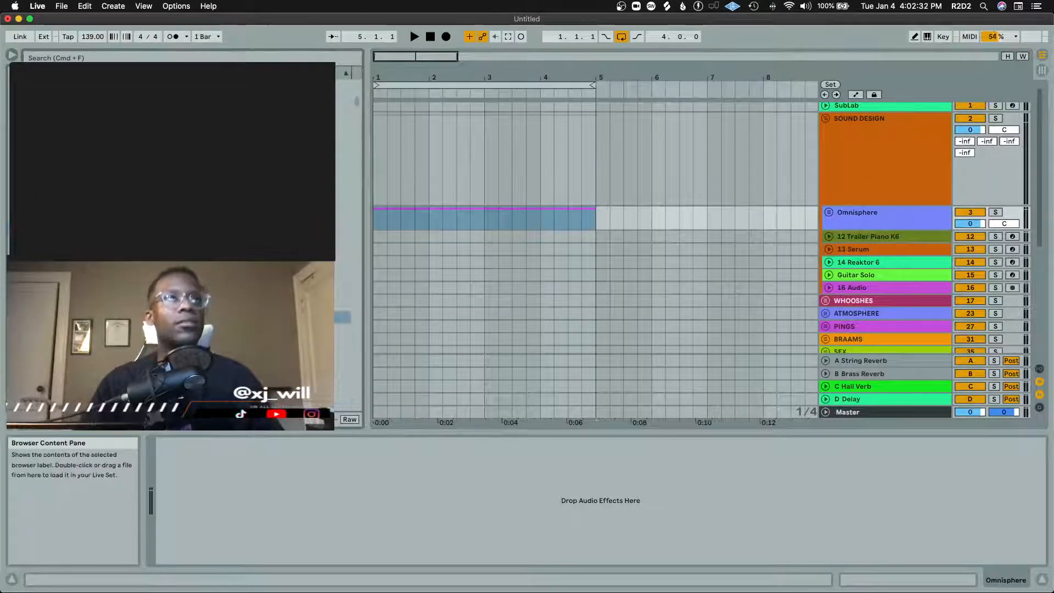
pyautogui.scroll(5, 231, 247)
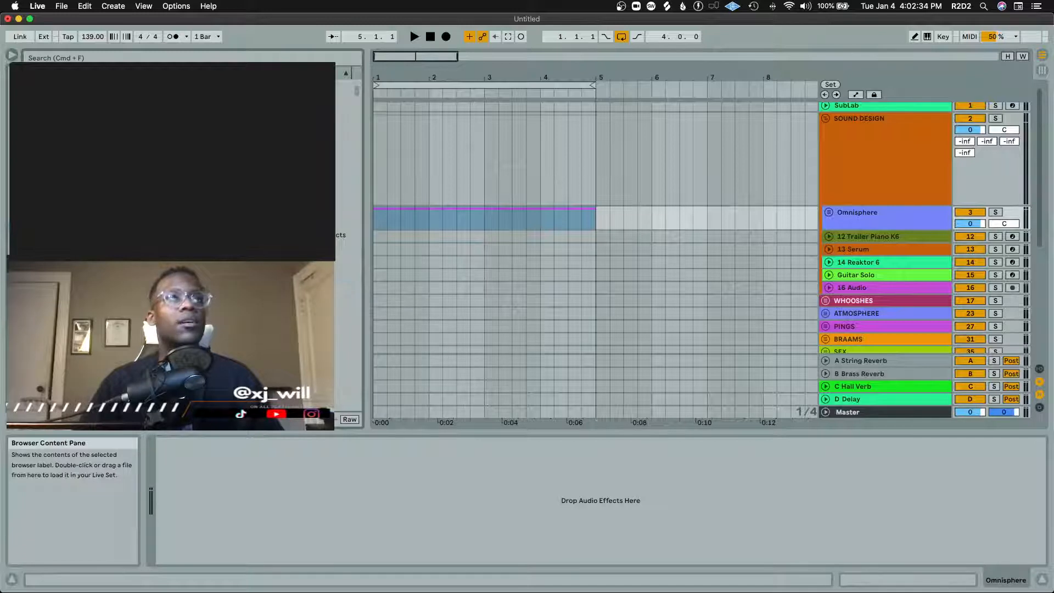
pyautogui.scroll(-5, 230, 247)
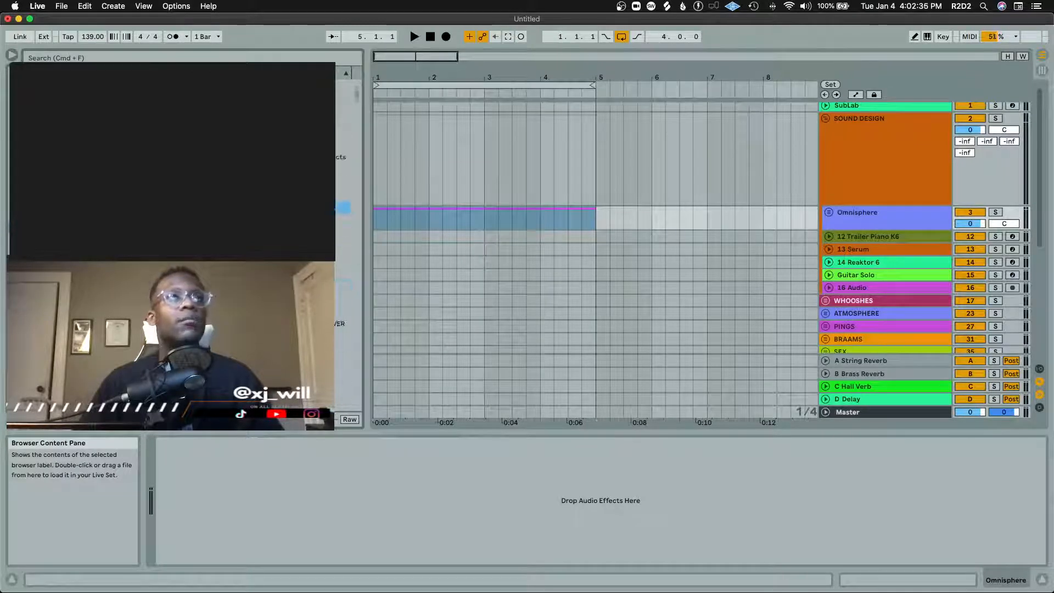
pyautogui.scroll(5, 230, 247)
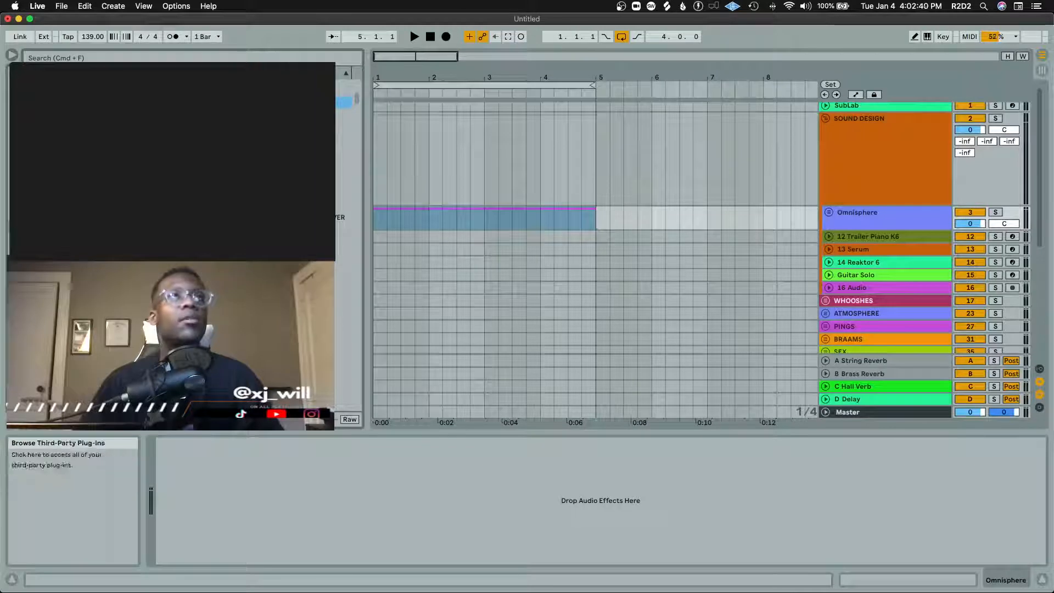
pyautogui.click(98, 57)
pyautogui.write('pulse')
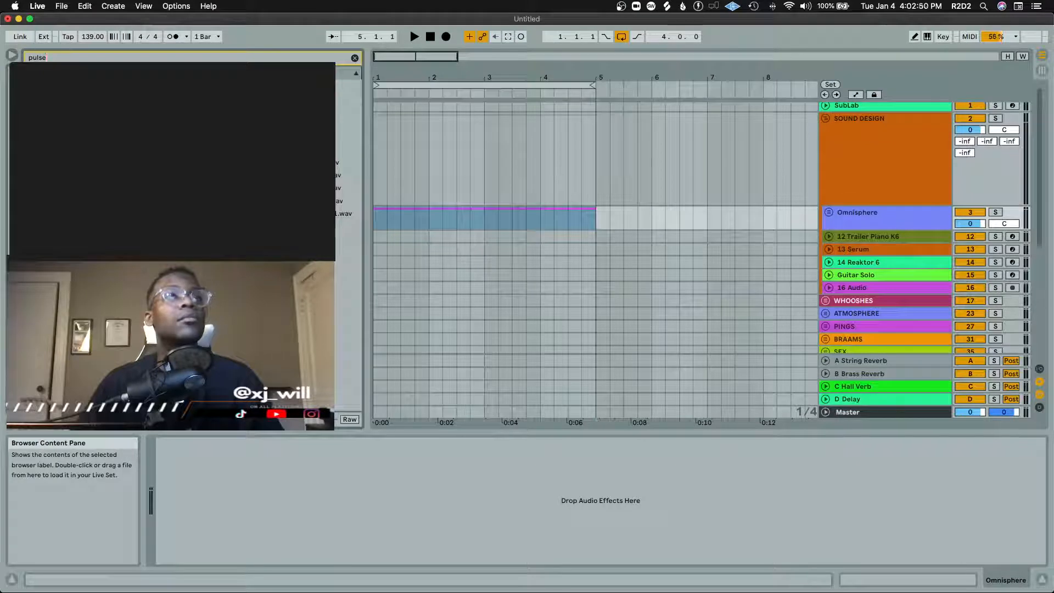
# Step: Unfold the 16 Audio track and place the sample "KFWZ - Modern Pulses - 12 - 90 bpm - D" on it at bar 1
pyautogui.scroll(-3, 182, 219)
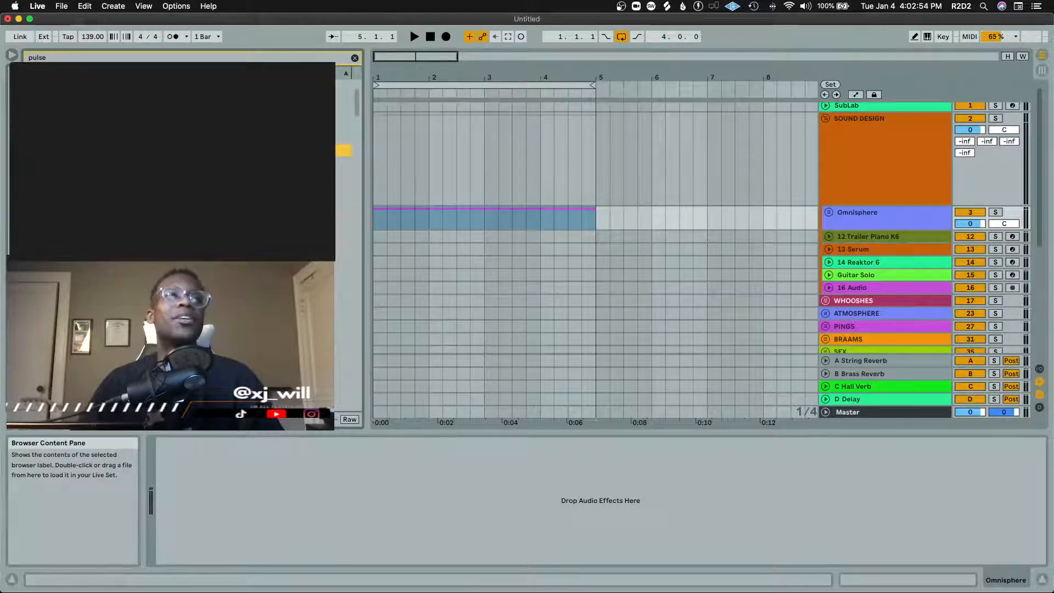
pyautogui.scroll(-2, 181, 219)
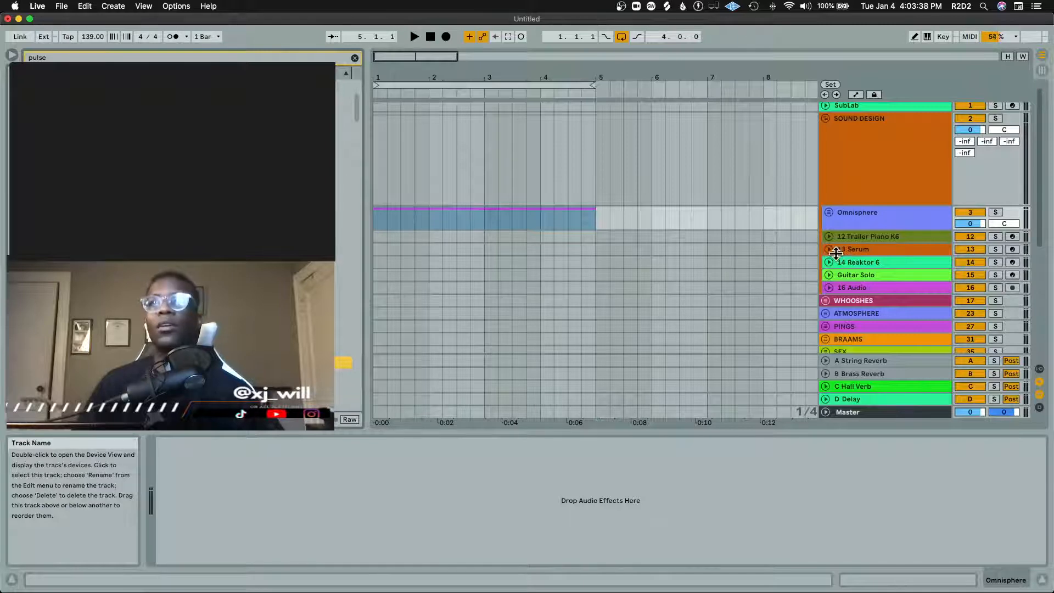
pyautogui.click(829, 288)
pyautogui.click(853, 297)
pyautogui.moveTo(275, 363); pyautogui.dragTo(376, 298)
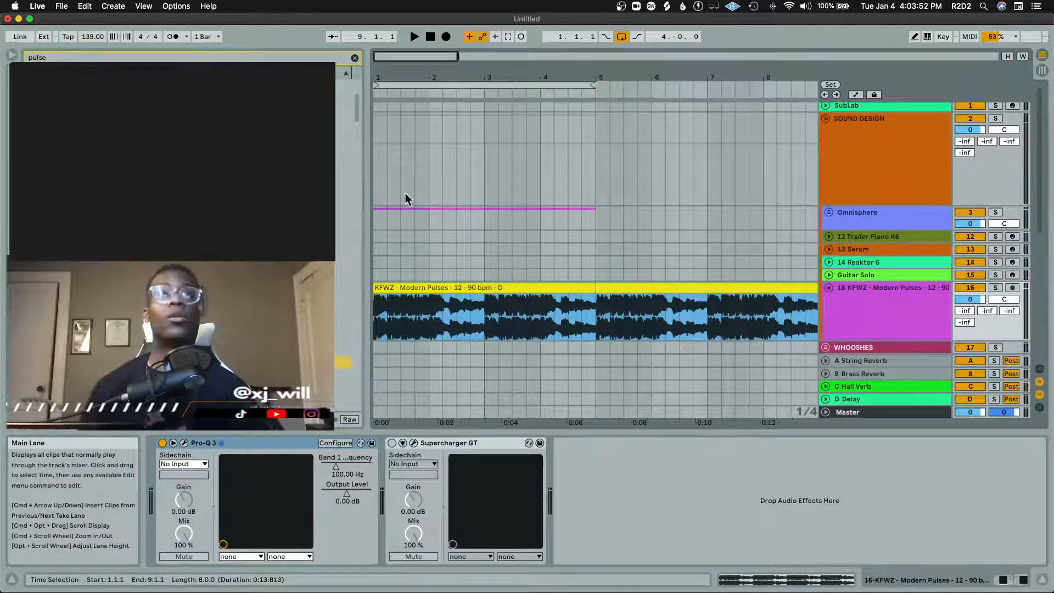
# Step: Set the project tempo to 990 BPM
pyautogui.click(93, 37)
pyautogui.write('990')
pyautogui.press('Return')
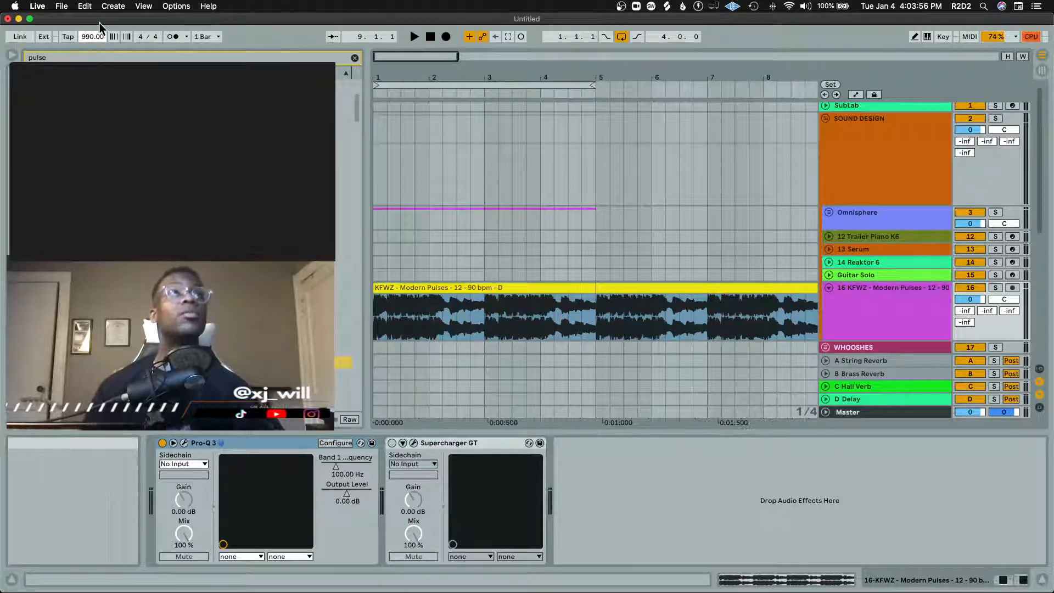
# Step: Set the project tempo to 90 BPM
pyautogui.doubleClick(89, 39)
pyautogui.click(90, 41)
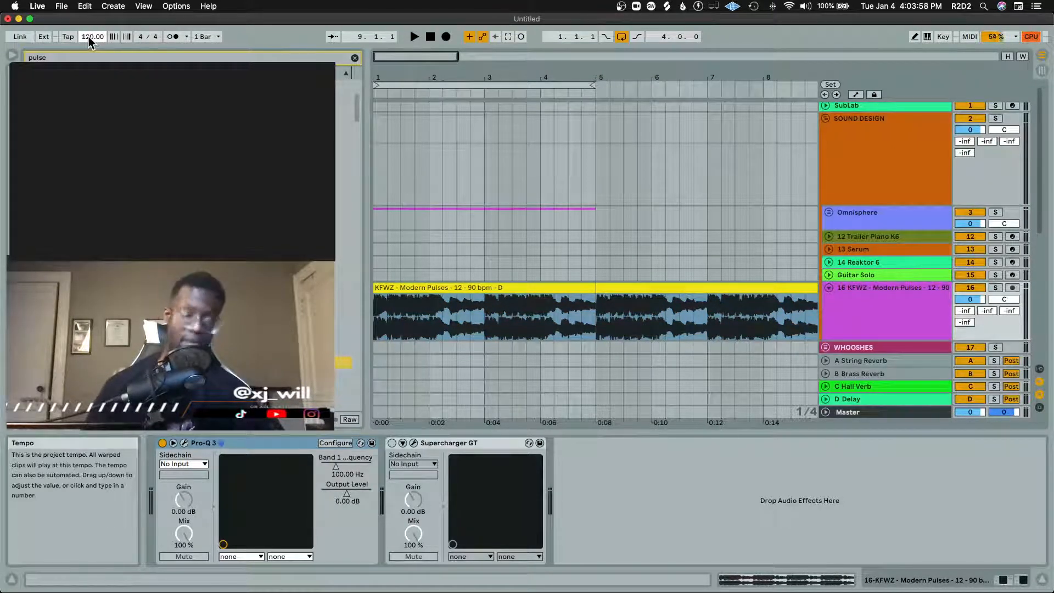
pyautogui.write('99')
pyautogui.press('Return')
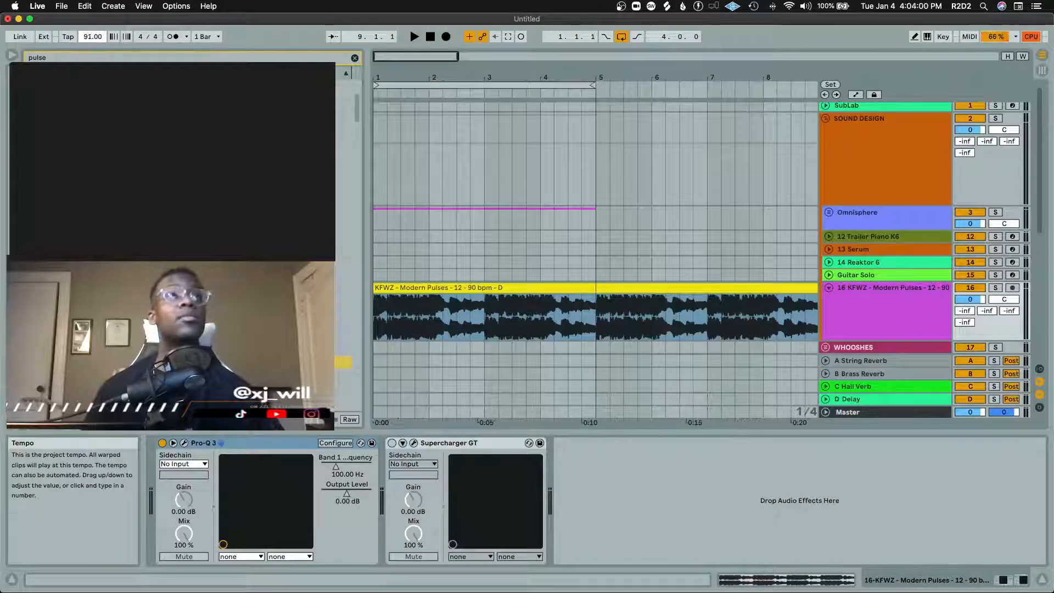
# Step: Play the arrangement from bar 1, show the "KFWZ - Modern Pulses - 12 - 90 bpm - D" clip's waveform, and hide the application
pyautogui.press('space')
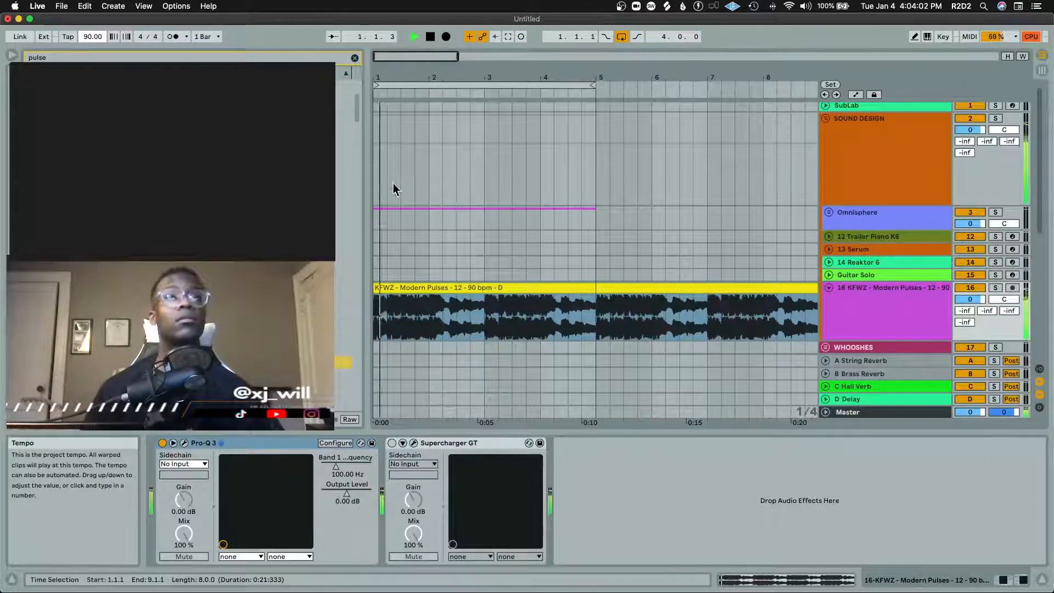
pyautogui.doubleClick(646, 286)
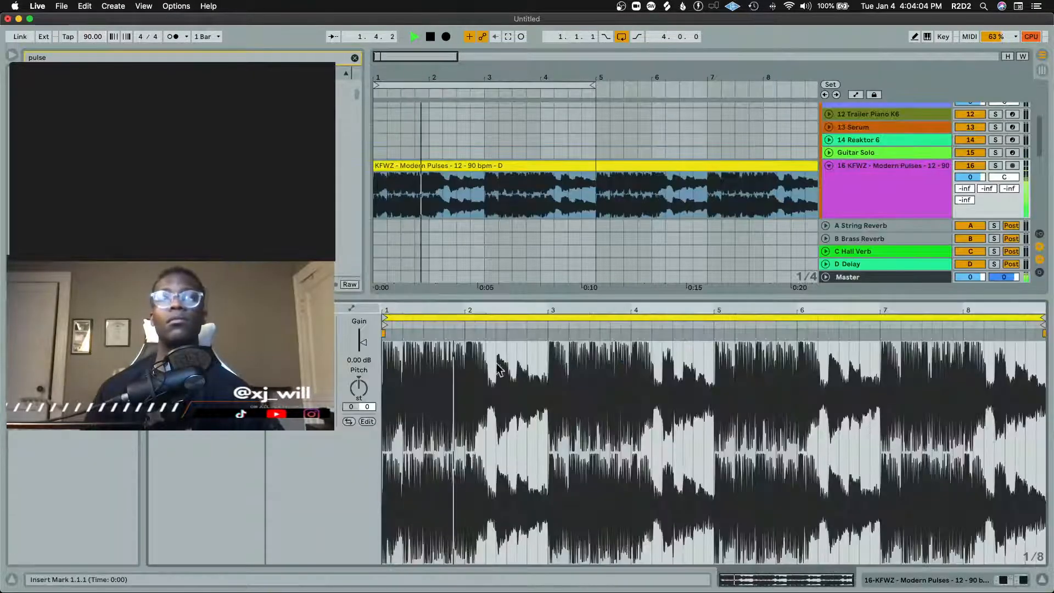
pyautogui.press('super+h')
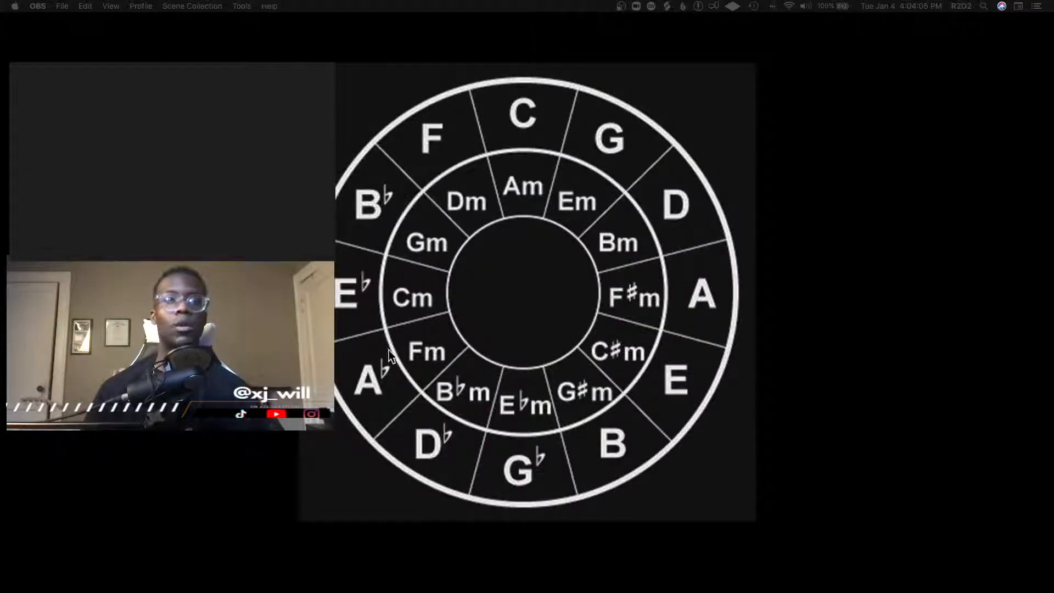
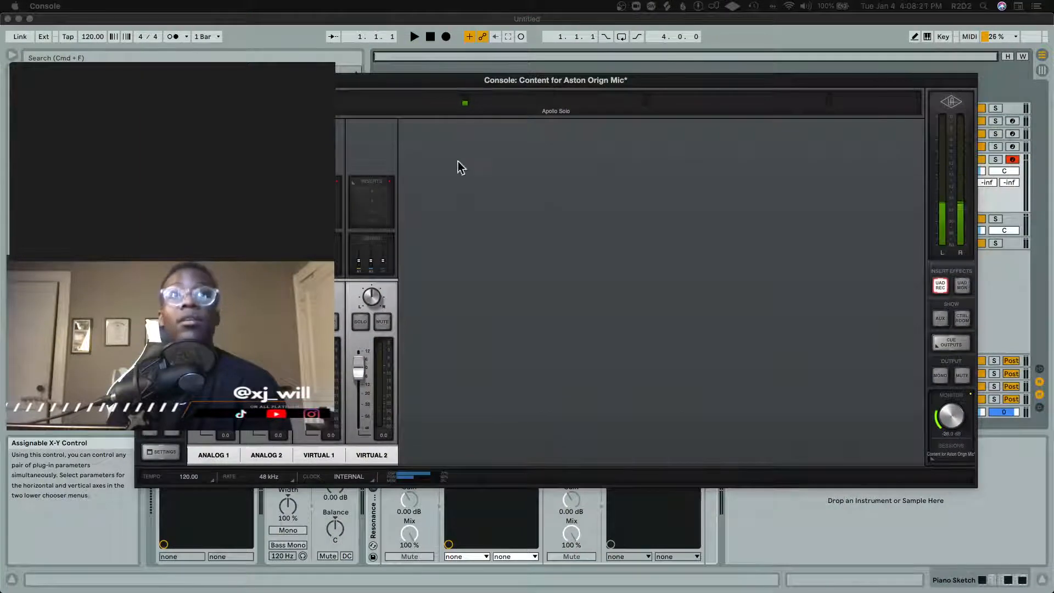
# Step: In Console, add the Pultec-Pro Legacy equalizer to the third insert of the ANALOG 2 channel
pyautogui.moveTo(368, 82); pyautogui.dragTo(586, 78)
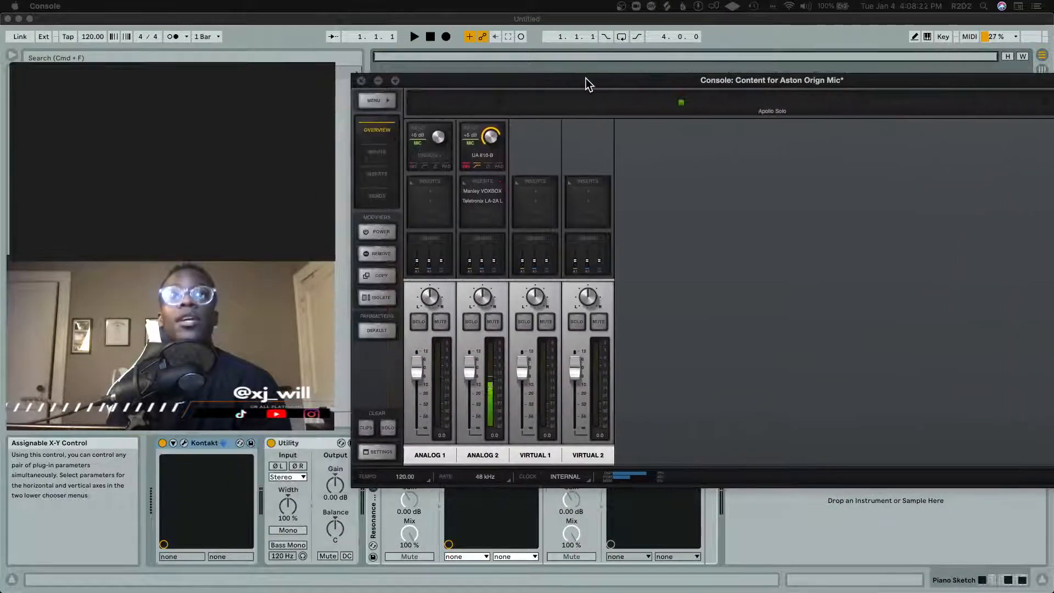
pyautogui.click(484, 213)
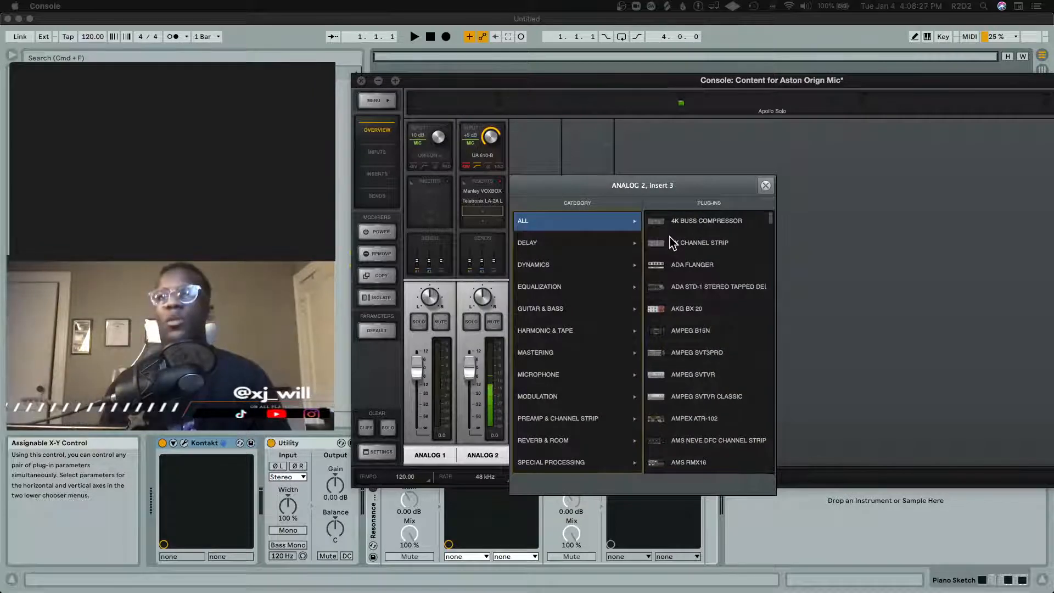
pyautogui.scroll(-3, 711, 313)
pyautogui.scroll(-8, 712, 319)
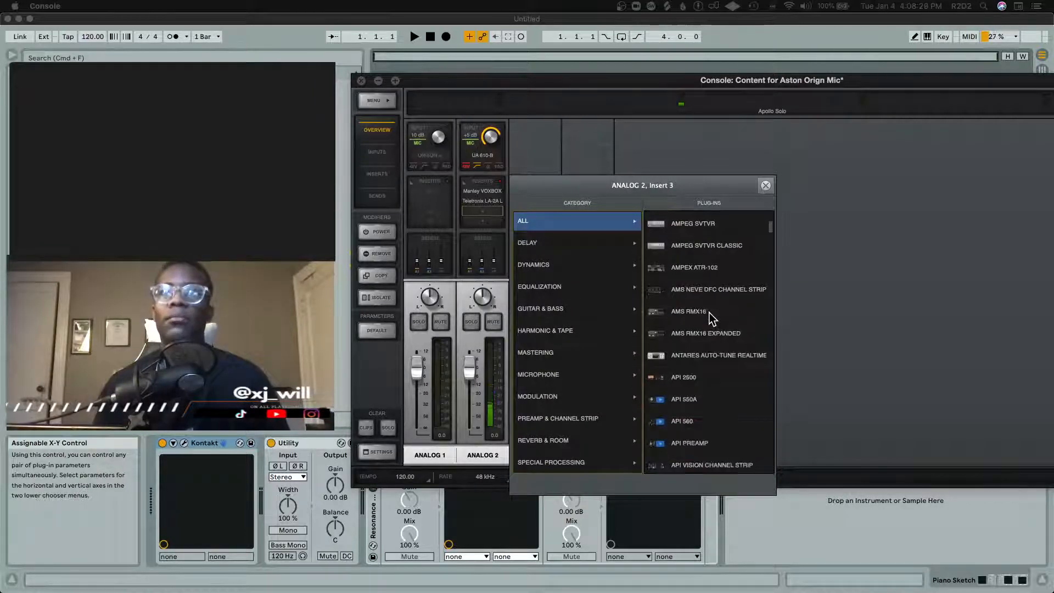
pyautogui.scroll(-12, 710, 314)
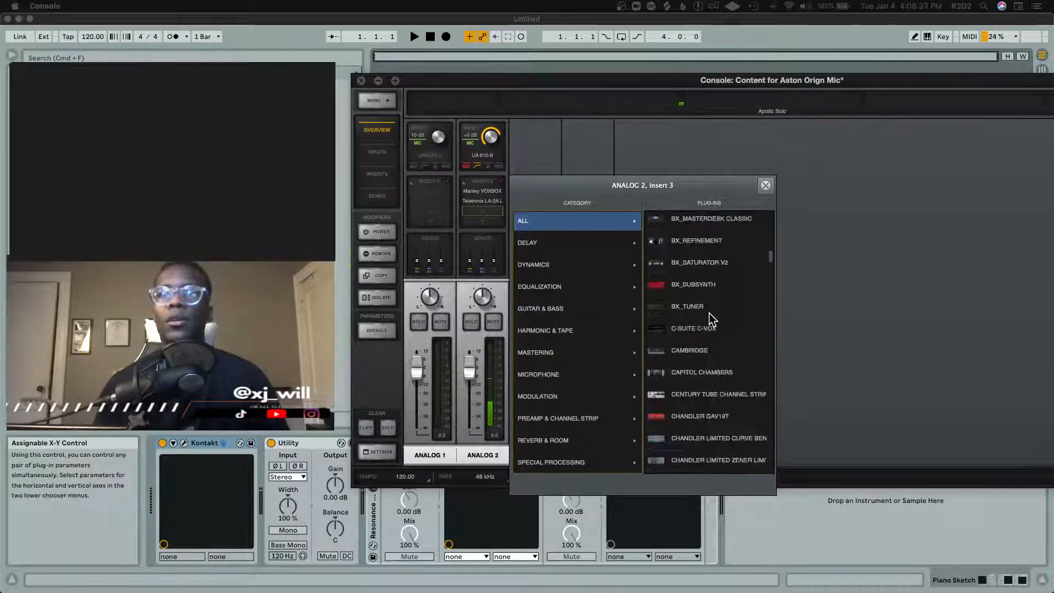
pyautogui.click(558, 292)
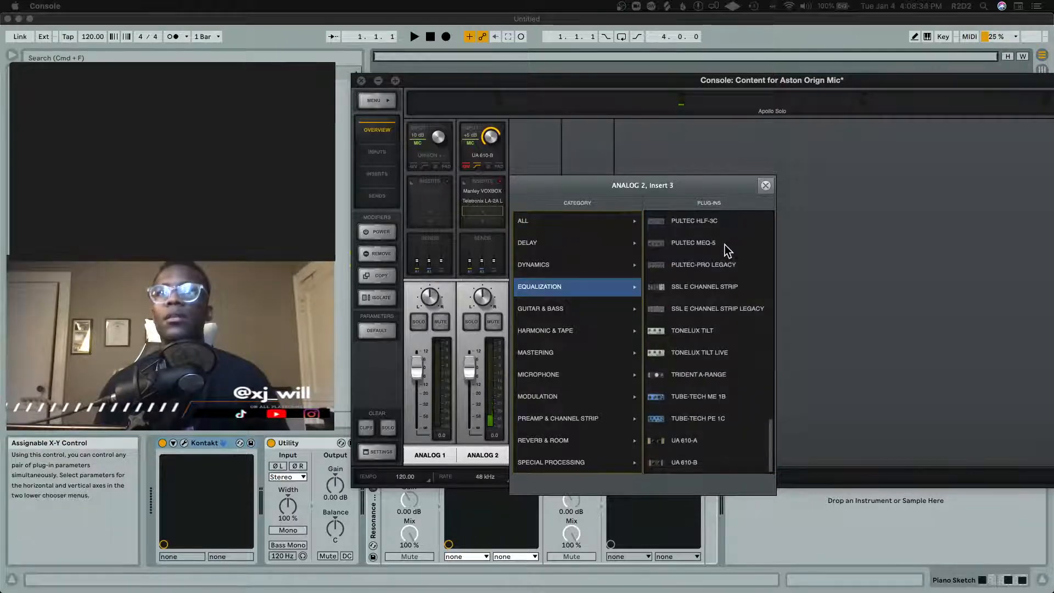
pyautogui.click(726, 269)
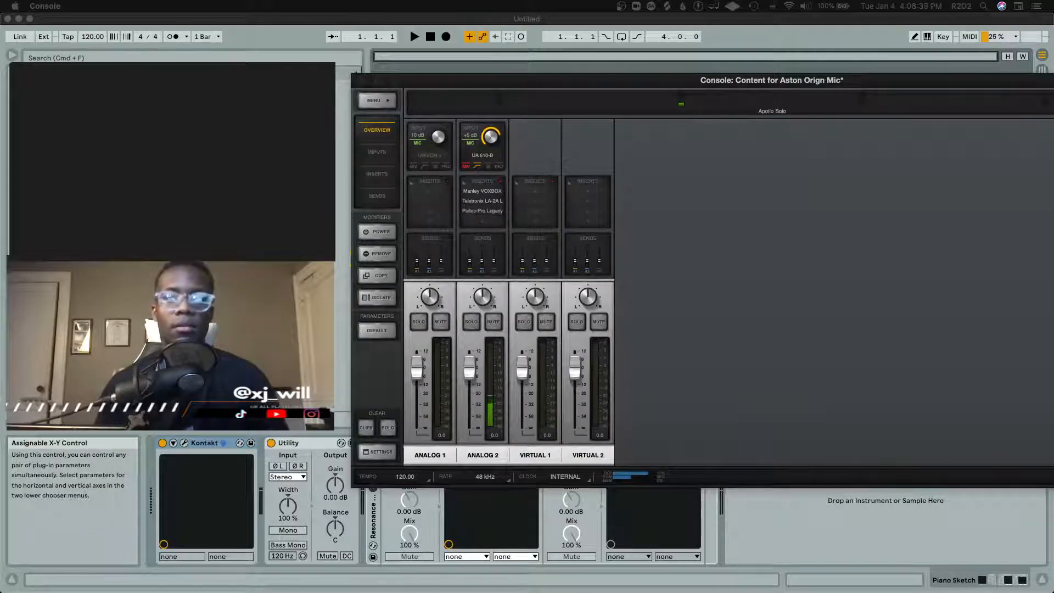
# Step: Try the Pultec-Pro's low-frequency attenuation, set its low frequency to 100 CPS, and close the plug-in window
pyautogui.moveTo(569, 160); pyautogui.dragTo(599, 150)
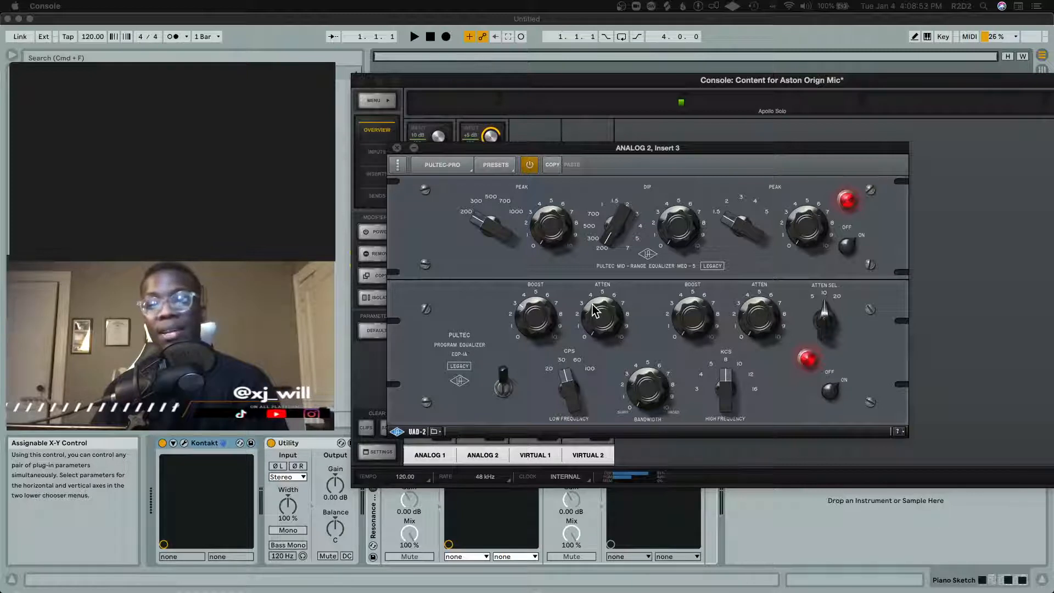
pyautogui.moveTo(603, 310); pyautogui.dragTo(600, 274)
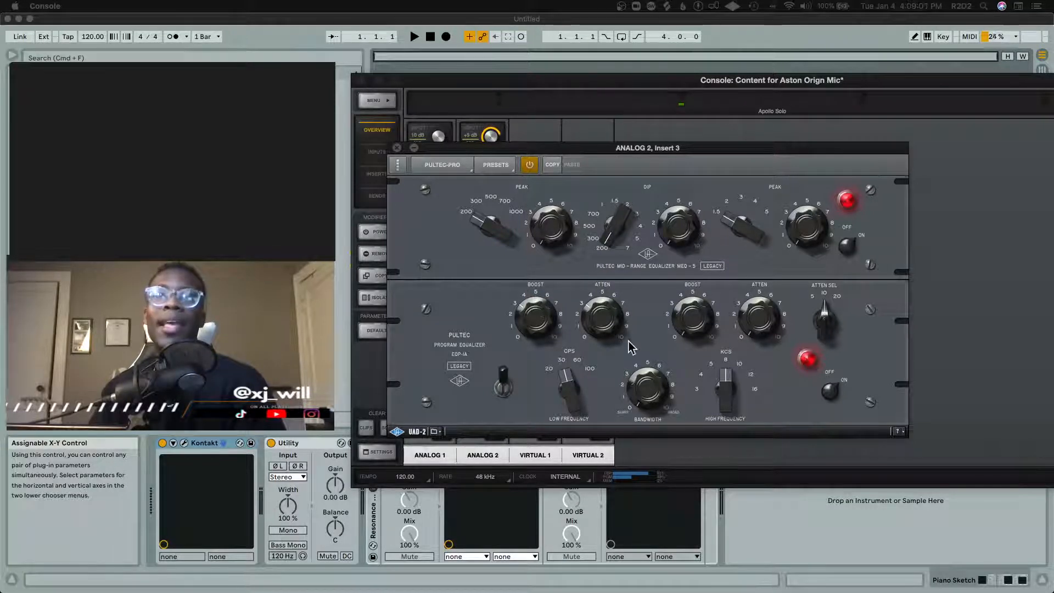
pyautogui.moveTo(565, 362); pyautogui.dragTo(563, 332)
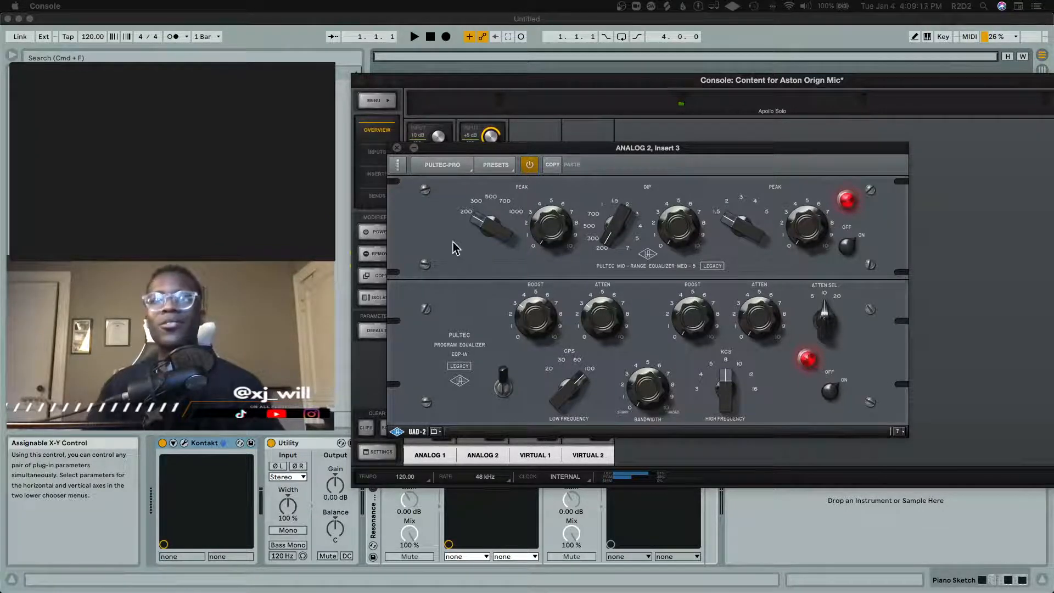
pyautogui.click(398, 148)
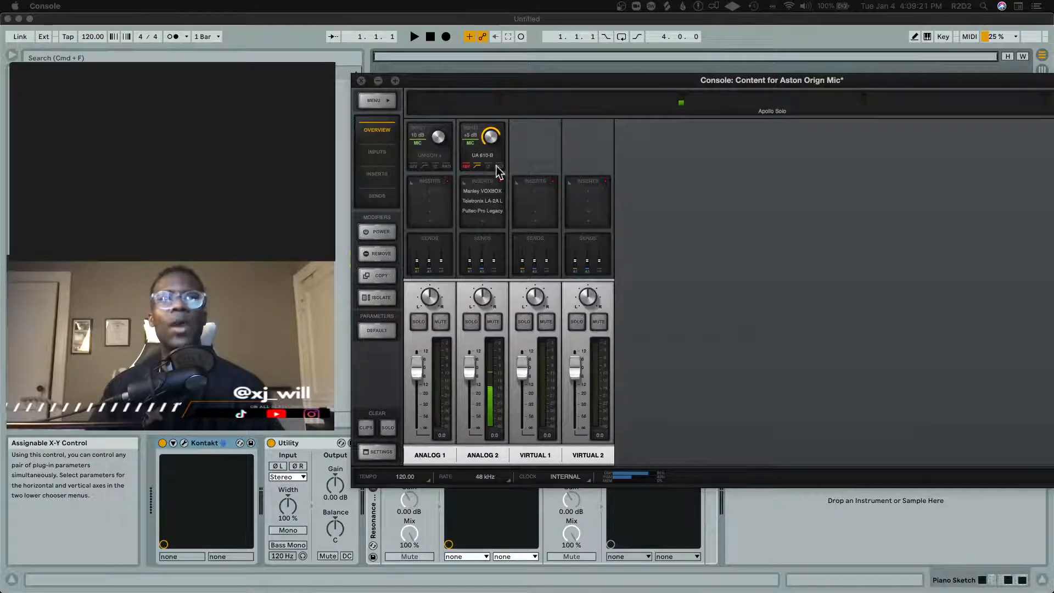
# Step: Remove the Pultec-Pro Legacy from the ANALOG 2 inserts and close the Console window
pyautogui.rightClick(486, 212)
pyautogui.click(495, 277)
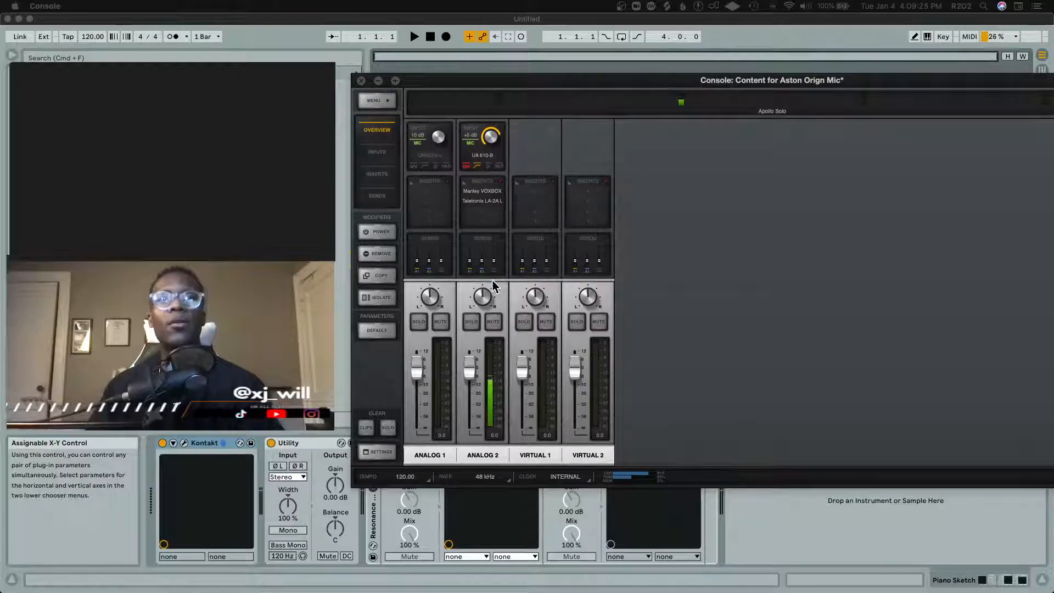
pyautogui.click(361, 80)
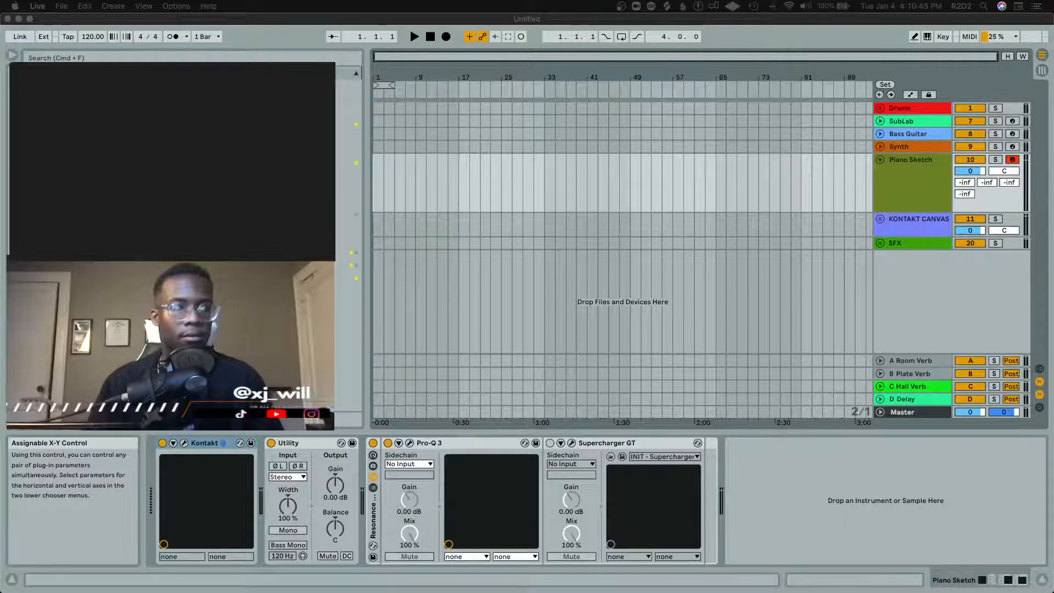
# Step: Switch to Chrome, view the Video details page in YouTube Studio, and open a new tab
pyautogui.press('super+Tab')
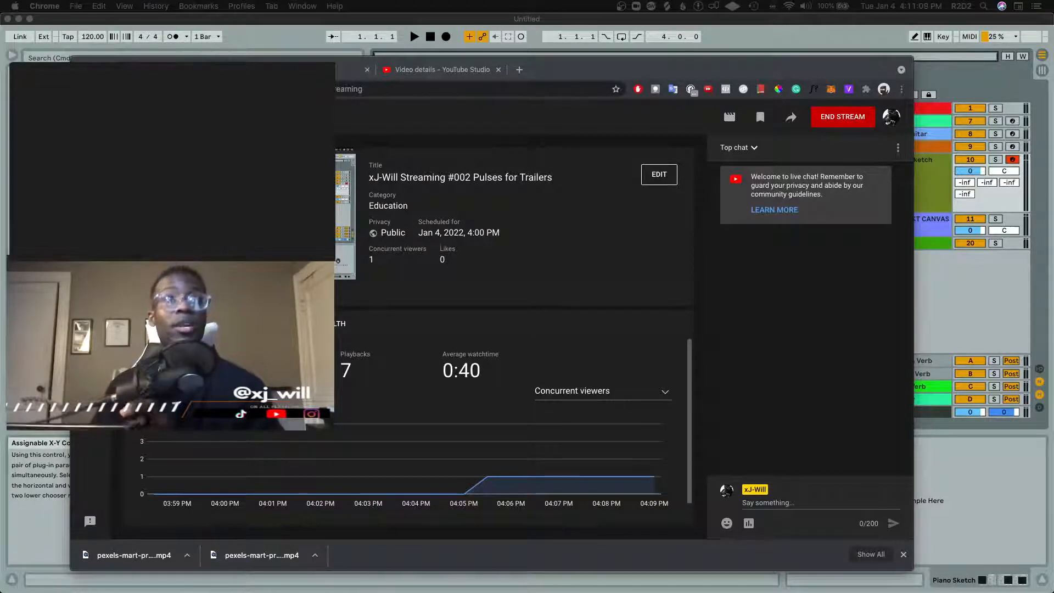
pyautogui.moveTo(570, 69); pyautogui.dragTo(571, 45)
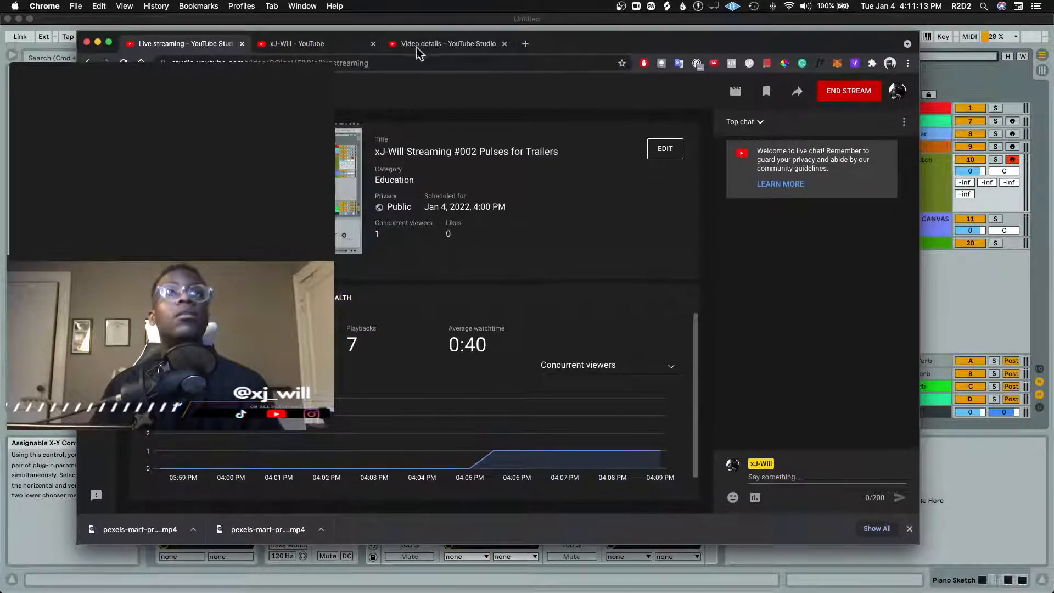
pyautogui.click(470, 44)
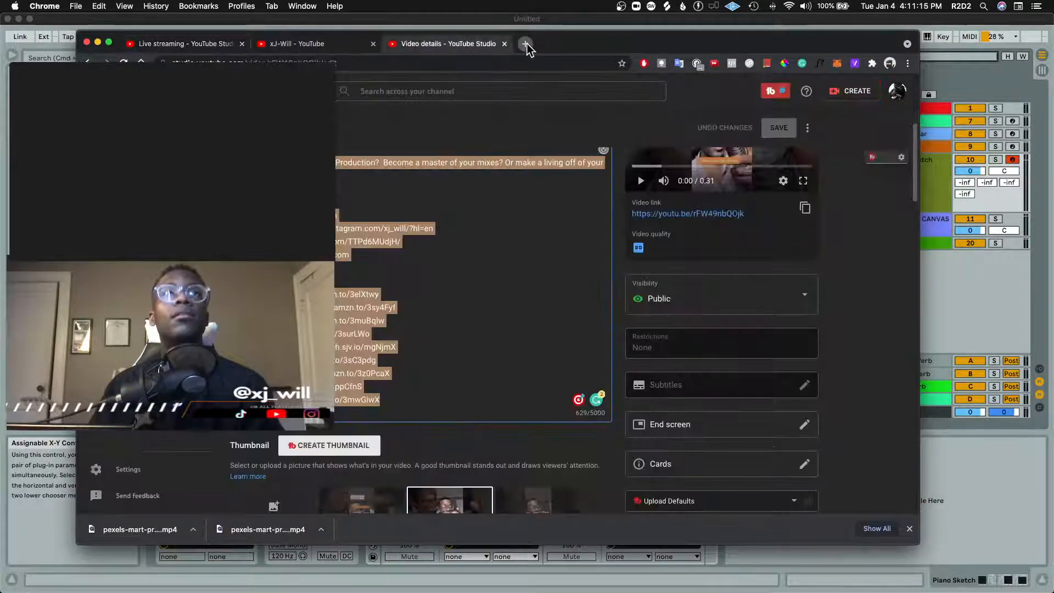
pyautogui.click(526, 44)
pyautogui.moveTo(689, 45); pyautogui.dragTo(679, 592)
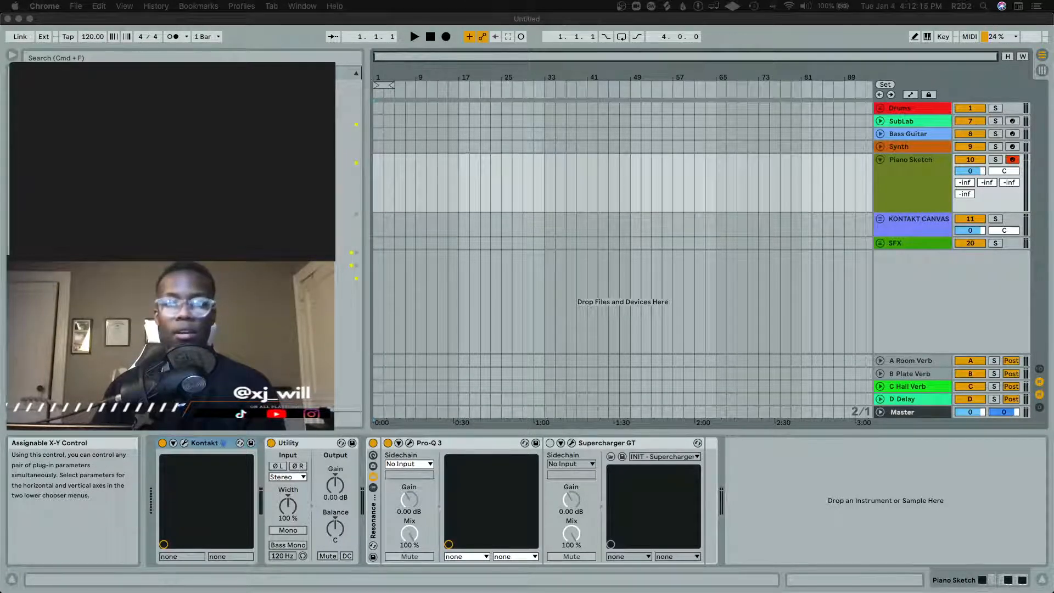
# Step: View Audified's MixChecker product page and close its browser window
pyautogui.moveTo(602, 126); pyautogui.dragTo(646, 83)
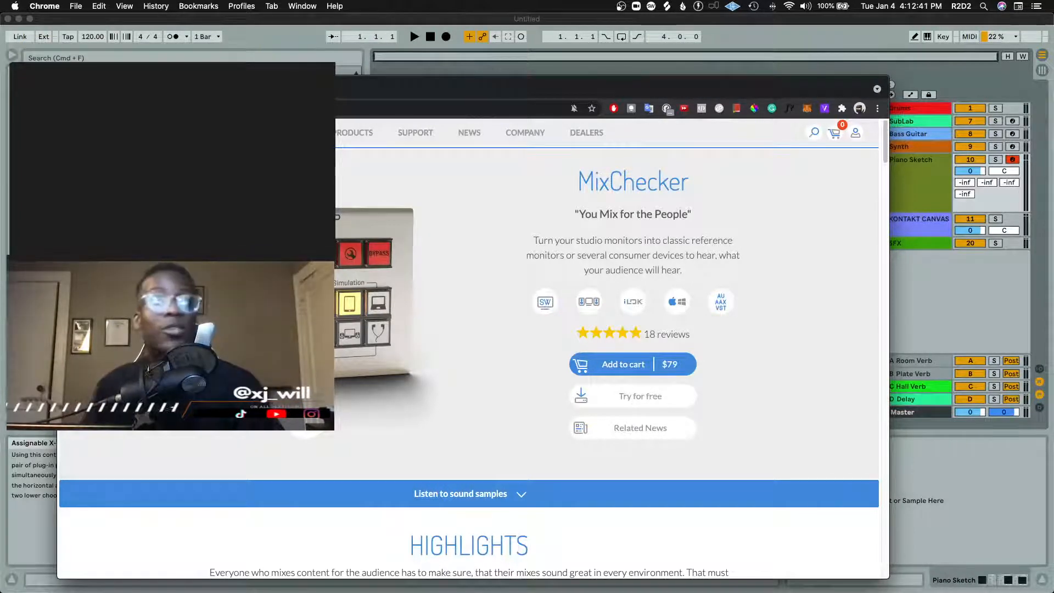
pyautogui.moveTo(582, 91); pyautogui.dragTo(620, 53)
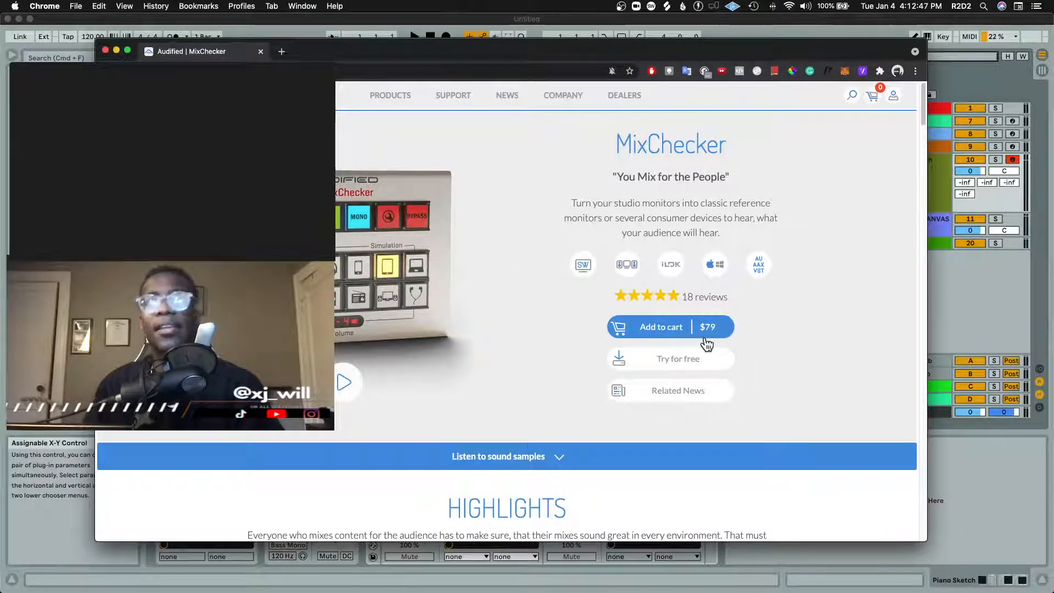
pyautogui.click(104, 50)
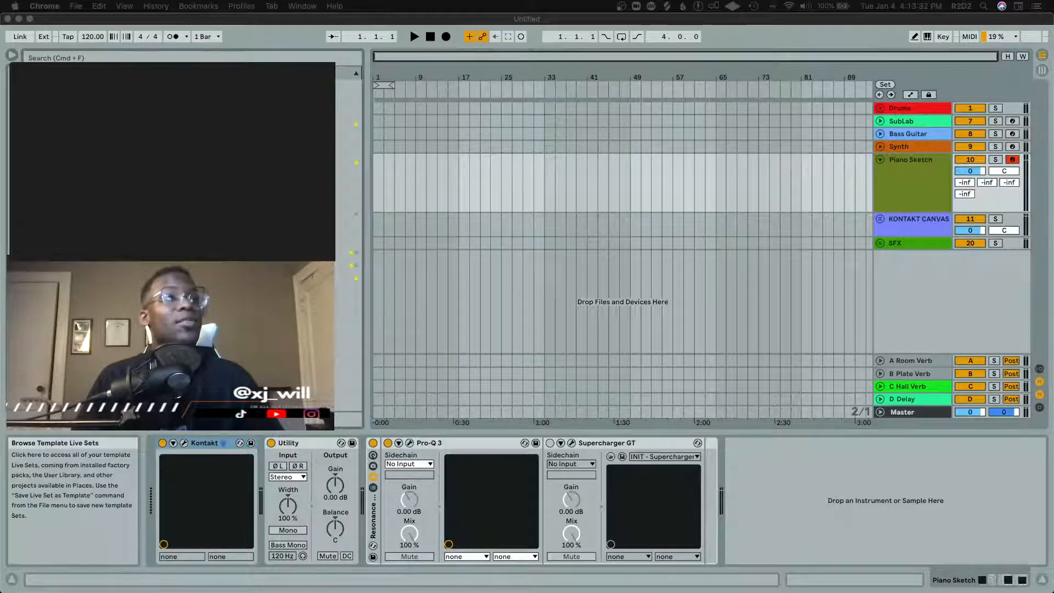
# Step: Switch back to Live and browse through the user folders in the browser for samples
pyautogui.click(49, 373)
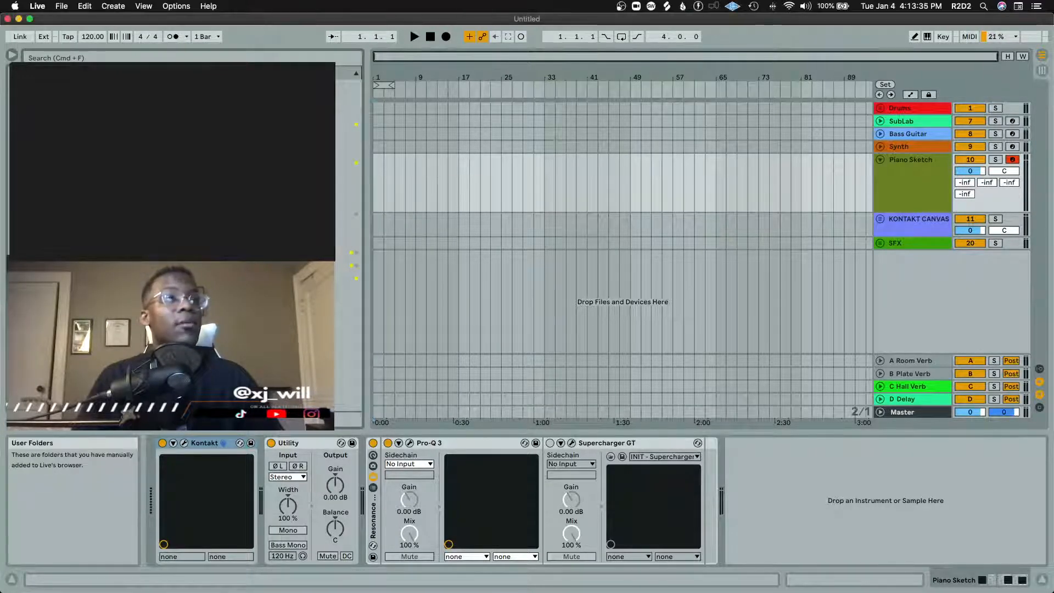
pyautogui.click(49, 373)
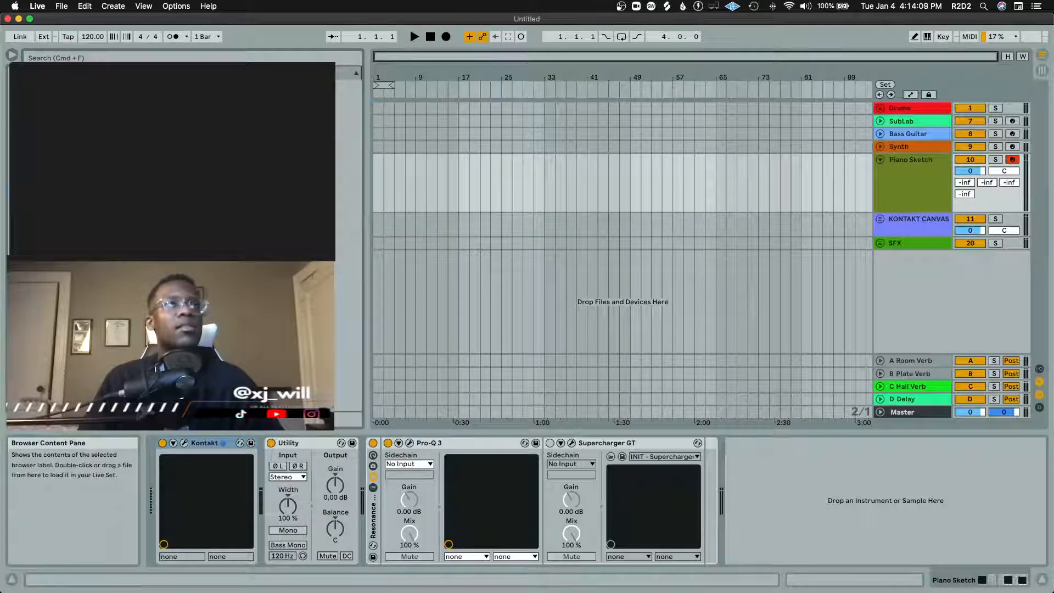
pyautogui.click(148, 290)
pyautogui.scroll(-3, 148, 290)
pyautogui.scroll(-5, 148, 290)
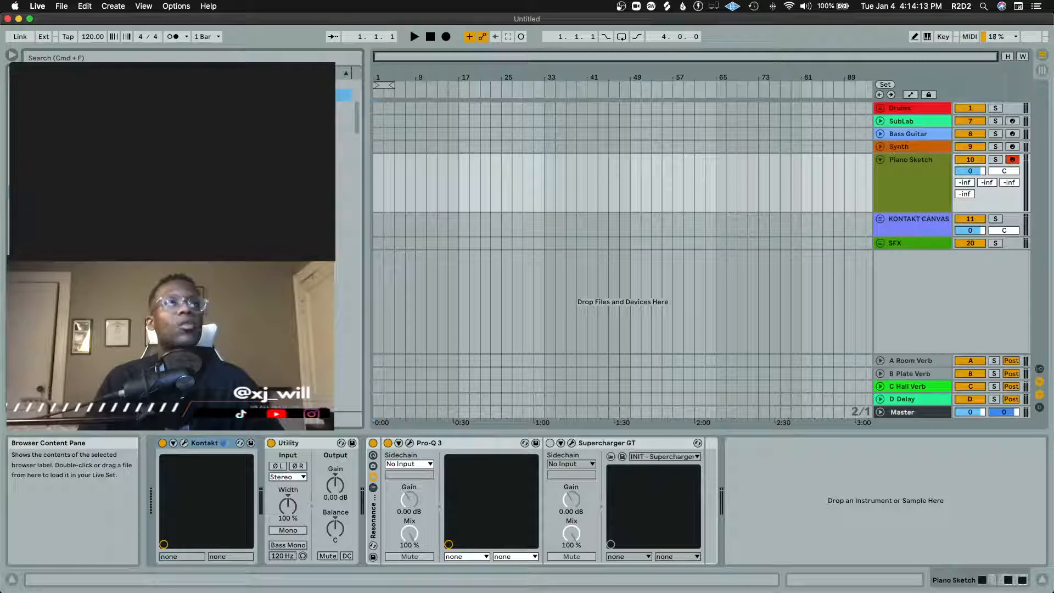
pyautogui.click(165, 120)
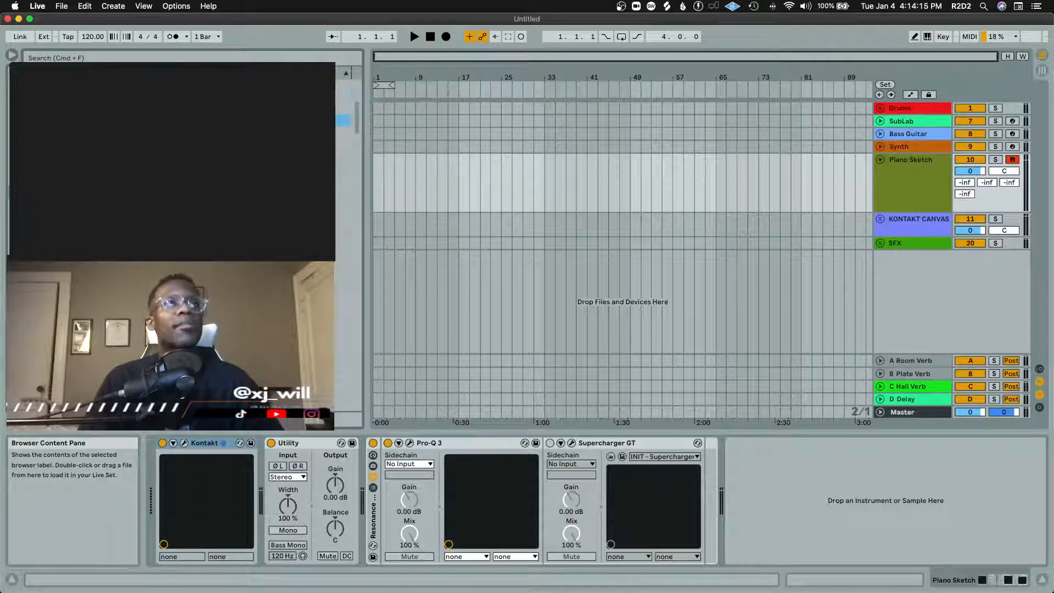
pyautogui.click(164, 147)
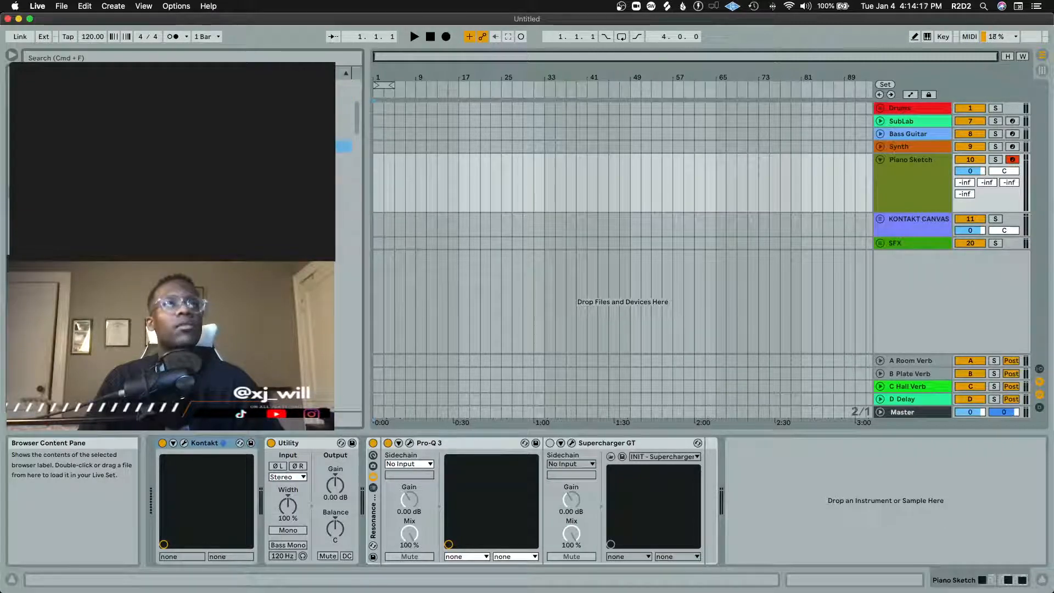
pyautogui.scroll(1, 181, 242)
# Step: Audition a sample in the opened browser folder and step through the neighbouring ones
pyautogui.click(220, 313)
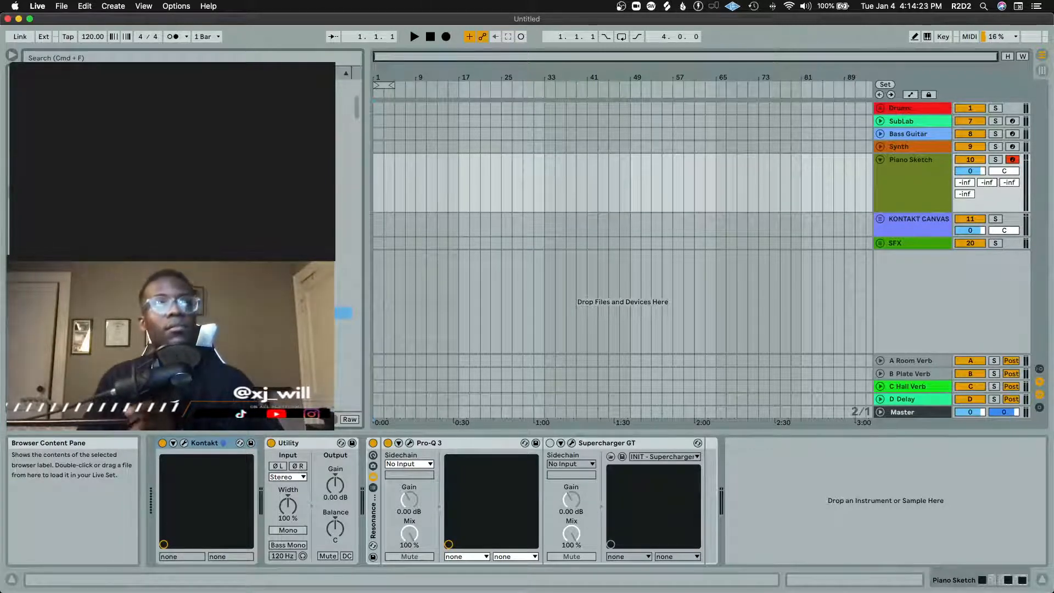
pyautogui.press('Up')
pyautogui.press('Down')
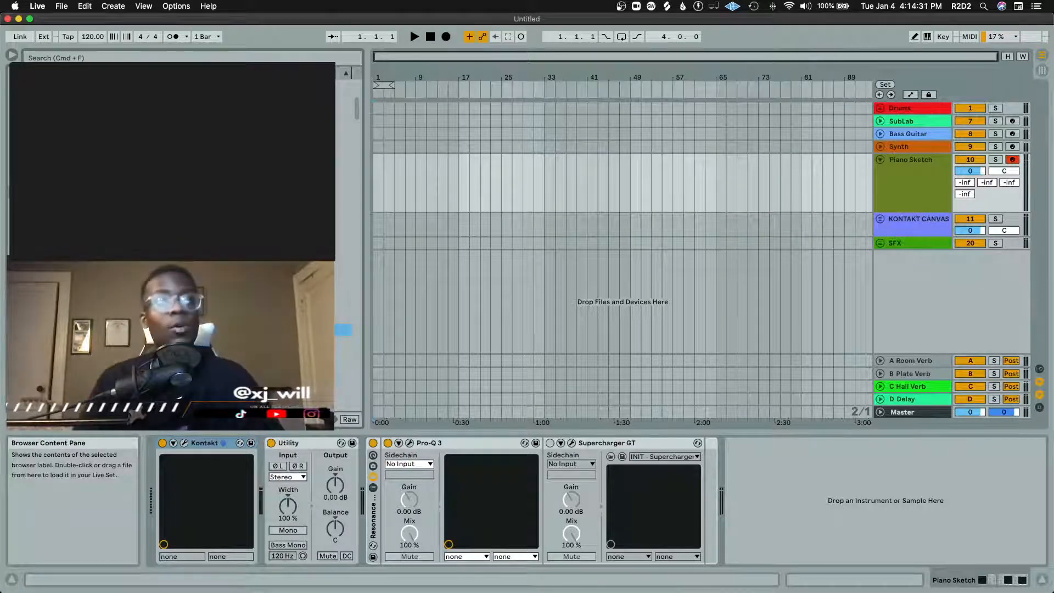
pyautogui.press('Down')
pyautogui.press('Down')
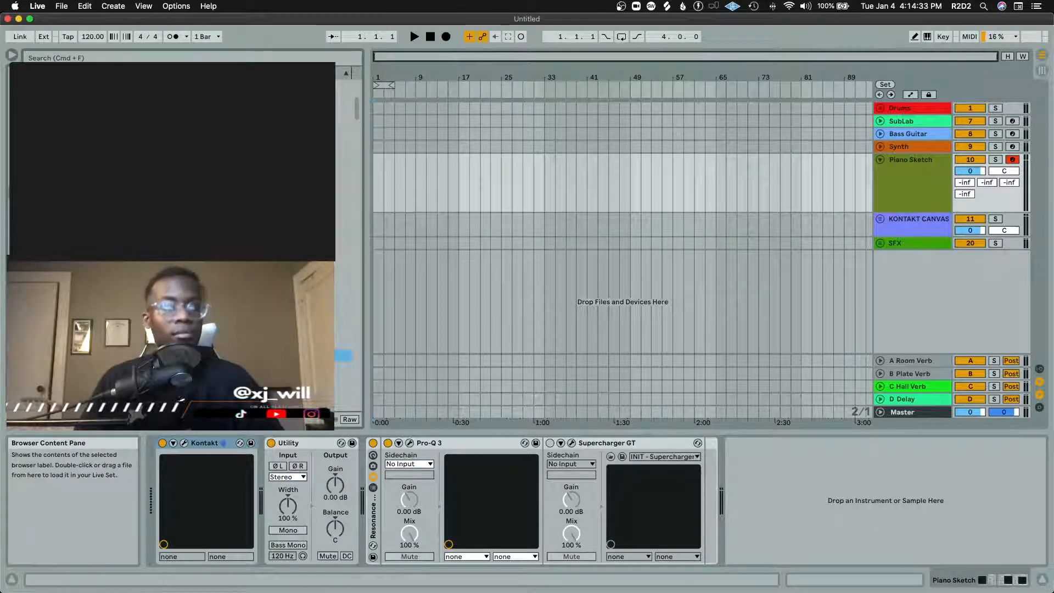
pyautogui.press('Down')
pyautogui.press('Down')
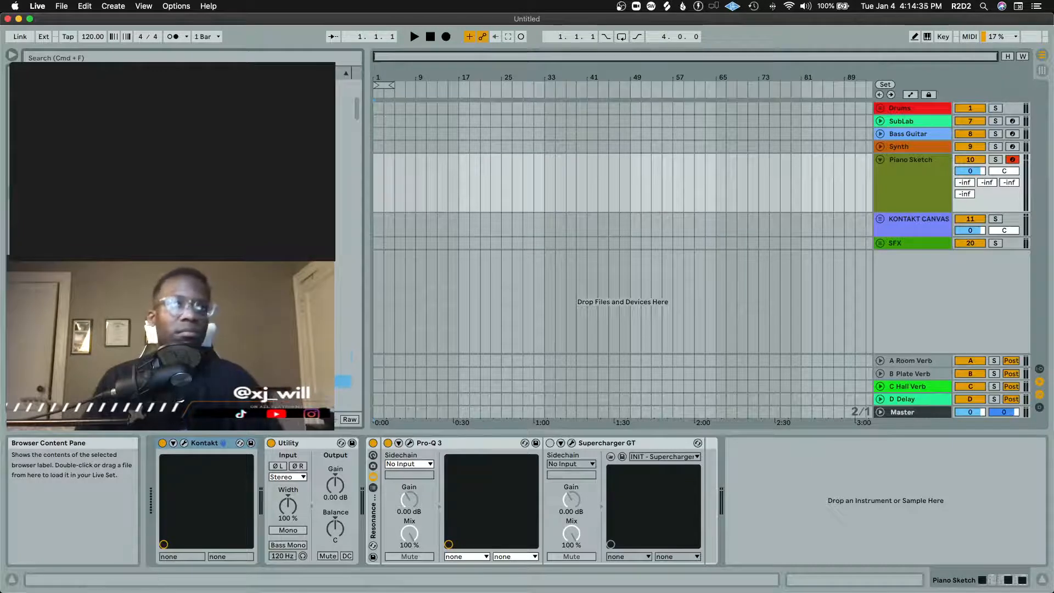
pyautogui.scroll(-3, 343, 247)
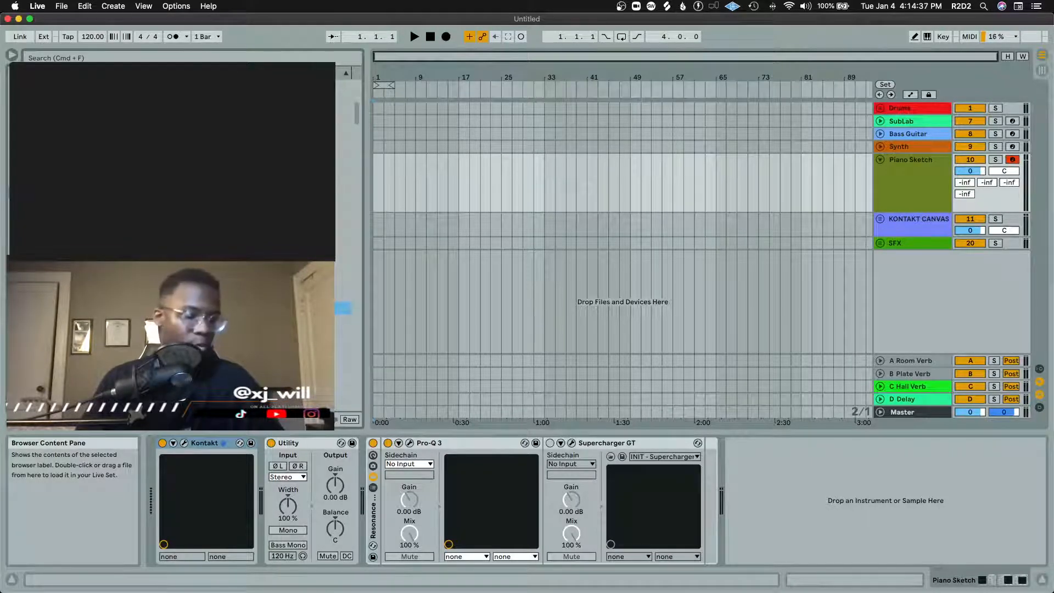
# Step: Place the "KFWZ - Classic Pulses - 12 - 90 bpm - F" sample from the browser at bar 1 on a new audio track
pyautogui.press('Down')
pyautogui.press('Down')
pyautogui.press('Down')
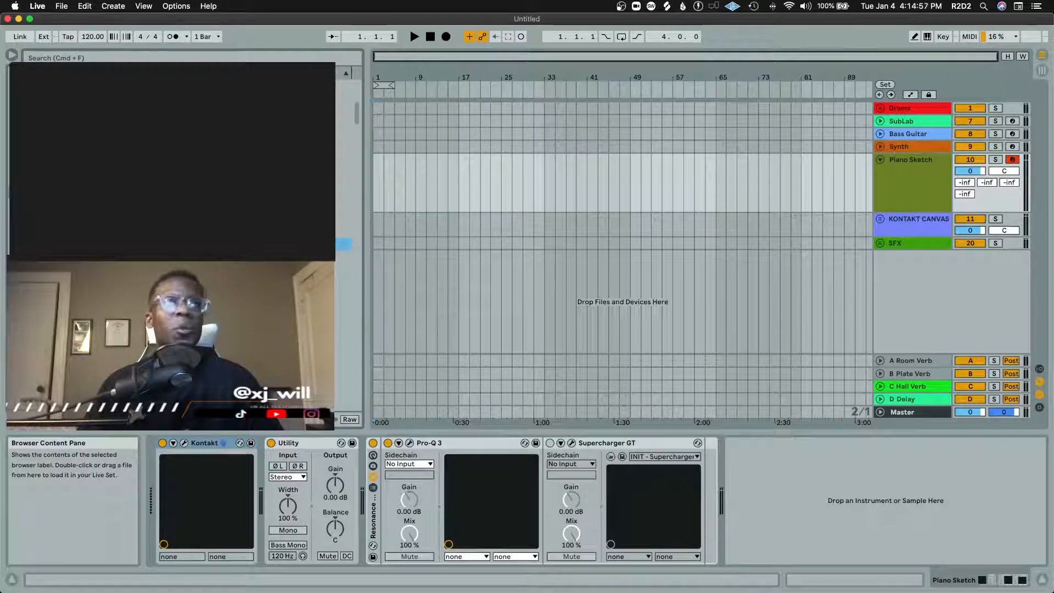
pyautogui.moveTo(344, 244); pyautogui.dragTo(389, 226)
pyautogui.moveTo(434, 251); pyautogui.dragTo(460, 254)
pyautogui.scroll(5, 416, 256)
pyautogui.hscroll(-5, 416, 257)
pyautogui.click(880, 257)
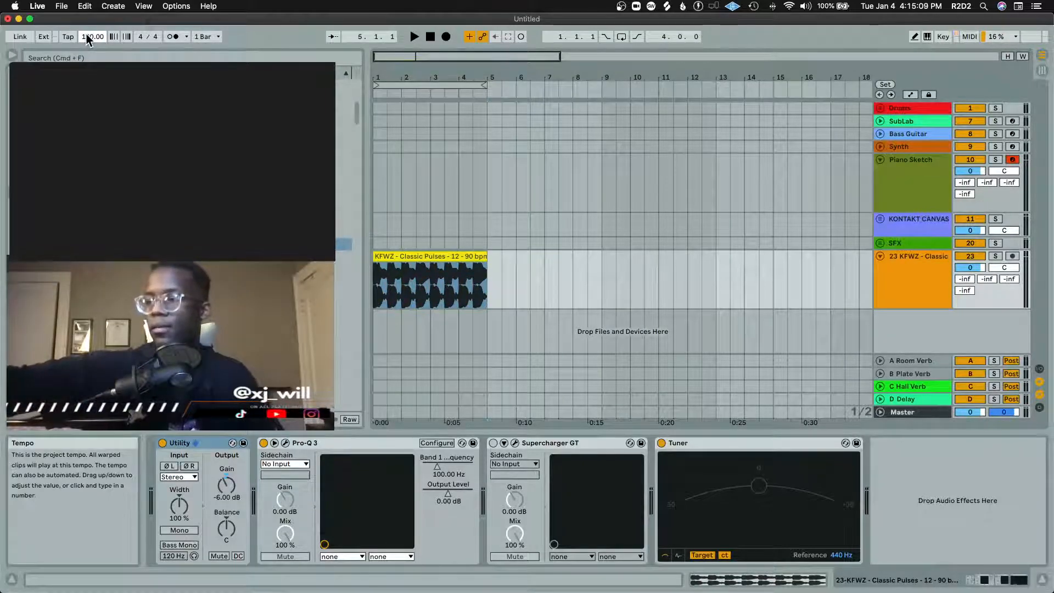
# Step: Set the project tempo to 90 BPM and turn on looping over the four-bar pulse clip
pyautogui.moveTo(87, 36); pyautogui.dragTo(87, 34)
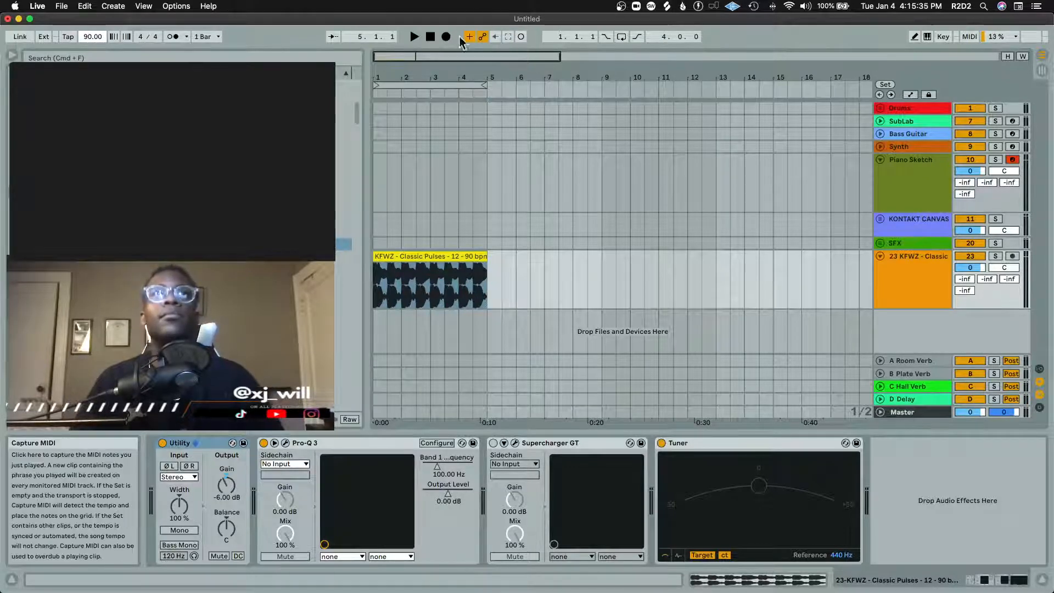
pyautogui.click(622, 36)
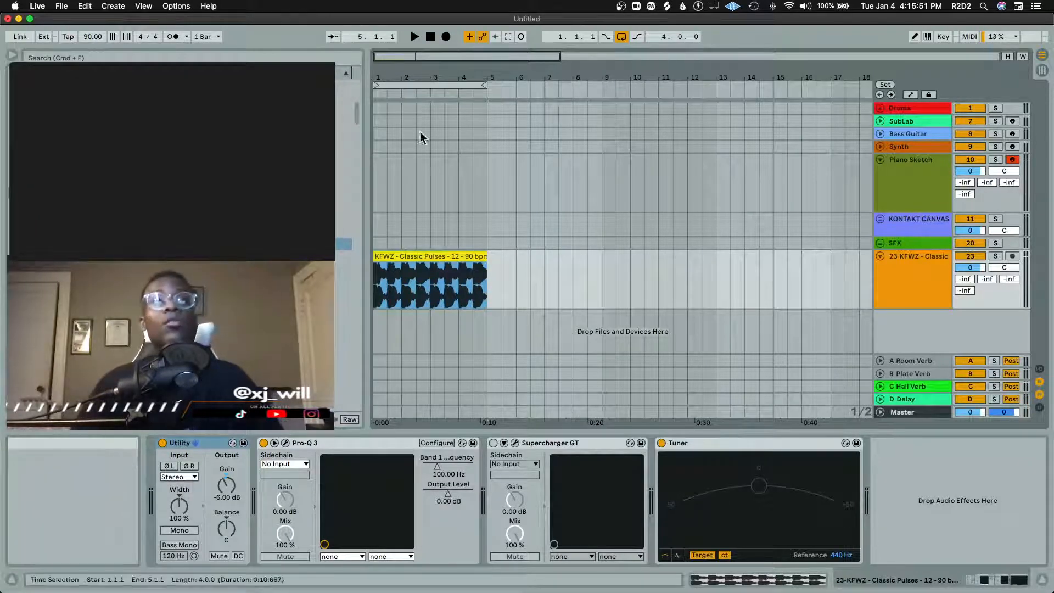
pyautogui.click(394, 84)
pyautogui.press('z')
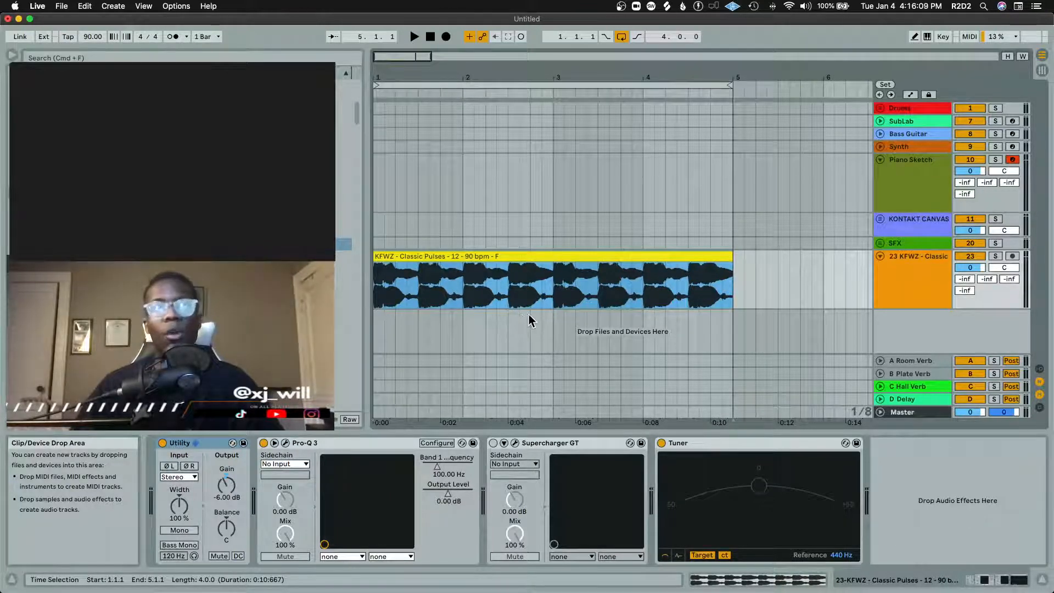
# Step: Play the pulse loop and deactivate the Pro-Q 3 on its track
pyautogui.press('space')
pyautogui.click(878, 304)
pyautogui.hotkey('shift', 'Tab')
pyautogui.hotkey('shift', 'Tab')
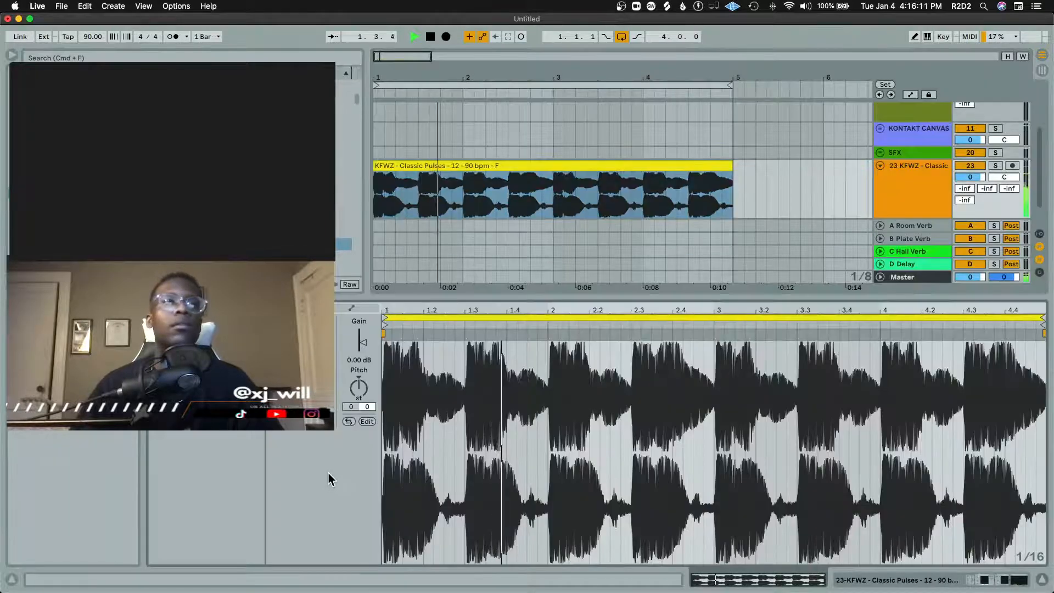
pyautogui.click(265, 443)
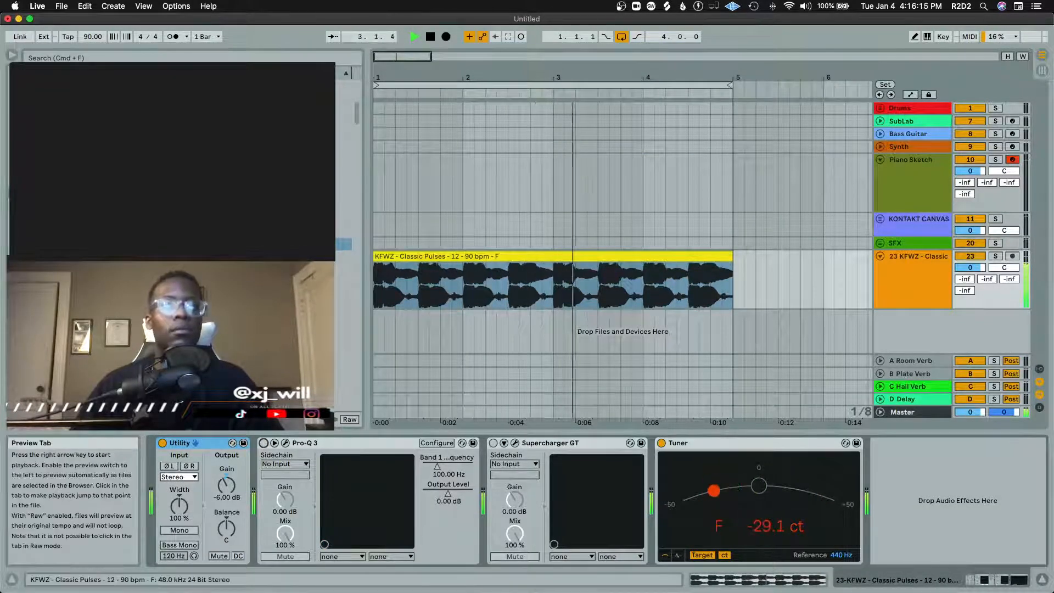
pyautogui.press('space')
# Step: Open the pulse clip's envelopes and choose the Transposition envelope for editing
pyautogui.hotkey('shift', 'Tab')
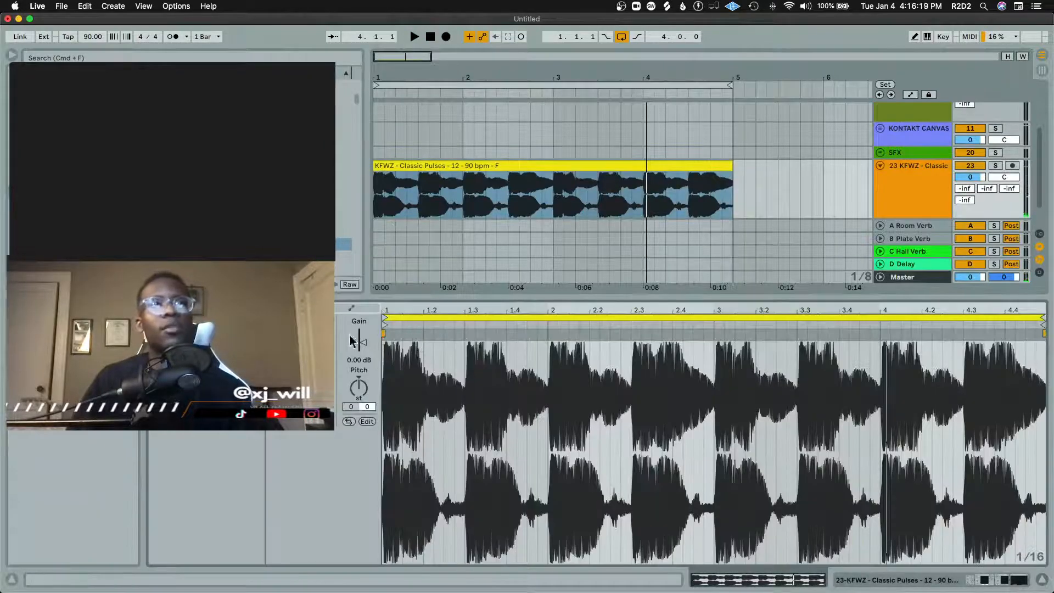
pyautogui.click(347, 309)
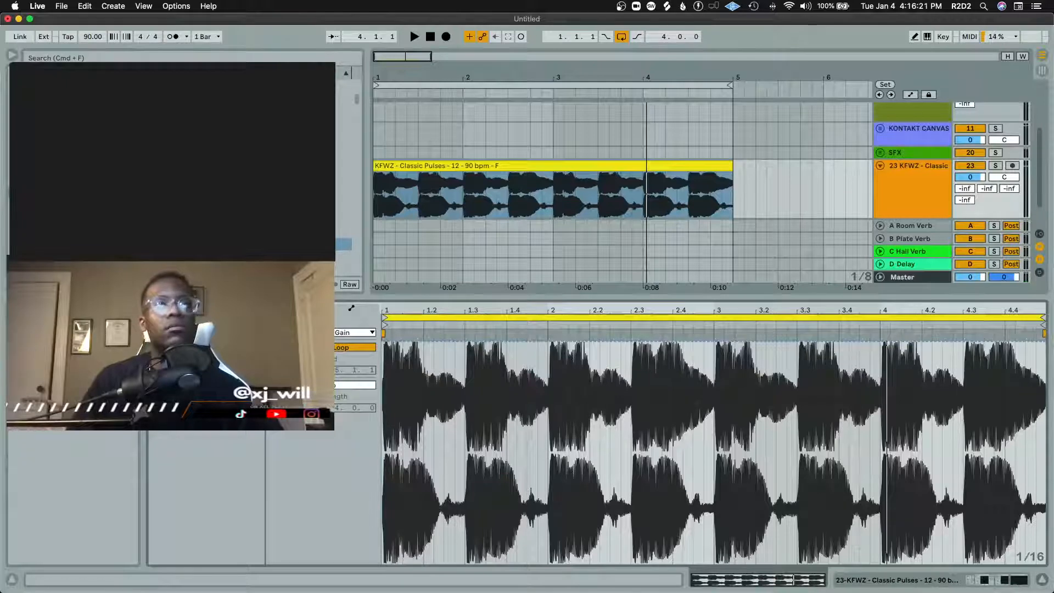
pyautogui.click(297, 333)
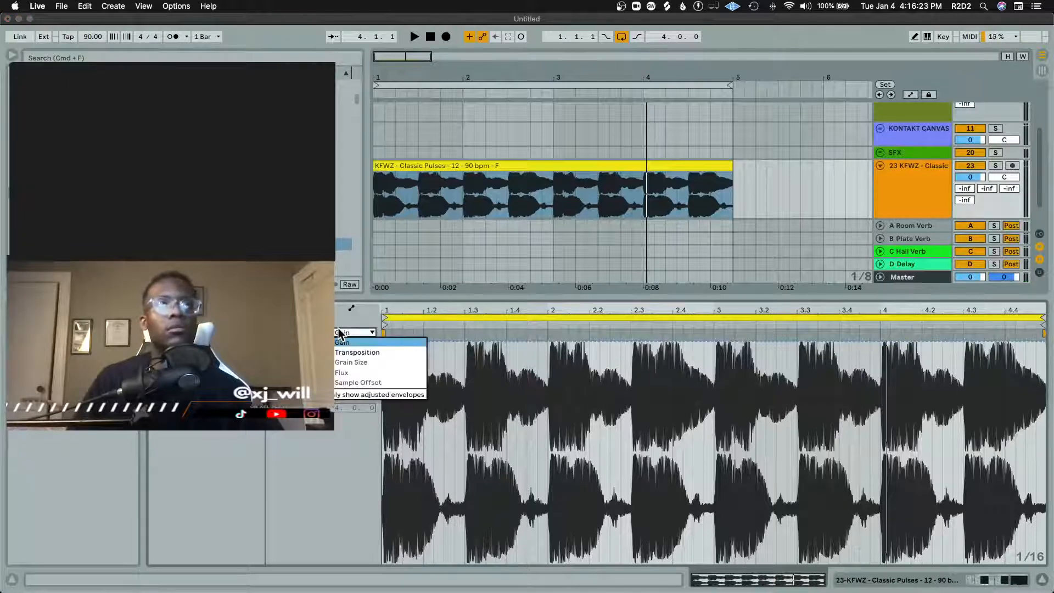
pyautogui.click(339, 352)
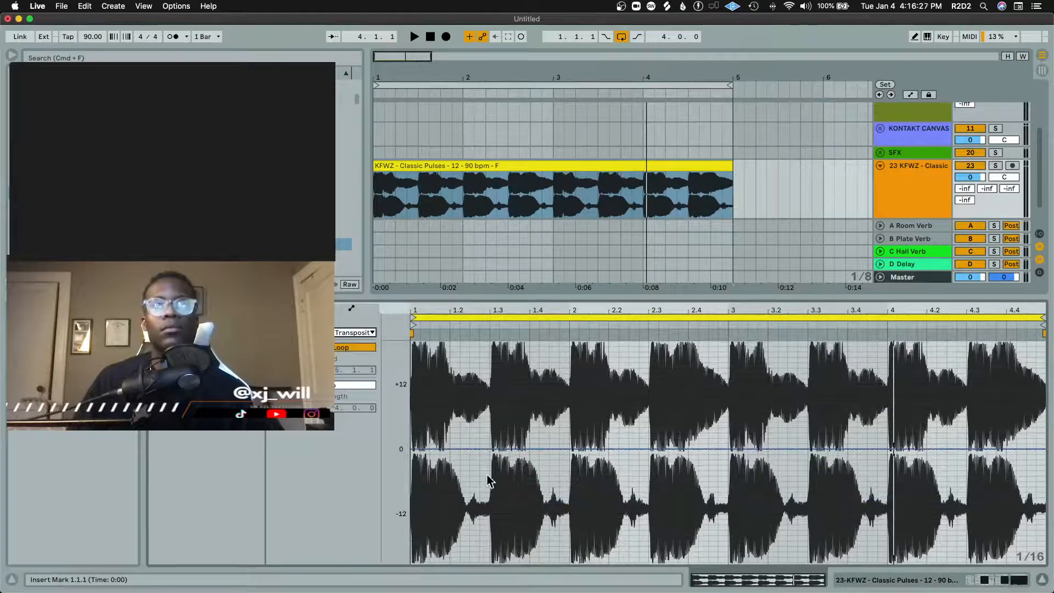
# Step: Raise the clip's transposition envelope to +8 st from 2.1 to 2.3 and play the loop to hear it
pyautogui.press('space')
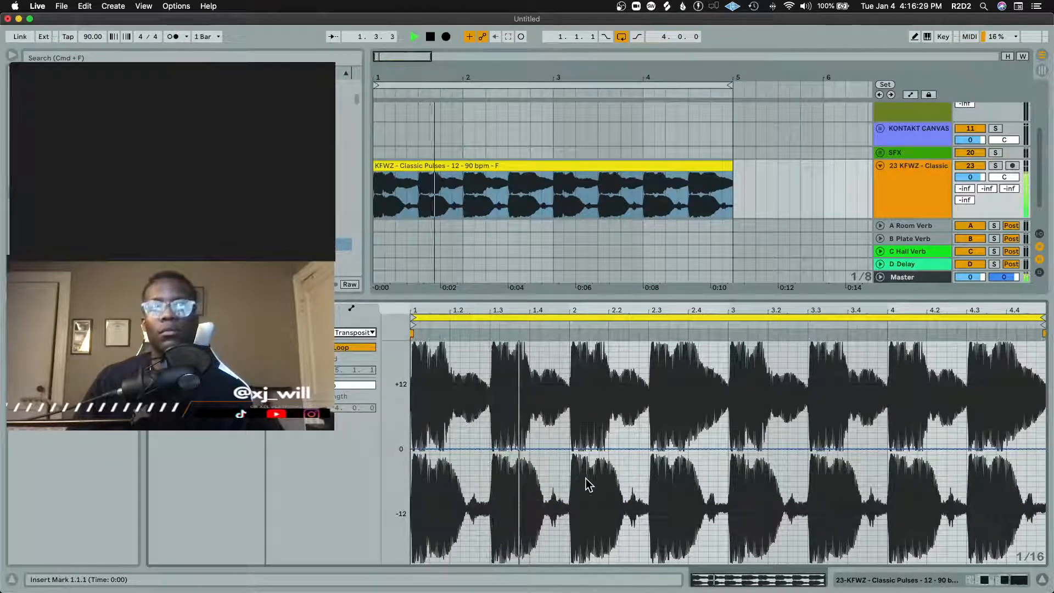
pyautogui.press('space')
pyautogui.moveTo(572, 478); pyautogui.dragTo(609, 406)
pyautogui.press('space')
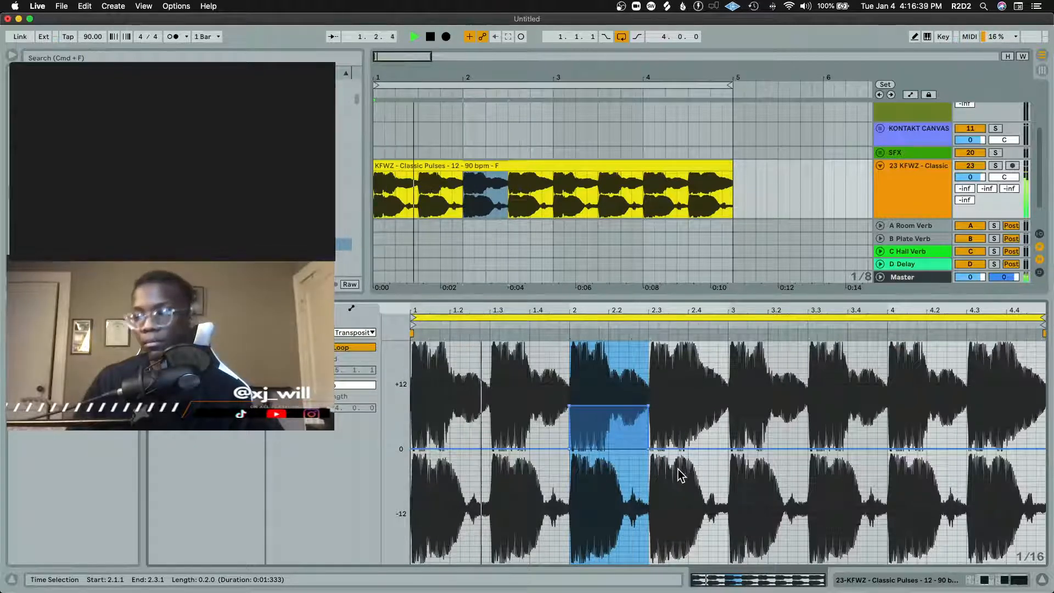
pyautogui.press('space')
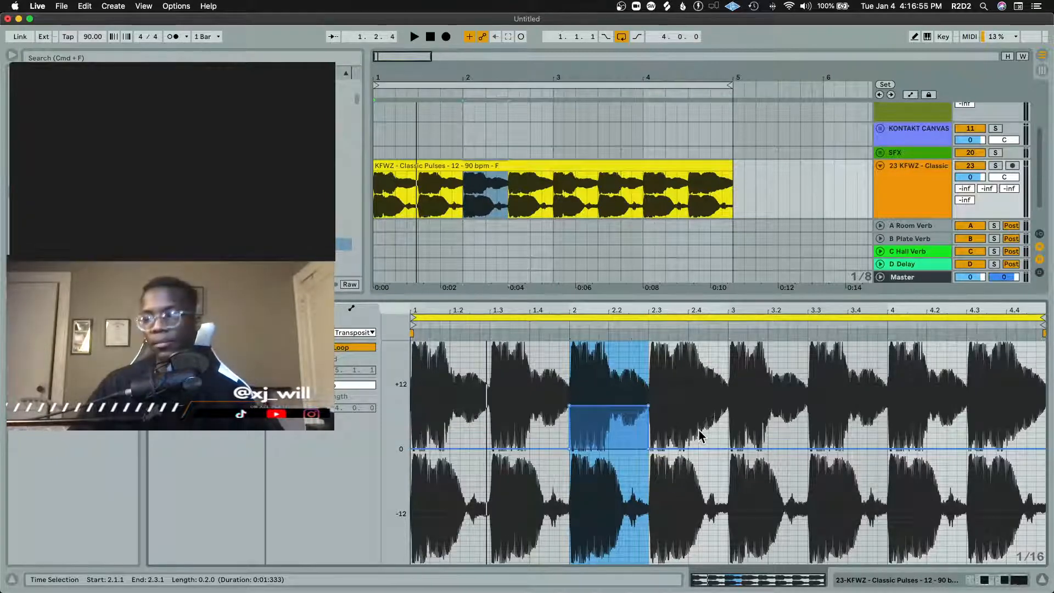
pyautogui.press('space')
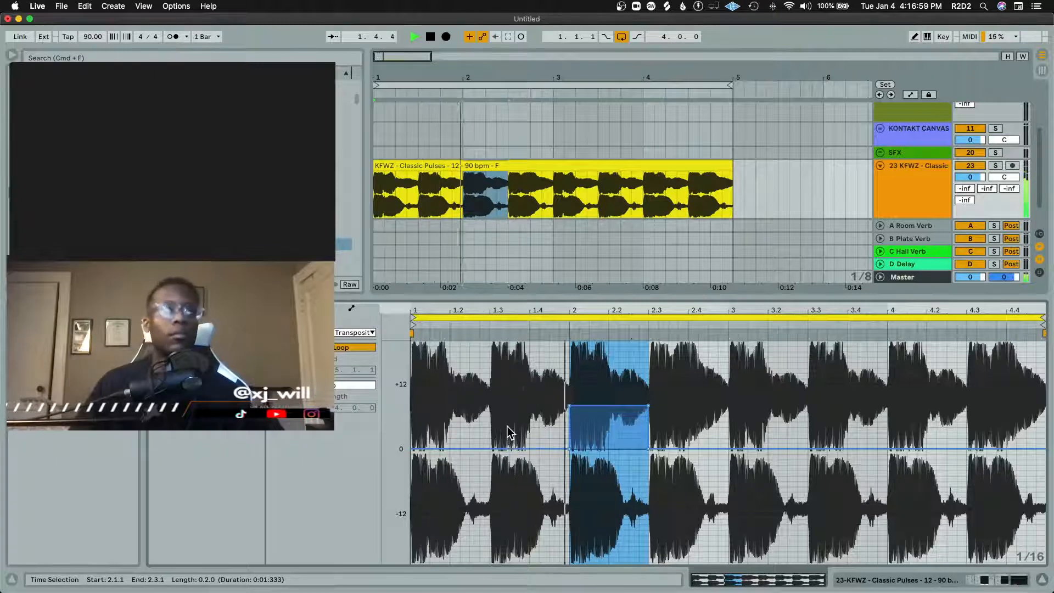
pyautogui.hotkey('shift', 'Tab')
pyautogui.hotkey('shift', 'Tab')
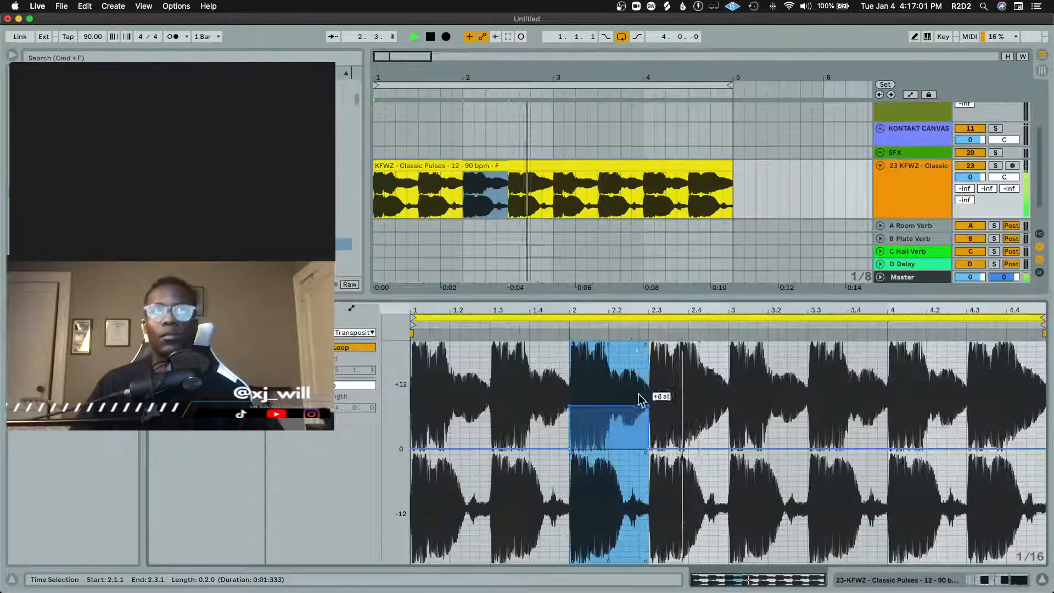
pyautogui.press('space')
# Step: Raise the transposition envelope to +8 st across the whole of bar 3 and play the loop
pyautogui.moveTo(730, 476); pyautogui.dragTo(785, 417)
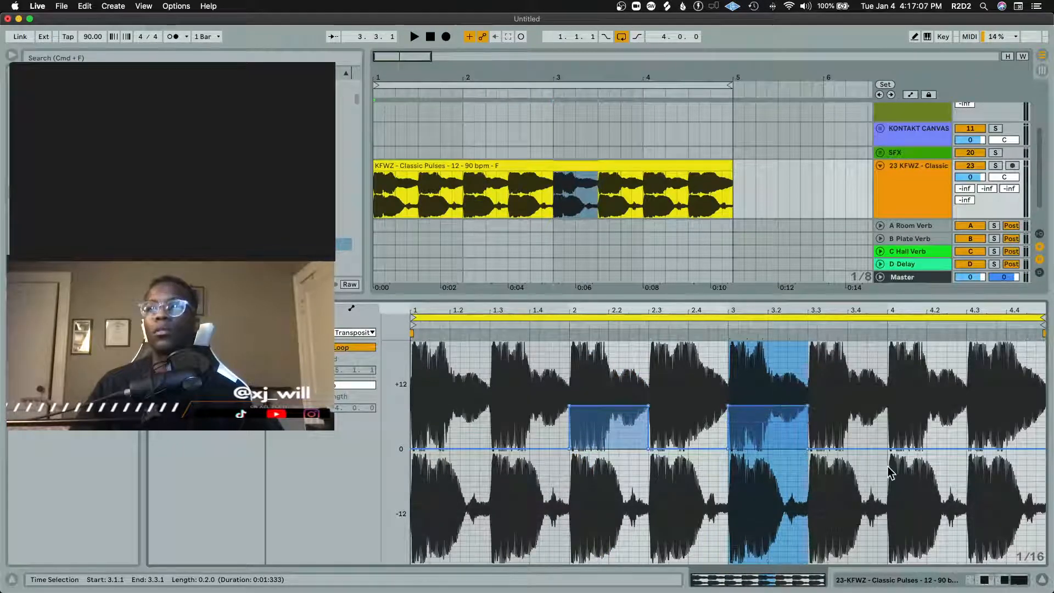
pyautogui.click(889, 450)
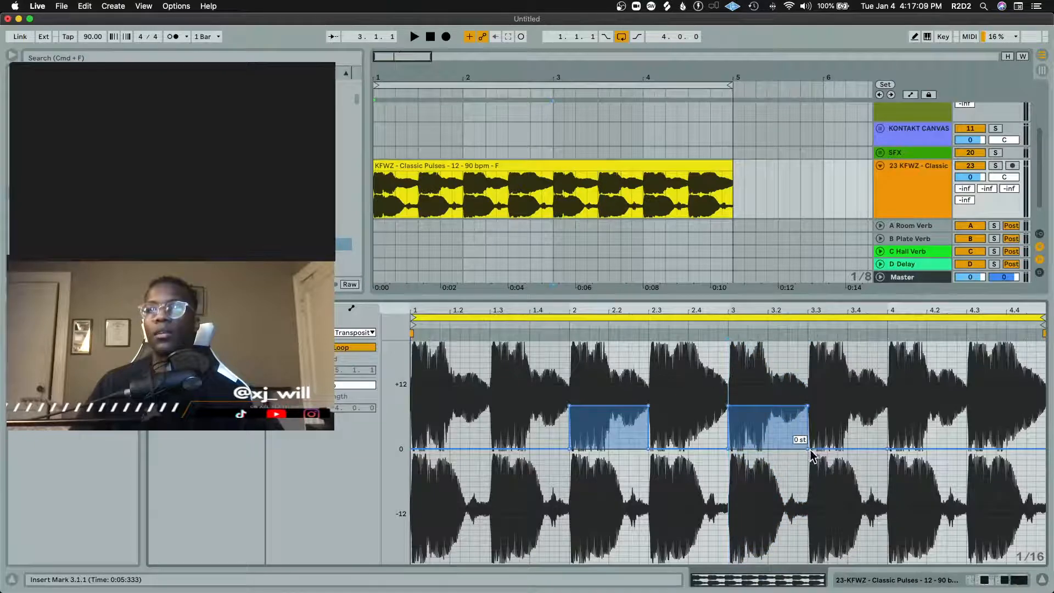
pyautogui.click(810, 449)
pyautogui.moveTo(809, 407); pyautogui.dragTo(888, 406)
pyautogui.press('space')
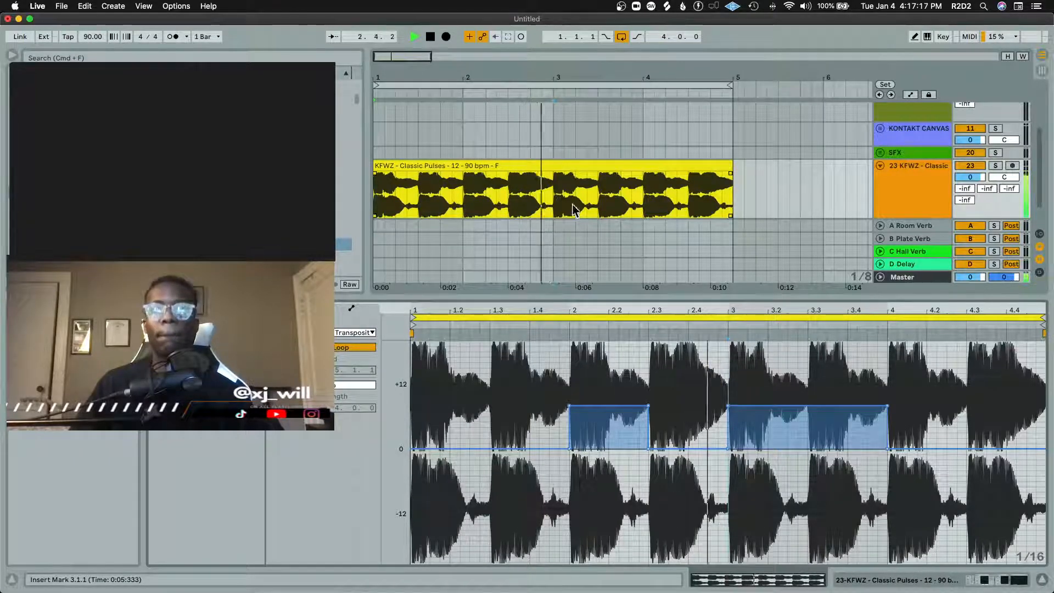
pyautogui.doubleClick(559, 200)
pyautogui.press('space')
# Step: Compare lower transpositions for bar 3 during playback and settle its envelope segment at about +5 semitones
pyautogui.moveTo(814, 422)
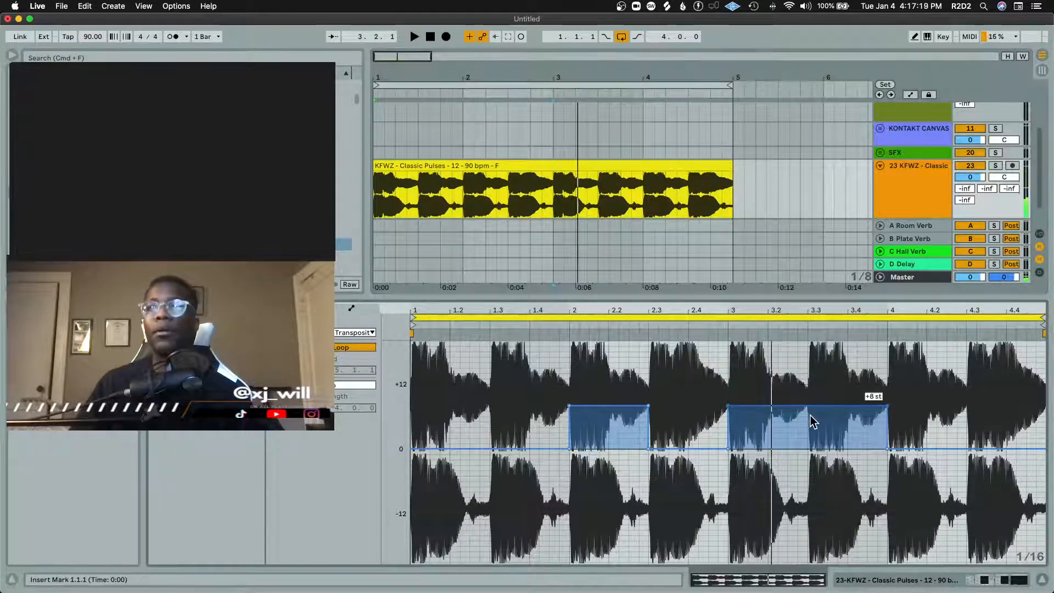
pyautogui.moveTo(814, 406); pyautogui.dragTo(814, 417)
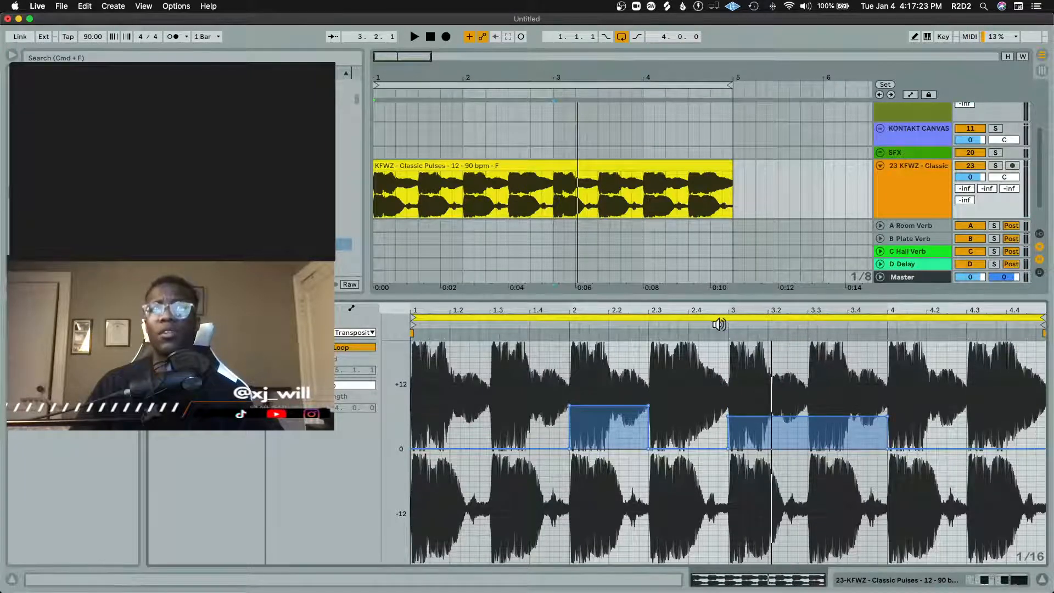
pyautogui.click(720, 324)
pyautogui.moveTo(794, 427)
pyautogui.moveTo(793, 427); pyautogui.dragTo(794, 420)
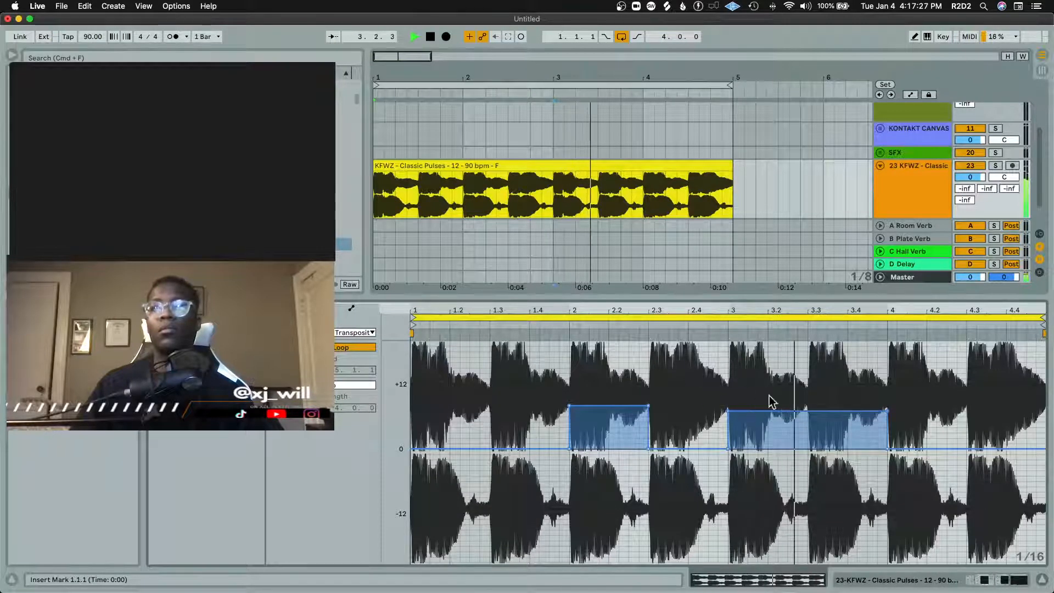
pyautogui.click(464, 201)
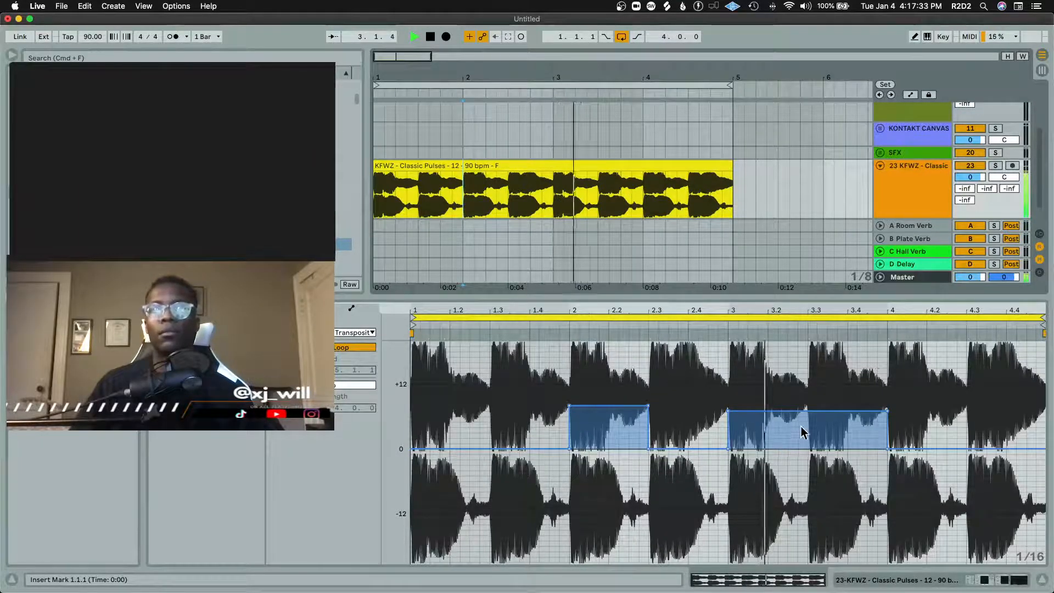
pyautogui.press('space')
pyautogui.moveTo(806, 424); pyautogui.dragTo(805, 437)
pyautogui.press('space')
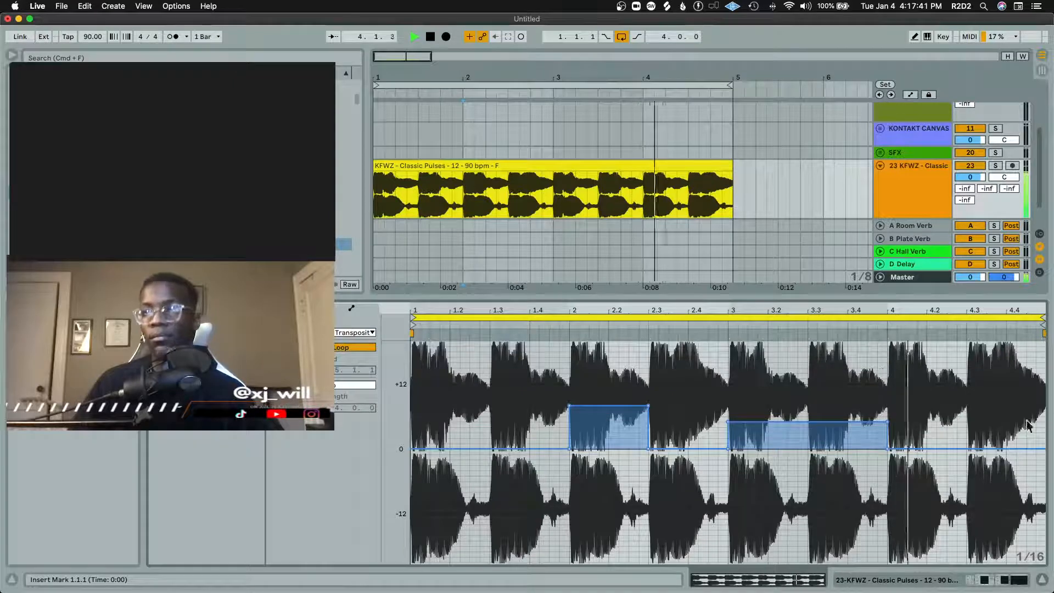
# Step: Raise the transposition envelope across bar 4 to about +1 semitone and play the whole pulse loop
pyautogui.press('space')
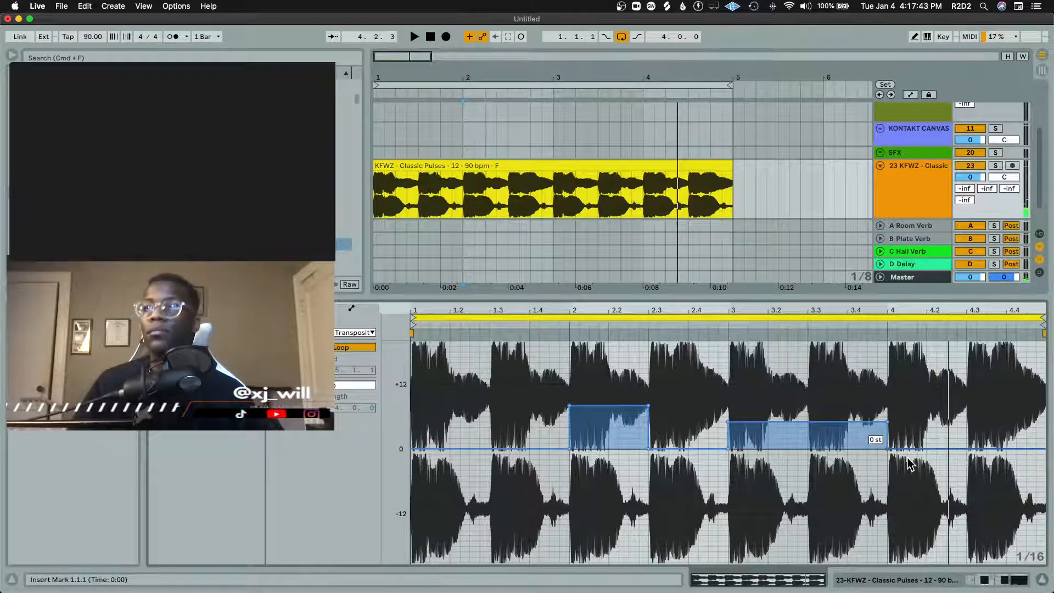
pyautogui.moveTo(908, 459); pyautogui.dragTo(908, 454)
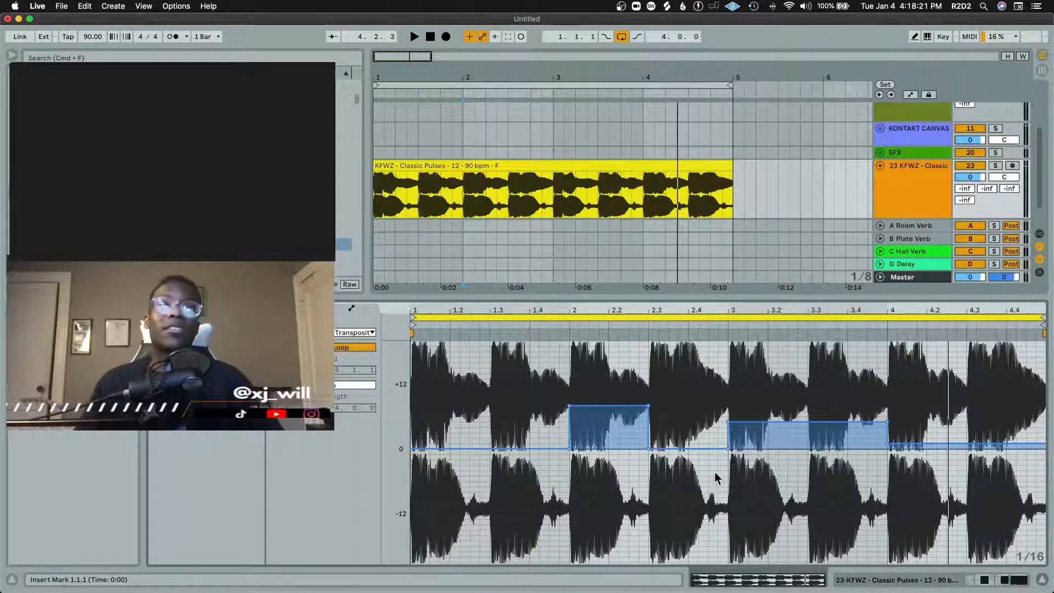
pyautogui.hotkey('shift', 'Tab')
pyautogui.click(499, 259)
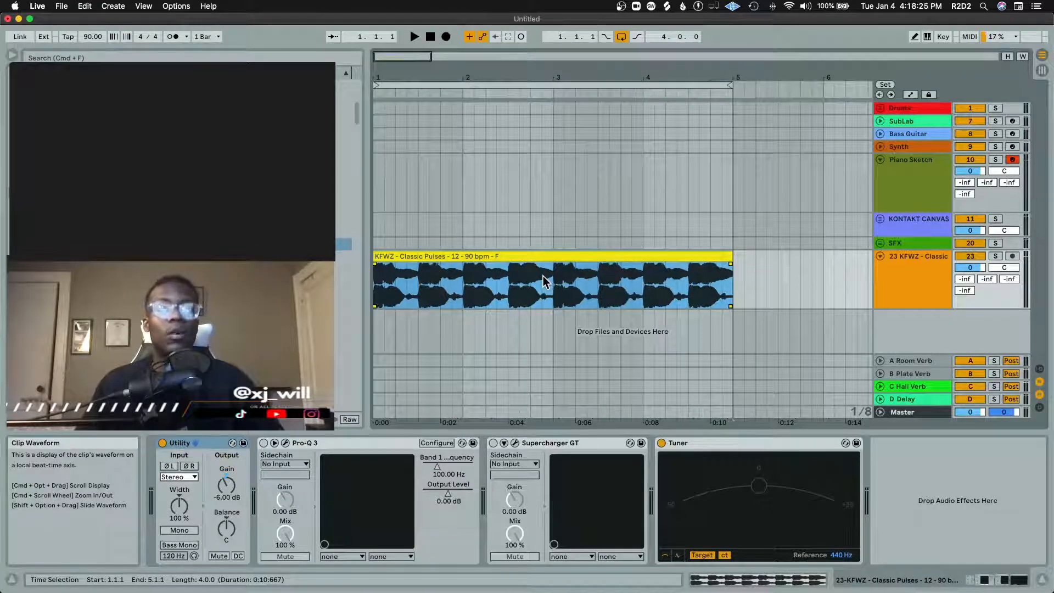
pyautogui.press('space')
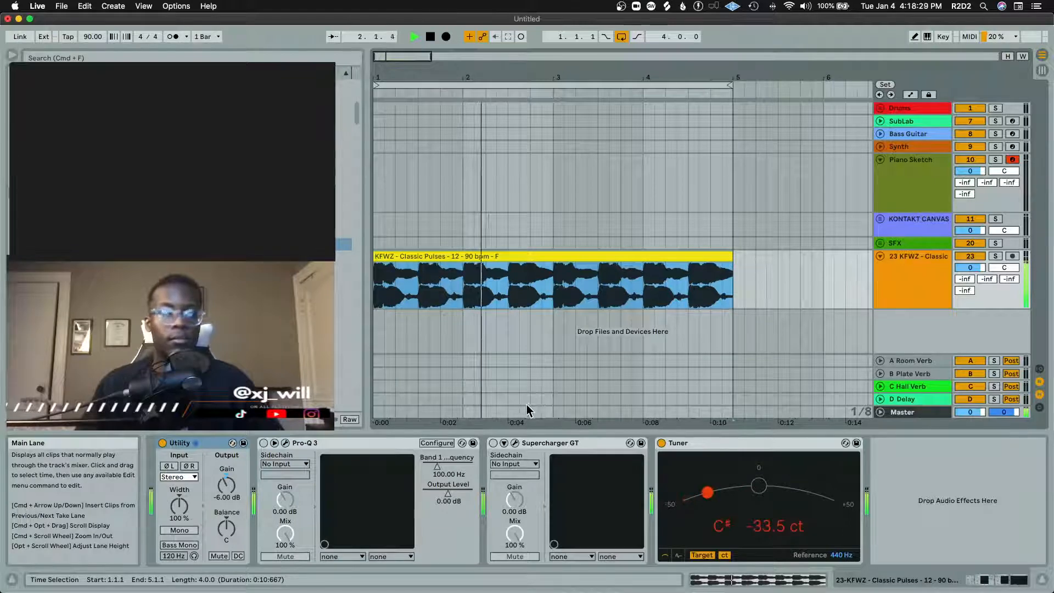
pyautogui.press('space')
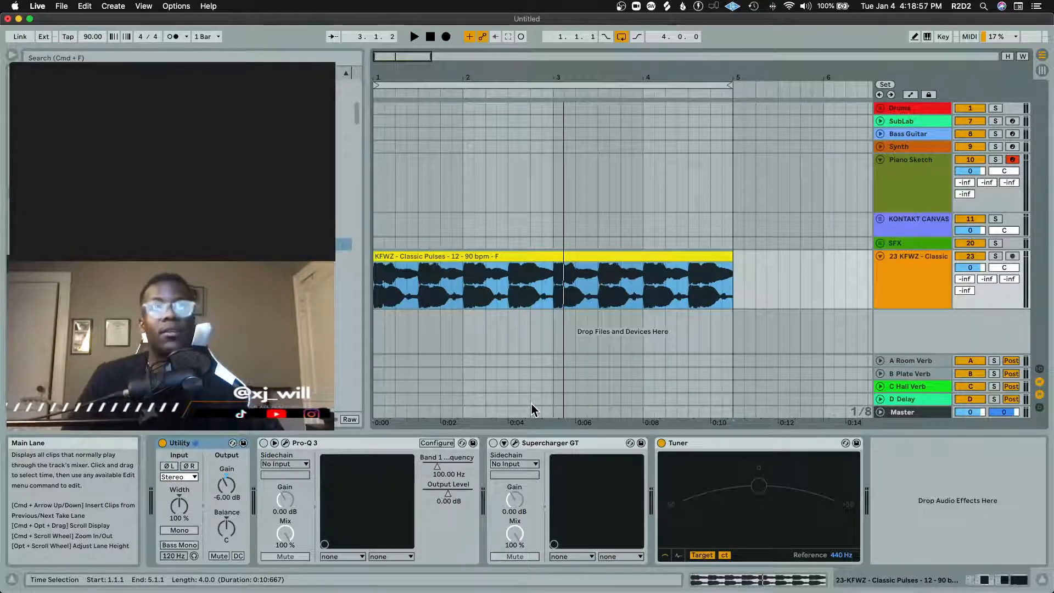
pyautogui.press('space')
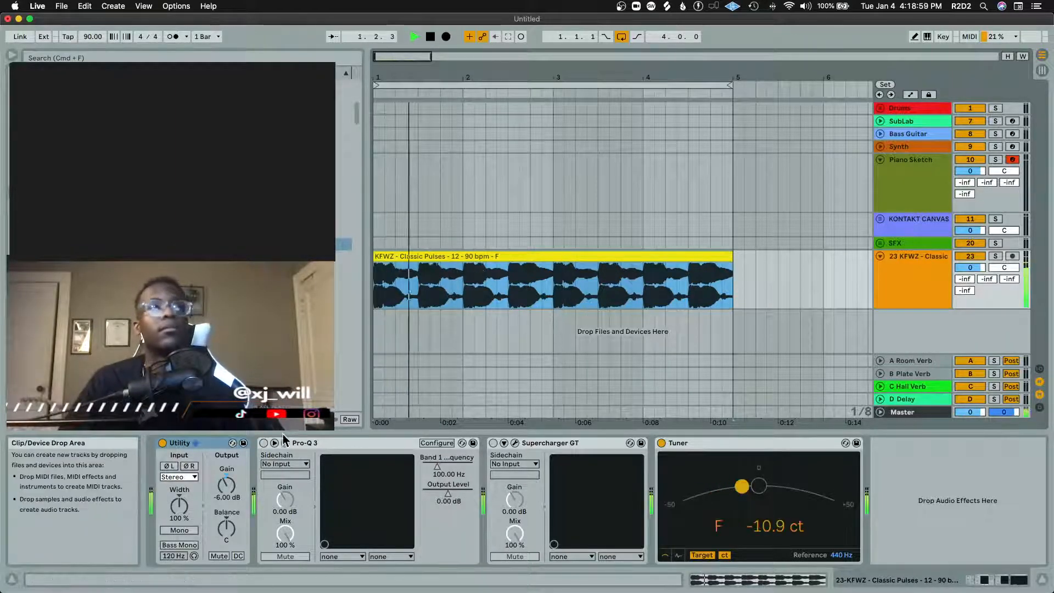
pyautogui.press('space')
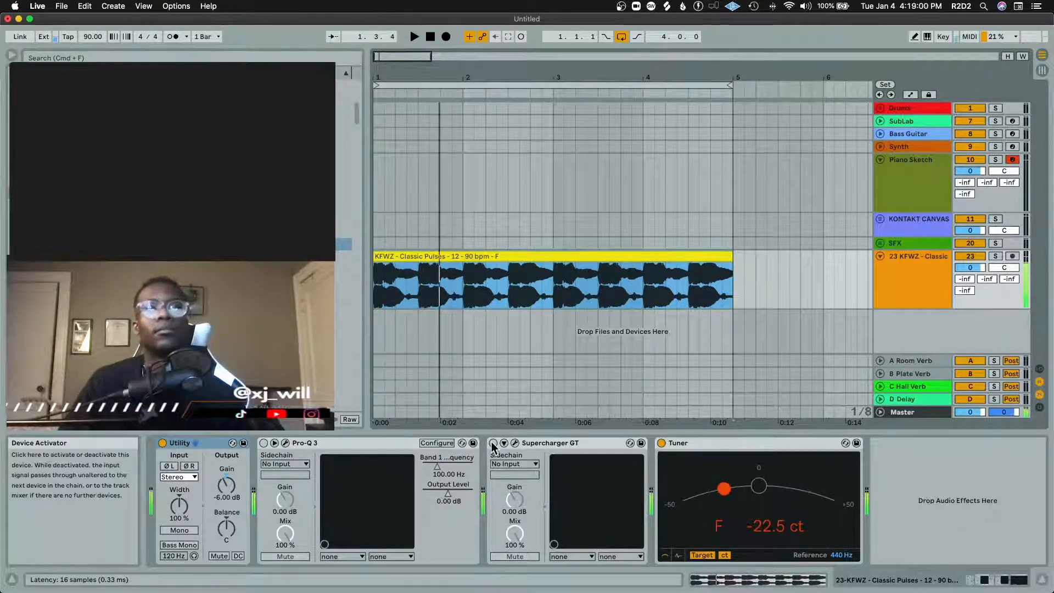
# Step: Add the Decap Sat rack with Decapitator to the end of the pulse track's effects and fold up the Tuner device
pyautogui.click(884, 497)
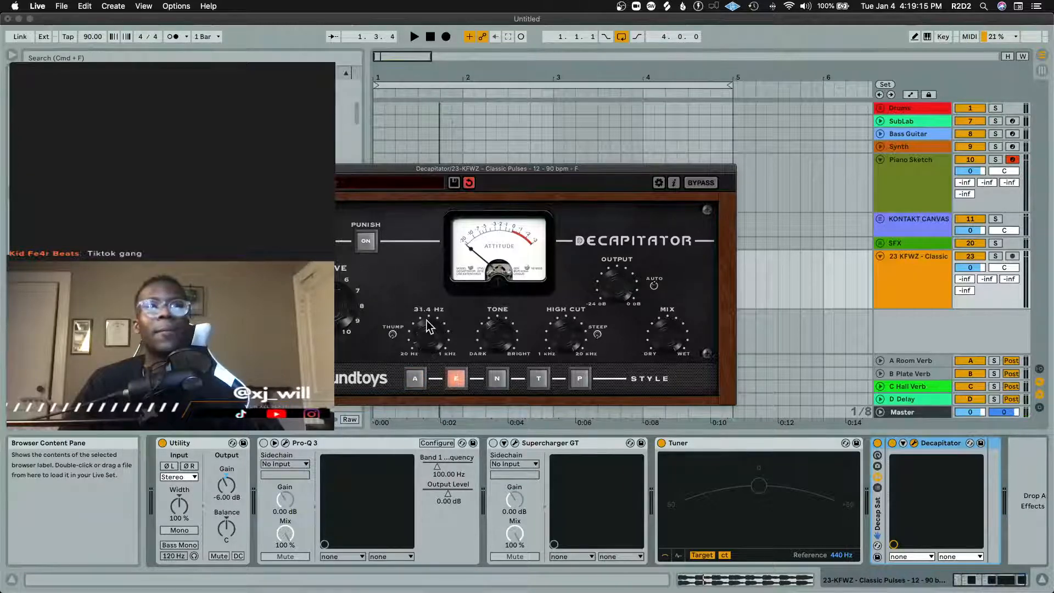
pyautogui.press('space')
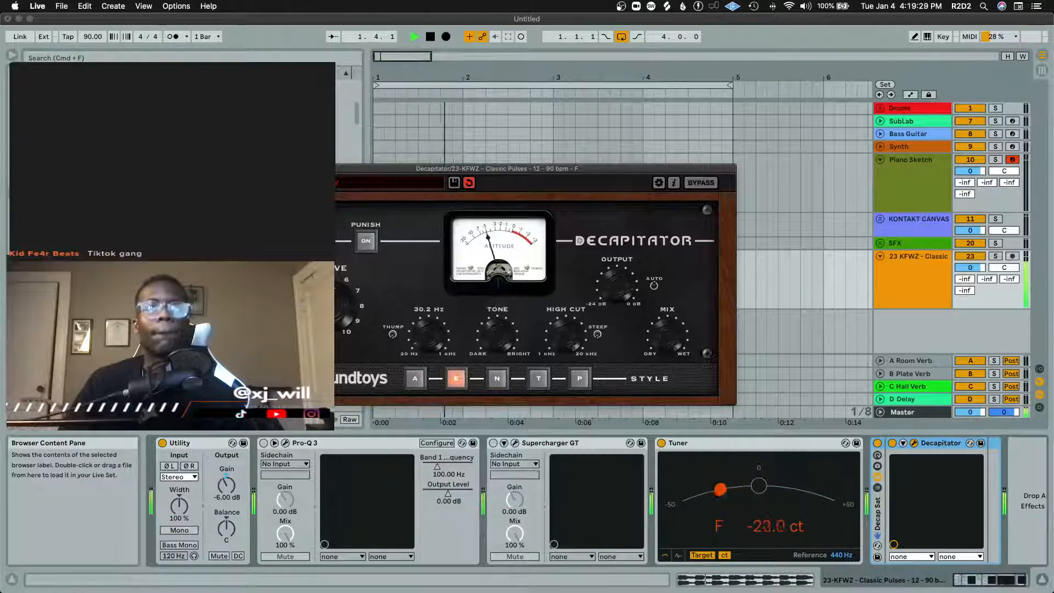
pyautogui.click(263, 168)
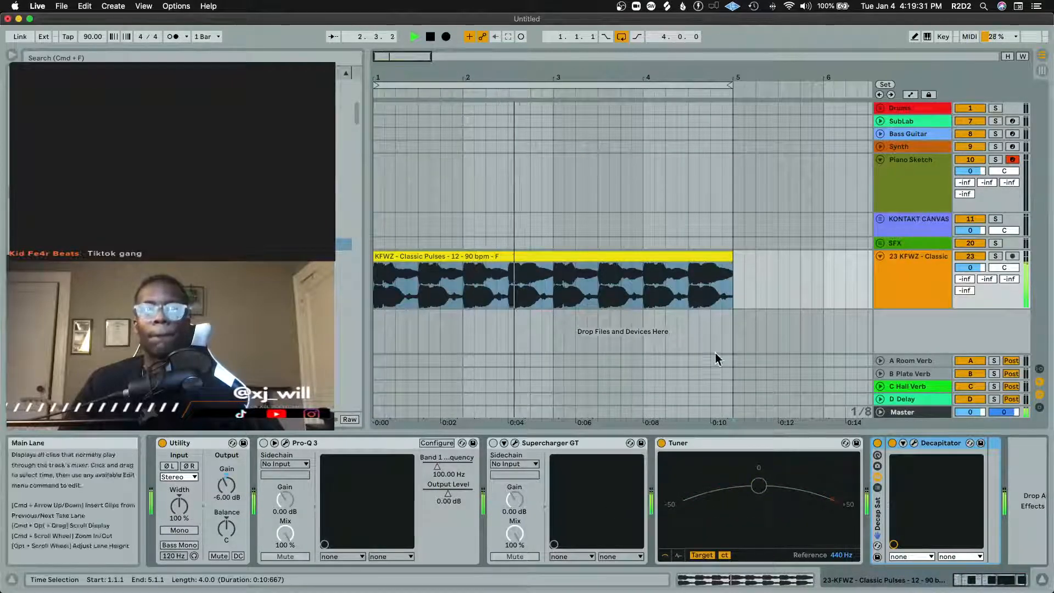
pyautogui.click(730, 444)
pyautogui.doubleClick(729, 442)
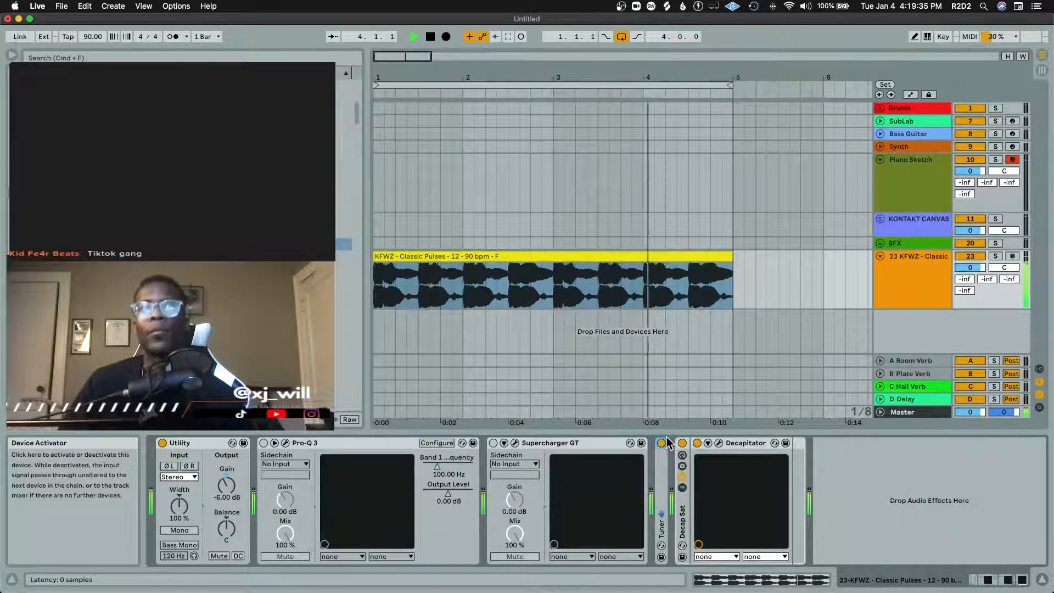
# Step: Move Supercharger GT behind Decapitator at the end of the pulse track's effects and switch it on
pyautogui.press('space')
pyautogui.click(545, 444)
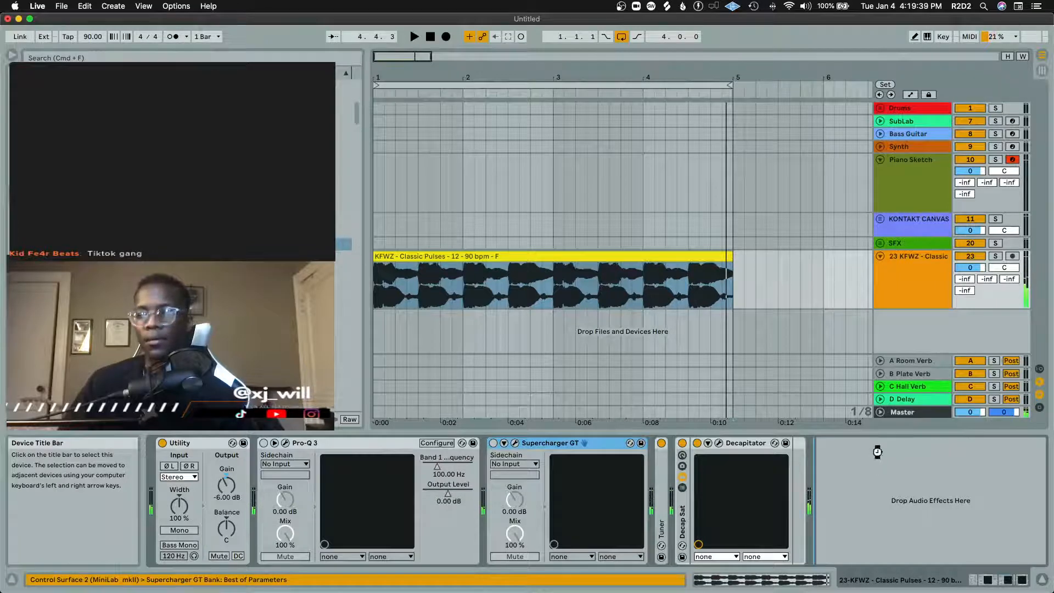
pyautogui.moveTo(878, 451); pyautogui.dragTo(877, 451)
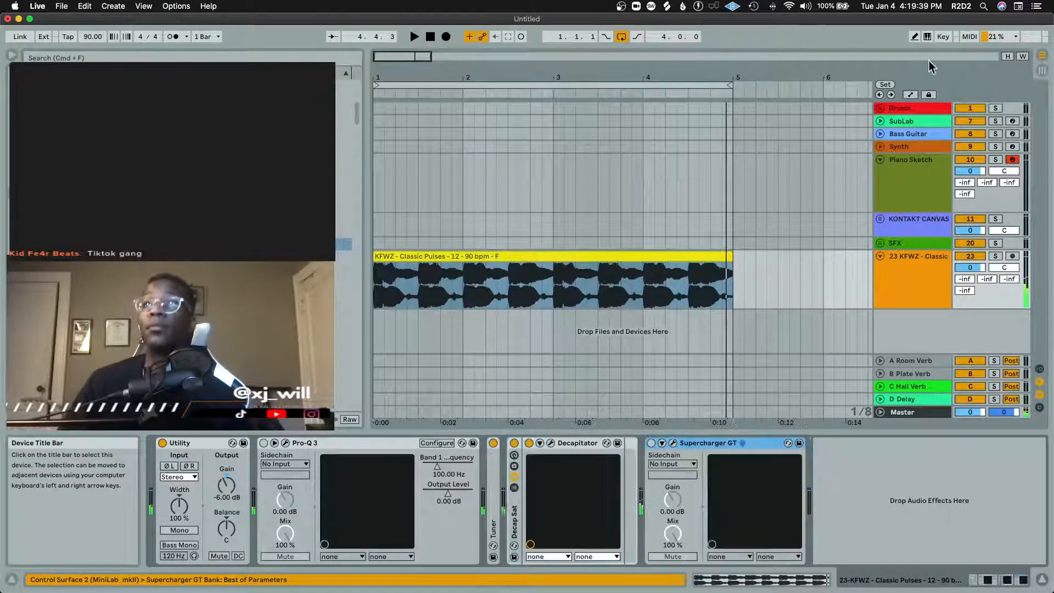
pyautogui.click(915, 122)
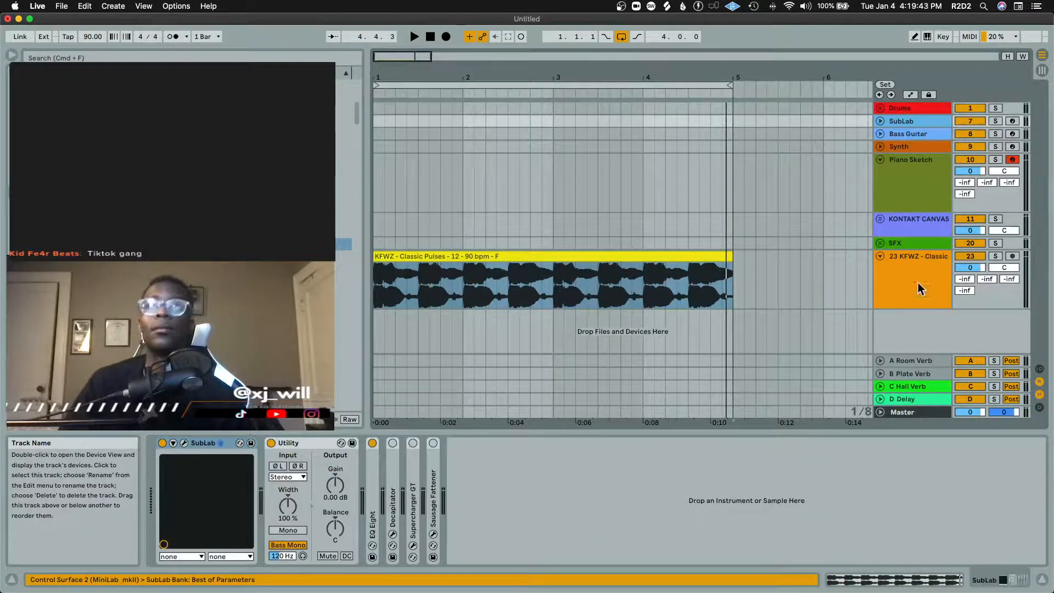
pyautogui.click(916, 300)
pyautogui.click(651, 443)
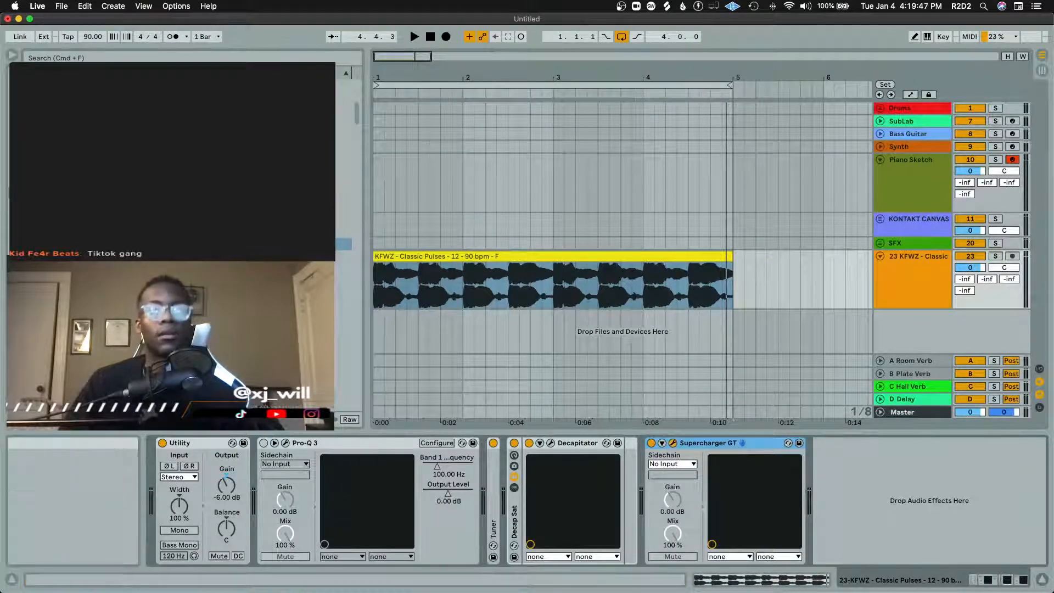
# Step: Raise Supercharger GT's Compress to about 1.30, increase its Saturation and trim its Output while checking the loop
pyautogui.press('super+alt+p')
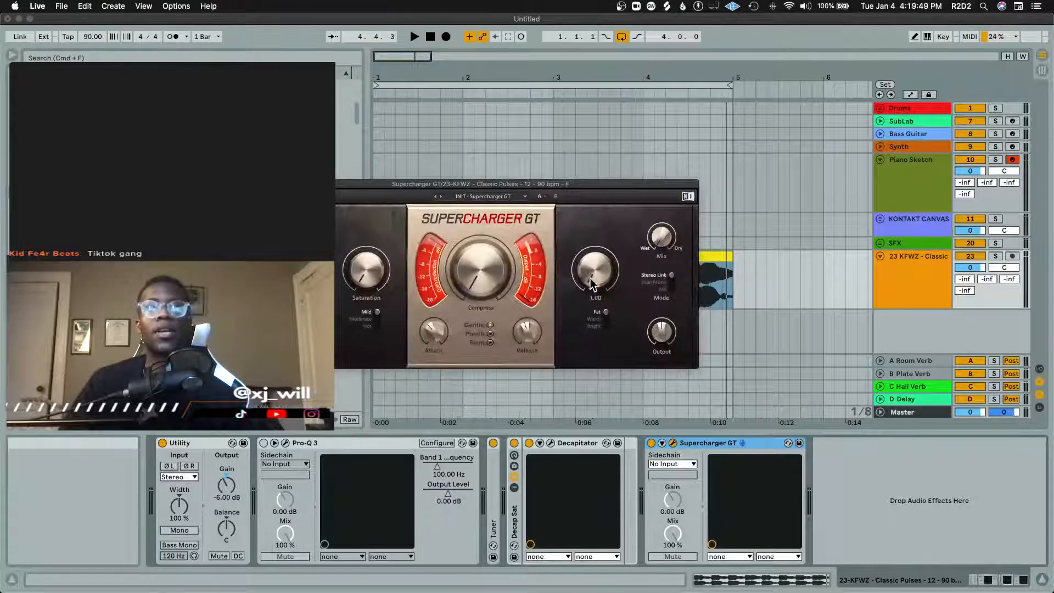
pyautogui.moveTo(475, 279); pyautogui.dragTo(475, 270)
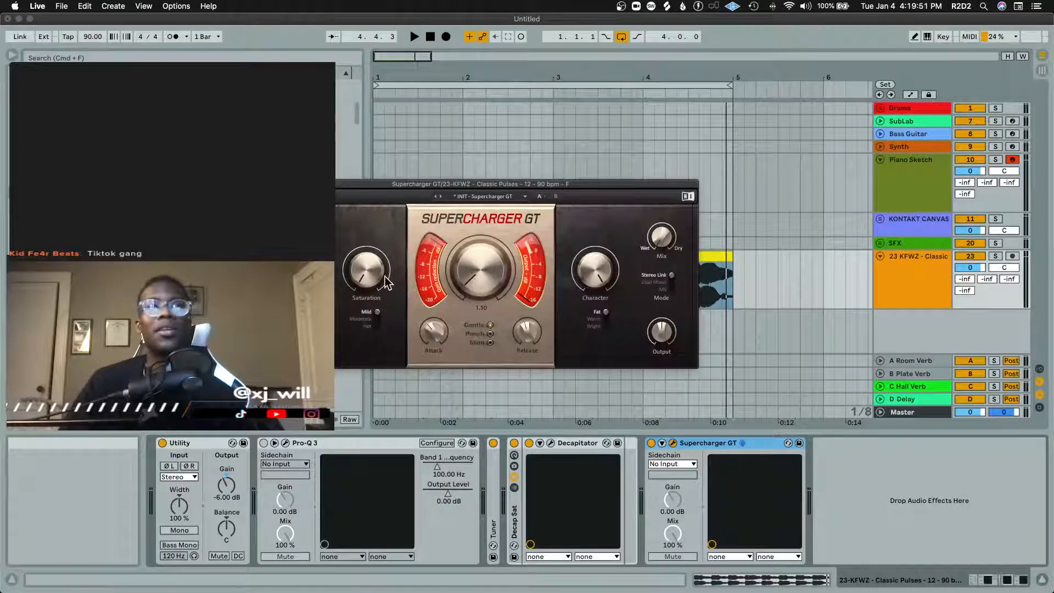
pyautogui.moveTo(389, 283); pyautogui.dragTo(383, 281)
pyautogui.press('space')
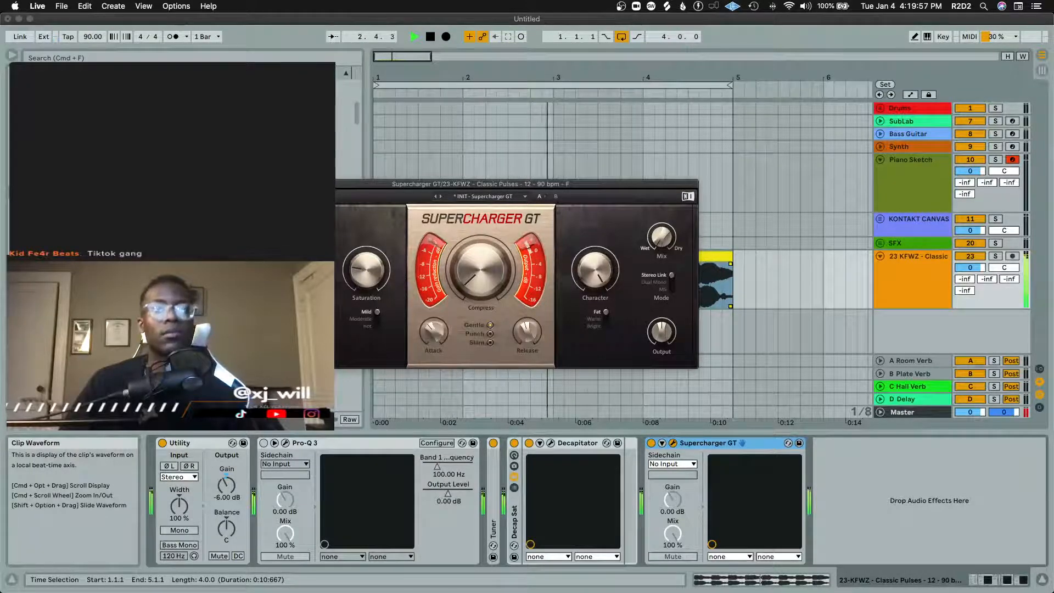
pyautogui.press('space')
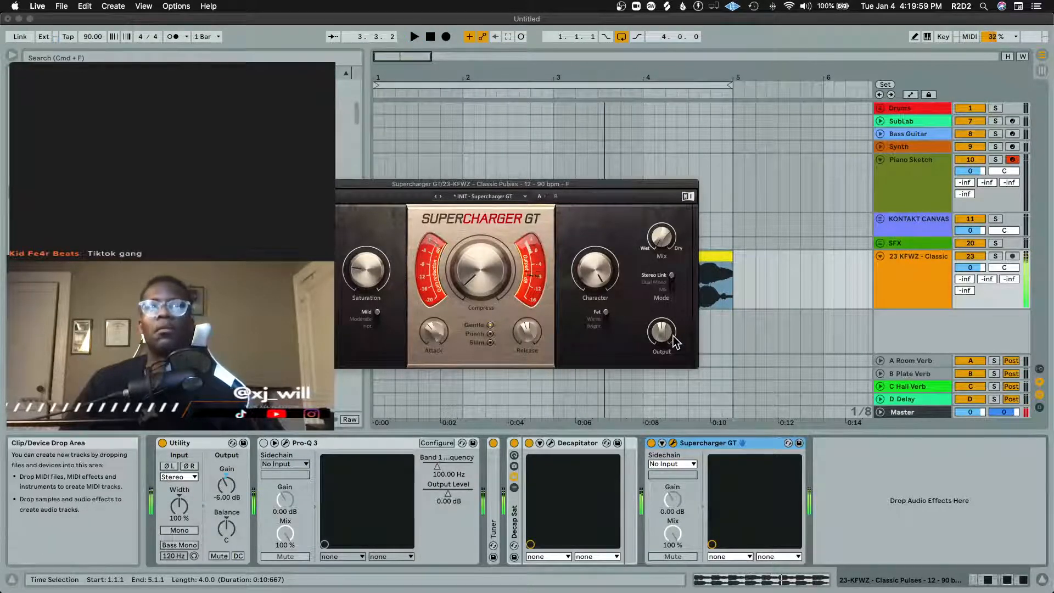
pyautogui.moveTo(668, 333); pyautogui.dragTo(667, 349)
pyautogui.press('space')
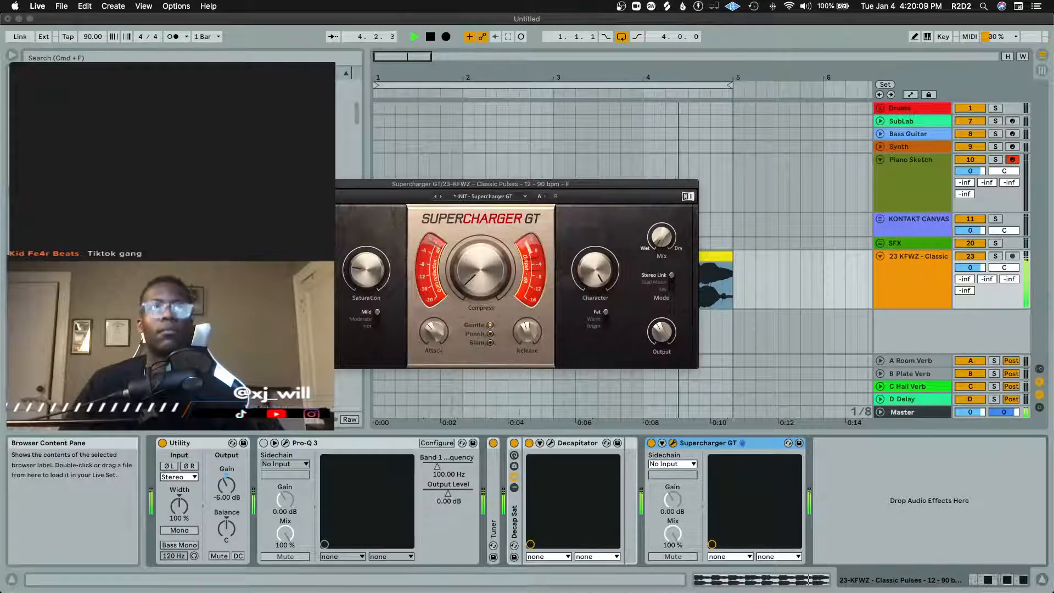
pyautogui.click(269, 184)
# Step: Lower the pulse clip's transposition envelope across bar 4 to 0 st and play the loop
pyautogui.click(570, 256)
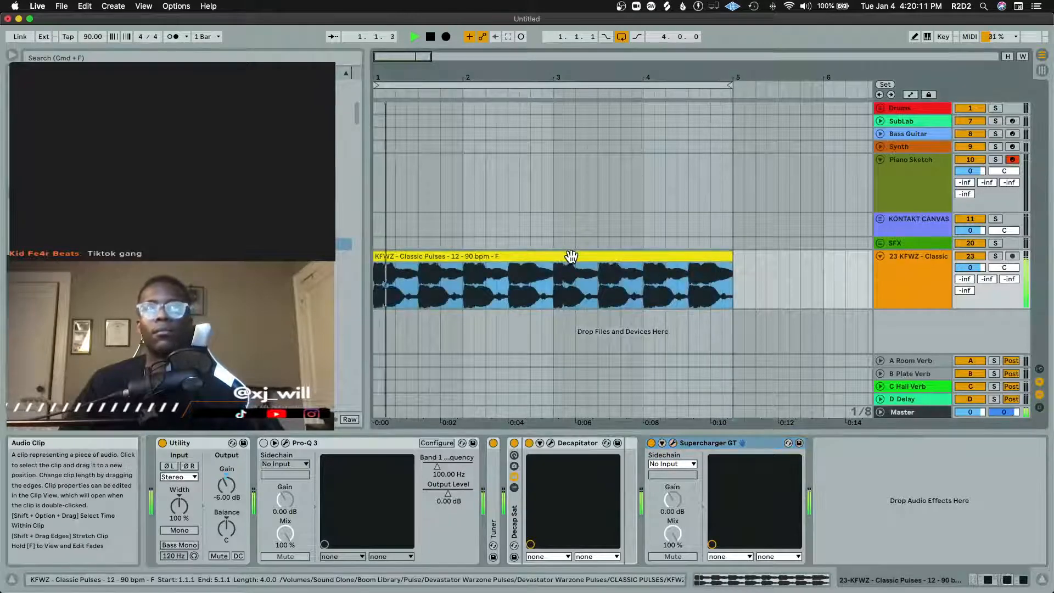
pyautogui.doubleClick(597, 253)
pyautogui.press('space')
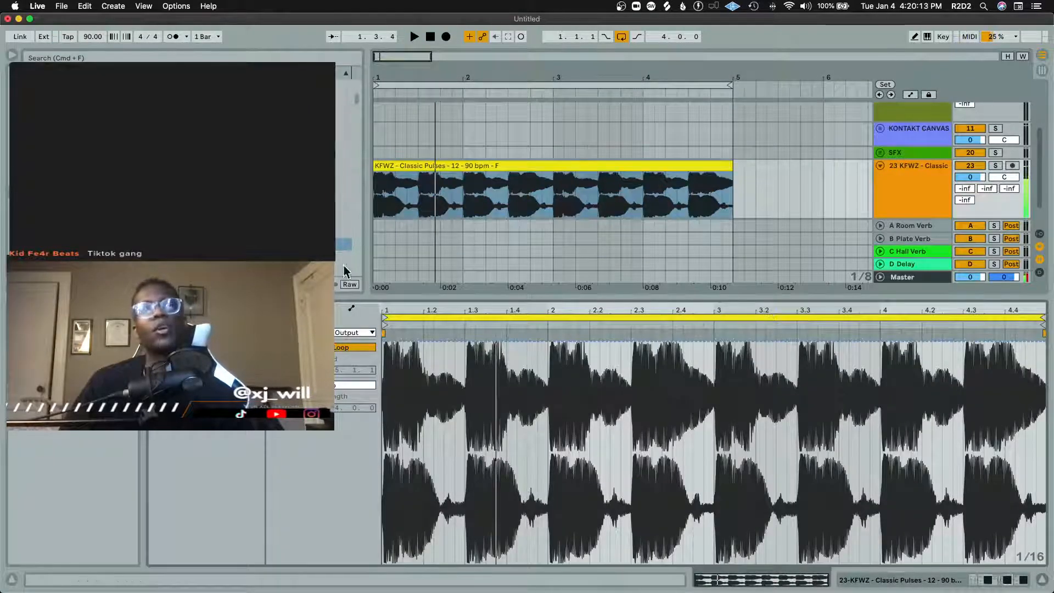
pyautogui.click(354, 332)
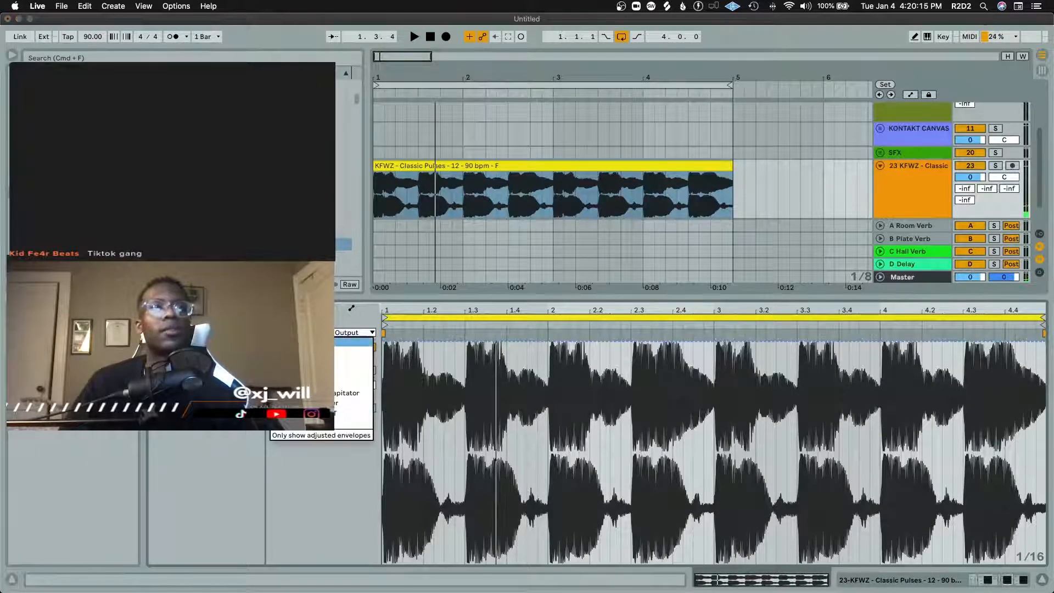
pyautogui.click(361, 348)
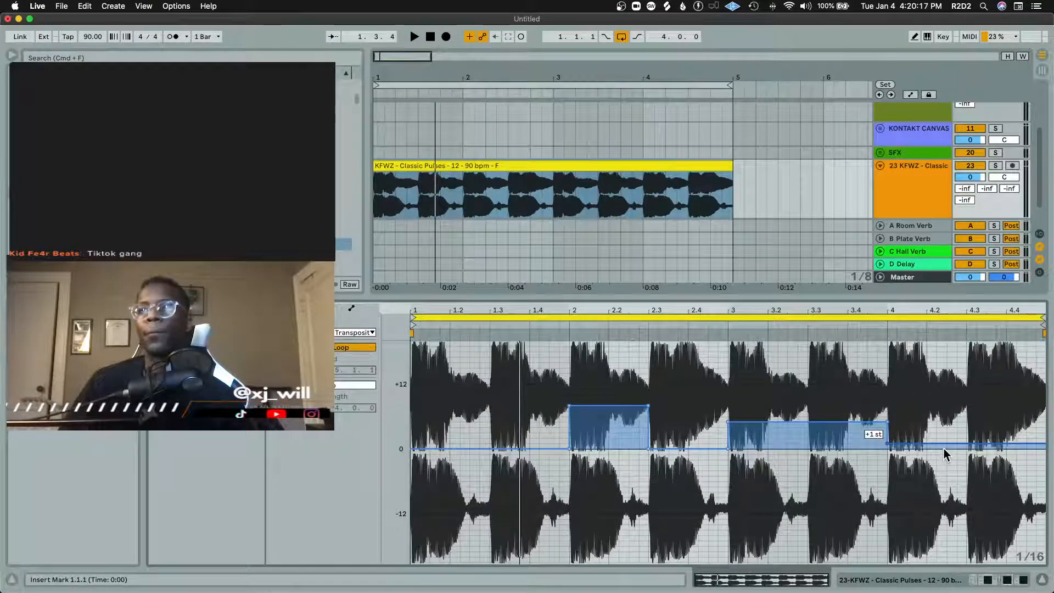
pyautogui.moveTo(887, 444); pyautogui.dragTo(888, 449)
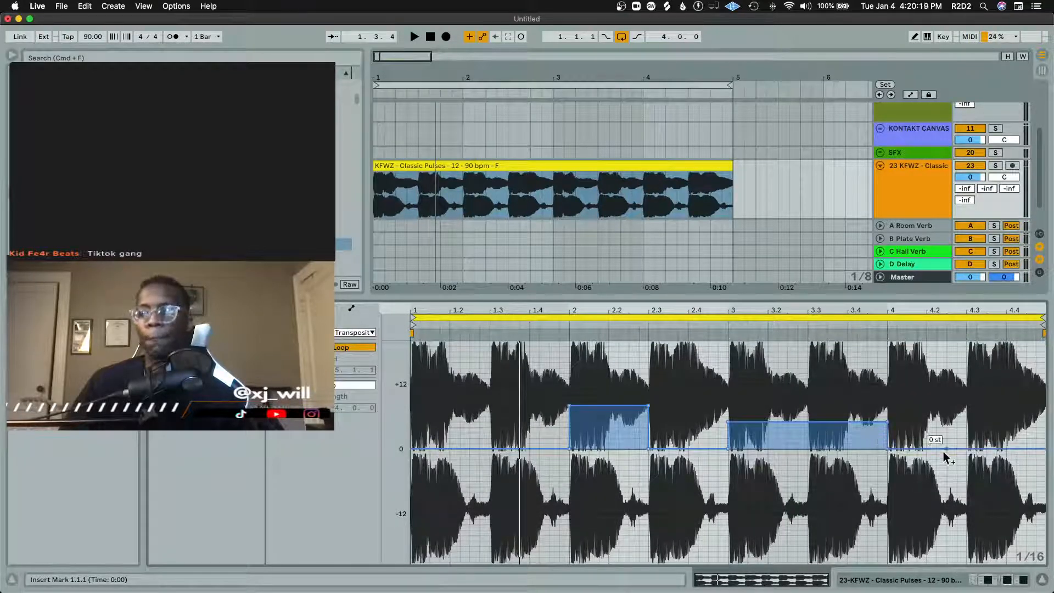
pyautogui.press('space')
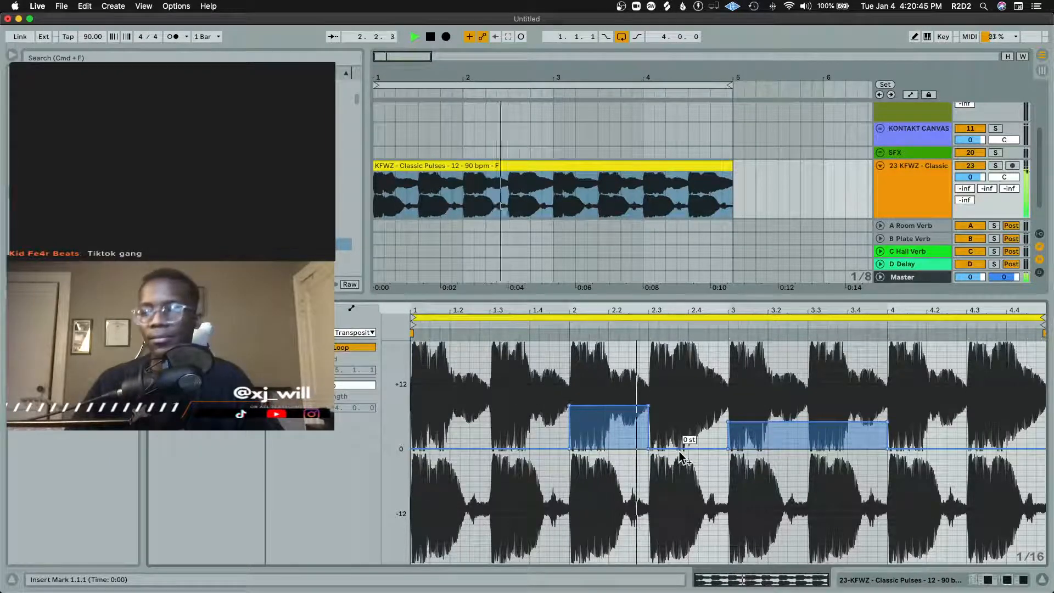
pyautogui.press('space')
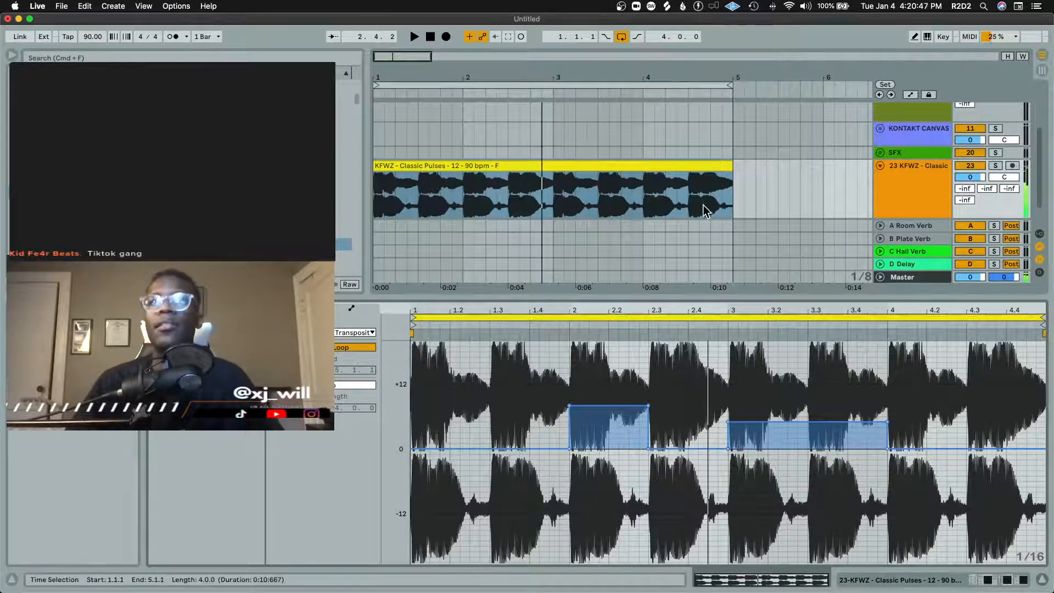
# Step: Place the SubLab track's Sausage Fattener at the end of the pulse track's effects, switch it on and open its editor
pyautogui.hotkey('shift', 'Tab')
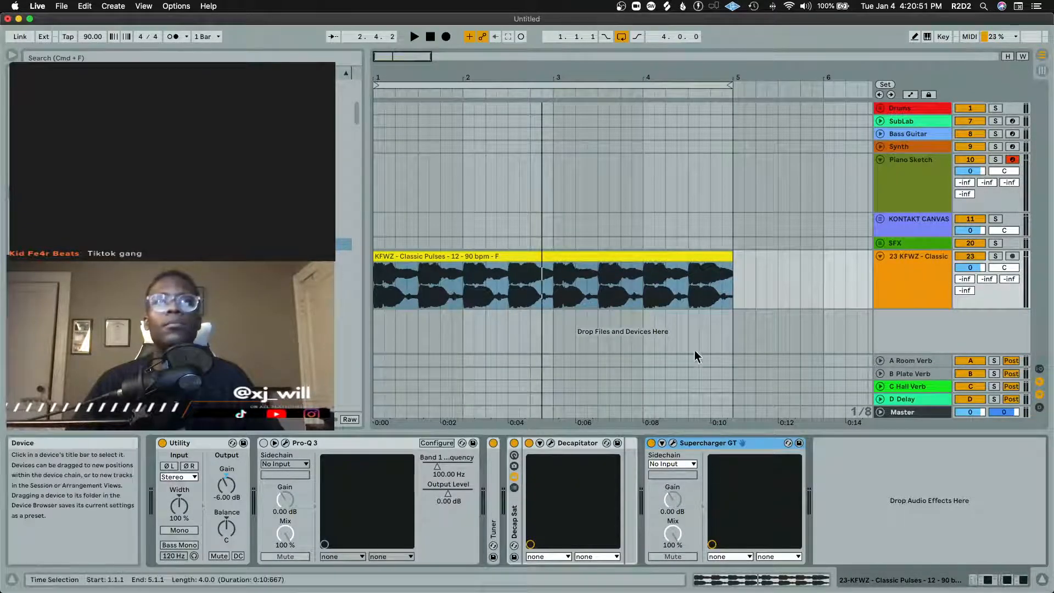
pyautogui.click(915, 122)
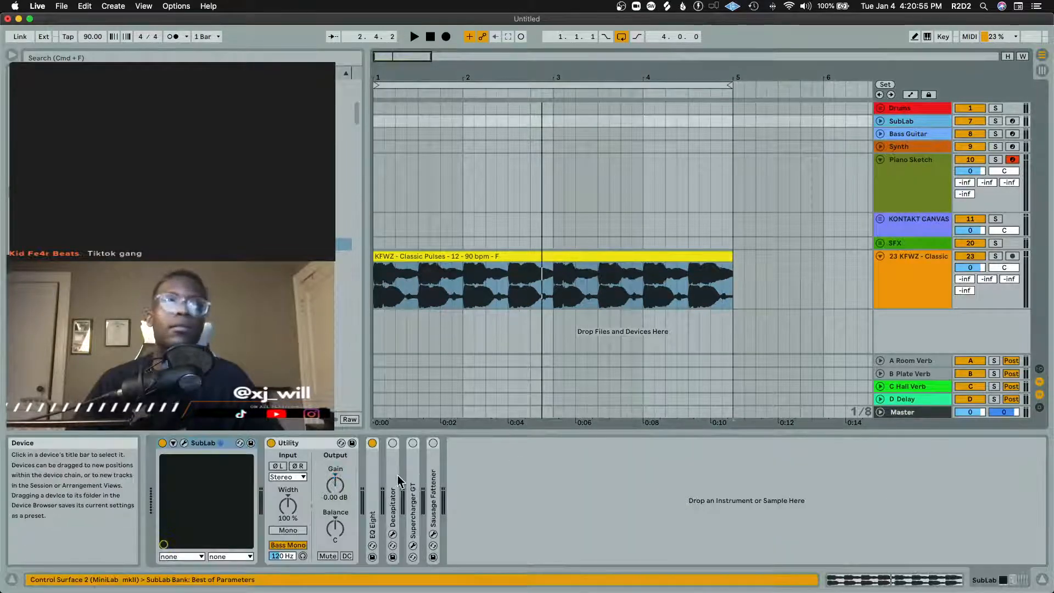
pyautogui.moveTo(434, 483); pyautogui.dragTo(910, 278)
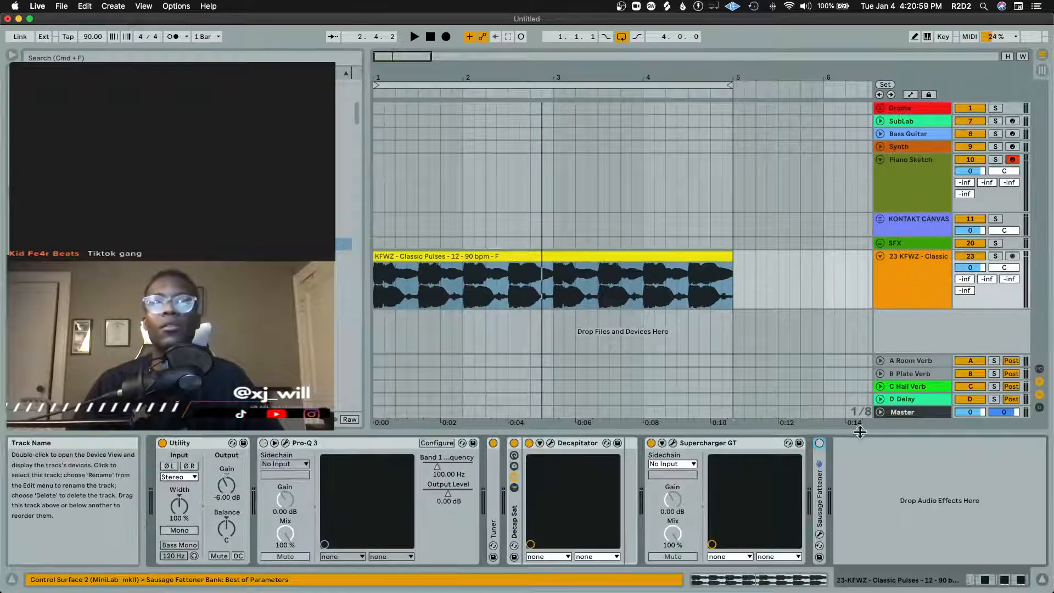
pyautogui.click(820, 534)
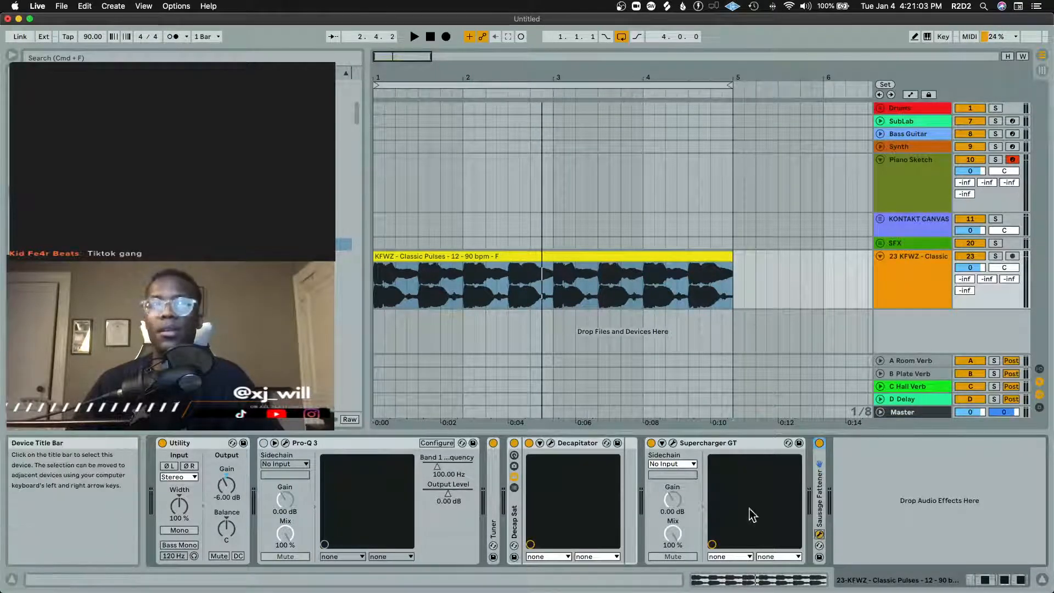
# Step: Raise Sausage Fattener's Fatness slightly and set its Color to about 10 % while the loop plays
pyautogui.press('space')
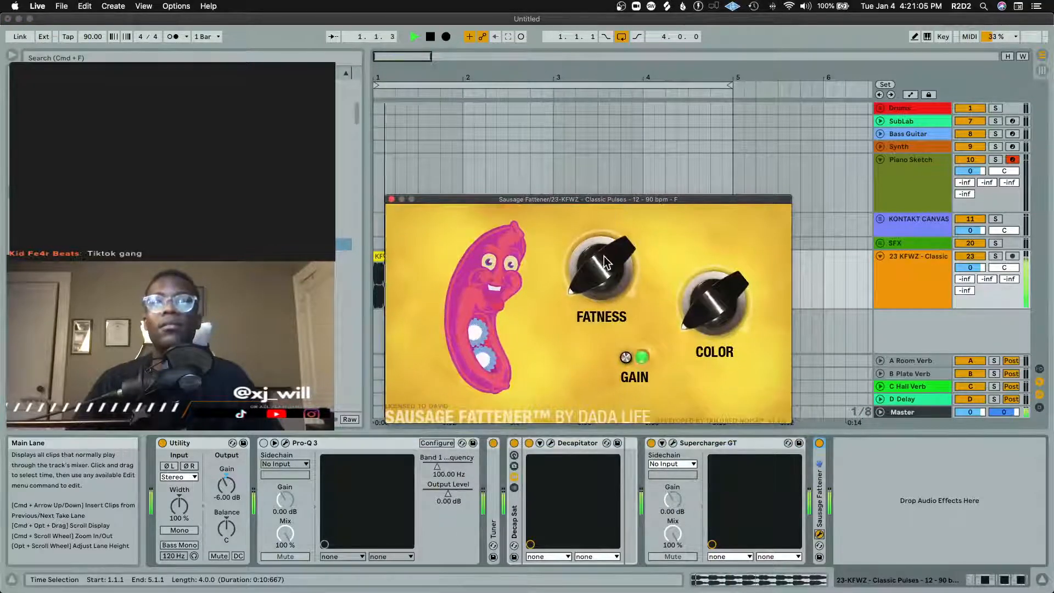
pyautogui.moveTo(604, 229)
pyautogui.mouseDown()
pyautogui.moveTo(604, 211)
pyautogui.moveTo(602, 226)
pyautogui.mouseUp()
pyautogui.moveTo(697, 237); pyautogui.dragTo(698, 285)
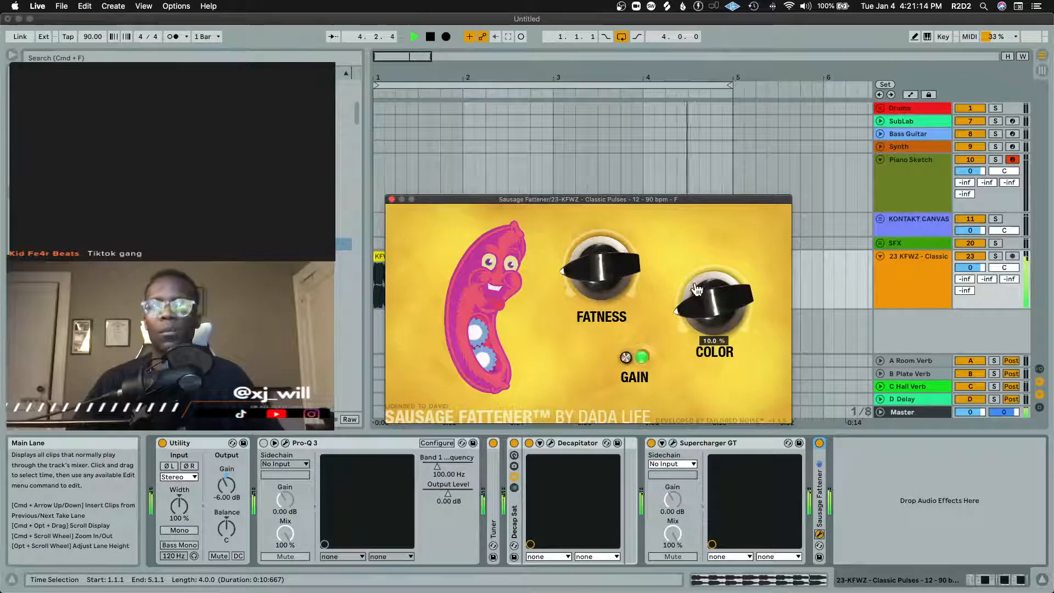
pyautogui.click(392, 199)
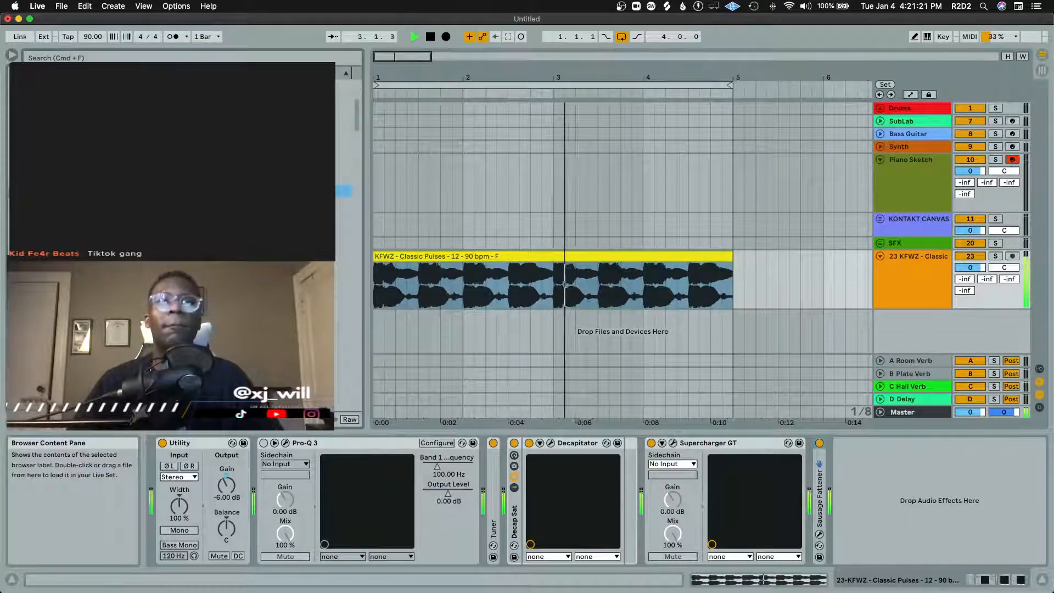
pyautogui.press('space')
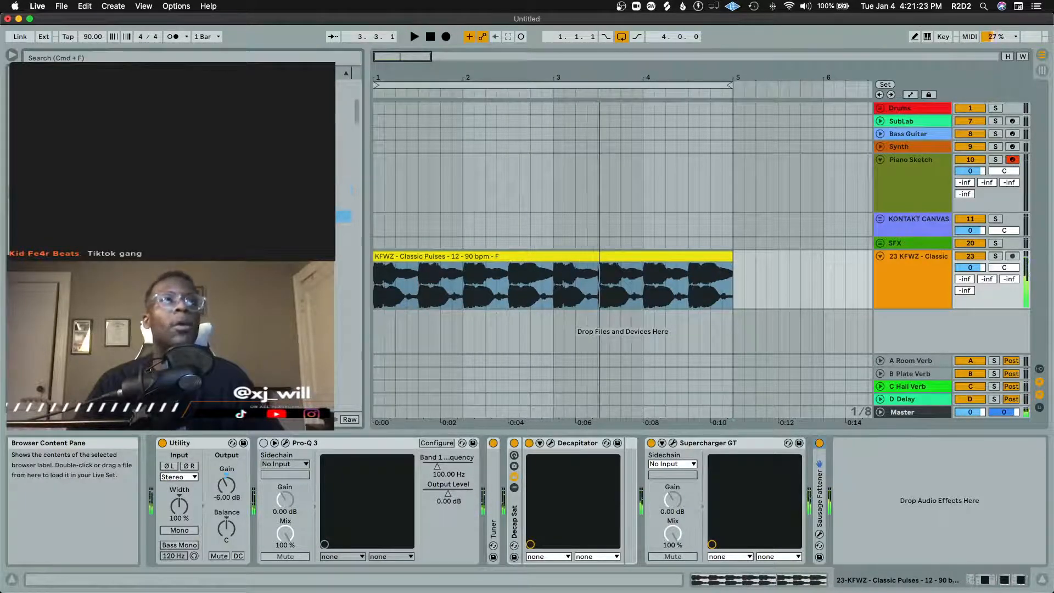
# Step: Browse the pulse samples and place KFWZ - Modern Pulses - 40 - 110 bpm - Eb at bar 1 on a new track
pyautogui.scroll(-10, 231, 242)
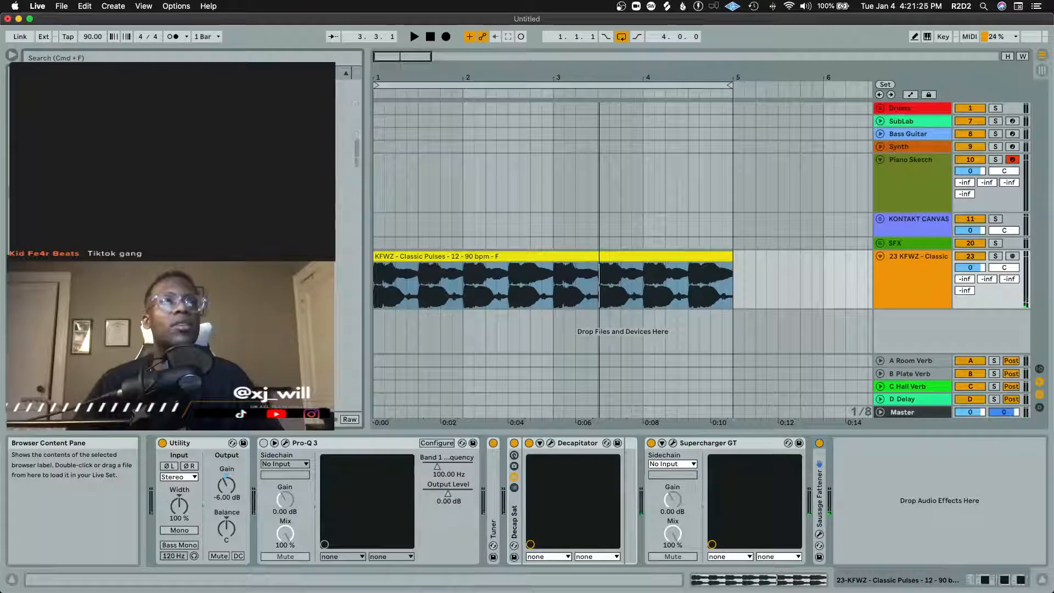
pyautogui.click(231, 157)
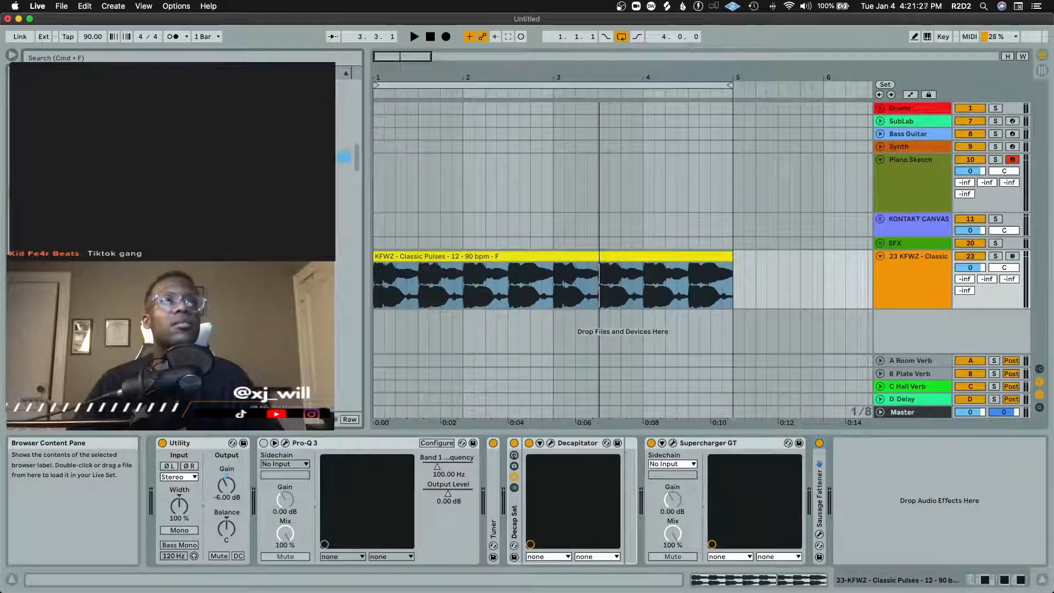
pyautogui.press('Down')
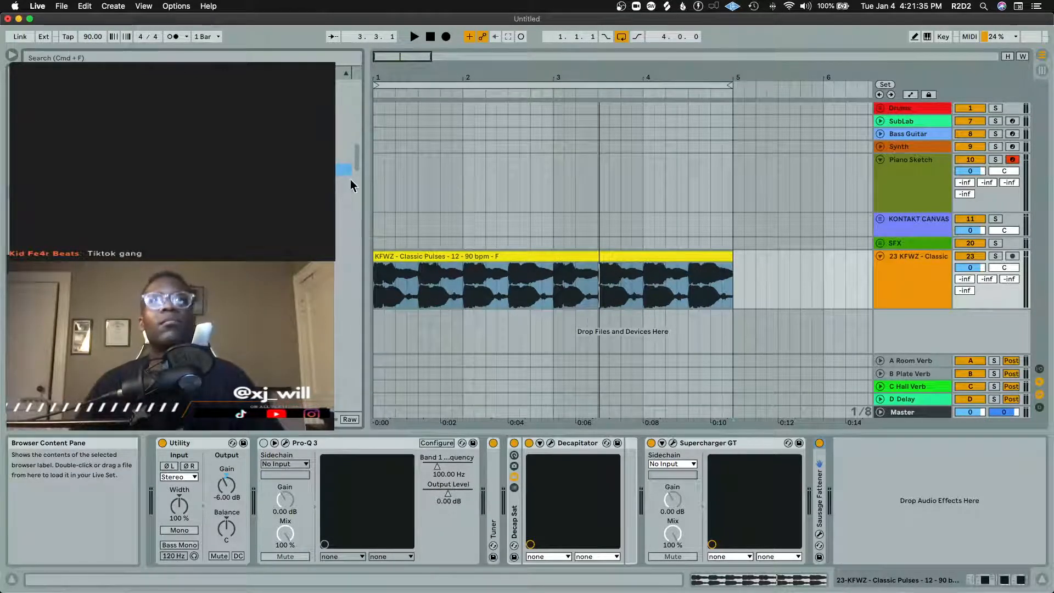
pyautogui.press('space')
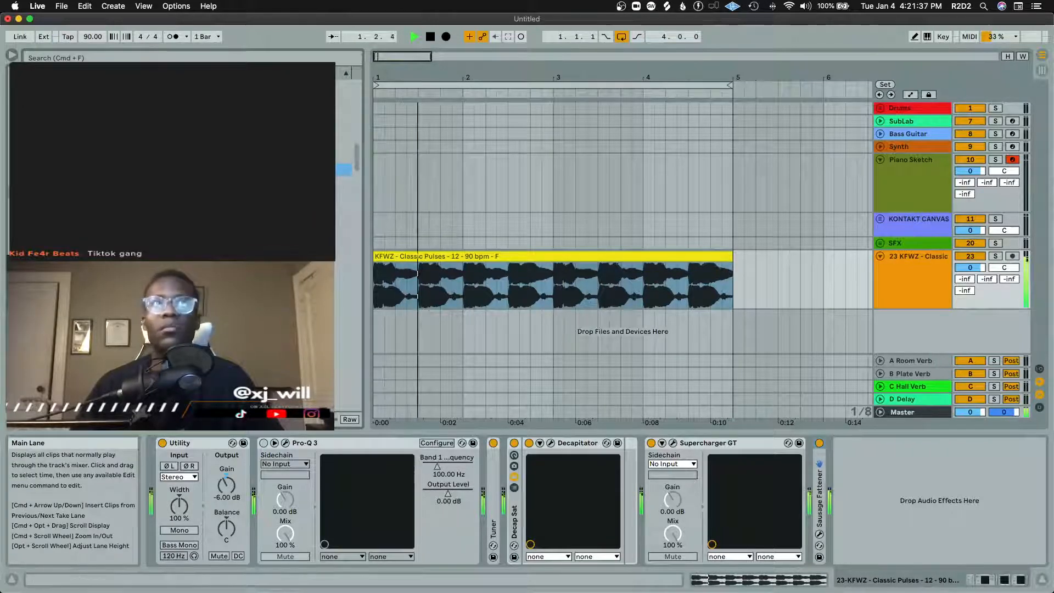
pyautogui.press('space')
pyautogui.moveTo(296, 169); pyautogui.dragTo(377, 339)
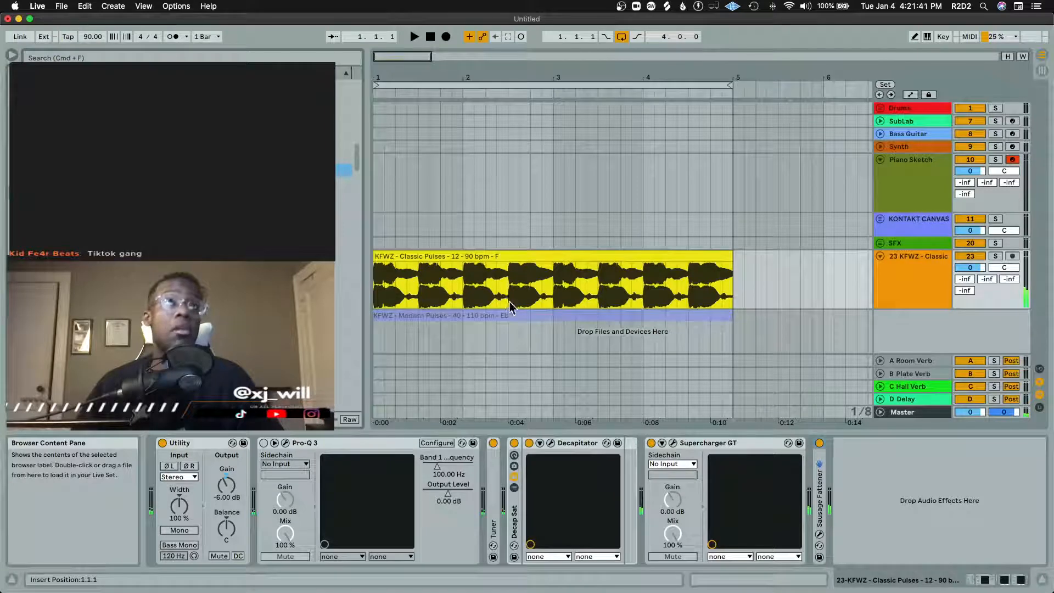
pyautogui.moveTo(521, 299); pyautogui.dragTo(521, 296)
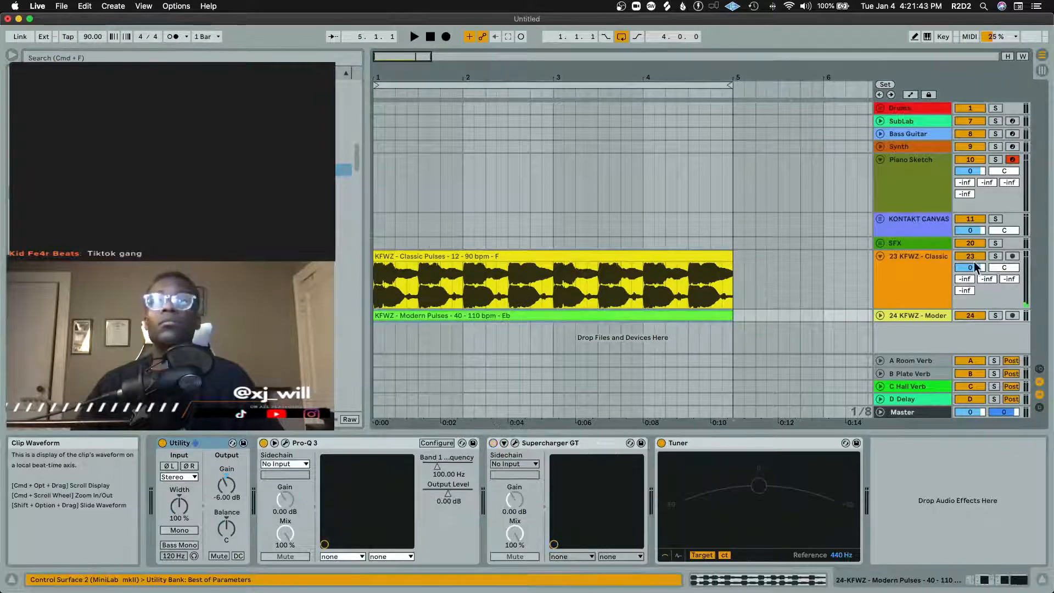
# Step: Transpose the Modern Pulses clip by +2 semitones and double its speed while playing it together with the classic pulse
pyautogui.press('space')
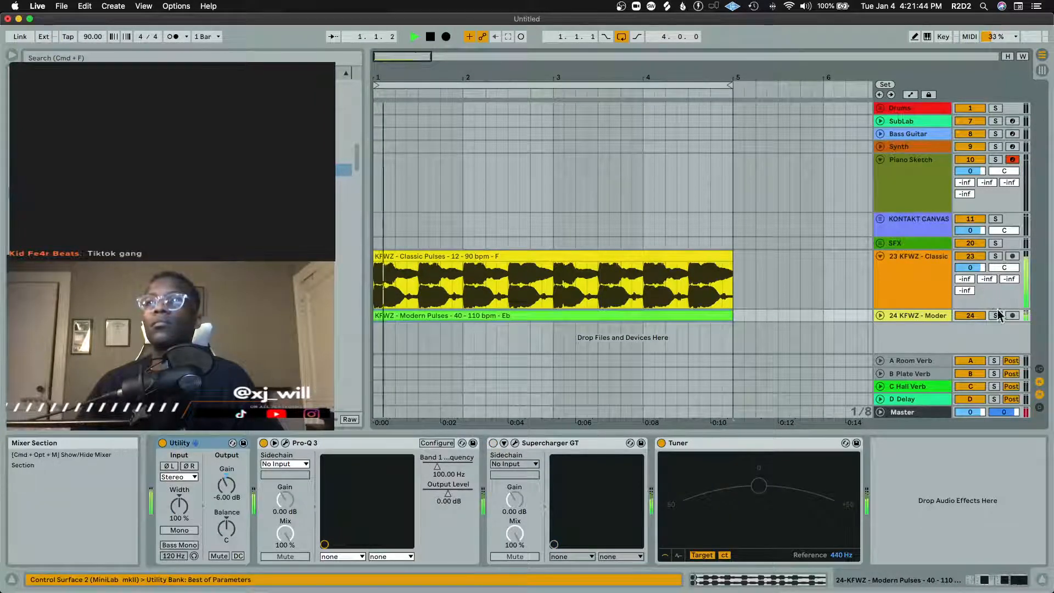
pyautogui.click(882, 316)
pyautogui.press('space')
pyautogui.doubleClick(605, 300)
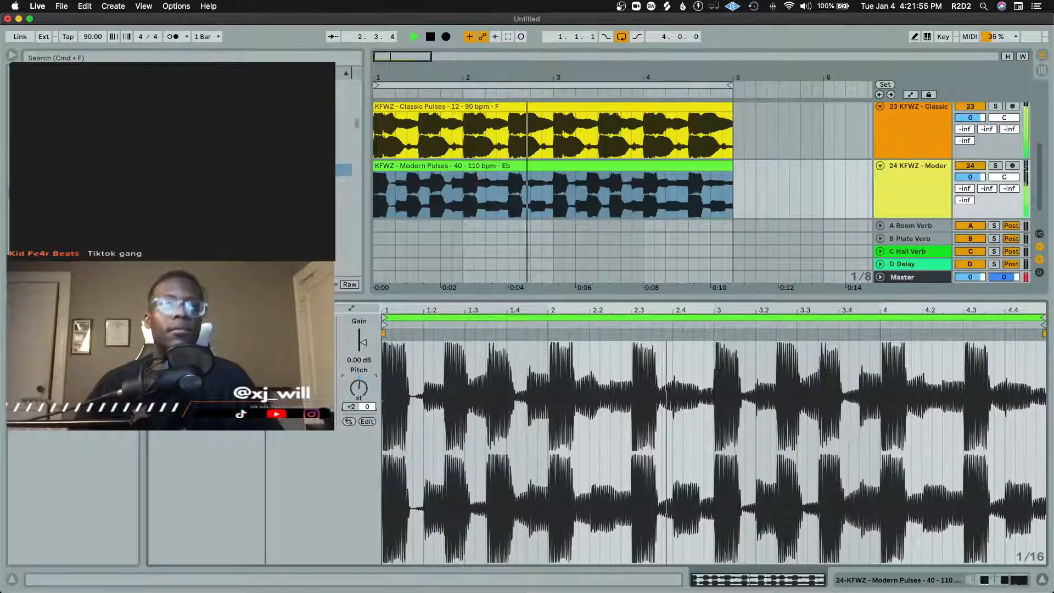
pyautogui.hotkey('shift', 'Tab')
pyautogui.hotkey('shift', 'Tab')
pyautogui.press('space')
pyautogui.press('space')
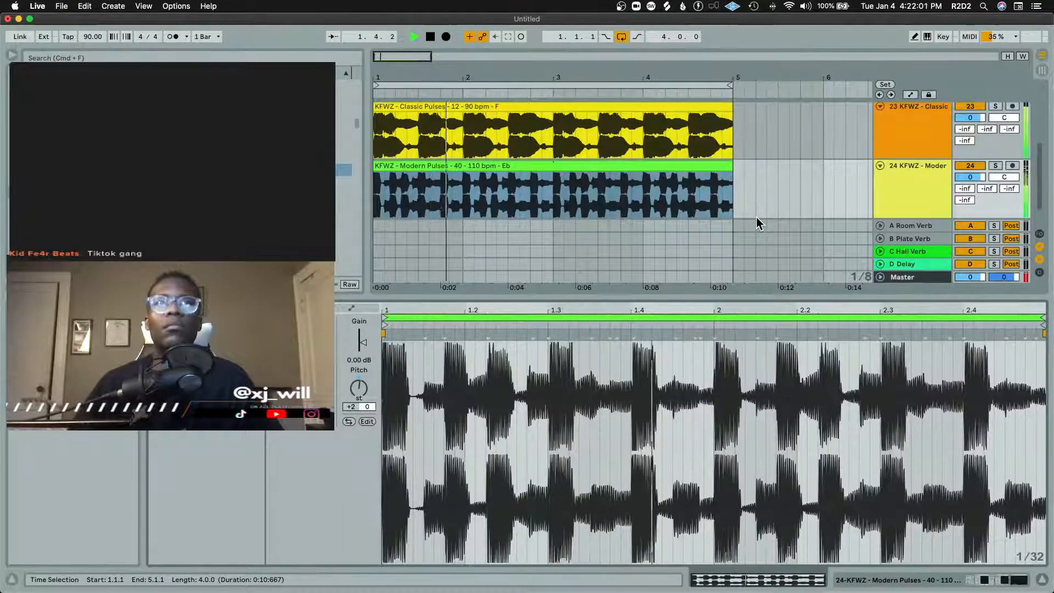
# Step: Delete the Modern Pulses clip from its track and select another sample in the browser
pyautogui.hotkey('shift', 'Tab')
pyautogui.press('space')
pyautogui.press('Delete')
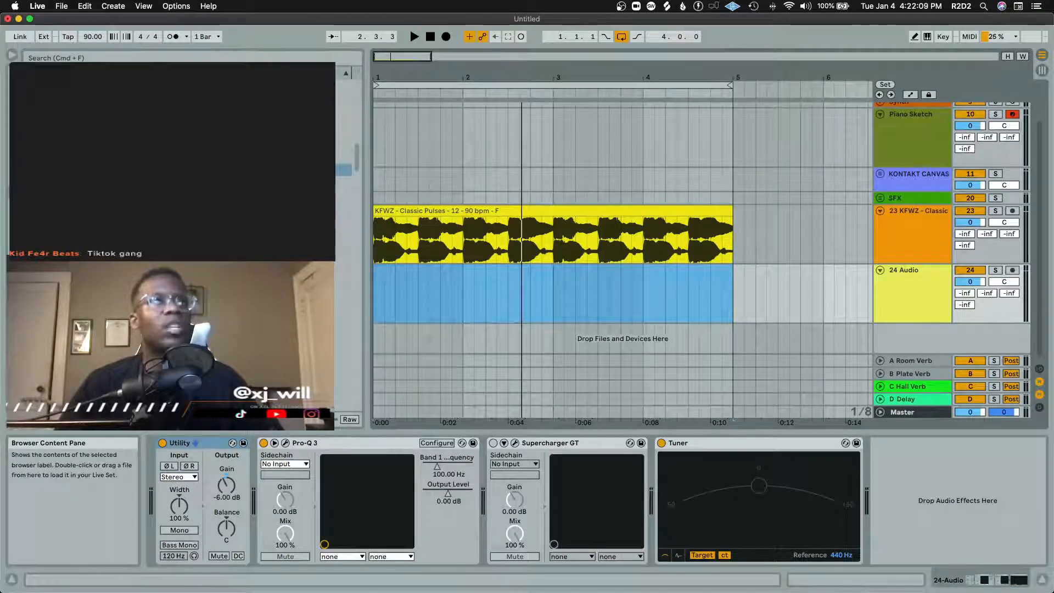
pyautogui.click(344, 85)
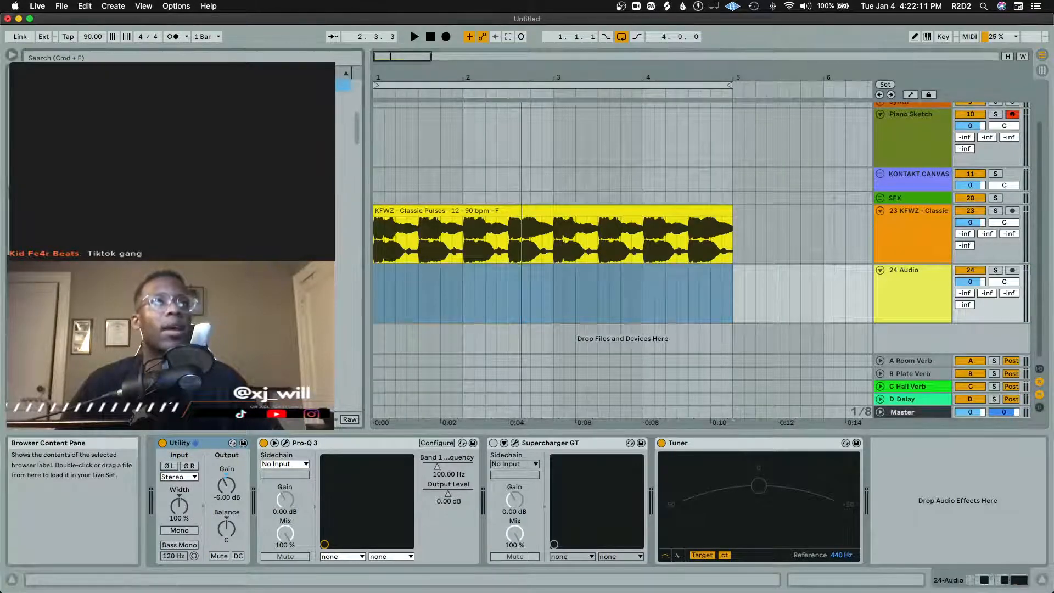
# Step: Place 06 - KFDT - High Pluck Pulse V1 F Bpm 90 at bar 1 on track 24 and play it with the classic pulse
pyautogui.click(344, 137)
pyautogui.click(343, 176)
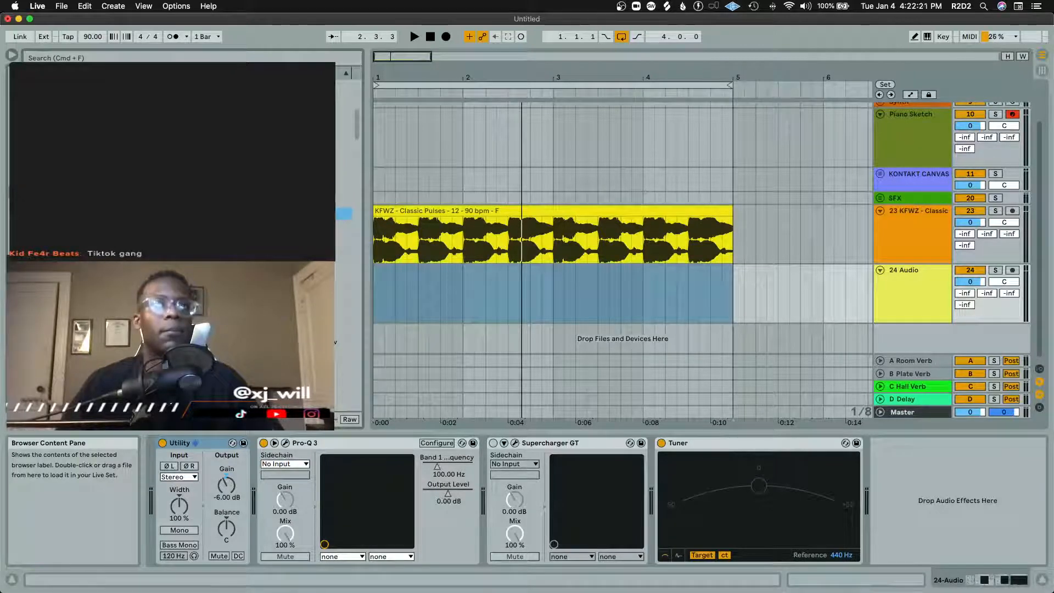
pyautogui.moveTo(522, 291); pyautogui.dragTo(377, 284)
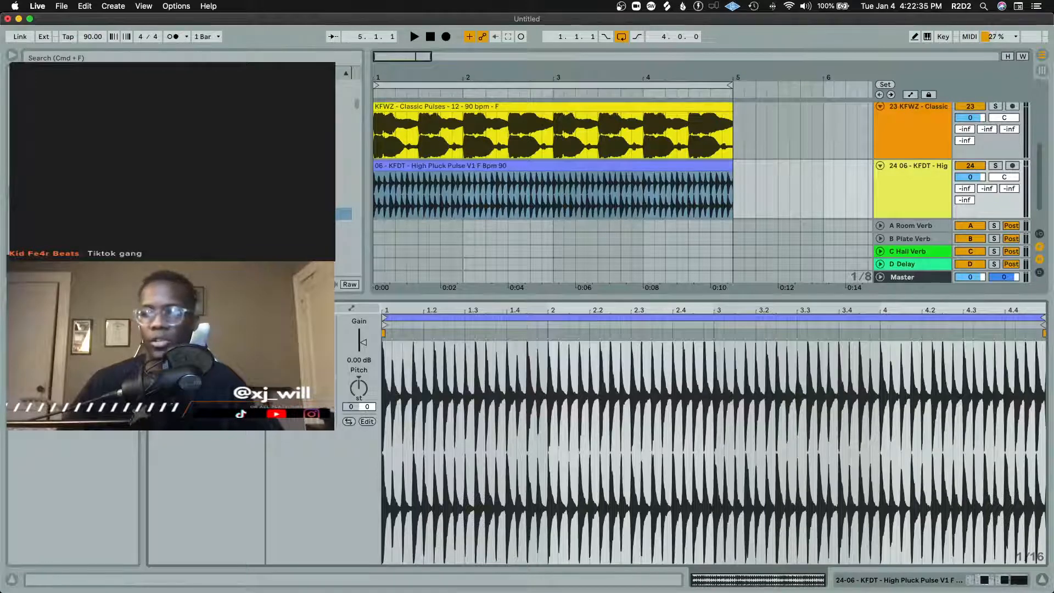
pyautogui.press('space')
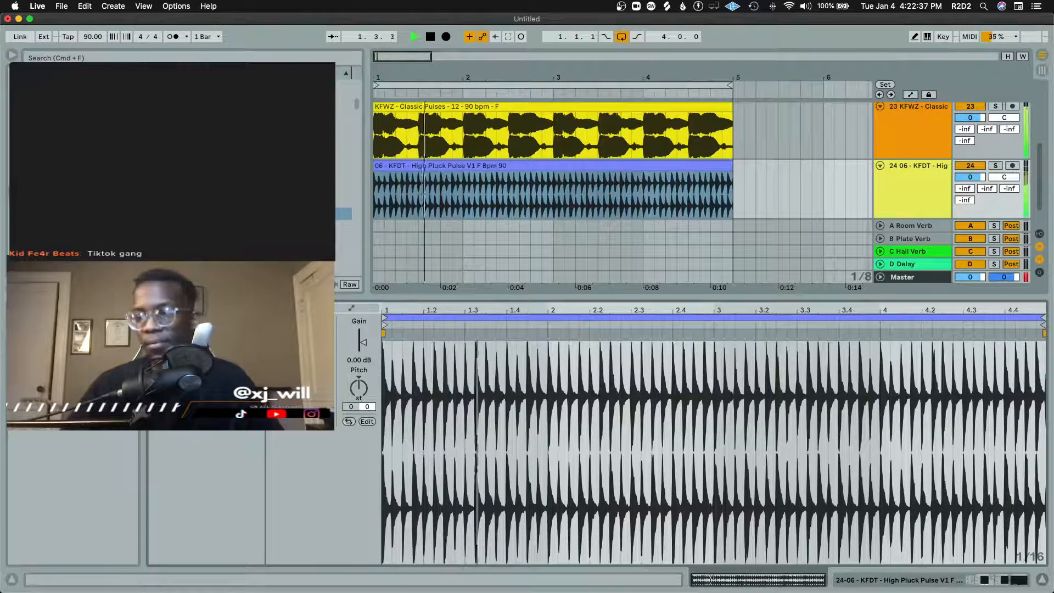
pyautogui.press('space')
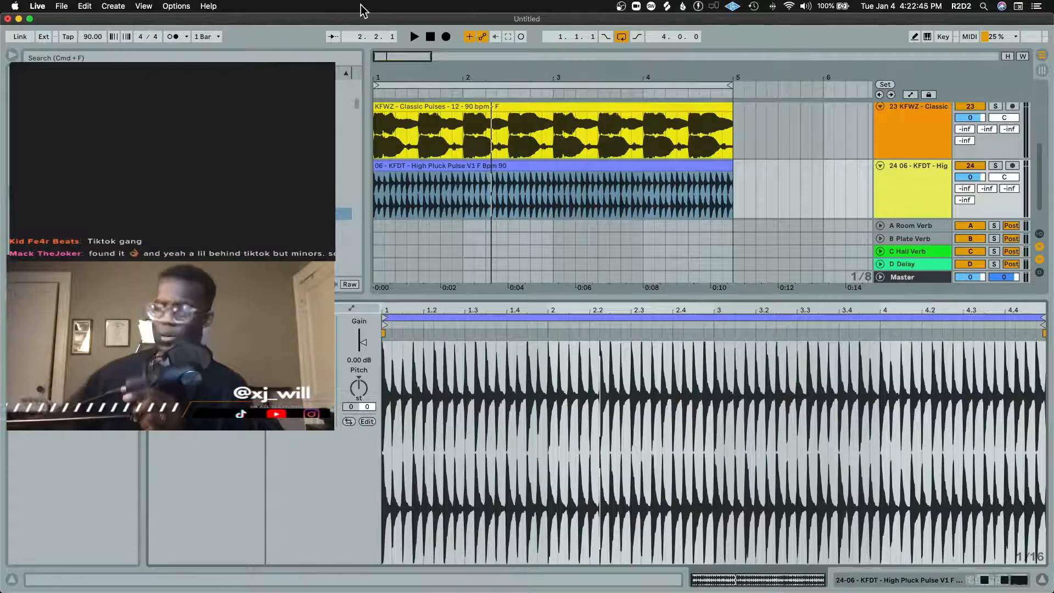
# Step: Set the High Pluck Pulse track's send to the C Hall Verb return to -21.0 dB during playback
pyautogui.press('space')
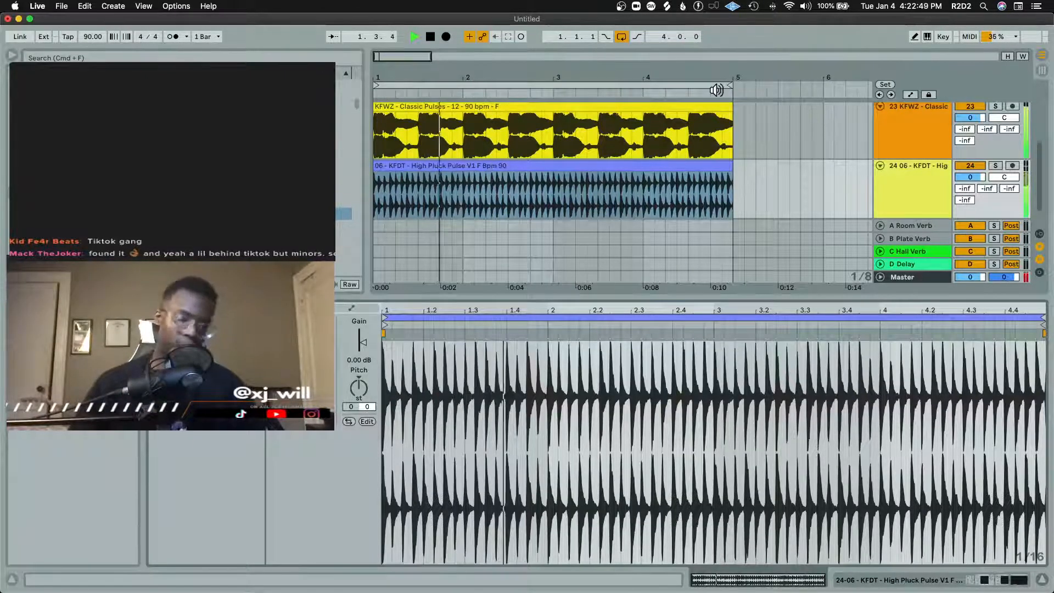
pyautogui.hotkey('shift', 'Tab')
pyautogui.moveTo(1009, 292)
pyautogui.mouseDown()
pyautogui.moveTo(1009, 277)
pyautogui.moveTo(1009, 286)
pyautogui.mouseUp()
pyautogui.press('space')
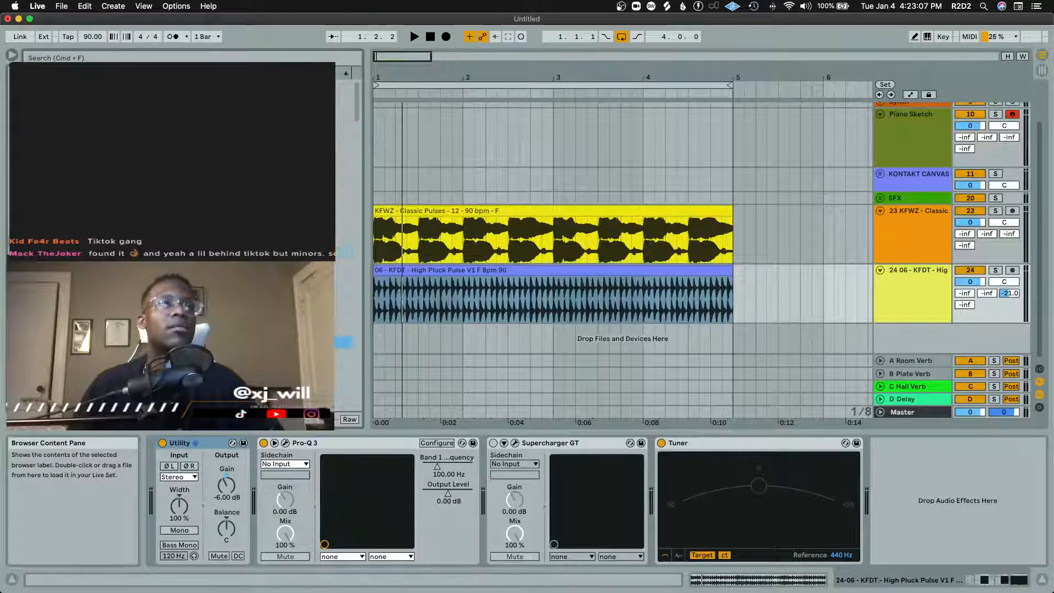
# Step: Play the classic pulse and the High Pluck Pulse together and inspect the High Pluck Pulse clip
pyautogui.click(480, 273)
pyautogui.press('space')
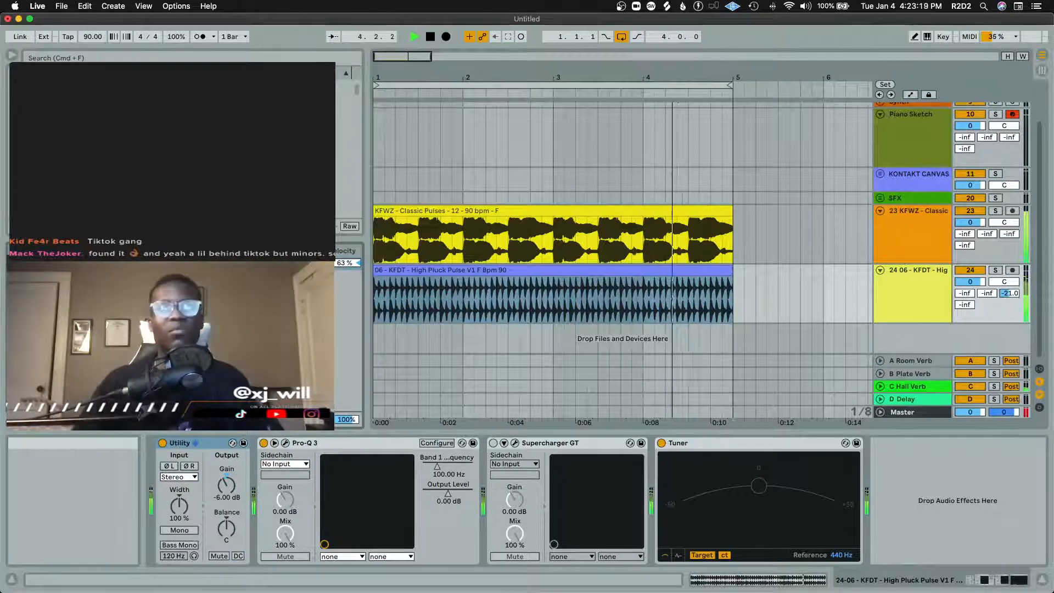
pyautogui.click(10, 426)
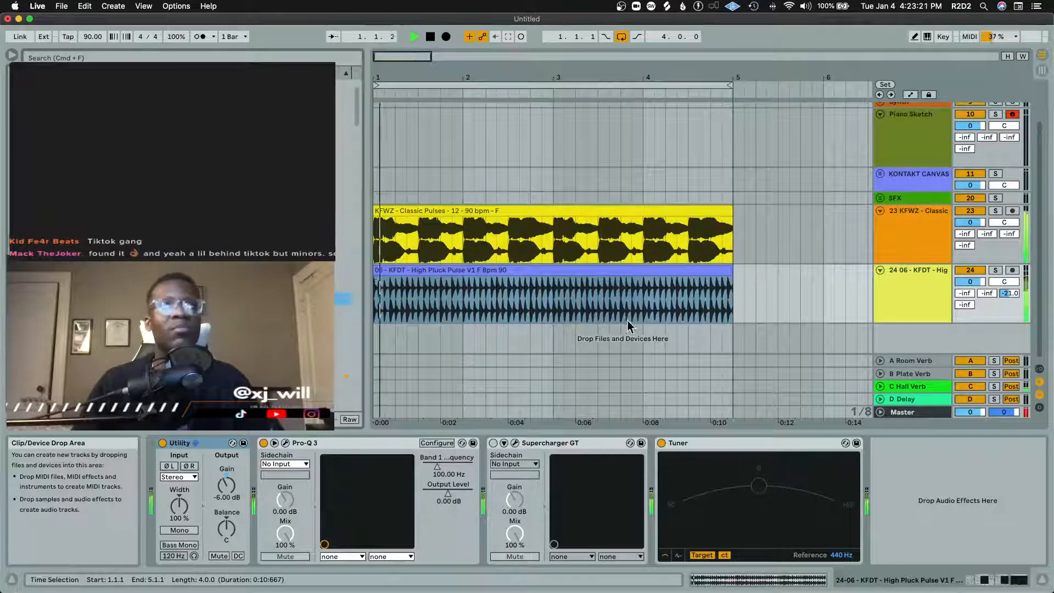
pyautogui.doubleClick(622, 298)
pyautogui.press('space')
pyautogui.hotkey('shift', 'Tab')
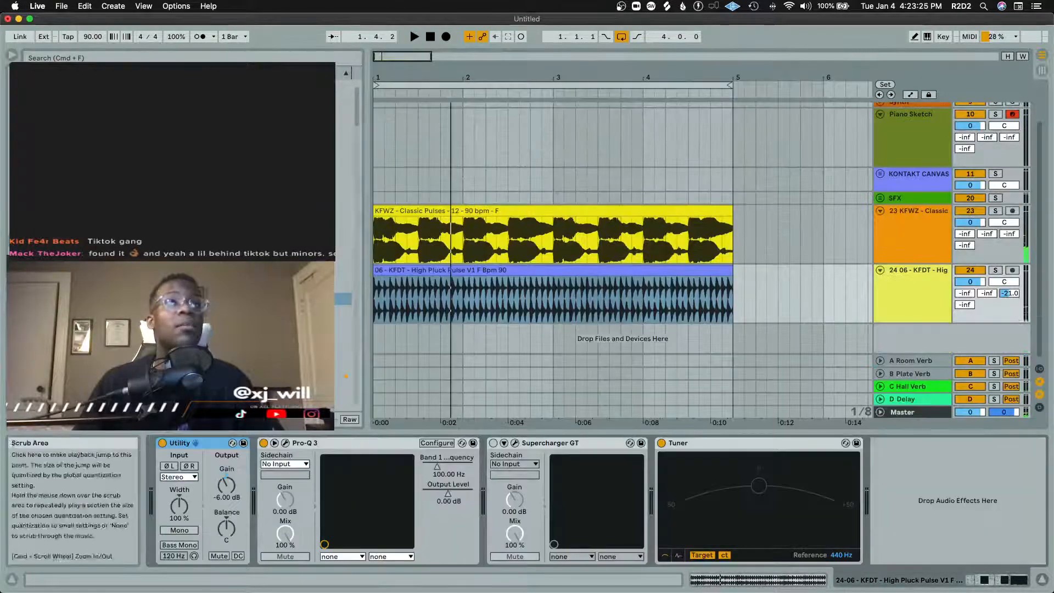
# Step: Add the Little AlterBoy plugin to the end of the High Pluck Pulse track's effects and bring its window into view
pyautogui.click(919, 297)
pyautogui.scroll(-3, 247, 236)
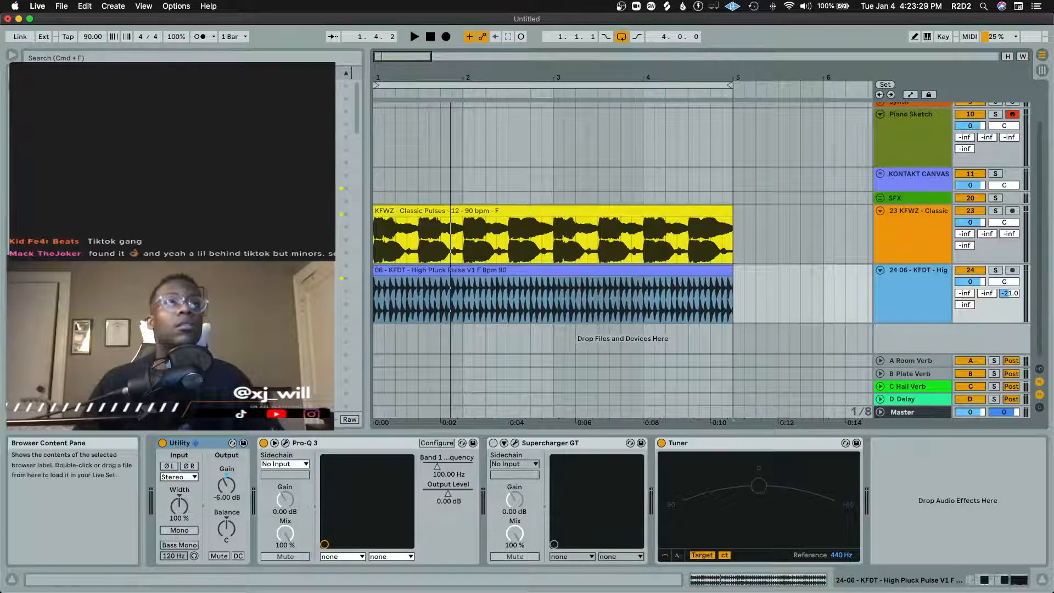
pyautogui.click(247, 236)
pyautogui.scroll(-5, 247, 236)
pyautogui.scroll(-3, 247, 236)
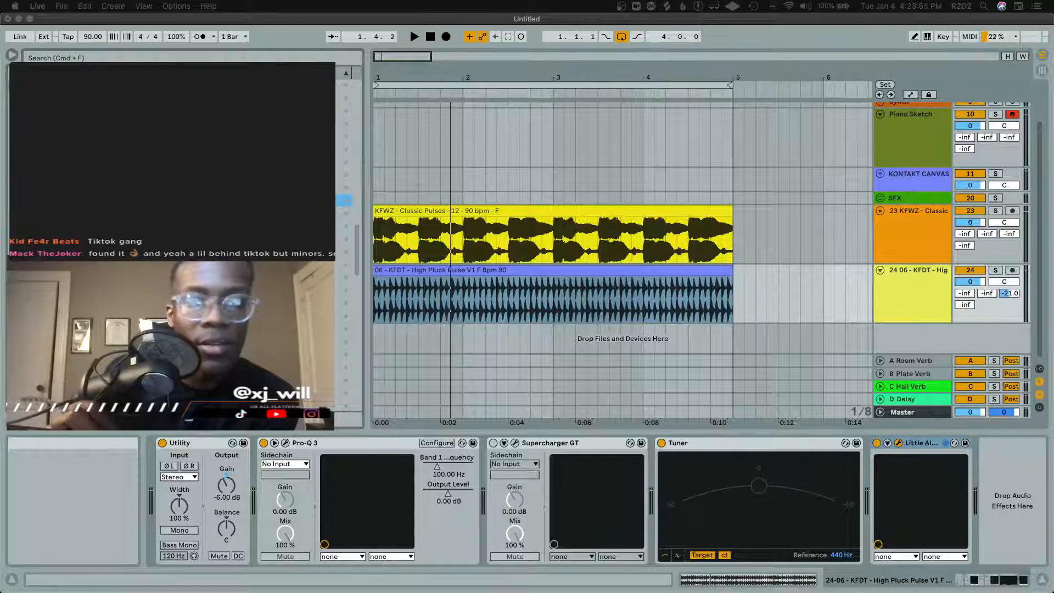
pyautogui.moveTo(577, 591); pyautogui.dragTo(523, 360)
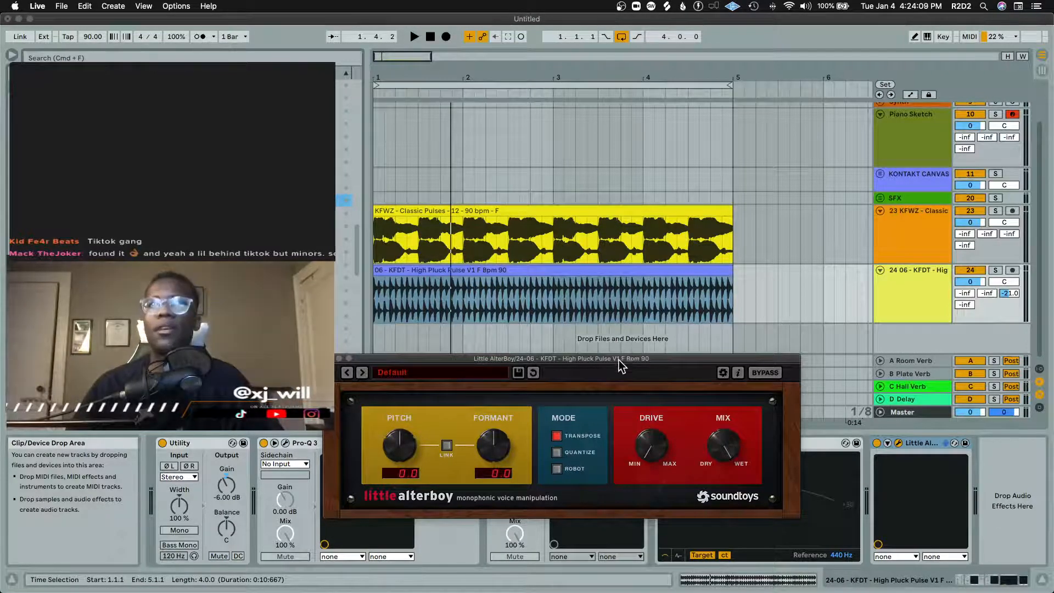
# Step: Try a Pitch of 12.0 in Little AlterBoy, playing the loop before and after the change
pyautogui.press('space')
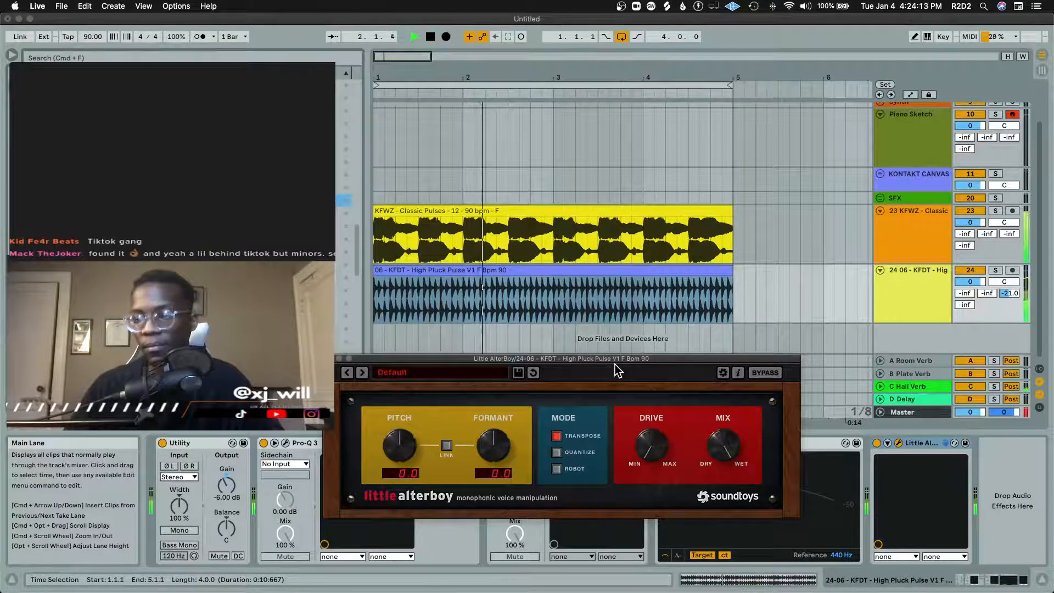
pyautogui.press('space')
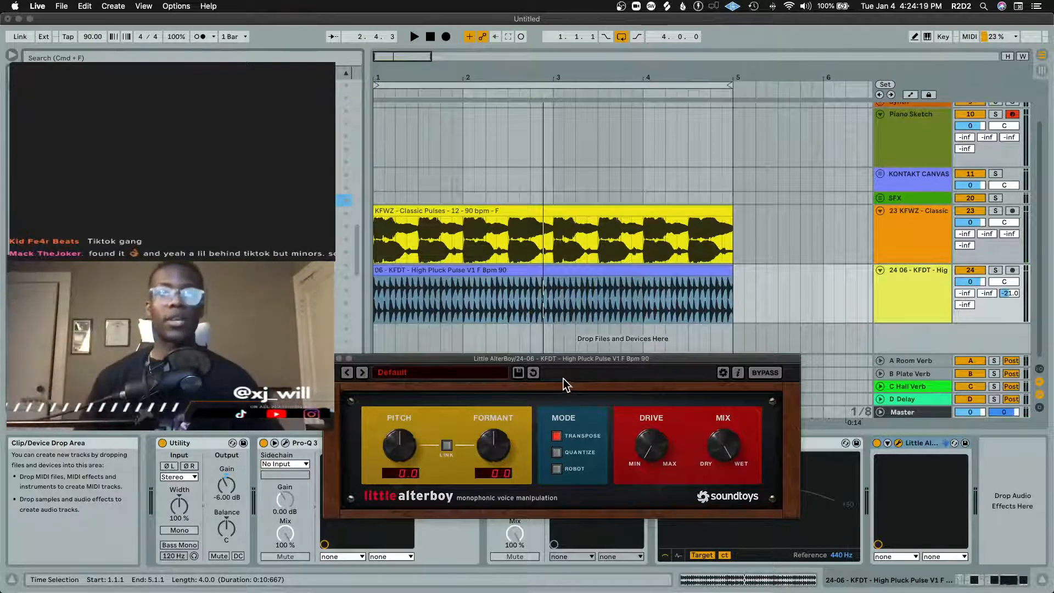
pyautogui.moveTo(405, 454); pyautogui.dragTo(401, 360)
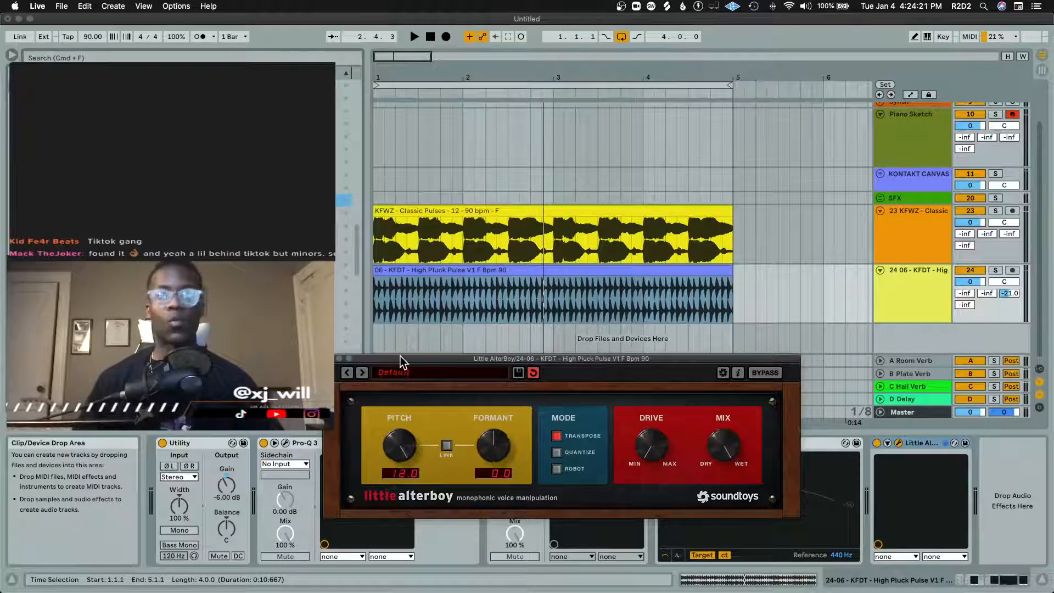
pyautogui.press('space')
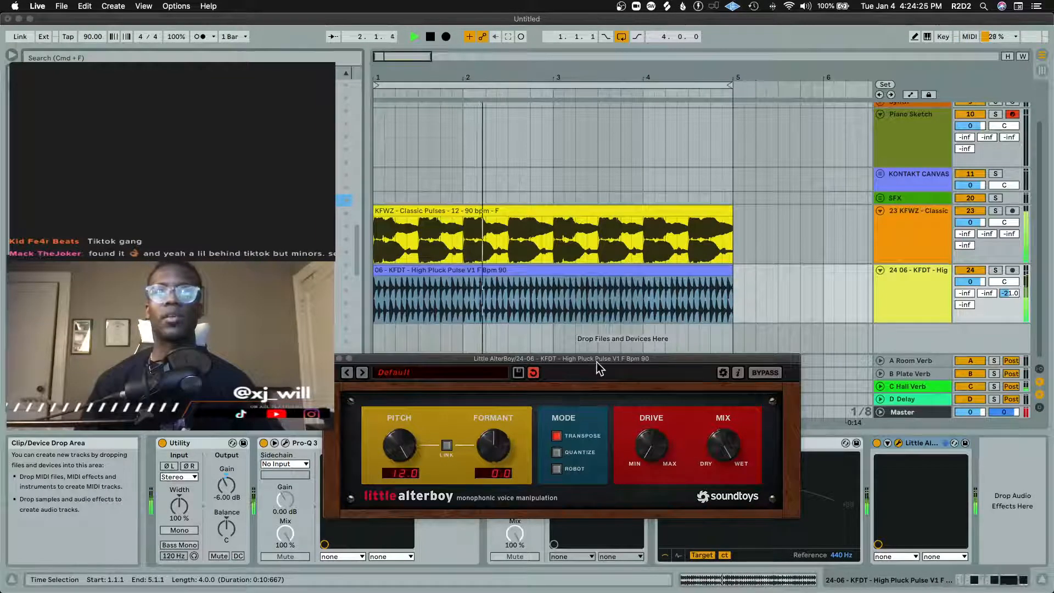
# Step: Set Little AlterBoy's Mix to about halfway, Pitch to 7.0 and Formant to 8.1, play the loop and close the plugin
pyautogui.moveTo(599, 361); pyautogui.dragTo(345, 122)
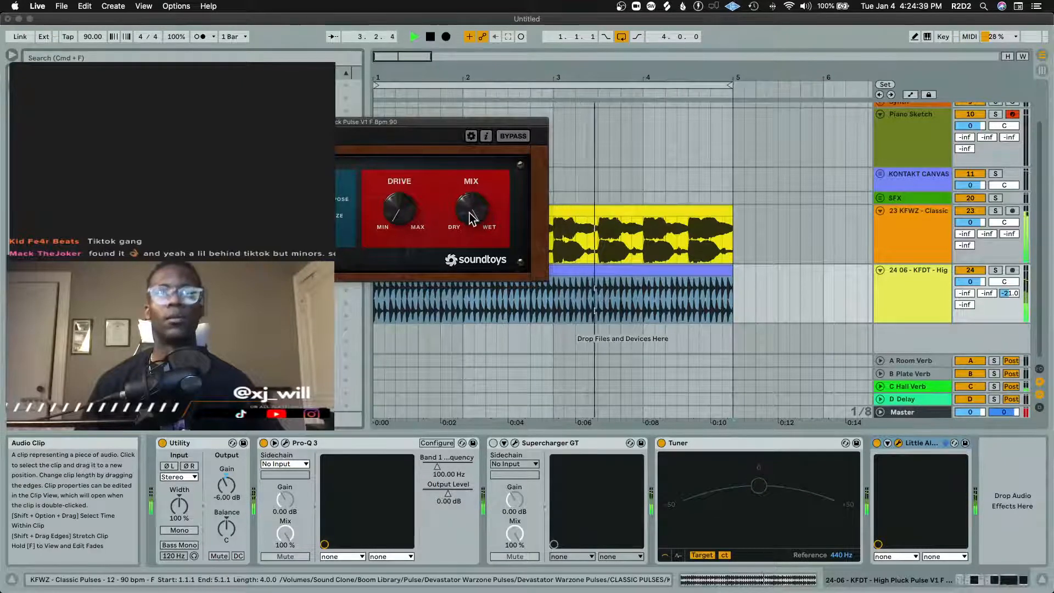
pyautogui.click(476, 277)
pyautogui.press('space')
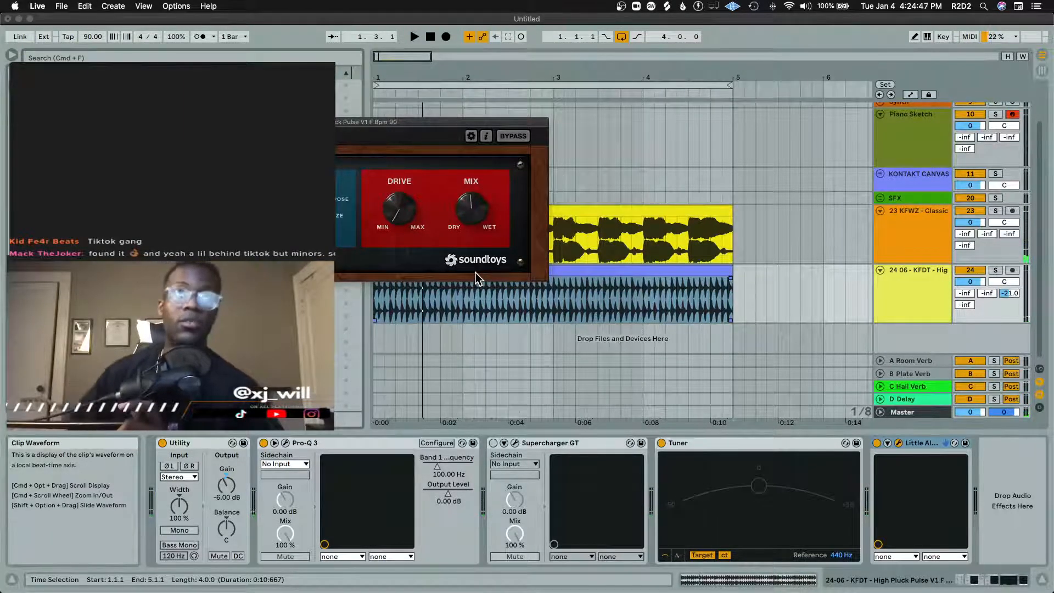
pyautogui.moveTo(300, 121); pyautogui.dragTo(667, 81)
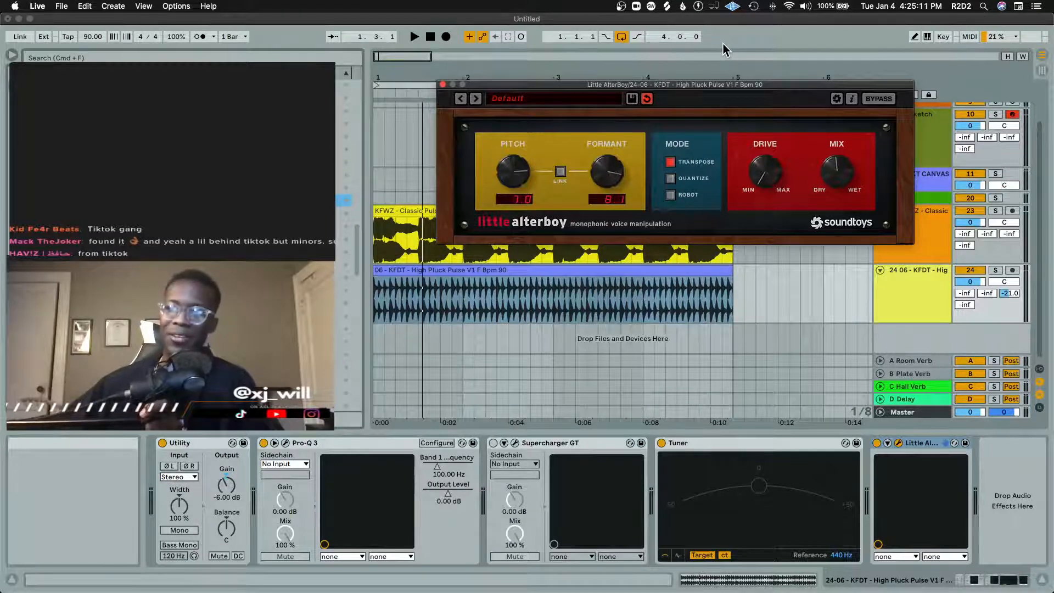
pyautogui.press('space')
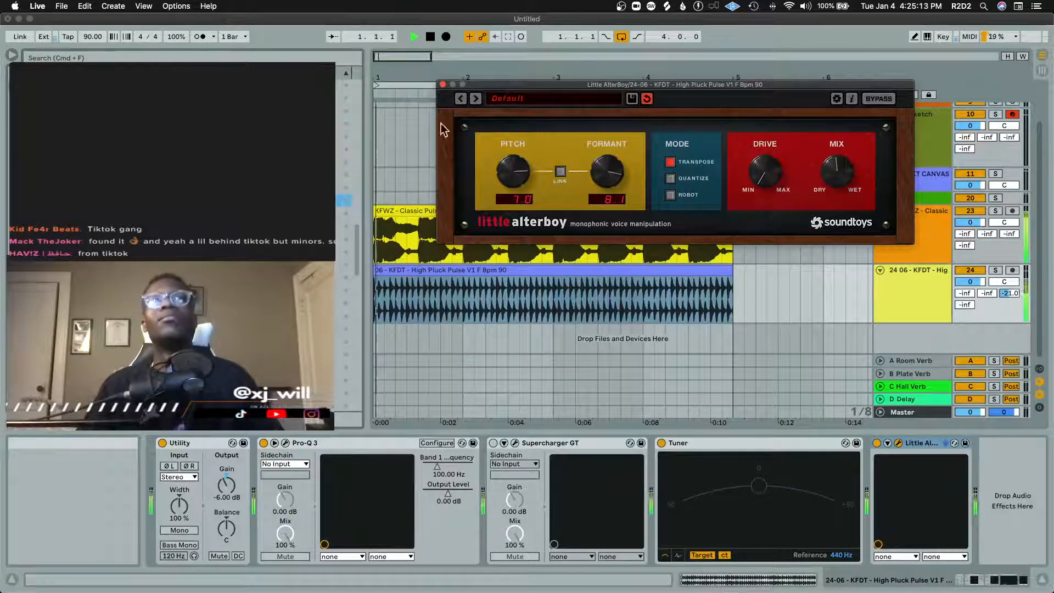
pyautogui.click(444, 85)
pyautogui.press('space')
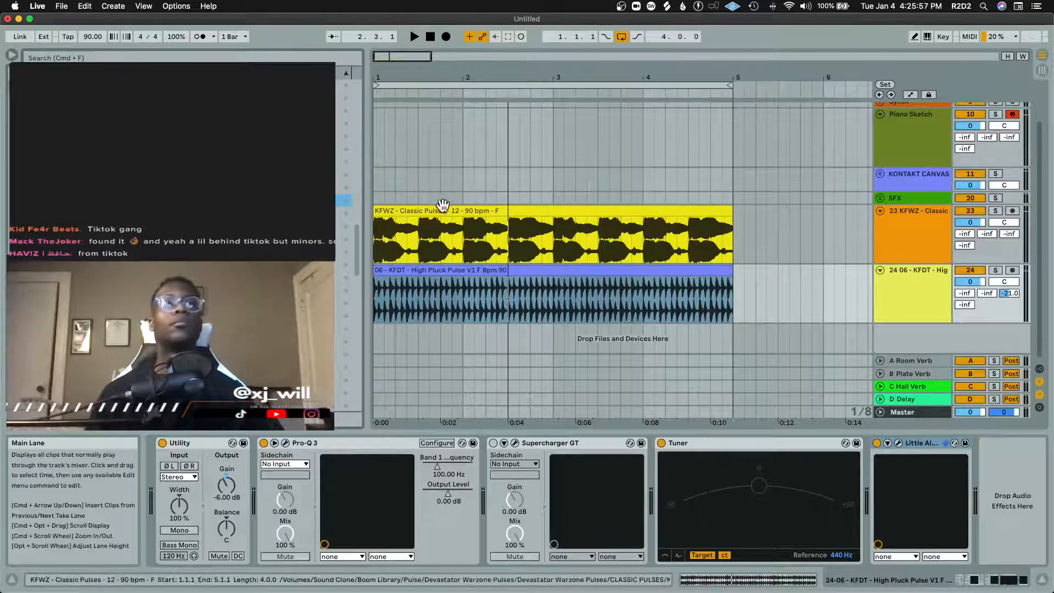
# Step: Solo the Classic Pulses track and listen to it on its own
pyautogui.click(444, 210)
pyautogui.press('space')
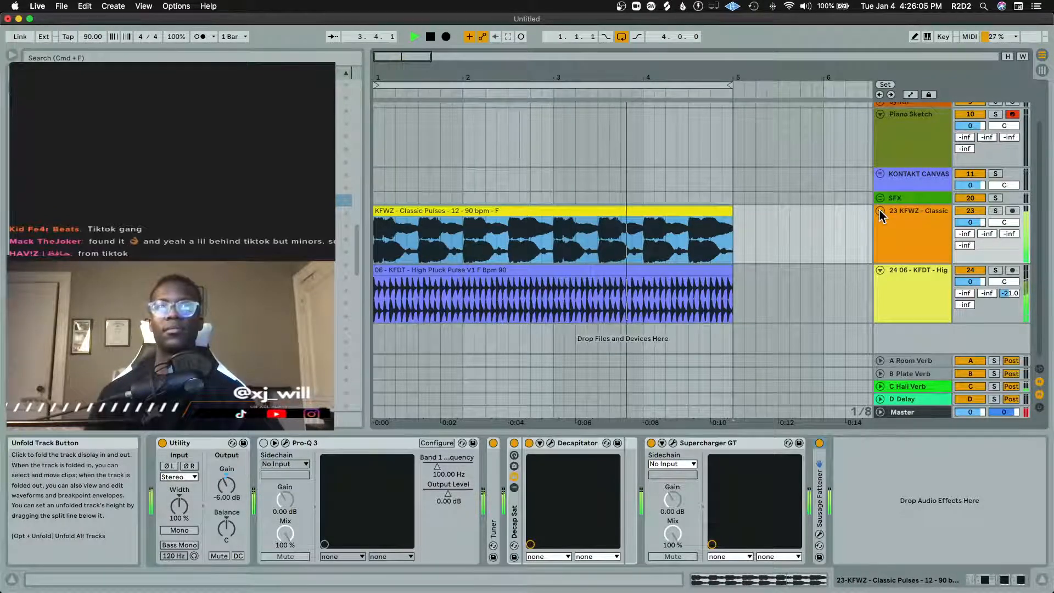
pyautogui.click(897, 217)
pyautogui.click(996, 211)
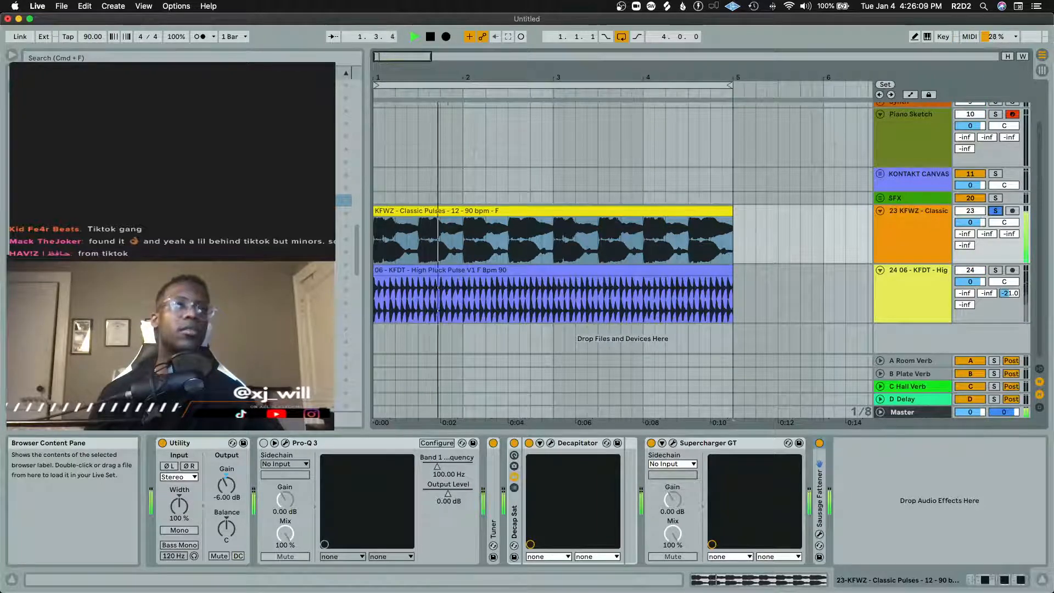
pyautogui.press('space')
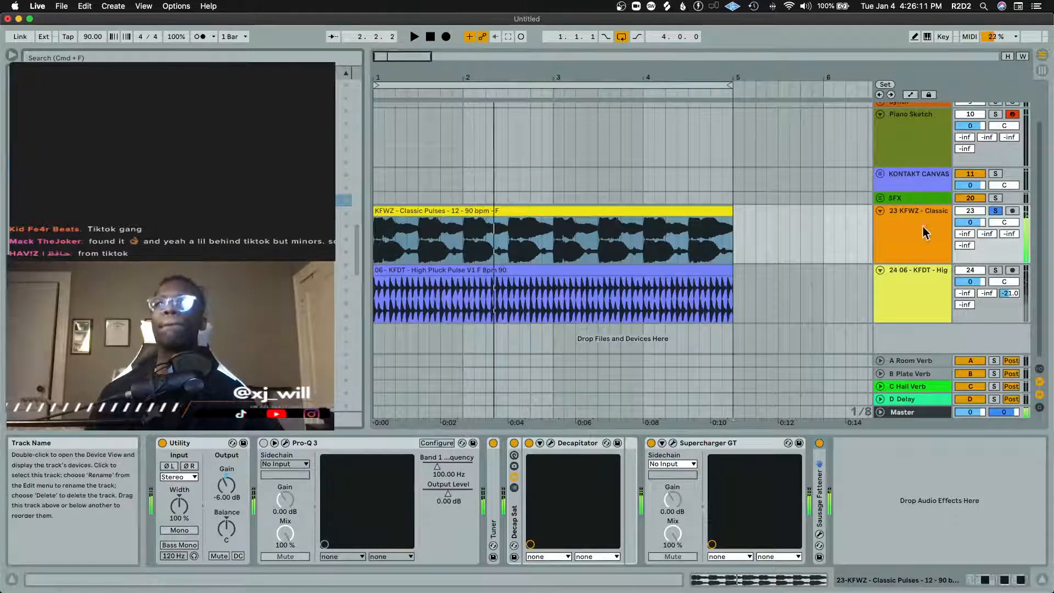
# Step: Open the Kontakt instrument on the Piano Sketch track
pyautogui.scroll(2, 925, 204)
pyautogui.click(924, 205)
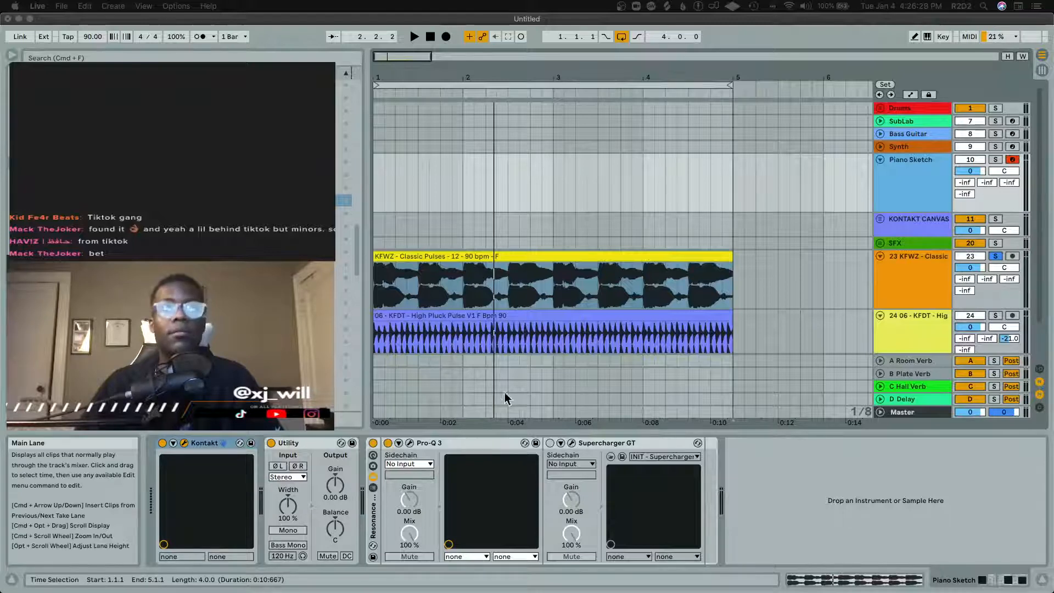
# Step: Review Little AlterBoy's settings on the High Pluck Pulse track and close its window
pyautogui.click(902, 325)
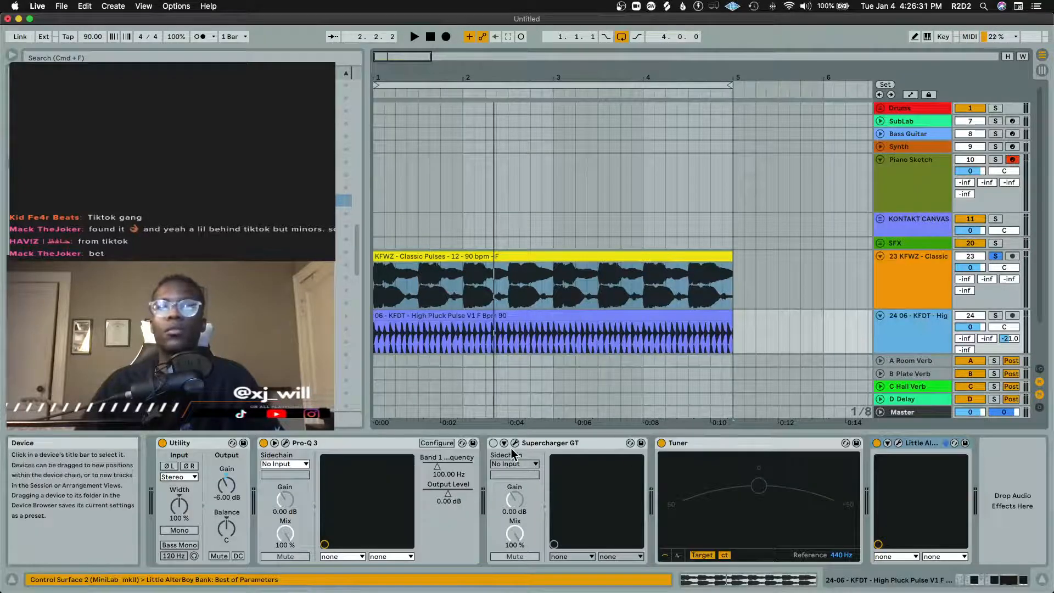
pyautogui.click(899, 444)
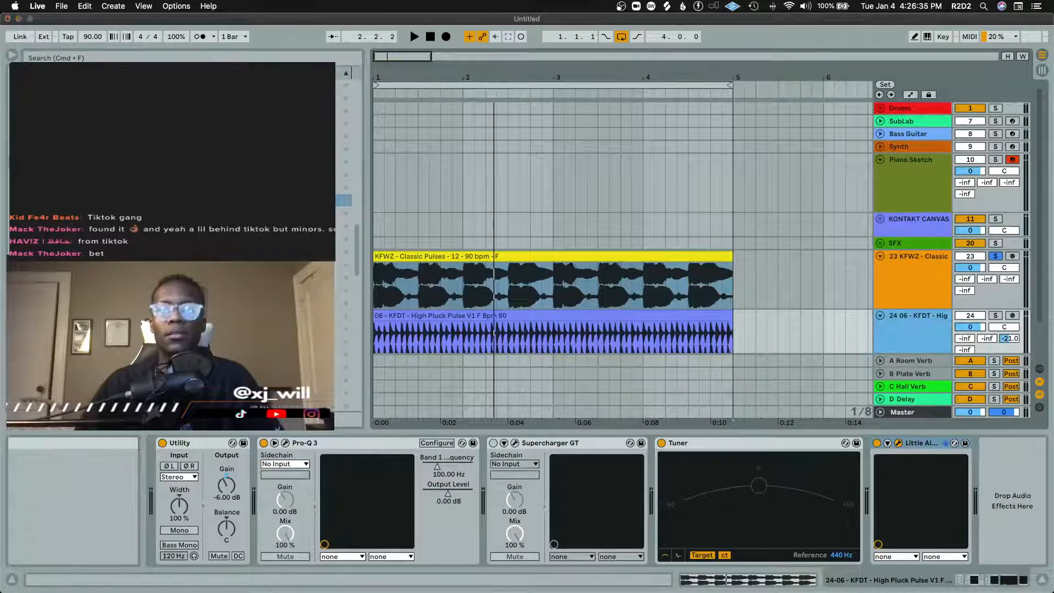
pyautogui.moveTo(598, 89); pyautogui.dragTo(615, 106)
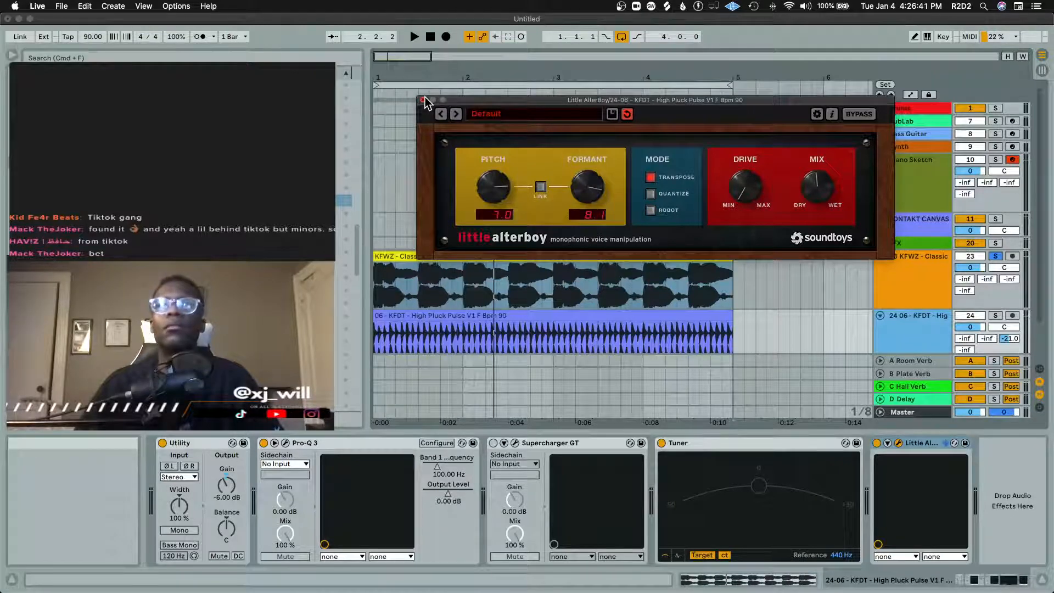
pyautogui.click(424, 98)
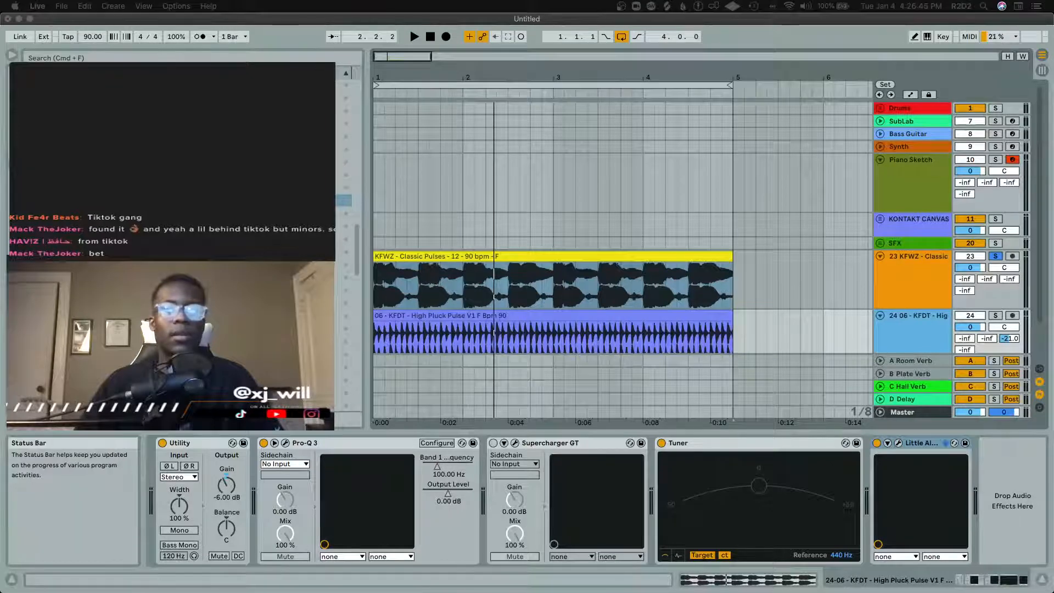
# Step: Remove The Giant from the Piano Sketch track's Kontakt and load the Signal instrument from the library list
pyautogui.moveTo(790, 590)
pyautogui.mouseDown()
pyautogui.moveTo(647, 135)
pyautogui.moveTo(607, 99)
pyautogui.mouseUp()
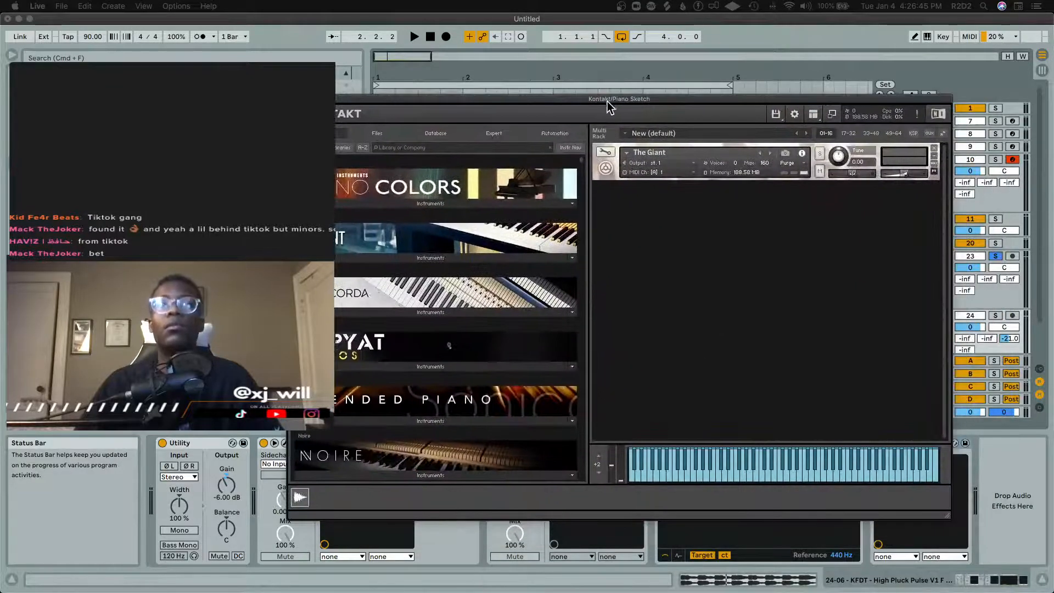
pyautogui.click(934, 148)
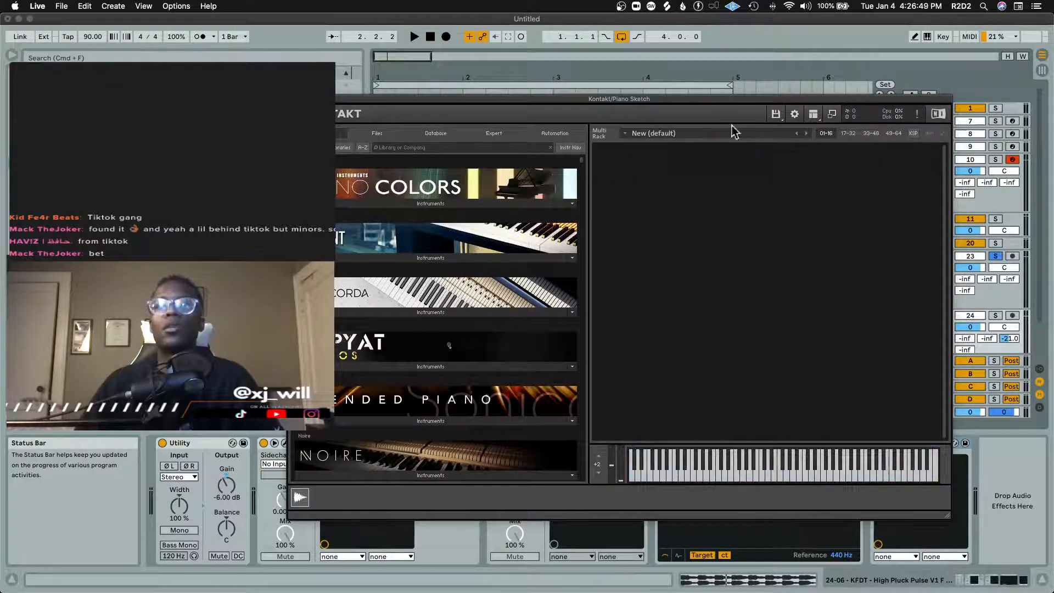
pyautogui.moveTo(551, 107); pyautogui.dragTo(406, 77)
pyautogui.scroll(-5, 311, 274)
pyautogui.scroll(-10, 311, 275)
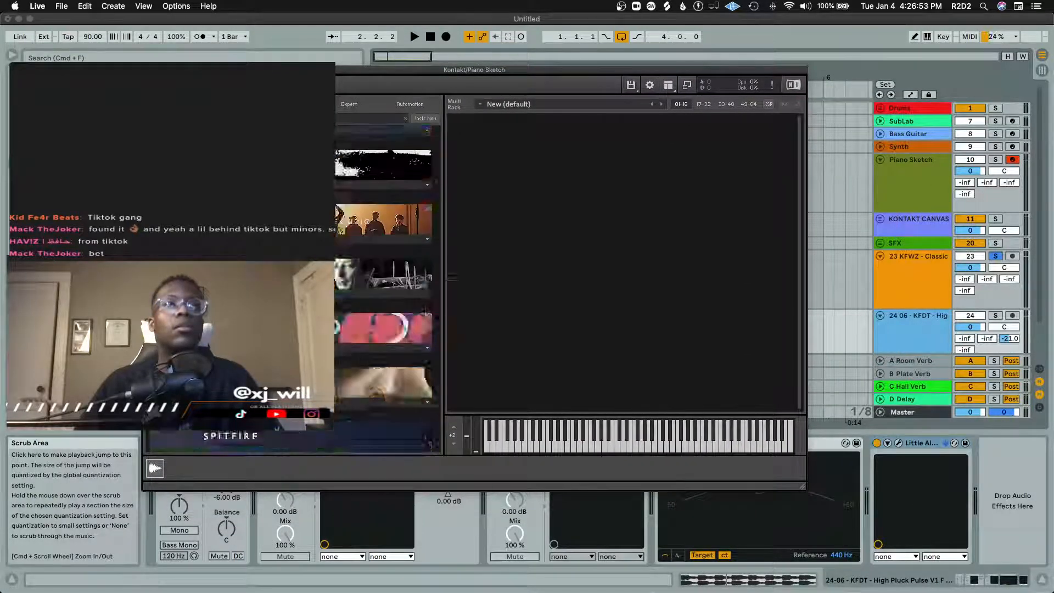
pyautogui.scroll(-3, 383, 291)
pyautogui.scroll(-3, 383, 291)
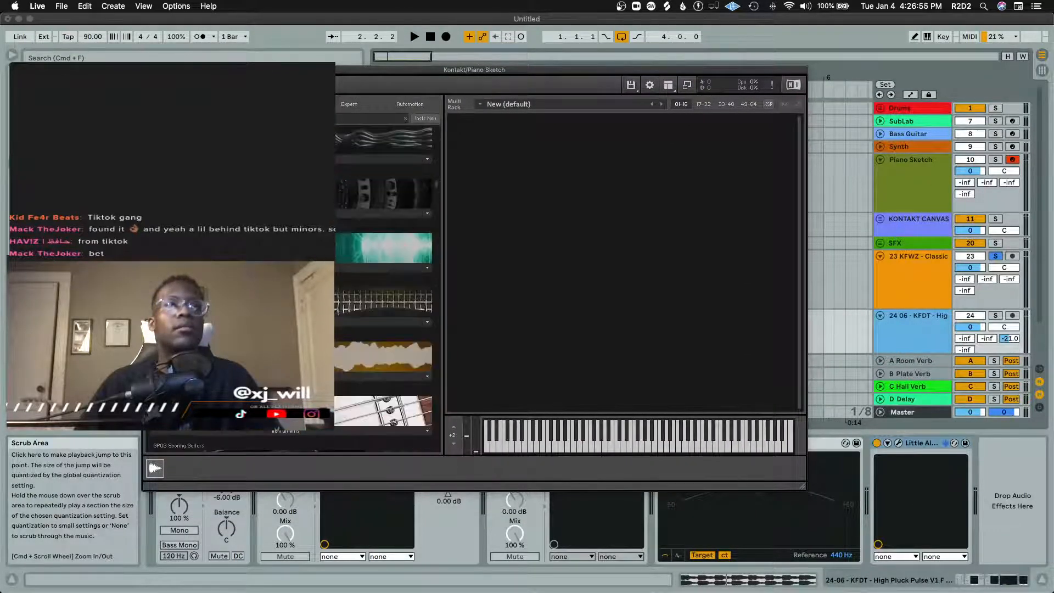
pyautogui.scroll(-3, 383, 291)
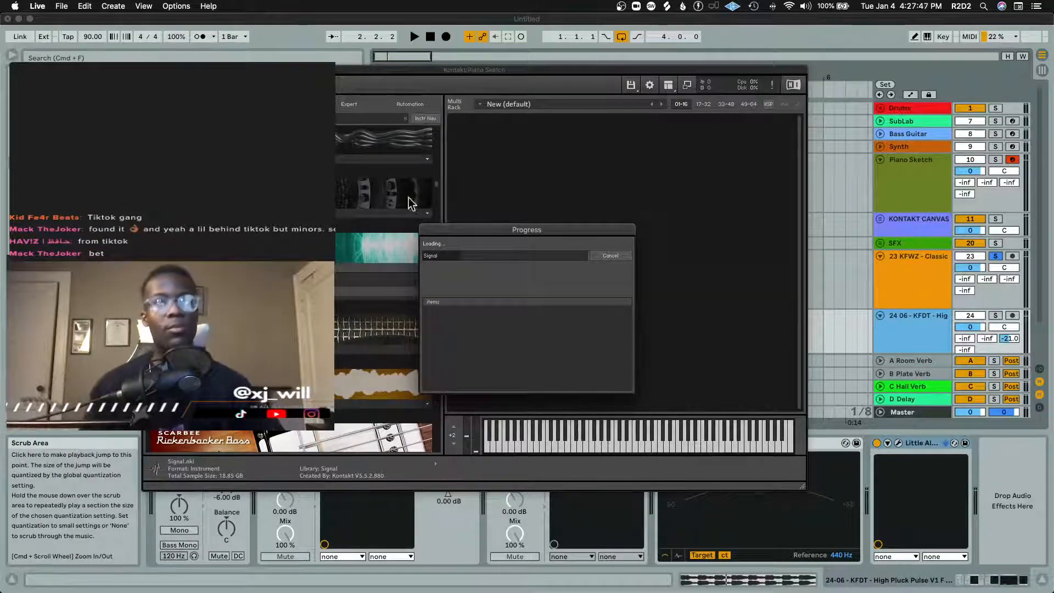
pyautogui.moveTo(476, 228); pyautogui.dragTo(532, 201)
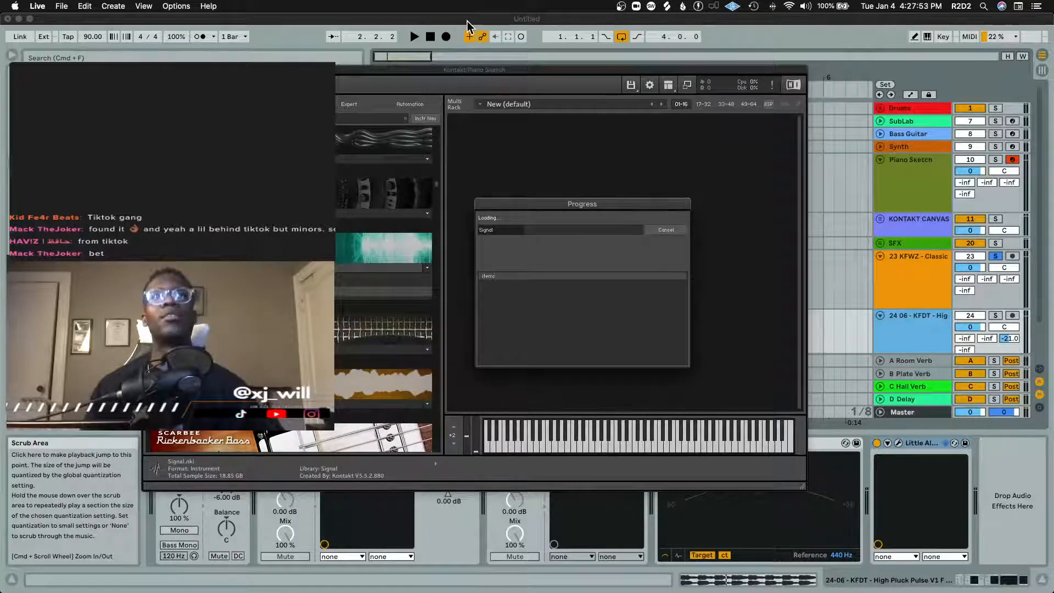
# Step: Play the soloed Classic Pulses track and look over the Signal instrument's interface
pyautogui.press('space')
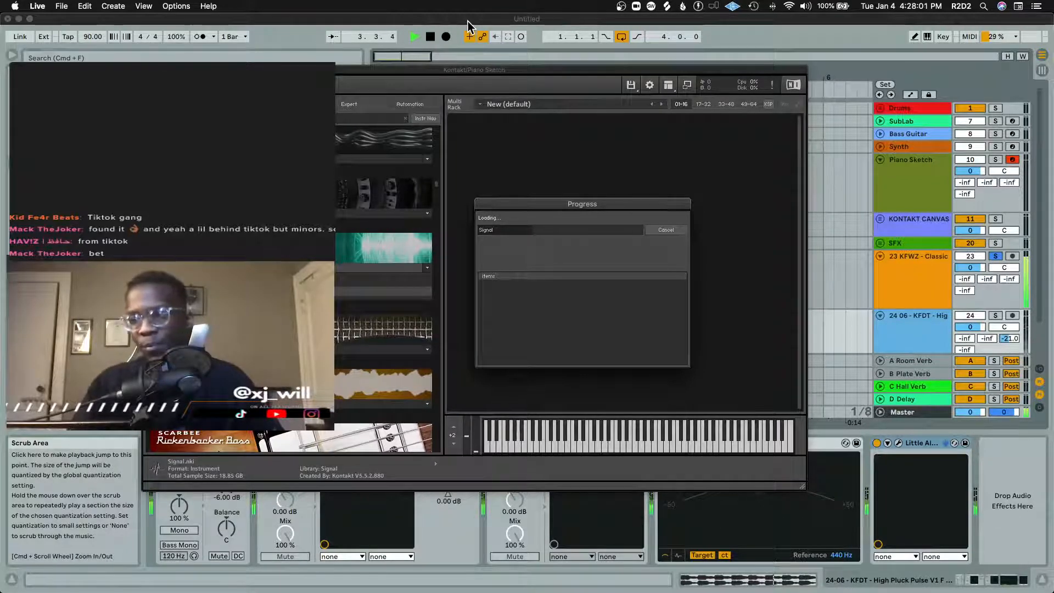
pyautogui.press('space')
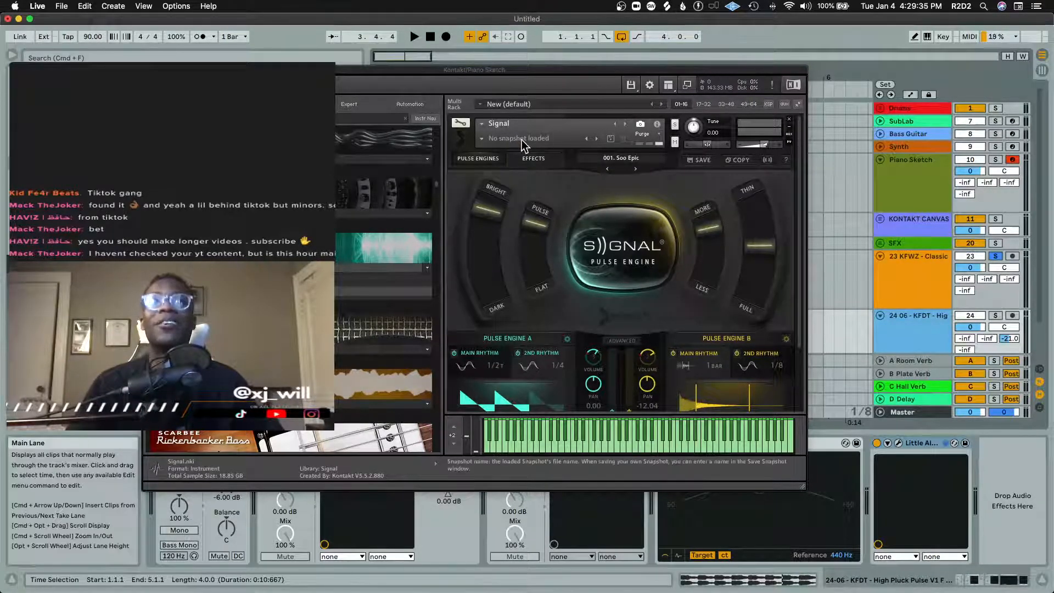
pyautogui.scroll(-2, 766, 195)
pyautogui.scroll(2, 766, 196)
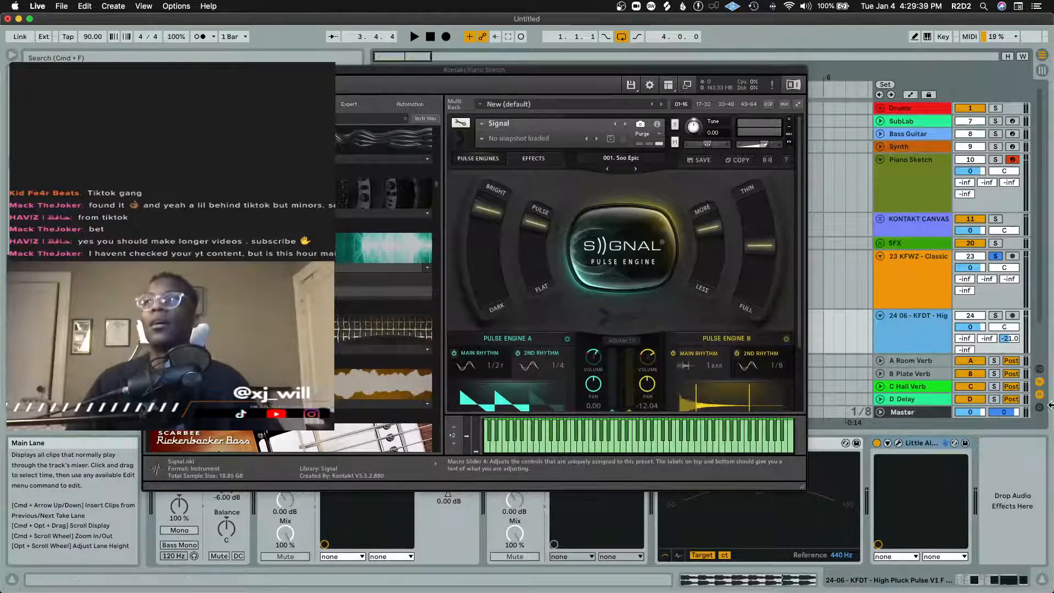
# Step: Solo the Piano Sketch track along with Classic Pulses and bring its Signal instrument into focus
pyautogui.click(995, 159)
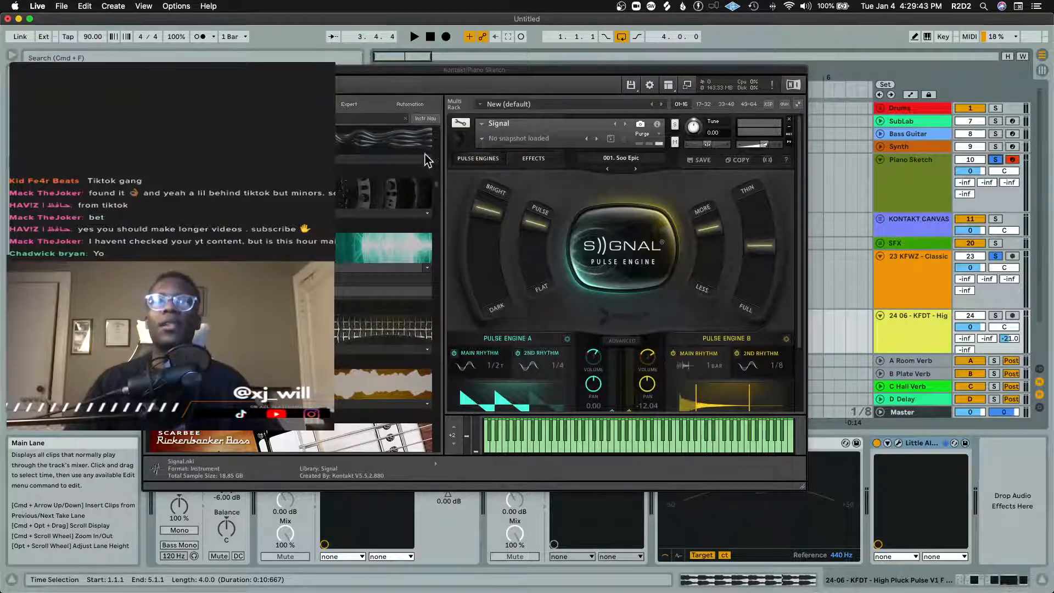
pyautogui.click(460, 155)
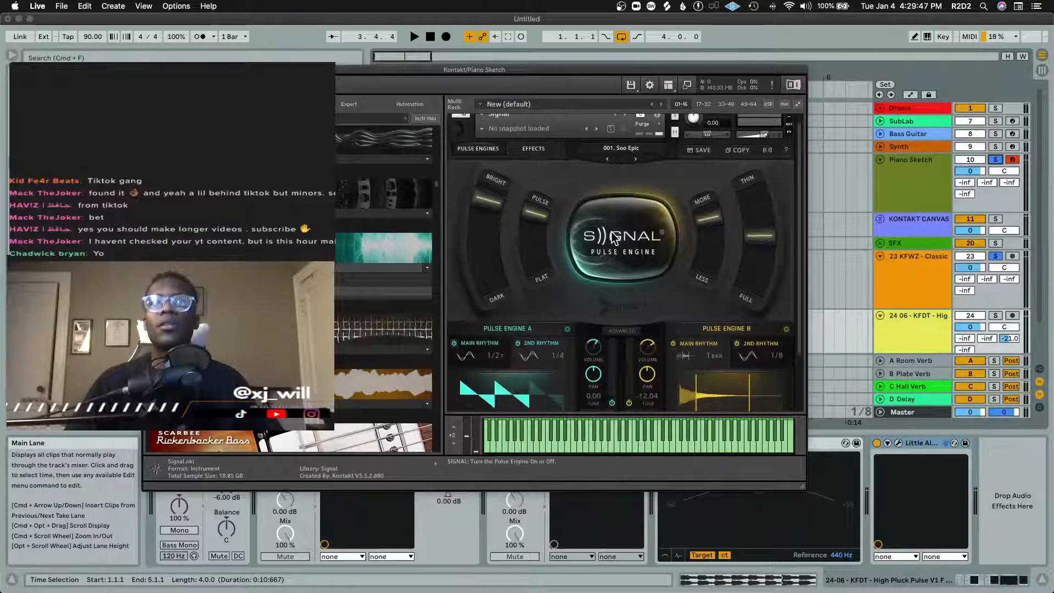
pyautogui.click(619, 247)
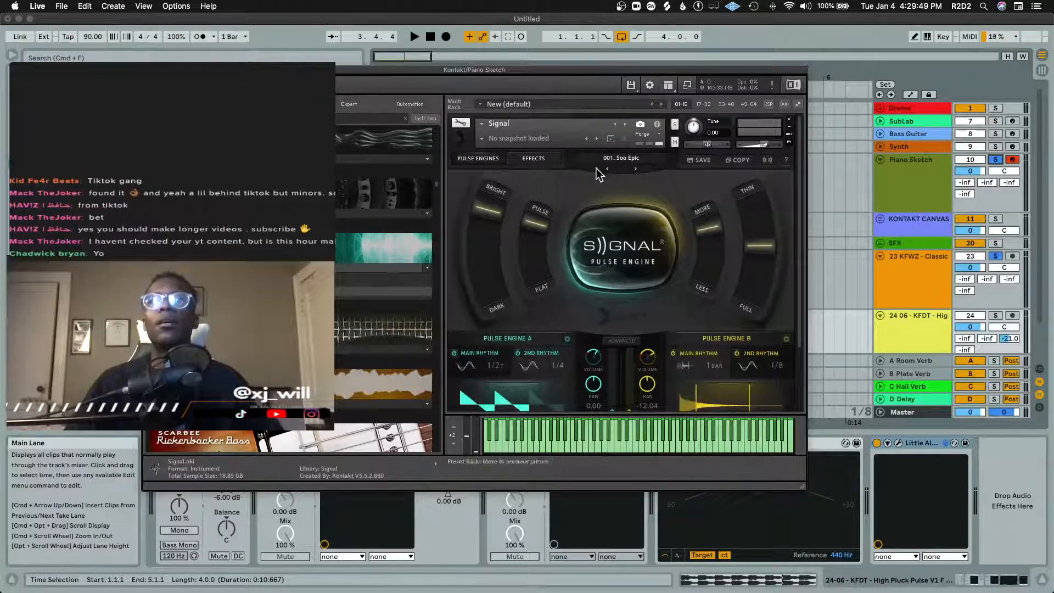
# Step: Filter Signal's presets by the Fat tag and load the 002. Tight Pluck preset
pyautogui.click(619, 159)
pyautogui.scroll(-5, 653, 372)
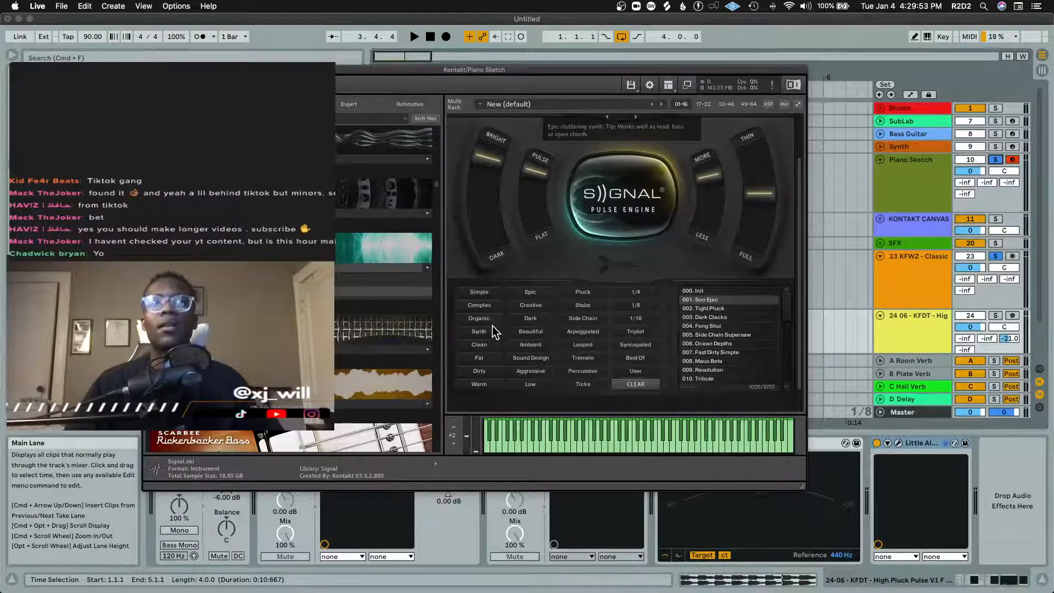
pyautogui.click(491, 360)
pyautogui.click(740, 301)
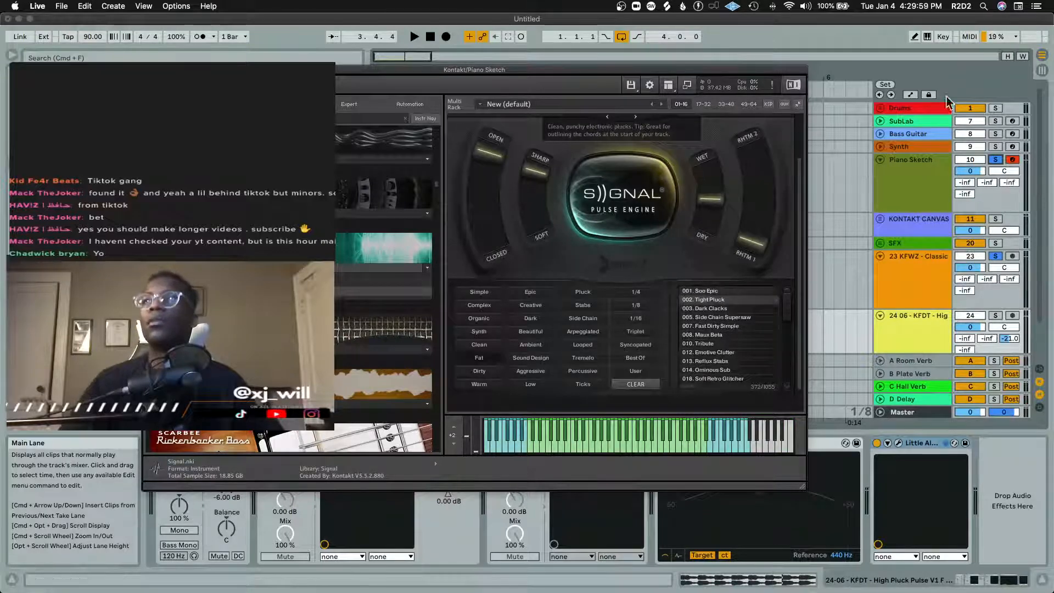
# Step: Show the Piano Sketch track's devices, audition the pluck preset with the pulses, and move the Kontakt window clear of the clips
pyautogui.click(927, 172)
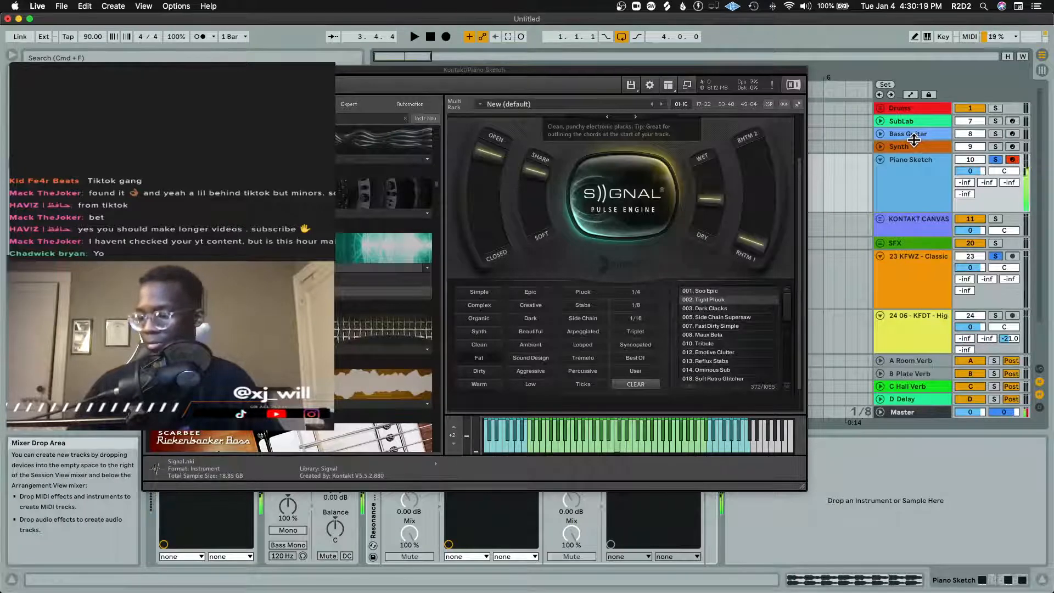
pyautogui.press('space')
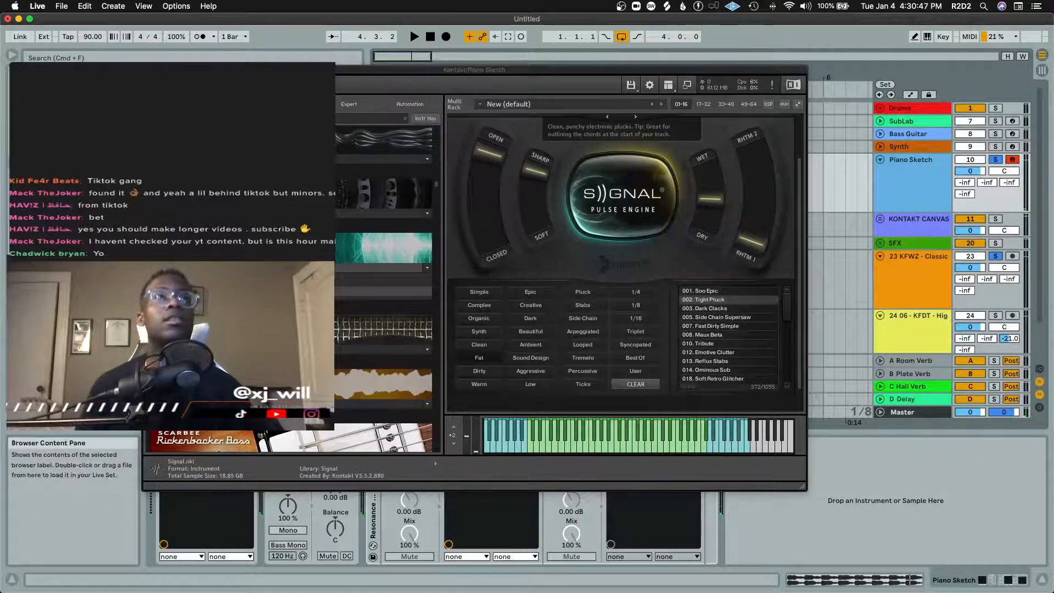
pyautogui.moveTo(617, 71); pyautogui.dragTo(357, 18)
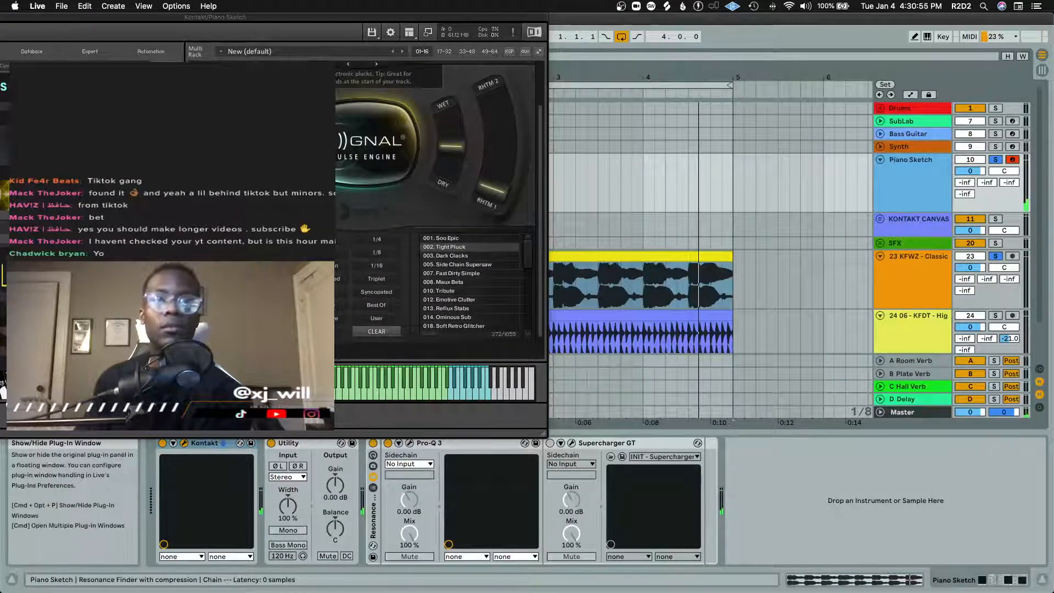
# Step: In the Piano Sketch track's Pro-Q 3, cut the resonances at about 259 Hz by 7.48 dB and about 520 Hz by 3.55 dB
pyautogui.click(409, 442)
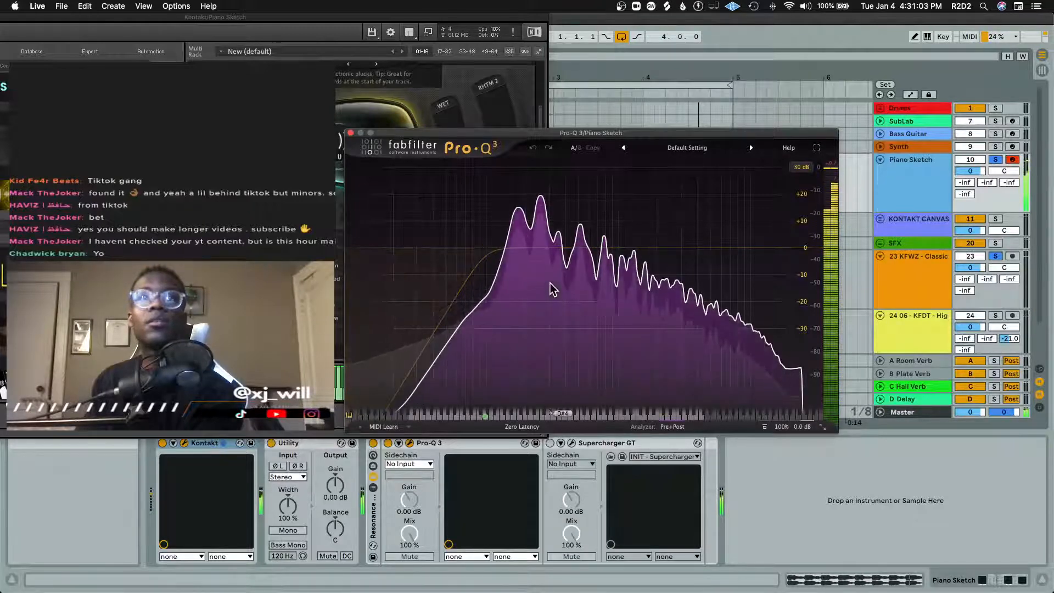
pyautogui.moveTo(551, 287)
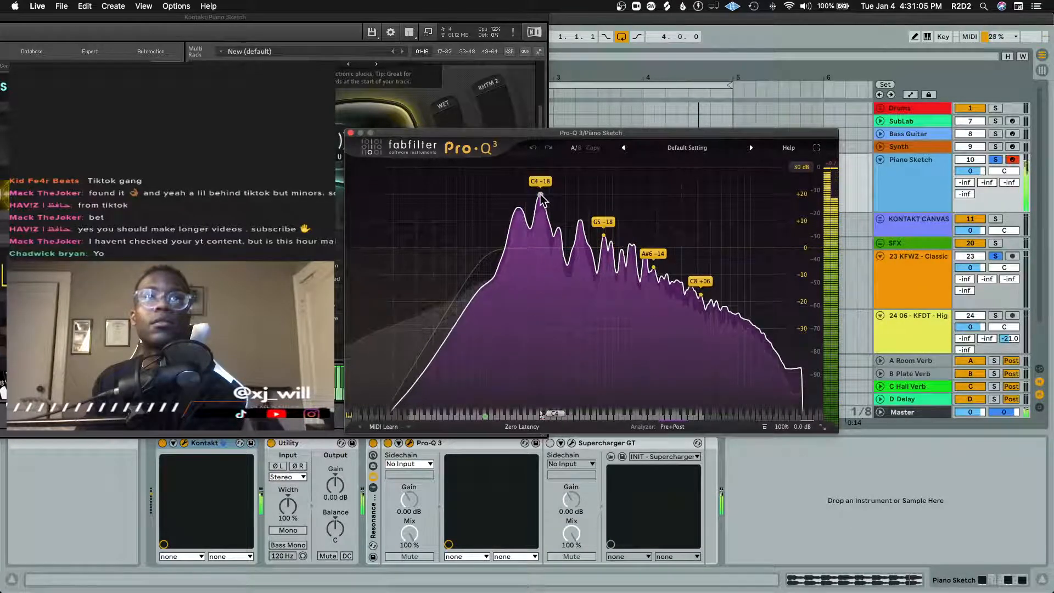
pyautogui.moveTo(540, 195); pyautogui.dragTo(543, 215)
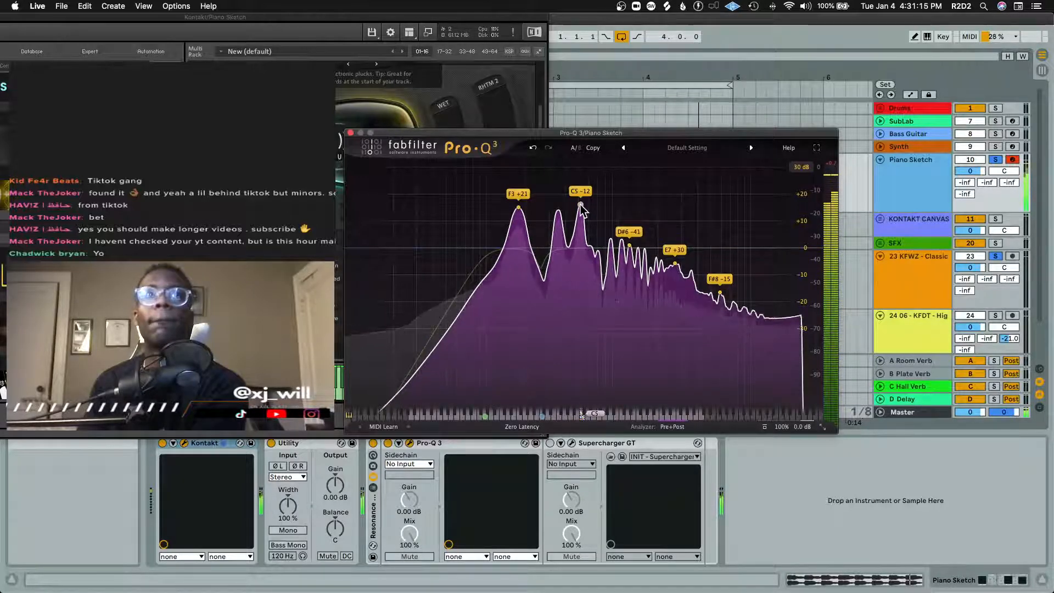
pyautogui.moveTo(581, 214); pyautogui.dragTo(581, 258)
# Step: Audition the 519.72 Hz band in isolation, listen to the equalized pluck with the pulses, and close Pro-Q 3
pyautogui.click(612, 281)
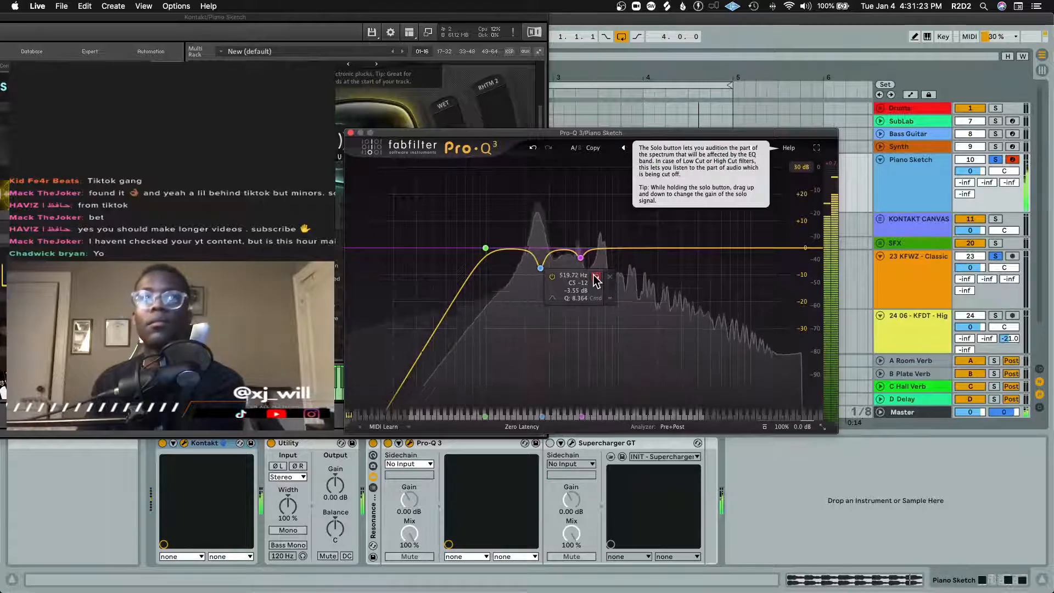
pyautogui.click(596, 277)
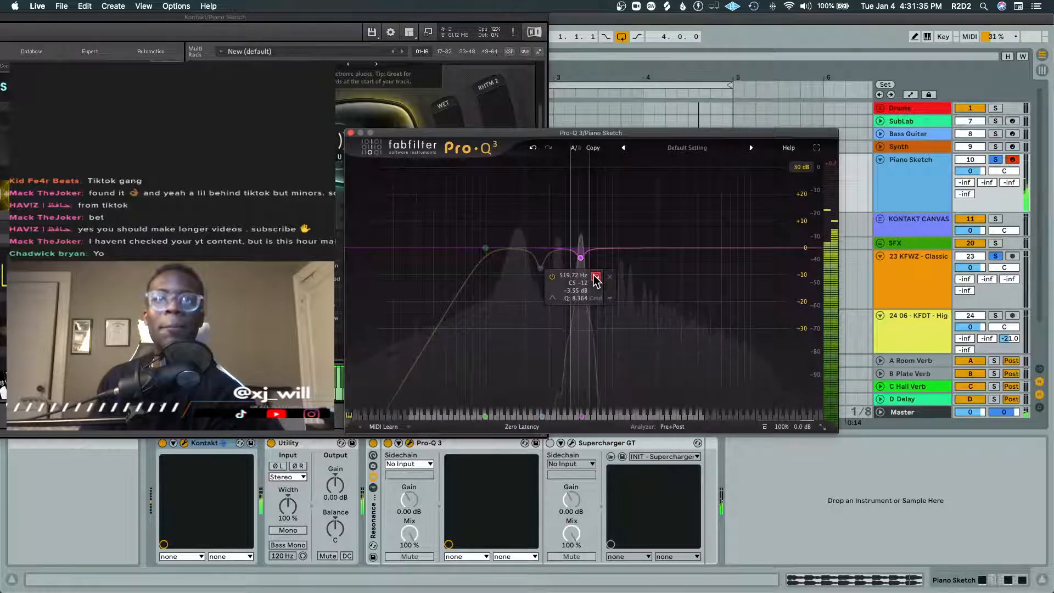
pyautogui.click(596, 278)
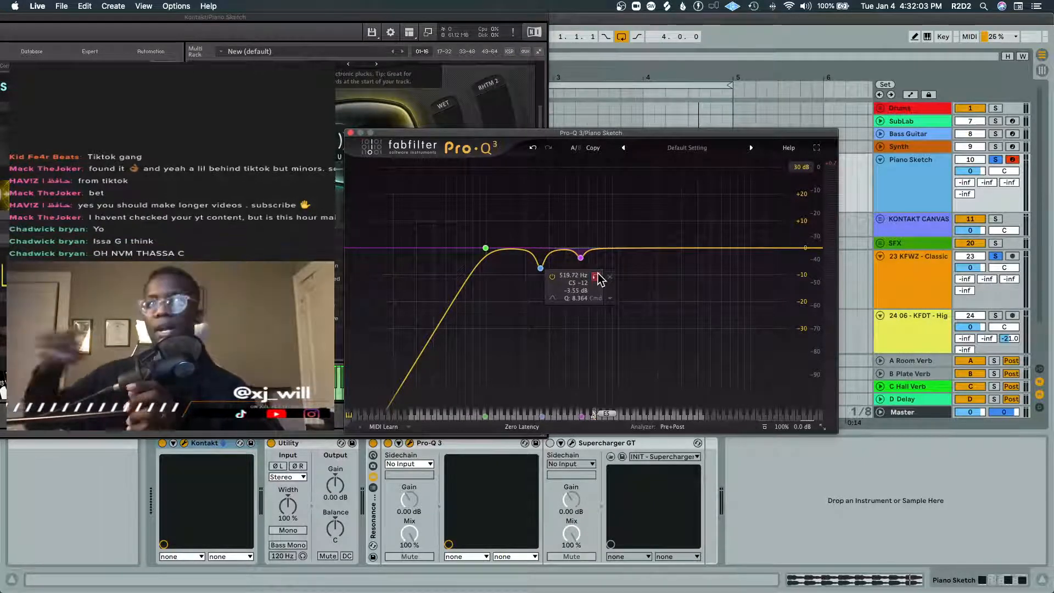
pyautogui.press('space')
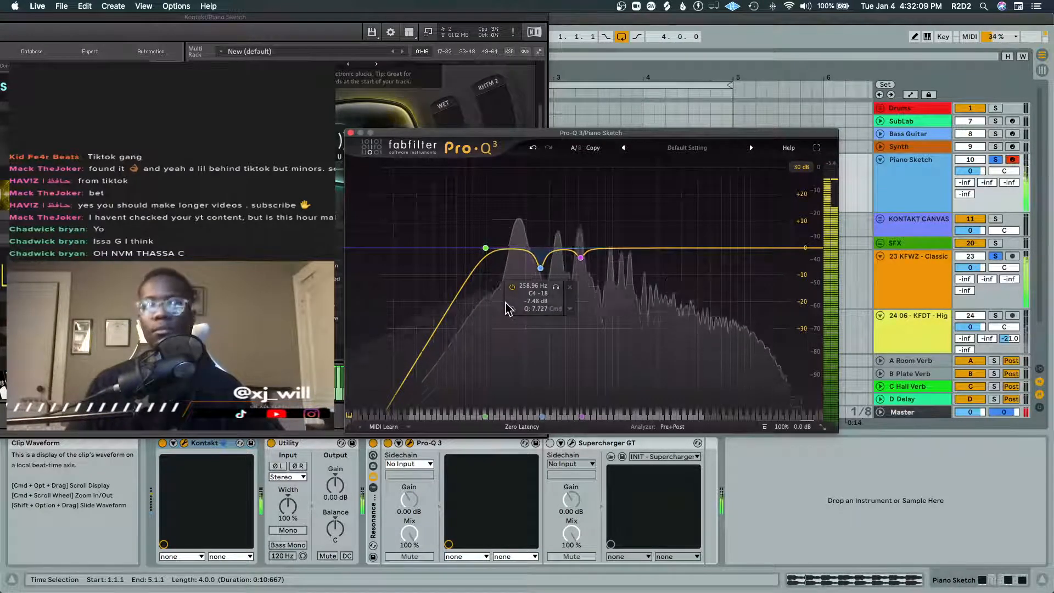
pyautogui.press('space')
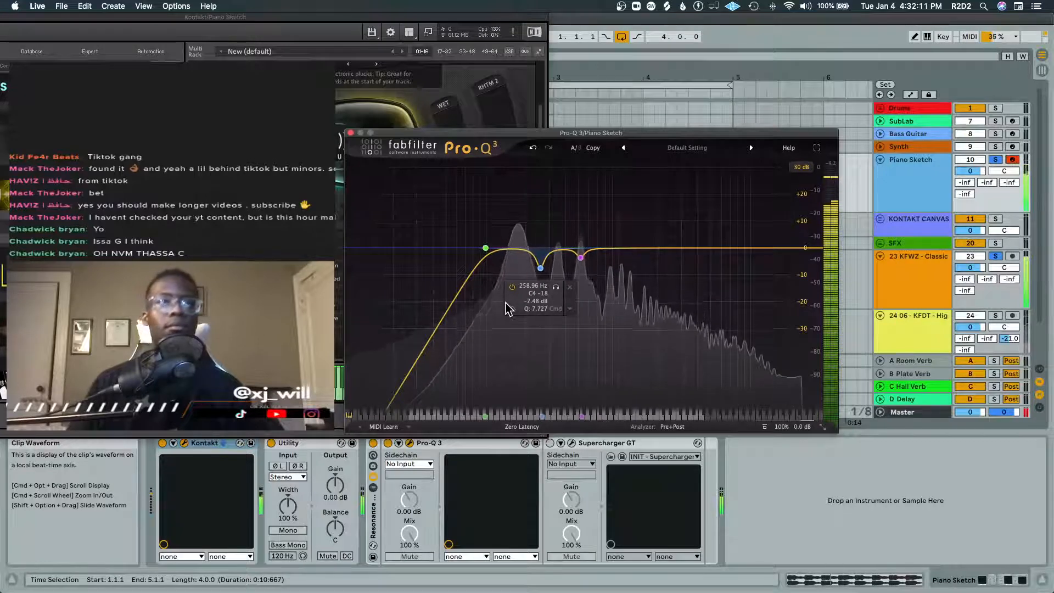
pyautogui.click(350, 133)
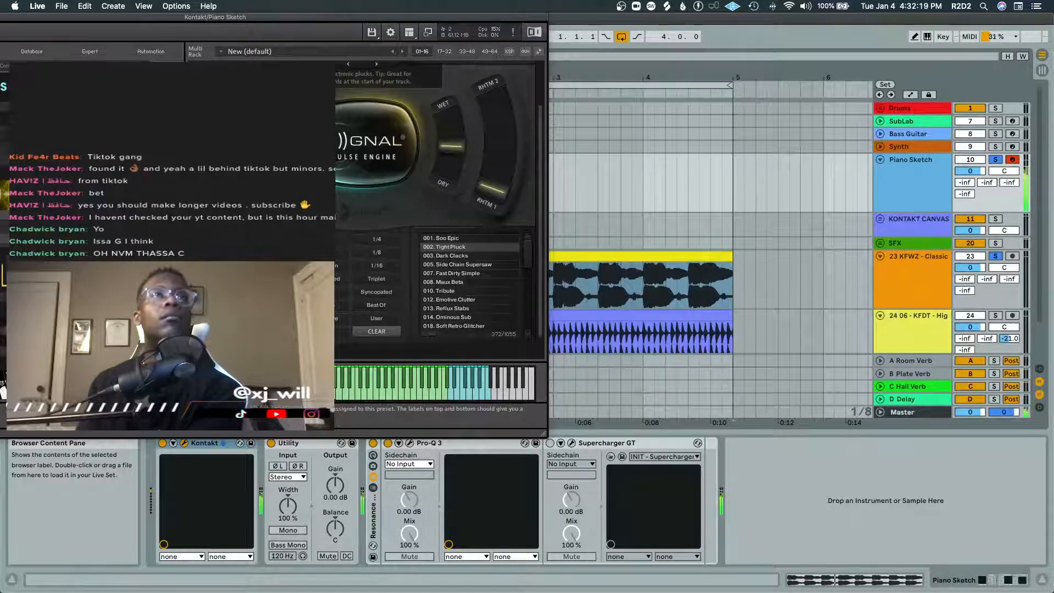
# Step: Raise Signal's rhythm slider towards RHTM 2 and its effect slider towards Wet, and close the Kontakt window
pyautogui.moveTo(486, 194); pyautogui.dragTo(481, 59)
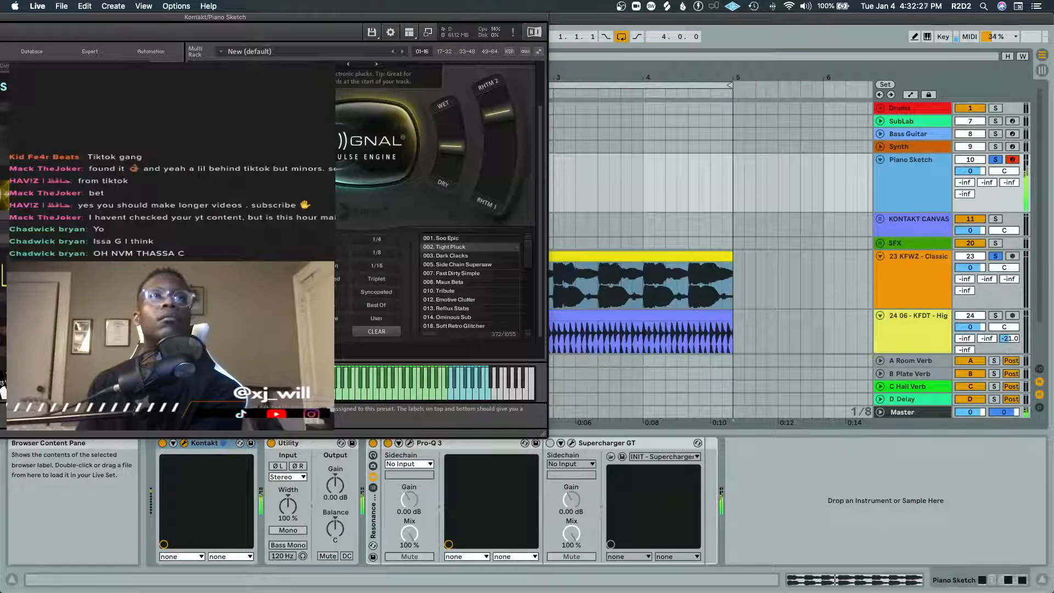
pyautogui.moveTo(451, 163); pyautogui.dragTo(452, 77)
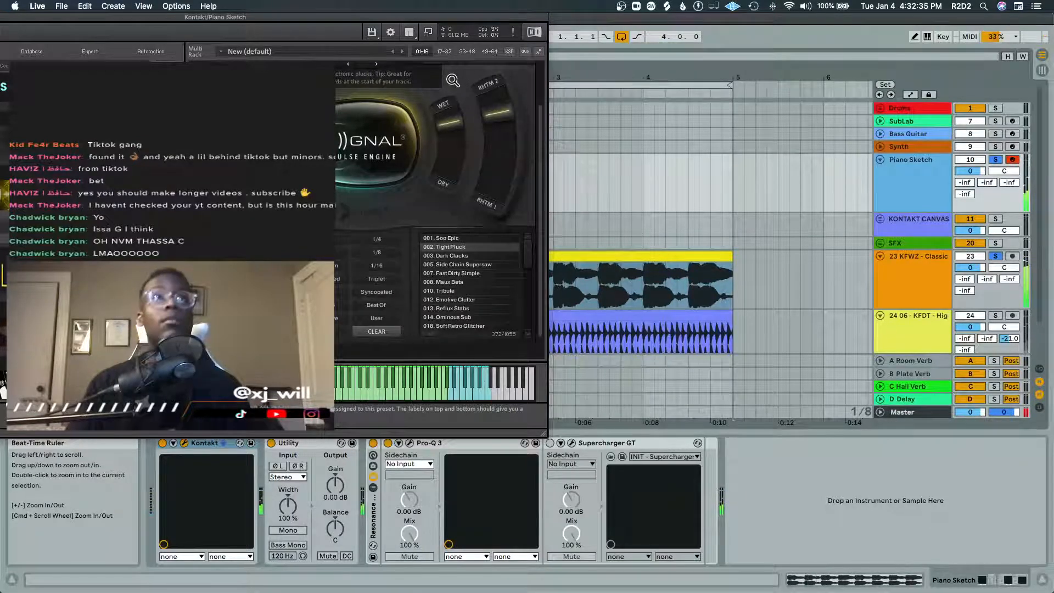
pyautogui.moveTo(26, 17); pyautogui.dragTo(377, 68)
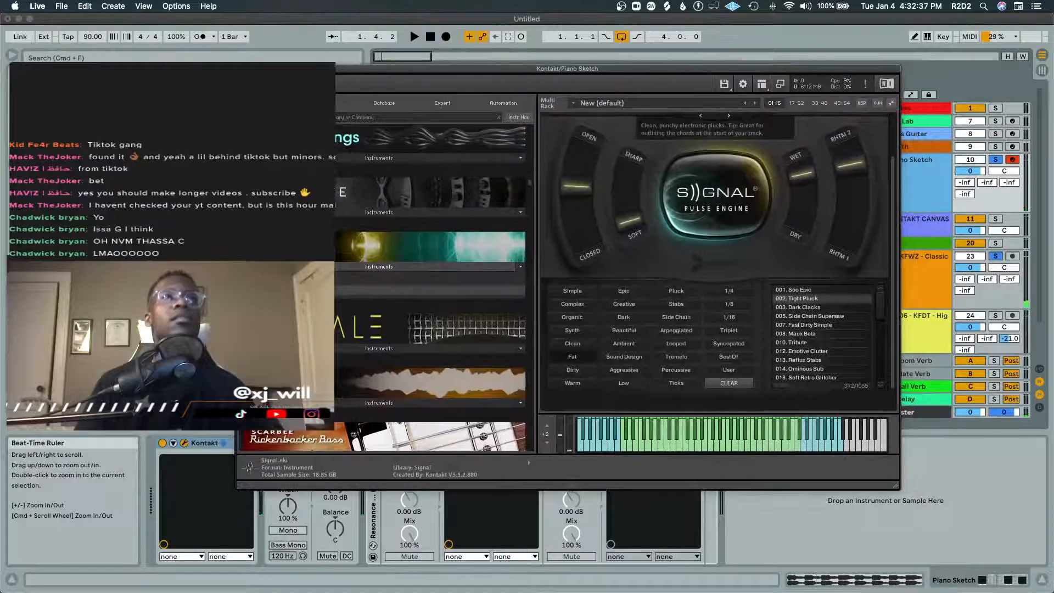
pyautogui.click(245, 69)
# Step: Insert a four-bar MIDI clip from bar 1 on the Piano Sketch track and draw a C4 note across its full length
pyautogui.moveTo(739, 186); pyautogui.dragTo(377, 193)
pyautogui.press('super+shift+m')
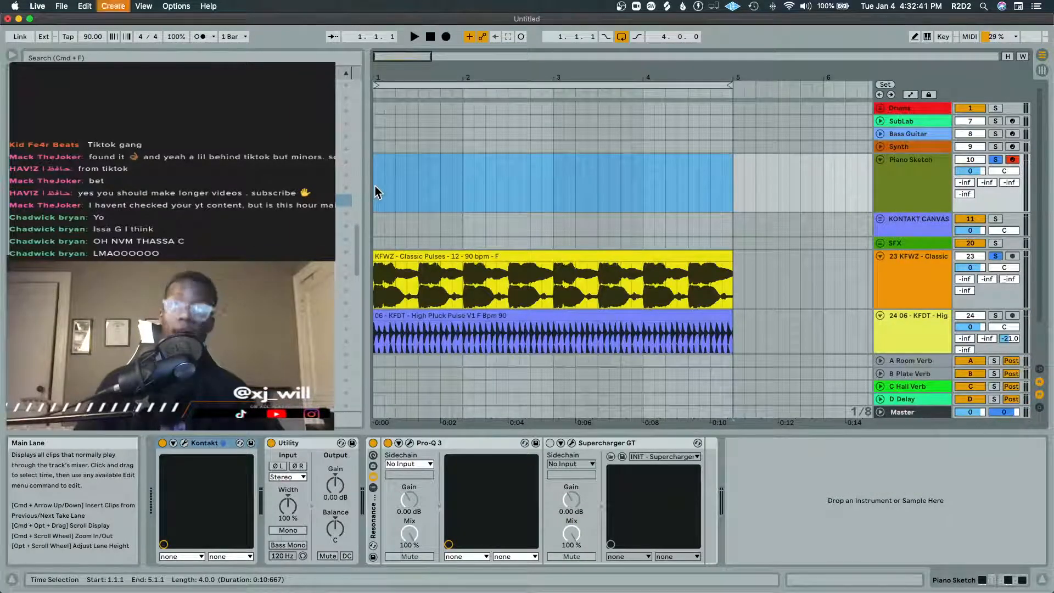
pyautogui.moveTo(420, 414)
pyautogui.mouseDown()
pyautogui.moveTo(404, 419)
pyautogui.moveTo(428, 410)
pyautogui.mouseUp()
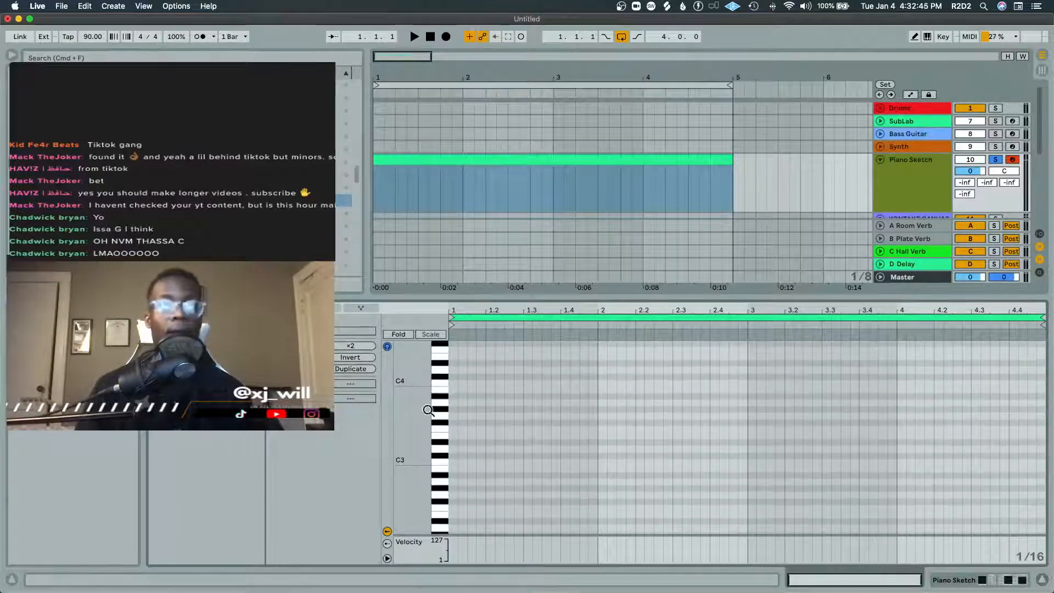
pyautogui.doubleClick(453, 384)
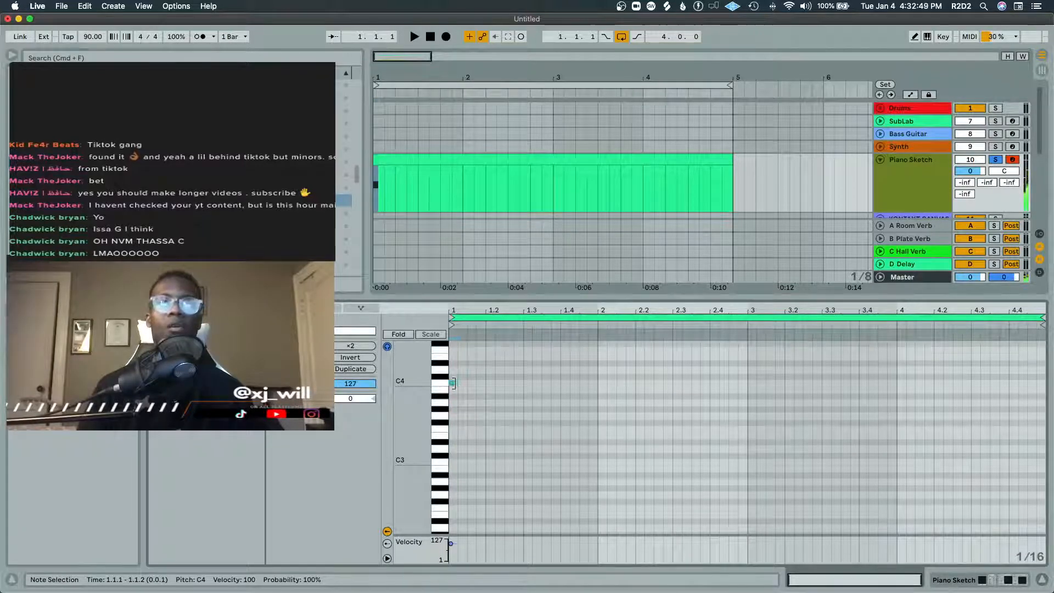
pyautogui.moveTo(458, 384); pyautogui.dragTo(1042, 387)
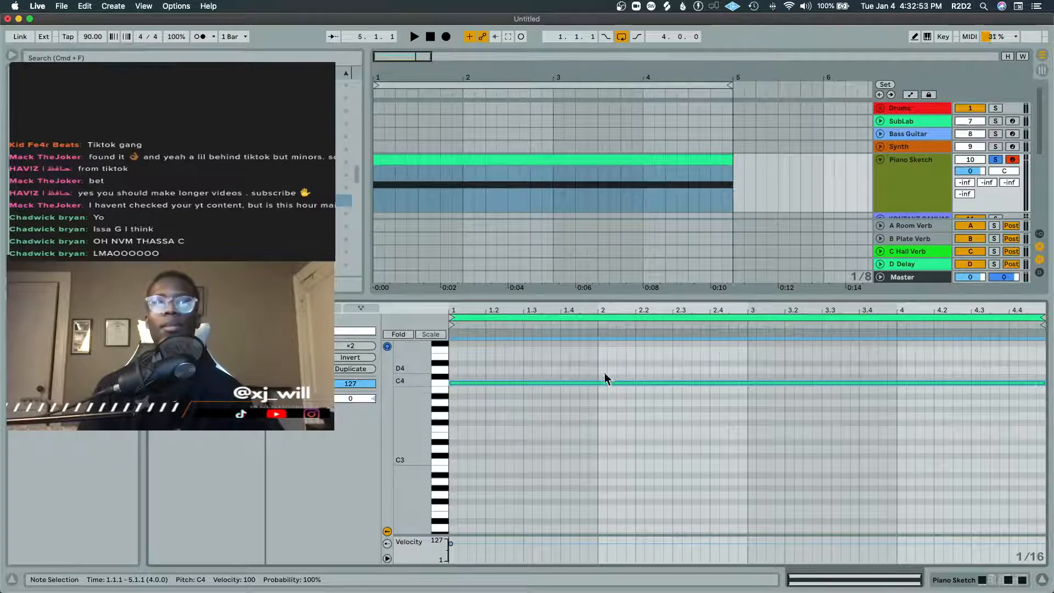
# Step: Transpose the sustained note in the Piano Sketch clip down to F2
pyautogui.hotkey('shift', 'Down')
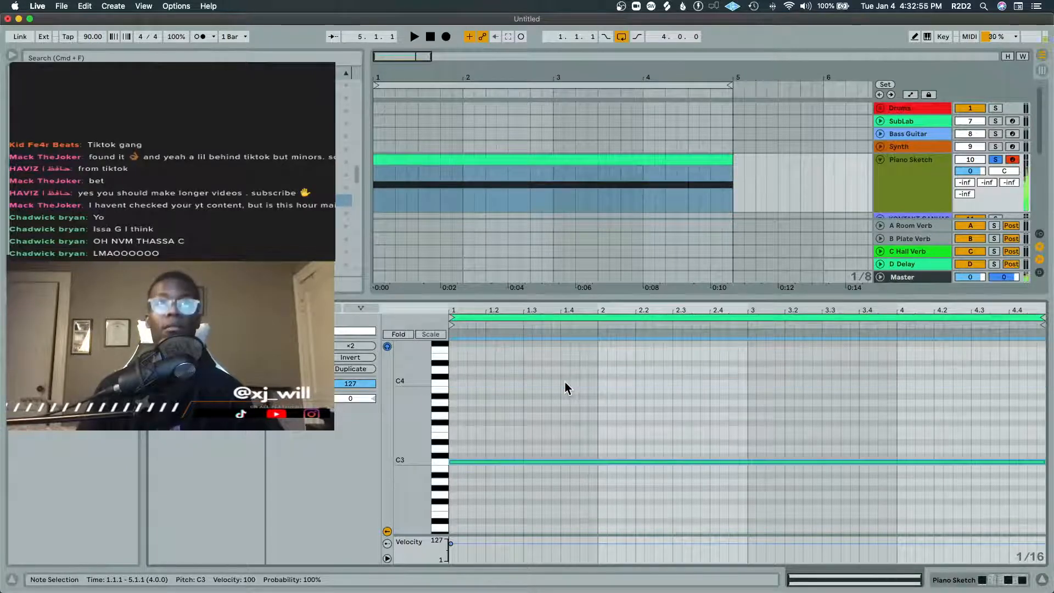
pyautogui.press('Up')
pyautogui.press('Up')
pyautogui.press('Up')
pyautogui.press('Up')
pyautogui.press('Up')
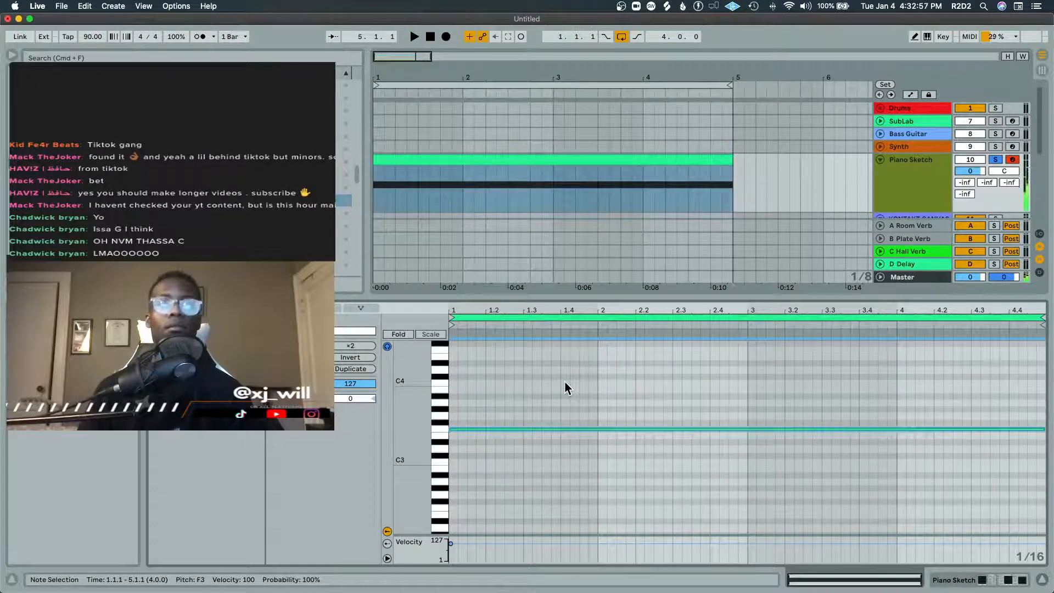
pyautogui.hotkey('shift', 'Down')
# Step: Play the layered pulses while checking the clip's notes and the track's devices, and fold the Piano Sketch track
pyautogui.press('space')
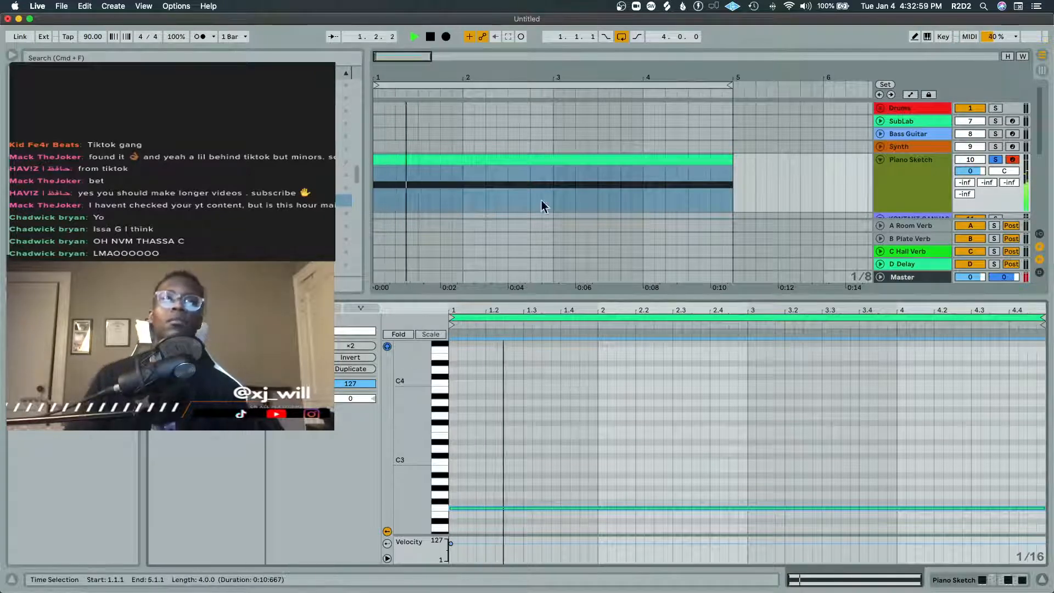
pyautogui.click(602, 154)
pyautogui.hotkey('shift', 'Tab')
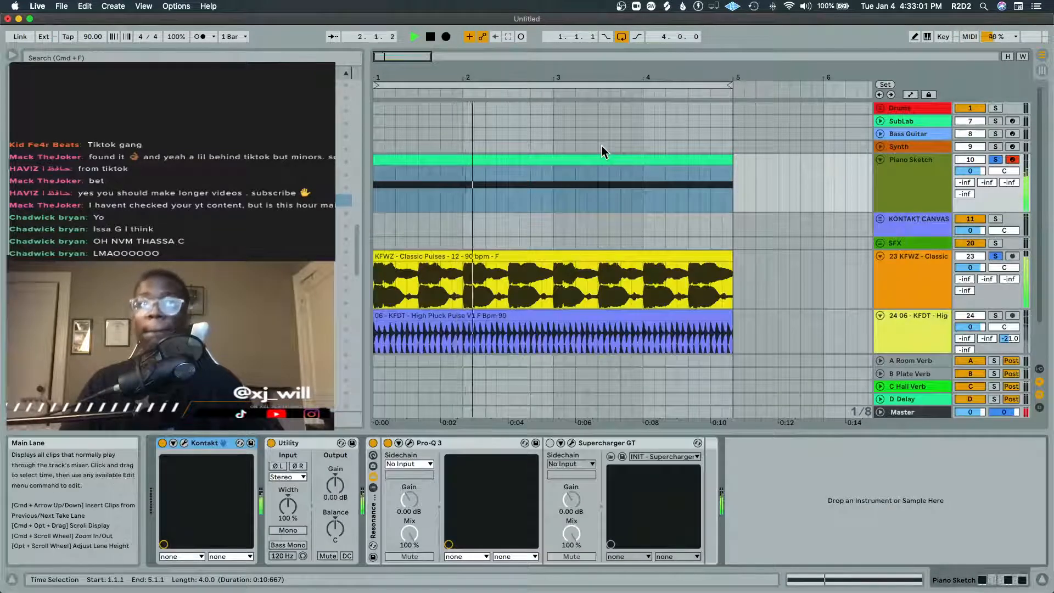
pyautogui.hotkey('shift', 'Tab')
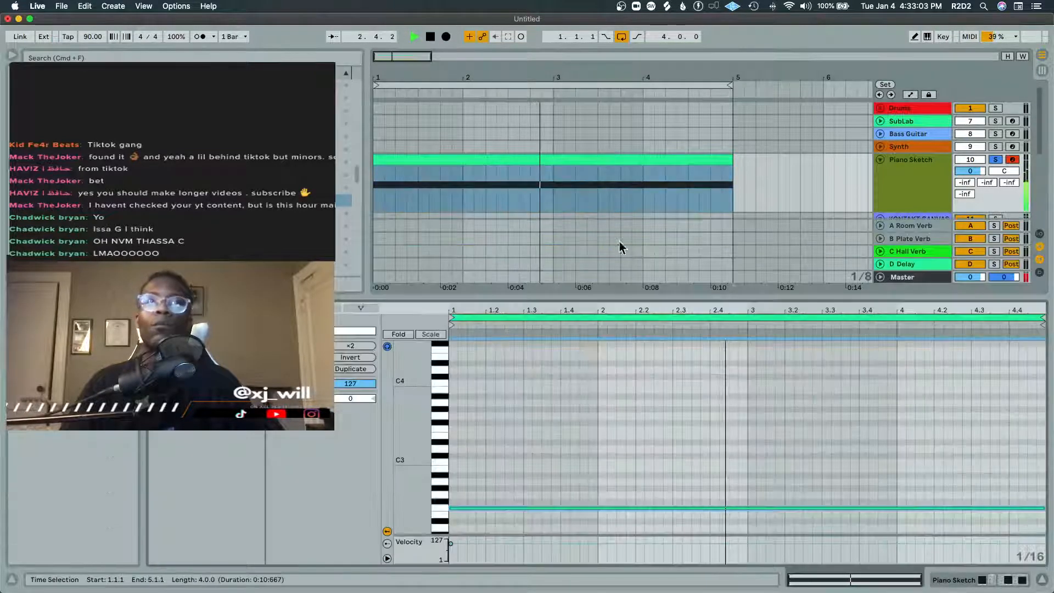
pyautogui.hotkey('shift', 'Tab')
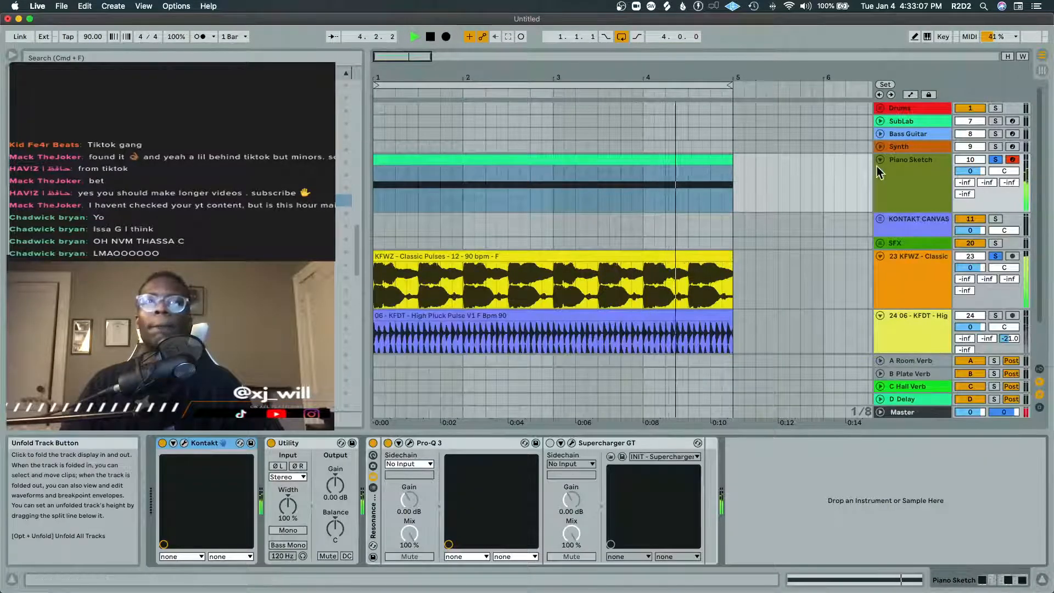
pyautogui.press('space')
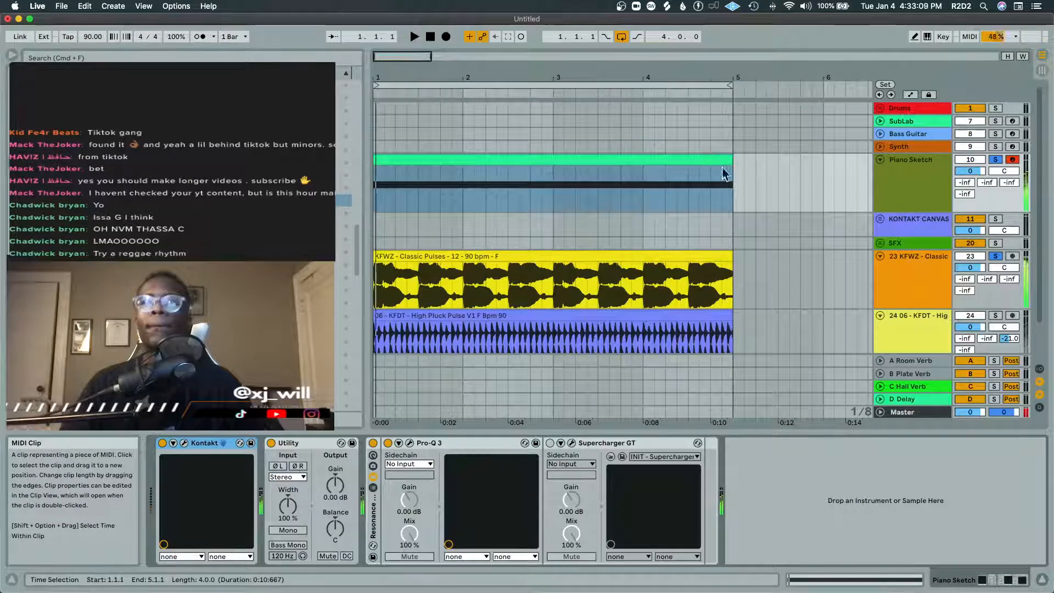
pyautogui.click(882, 160)
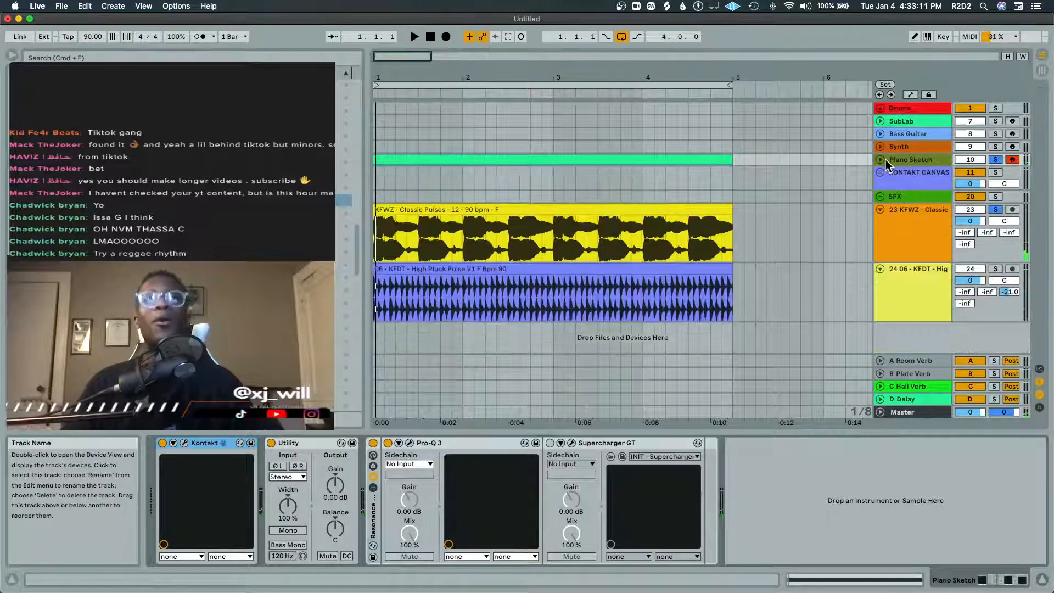
# Step: Unsolo the Piano Sketch and Classic Pulses tracks, and play all the pulse layers together
pyautogui.click(996, 159)
pyautogui.click(998, 209)
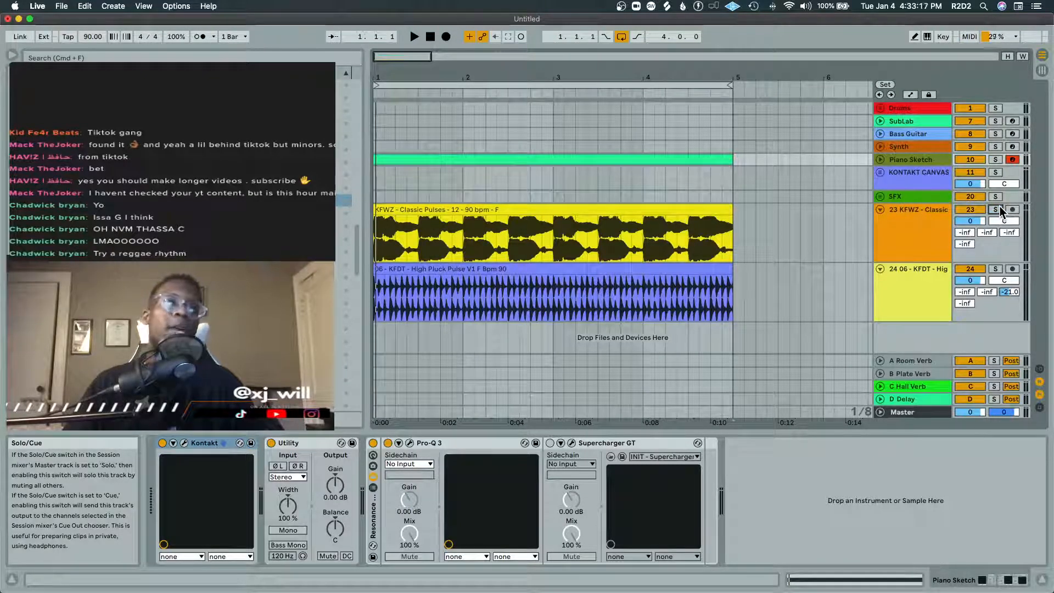
pyautogui.click(936, 234)
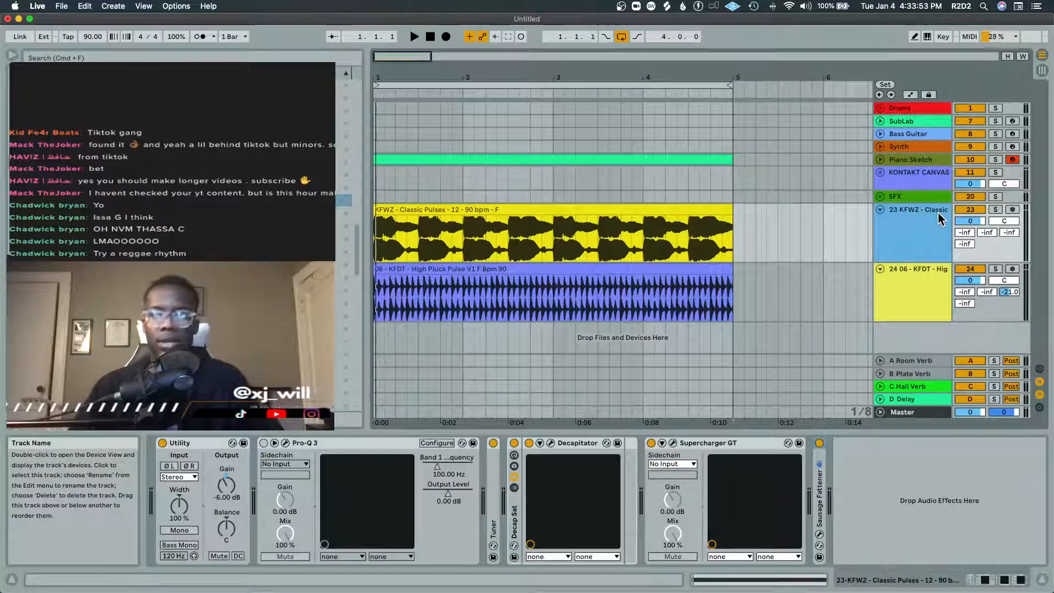
pyautogui.press('space')
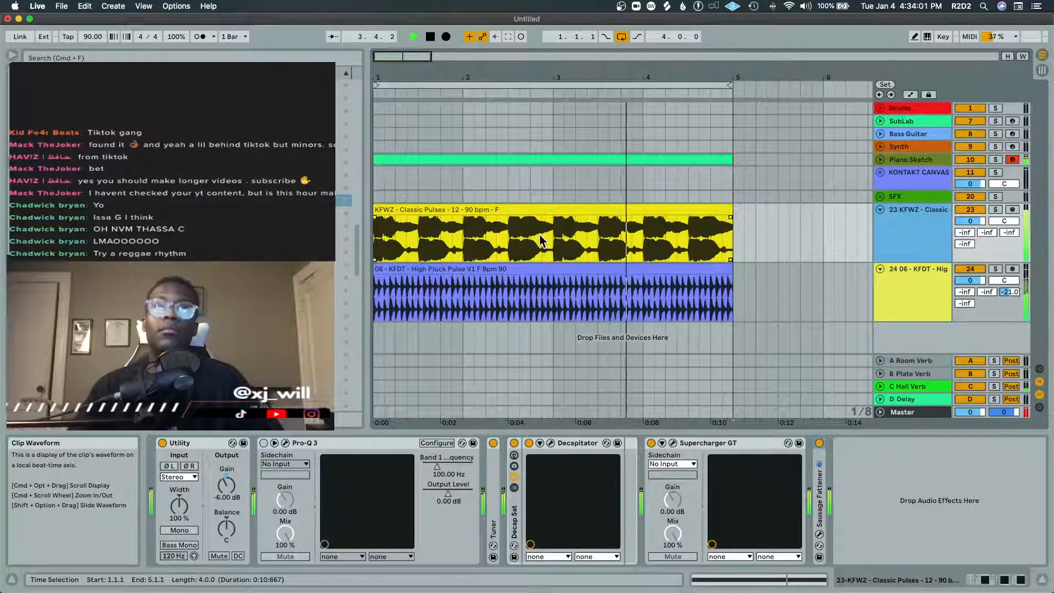
pyautogui.press('space')
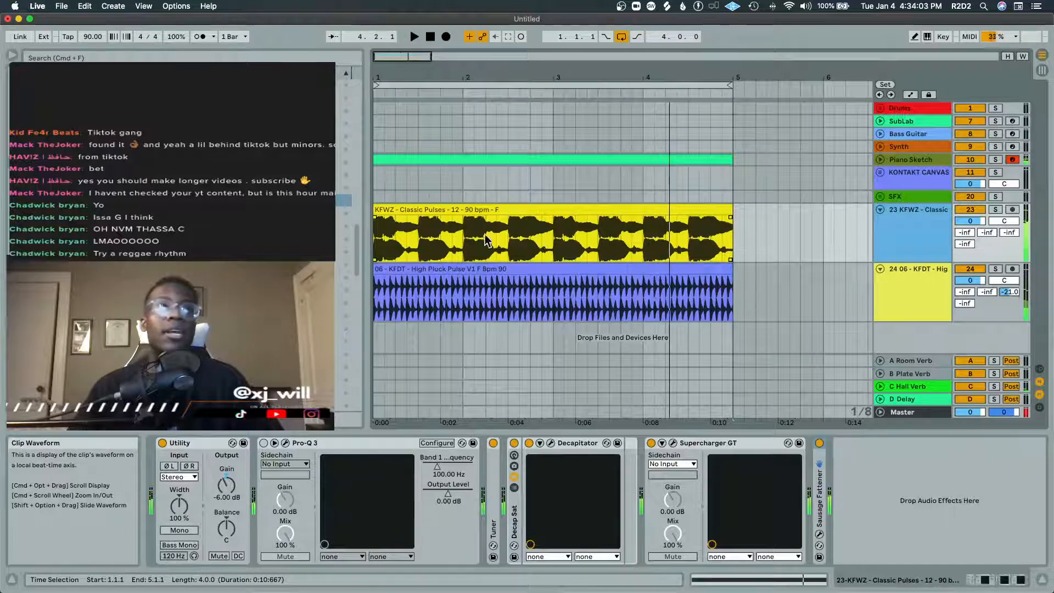
pyautogui.press('space')
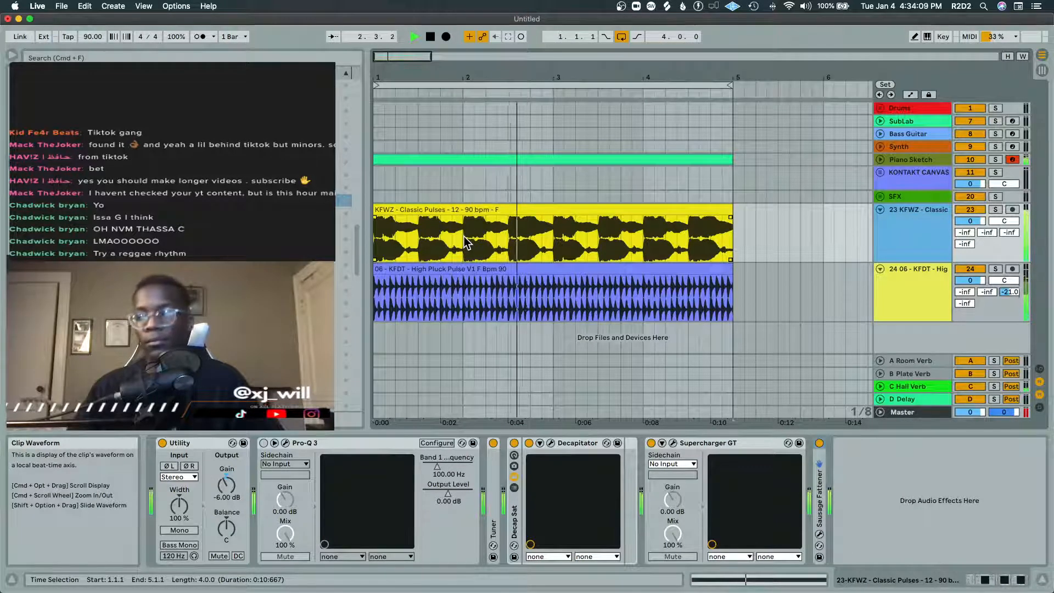
pyautogui.click(475, 274)
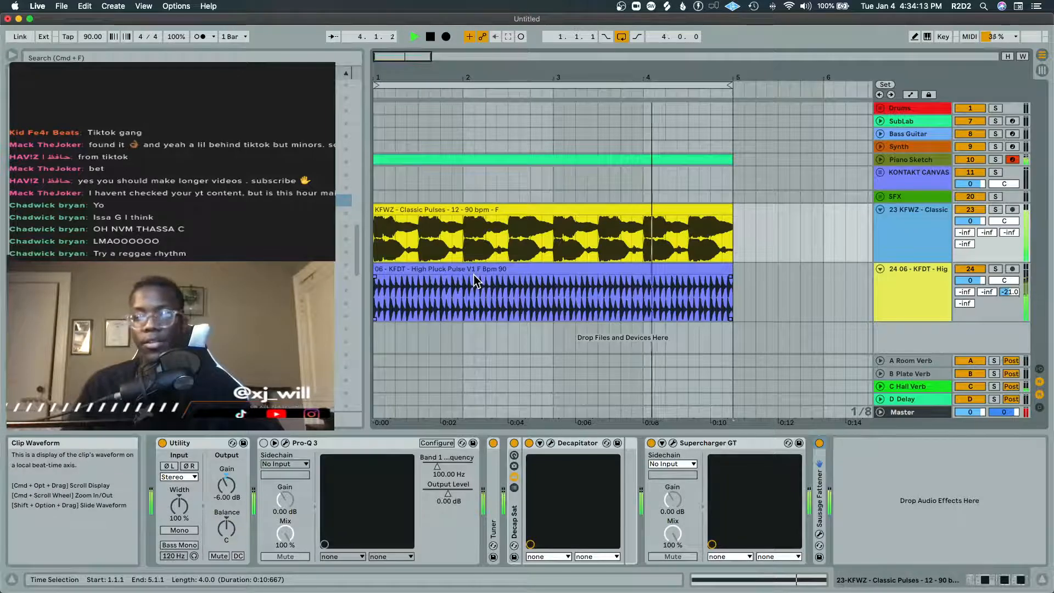
pyautogui.press('space')
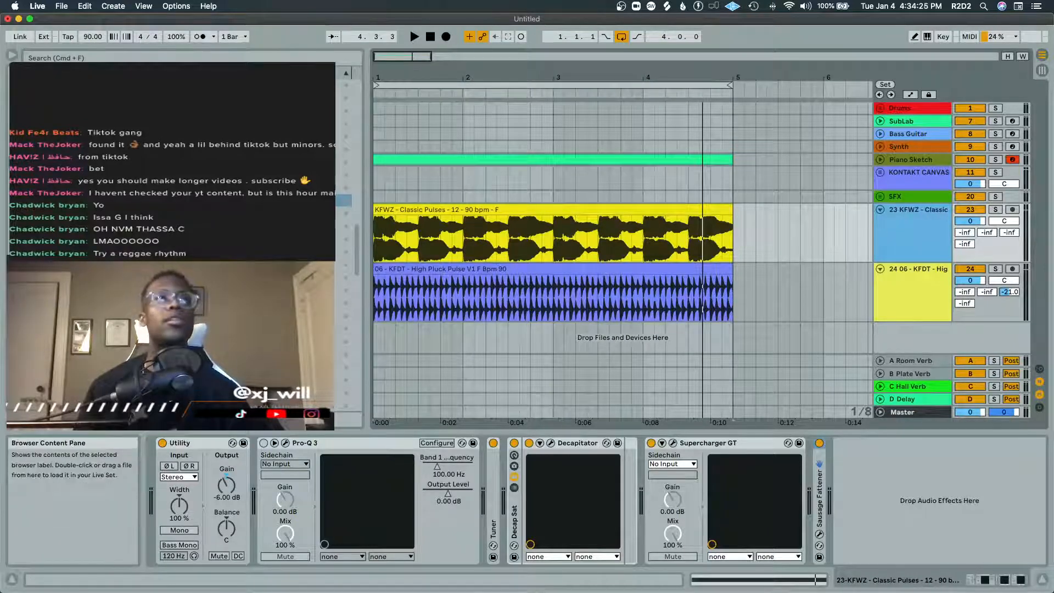
# Step: Solo the Classic Pulses track and add Beat Repeat at the end of its device chain
pyautogui.scroll(-5, 247, 236)
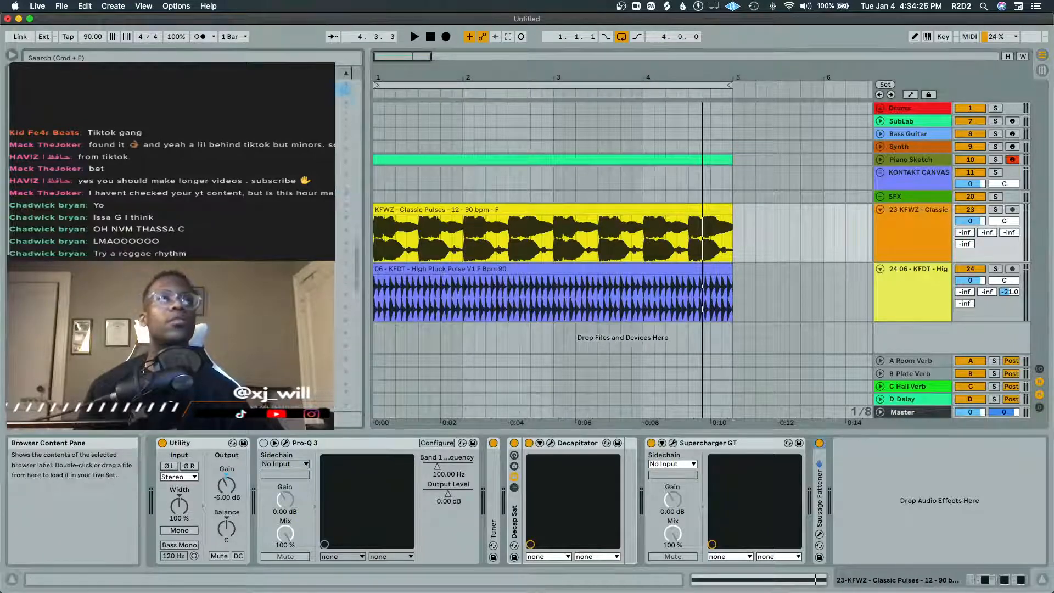
pyautogui.click(994, 211)
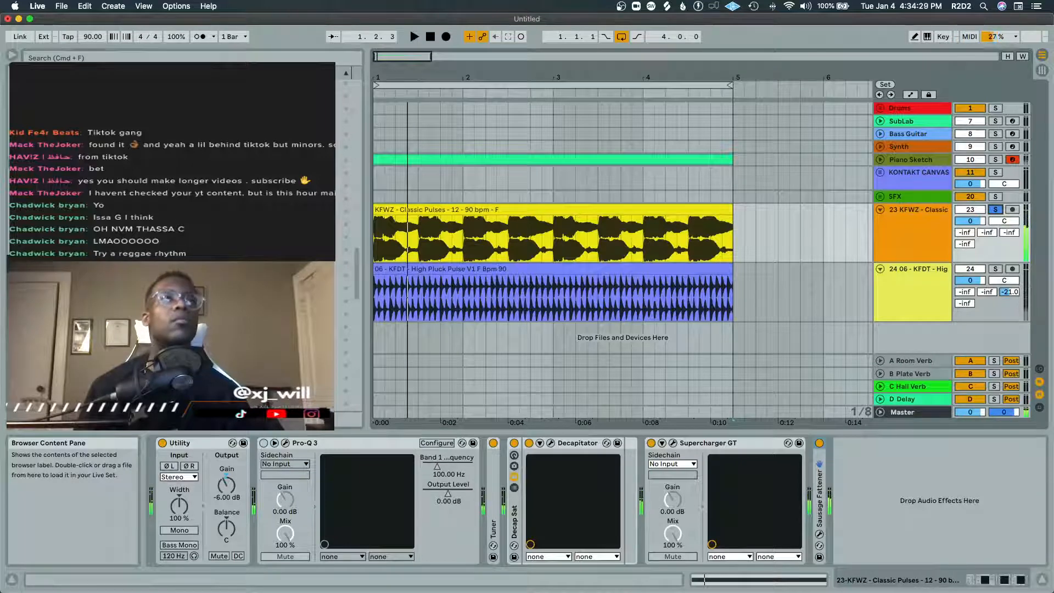
pyautogui.scroll(15, 247, 236)
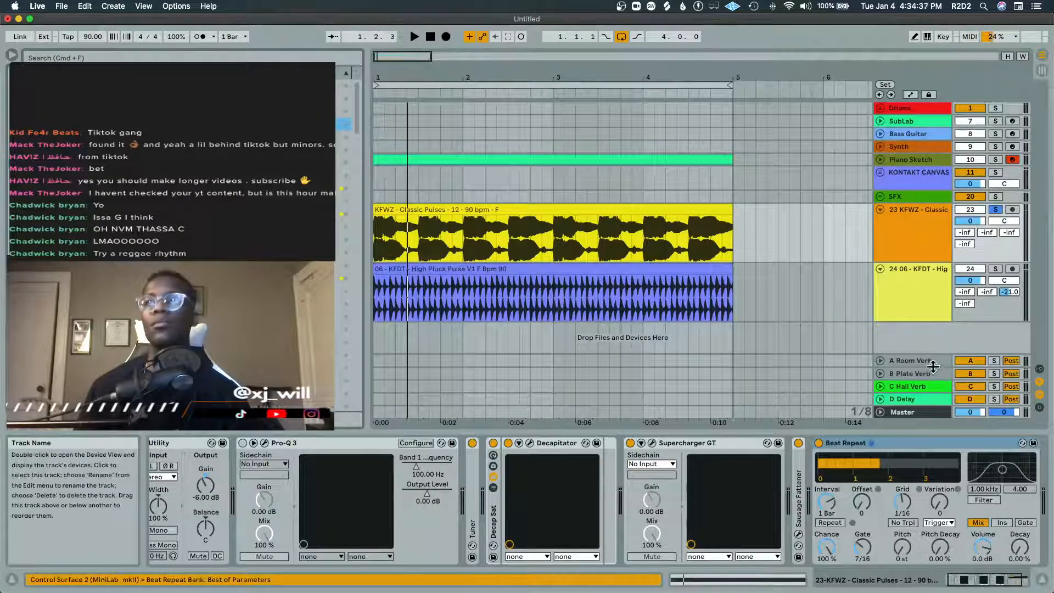
# Step: Set Beat Repeat to Insert mode with a variation of 4 and a 1/4 grid, and audition it
pyautogui.press('space')
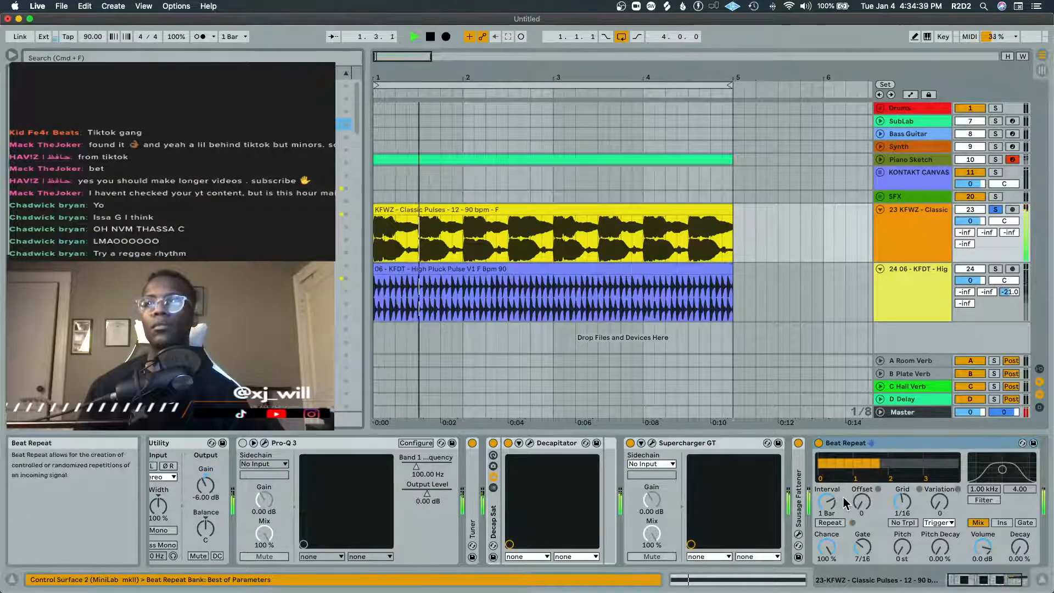
pyautogui.click(1002, 523)
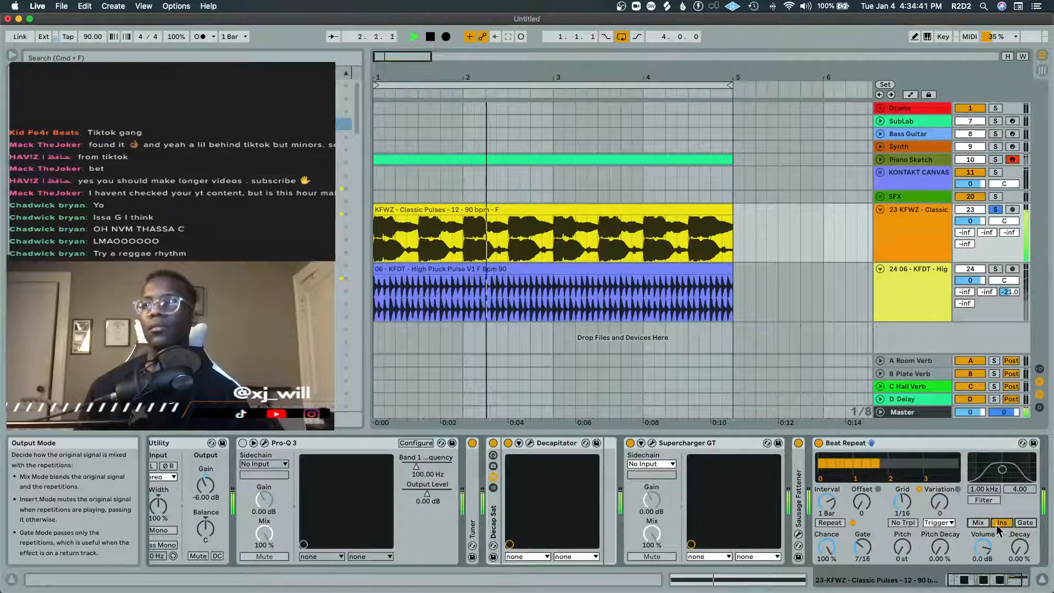
pyautogui.press('space')
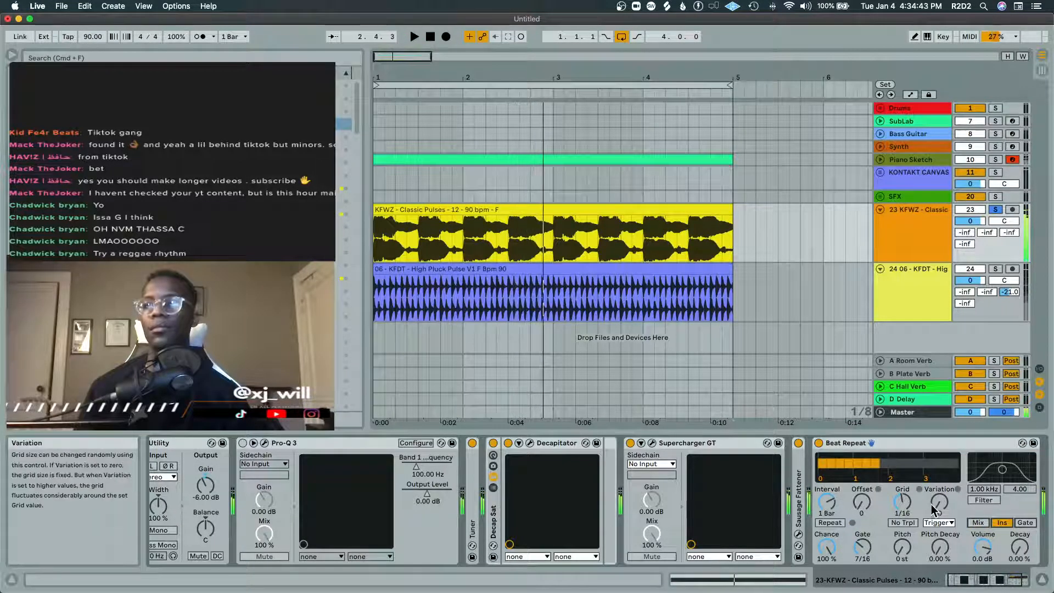
pyautogui.moveTo(939, 503); pyautogui.dragTo(940, 450)
pyautogui.moveTo(903, 502); pyautogui.dragTo(903, 494)
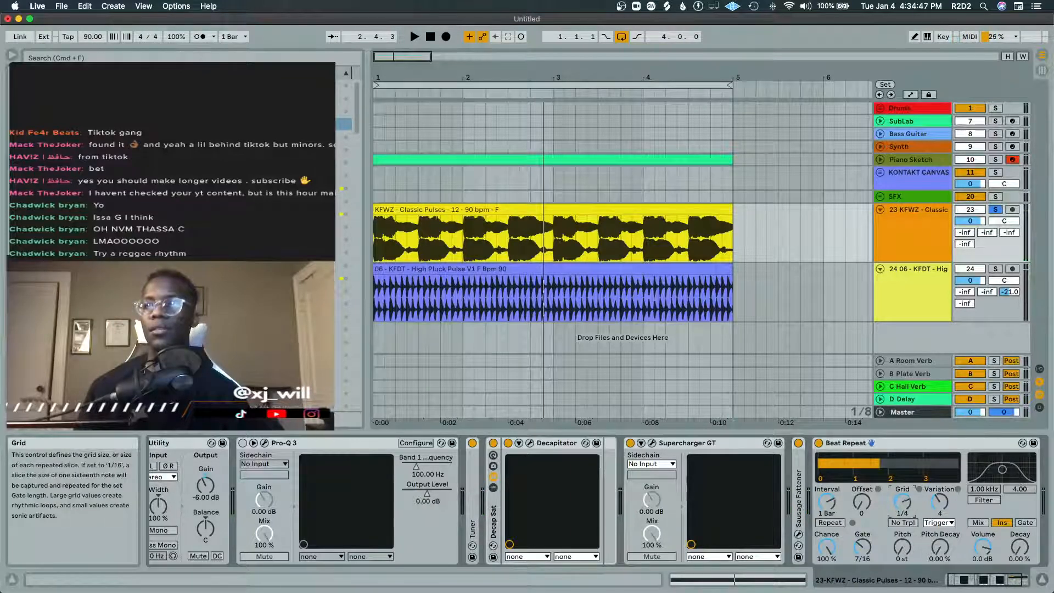
pyautogui.press('space')
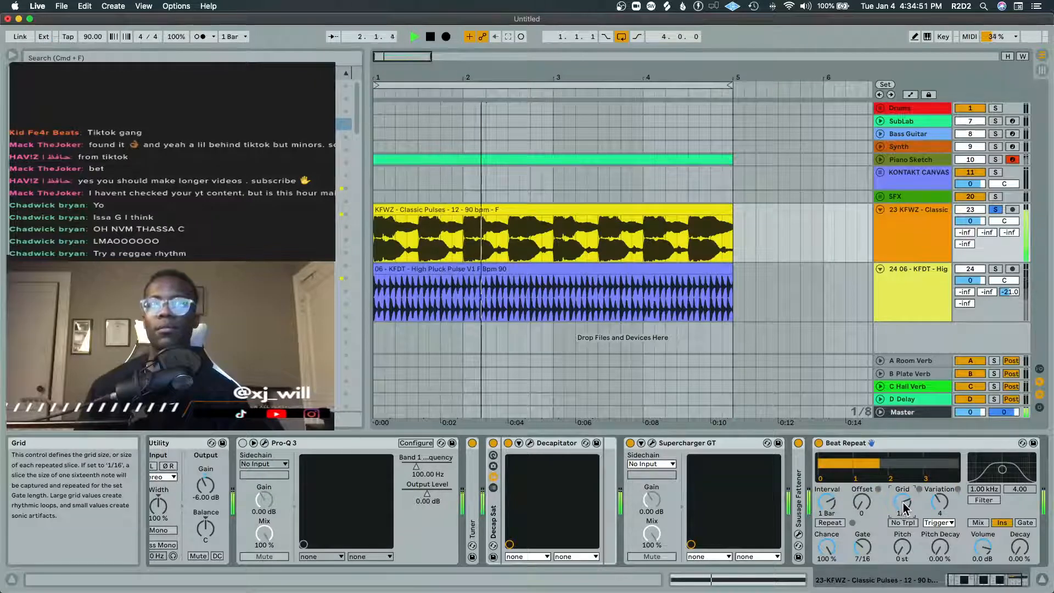
pyautogui.press('space')
# Step: Set Beat Repeat's interval to 1/4 and its grid to 1/8 while auditioning the Classic Pulses track
pyautogui.moveTo(828, 504); pyautogui.dragTo(828, 517)
pyautogui.press('space')
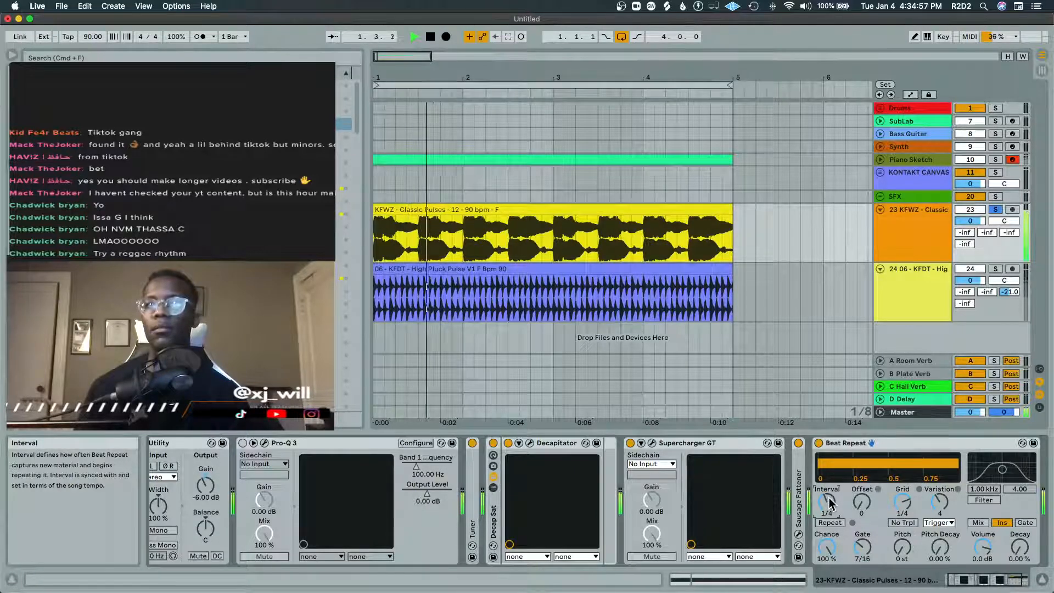
pyautogui.moveTo(910, 506); pyautogui.dragTo(910, 511)
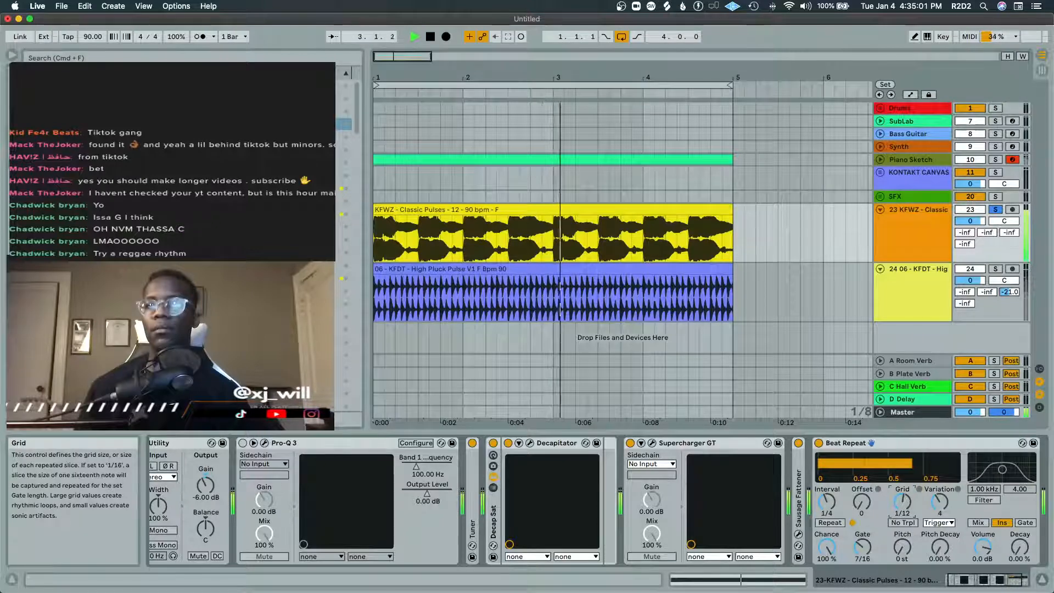
pyautogui.moveTo(908, 504); pyautogui.dragTo(908, 494)
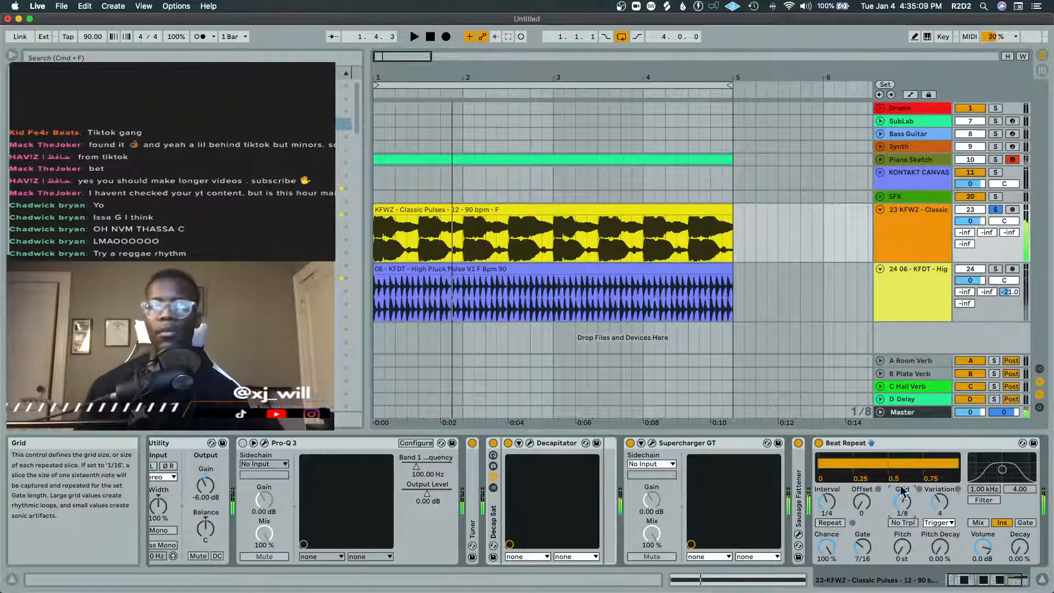
pyautogui.press('space')
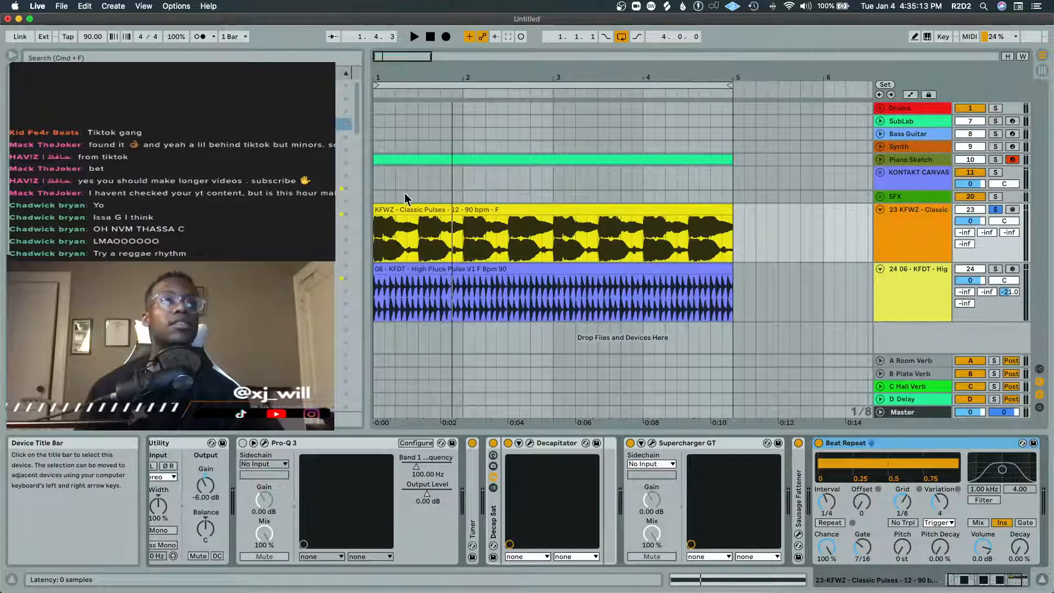
# Step: Delete Beat Repeat from the Classic Pulses track, unsolo the track and play all layers again
pyautogui.press('Delete')
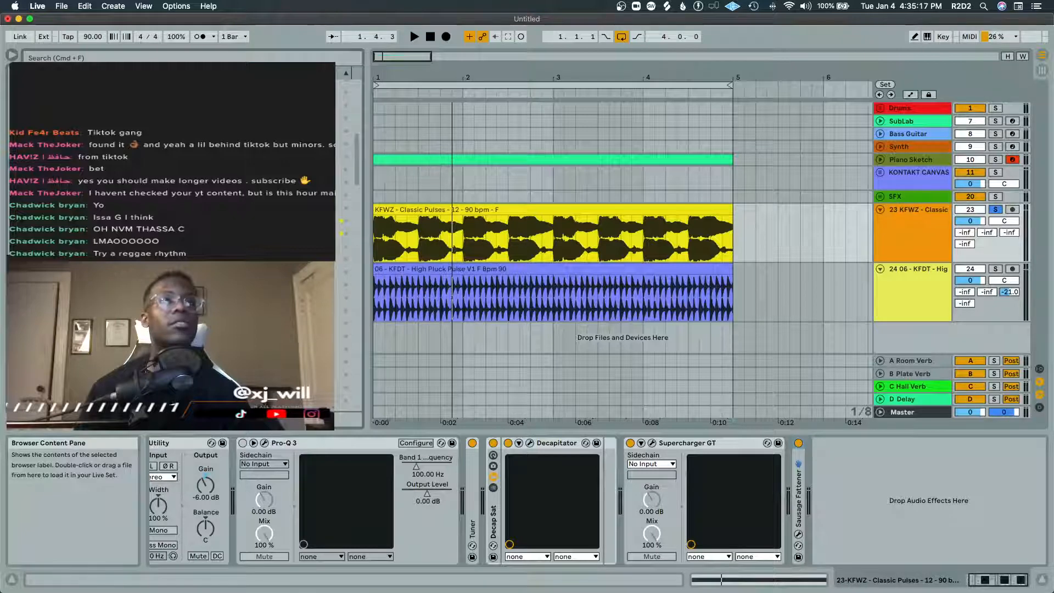
pyautogui.click(996, 210)
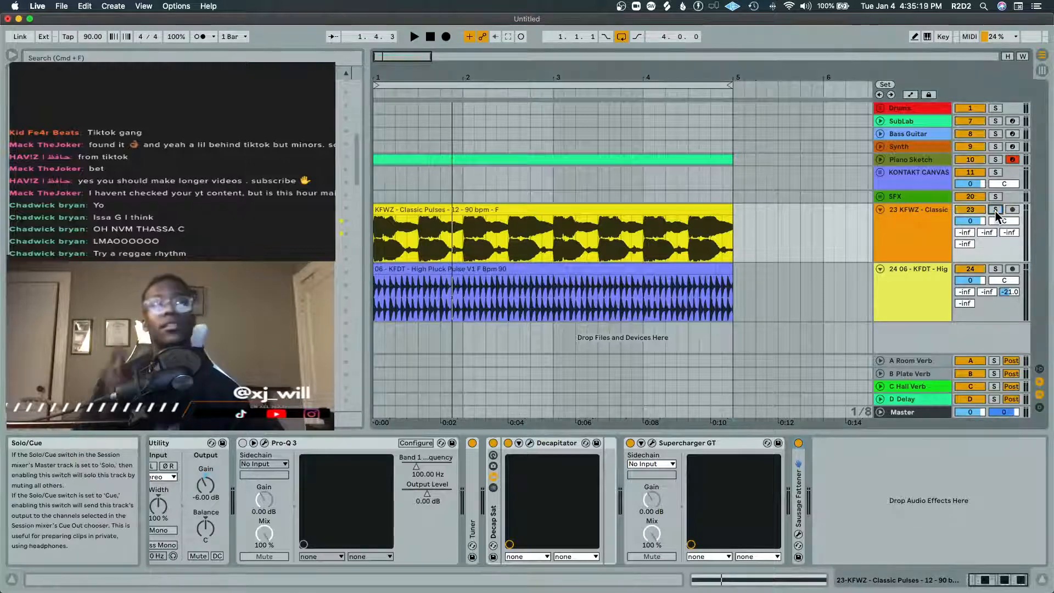
pyautogui.press('space')
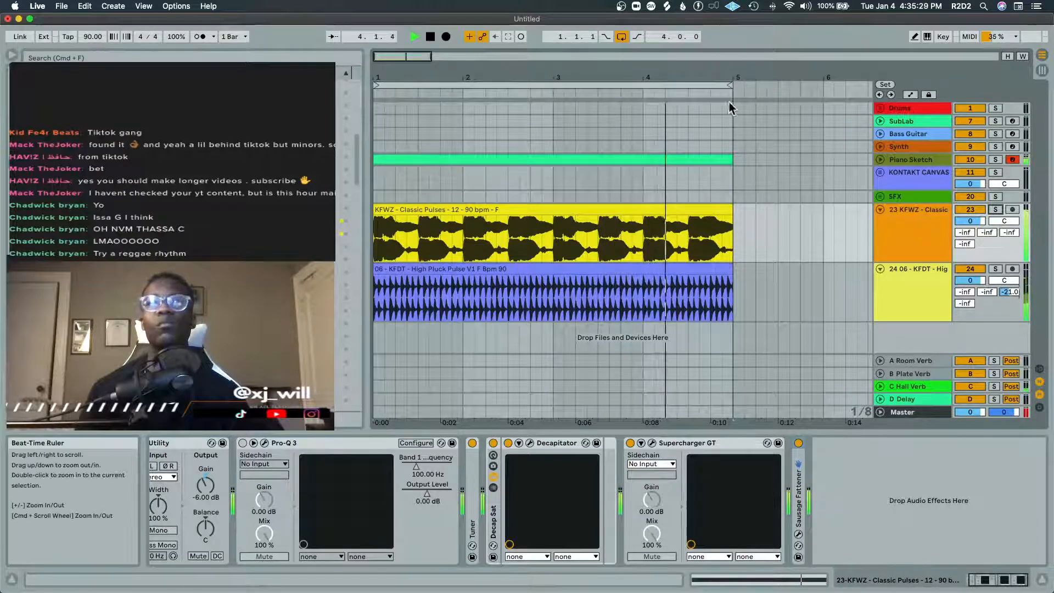
pyautogui.press('space')
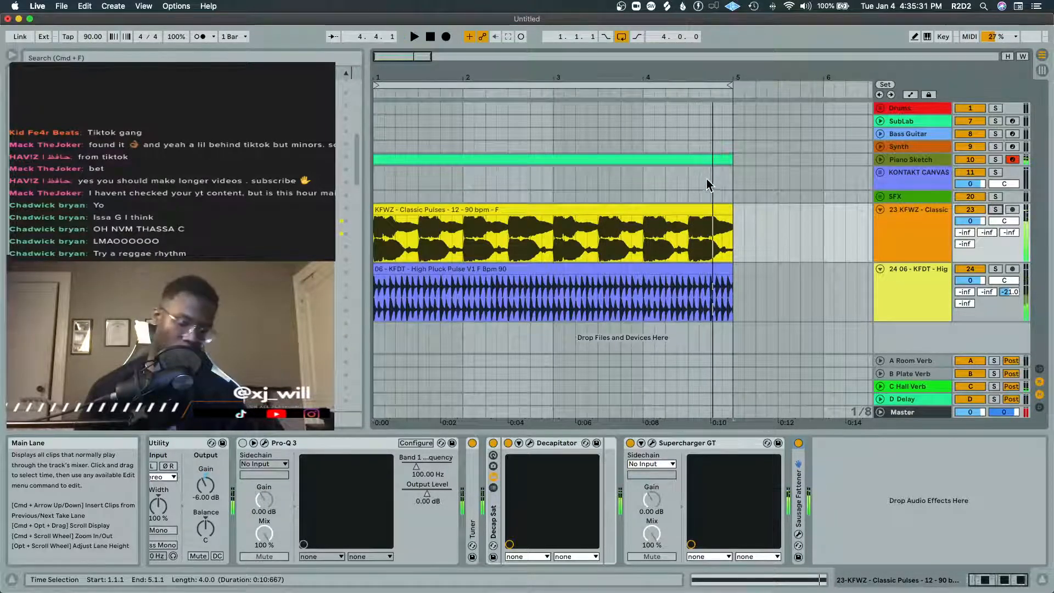
# Step: Fold the Classic Pulses track, and start saving the Live Set with Scratch Trailer Sound FX as its location
pyautogui.click(880, 210)
pyautogui.click(61, 6)
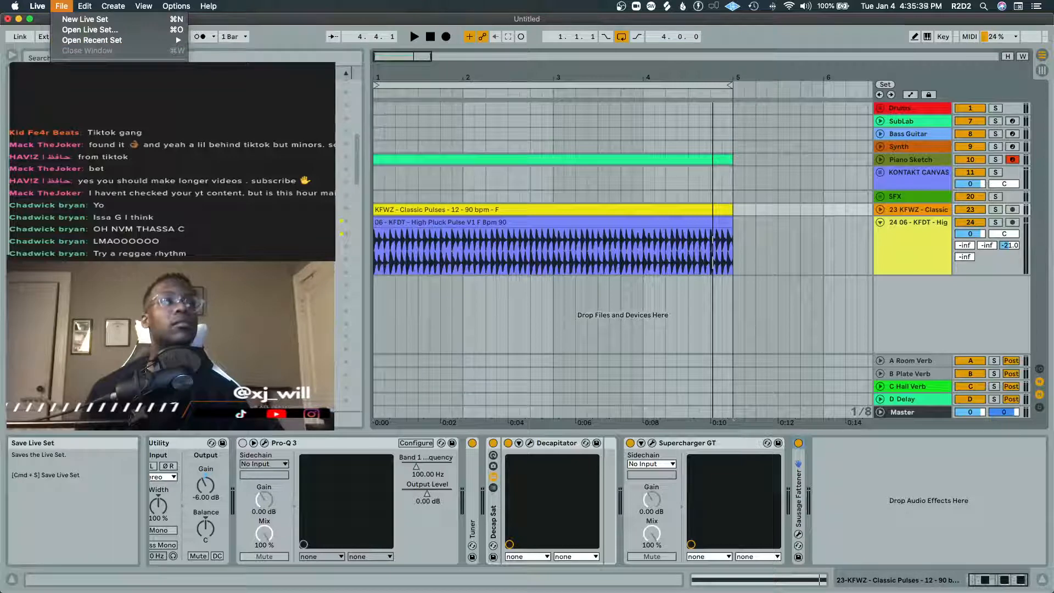
pyautogui.click(82, 102)
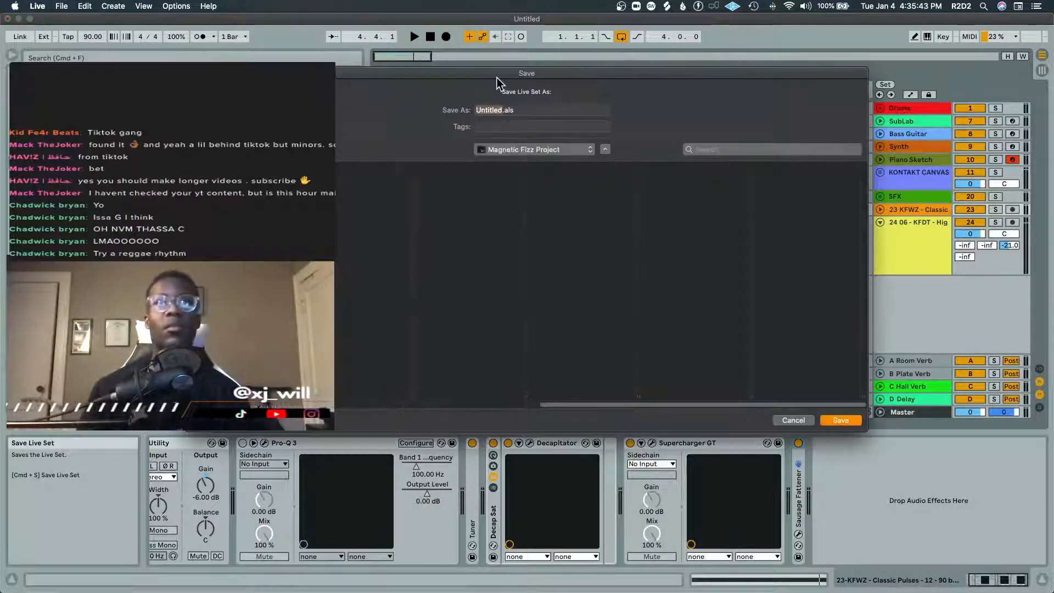
pyautogui.click(519, 150)
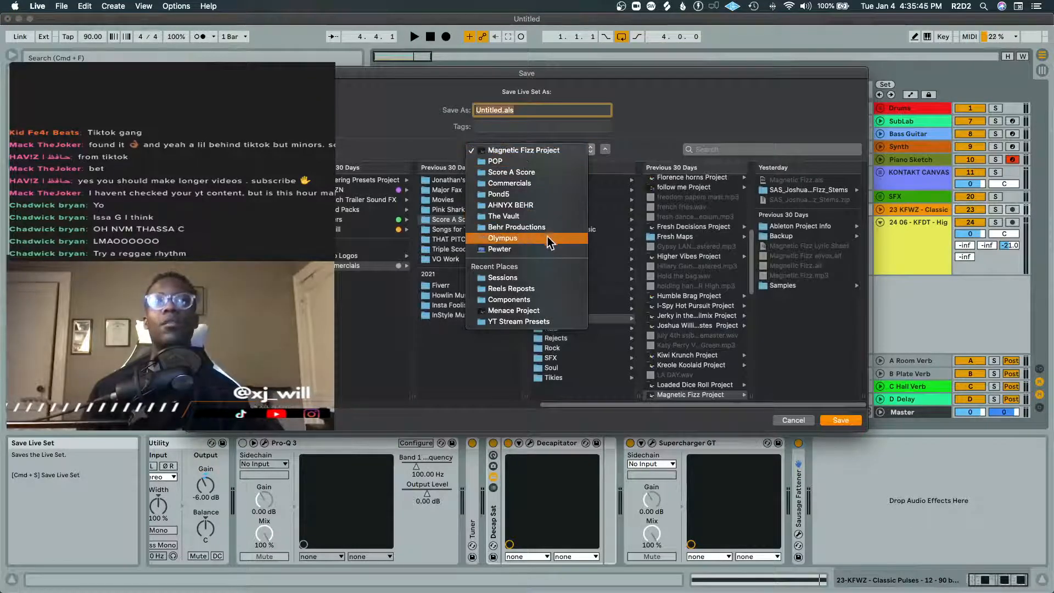
pyautogui.click(548, 173)
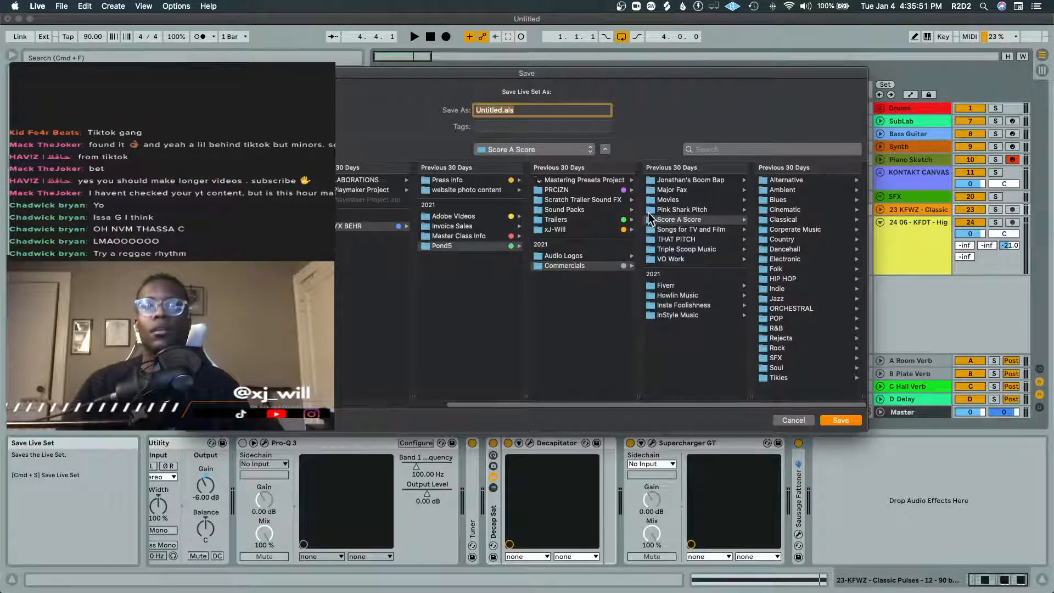
pyautogui.click(573, 201)
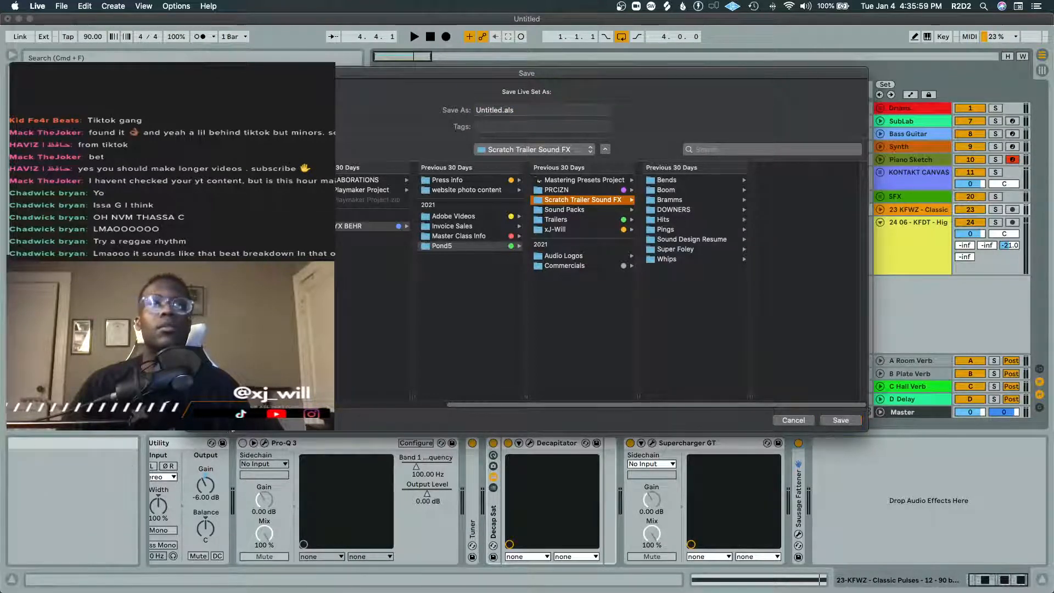
# Step: Create a new folder named Pulses inside Scratch Trailer Sound FX
pyautogui.press('shift+super+n')
pyautogui.write('Pu')
pyautogui.write('lsea')
pyautogui.press('BackSpace')
pyautogui.write('s')
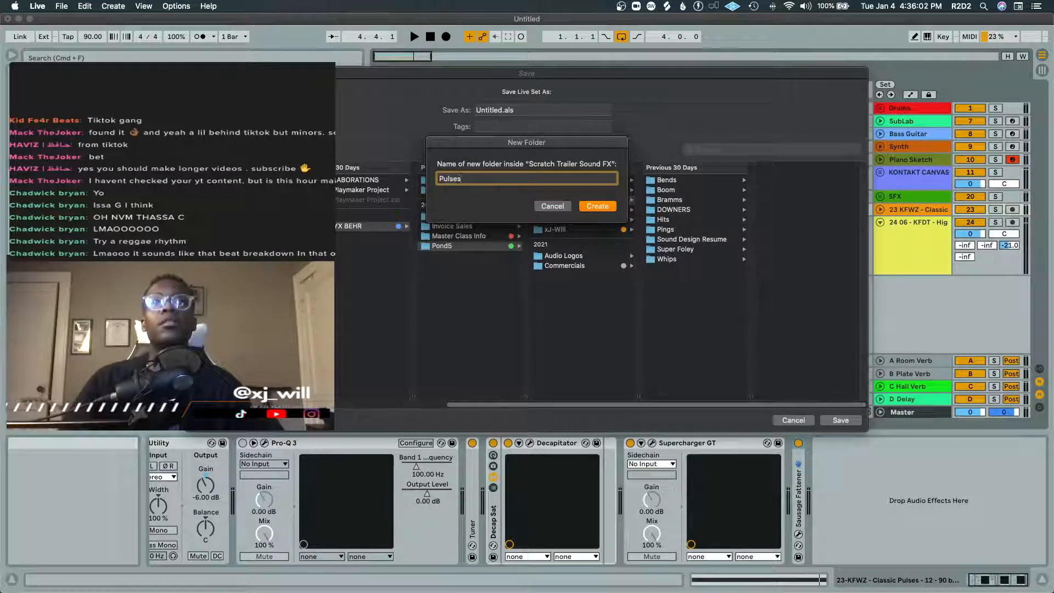
pyautogui.click(601, 209)
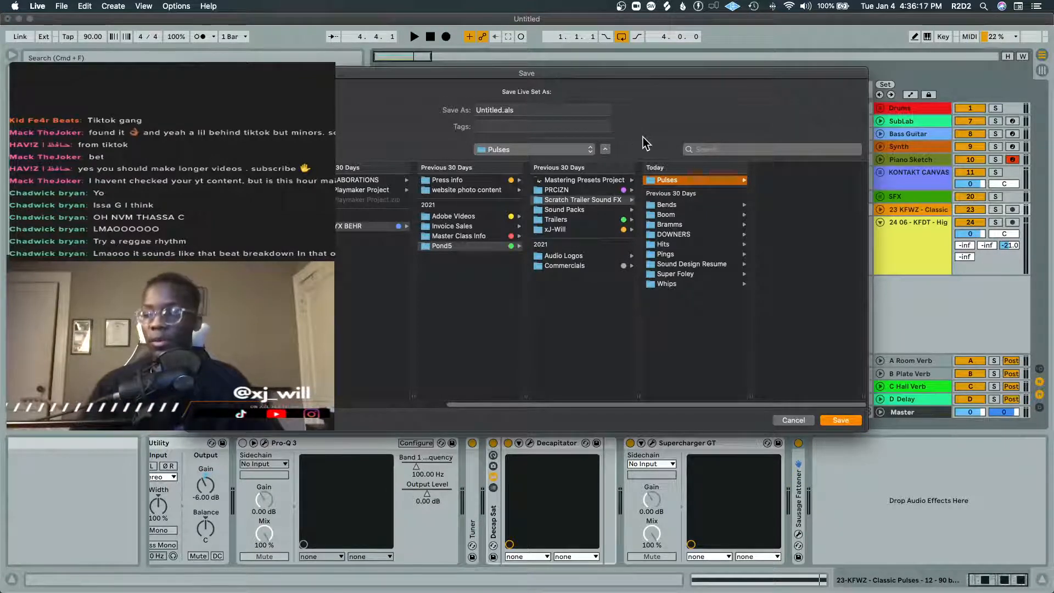
# Step: Name the Live Set Groove South and save it in the Pulses folder
pyautogui.doubleClick(497, 112)
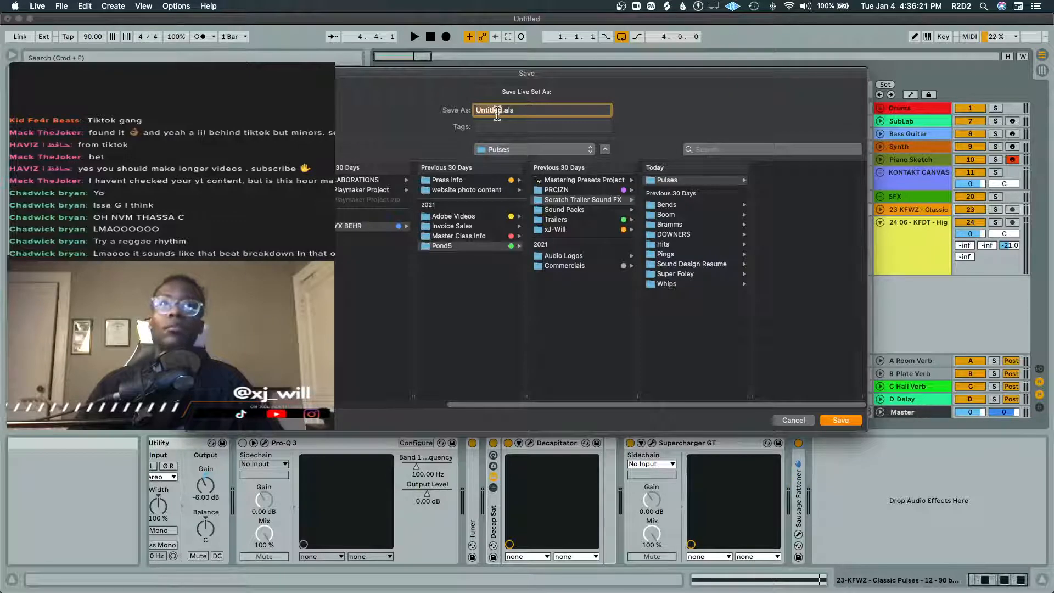
pyautogui.press('BackSpace')
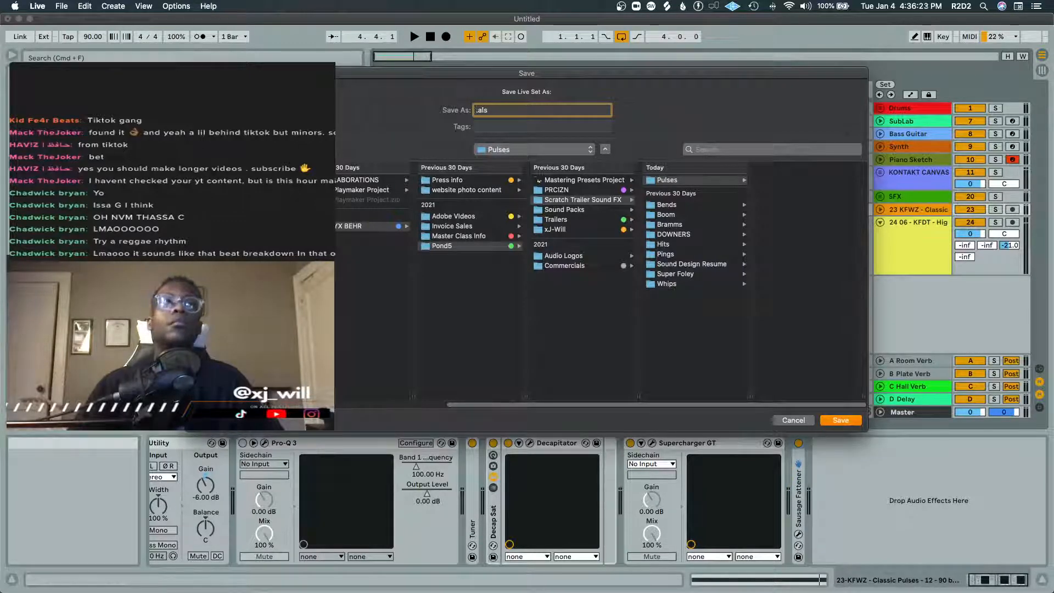
pyautogui.write('Groove')
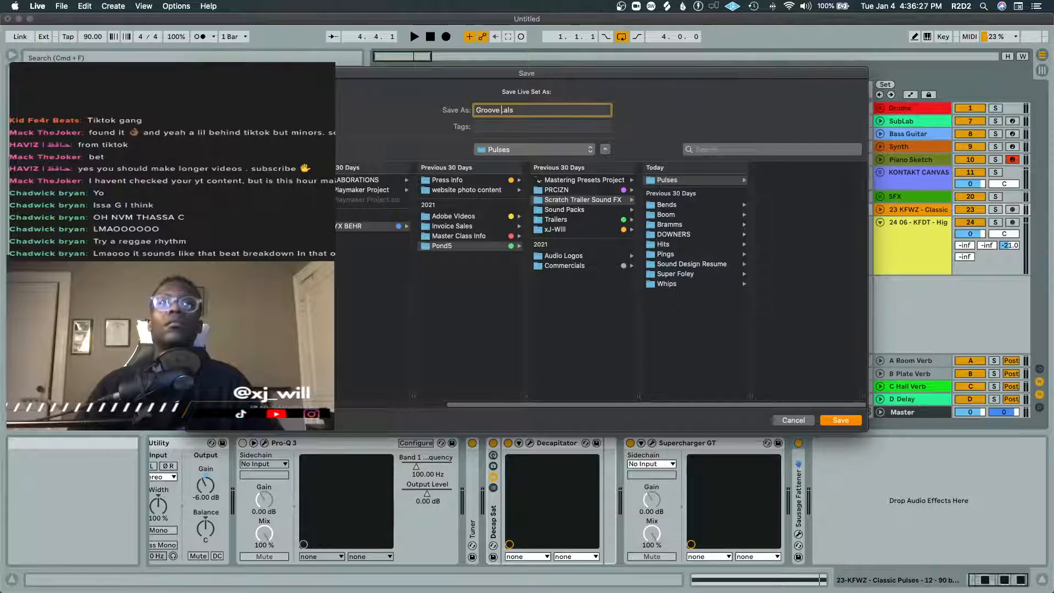
pyautogui.write(' South')
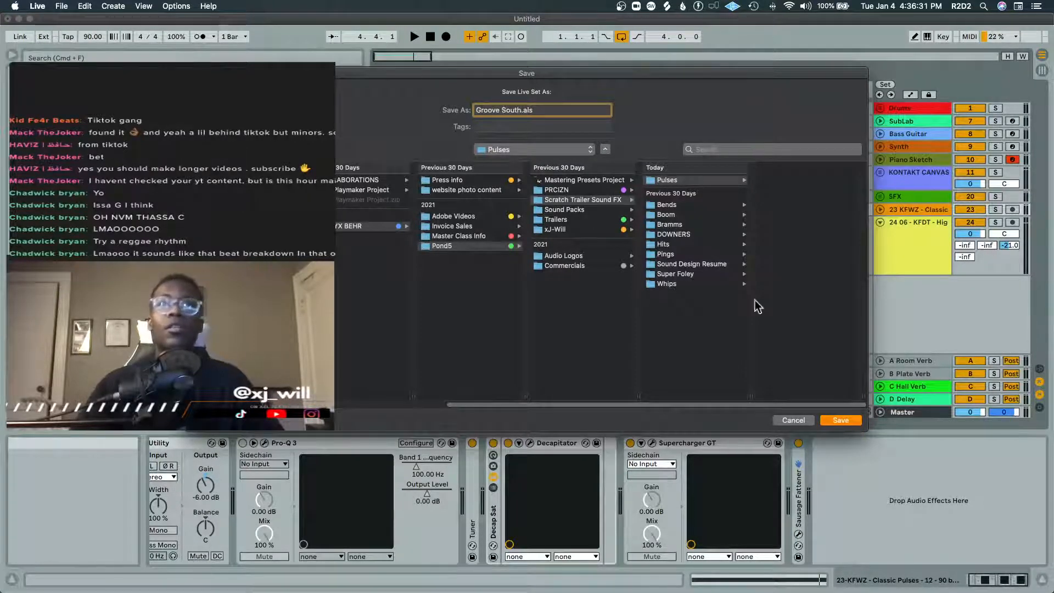
pyautogui.click(841, 421)
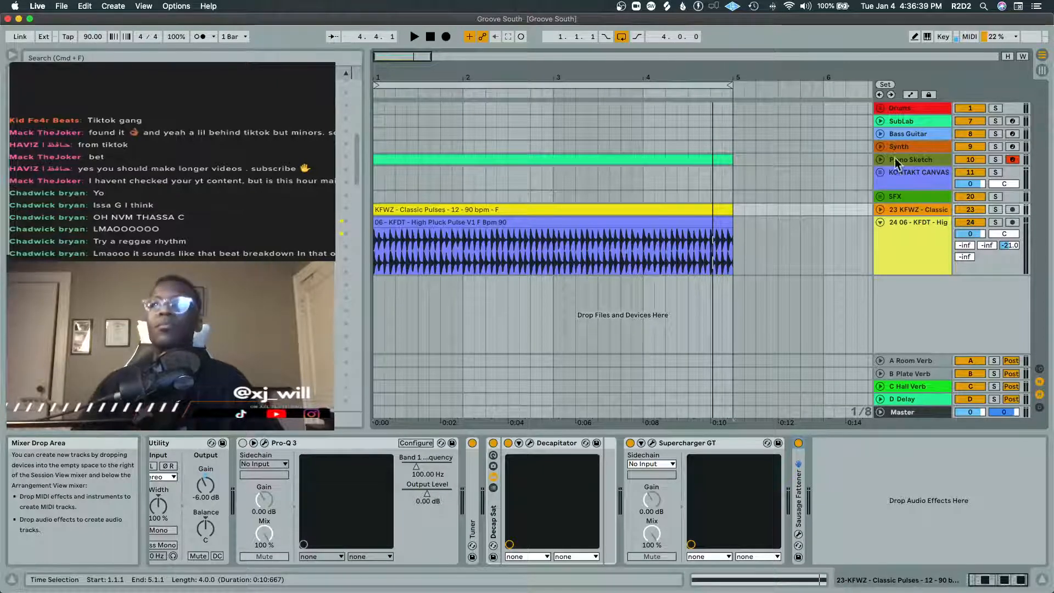
# Step: Create a new Live Set from the default template
pyautogui.click(62, 6)
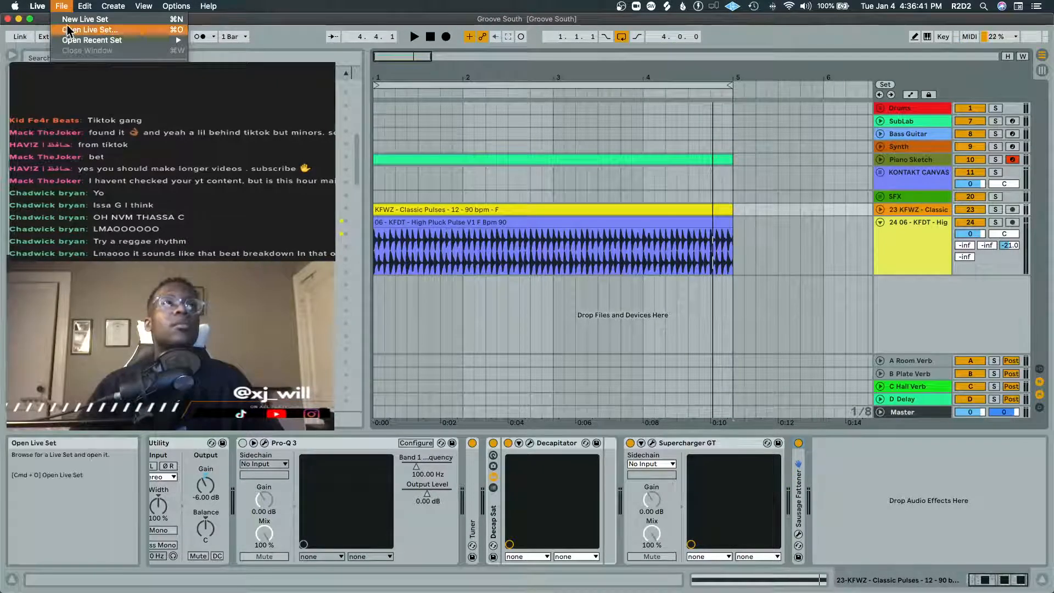
pyautogui.click(70, 22)
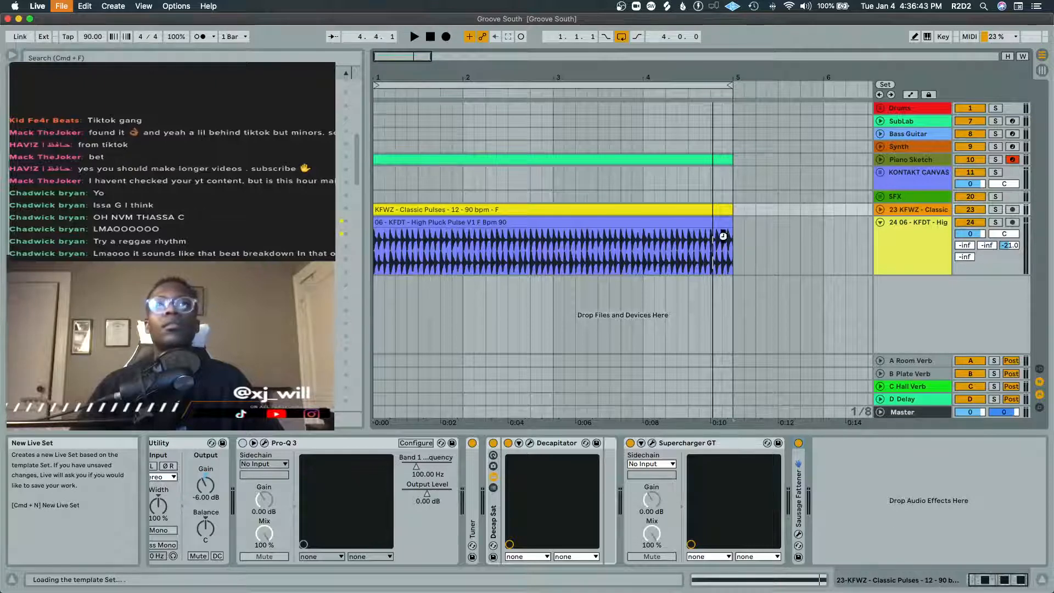
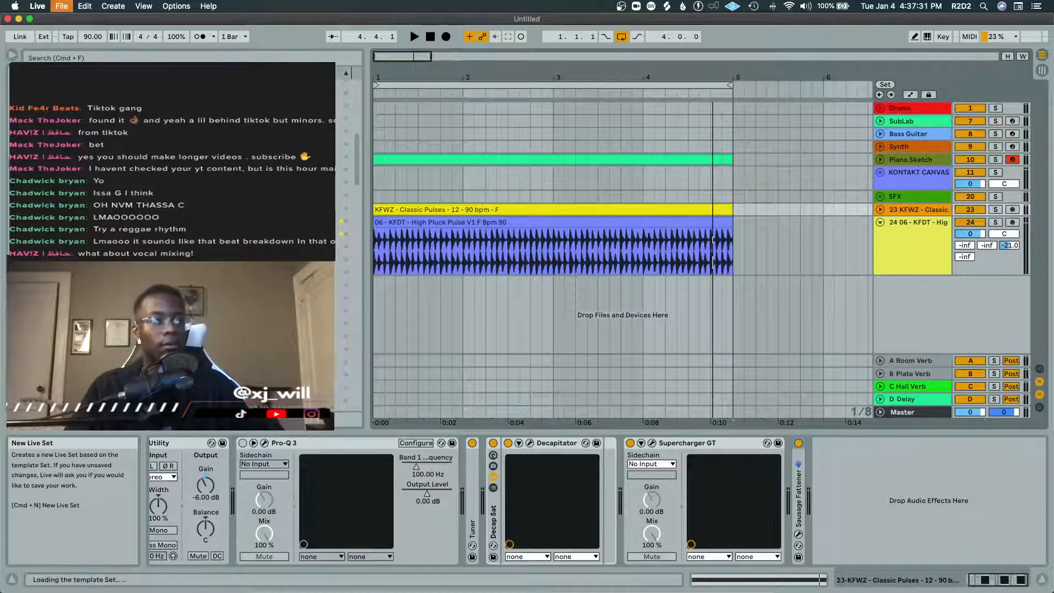
pyautogui.press('super+Tab')
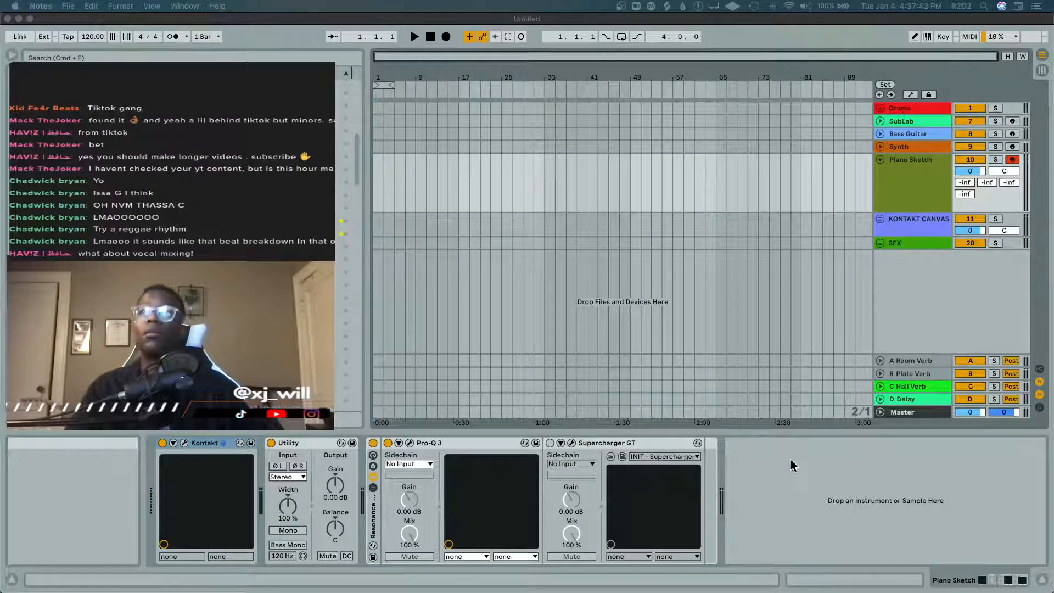
# Step: Select and unfold the Synth track, and open its Serum plug-in window over the arrangement
pyautogui.click(944, 146)
pyautogui.click(943, 147)
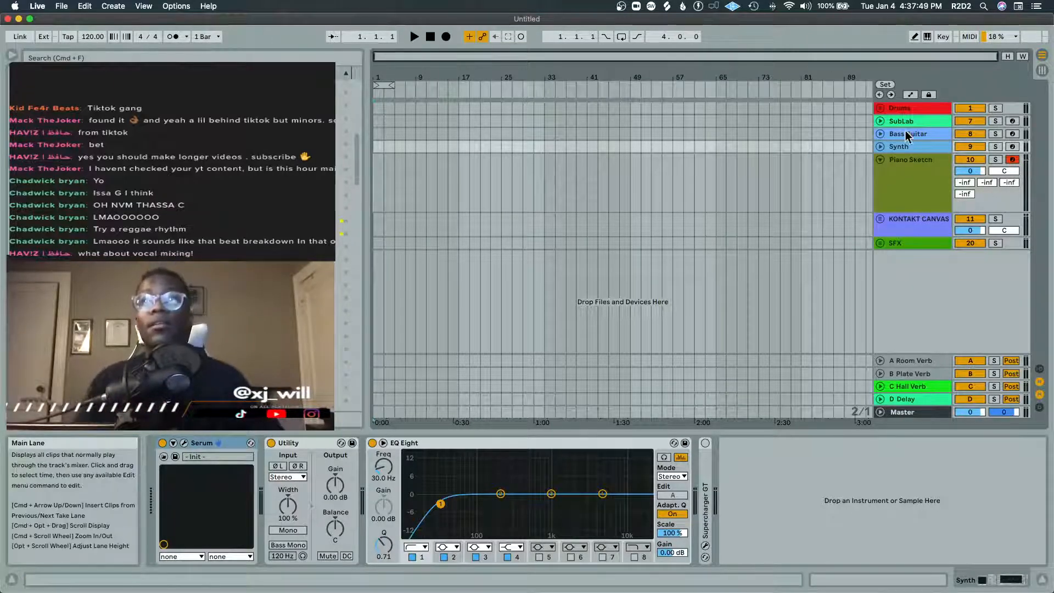
pyautogui.click(881, 147)
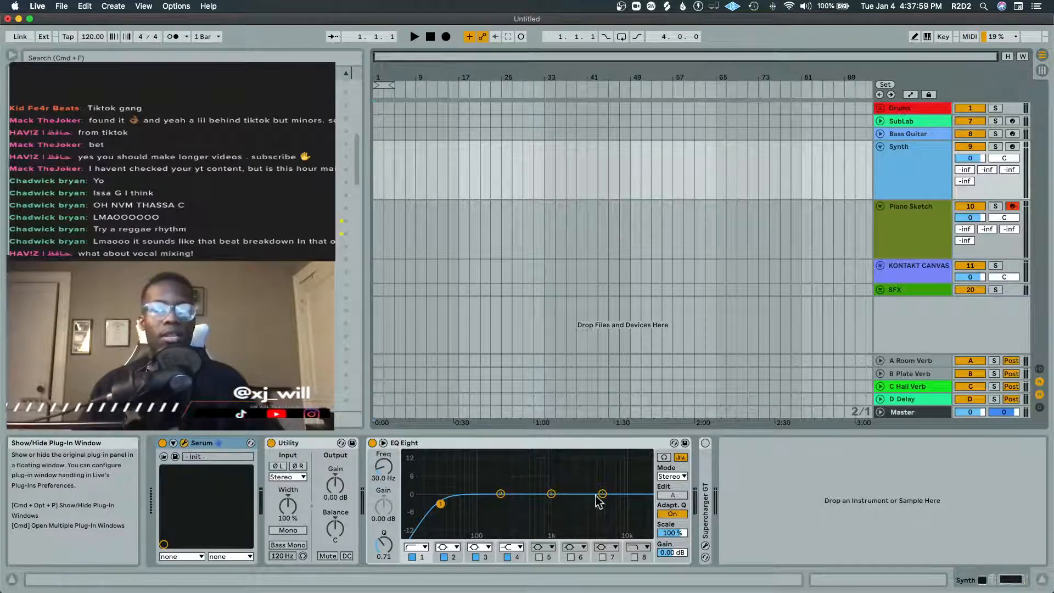
pyautogui.moveTo(437, 285); pyautogui.dragTo(577, 73)
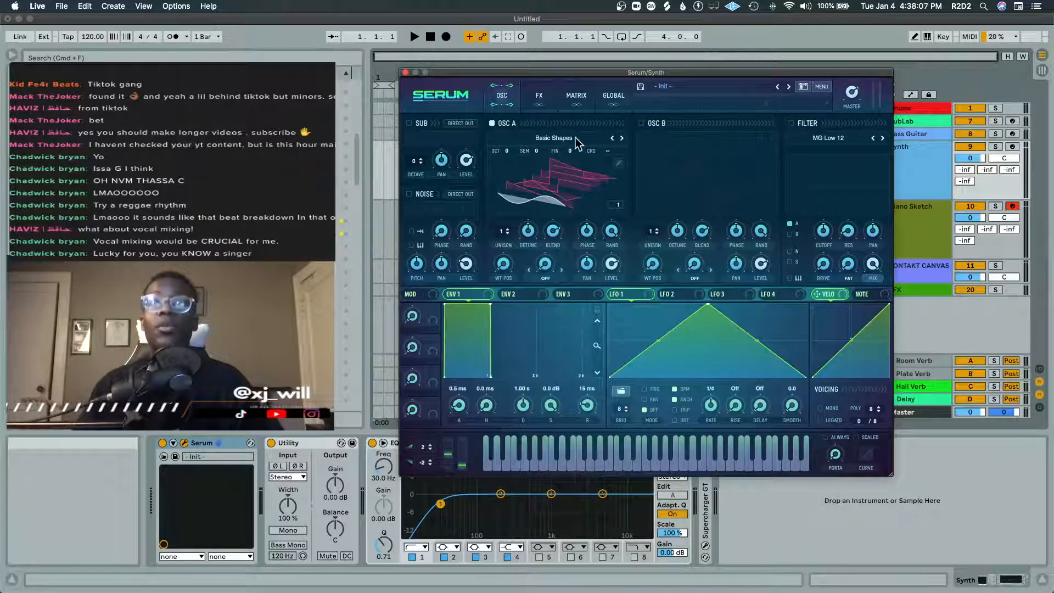
# Step: Load the DRO - Dark Sphere preset from Serum's Drones category and arm the Synth track
pyautogui.click(712, 87)
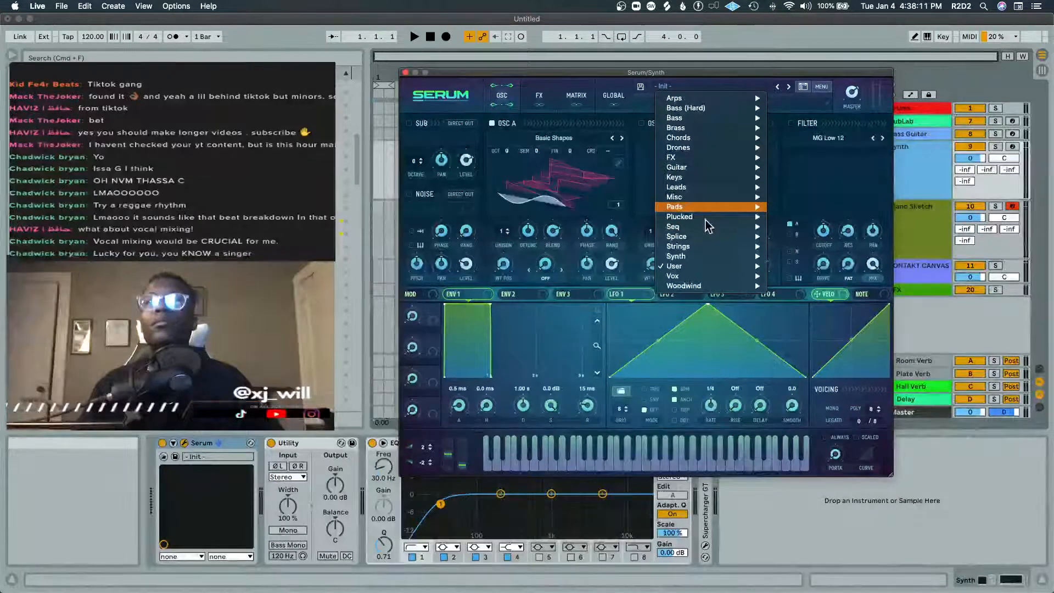
pyautogui.moveTo(703, 269)
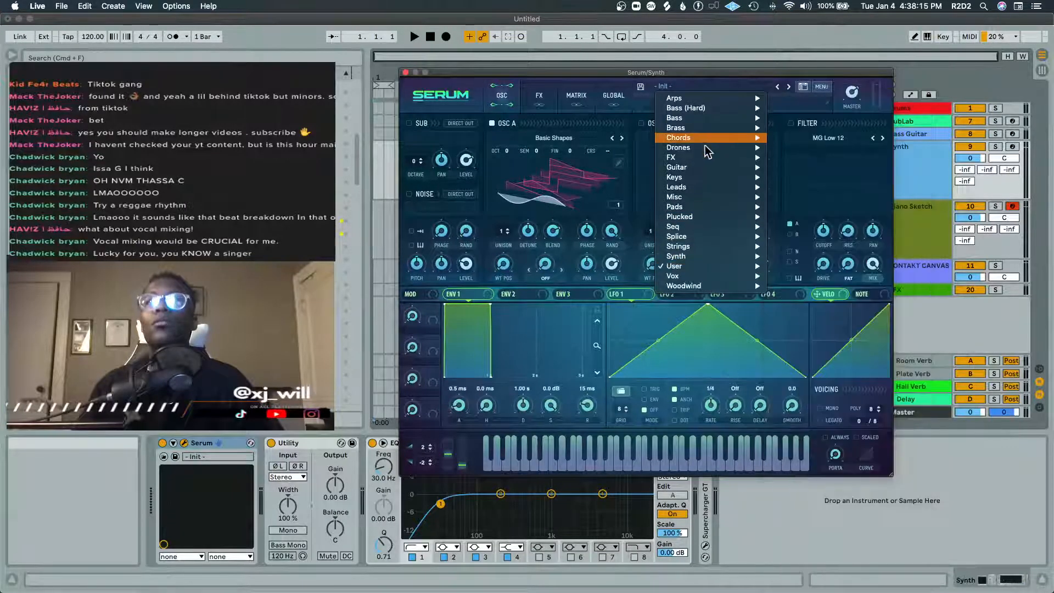
pyautogui.moveTo(706, 148)
pyautogui.click(820, 148)
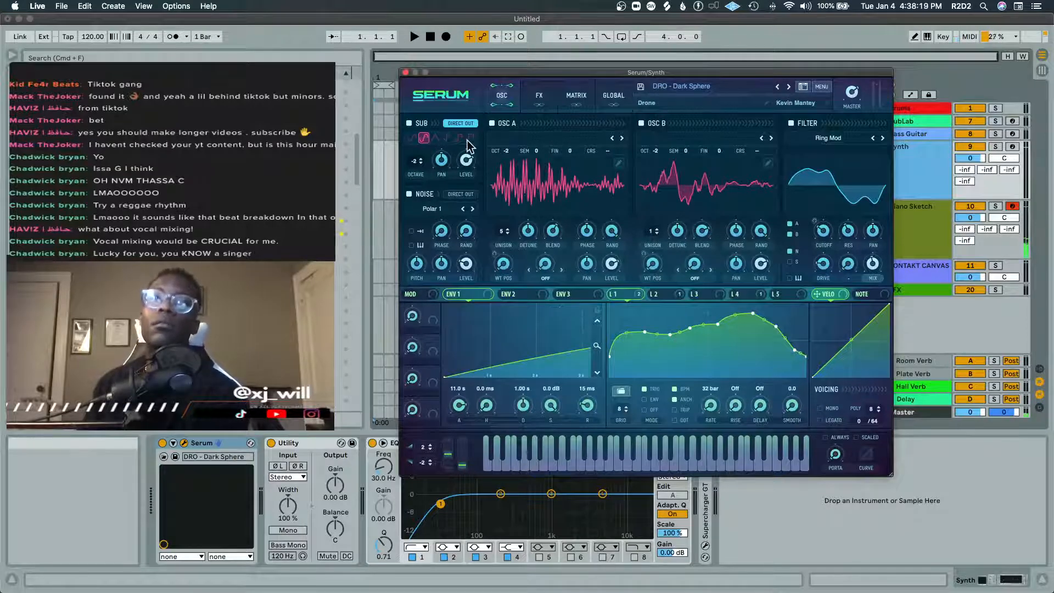
pyautogui.click(1017, 156)
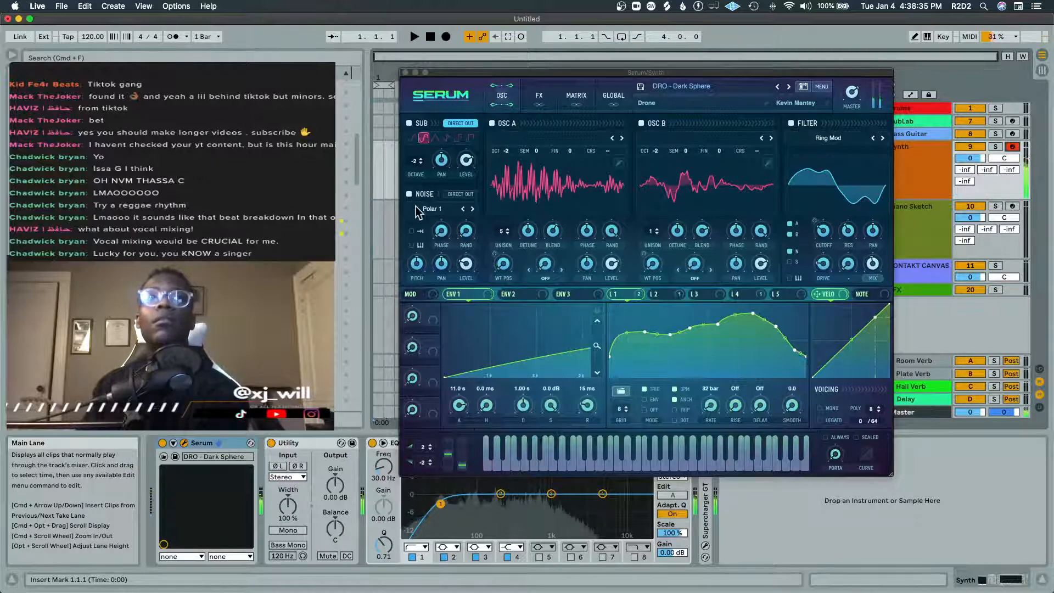
# Step: Adjust Serum's noise level and master volume, and set the sub oscillator's octave to -1
pyautogui.moveTo(466, 264); pyautogui.dragTo(466, 289)
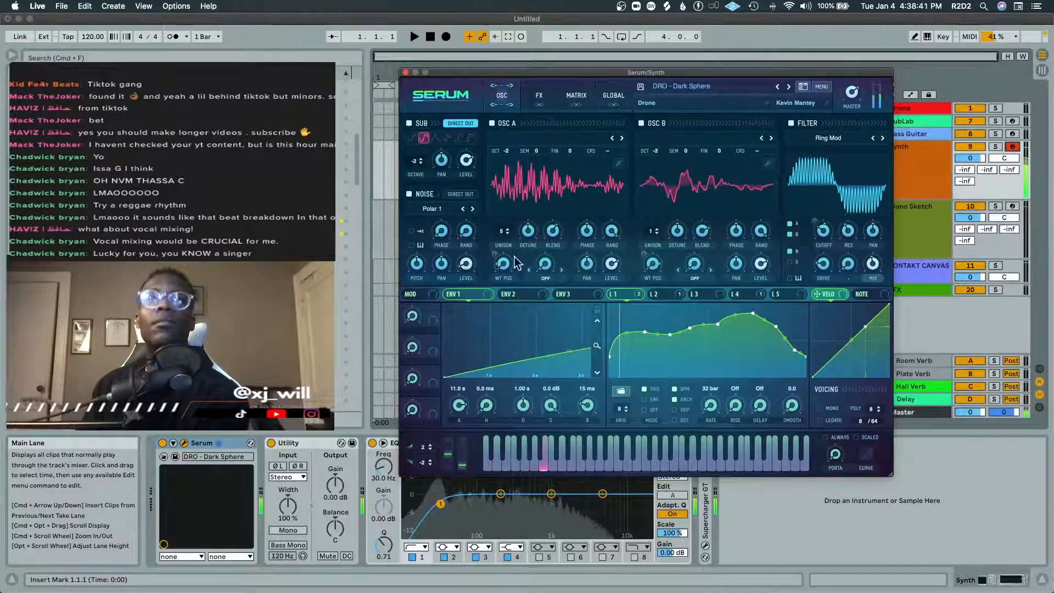
pyautogui.moveTo(847, 94); pyautogui.dragTo(849, 114)
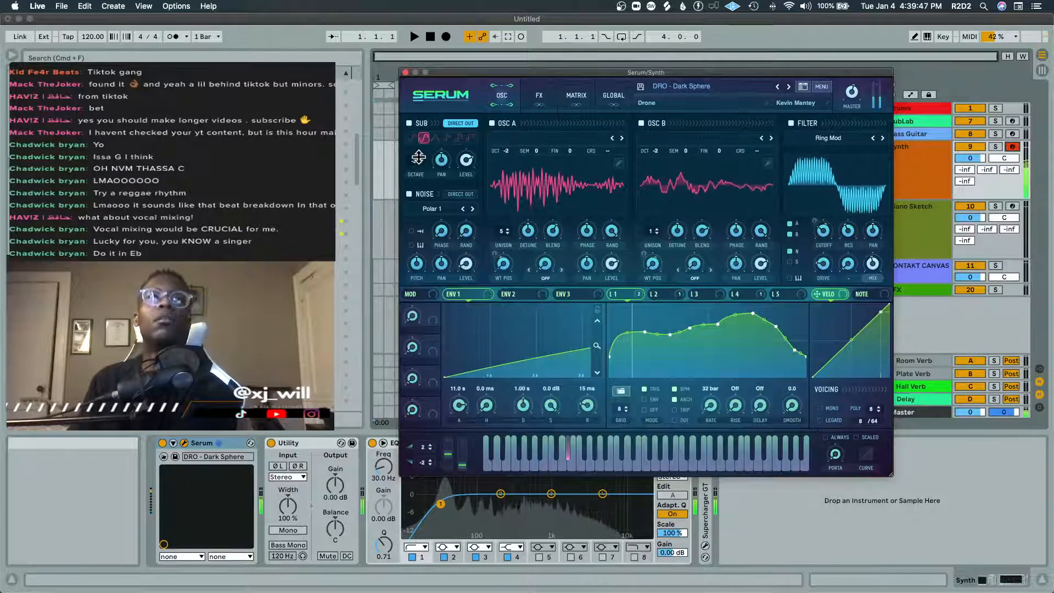
pyautogui.moveTo(418, 158); pyautogui.dragTo(420, 150)
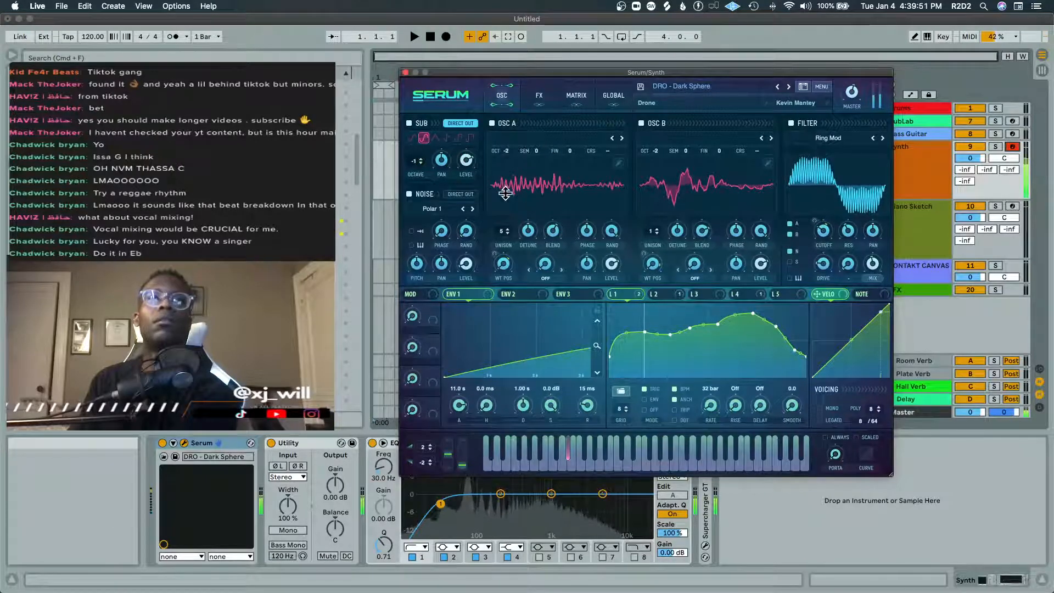
# Step: Try higher octaves on Serum's oscillators A and B, return both to -2 and close the plug-in window
pyautogui.moveTo(510, 148); pyautogui.dragTo(511, 131)
pyautogui.moveTo(656, 150); pyautogui.dragTo(658, 139)
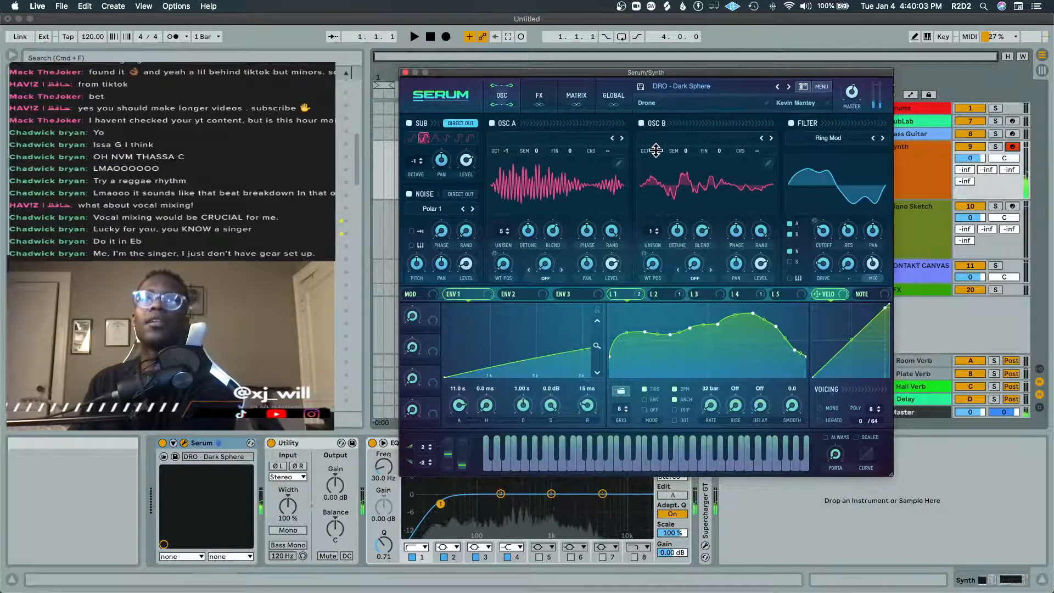
pyautogui.moveTo(656, 150); pyautogui.dragTo(657, 157)
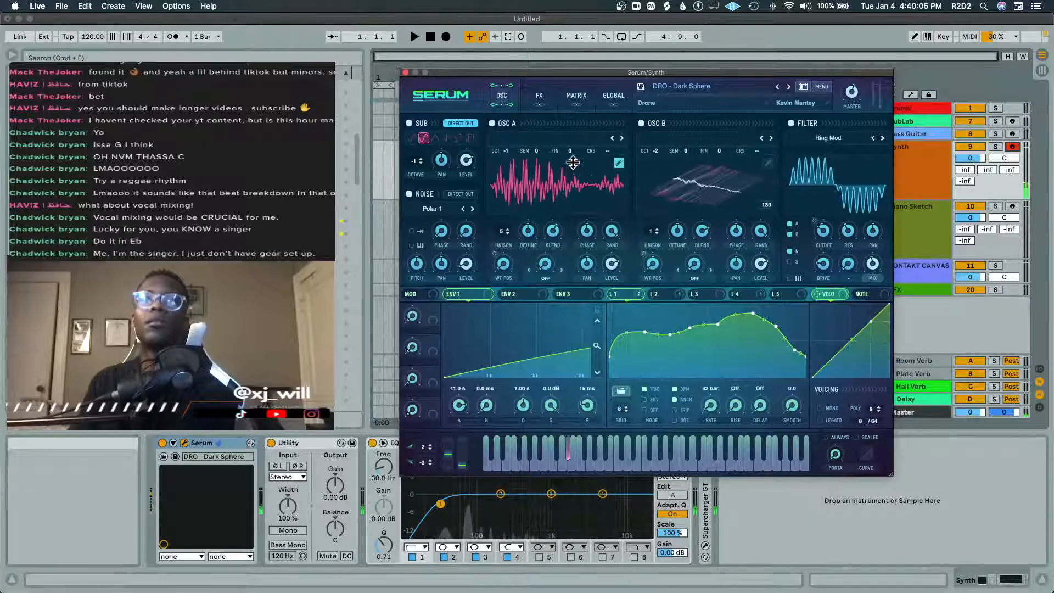
pyautogui.moveTo(500, 148); pyautogui.dragTo(501, 155)
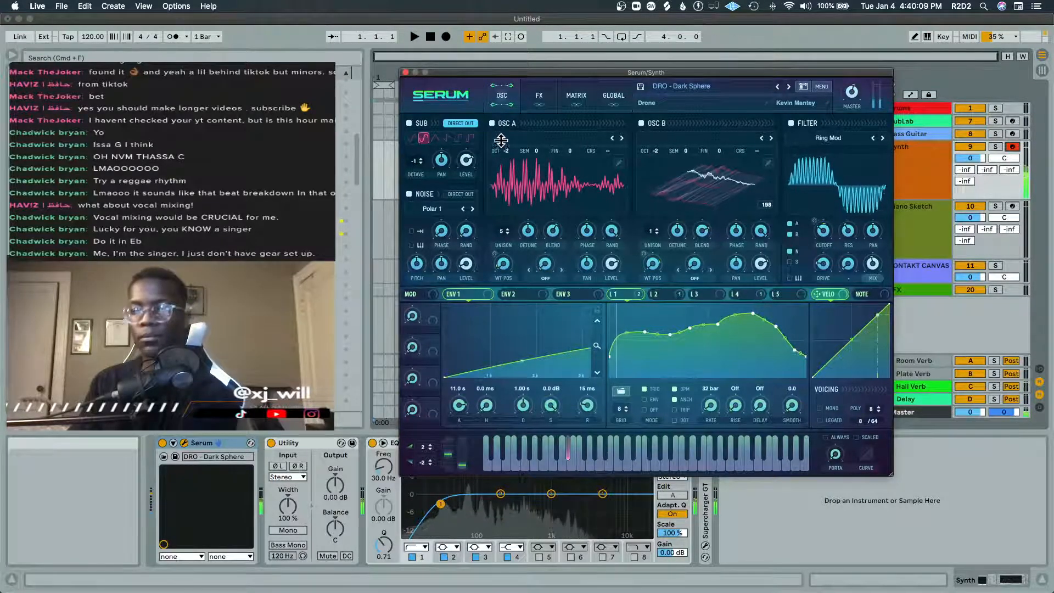
pyautogui.click(405, 71)
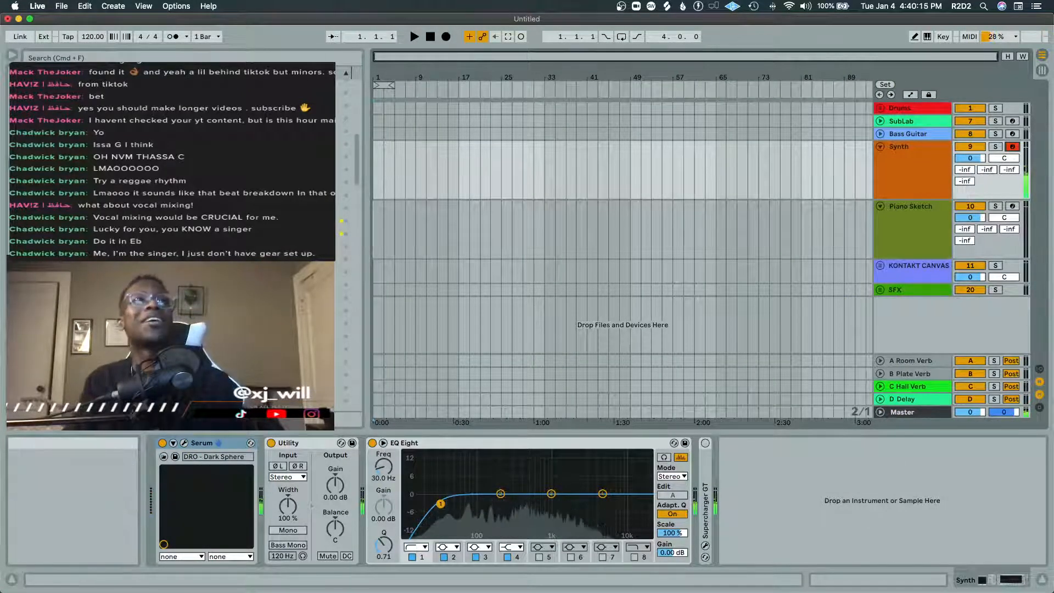
# Step: Set the arrangement loop to 8 bars from bar 1 and insert an empty 8-bar MIDI clip on the Synth track
pyautogui.click(95, 38)
pyautogui.scroll(1, 448, 192)
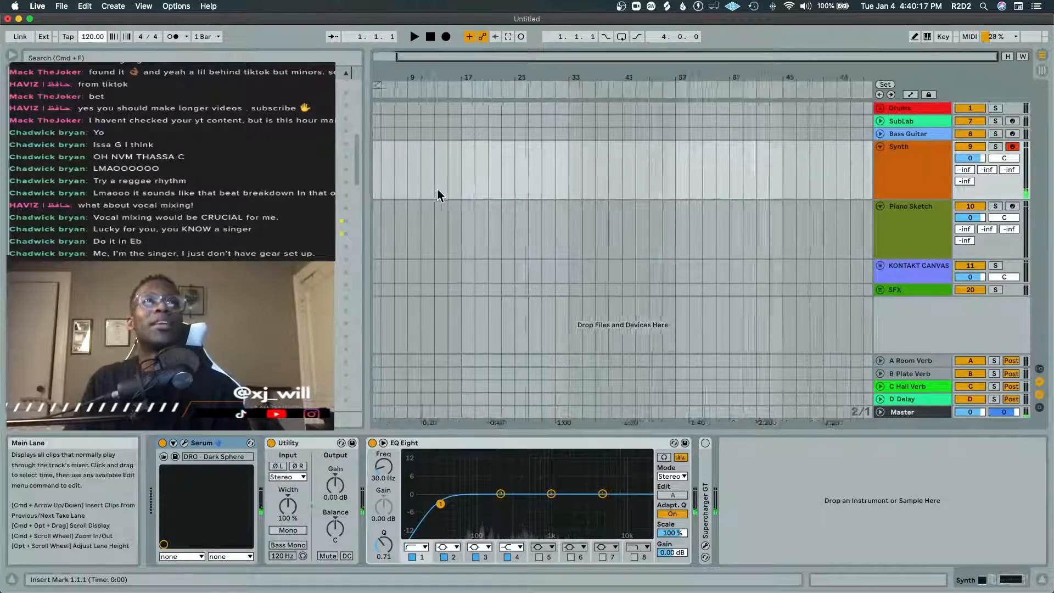
pyautogui.press('+')
pyautogui.moveTo(422, 87); pyautogui.dragTo(471, 90)
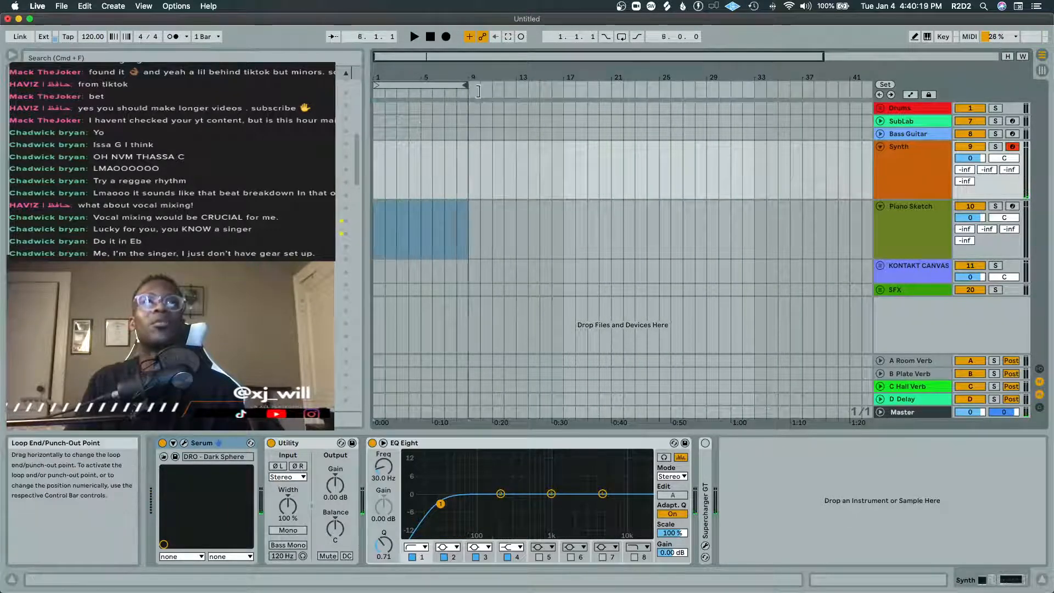
pyautogui.click(467, 173)
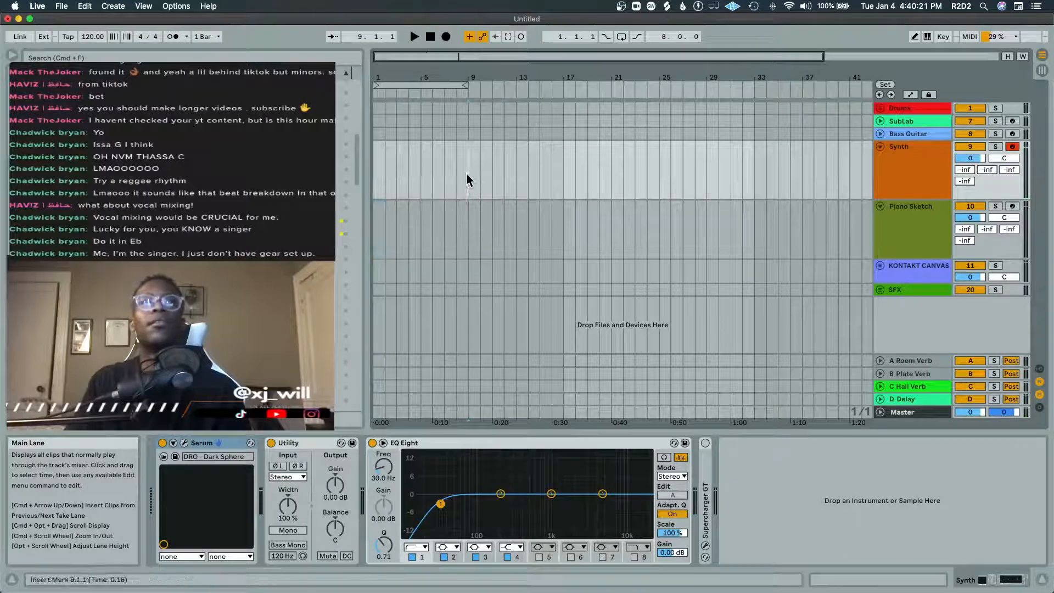
pyautogui.moveTo(467, 173); pyautogui.dragTo(375, 175)
pyautogui.press('cmd+shift+m')
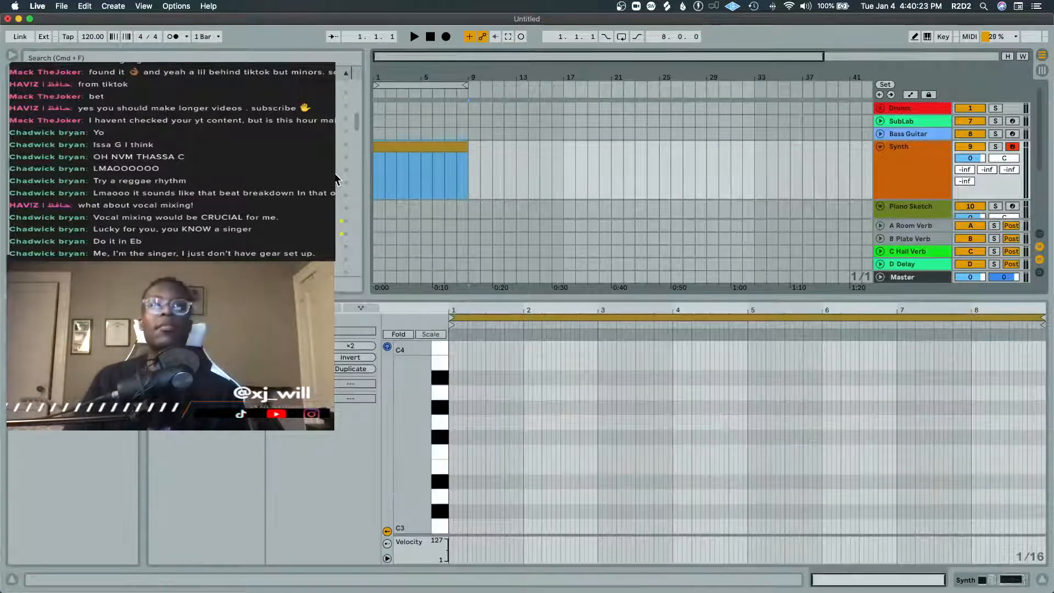
# Step: Draw a sustained note across all 8 bars of the Synth clip and set its pitch to D#3
pyautogui.moveTo(416, 413); pyautogui.dragTo(376, 419)
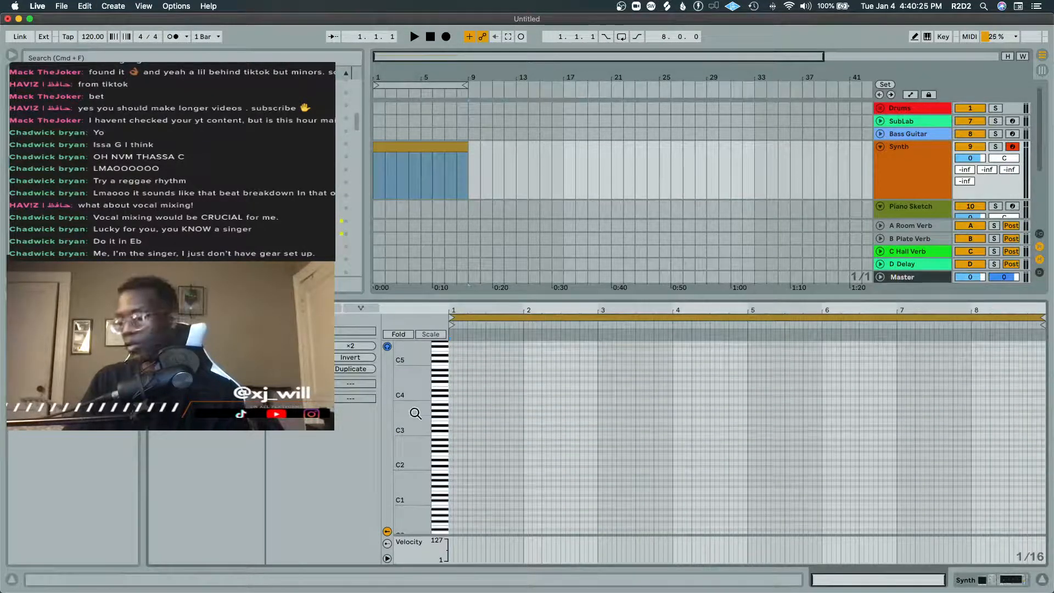
pyautogui.doubleClick(454, 403)
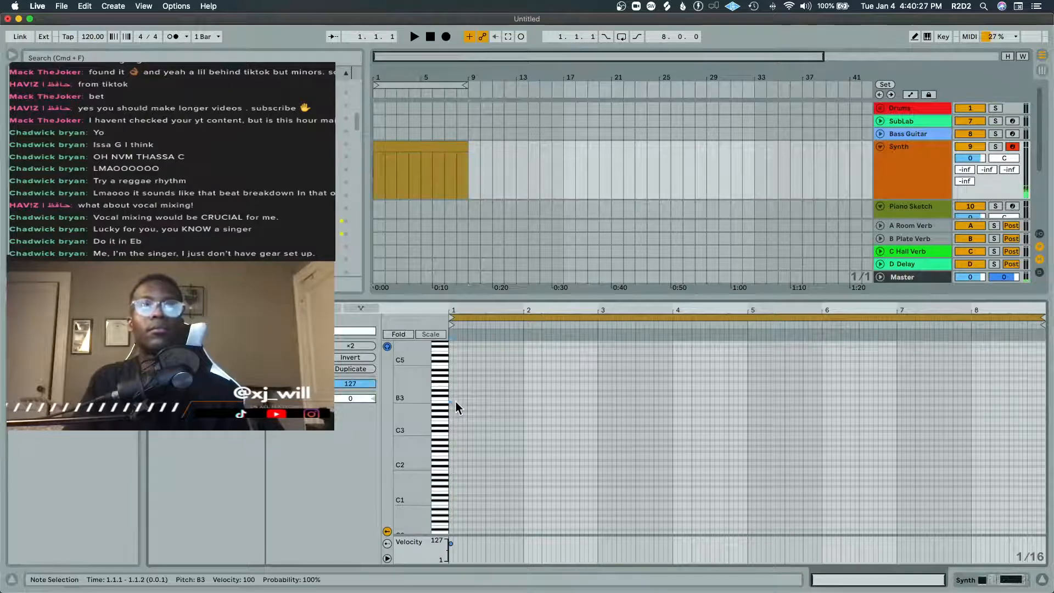
pyautogui.moveTo(460, 402); pyautogui.dragTo(1046, 405)
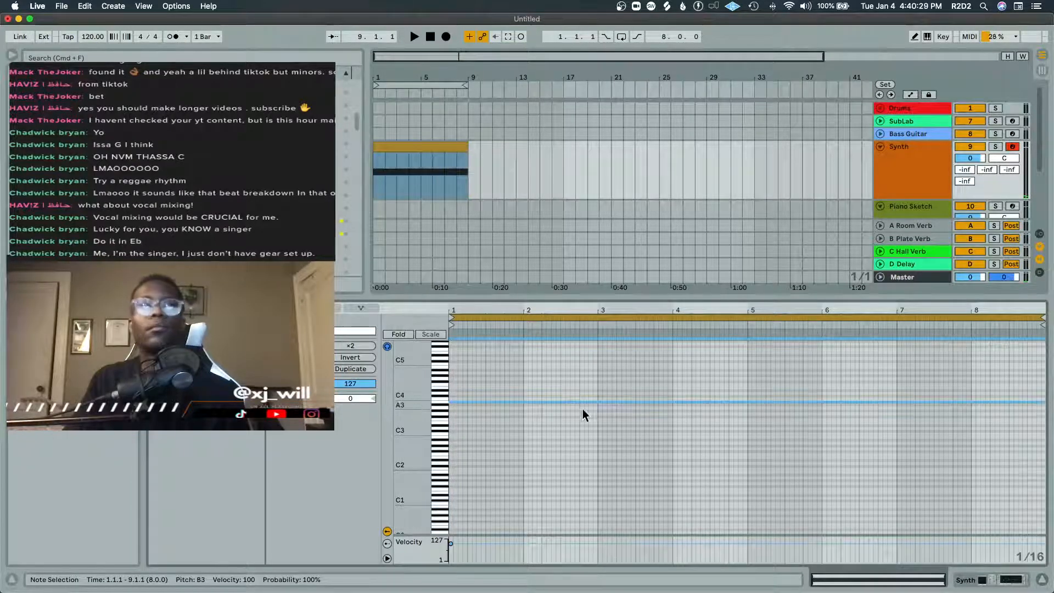
pyautogui.moveTo(467, 401); pyautogui.dragTo(468, 390)
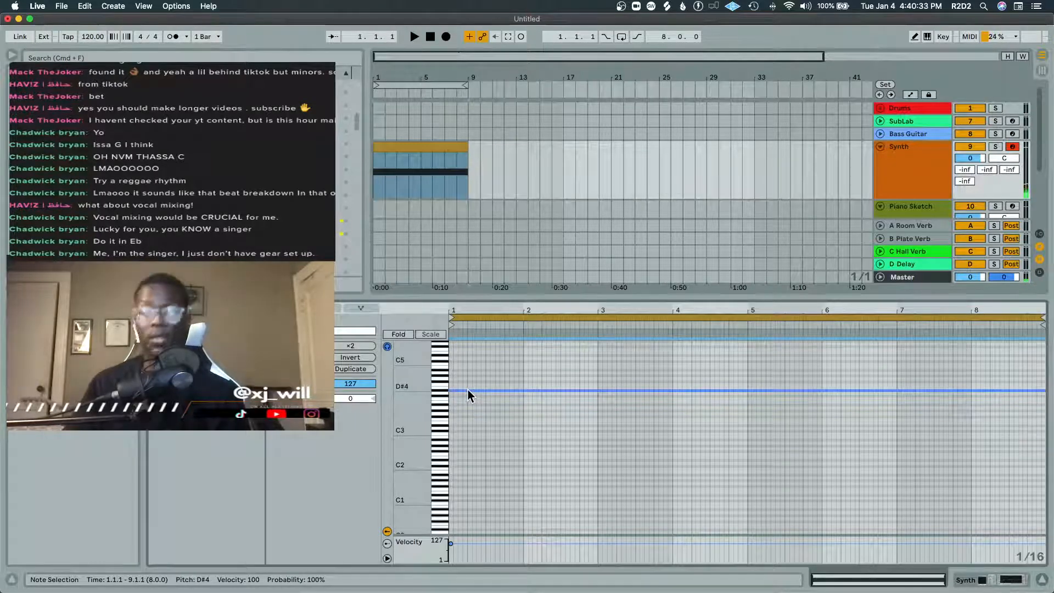
pyautogui.hotkey('shift', 'Down')
# Step: Play back the Synth clip's drone note, stop it and return to the track's device view
pyautogui.press('space')
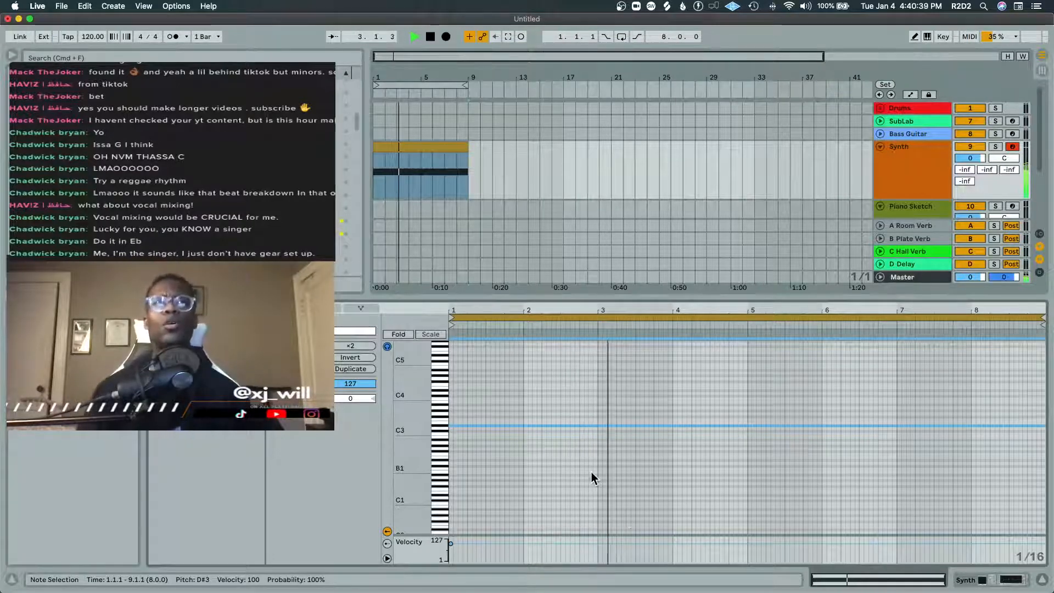
pyautogui.press('space')
pyautogui.hotkey('shift', 'Tab')
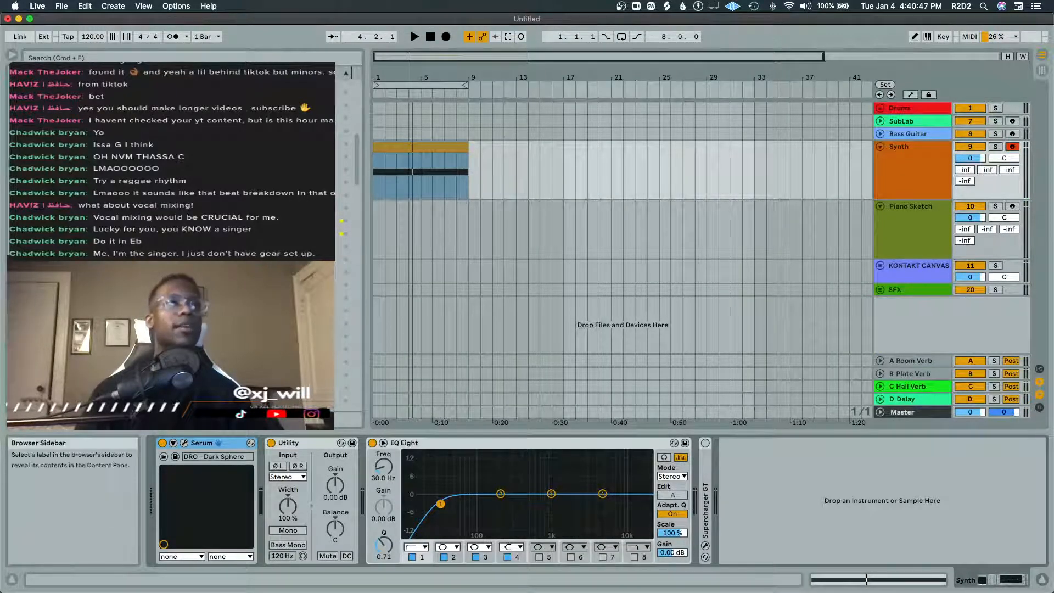
# Step: Search the browser for "tuvan" and audition several of the vocal samples
pyautogui.click(165, 58)
pyautogui.write('tuvan')
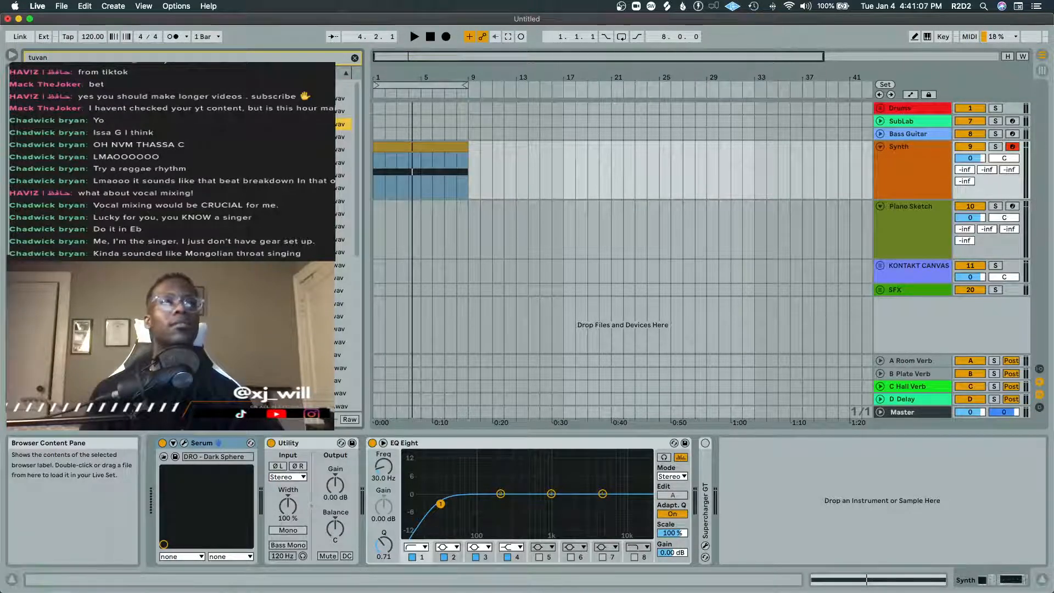
pyautogui.click(230, 265)
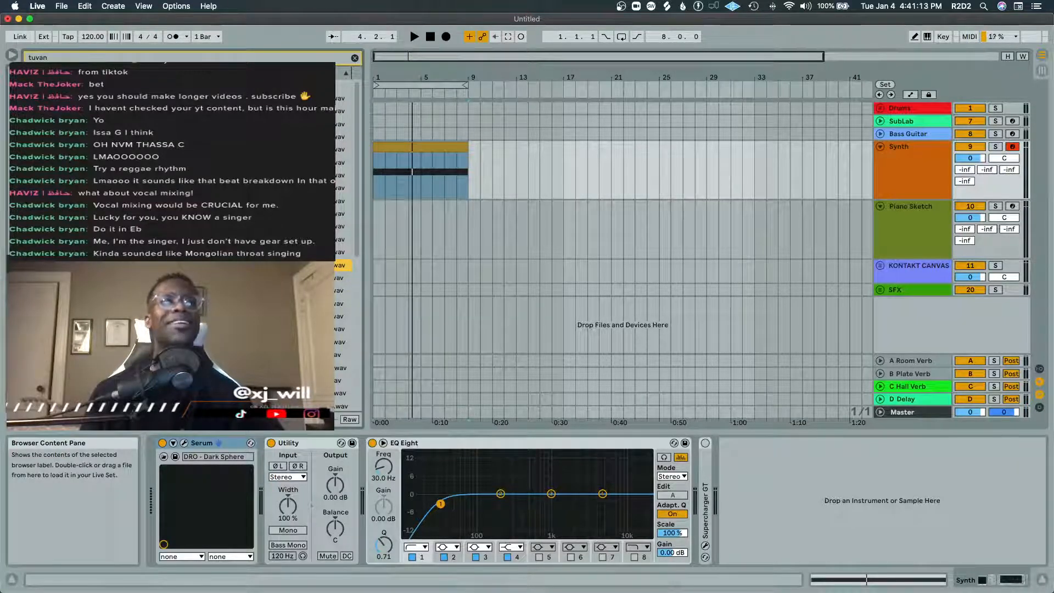
pyautogui.click(247, 329)
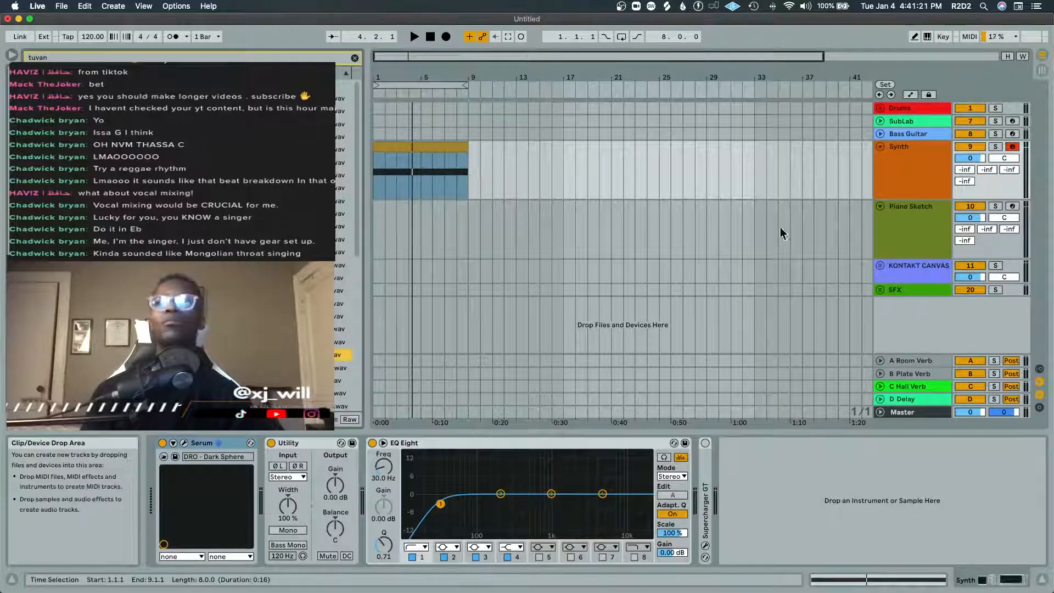
# Step: Place the Vocal Throat Singing C Full Mix sample on a new audio track at bar 1 and move that track directly below Synth
pyautogui.click(880, 206)
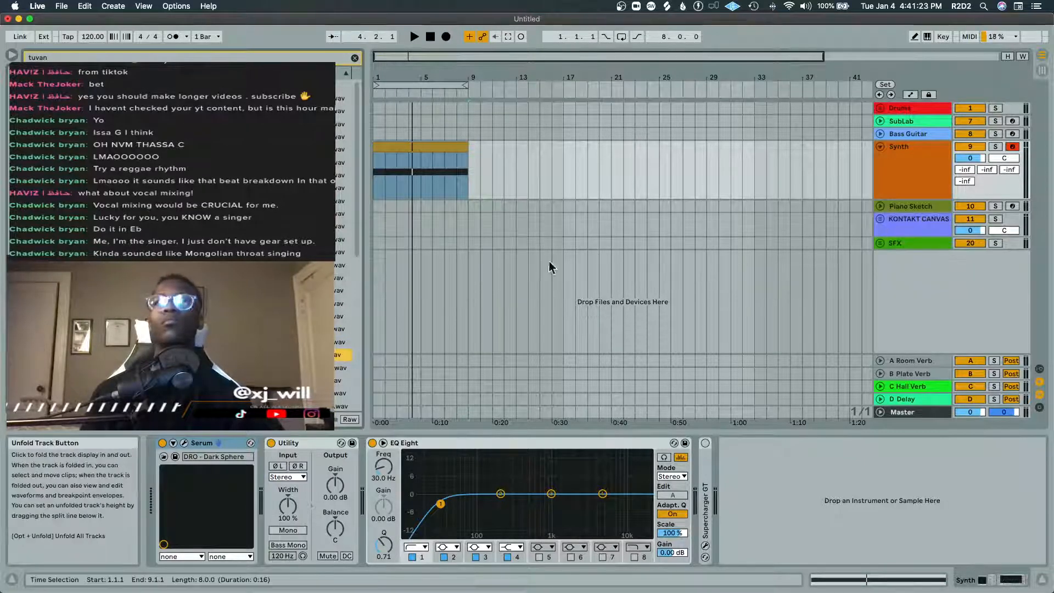
pyautogui.moveTo(343, 355); pyautogui.dragTo(378, 270)
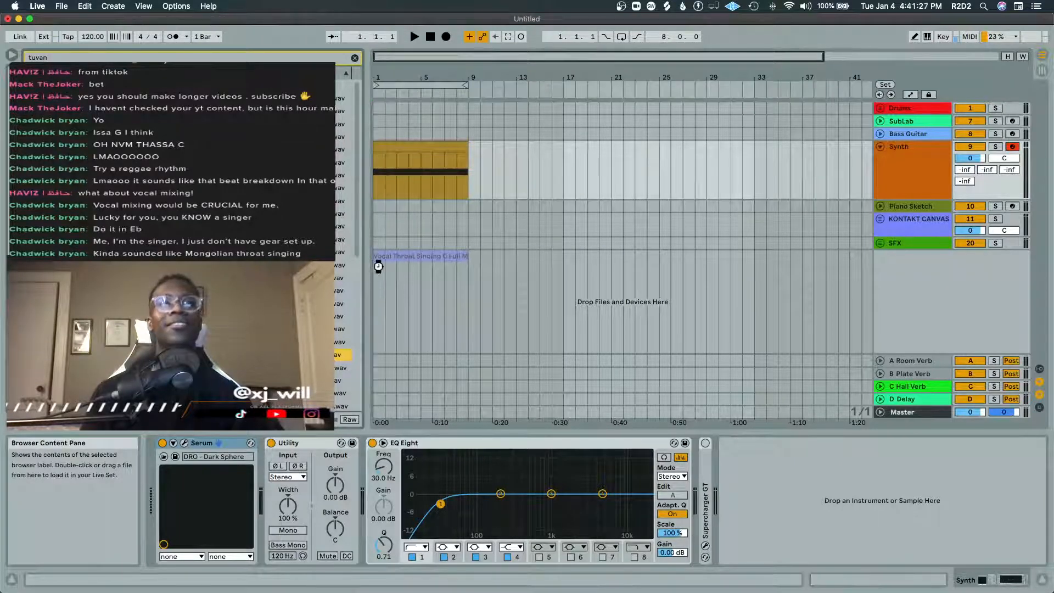
pyautogui.click(901, 256)
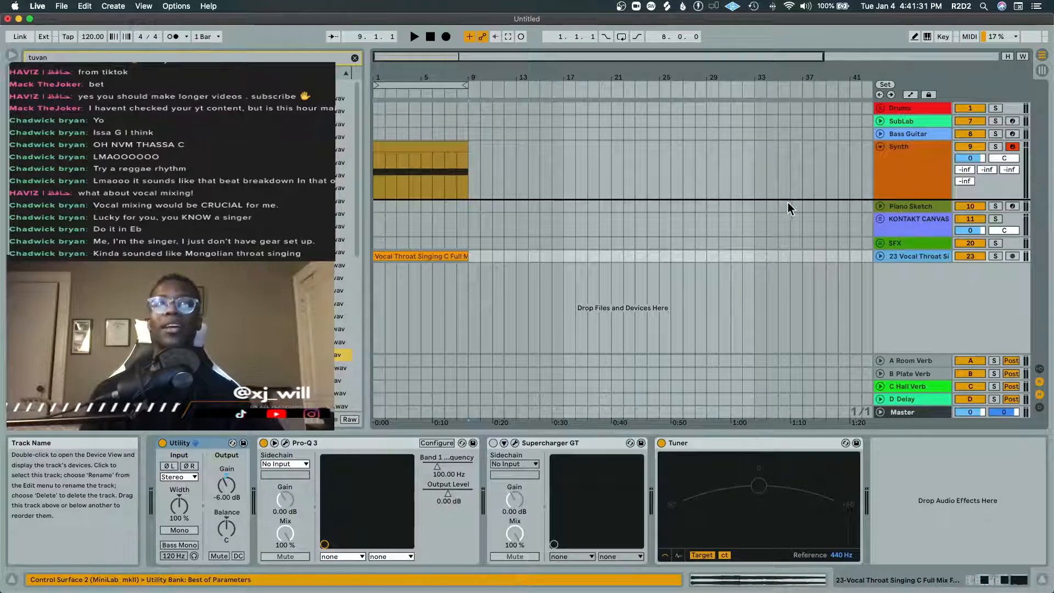
pyautogui.moveTo(800, 207); pyautogui.dragTo(790, 208)
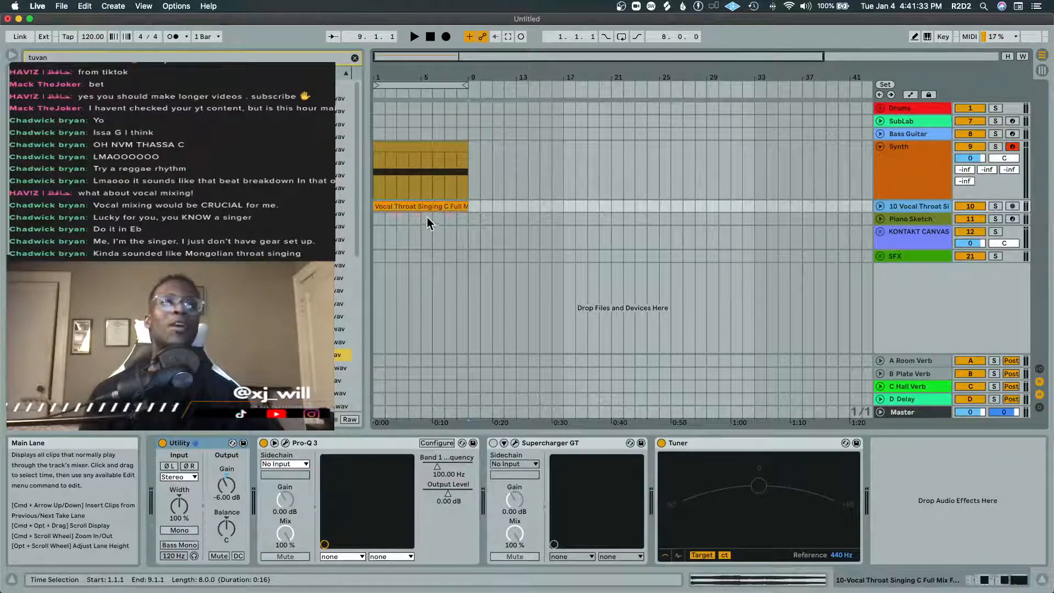
# Step: Open the Vocal Throat Singing C Full Mix clip and raise its pitch by 3 semitones to match the D# drone
pyautogui.click(431, 147)
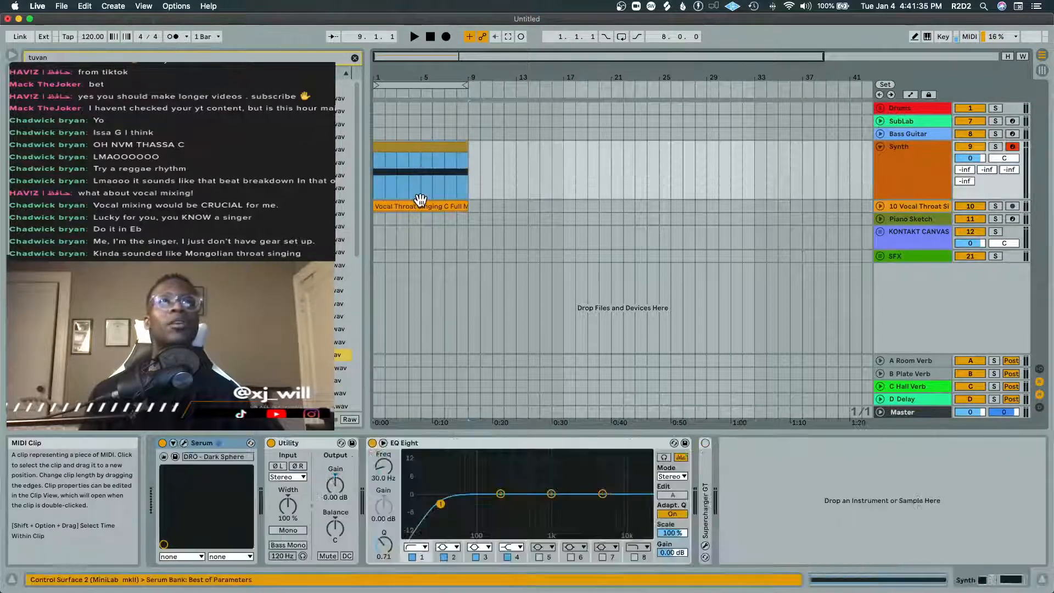
pyautogui.doubleClick(420, 207)
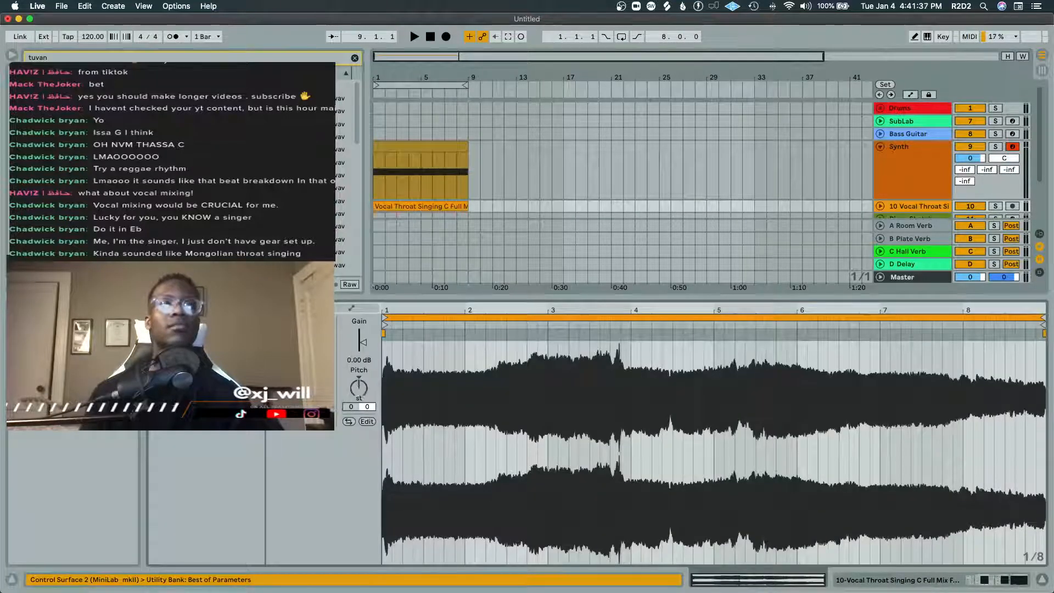
pyautogui.press('Up')
pyautogui.press('Up')
pyautogui.press('Up')
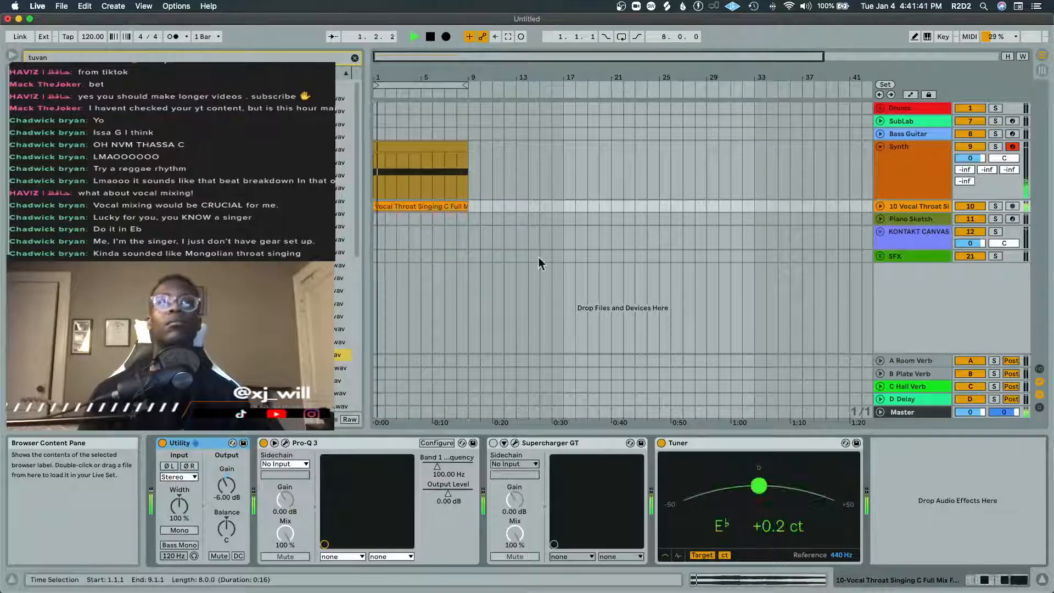
# Step: Unfold the throat singing track, set the clip's pitch to -9 semitones and play it back with the Synth drone
pyautogui.click(881, 206)
pyautogui.doubleClick(431, 210)
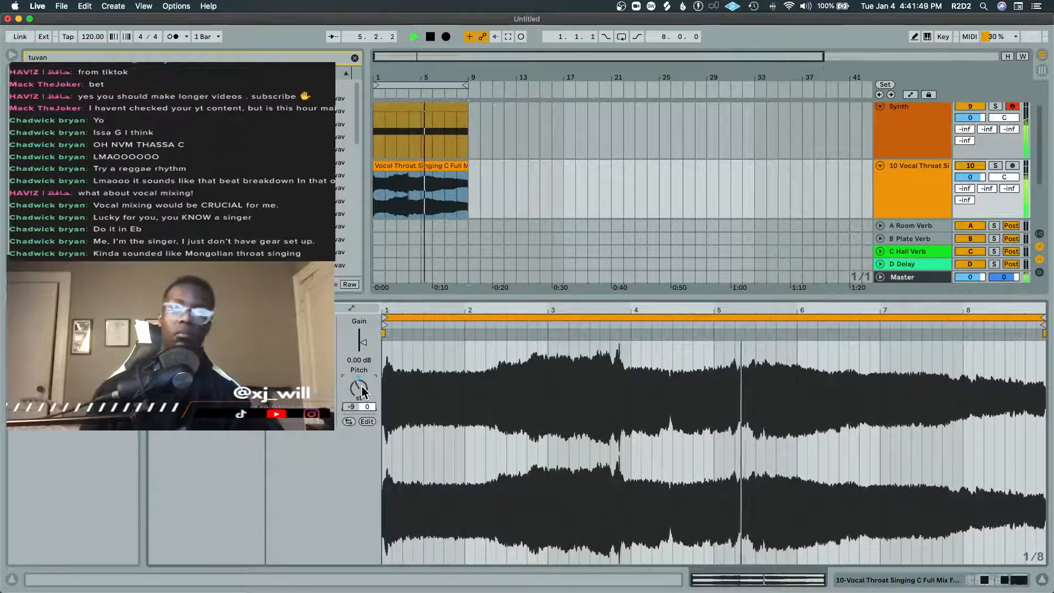
pyautogui.hotkey('shift', 'Tab')
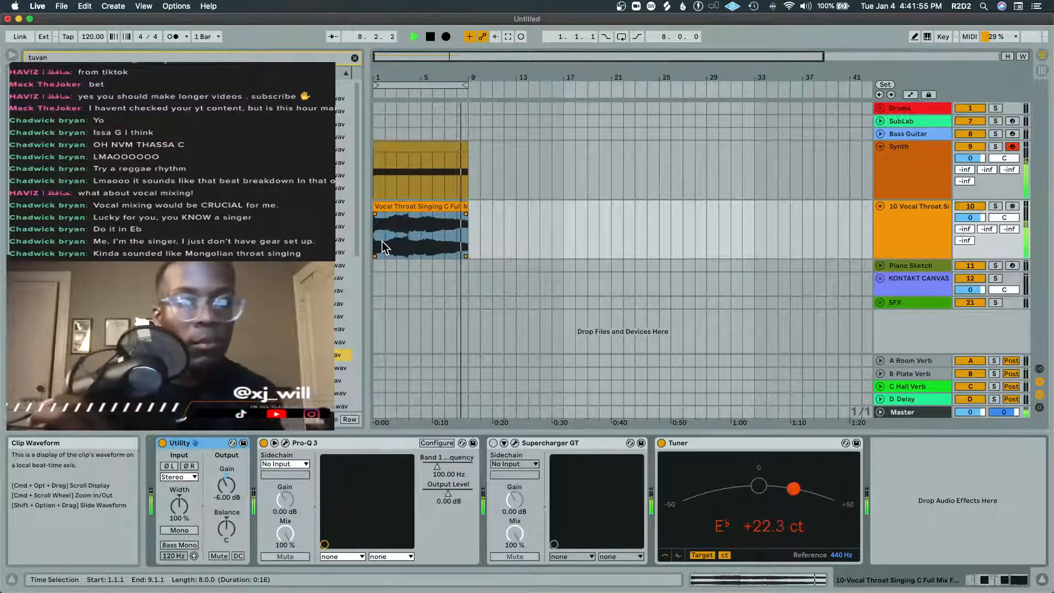
pyautogui.press('space')
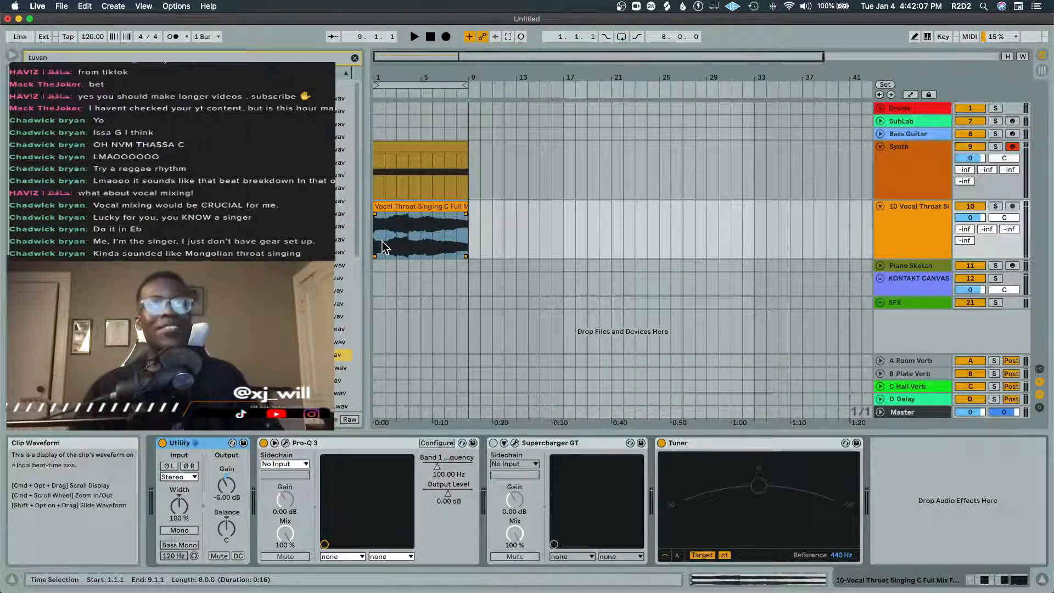
pyautogui.press('space')
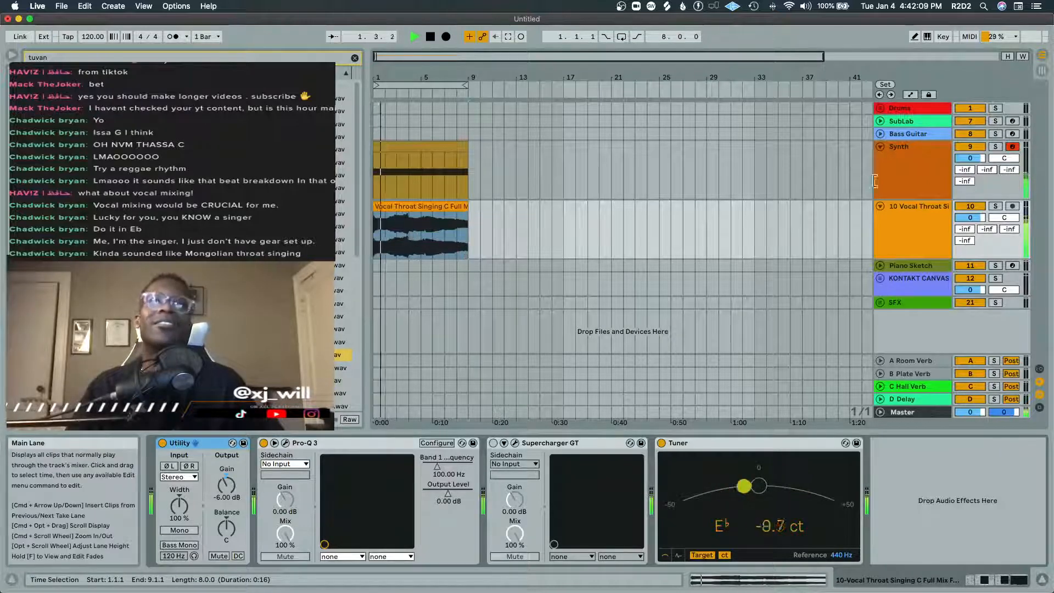
# Step: Clear the browser search, stop playback and add the Thermal effect to the throat singing track
pyautogui.click(355, 58)
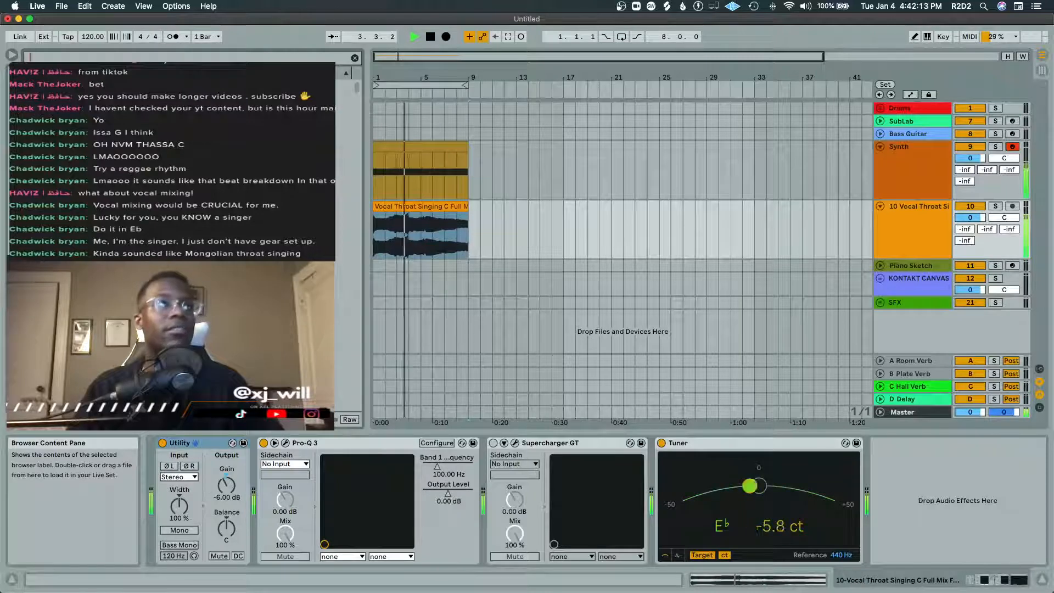
pyautogui.click(561, 242)
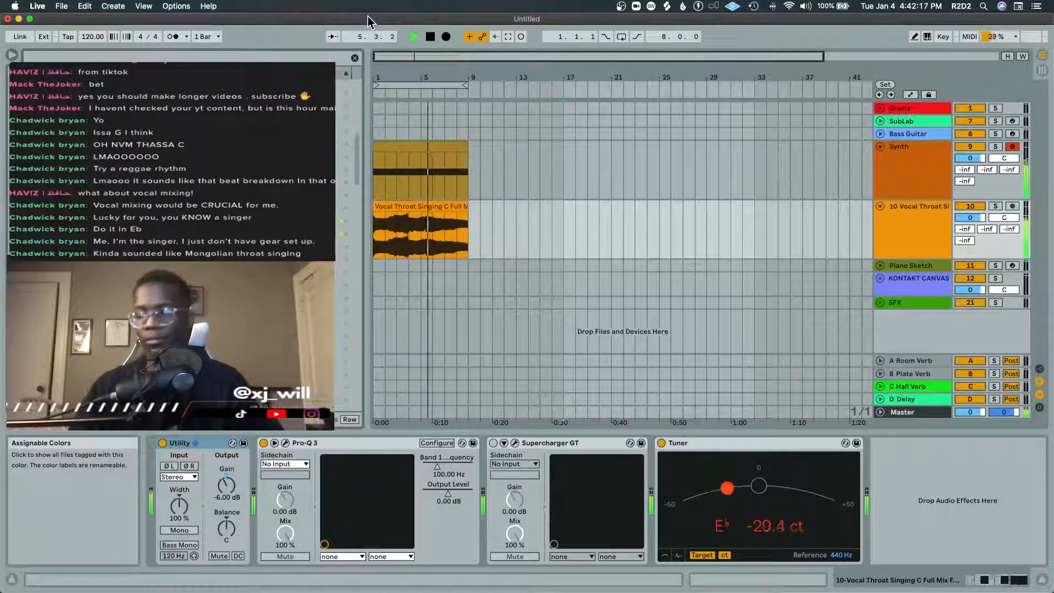
pyautogui.press('space')
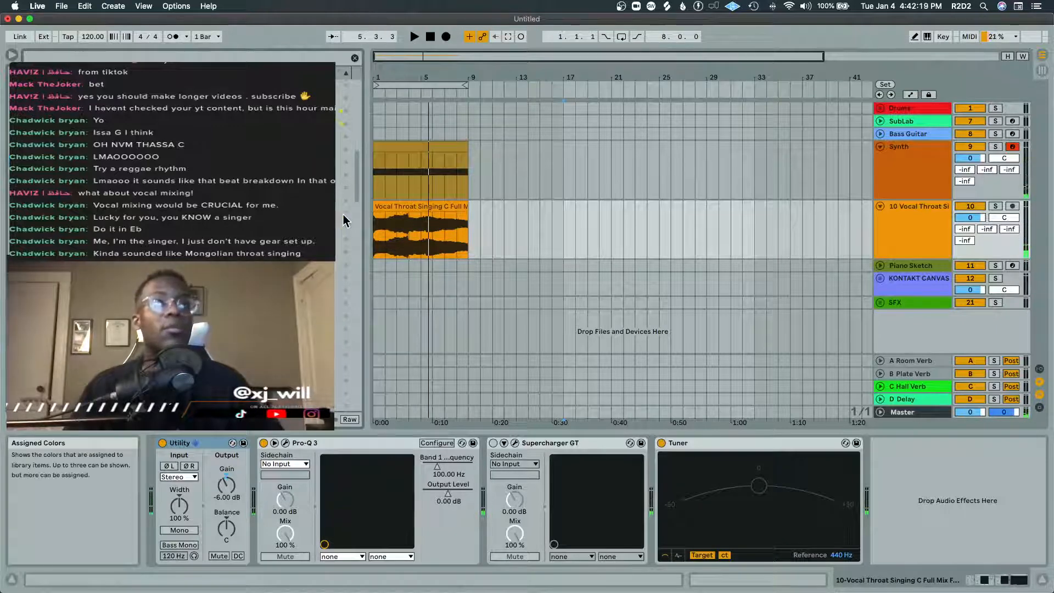
pyautogui.moveTo(372, 260); pyautogui.dragTo(368, 431)
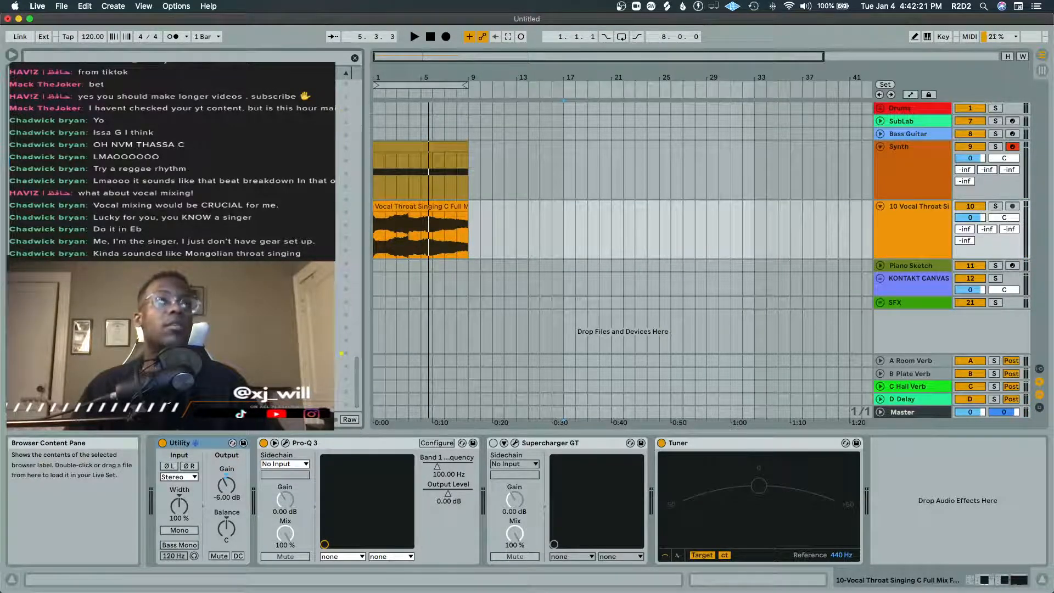
pyautogui.click(247, 100)
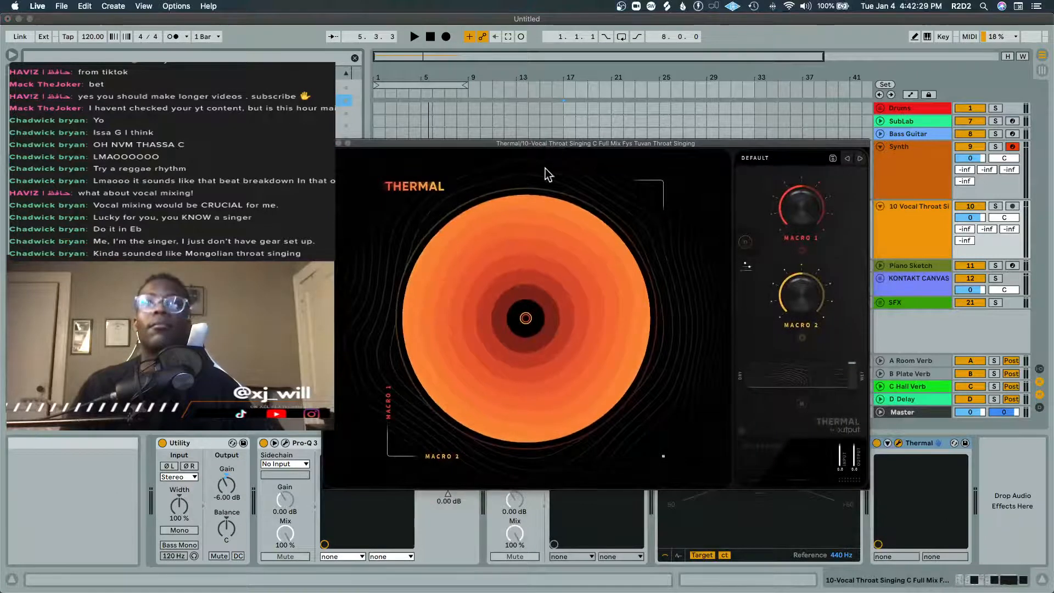
# Step: Load Thermal's Modern Bite preset from the Vocals category, solo the throat singing track and play it from bar 1
pyautogui.click(778, 154)
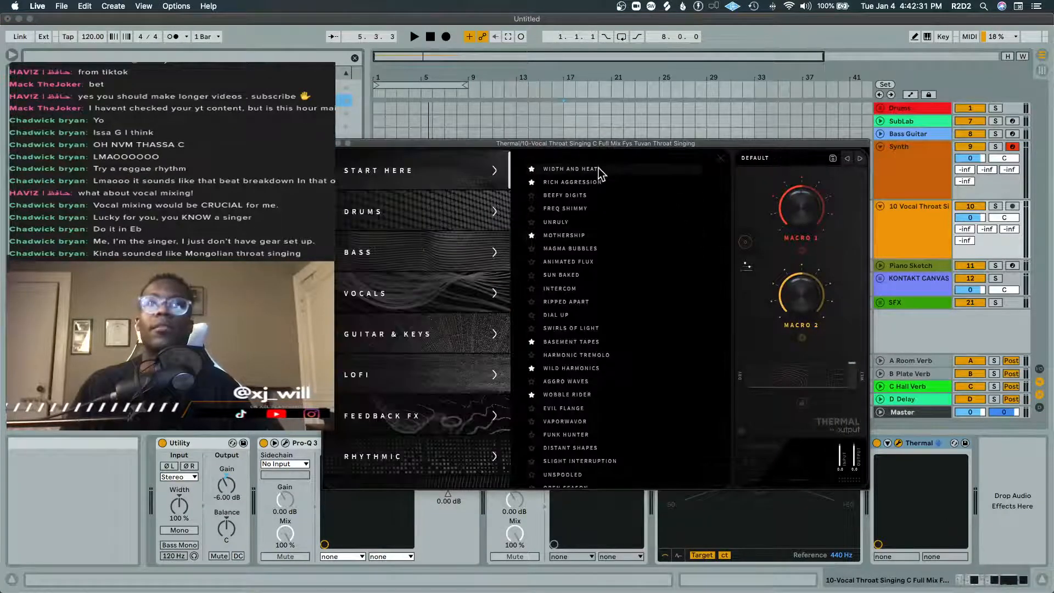
pyautogui.click(460, 297)
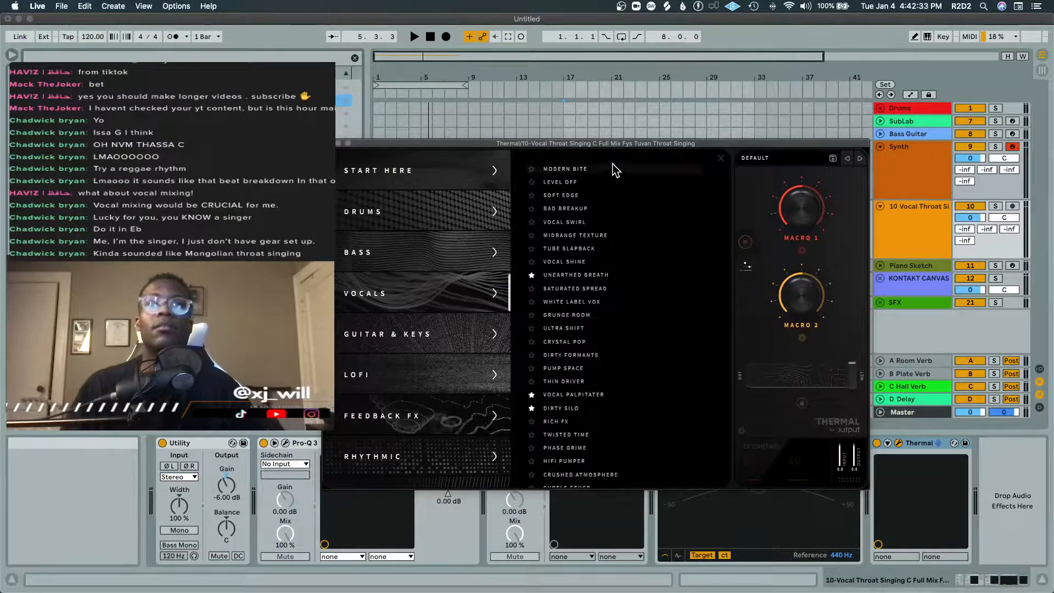
pyautogui.click(995, 206)
pyautogui.press('space')
pyautogui.press('space')
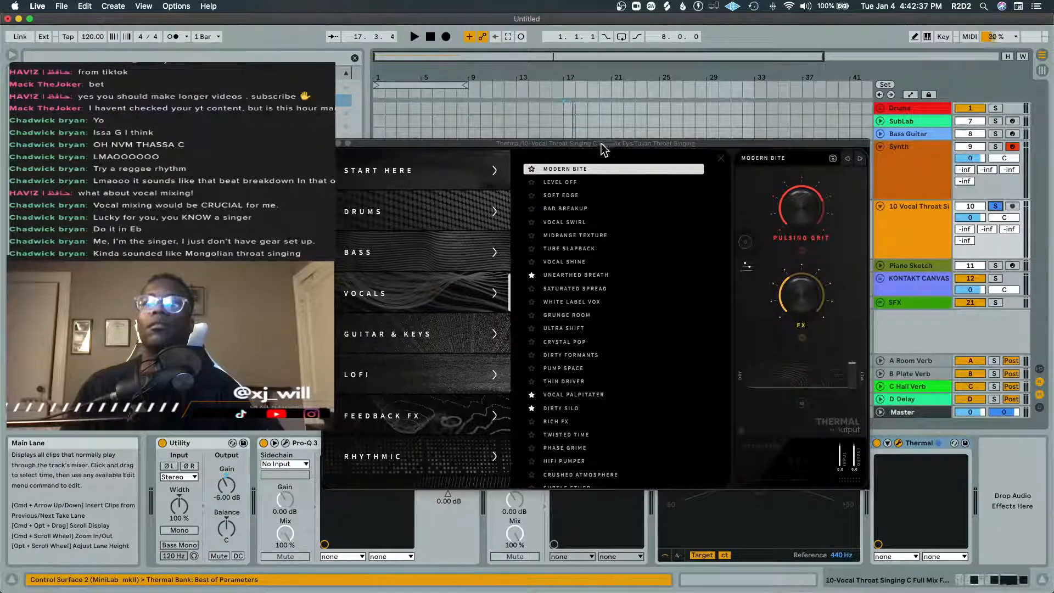
pyautogui.press('Home')
pyautogui.press('space')
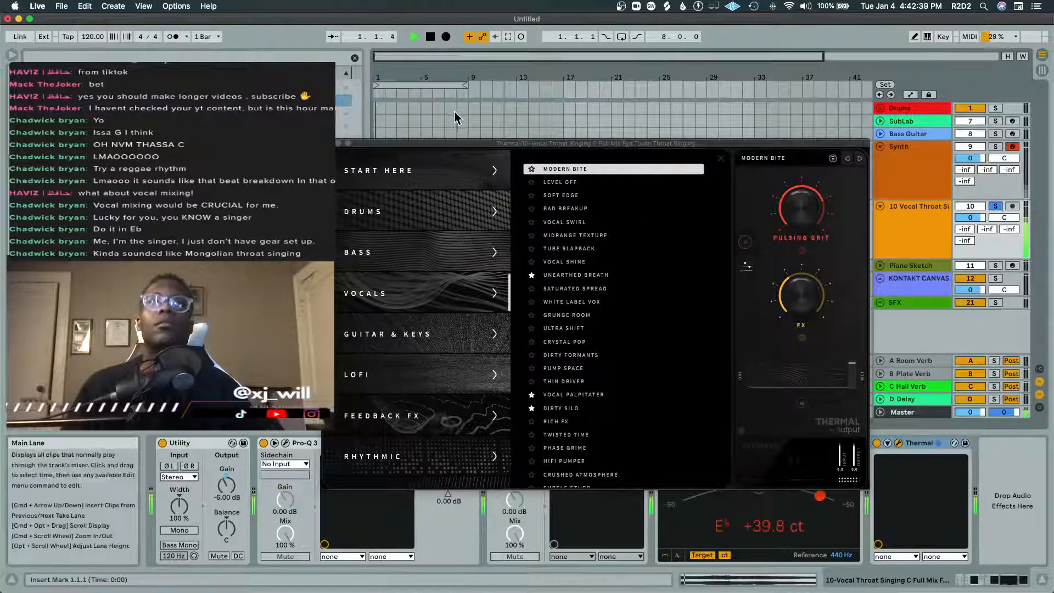
# Step: Load the Saturated Spread preset in Thermal and adjust its FX macro to about 54 during playback
pyautogui.click(605, 293)
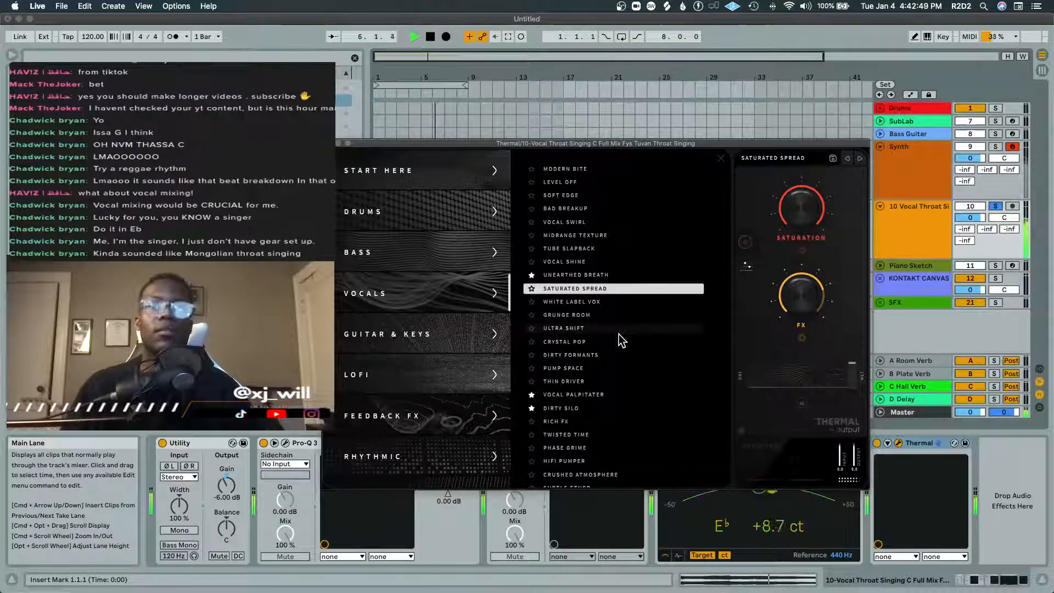
pyautogui.moveTo(803, 292); pyautogui.dragTo(810, 310)
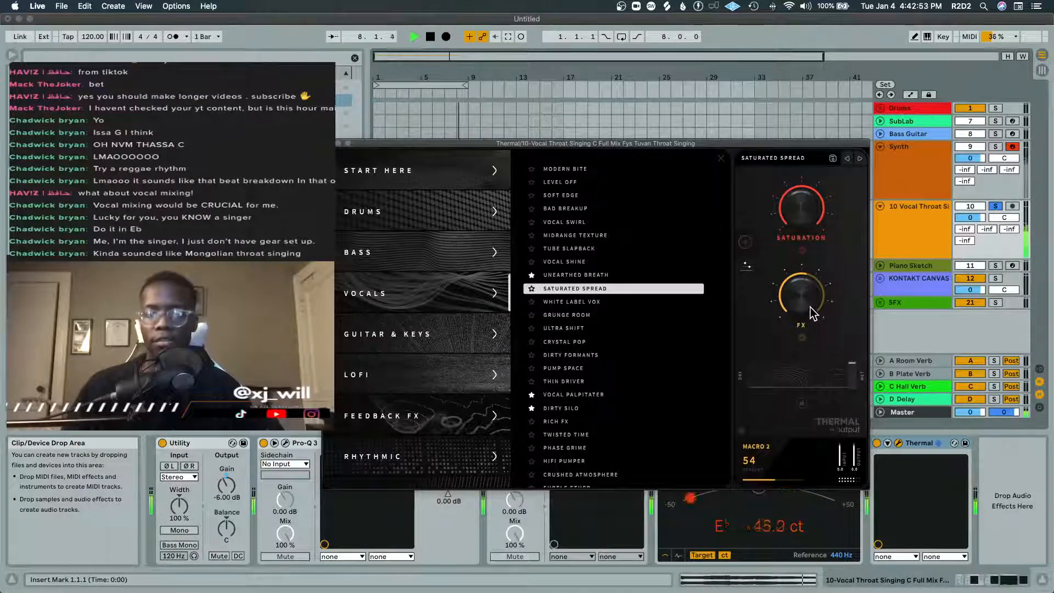
pyautogui.press('space')
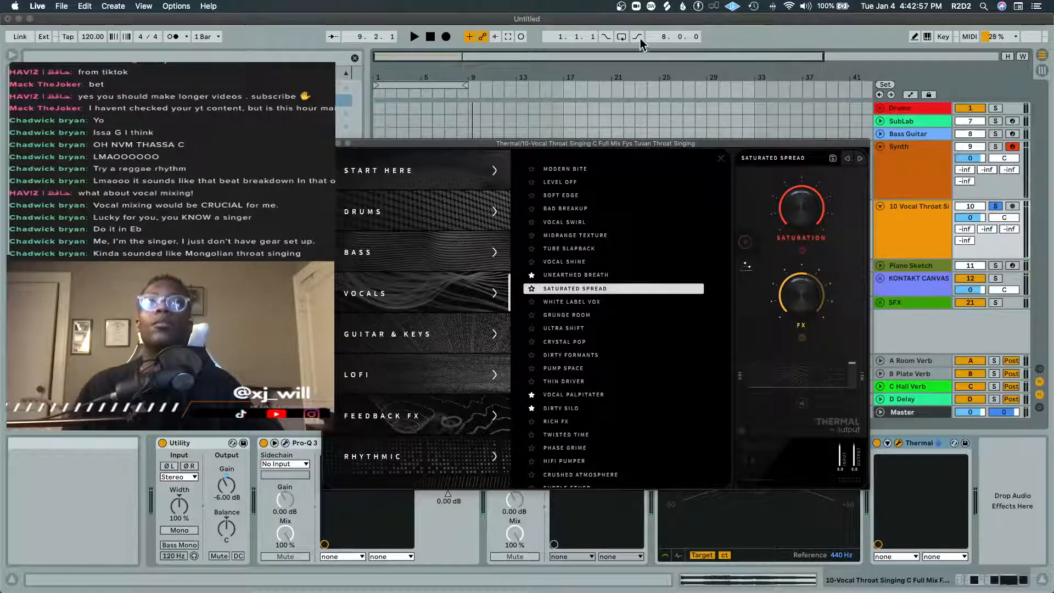
# Step: Turn on looping for the 8-bar section and play back the processed throat singing briefly
pyautogui.click(623, 38)
pyautogui.press('space')
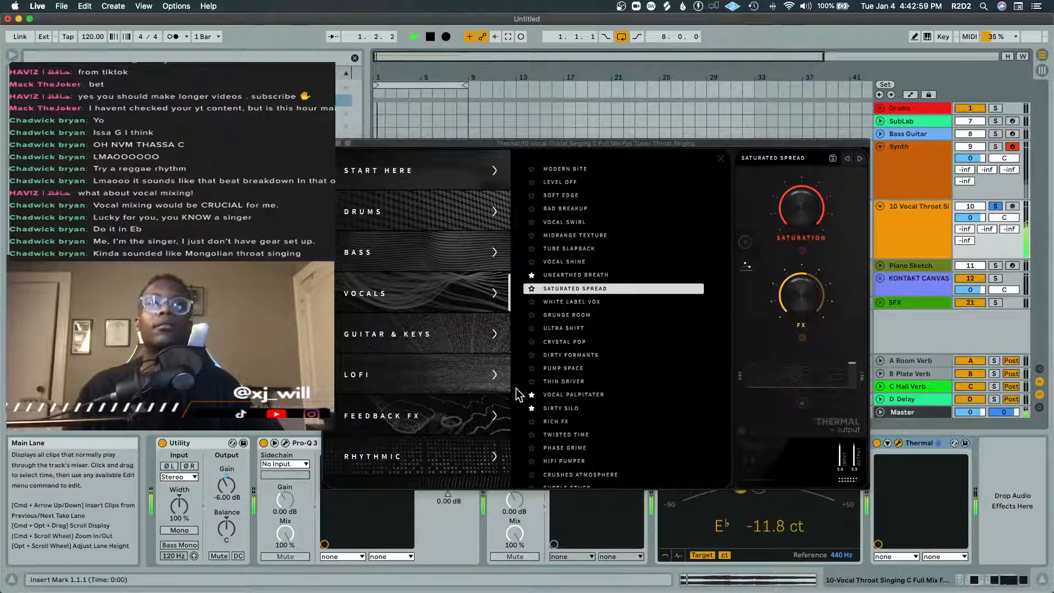
pyautogui.press('space')
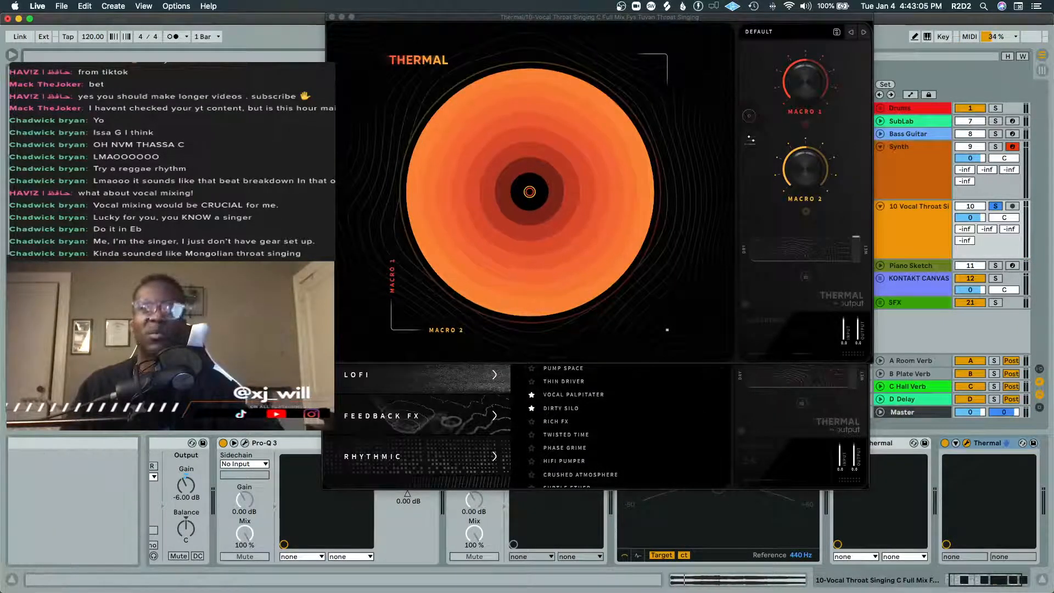
# Step: Load the Rhythmic preset Losing the Station in a second Thermal on the throat singing track and close the first Thermal's window
pyautogui.click(508, 17)
pyautogui.moveTo(508, 17); pyautogui.dragTo(502, 59)
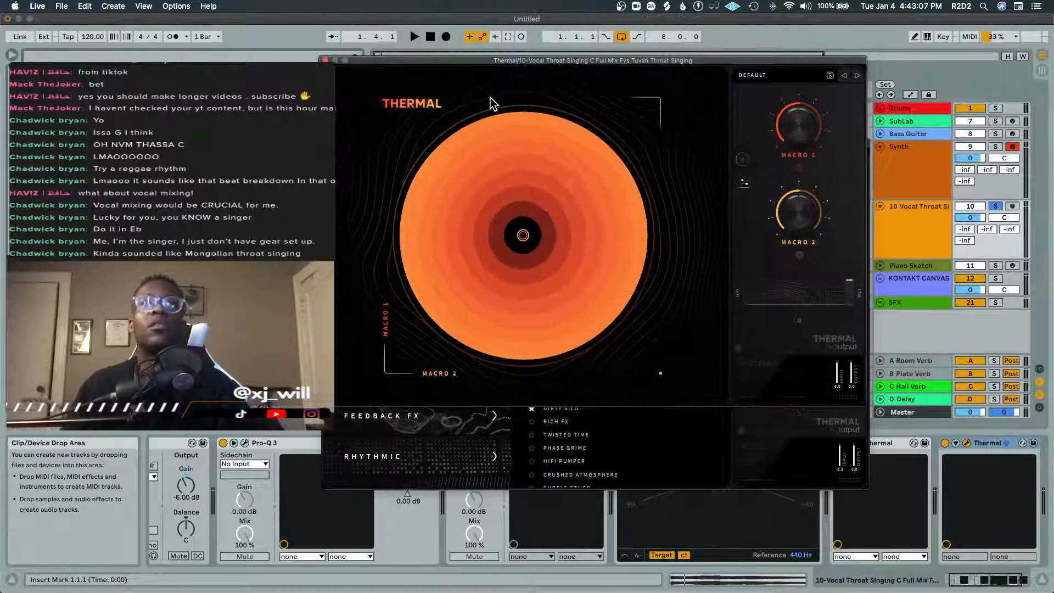
pyautogui.click(781, 77)
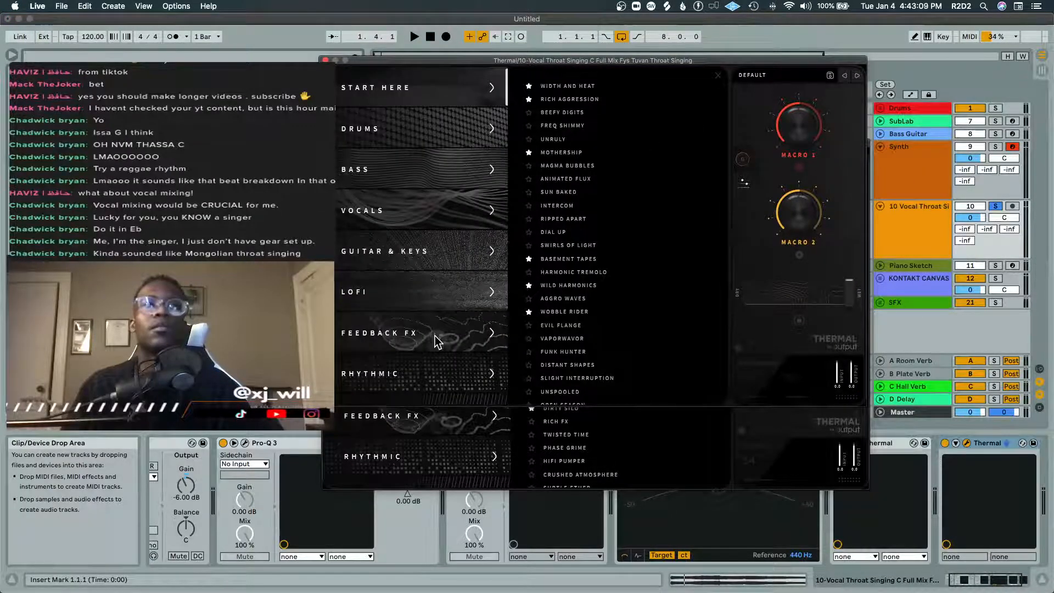
pyautogui.click(428, 369)
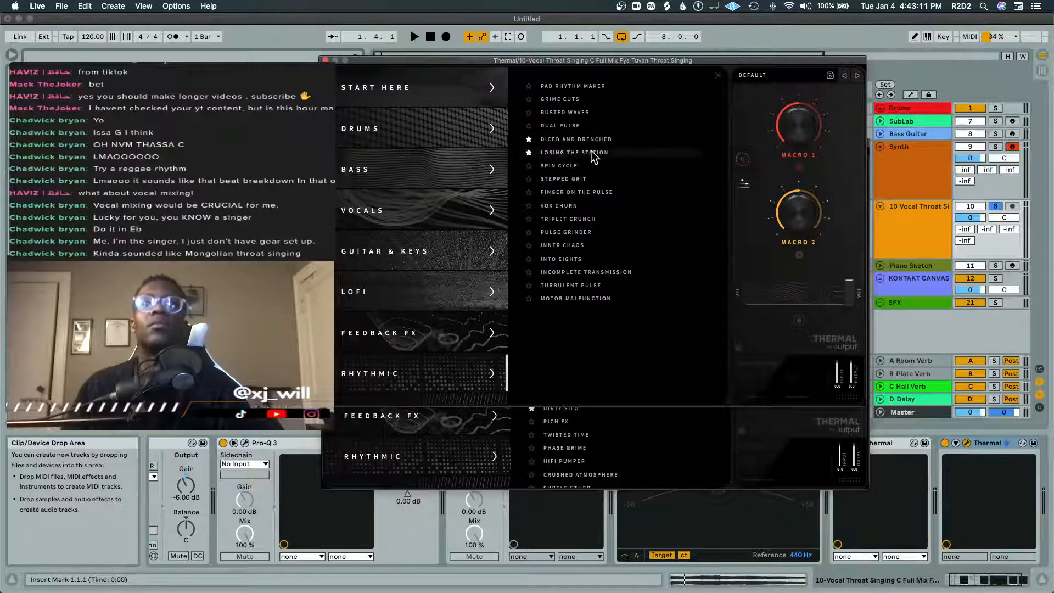
pyautogui.press('space')
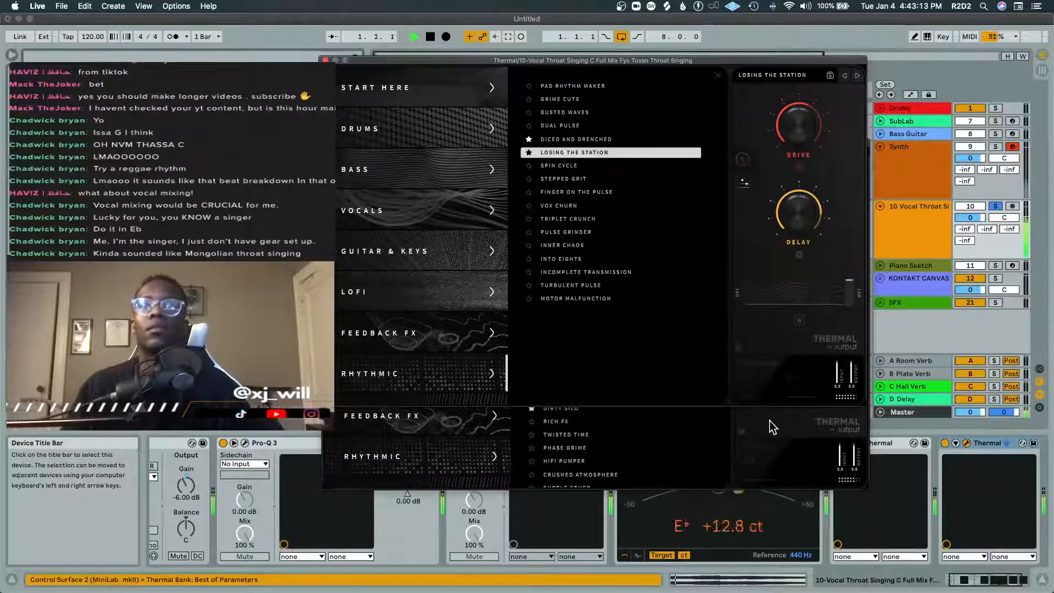
pyautogui.click(771, 425)
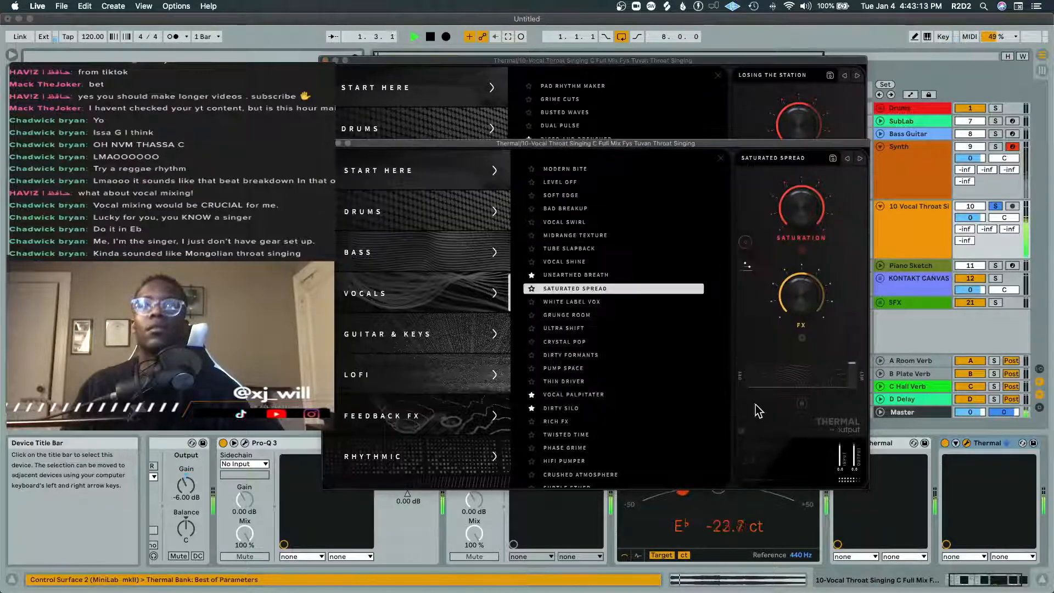
pyautogui.click(337, 143)
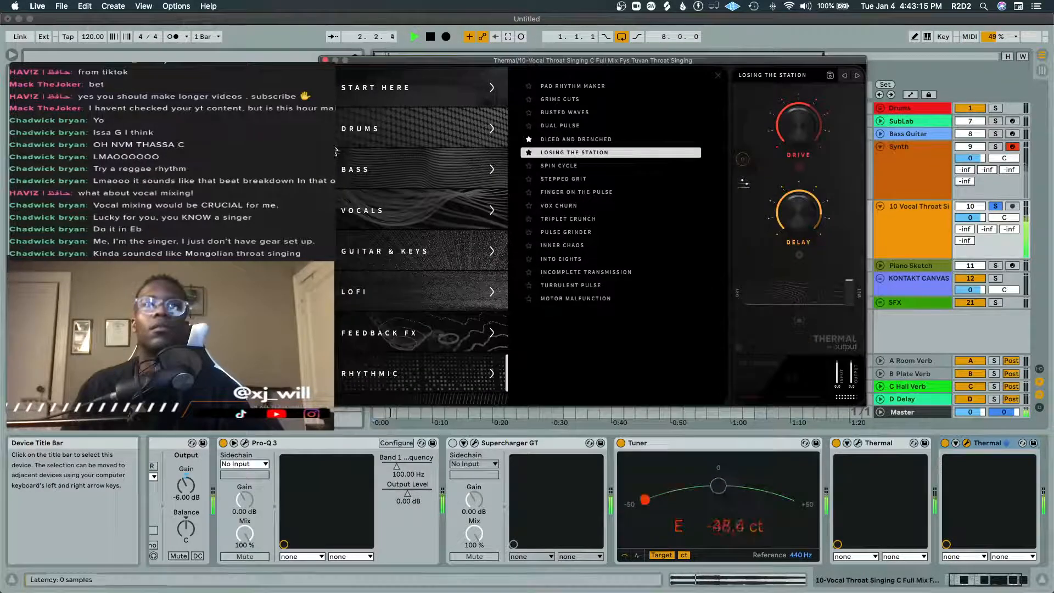
# Step: Load the Diced and Drenched preset in the second Thermal, setting Crispy to about 13 and Filter Pulse to about 52
pyautogui.click(614, 141)
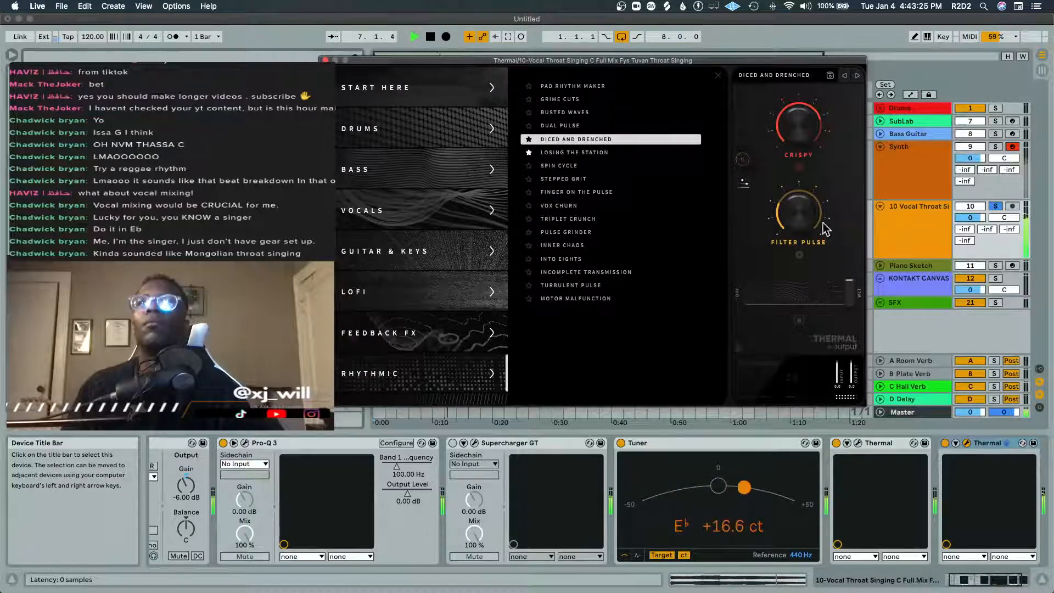
pyautogui.moveTo(796, 115); pyautogui.dragTo(806, 162)
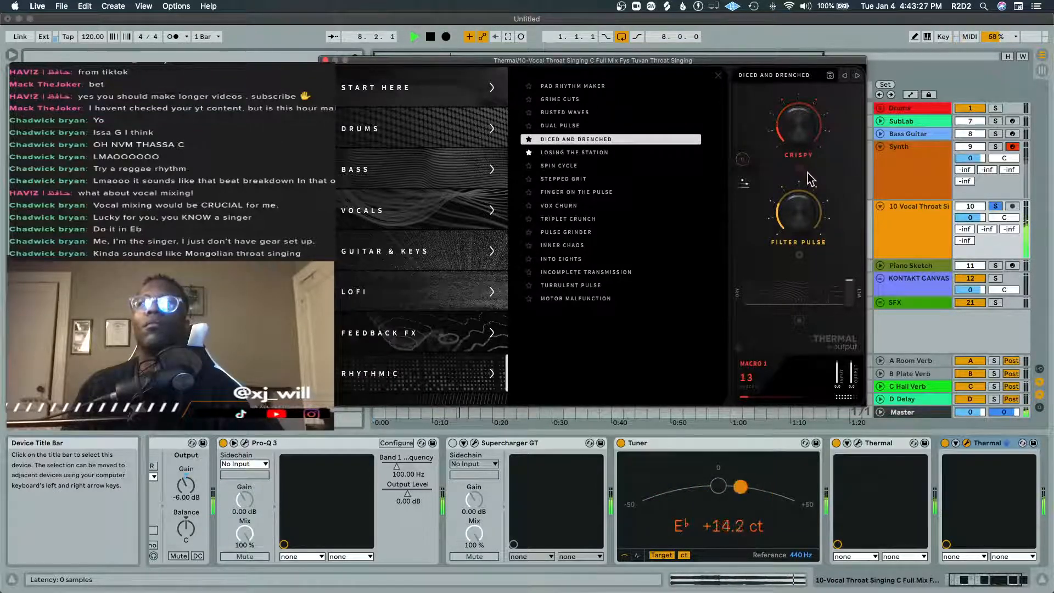
pyautogui.moveTo(791, 215); pyautogui.dragTo(796, 197)
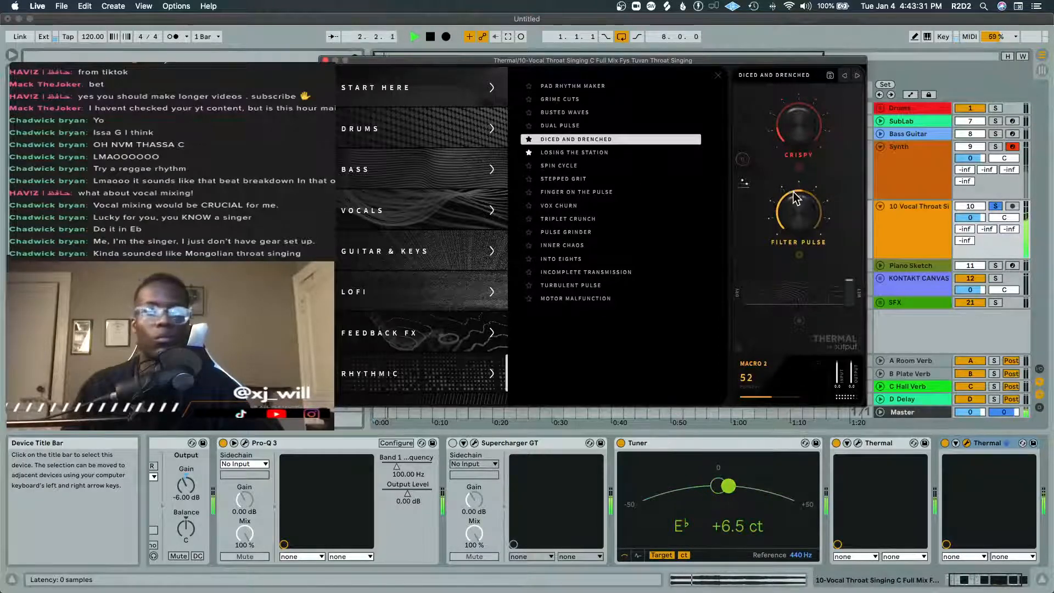
# Step: Unsolo the throat singing track, play it with the drone and lower the second Thermal's dry/wet mix to 46
pyautogui.click(996, 206)
pyautogui.press('space')
pyautogui.press('space')
pyautogui.moveTo(848, 300); pyautogui.dragTo(798, 305)
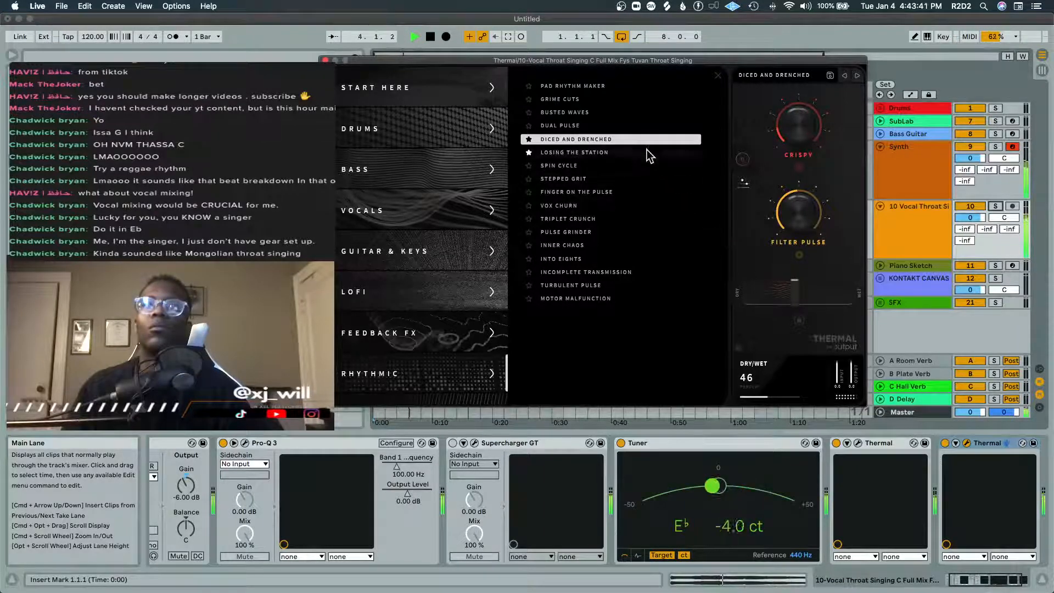
# Step: Load the Dual Pulse preset in the second Thermal, play it back with the drone and deactivate the first Thermal
pyautogui.click(615, 128)
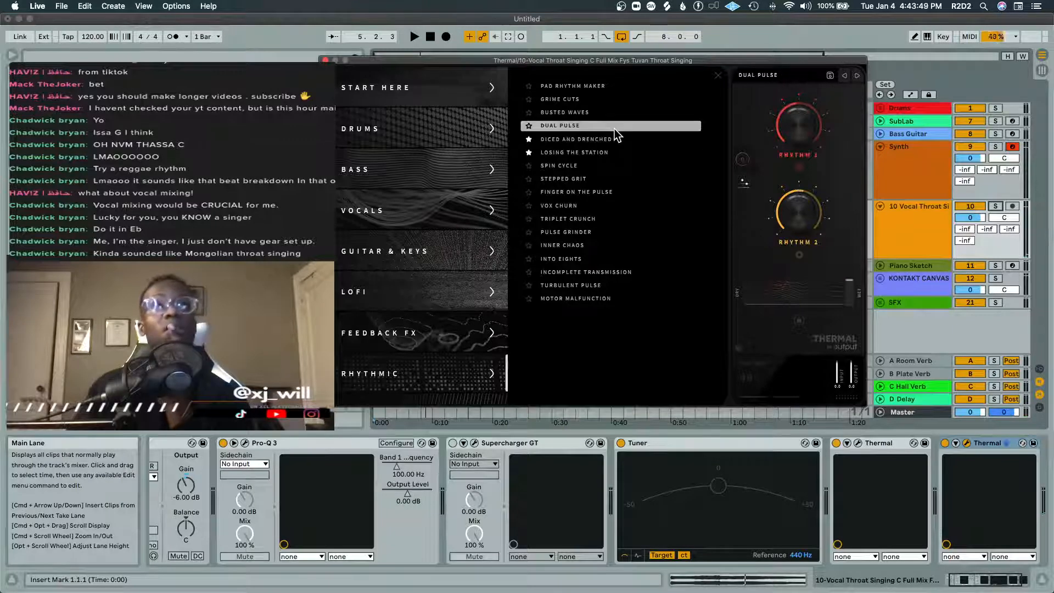
pyautogui.press('space')
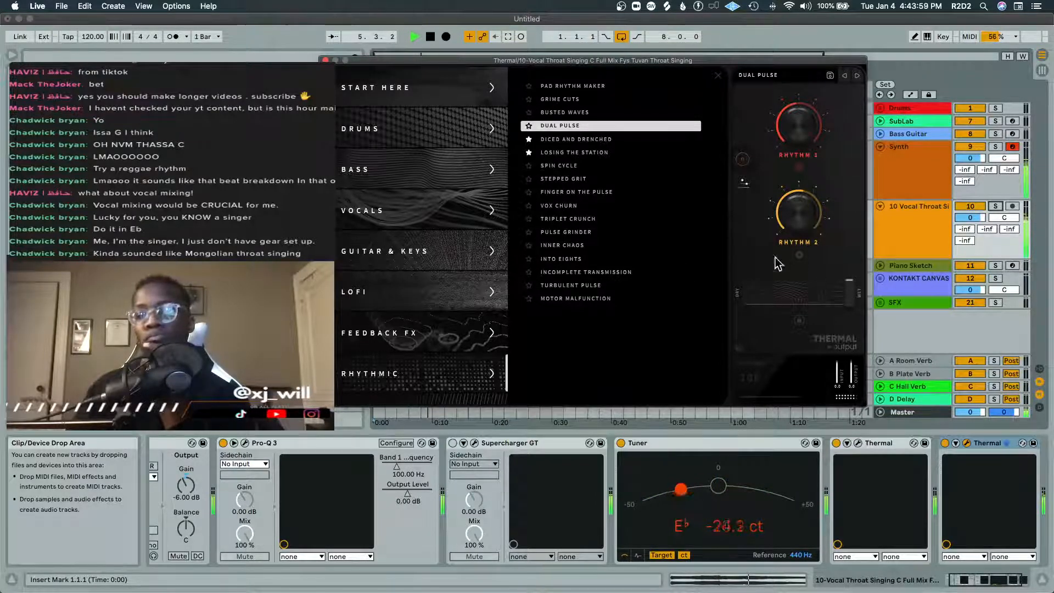
pyautogui.click(325, 61)
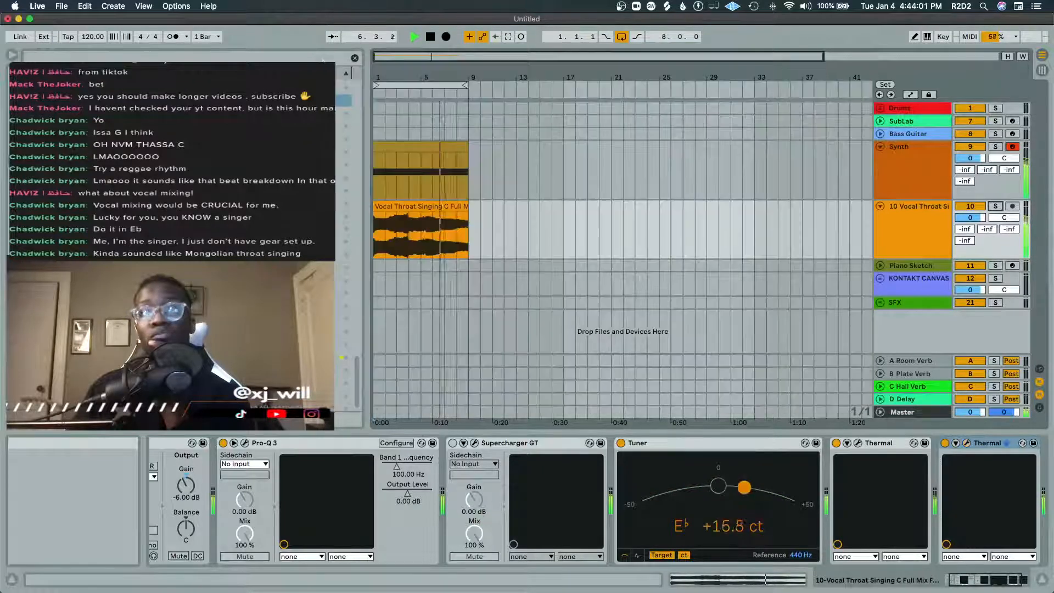
pyautogui.click(836, 443)
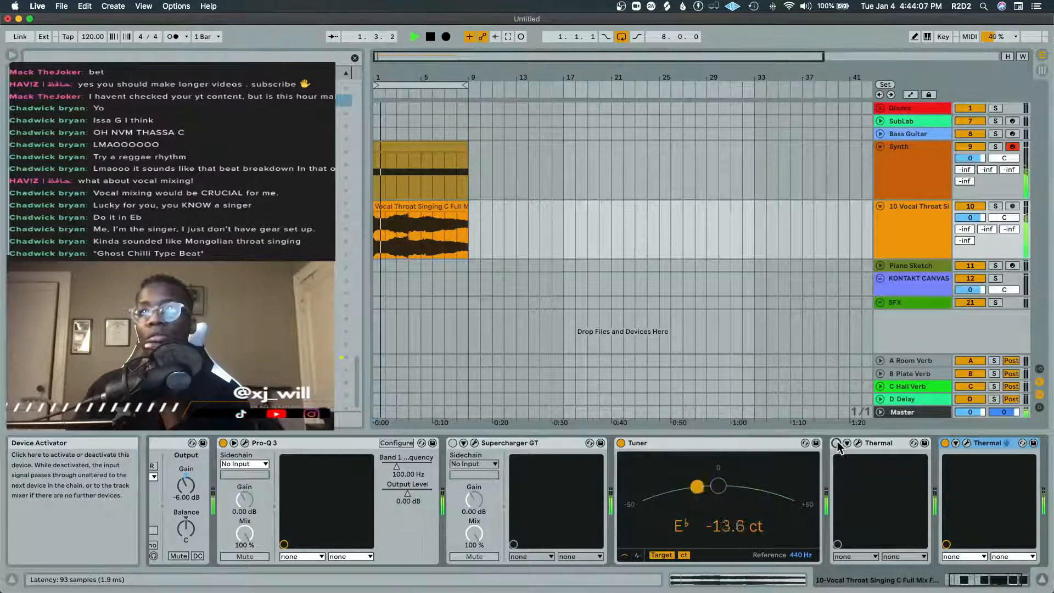
# Step: Shorten the Env 1 attack of Serum on the Synth track to about 401 ms while auditioning it, and fold the track
pyautogui.click(877, 175)
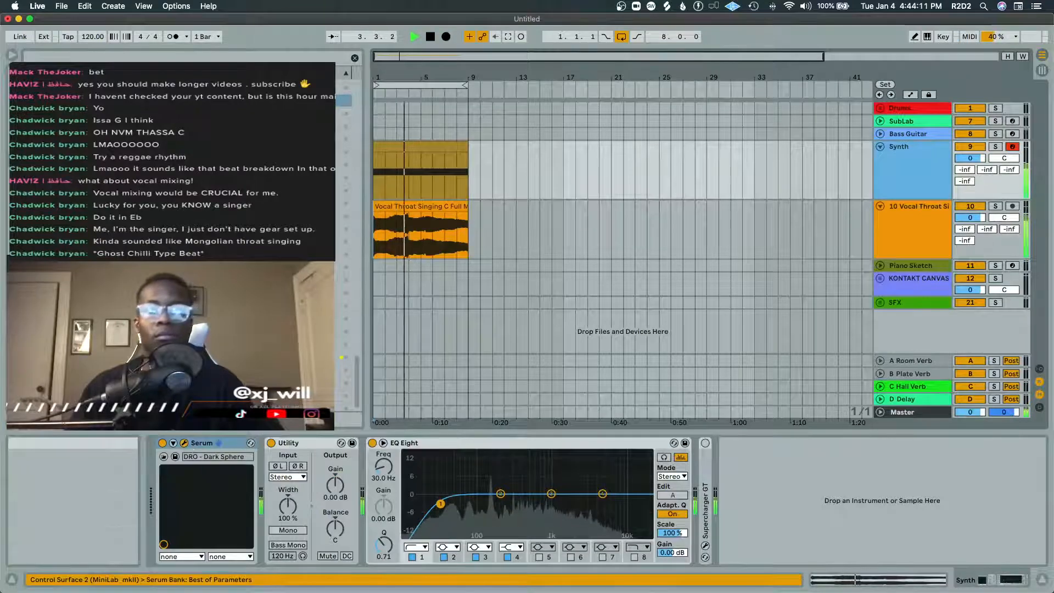
pyautogui.moveTo(659, 592); pyautogui.dragTo(613, 98)
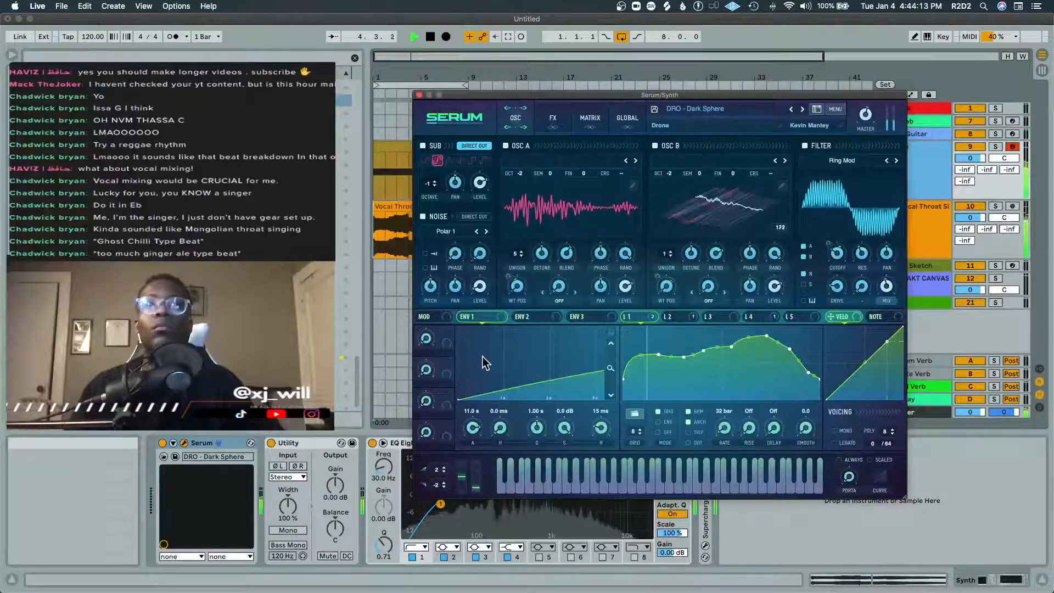
pyautogui.press('space')
pyautogui.moveTo(473, 431); pyautogui.dragTo(479, 479)
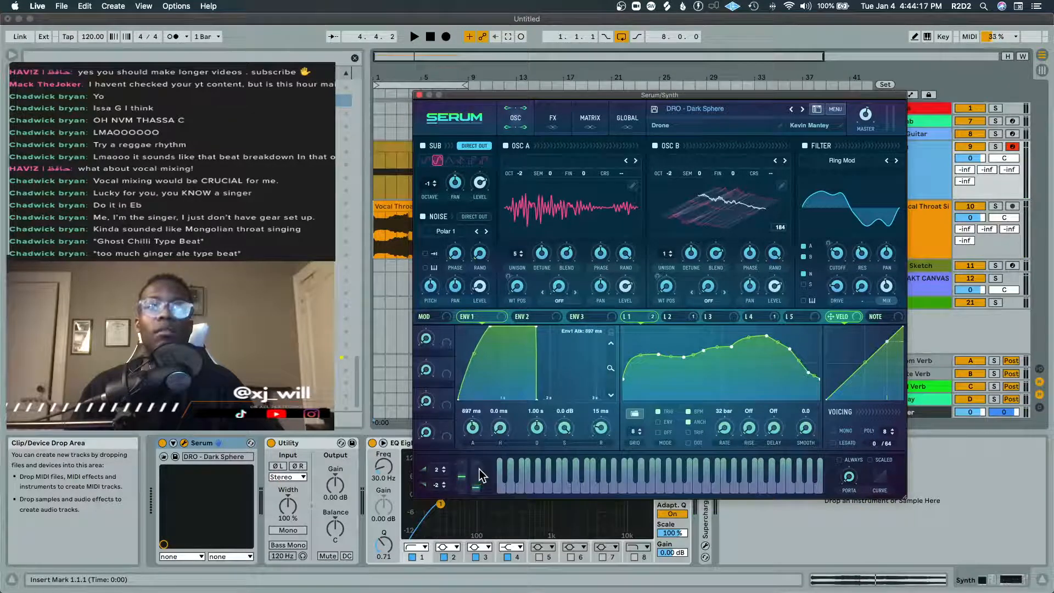
pyautogui.press('space')
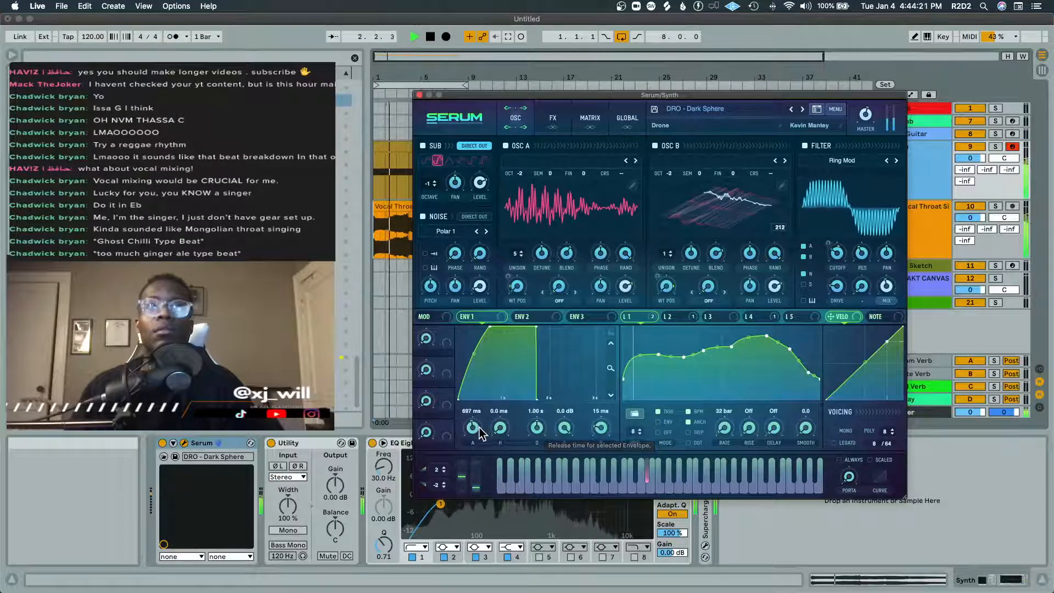
pyautogui.moveTo(472, 427); pyautogui.dragTo(477, 435)
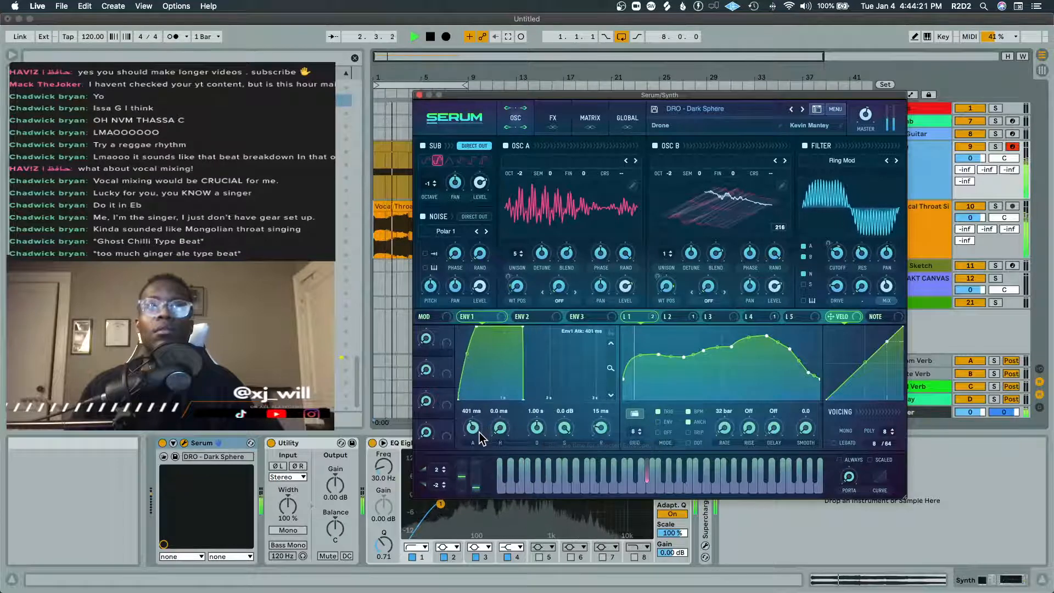
pyautogui.click(420, 96)
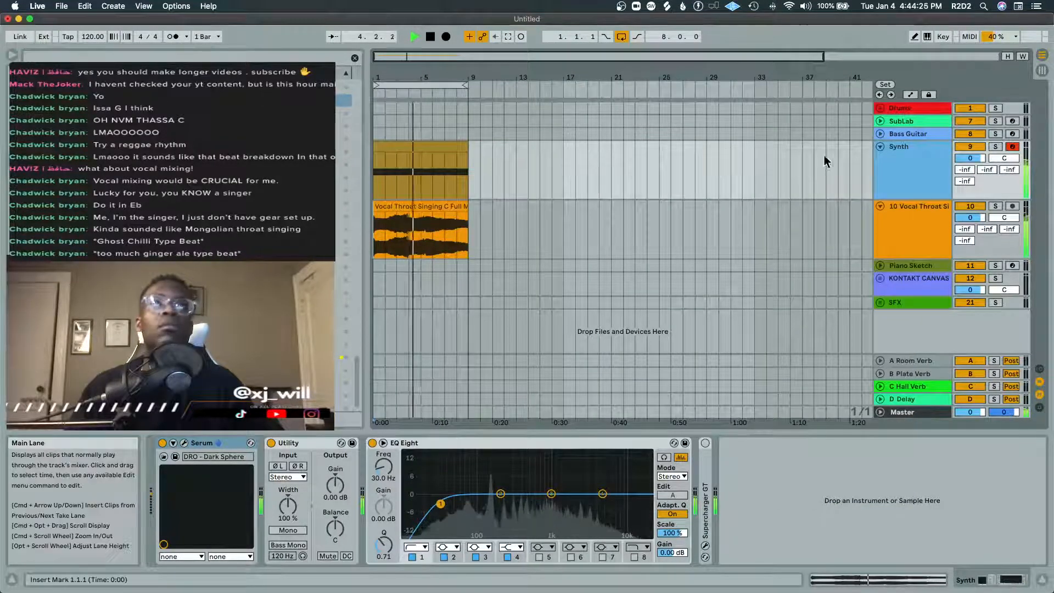
pyautogui.click(879, 146)
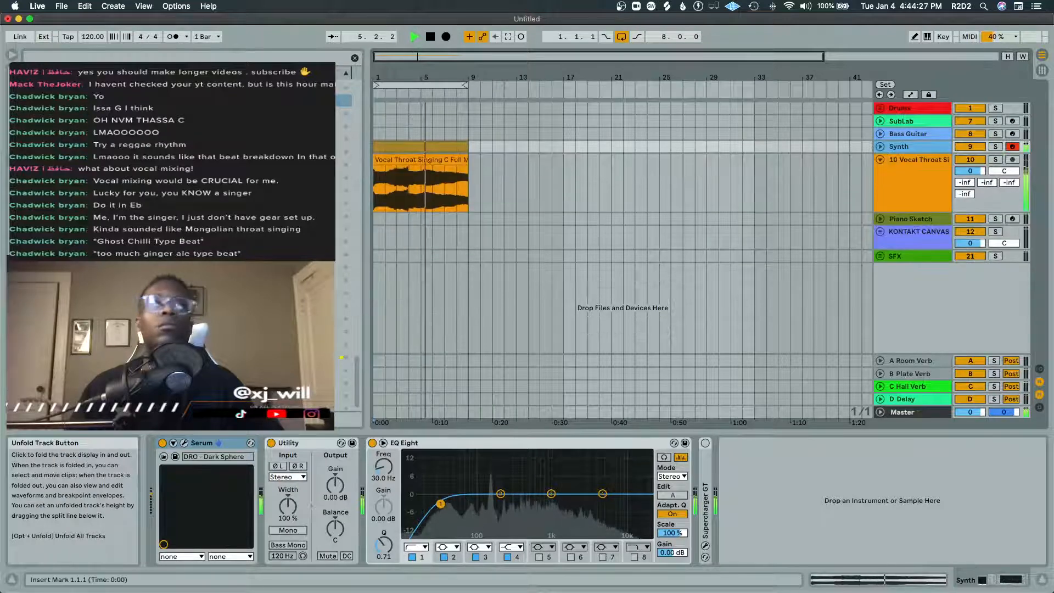
# Step: Stop playback, turn on the metronome and set the project tempo to 90 BPM
pyautogui.click(52, 308)
pyautogui.press('space')
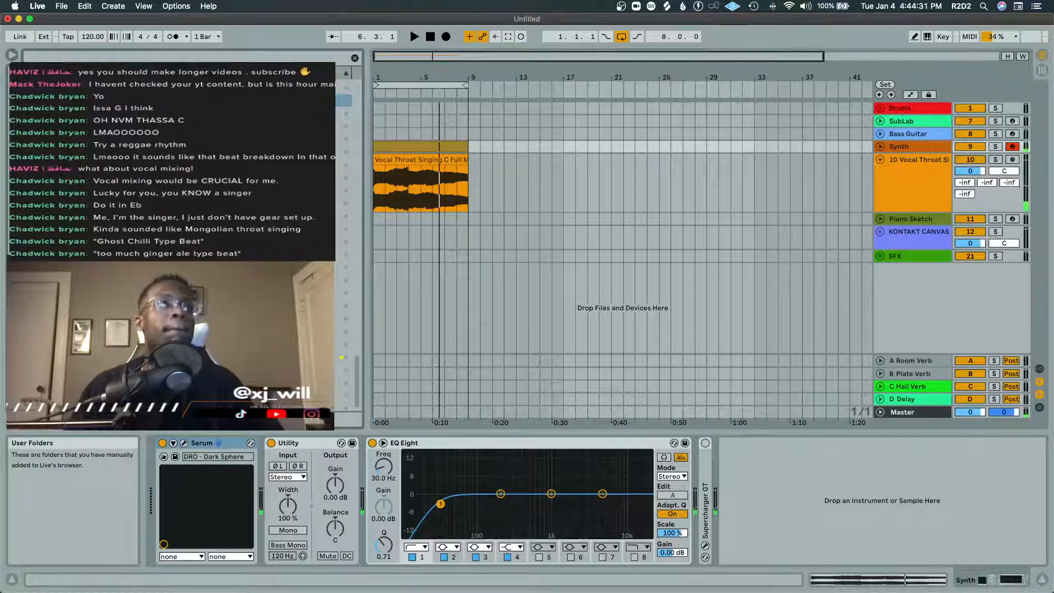
pyautogui.click(170, 38)
pyautogui.moveTo(89, 38)
pyautogui.mouseDown()
pyautogui.moveTo(90, 50)
pyautogui.moveTo(89, 42)
pyautogui.mouseUp()
pyautogui.press('space')
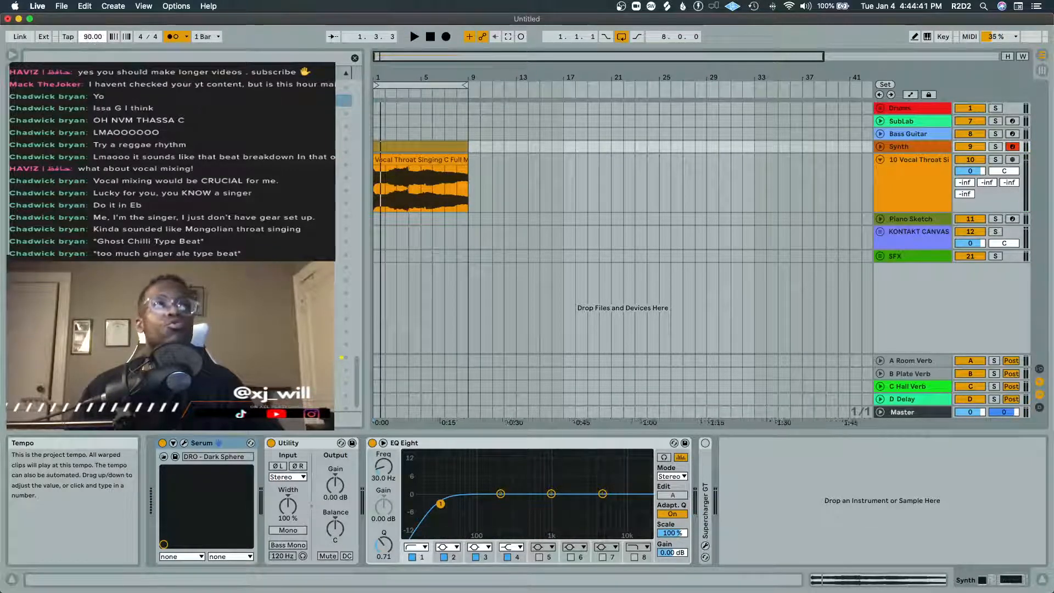
# Step: Unfold the Drums group and create an empty eight-bar MIDI clip on the Drum Rack track from bar 1 to 9
pyautogui.click(881, 108)
pyautogui.click(928, 157)
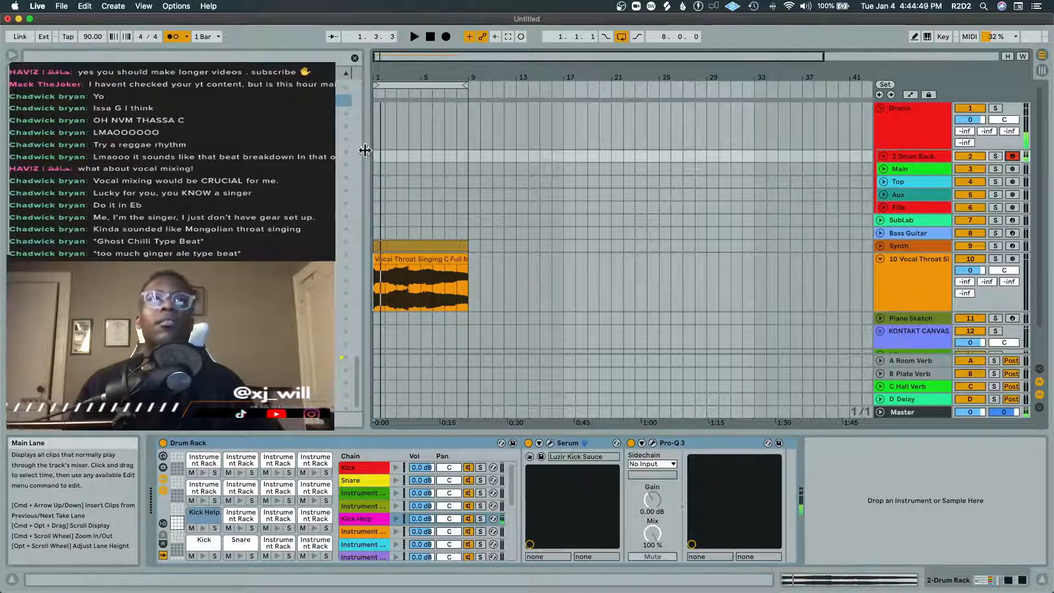
pyautogui.moveTo(470, 156); pyautogui.dragTo(352, 160)
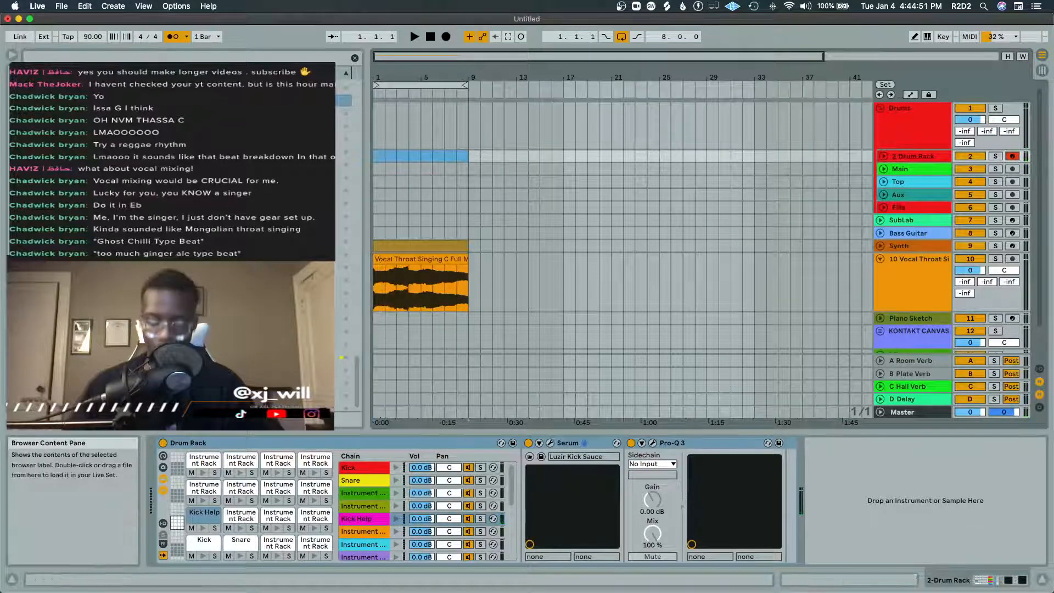
pyautogui.press('super+shift+m')
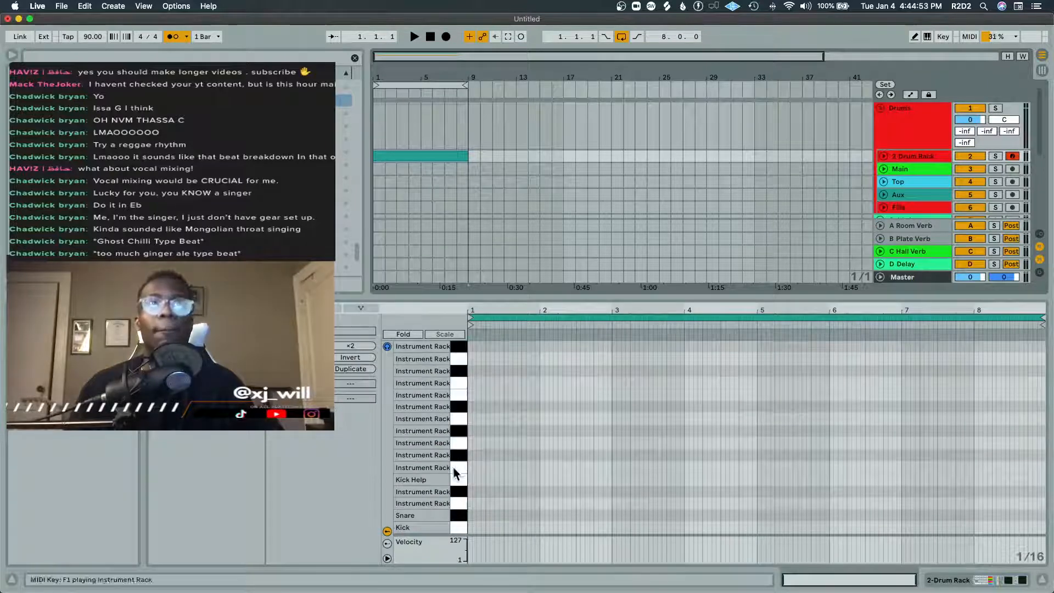
# Step: Fill all eight bars of the Drum Rack clip with repeated quarter notes on the Kick Help lane
pyautogui.click(481, 478)
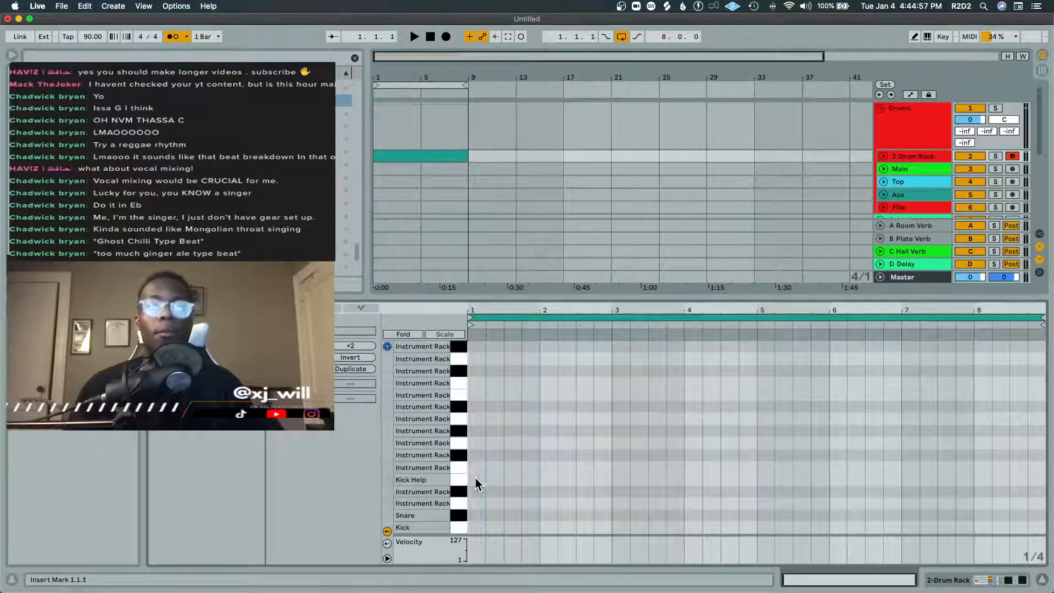
pyautogui.doubleClick(478, 478)
pyautogui.press('super+d')
pyautogui.press('super+d')
pyautogui.press('super+d')
pyautogui.press('super+d')
pyautogui.press('super+d')
pyautogui.press('super+d')
pyautogui.press('super+d')
pyautogui.press('super+d')
pyautogui.press('super+d')
pyautogui.press('super+d')
pyautogui.press('super+d')
pyautogui.press('super+d')
pyautogui.press('super+d')
pyautogui.press('super+d')
pyautogui.press('super+d')
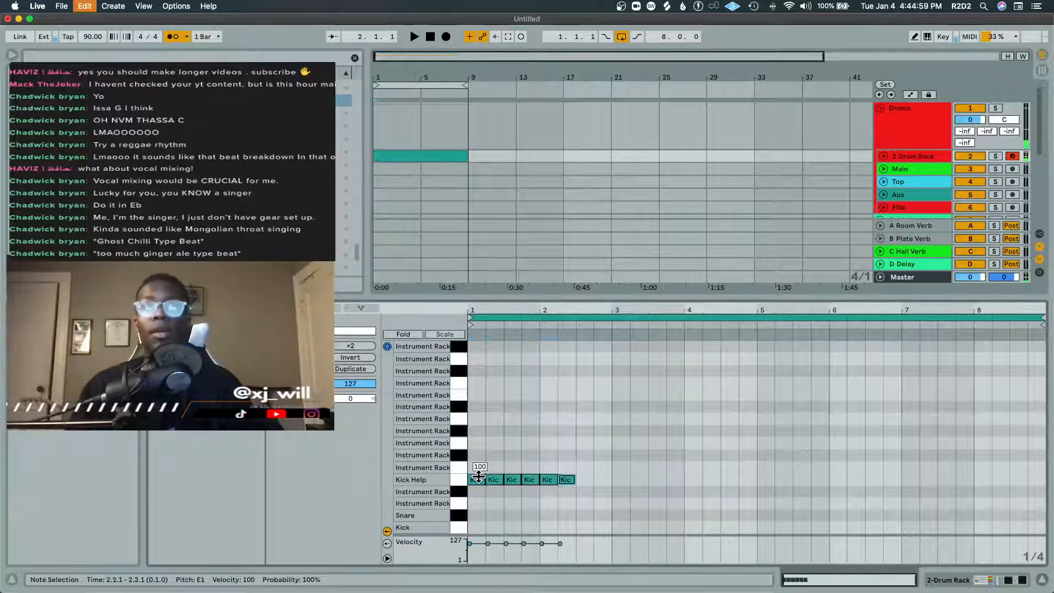
pyautogui.press('super+d')
pyautogui.press('super+d')
pyautogui.press('super+d')
pyautogui.press('super+d')
pyautogui.press('super+d')
pyautogui.press('super+d')
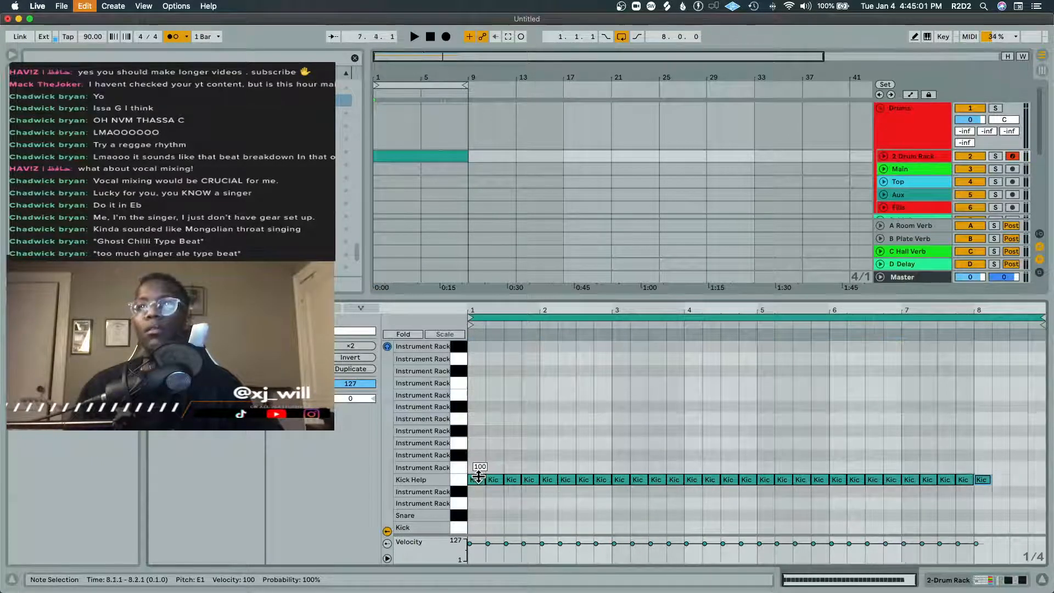
pyautogui.press('super+d')
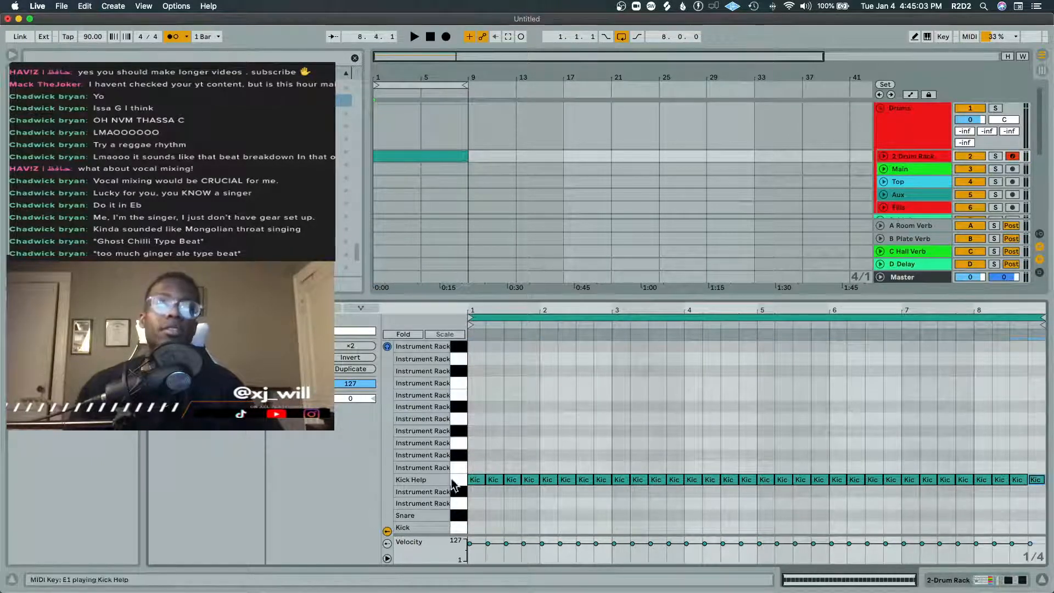
pyautogui.click(457, 480)
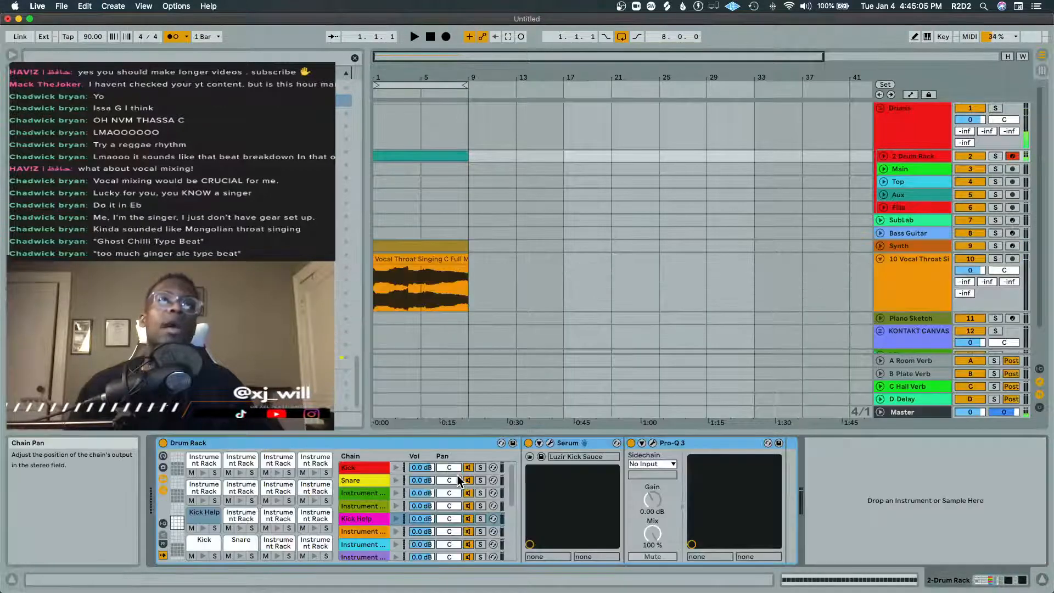
# Step: Play the kick pattern with the drone and throat singing, and lower the project tempo to 79 BPM
pyautogui.click(590, 266)
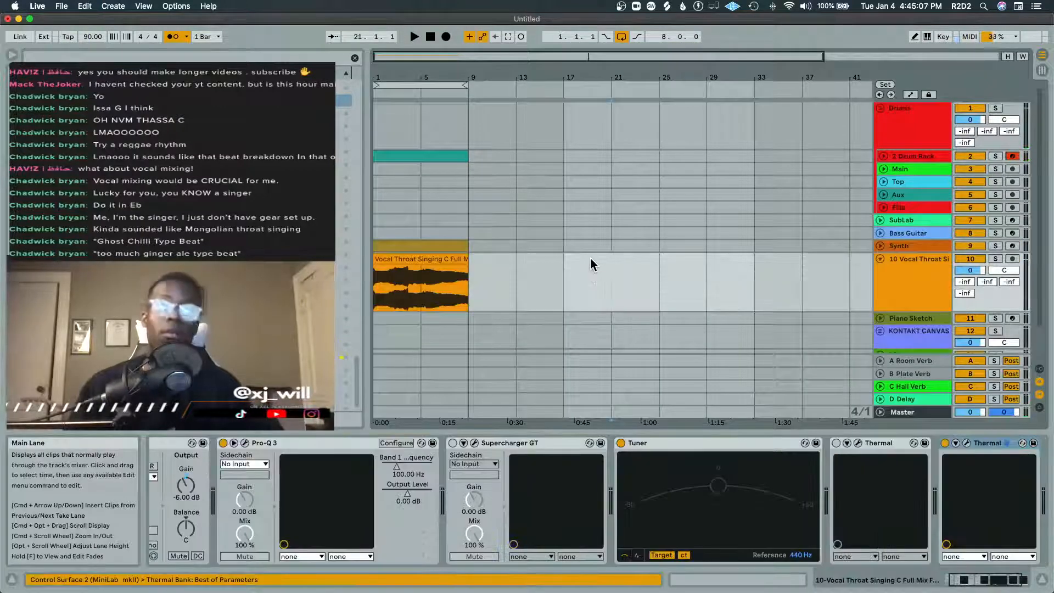
pyautogui.press('super+1')
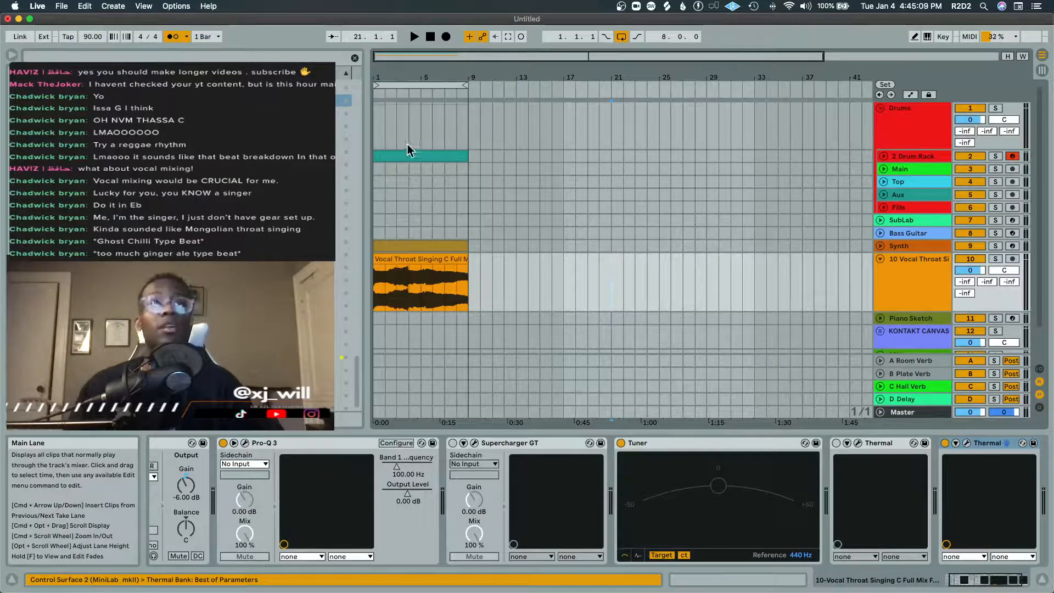
pyautogui.click(410, 156)
pyautogui.press('space')
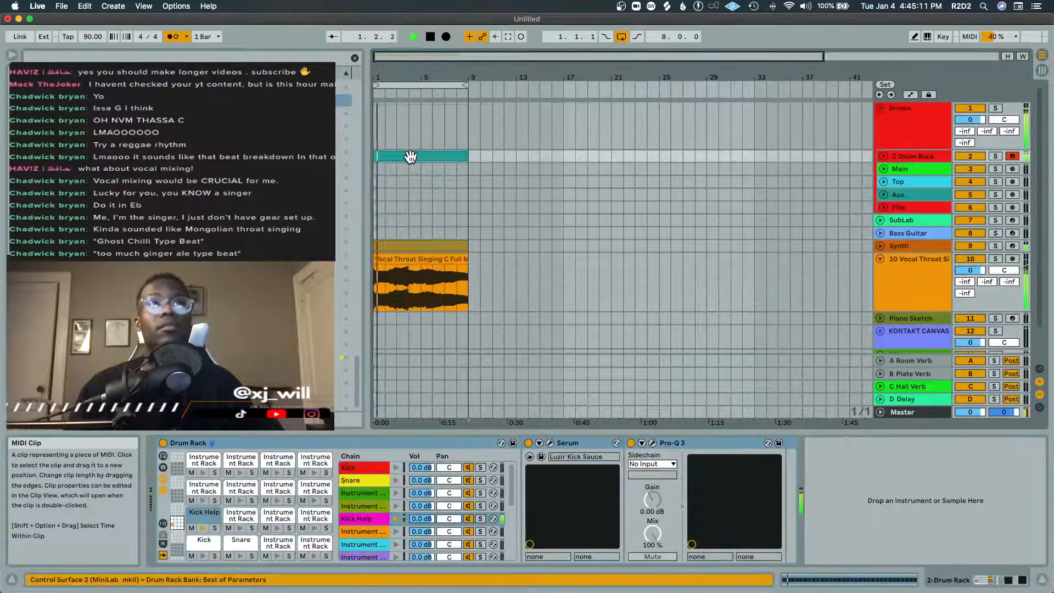
pyautogui.press('space')
pyautogui.moveTo(87, 36); pyautogui.dragTo(86, 45)
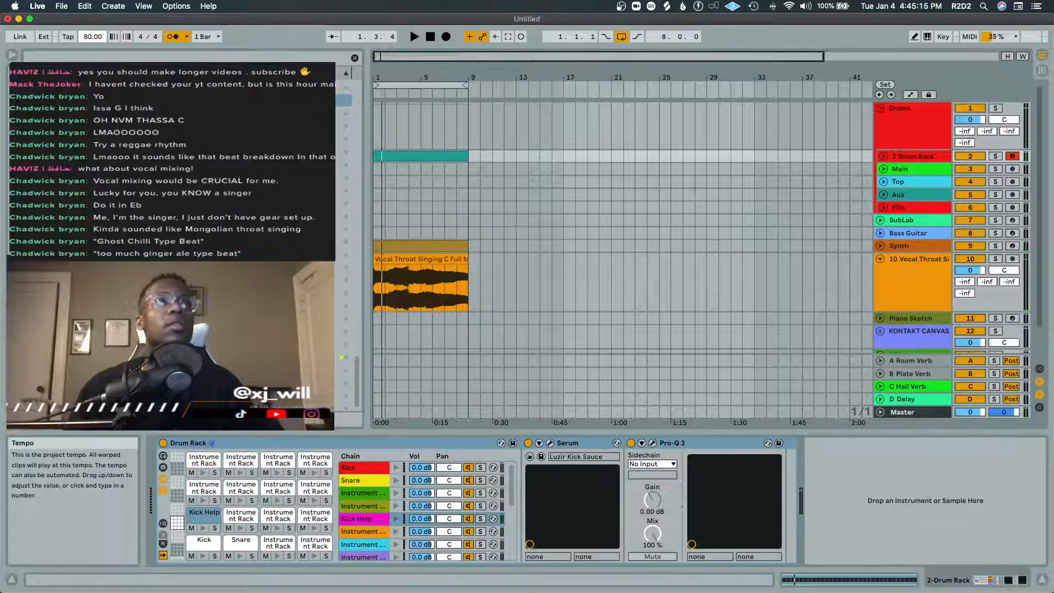
# Step: Restart playback at the new tempo and open the second Thermal on the throat singing track
pyautogui.press('space')
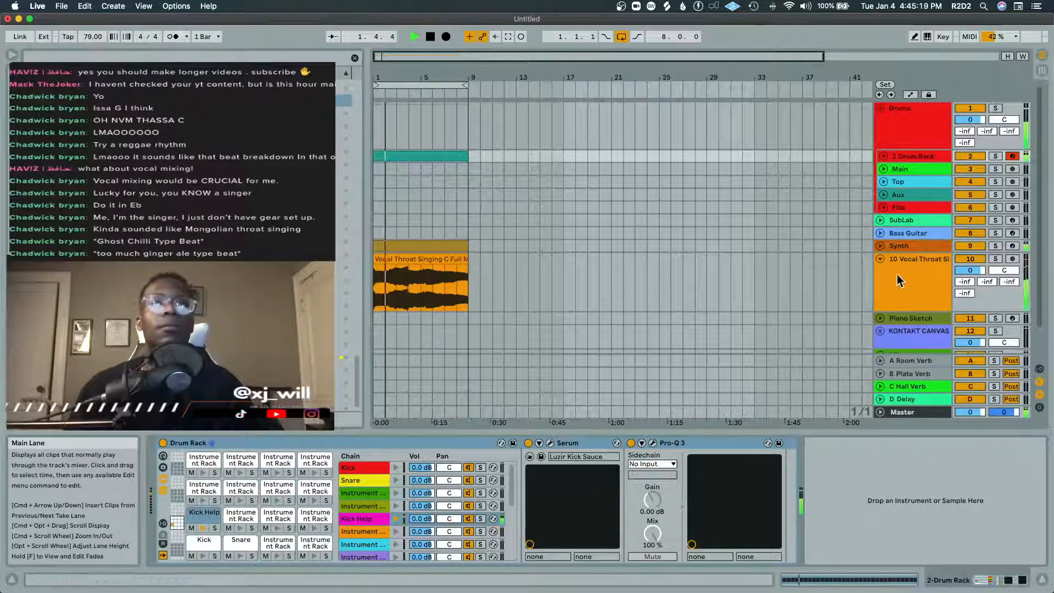
pyautogui.click(916, 277)
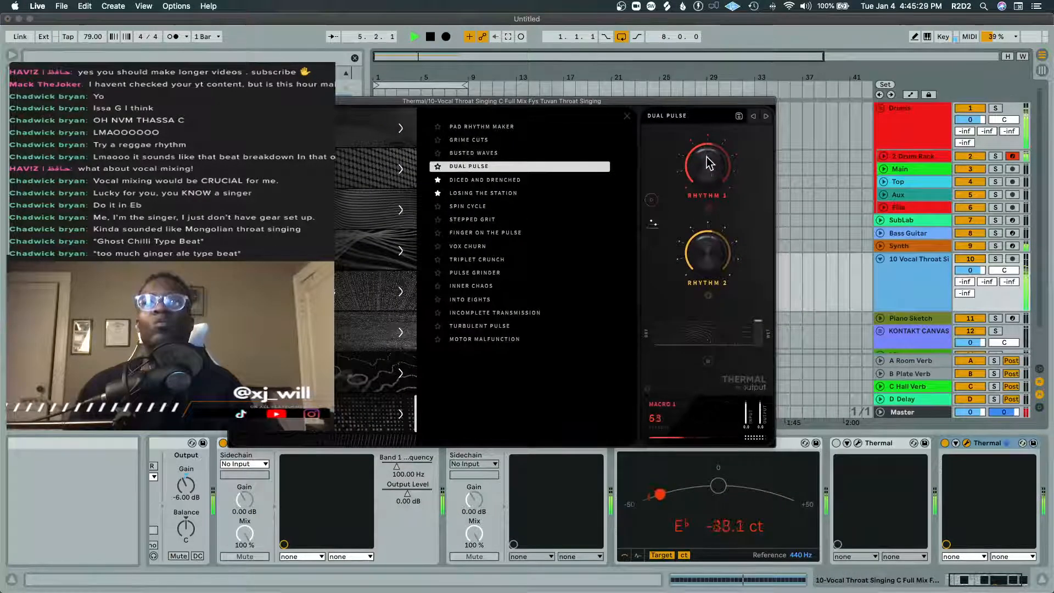
# Step: Adjust the Rhythm 1 and Rhythm 2 macros of Thermal's Dual Pulse preset and bring its detailed editing view into clear sight
pyautogui.moveTo(708, 153)
pyautogui.mouseDown()
pyautogui.moveTo(709, 118)
pyautogui.moveTo(716, 151)
pyautogui.mouseUp()
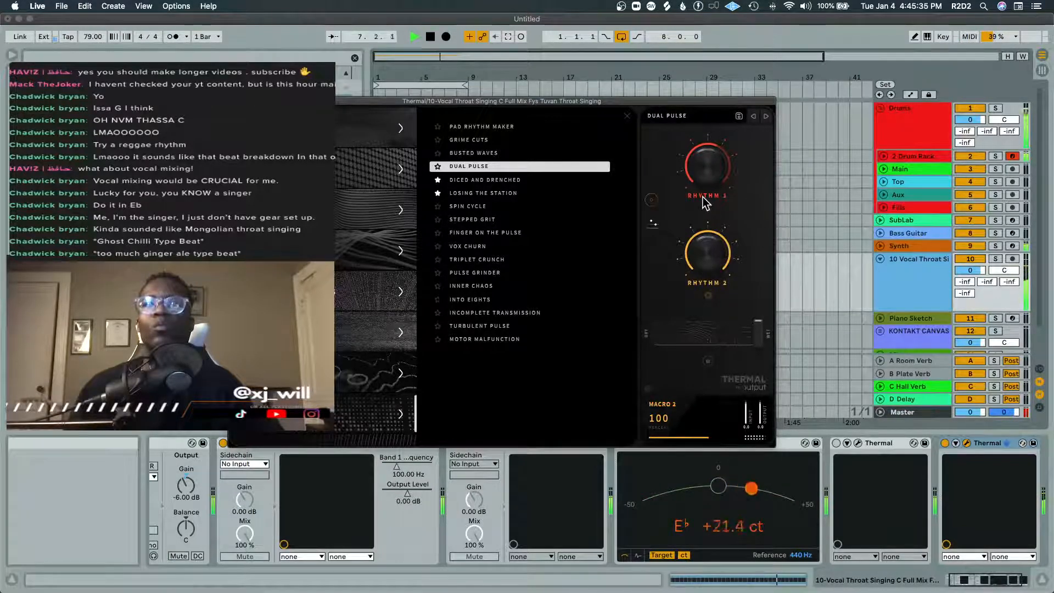
pyautogui.moveTo(706, 219); pyautogui.dragTo(712, 242)
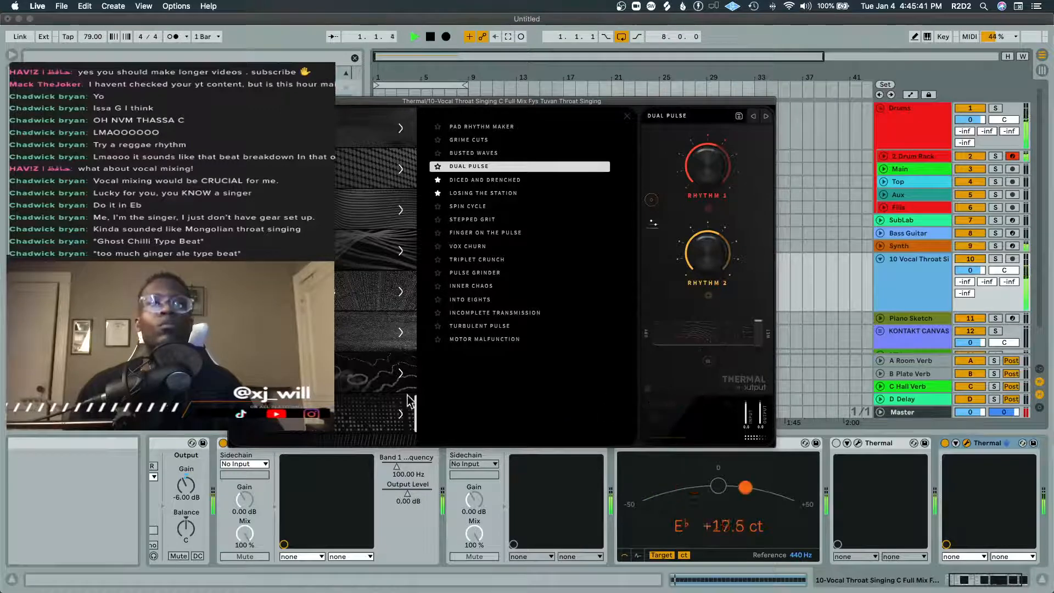
pyautogui.click(655, 226)
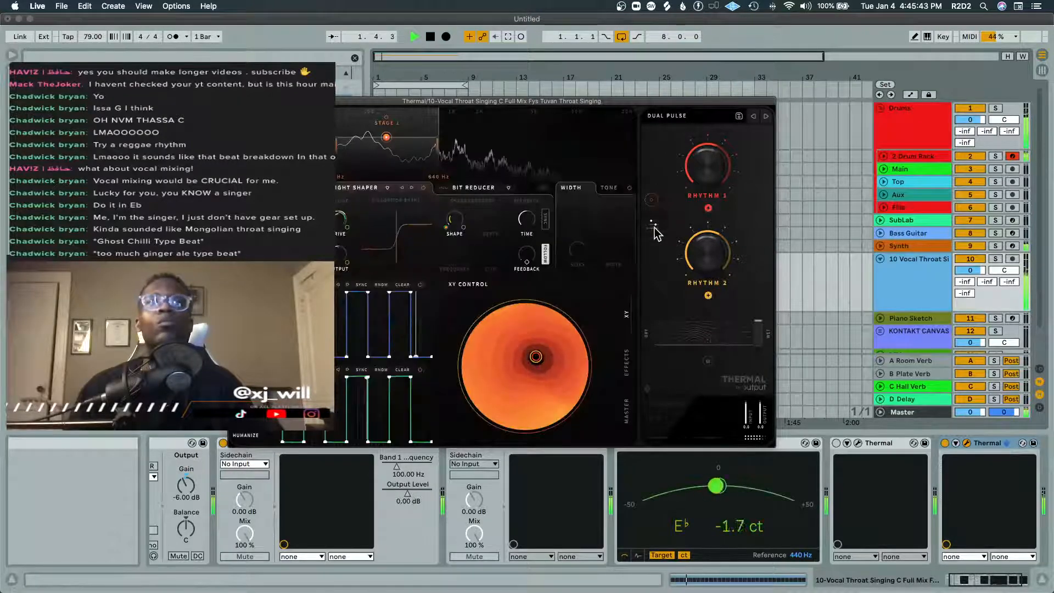
pyautogui.press('space')
pyautogui.moveTo(416, 103); pyautogui.dragTo(615, 91)
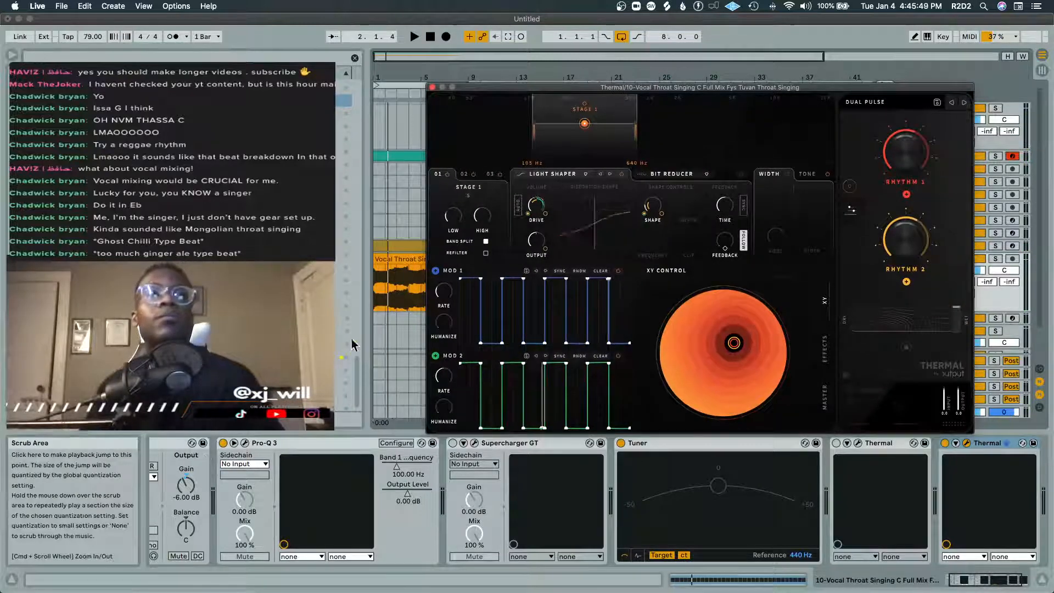
# Step: Reshape the first two square pulses of Thermal's Mod 1 into falling ramps and bend the first ramp into a curve
pyautogui.moveTo(451, 291); pyautogui.dragTo(451, 287)
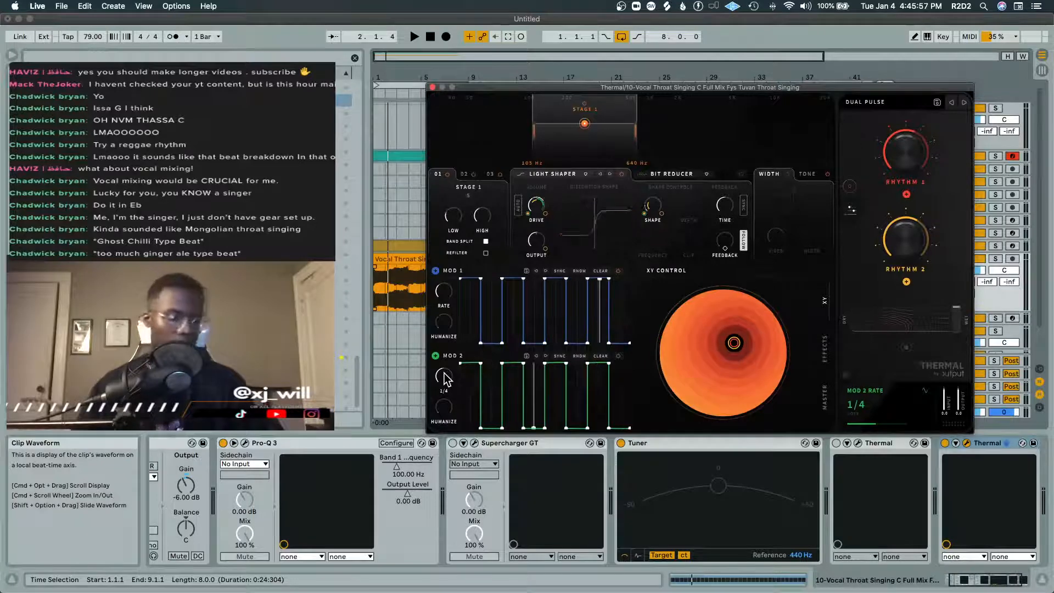
pyautogui.press('space')
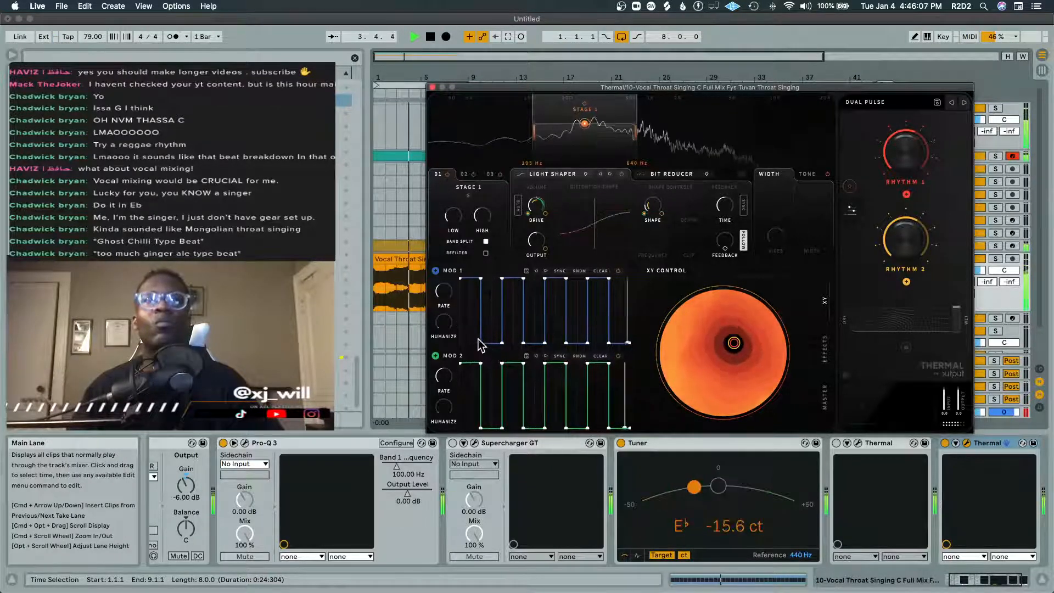
pyautogui.moveTo(484, 341); pyautogui.dragTo(472, 280)
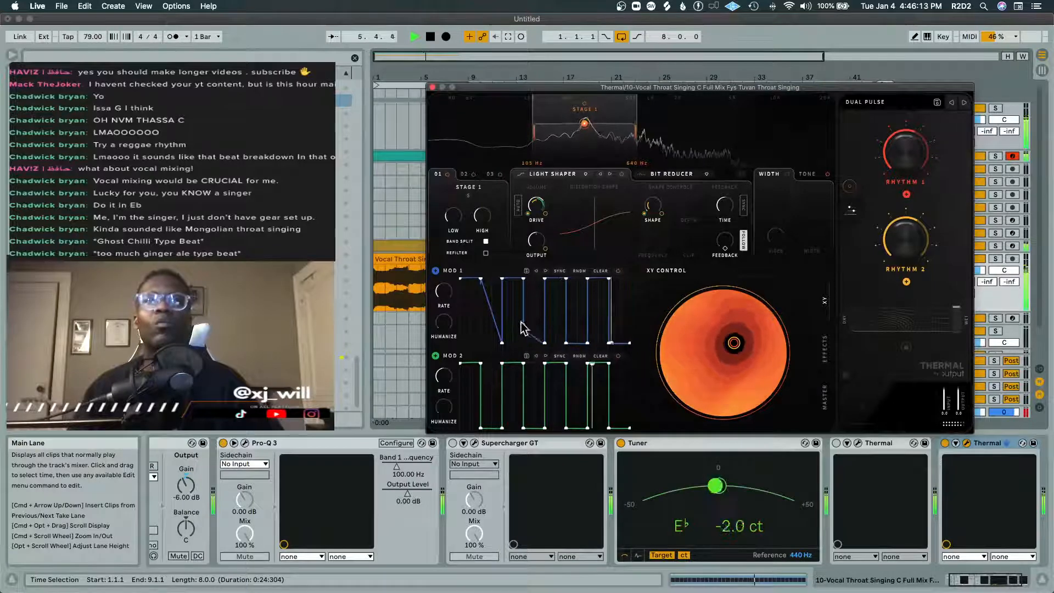
pyautogui.moveTo(523, 332); pyautogui.dragTo(519, 278)
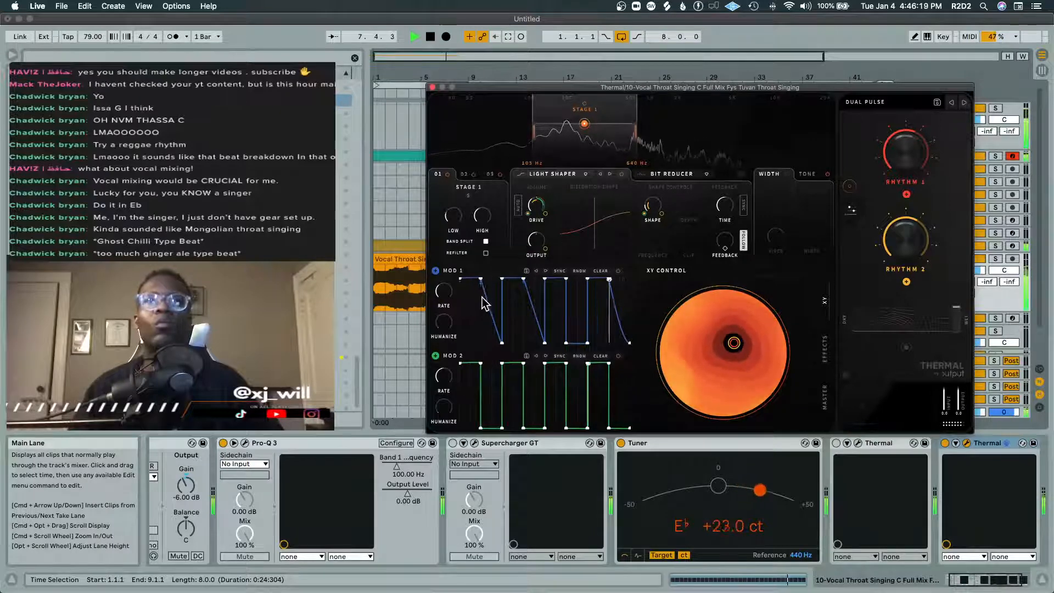
pyautogui.moveTo(483, 296); pyautogui.dragTo(455, 337)
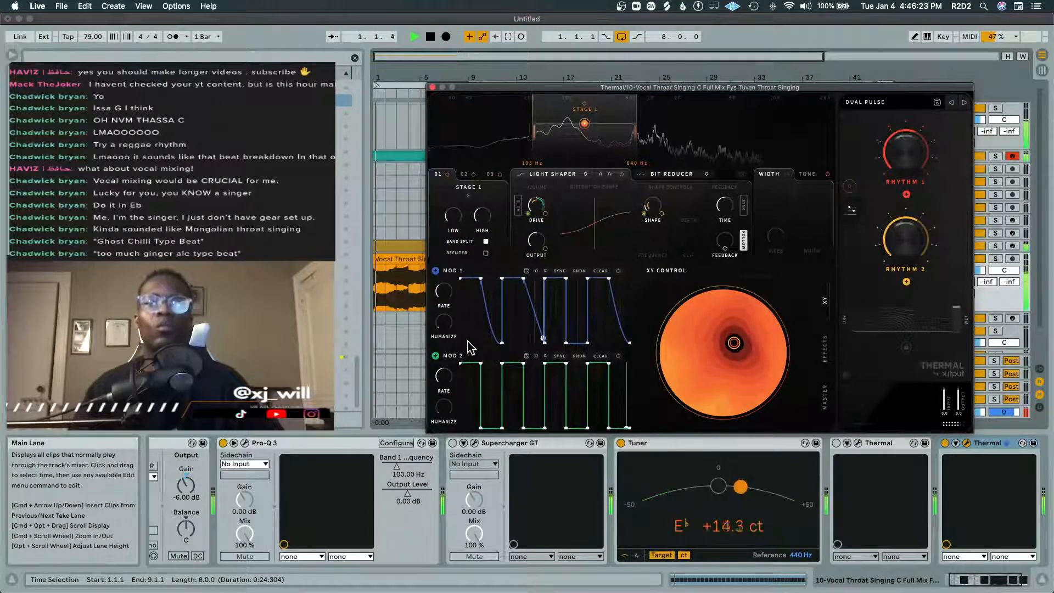
# Step: Set Thermal's Rhythm 1 macro to 79 while listening to the loop, and close the plug-in window
pyautogui.press('space')
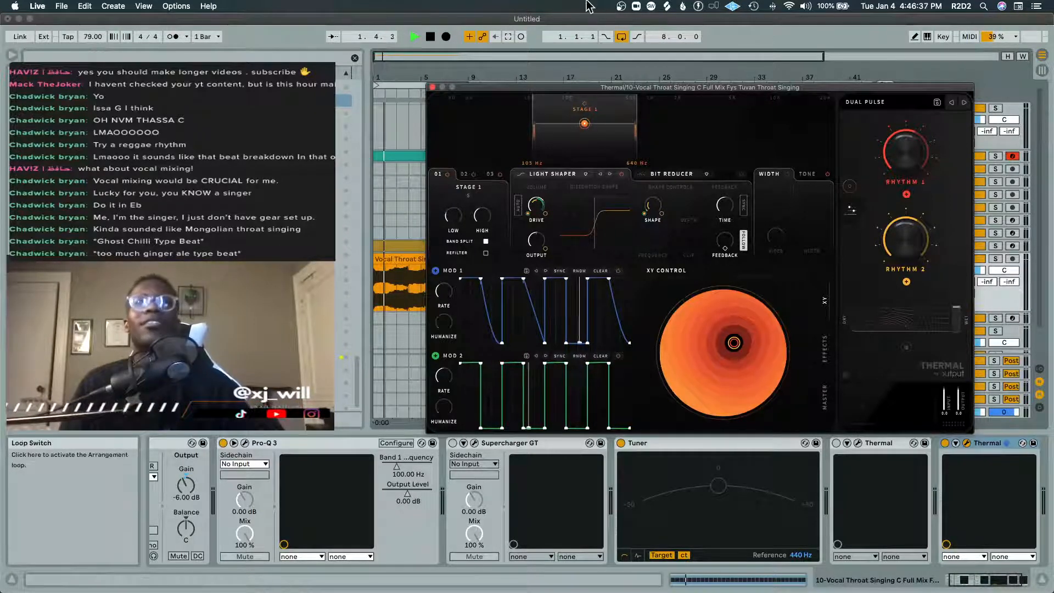
pyautogui.press('space')
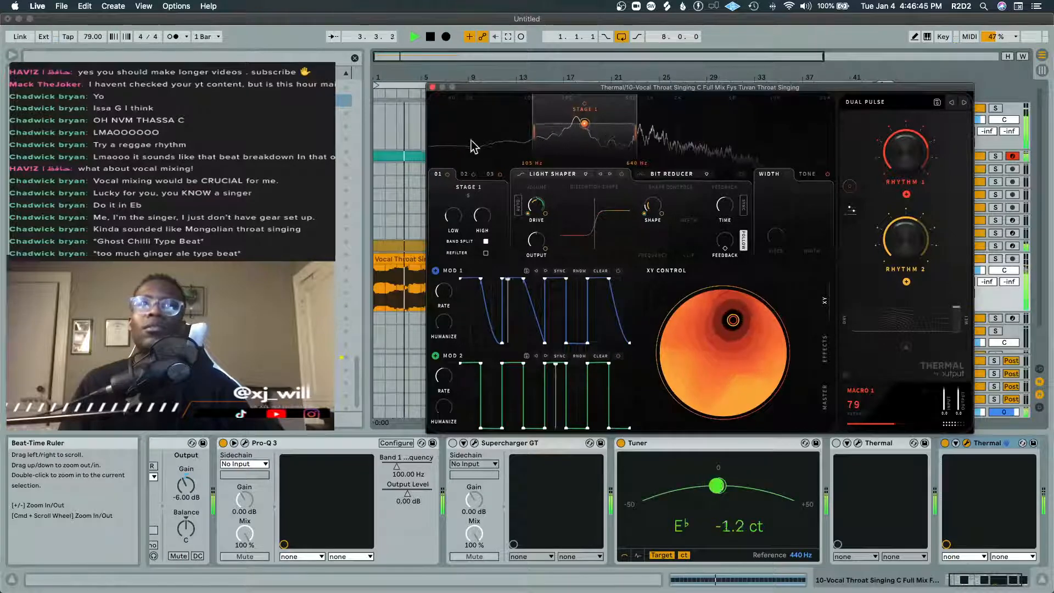
pyautogui.click(433, 86)
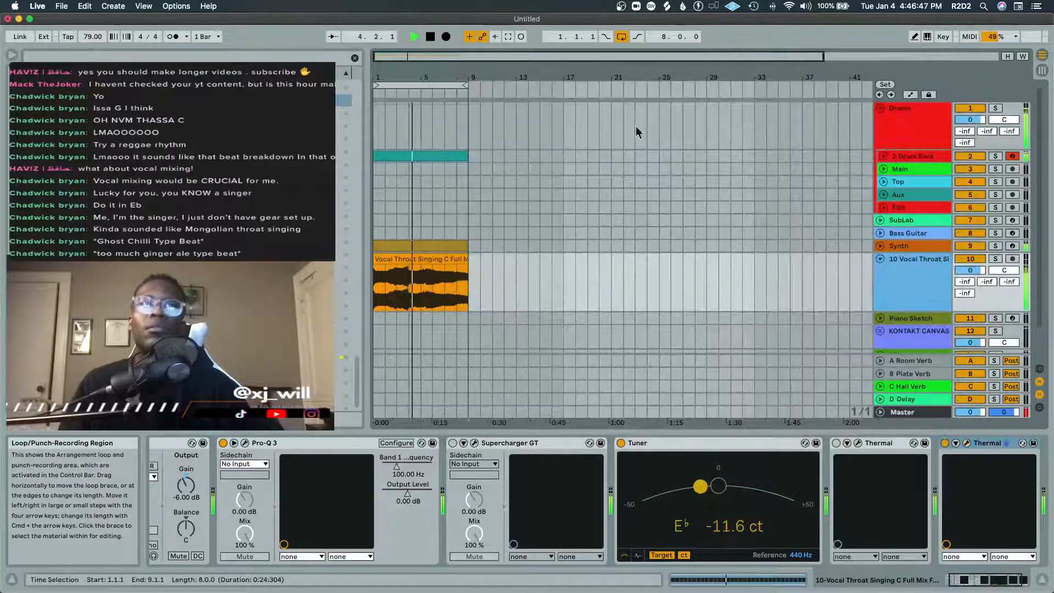
# Step: Collapse the Drums group and arm the SubLab track for recording with playback stopped
pyautogui.click(52, 324)
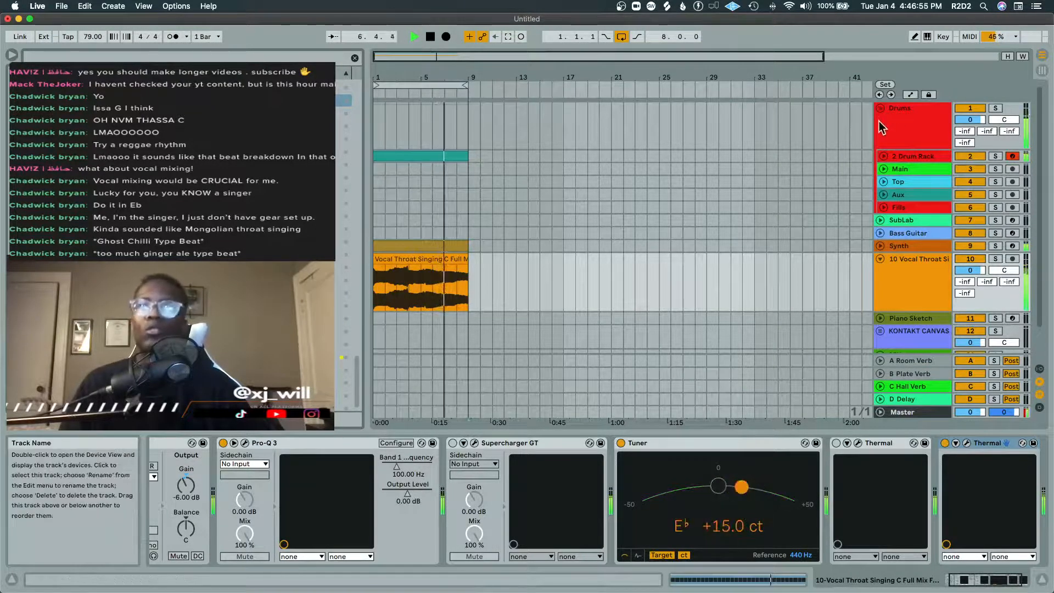
pyautogui.click(881, 107)
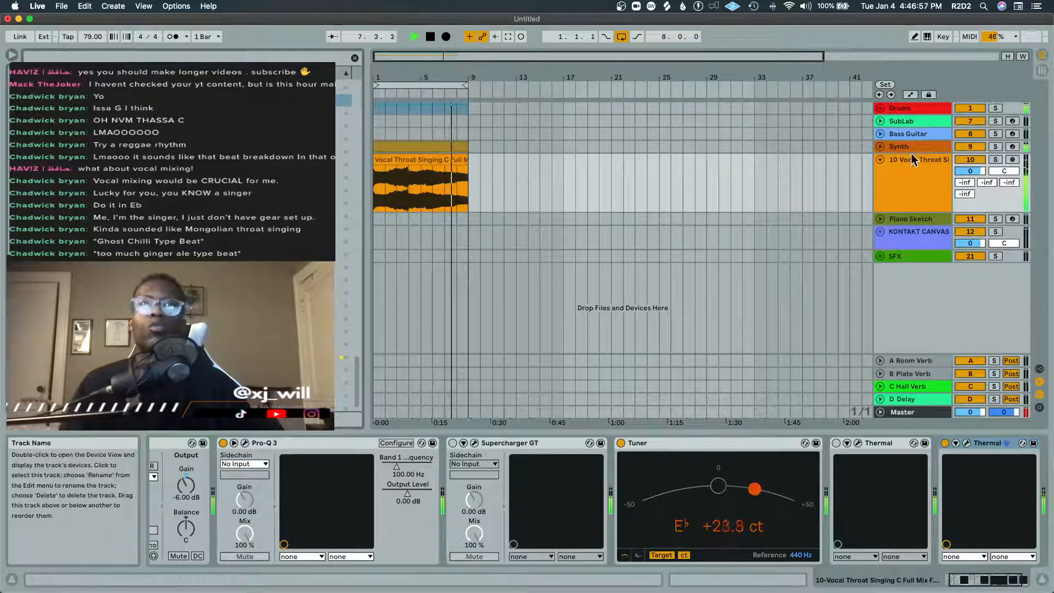
pyautogui.press('space')
pyautogui.click(1013, 120)
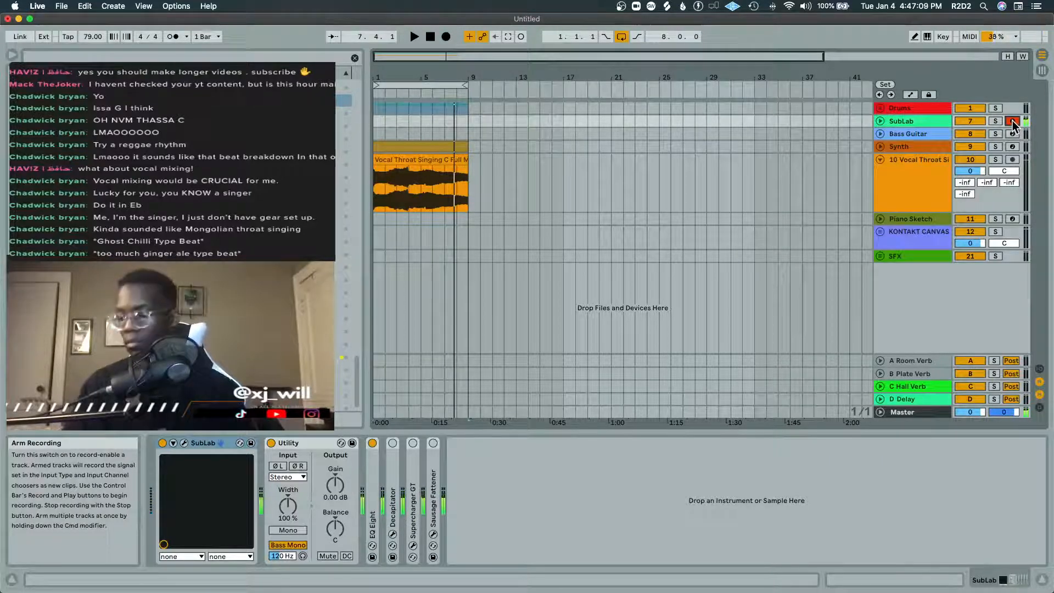
# Step: Play the loop with SubLab armed to audition a sub-bass part against the drums, synth and throat-singing vocal
pyautogui.press('space')
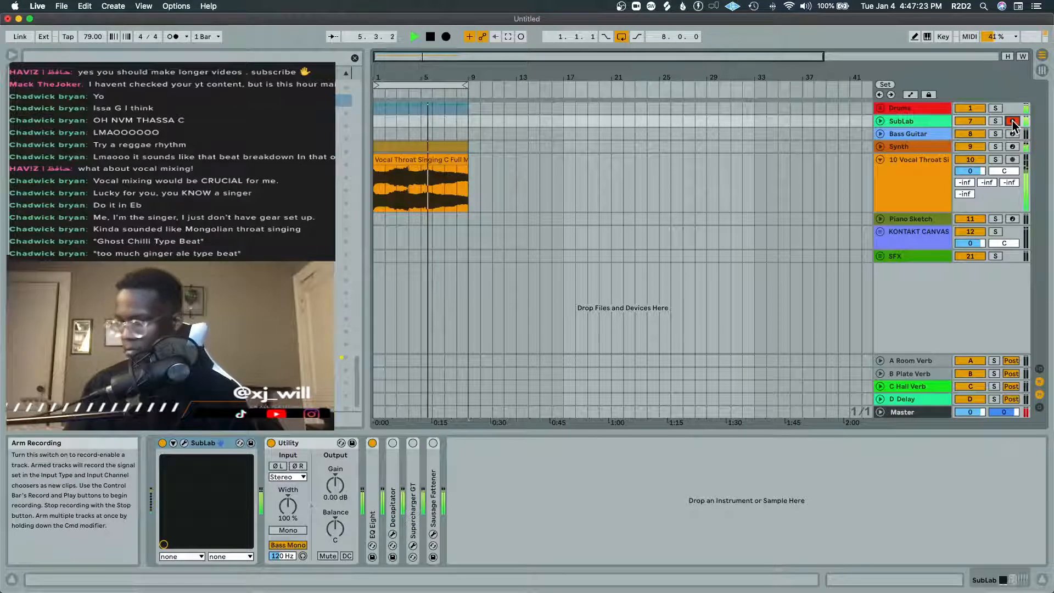
pyautogui.press('space')
pyautogui.press('space')
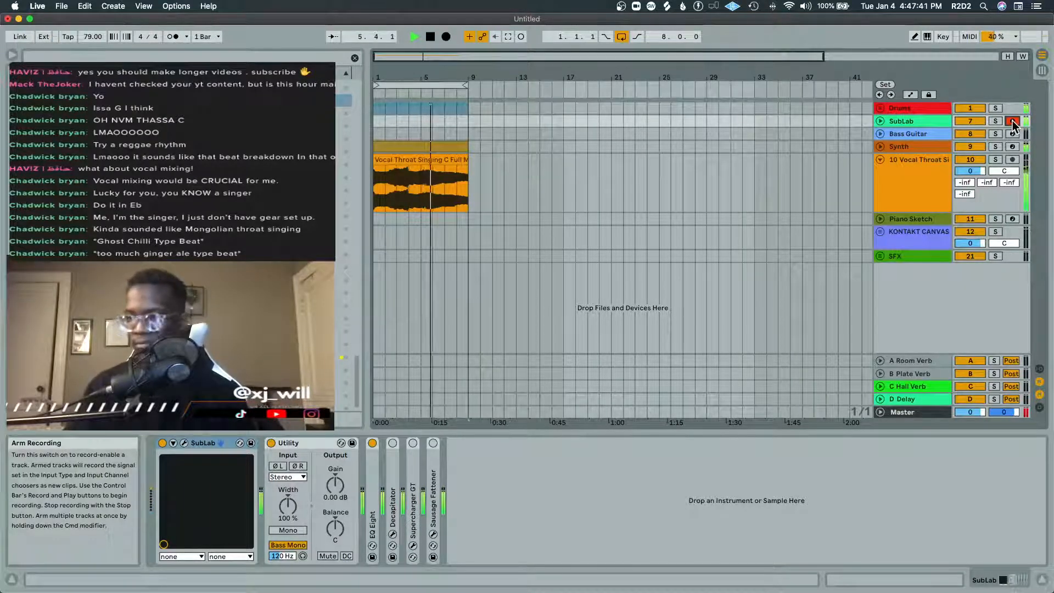
pyautogui.press('space')
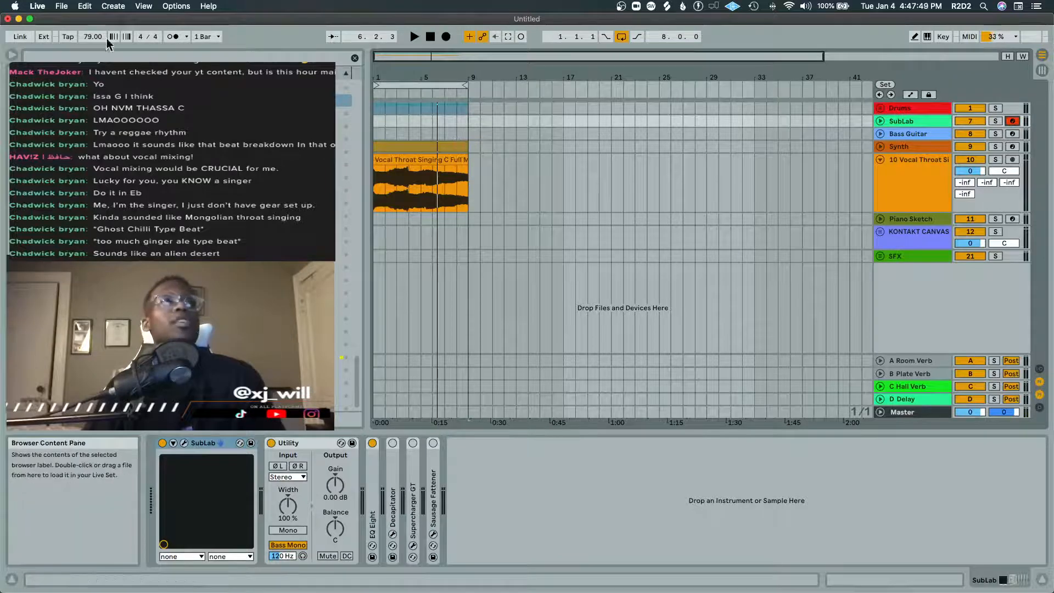
# Step: Save the Live Set as "Alien Desert" in the Pulses folder
pyautogui.click(63, 6)
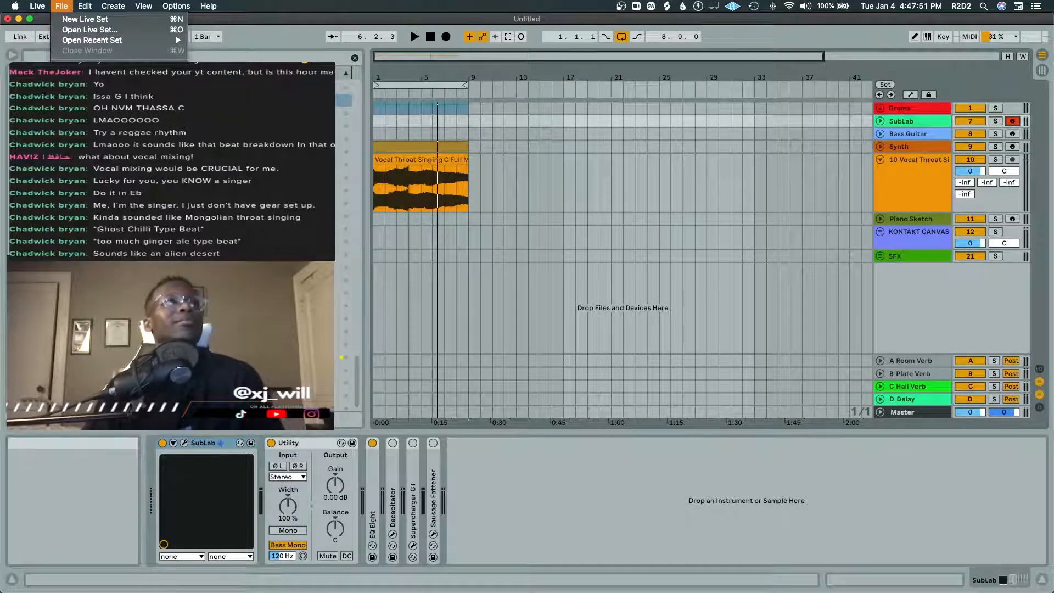
pyautogui.click(931, 121)
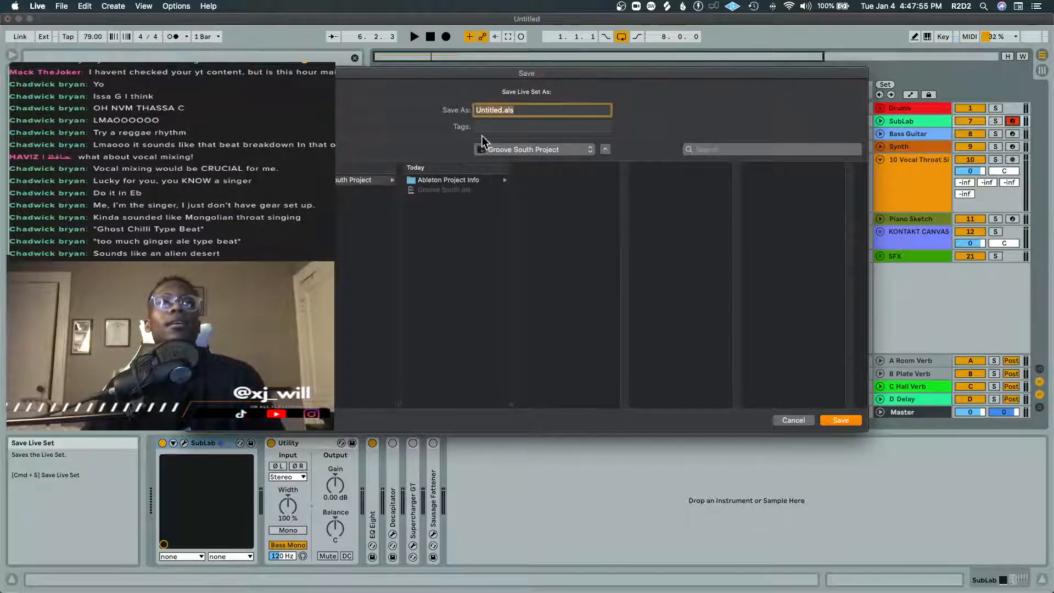
pyautogui.click(530, 149)
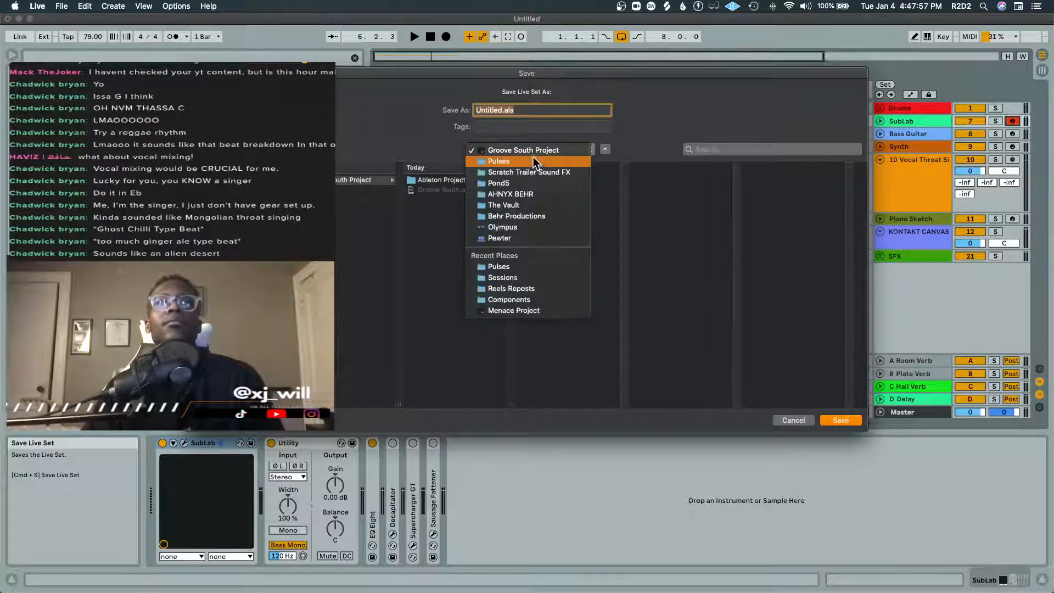
pyautogui.click(531, 159)
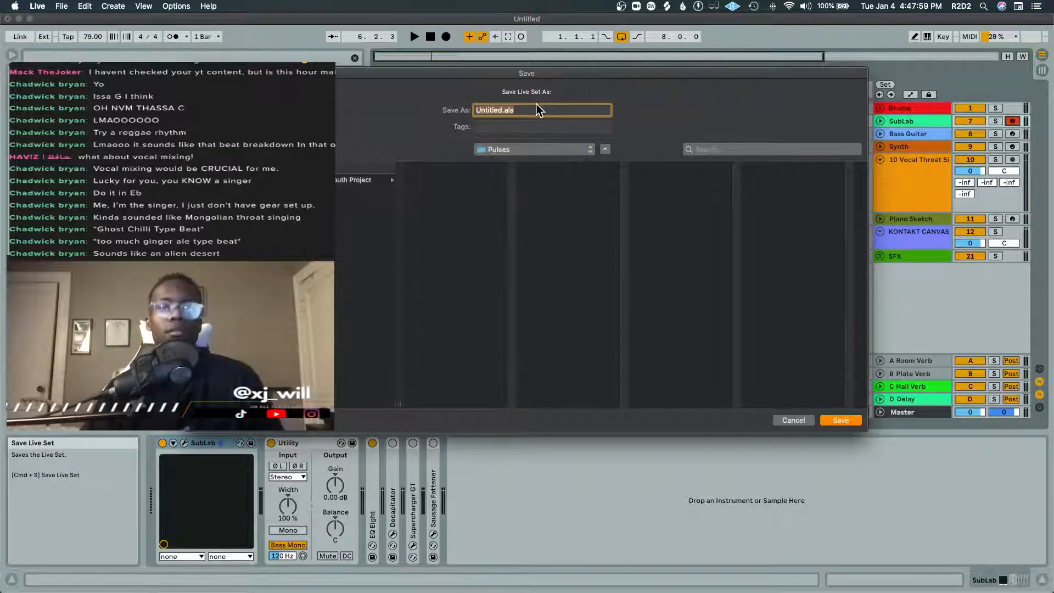
pyautogui.write('Alien Des')
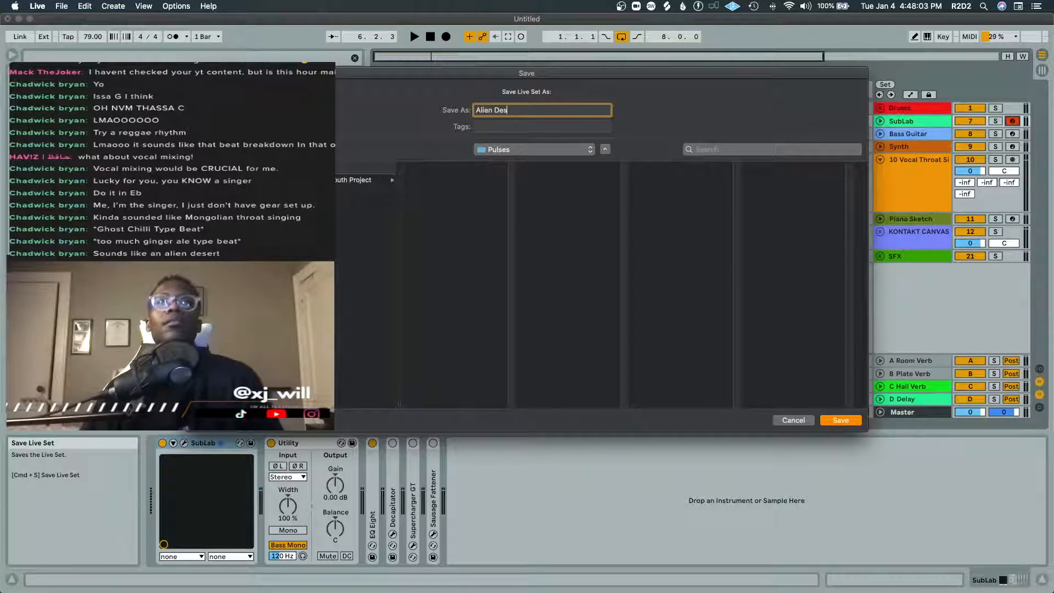
pyautogui.write('ert')
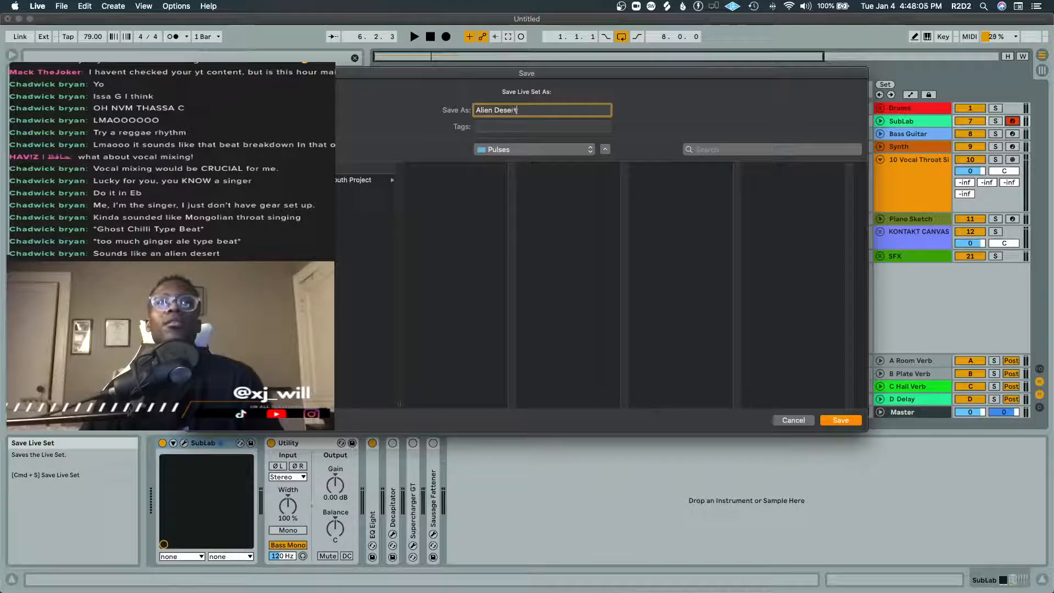
pyautogui.press('Return')
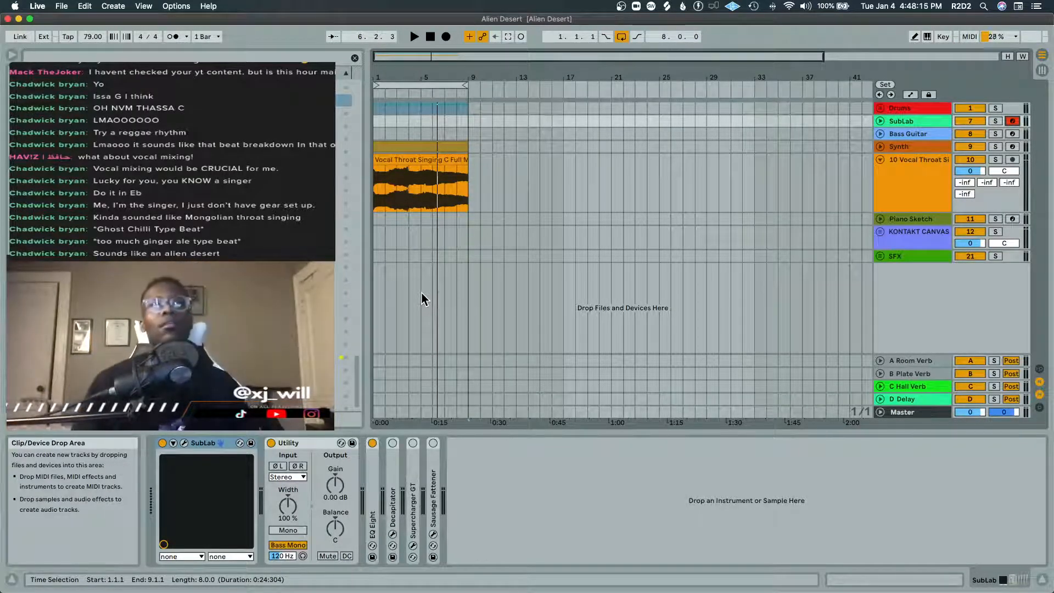
# Step: Display the device chains of the throat-singing vocal and Synth tracks and listen to the loop
pyautogui.click(891, 182)
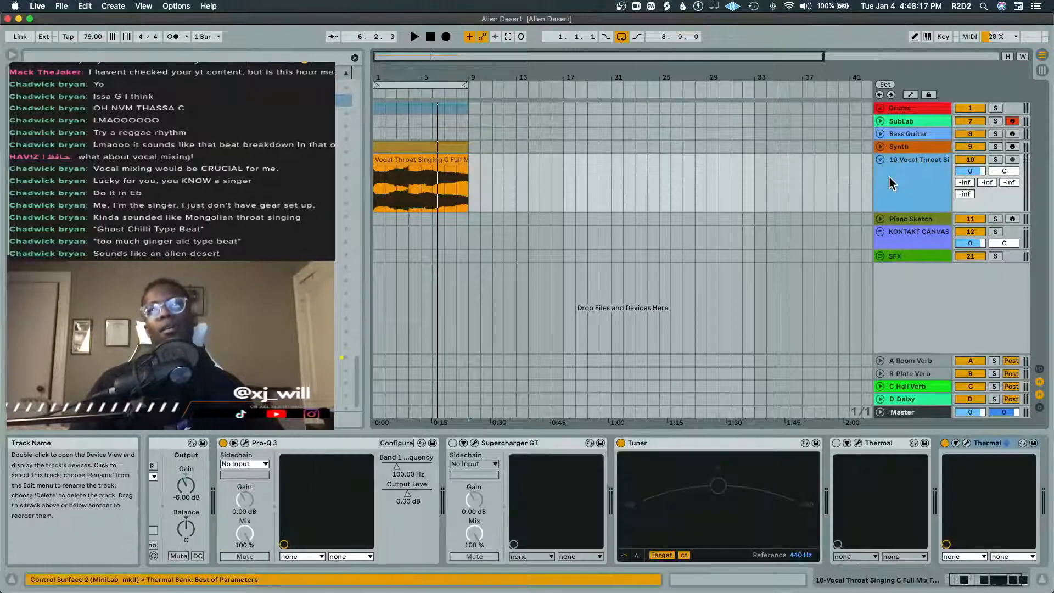
pyautogui.click(892, 148)
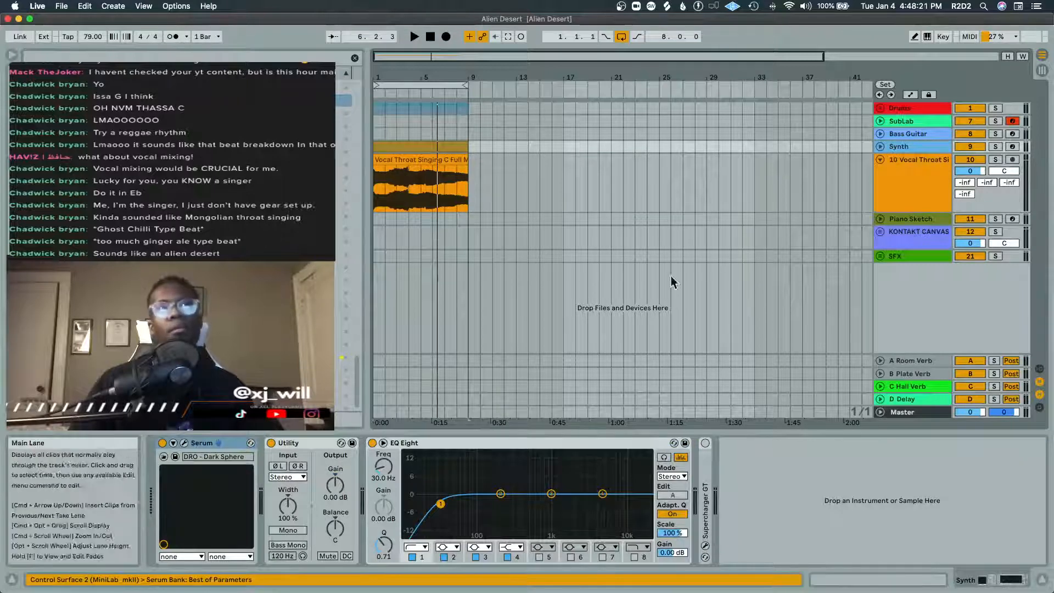
pyautogui.press('space')
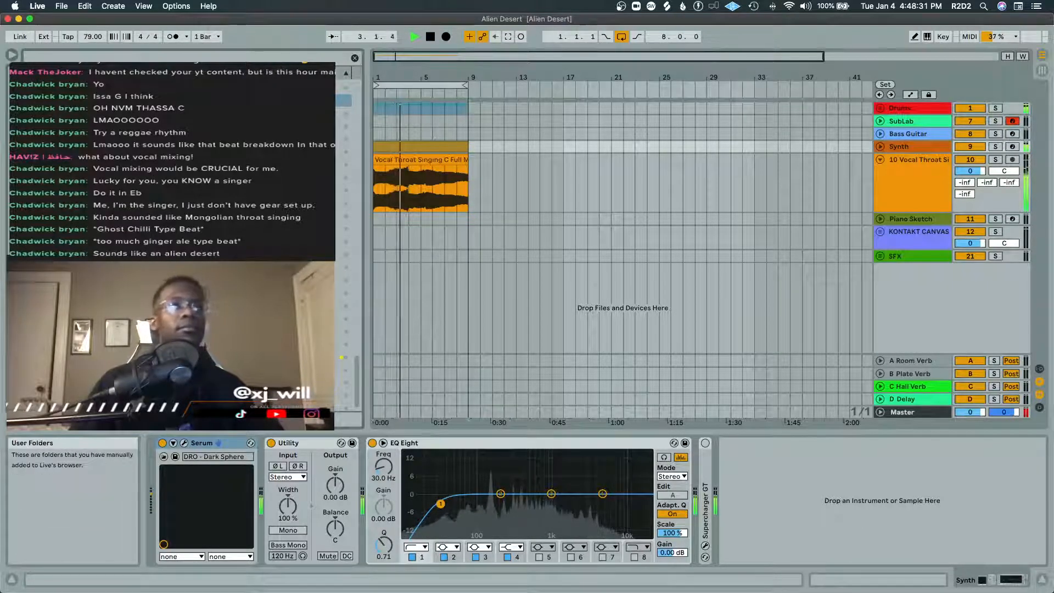
# Step: Move Supercharger GT to the end of the throat-singing vocal's device chain, after the second Thermal
pyautogui.click(913, 182)
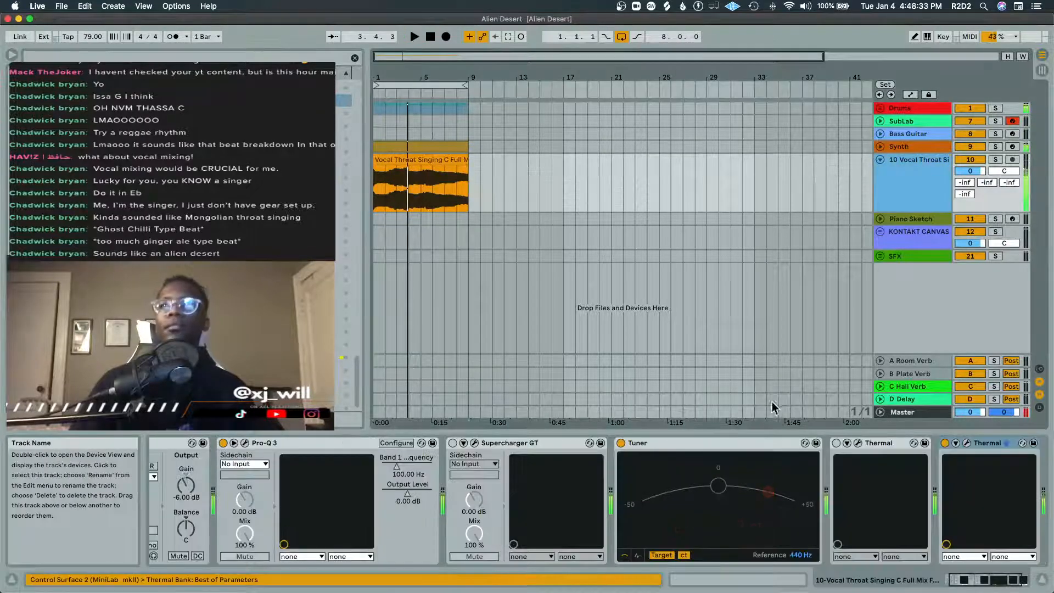
pyautogui.click(534, 442)
pyautogui.moveTo(1019, 464); pyautogui.dragTo(963, 468)
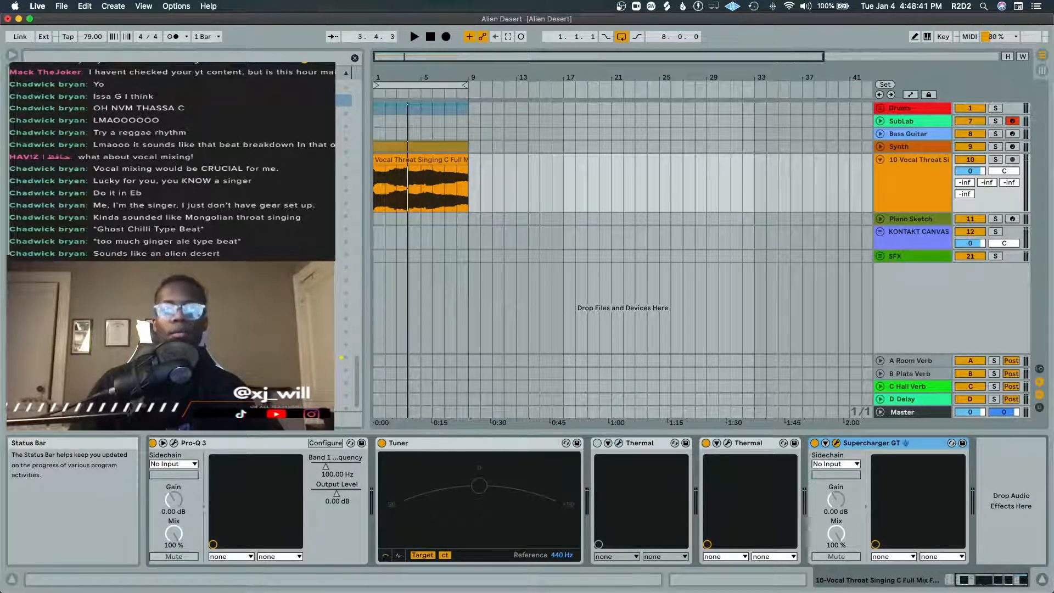
# Step: Raise the saturation and compression in Supercharger GT, set its output to -5.3 dB, and close its window
pyautogui.moveTo(603, 220); pyautogui.dragTo(606, 186)
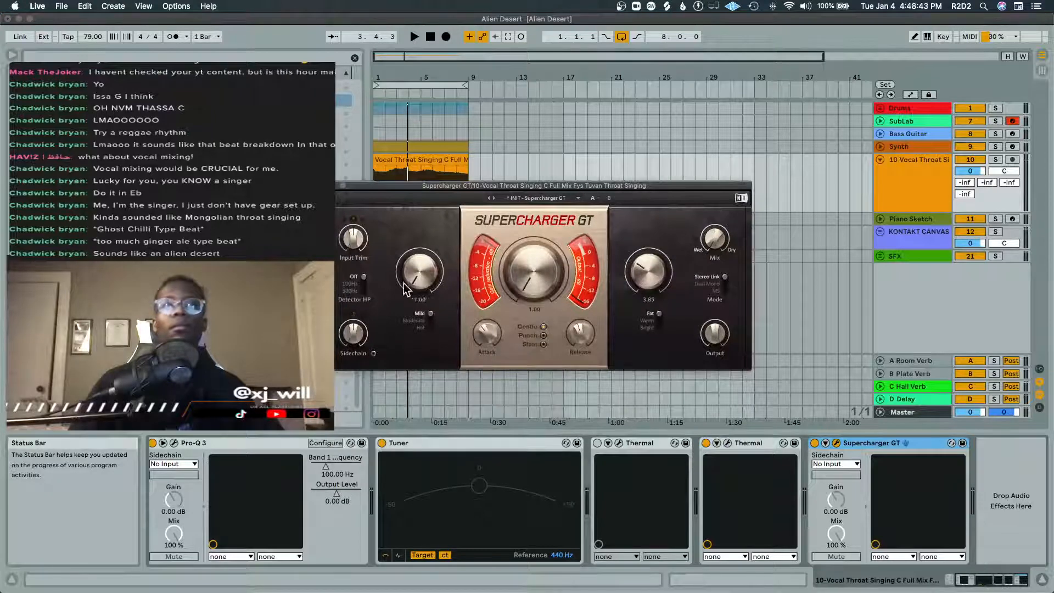
pyautogui.press('space')
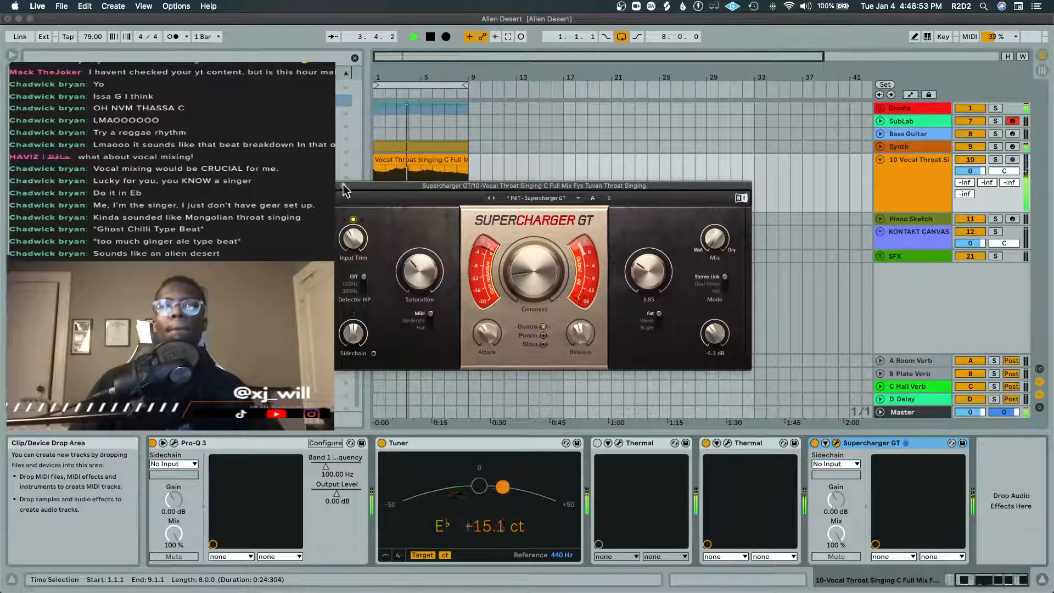
pyautogui.click(321, 186)
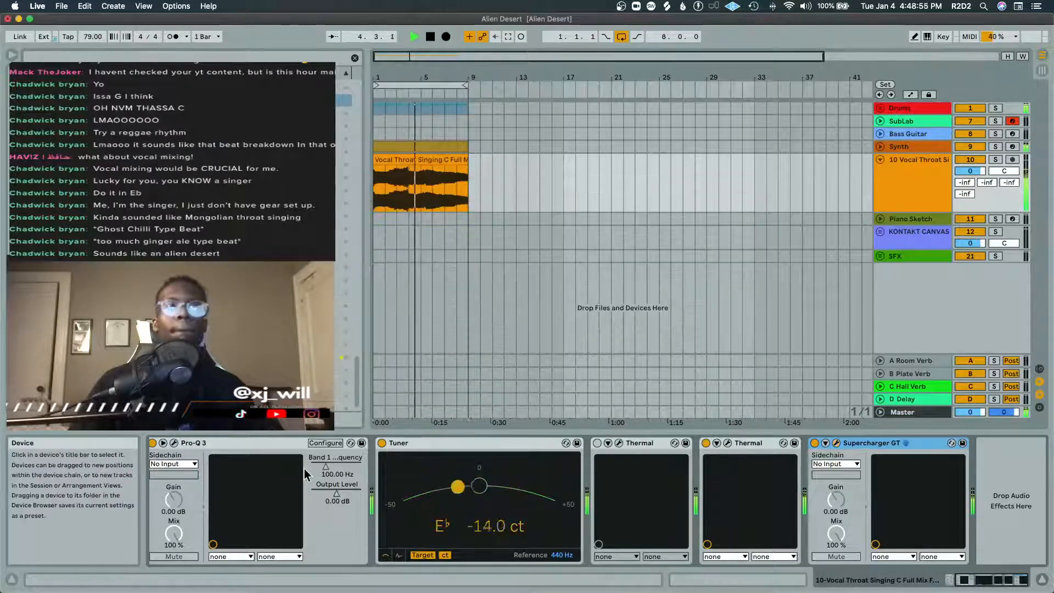
# Step: Add the Resonance Finder with compression rack after Supercharger GT and create a 12 dB/oct high cut in its Pro-Q 3
pyautogui.click(987, 468)
pyautogui.press('space')
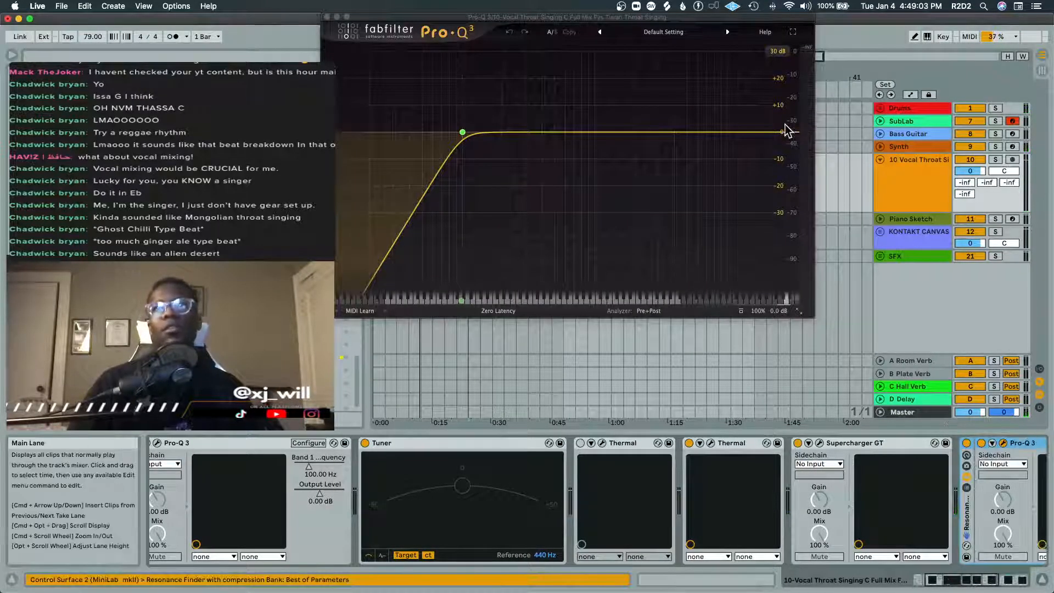
pyautogui.moveTo(778, 134); pyautogui.dragTo(631, 146)
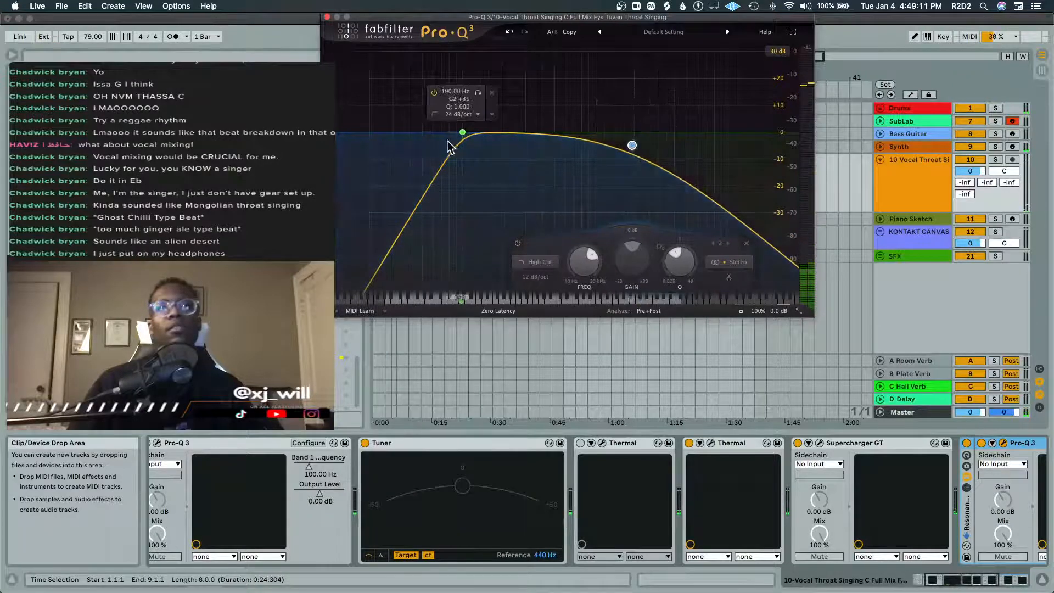
# Step: In the rack's Pro-Q 3, move the 24 dB/oct low cut to about 49 Hz, lower the high cut's frequency, and close the window
pyautogui.moveTo(463, 134); pyautogui.dragTo(423, 138)
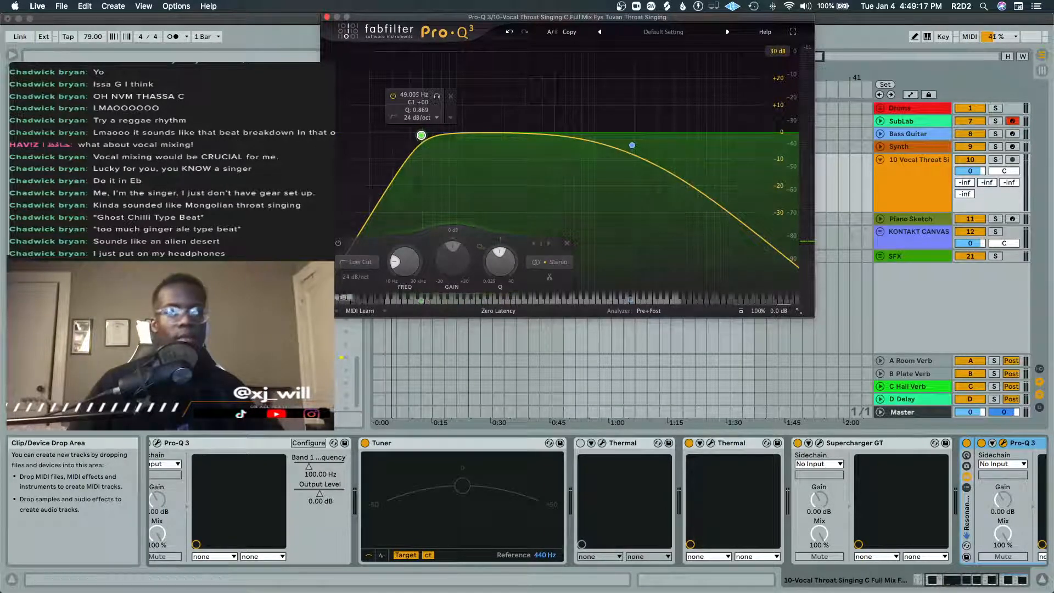
pyautogui.press('space')
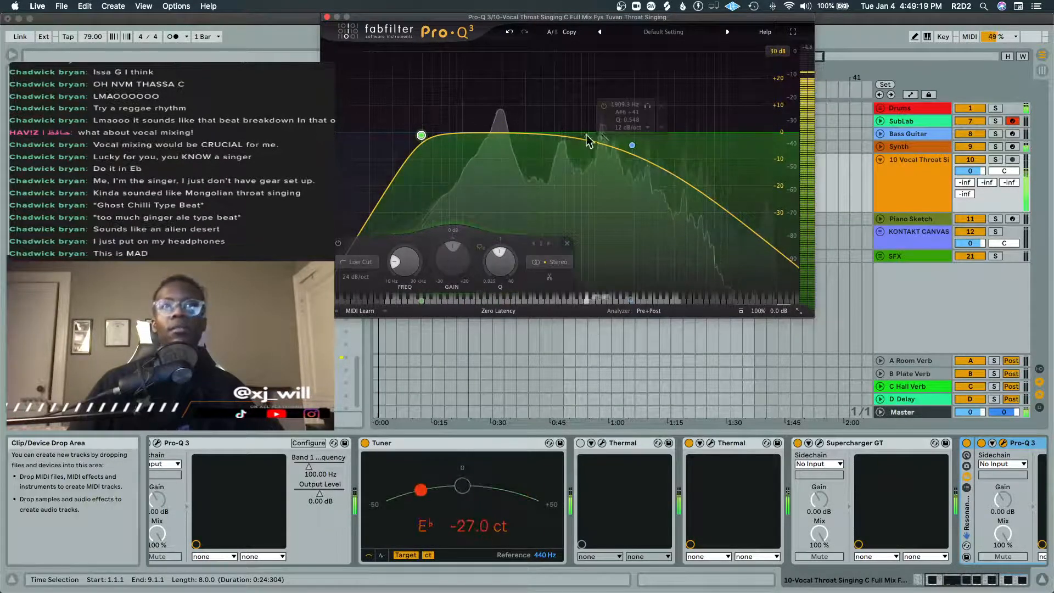
pyautogui.moveTo(631, 145); pyautogui.dragTo(597, 145)
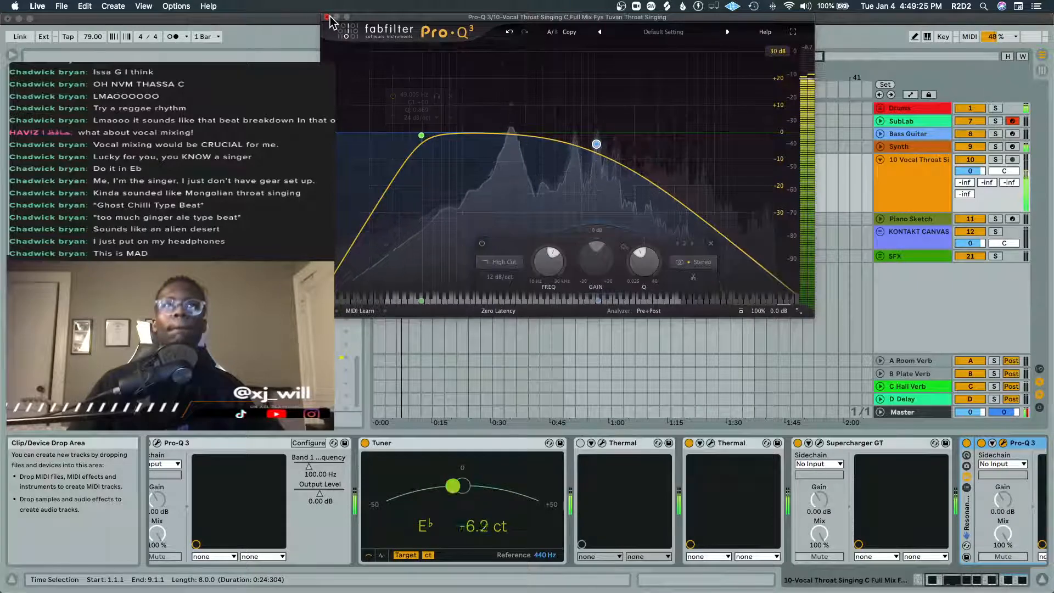
pyautogui.click(327, 18)
# Step: Send the throat-singing vocal to the Plate Verb at -10.3 dB and the Hall Verb at -22.0 dB, and fold its track
pyautogui.moveTo(988, 183); pyautogui.dragTo(988, 170)
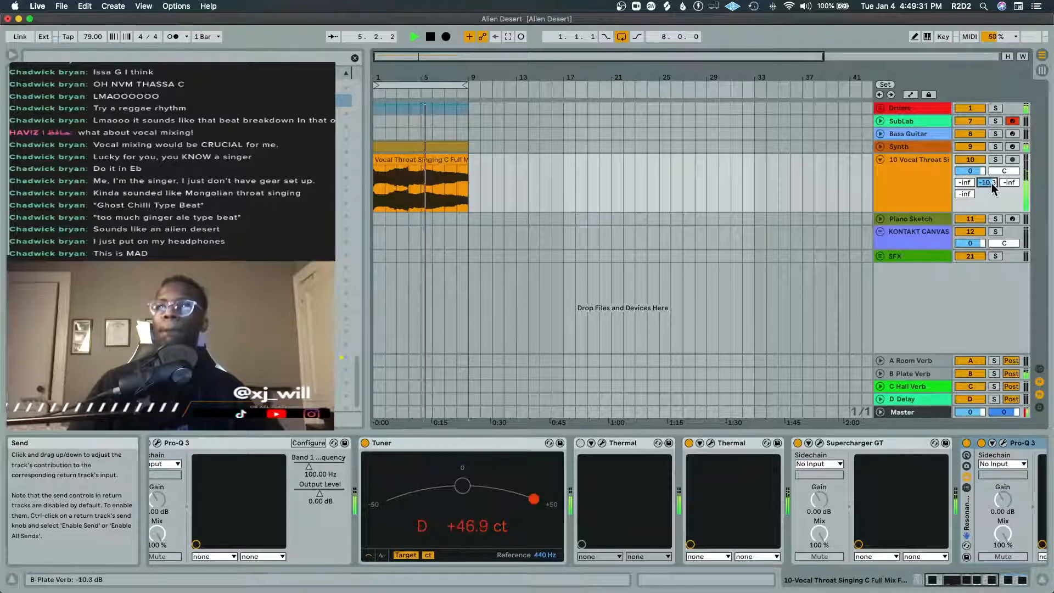
pyautogui.moveTo(1009, 183); pyautogui.dragTo(1009, 183)
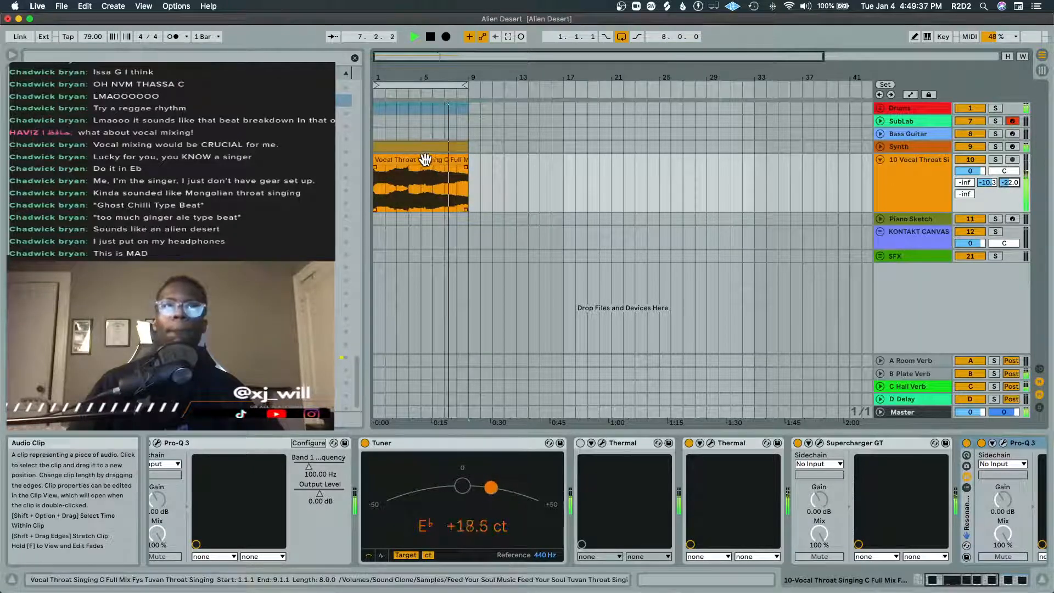
pyautogui.click(880, 159)
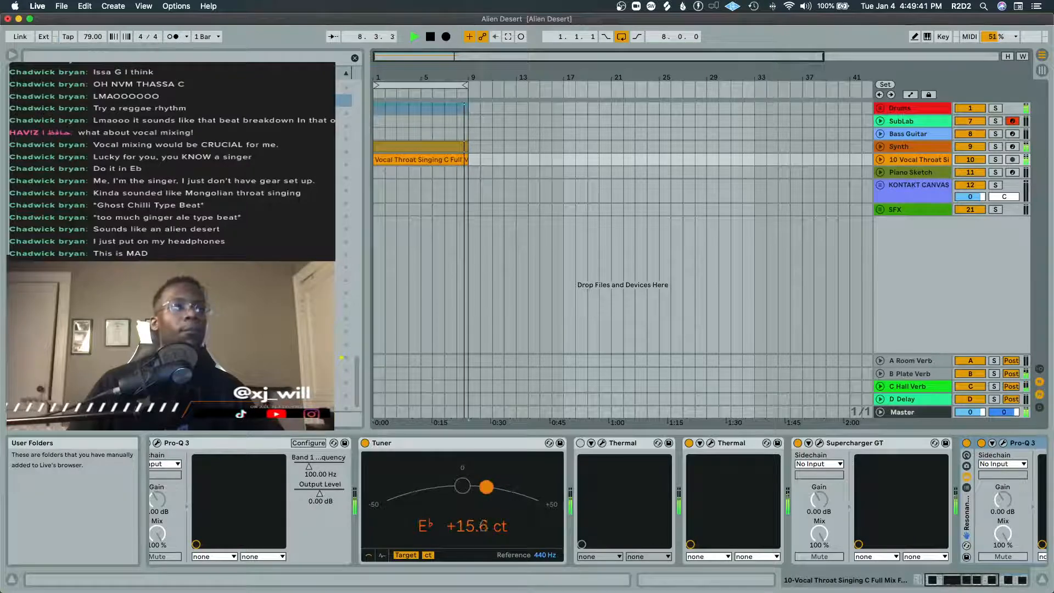
pyautogui.press('space')
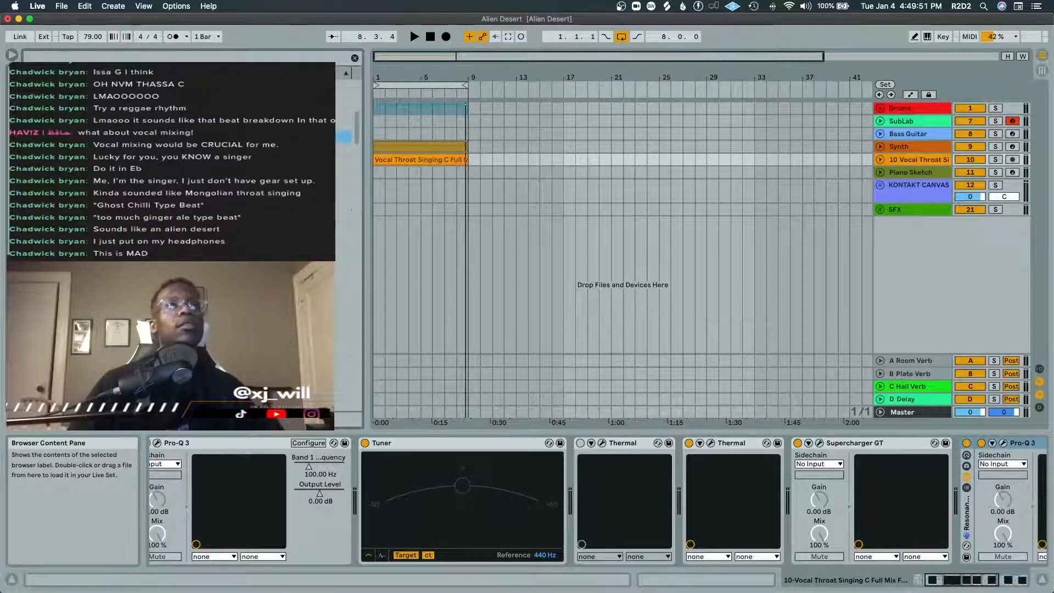
# Step: Audition the low bass pulse samples and place KFDT - Low Sub Pulse V1 at bar 1 on a new audio track
pyautogui.click(274, 137)
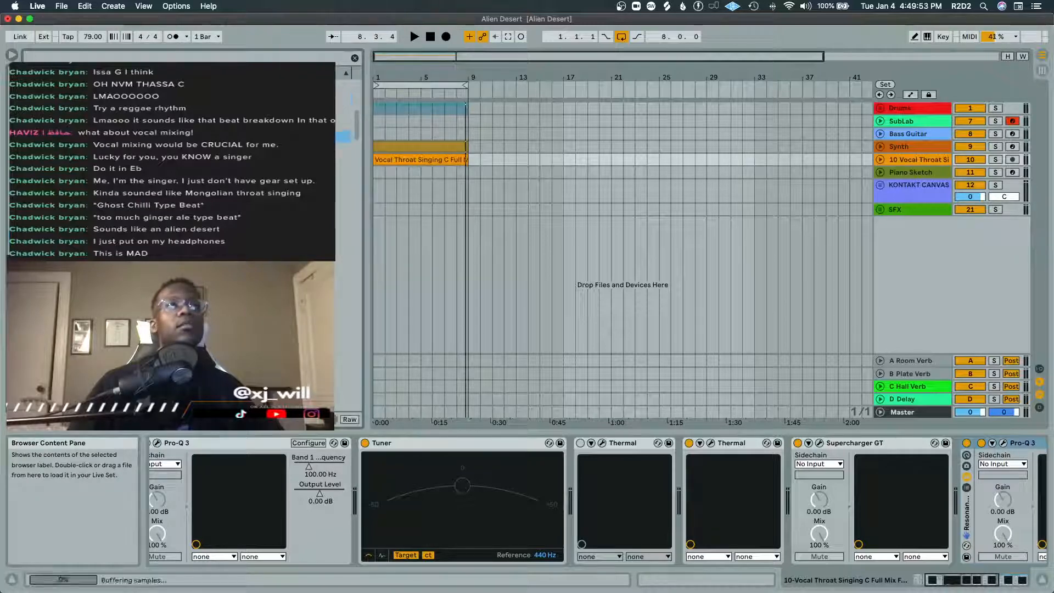
pyautogui.press('Down')
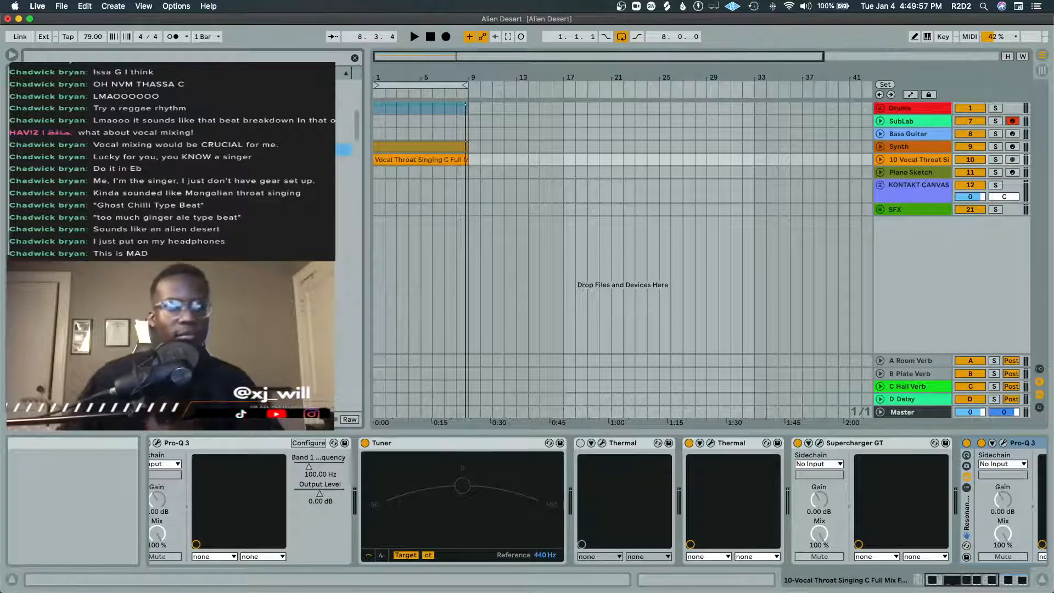
pyautogui.press('Down')
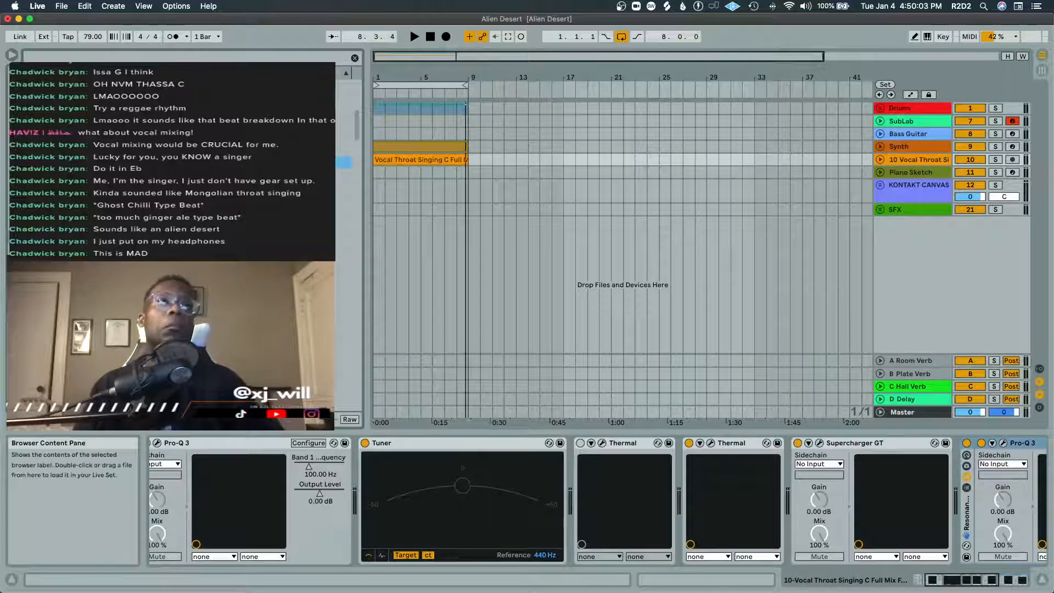
pyautogui.moveTo(343, 162); pyautogui.dragTo(375, 231)
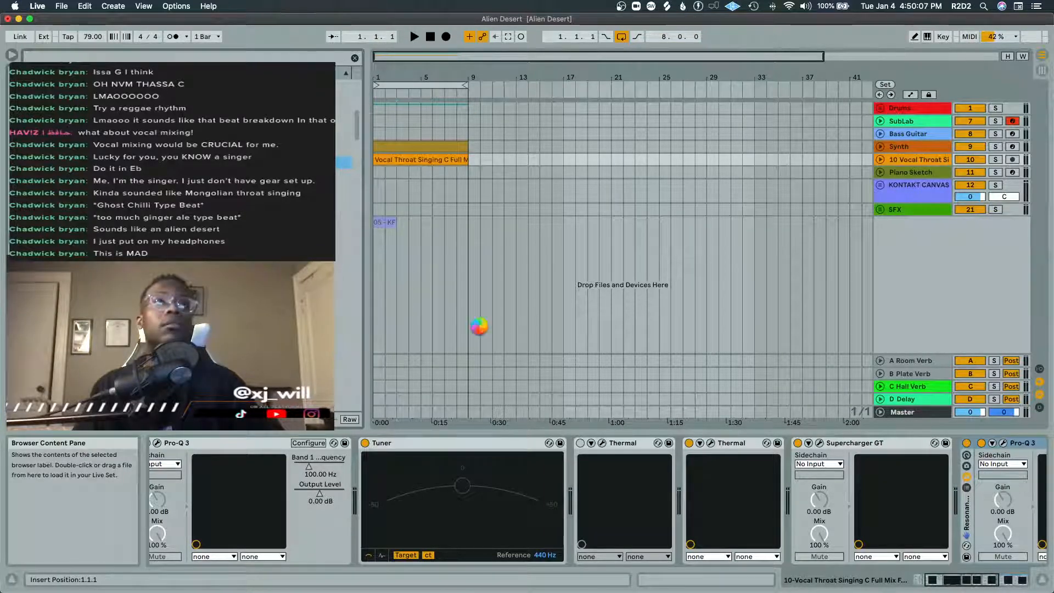
pyautogui.press('space')
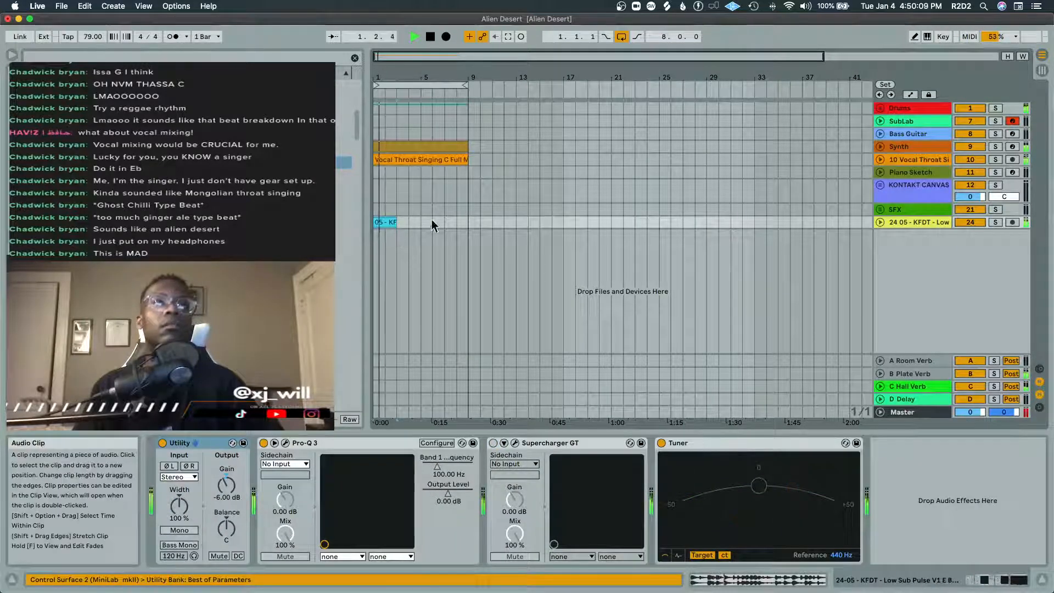
# Step: Solo the sub pulse track, bypass its Pro-Q 3, and reset its Utility gain to 0.00 dB
pyautogui.click(996, 221)
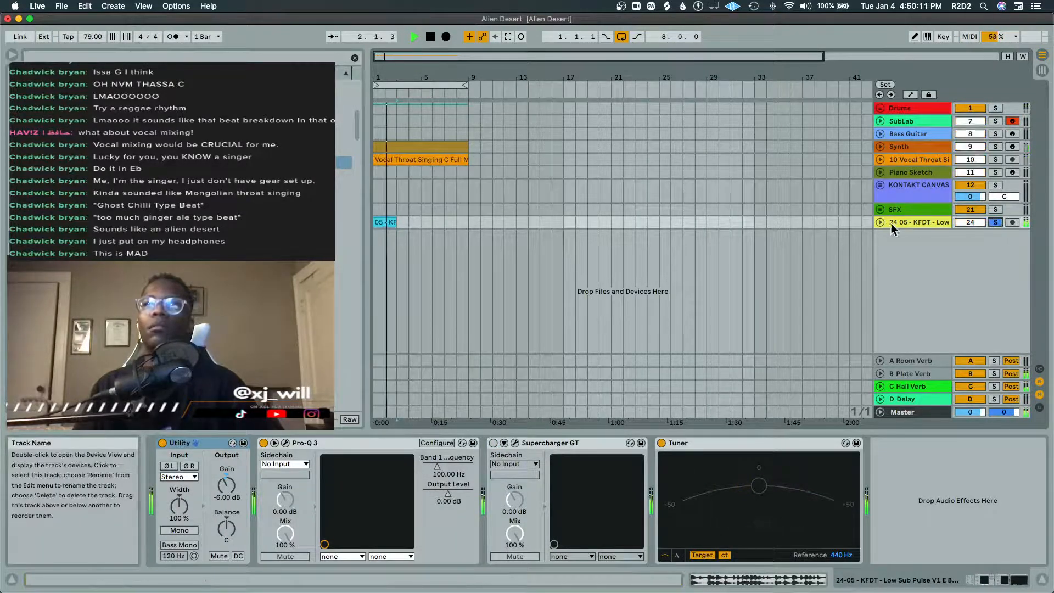
pyautogui.hotkey('shift', 'Tab')
pyautogui.press('space')
pyautogui.hotkey('shift', 'Tab')
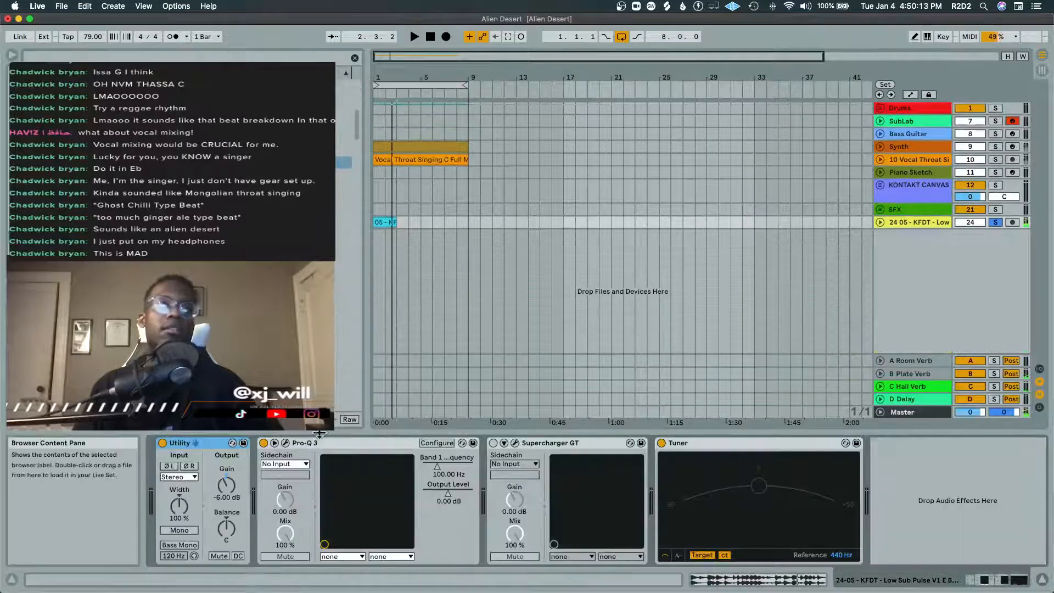
pyautogui.press('space')
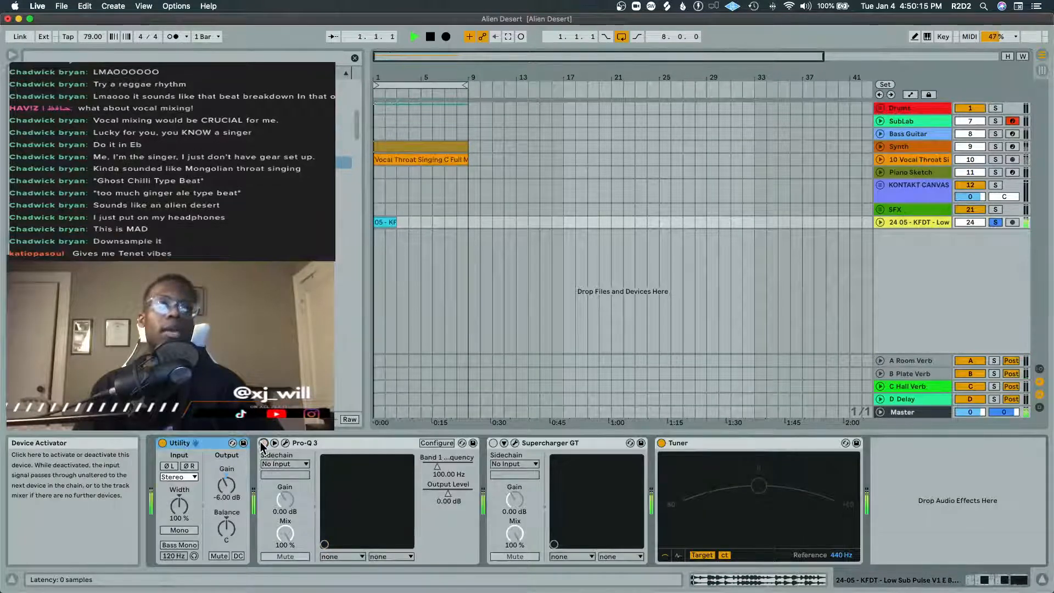
pyautogui.doubleClick(227, 486)
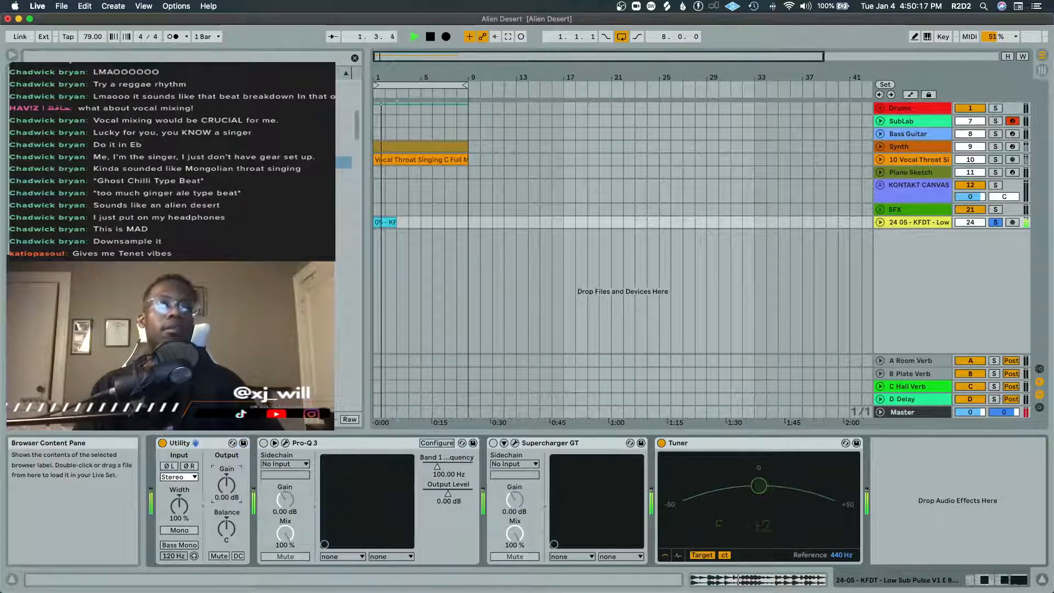
# Step: Transpose the sub pulse clip down by one semitone and listen to it
pyautogui.hotkey('shift', 'Tab')
pyautogui.press('space')
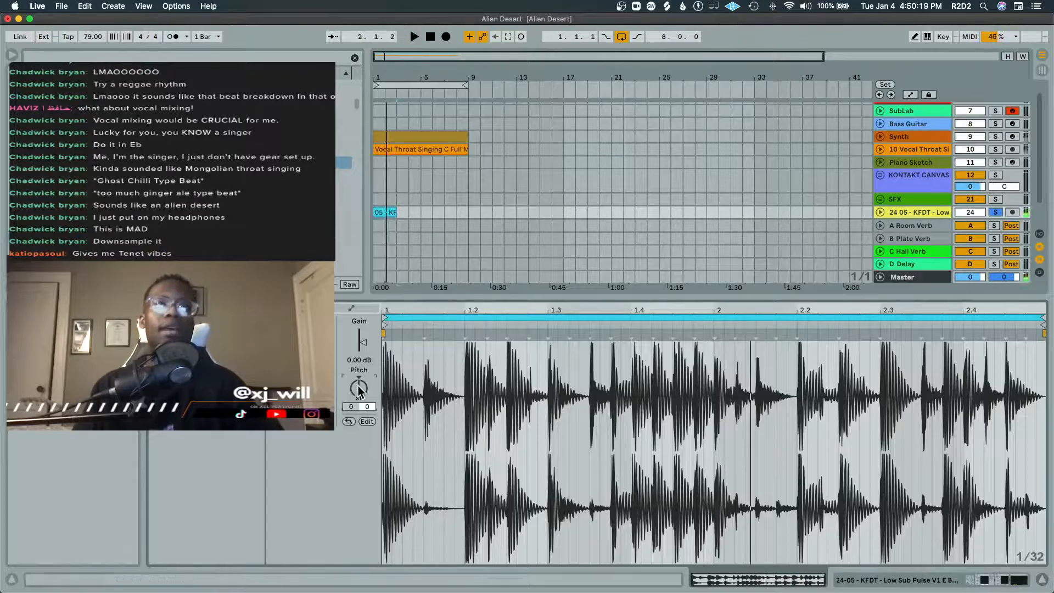
pyautogui.press('Down')
pyautogui.press('space')
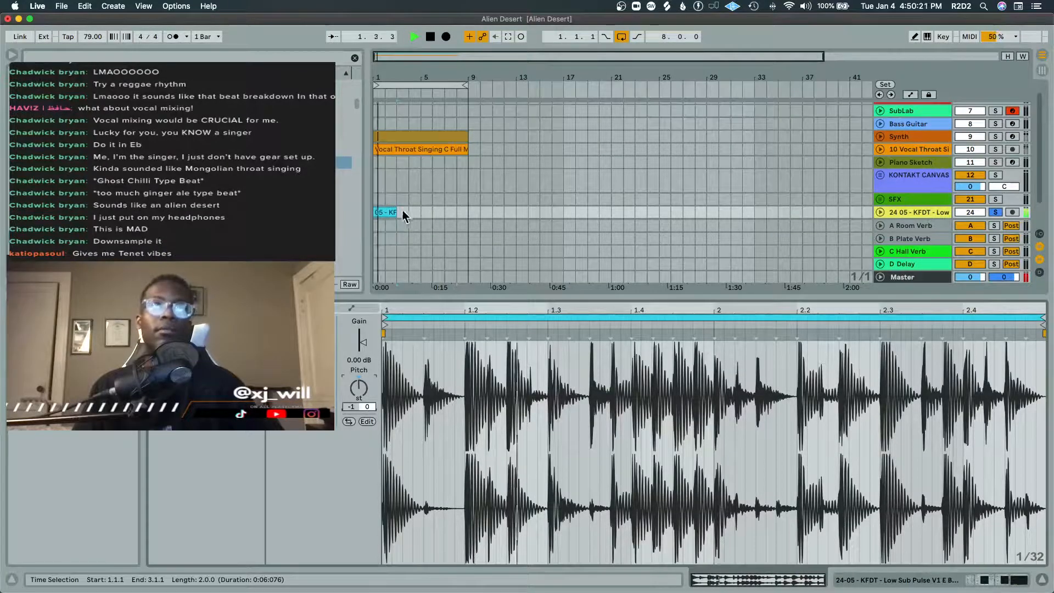
# Step: Duplicate the sub pulse clip three times to fill the eight-bar loop and audition it with the throat-singing vocal also soloed
pyautogui.press('super+d')
pyautogui.press('super+d')
pyautogui.press('super+d')
pyautogui.hotkey('shift', 'Tab')
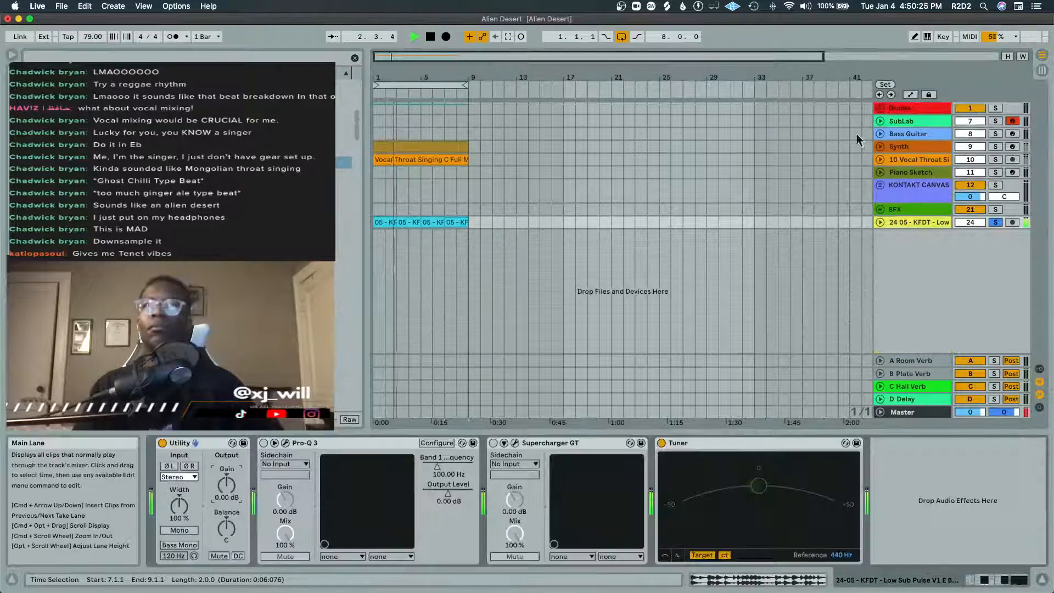
pyautogui.click(995, 160)
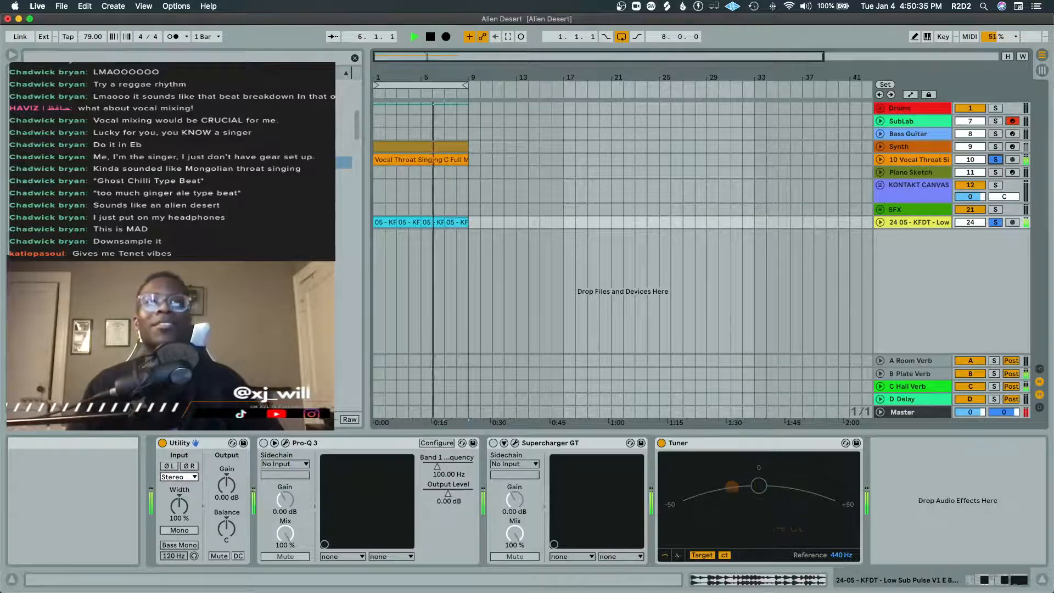
pyautogui.press('space')
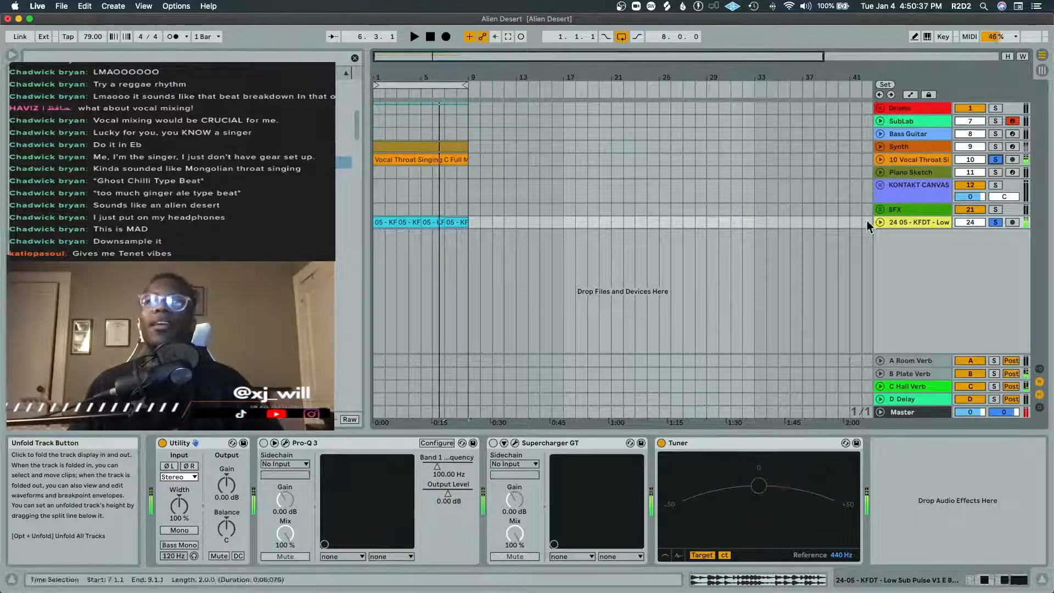
# Step: Unfold the sub pulse track and consolidate its four clips into one eight-bar clip
pyautogui.click(880, 222)
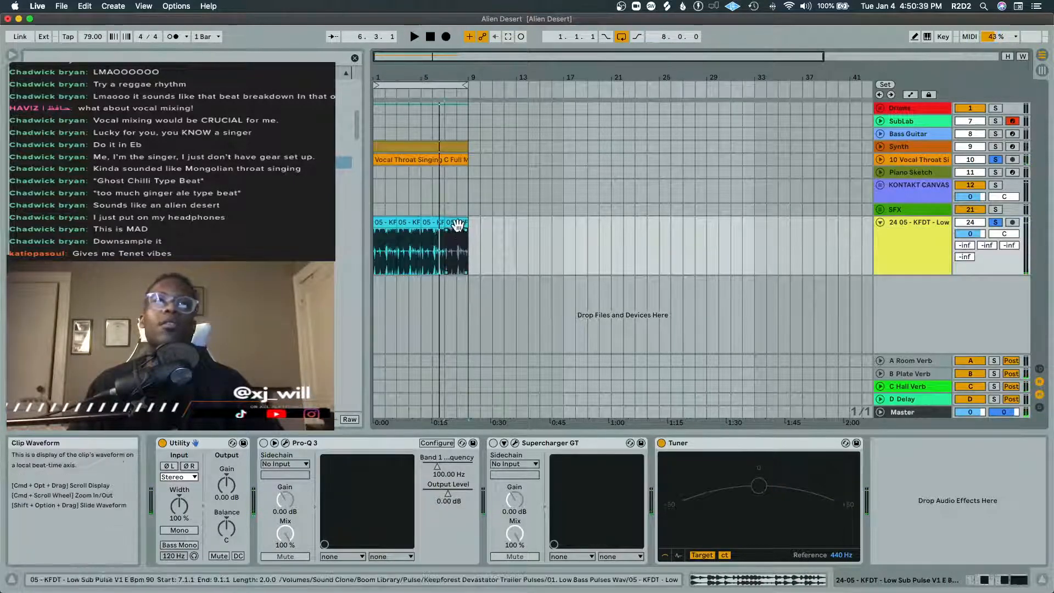
pyautogui.press('space')
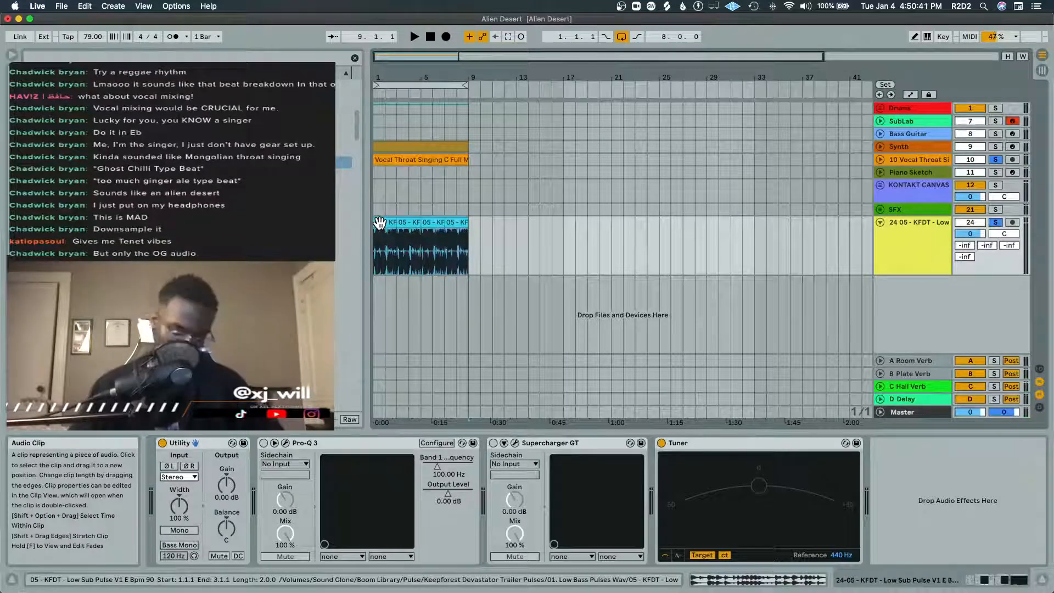
pyautogui.press('super+j')
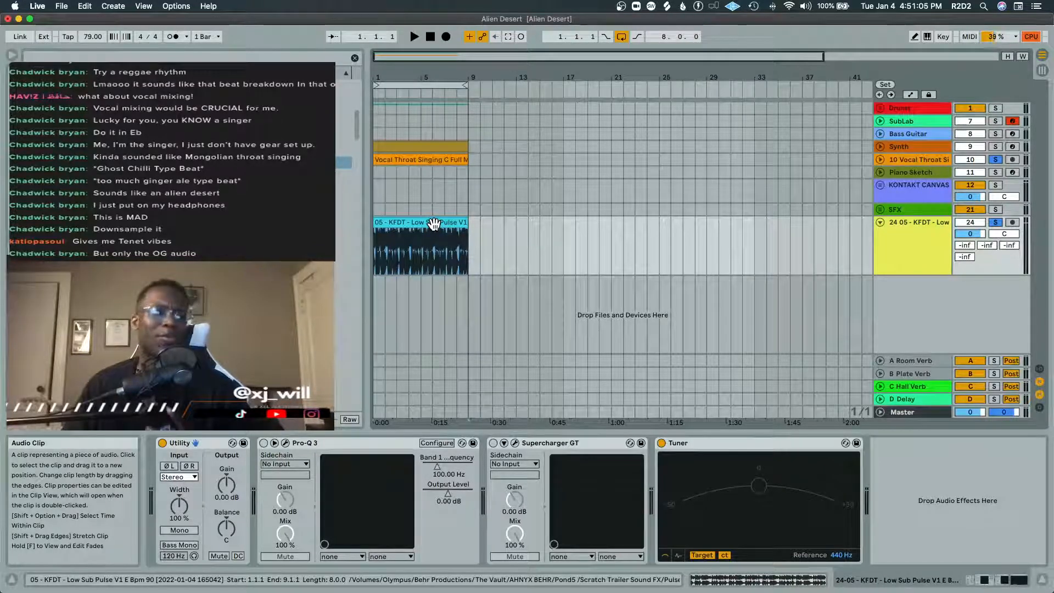
# Step: Reset the consolidated sub pulse clip's gain to 0.00 dB and reverse the sample
pyautogui.moveTo(527, 592); pyautogui.dragTo(641, 222)
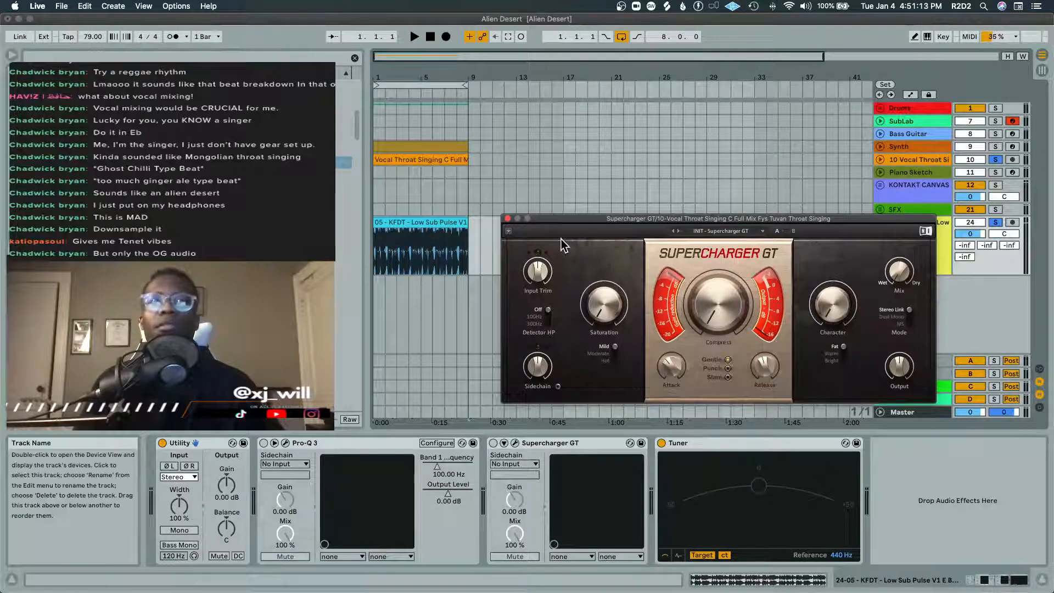
pyautogui.click(507, 219)
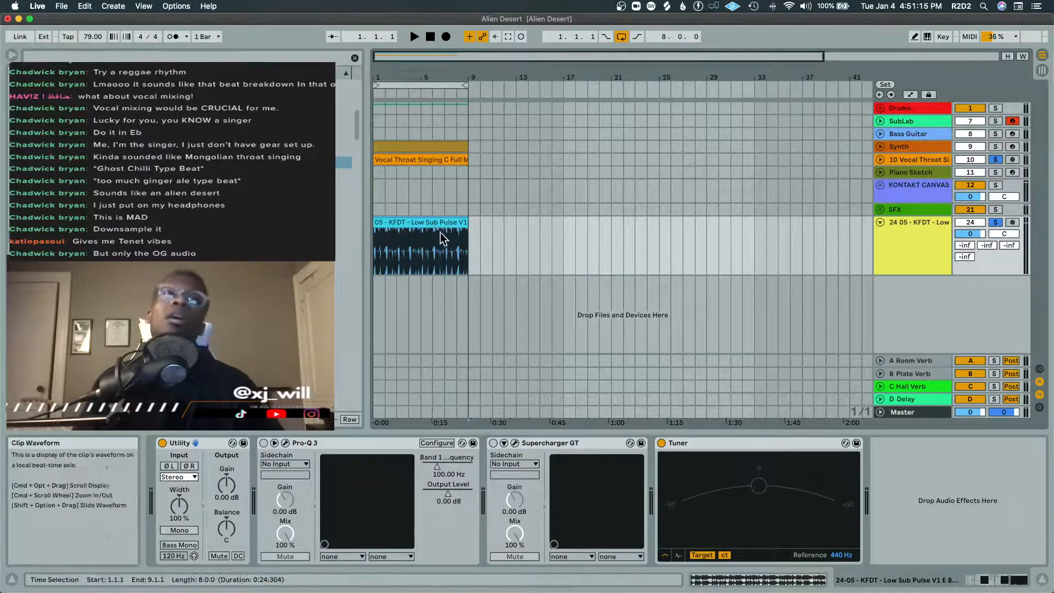
pyautogui.doubleClick(438, 256)
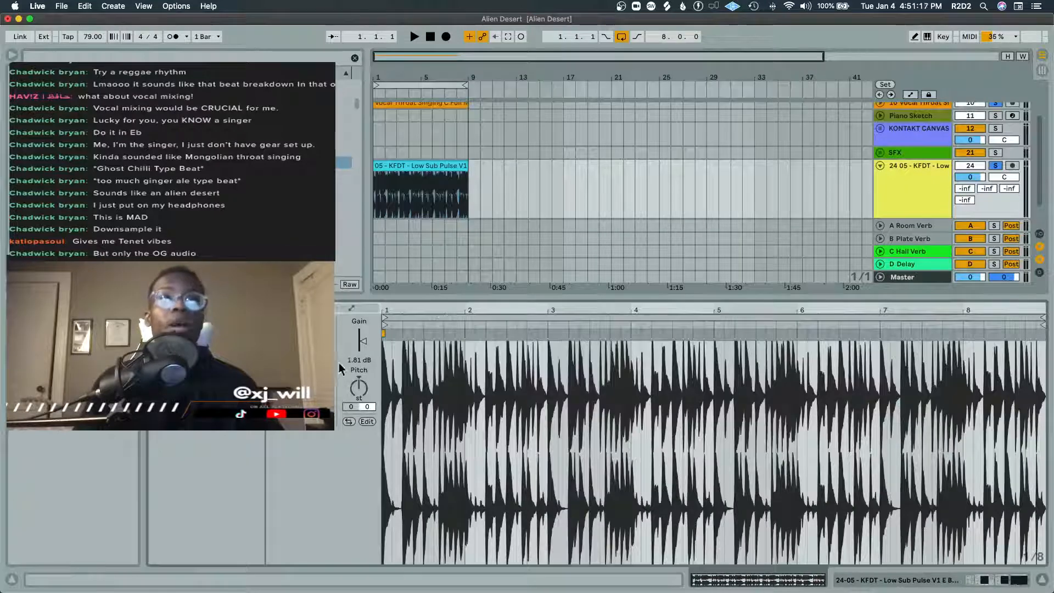
pyautogui.doubleClick(366, 342)
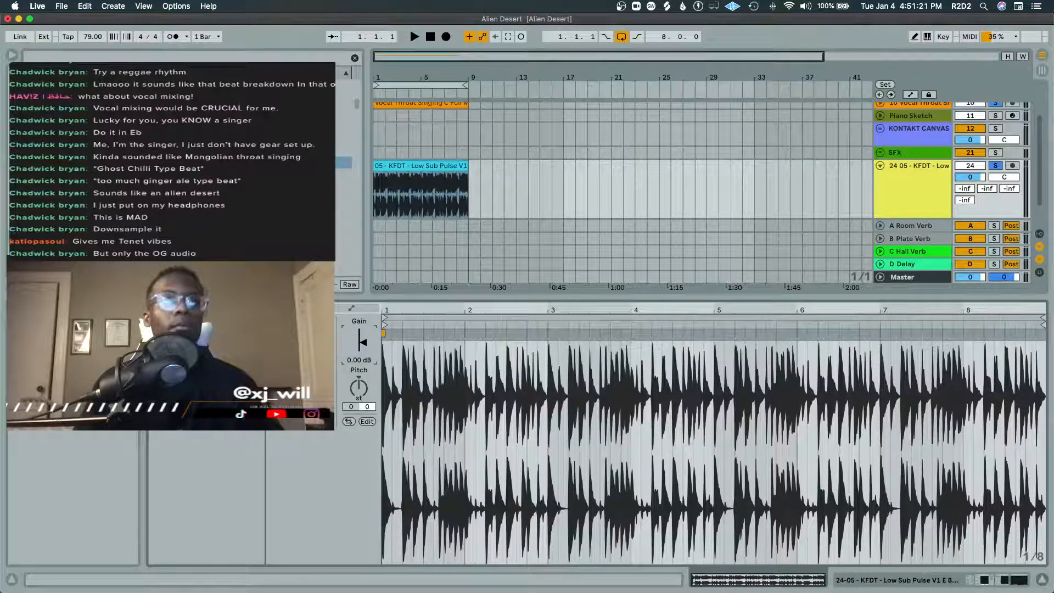
pyautogui.click(348, 422)
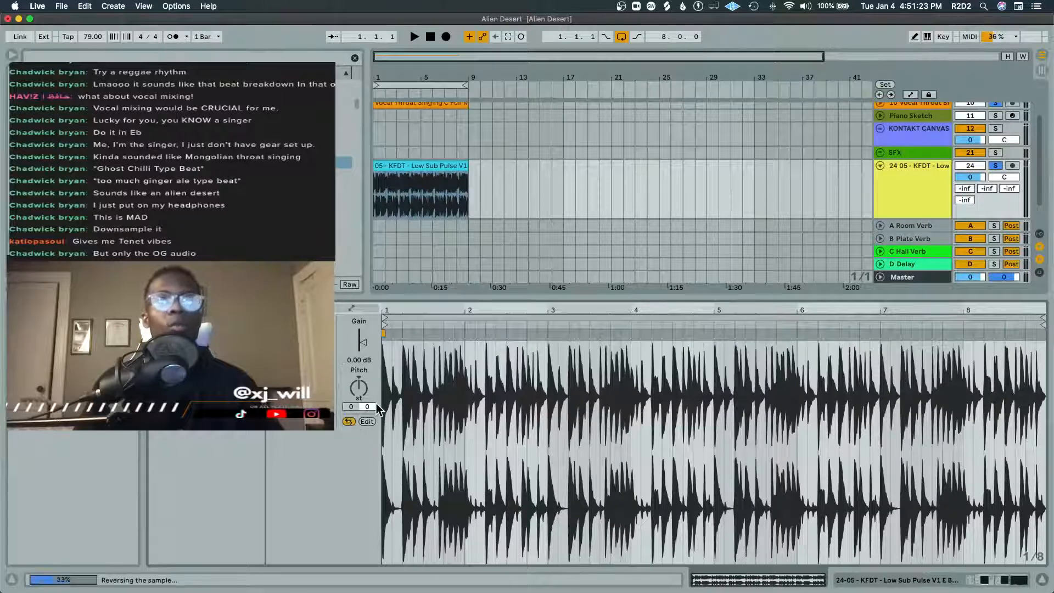
# Step: Listen to the reversed sub pulse on its own and take the vocal and sub pulse tracks out of solo
pyautogui.press('space')
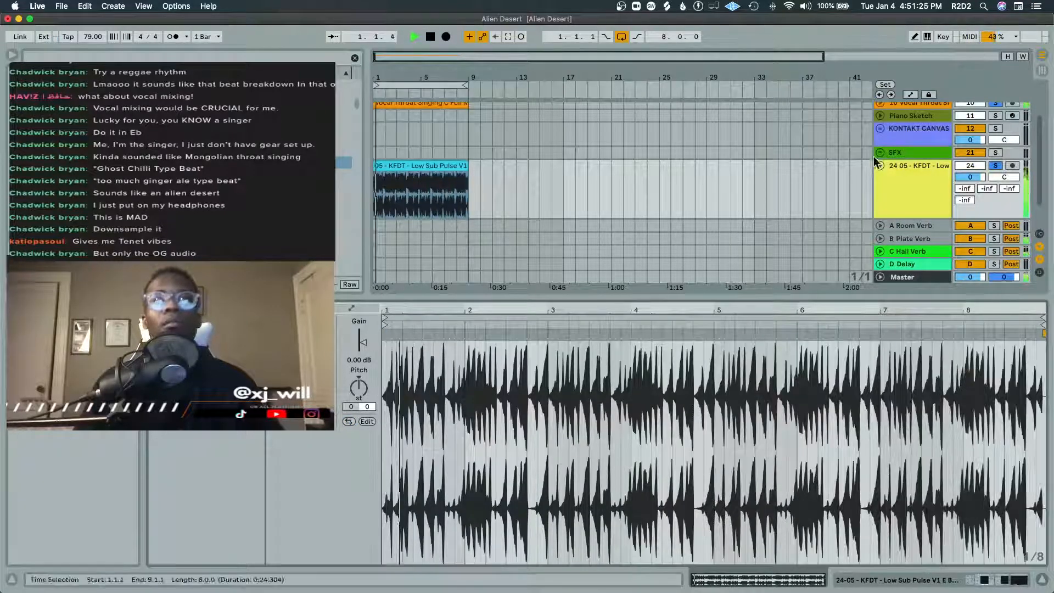
pyautogui.scroll(3, 971, 159)
pyautogui.click(995, 160)
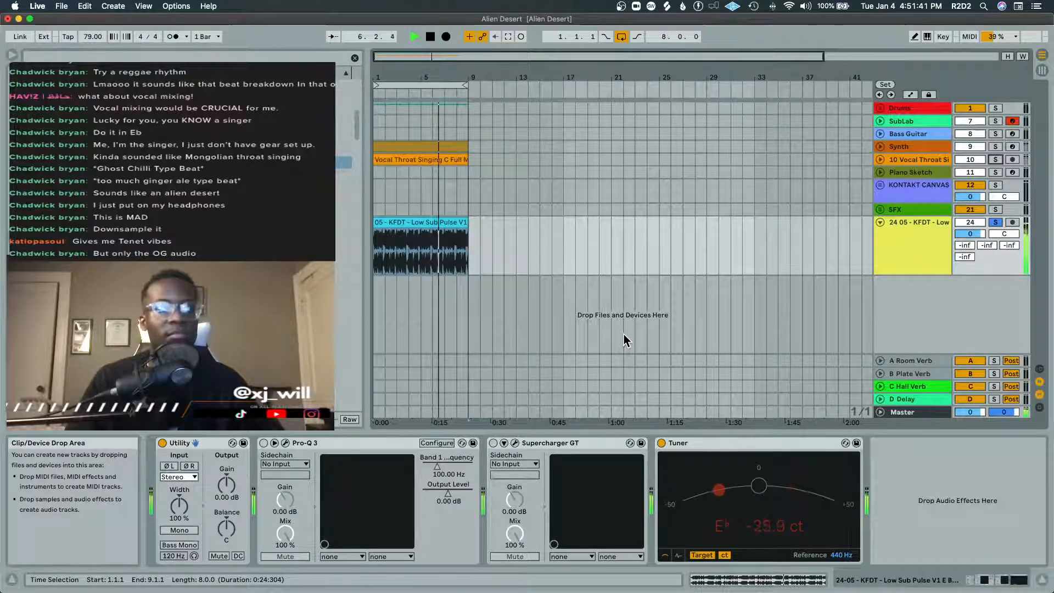
pyautogui.press('space')
pyautogui.click(996, 222)
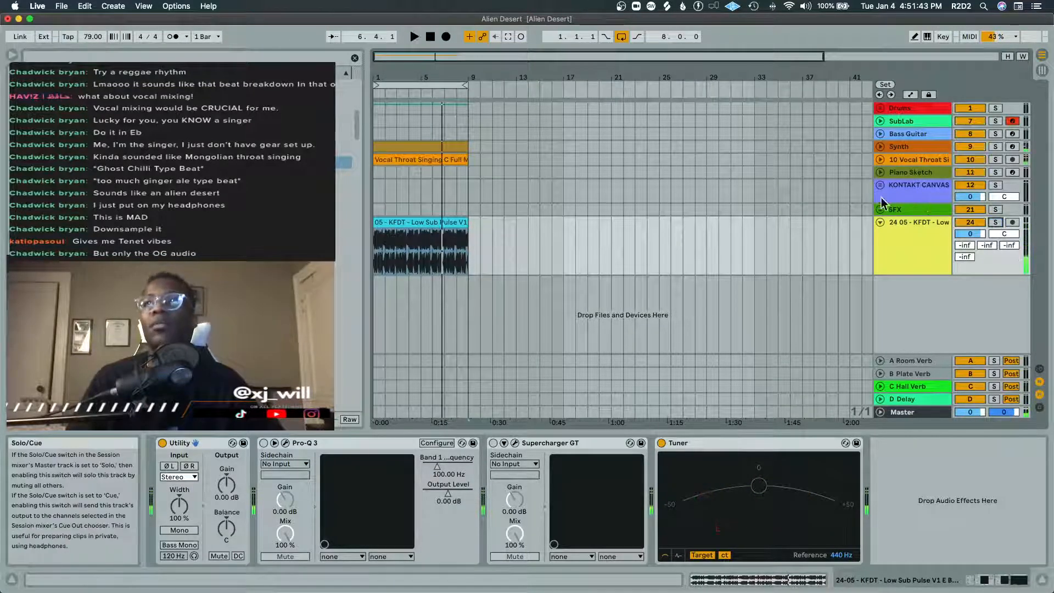
# Step: Unfold the throat-singing vocal track and open the Pro-Q 3 EQ window from its device chain
pyautogui.click(886, 159)
pyautogui.click(882, 160)
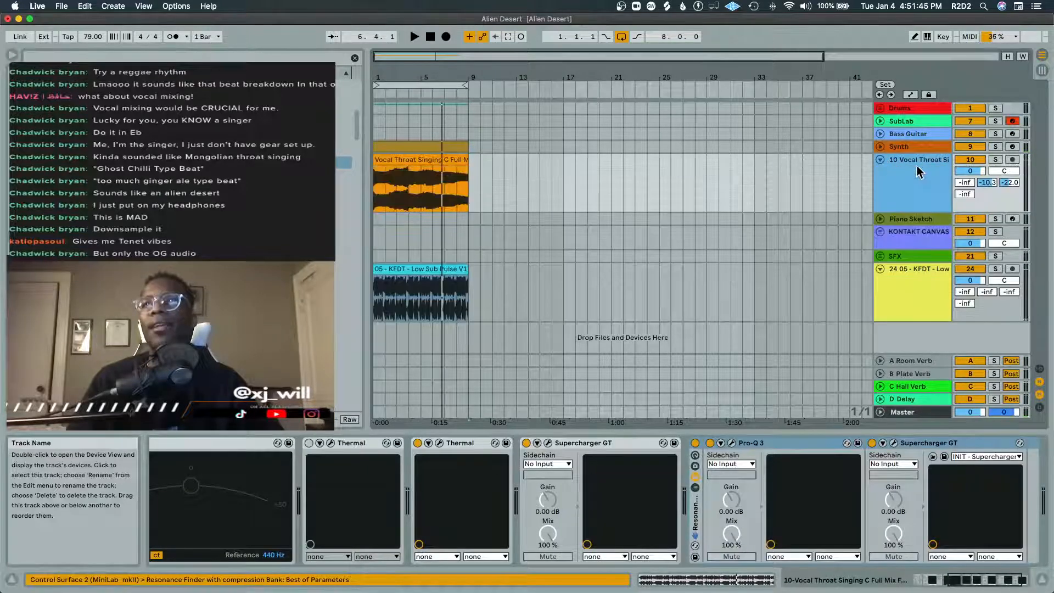
pyautogui.doubleClick(769, 443)
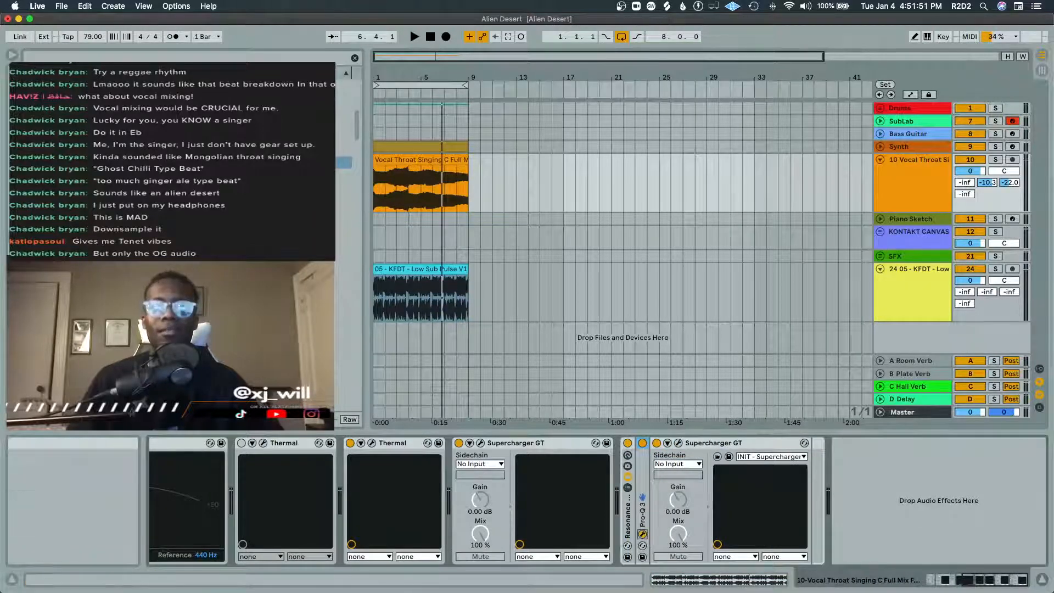
pyautogui.click(643, 536)
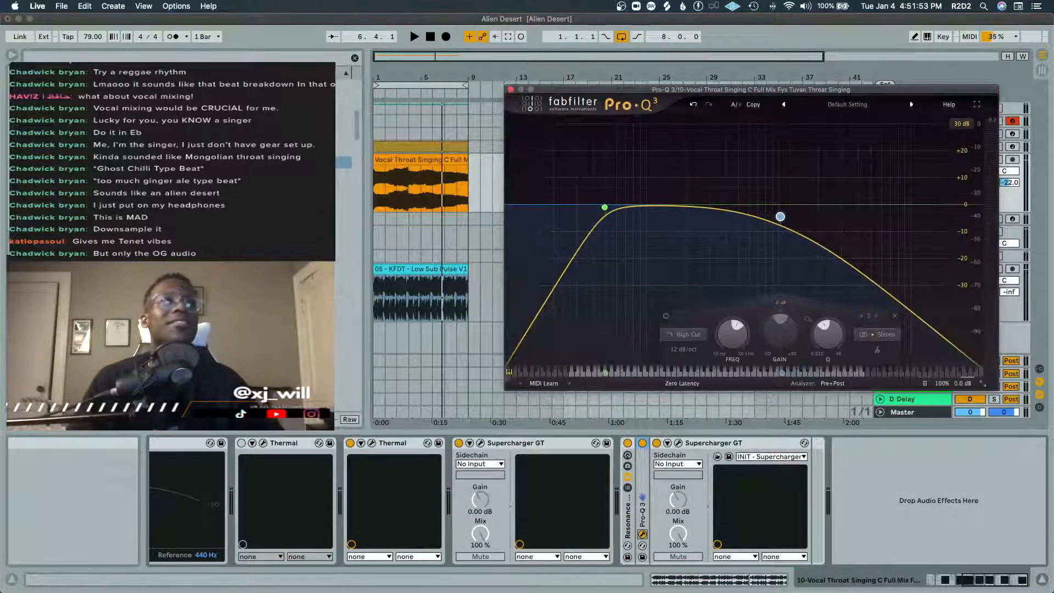
# Step: Search the browser for "decimort" and add the Decimort2 bit crusher at the end of the vocal's device chain
pyautogui.click(38, 94)
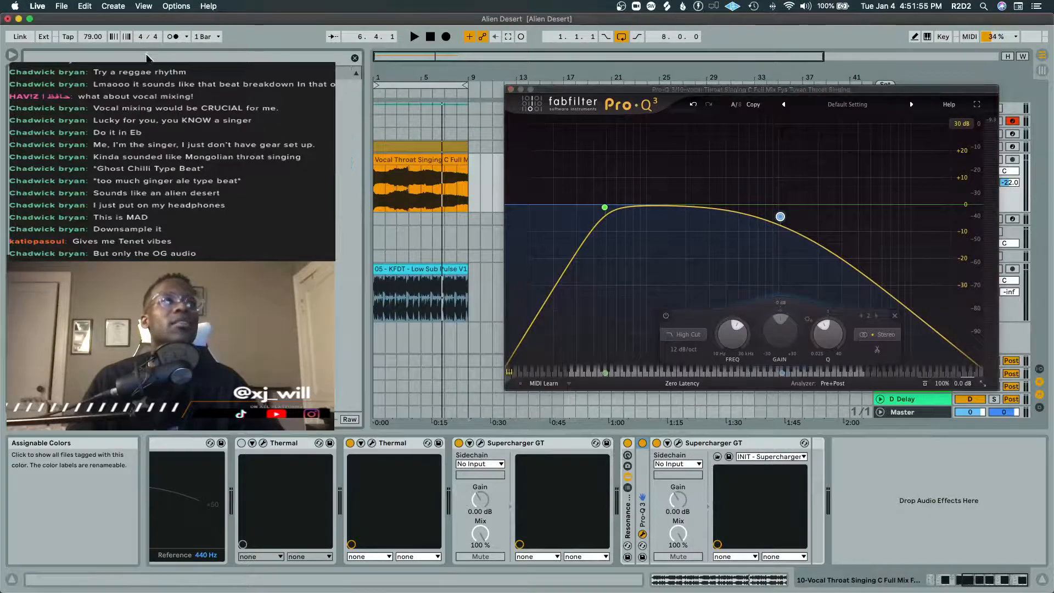
pyautogui.click(144, 60)
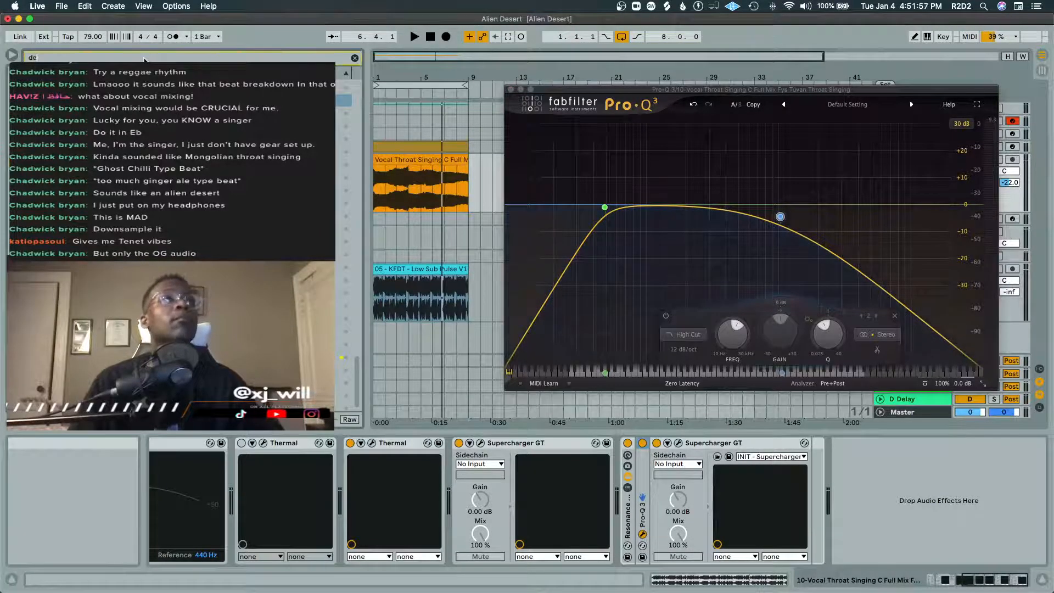
pyautogui.write('decimort')
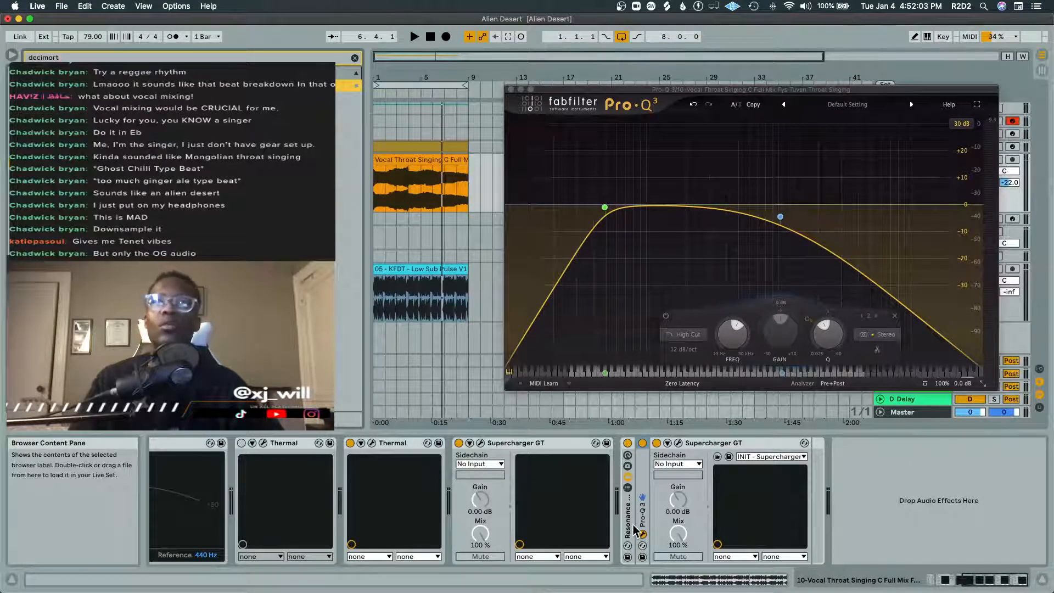
pyautogui.press('Return')
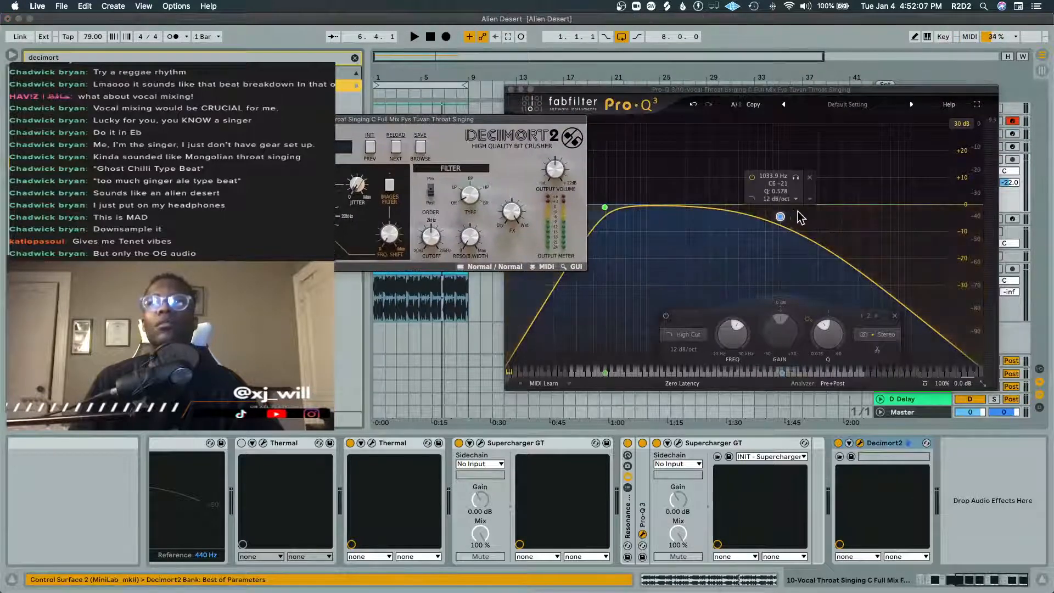
# Step: Bypass the high-cut band in the vocal's Pro-Q 3 and solo the vocal, with both plugin windows arranged for access
pyautogui.click(763, 186)
pyautogui.moveTo(362, 121); pyautogui.dragTo(631, 101)
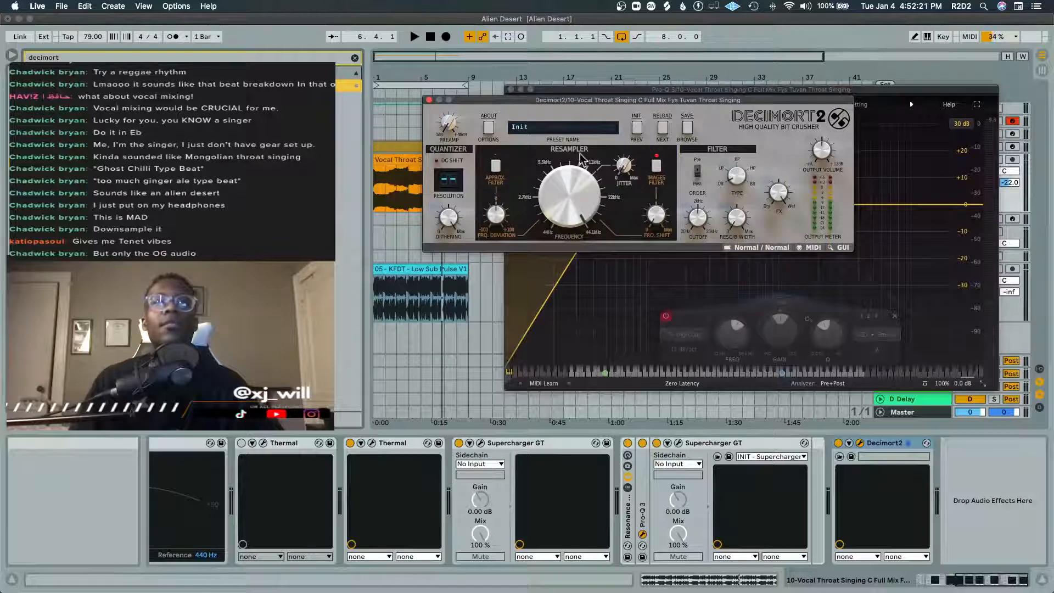
pyautogui.moveTo(602, 105); pyautogui.dragTo(638, 351)
pyautogui.click(621, 88)
pyautogui.moveTo(621, 88); pyautogui.dragTo(533, 40)
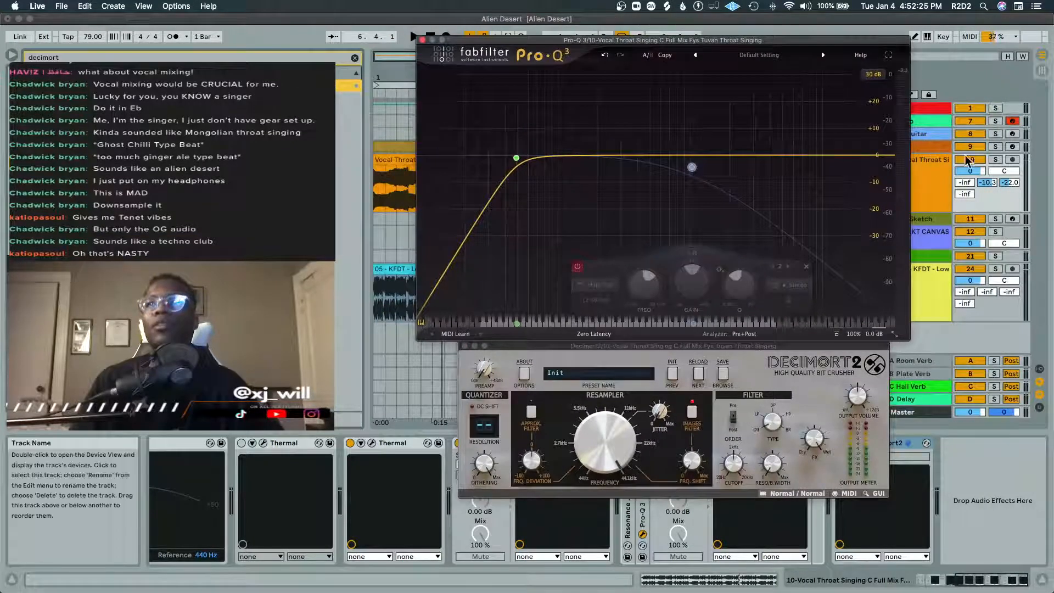
pyautogui.click(1000, 160)
pyautogui.moveTo(683, 344); pyautogui.dragTo(603, 239)
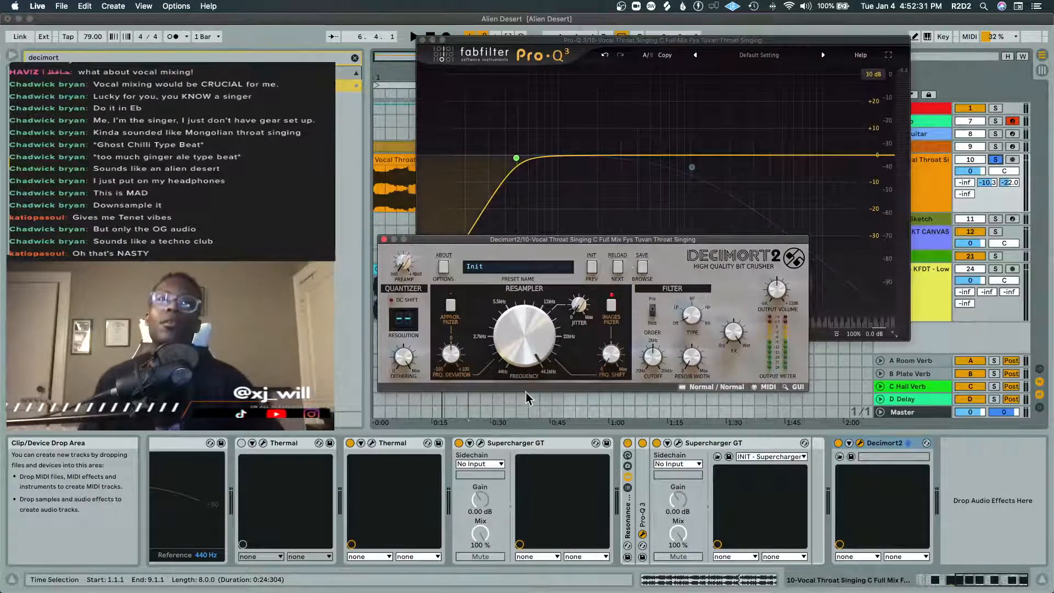
# Step: Try lowering the Decimort2 resampler frequency to 7167 Hz while the soloed vocal plays
pyautogui.press('space')
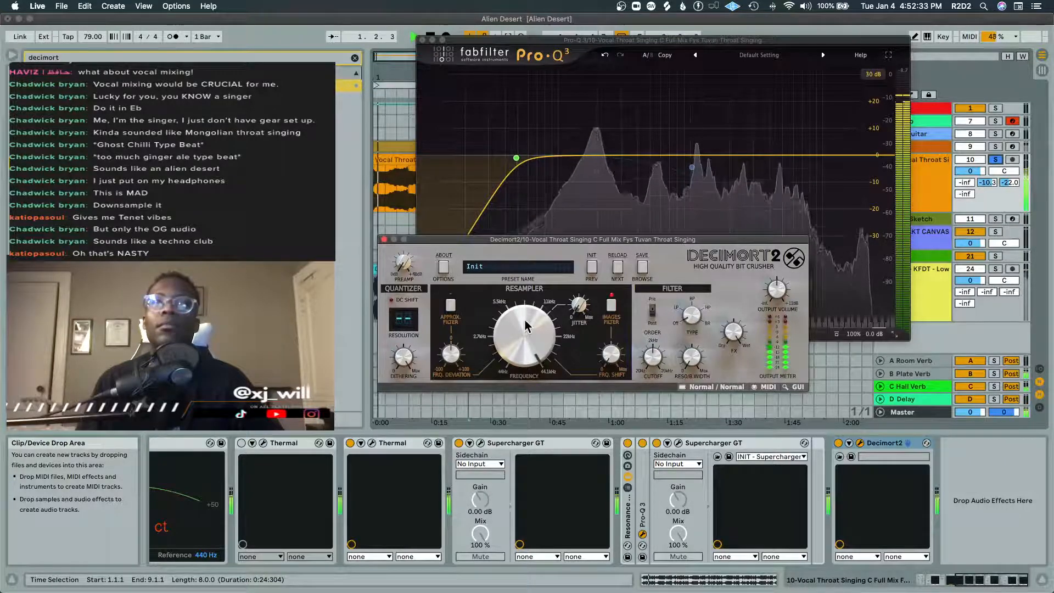
pyautogui.moveTo(527, 333); pyautogui.dragTo(539, 399)
pyautogui.press('space')
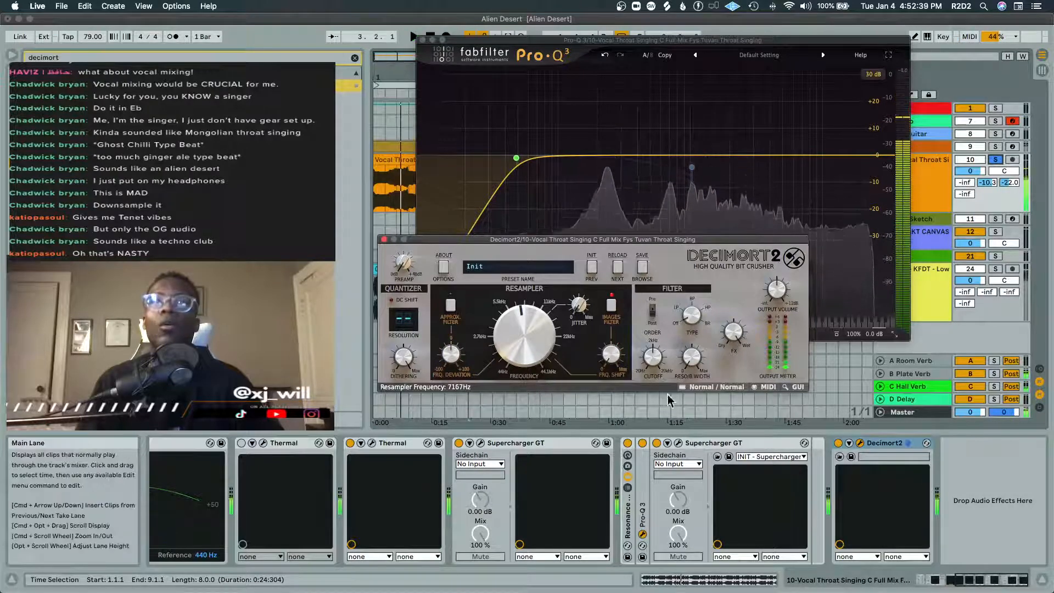
# Step: Move Decimort2 ahead of Pro-Q 3 in the vocal's device chain and reset its resampler frequency to 44100 Hz
pyautogui.moveTo(868, 443); pyautogui.dragTo(639, 459)
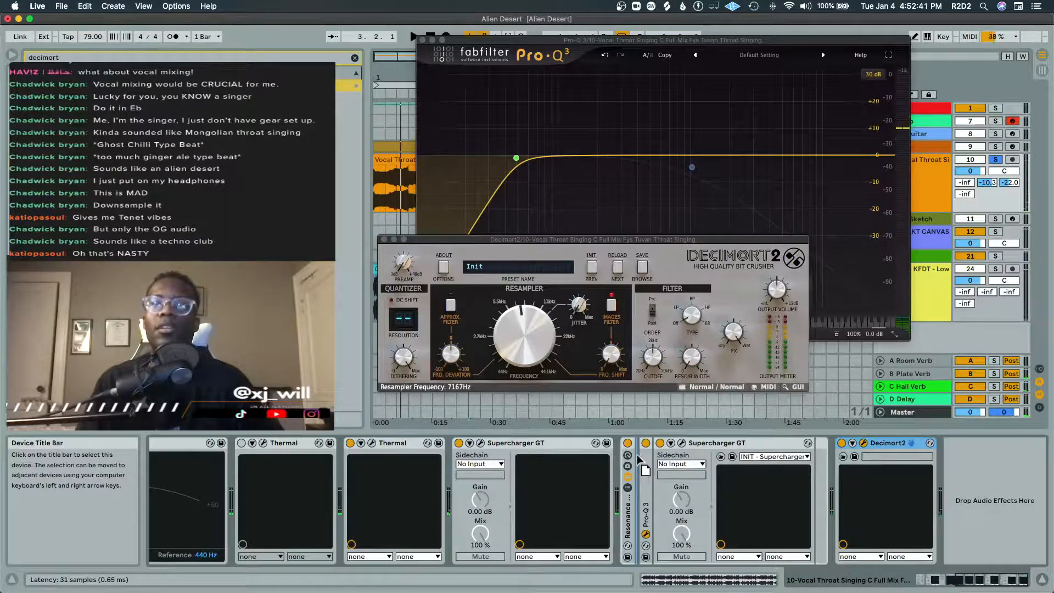
pyautogui.click(534, 330)
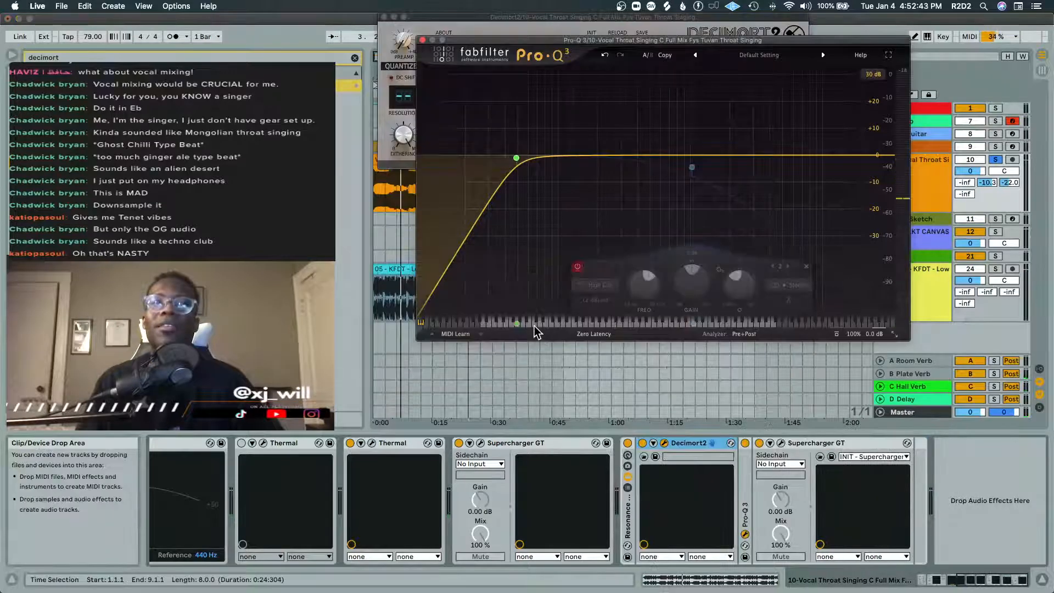
pyautogui.click(448, 21)
pyautogui.moveTo(496, 23); pyautogui.dragTo(505, 296)
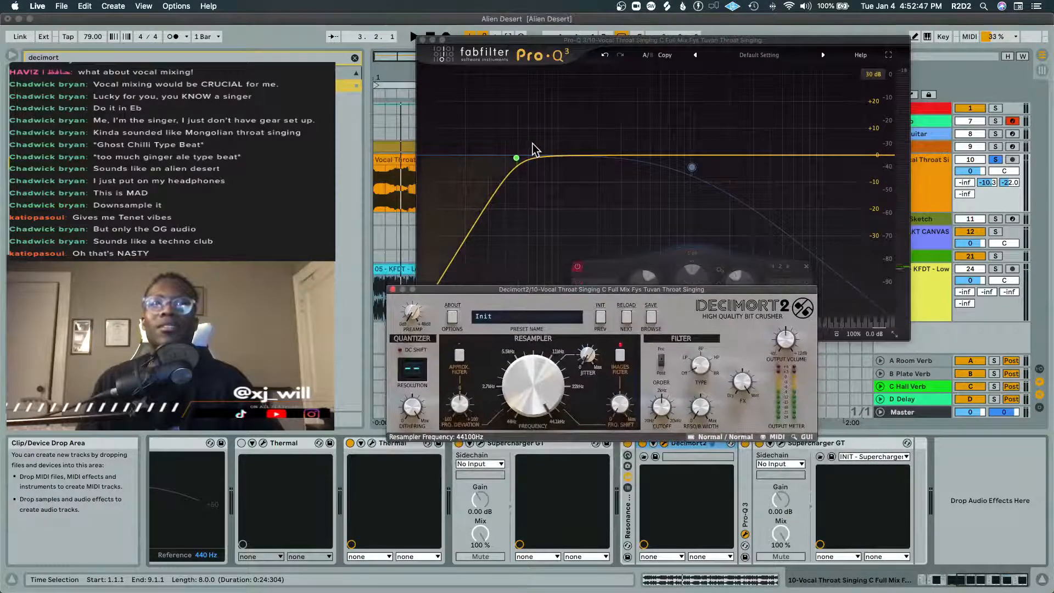
# Step: Set the Decimort2 resampler frequency to 6208 Hz while the vocal plays, and close the Pro-Q 3 and Decimort2 windows
pyautogui.press('space')
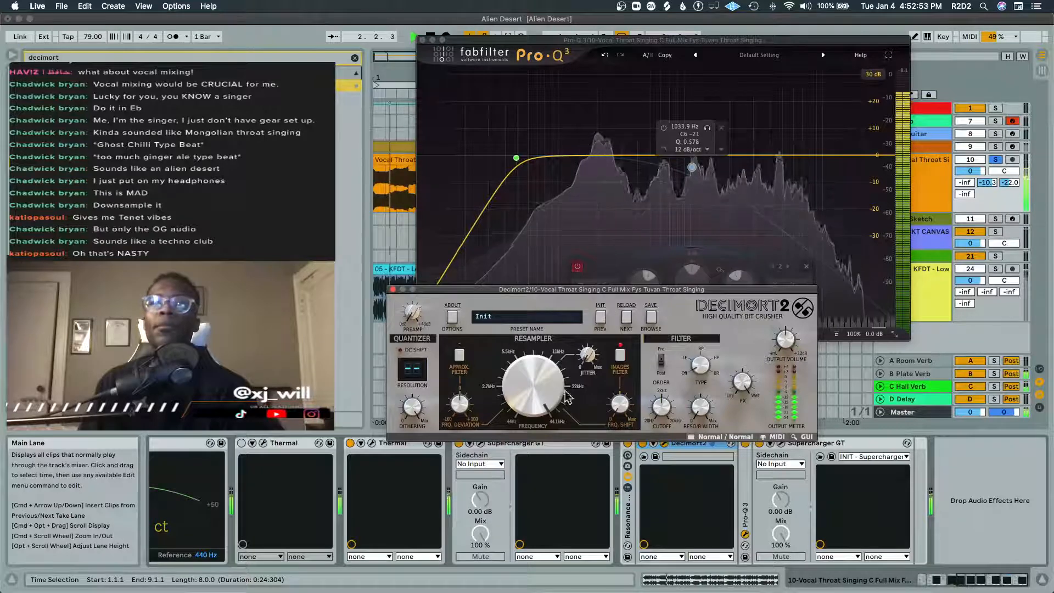
pyautogui.moveTo(539, 379); pyautogui.dragTo(532, 463)
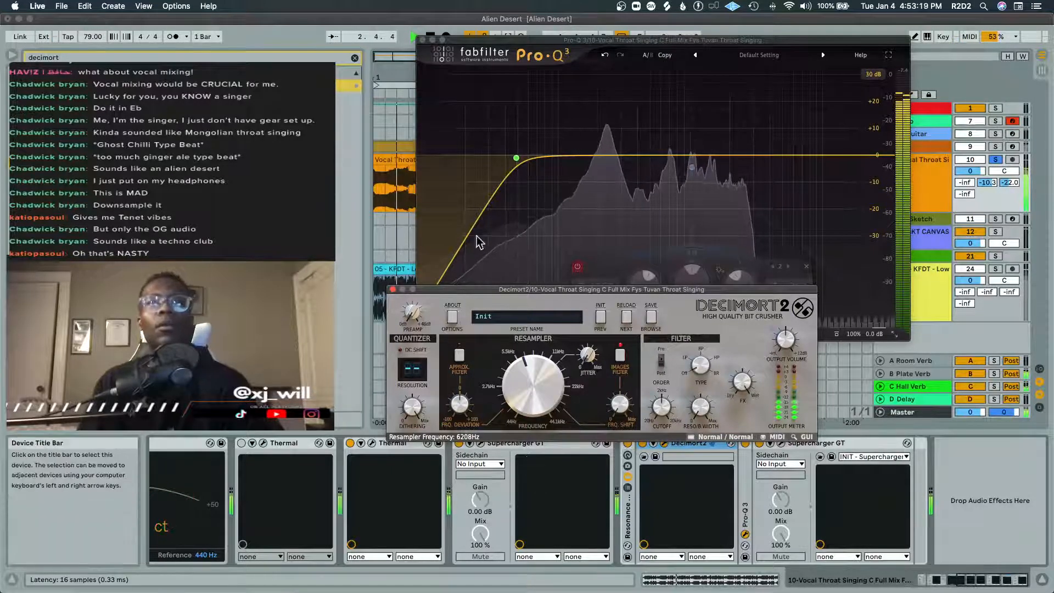
pyautogui.click(423, 41)
pyautogui.click(393, 289)
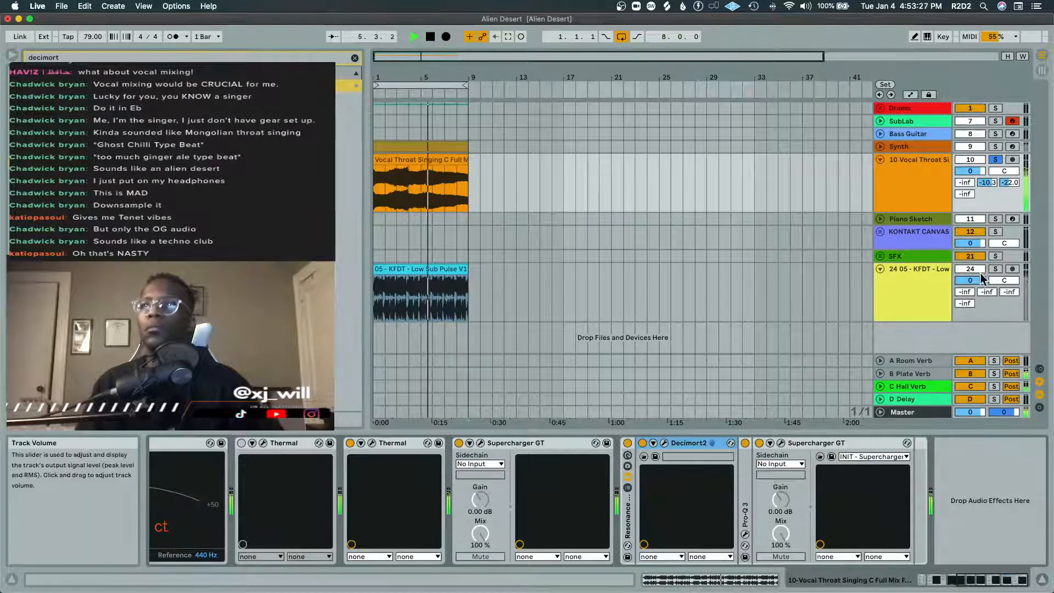
# Step: Solo the sub pulse alongside the vocal and add the Decap Sat rack with Decapitator to the end of its device chain
pyautogui.click(997, 269)
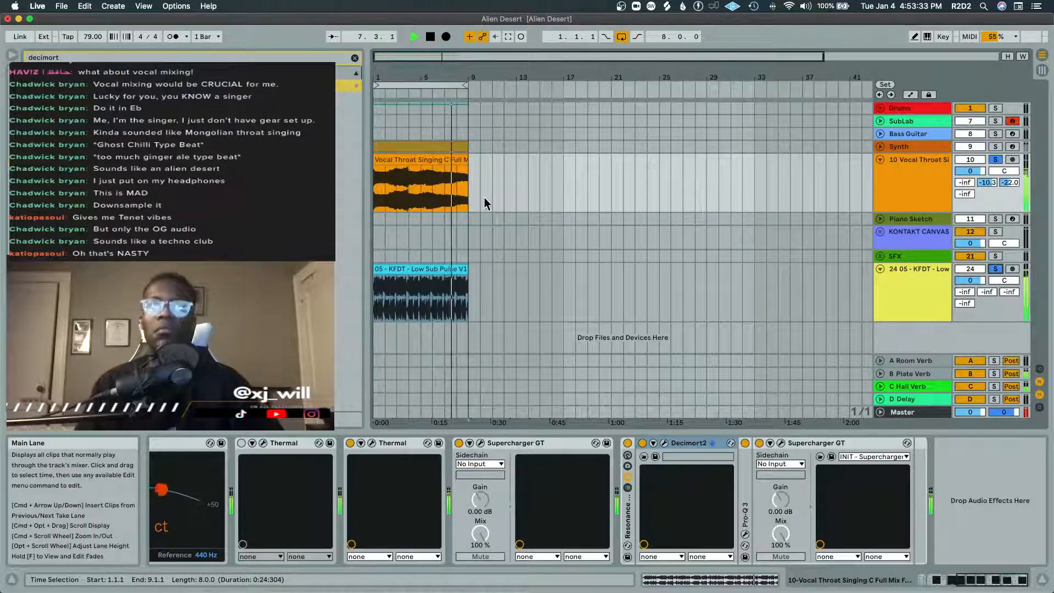
pyautogui.scroll(5, 443, 235)
pyautogui.hscroll(-5, 447, 235)
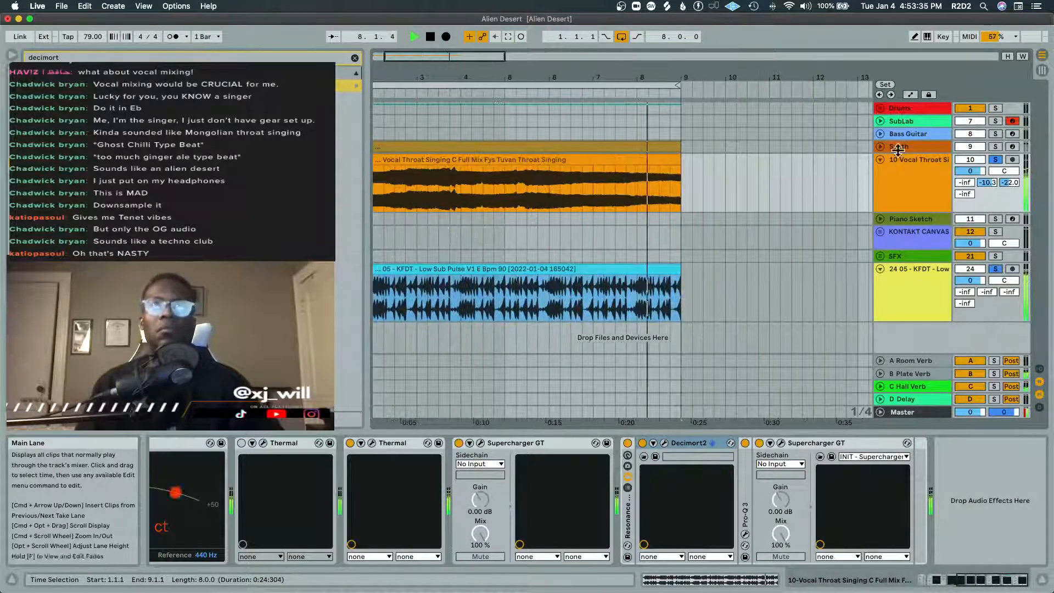
pyautogui.click(928, 292)
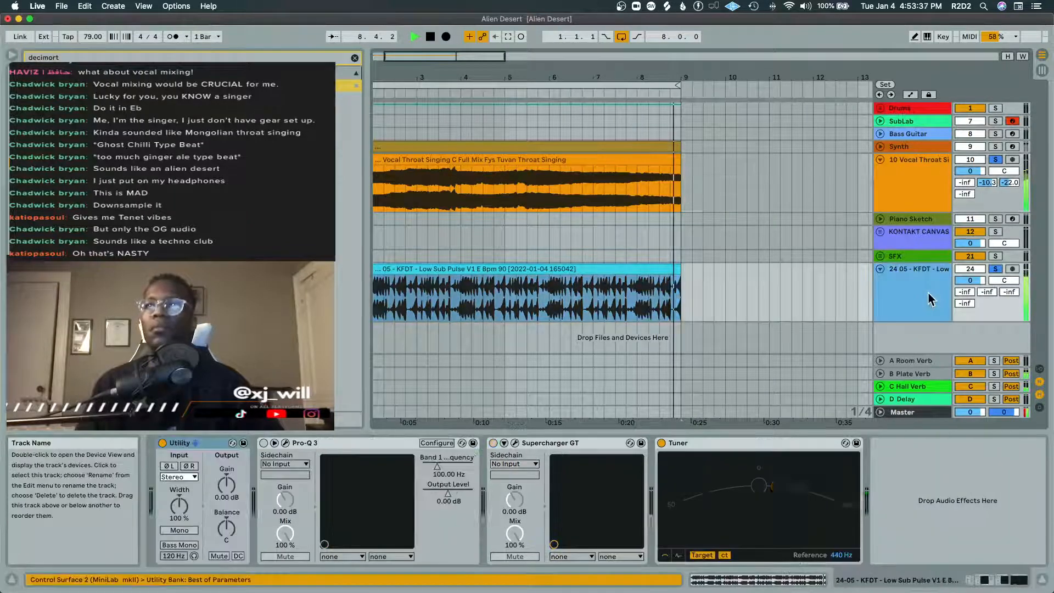
pyautogui.click(916, 467)
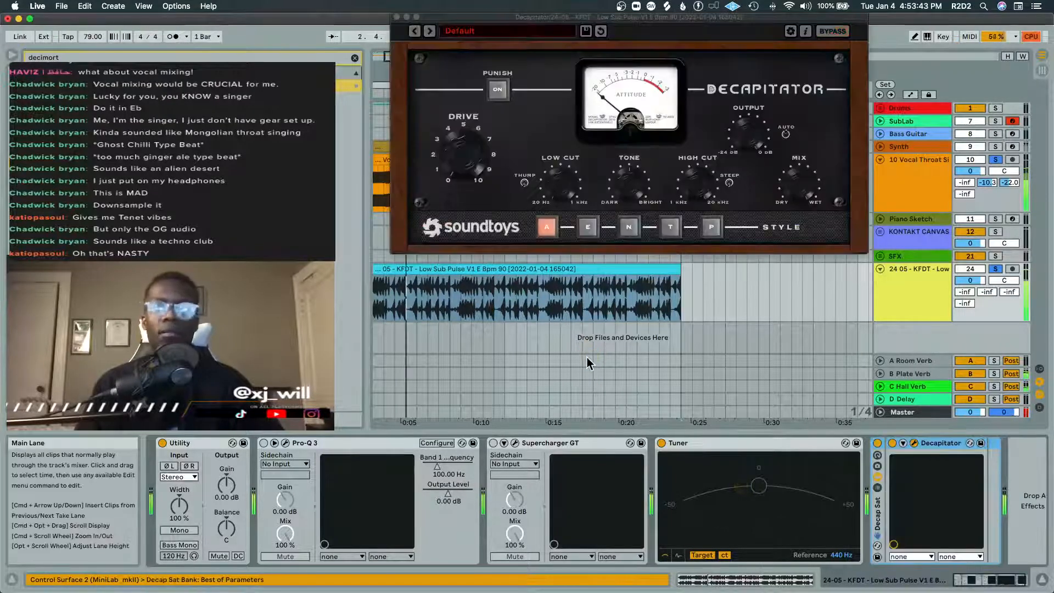
# Step: Load the Beefy preset in the sub pulse's Decapitator, switch its style to E, audition it and close the plugin window
pyautogui.moveTo(461, 137); pyautogui.dragTo(461, 147)
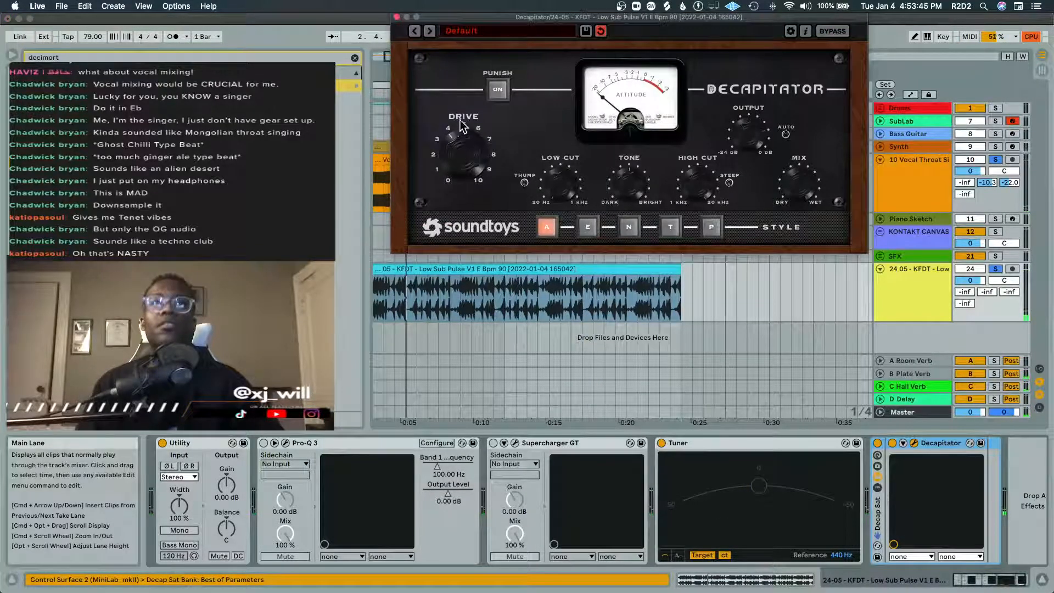
pyautogui.click(588, 226)
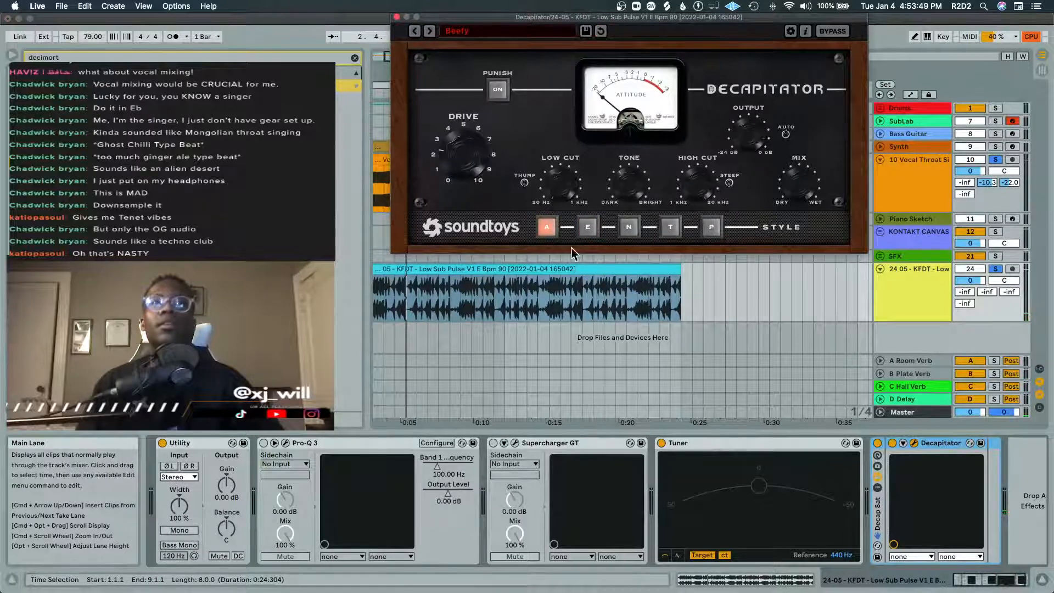
pyautogui.click(590, 229)
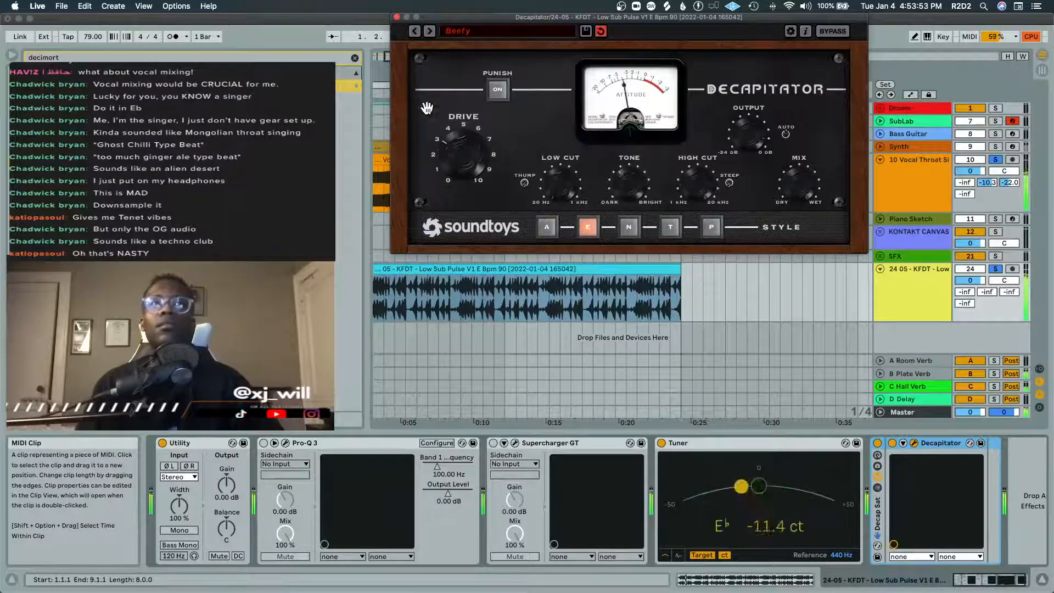
pyautogui.moveTo(483, 28); pyautogui.dragTo(336, 196)
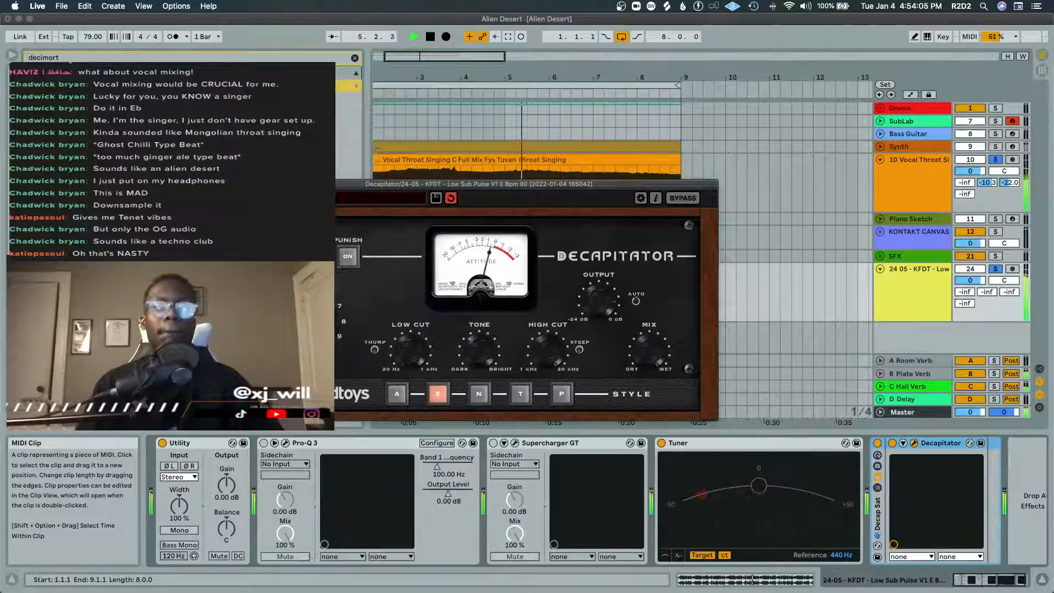
pyautogui.click(248, 184)
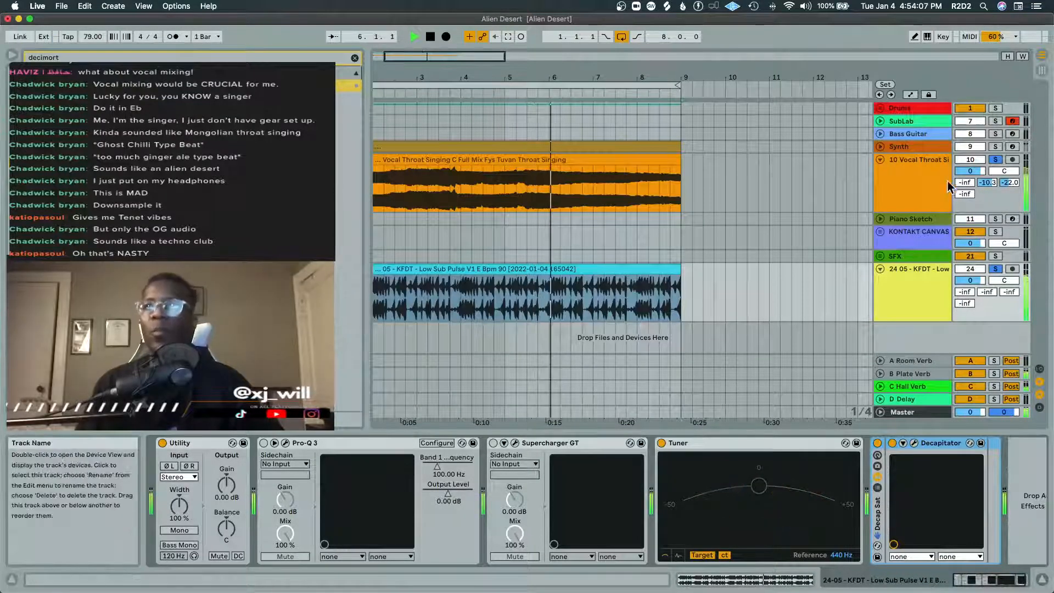
# Step: Take the vocal and sub pulse tracks out of solo and play the full loop from the start
pyautogui.click(995, 159)
pyautogui.press('space')
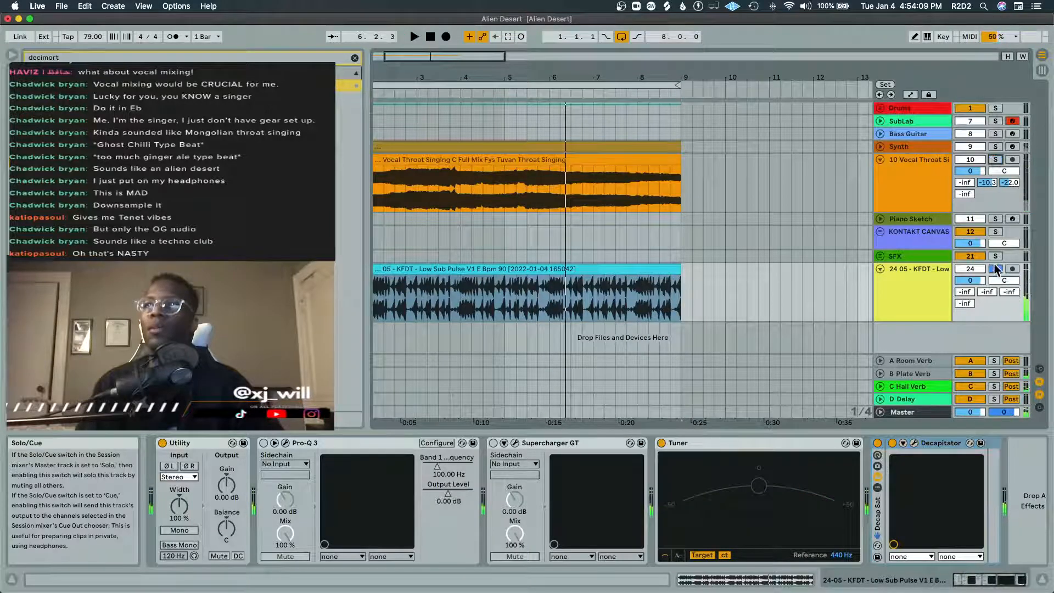
pyautogui.click(997, 269)
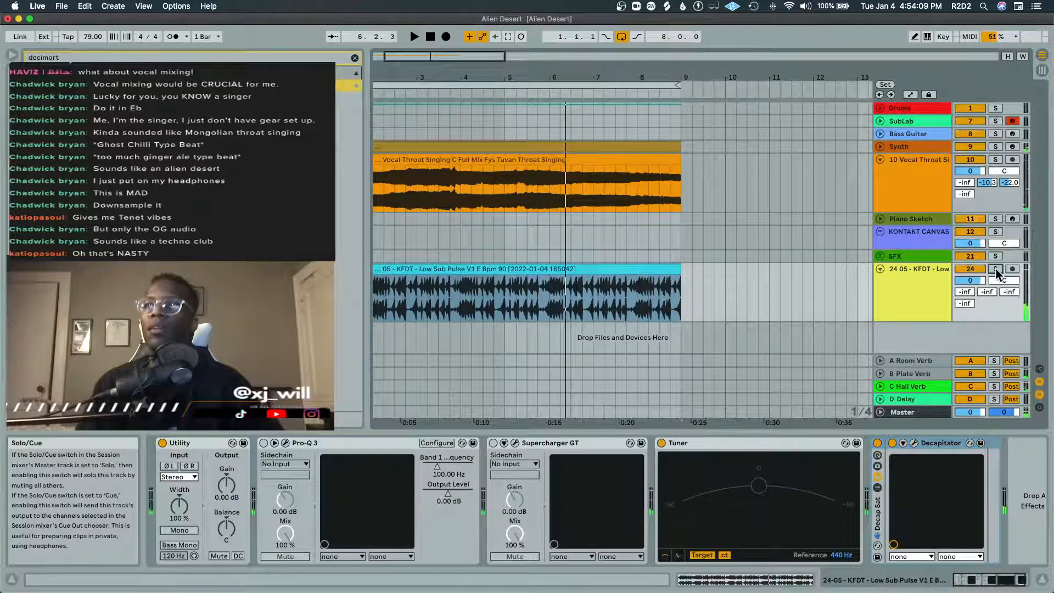
pyautogui.click(566, 270)
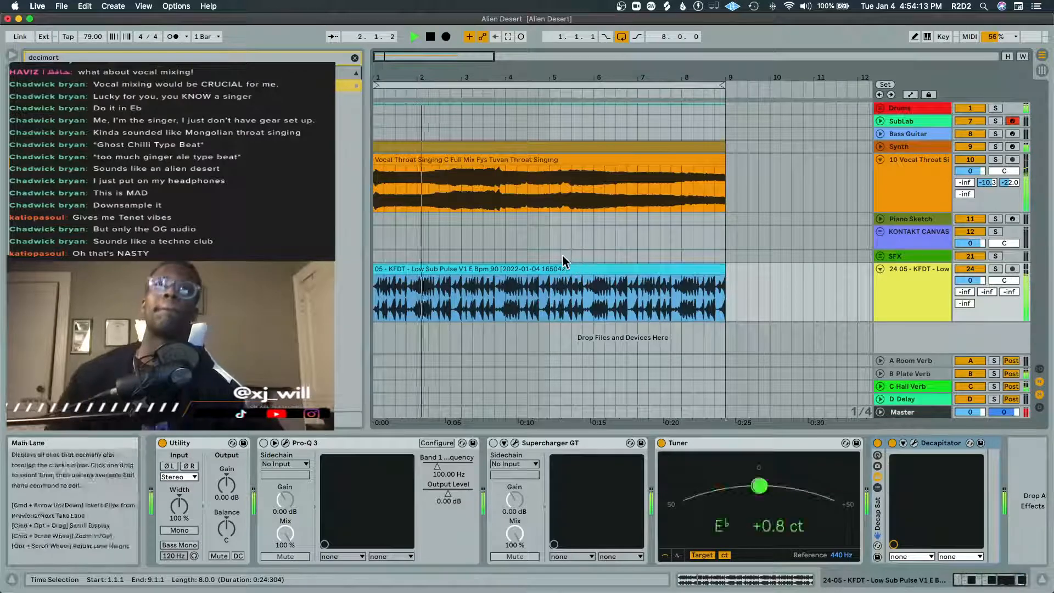
pyautogui.click(665, 186)
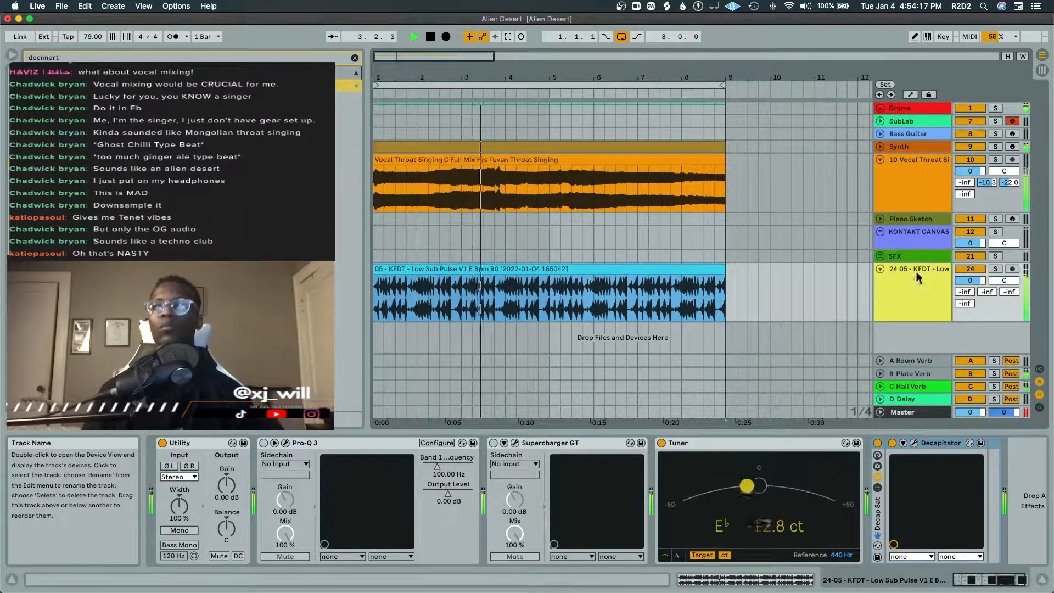
# Step: Clear the browser search and audition the sub pulse soloed together with the Drums group
pyautogui.click(997, 269)
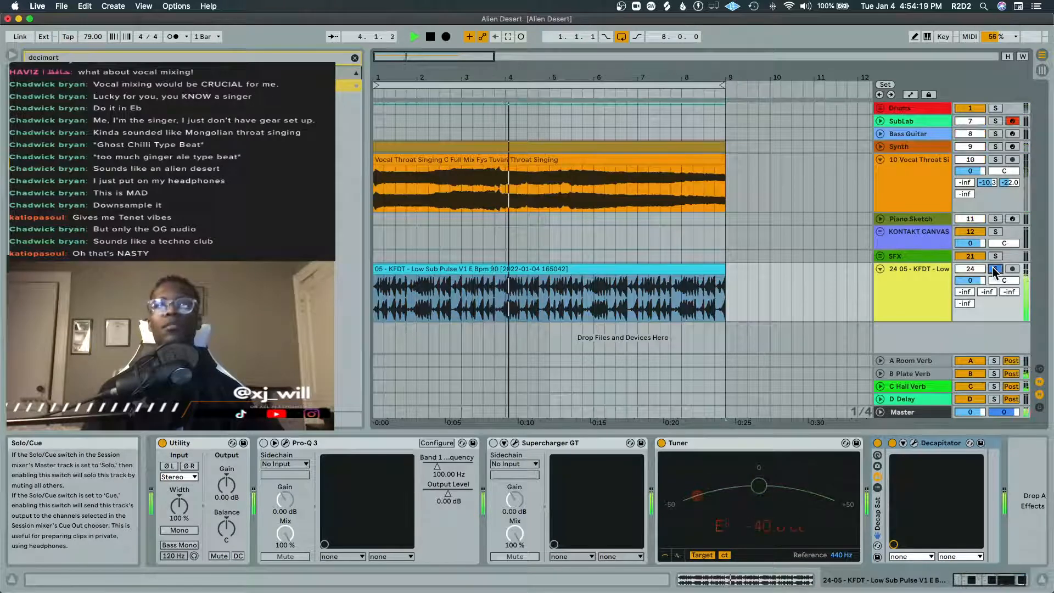
pyautogui.click(355, 58)
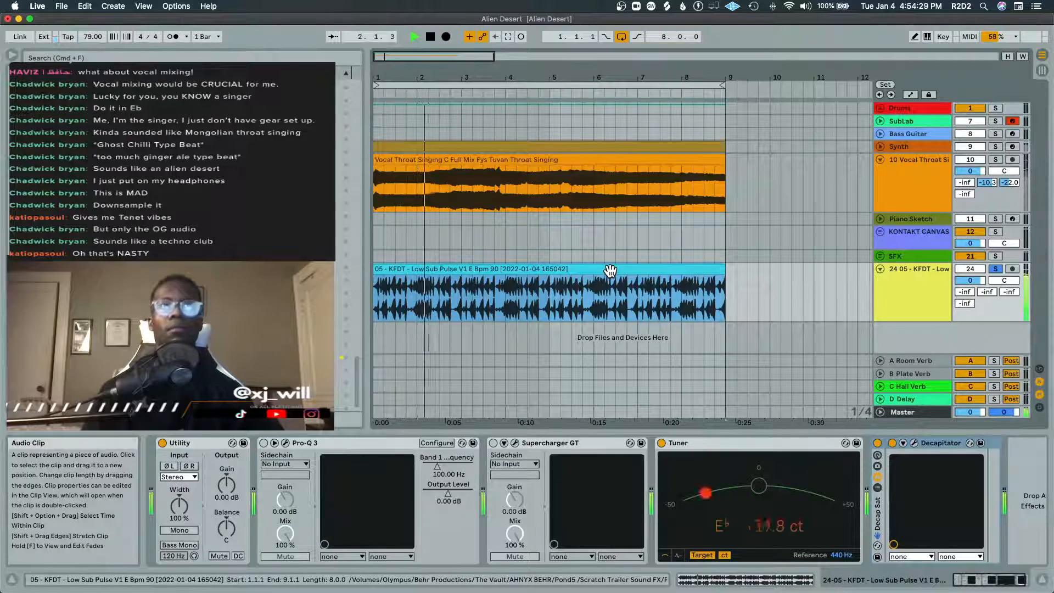
pyautogui.press('space')
pyautogui.click(994, 108)
pyautogui.press('space')
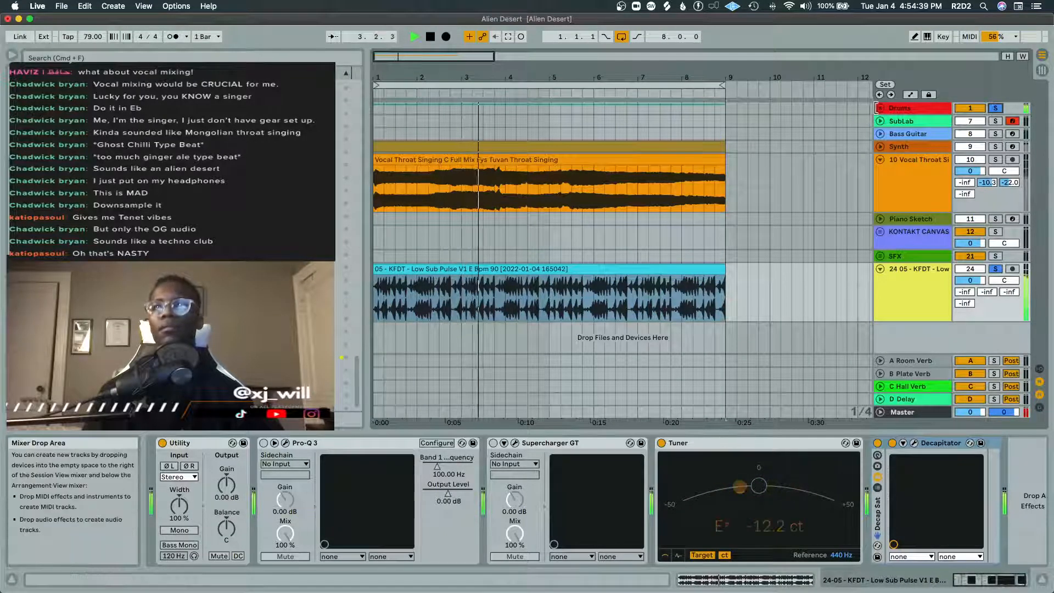
# Step: Unfold the Drums group and move the sub pulse's Decap Sat rack ahead of Supercharger GT in the device chain
pyautogui.click(878, 108)
pyautogui.scroll(-2, 907, 159)
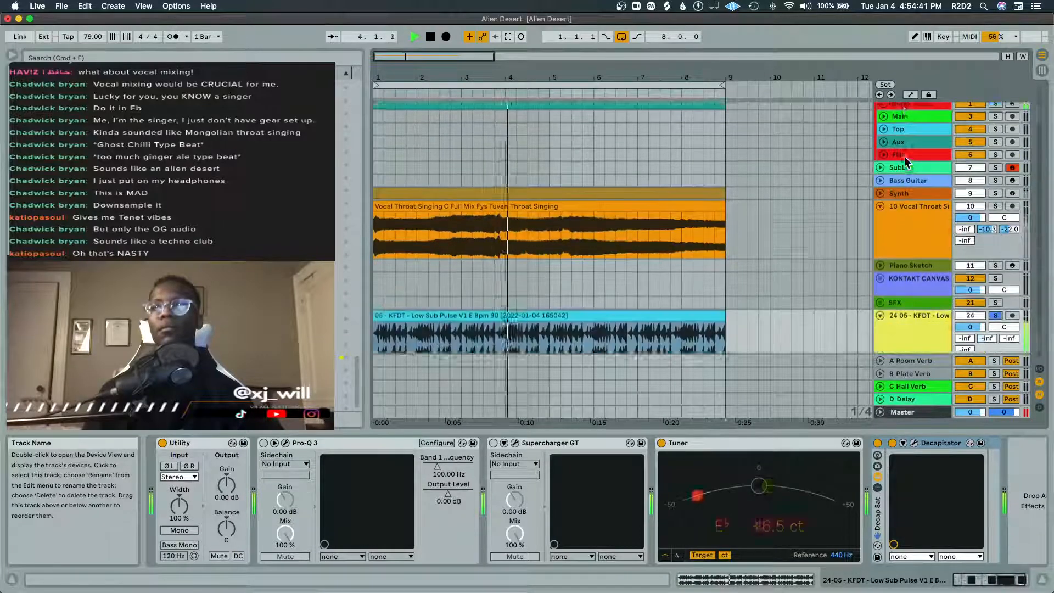
pyautogui.scroll(-2, 906, 160)
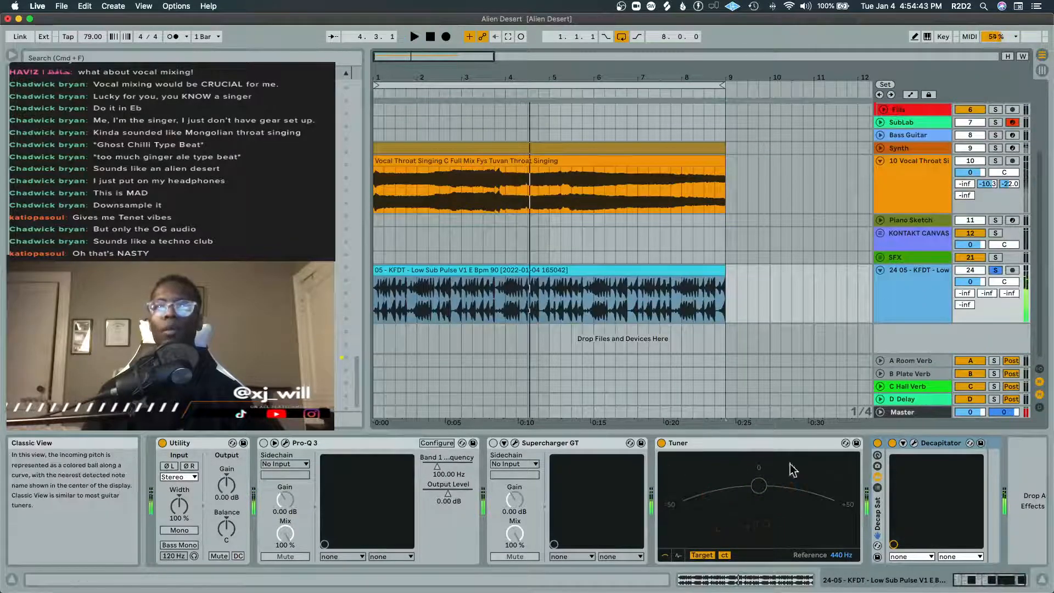
pyautogui.click(881, 519)
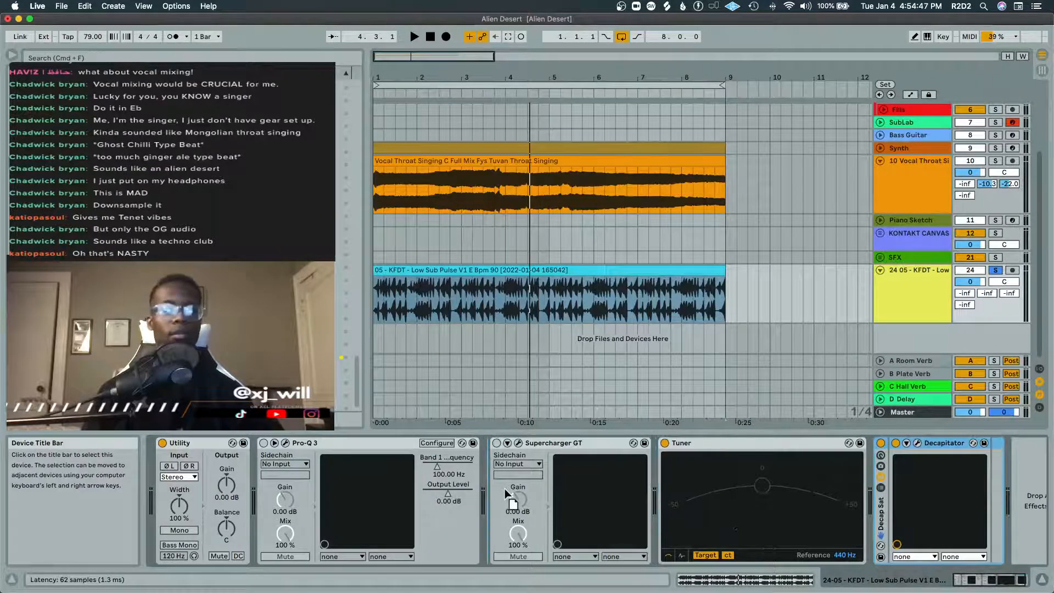
pyautogui.moveTo(504, 489); pyautogui.dragTo(508, 496)
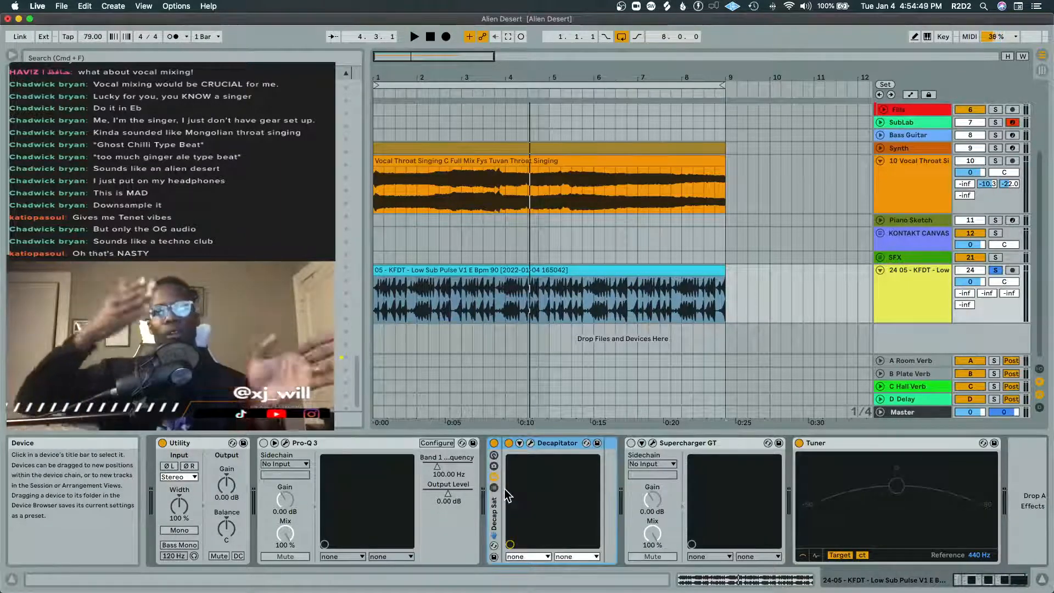
# Step: Compare the sub pulse with Utility's Mono on and off, then enable Bass Mono at 223 Hz and set Width to 88%
pyautogui.click(178, 531)
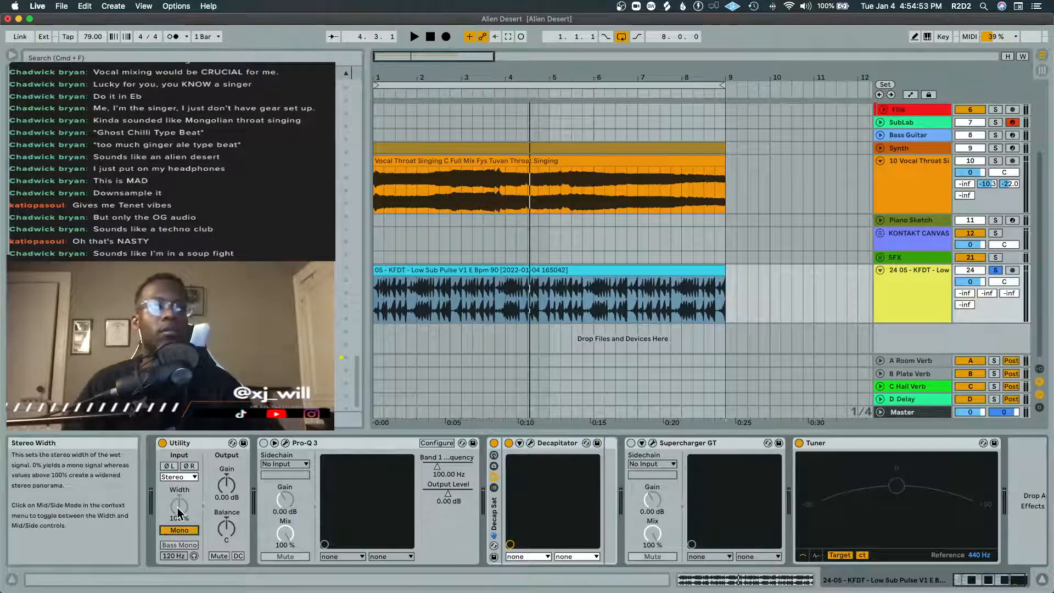
pyautogui.press('space')
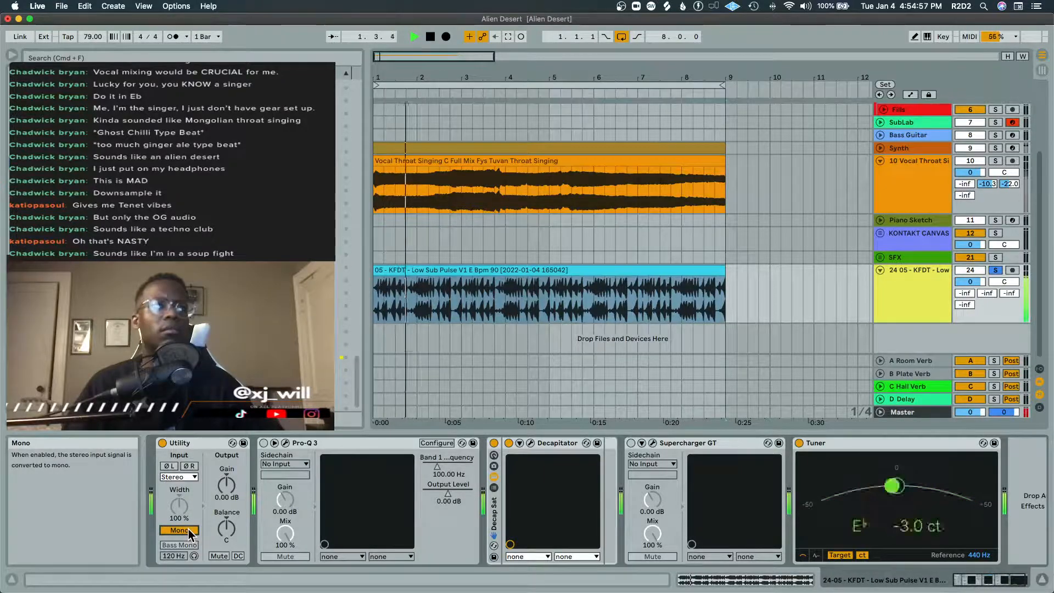
pyautogui.click(179, 531)
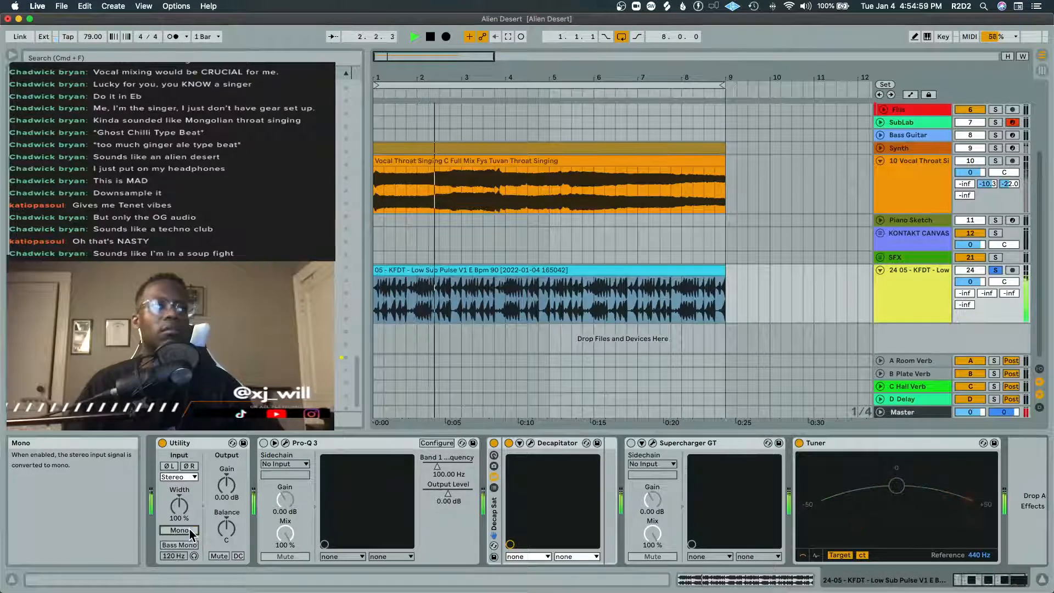
pyautogui.press('space')
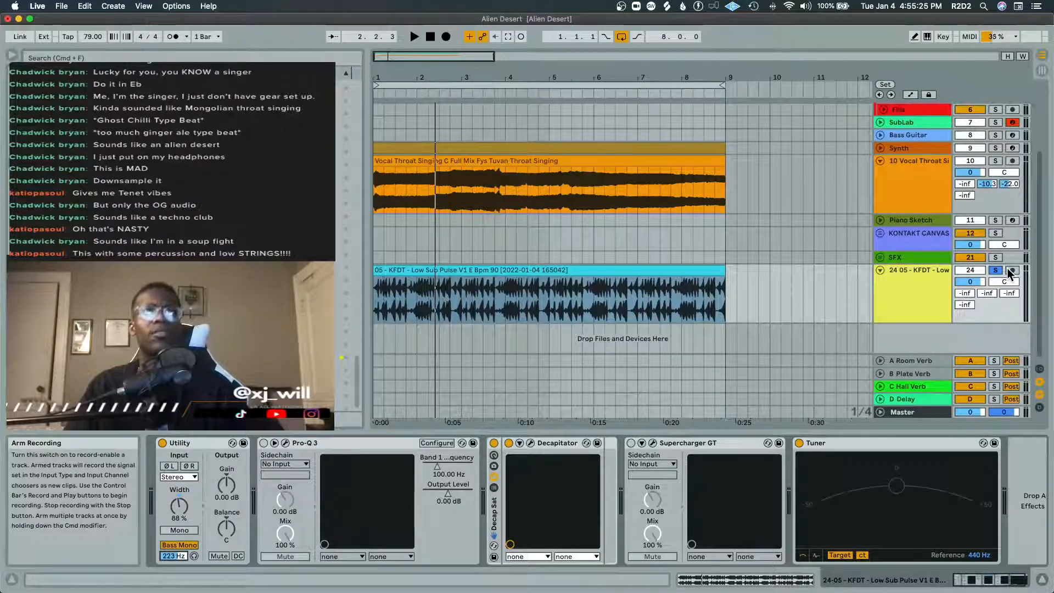
# Step: Audition the soloed sub pulse, take it out of solo and play the loop with all tracks
pyautogui.press('space')
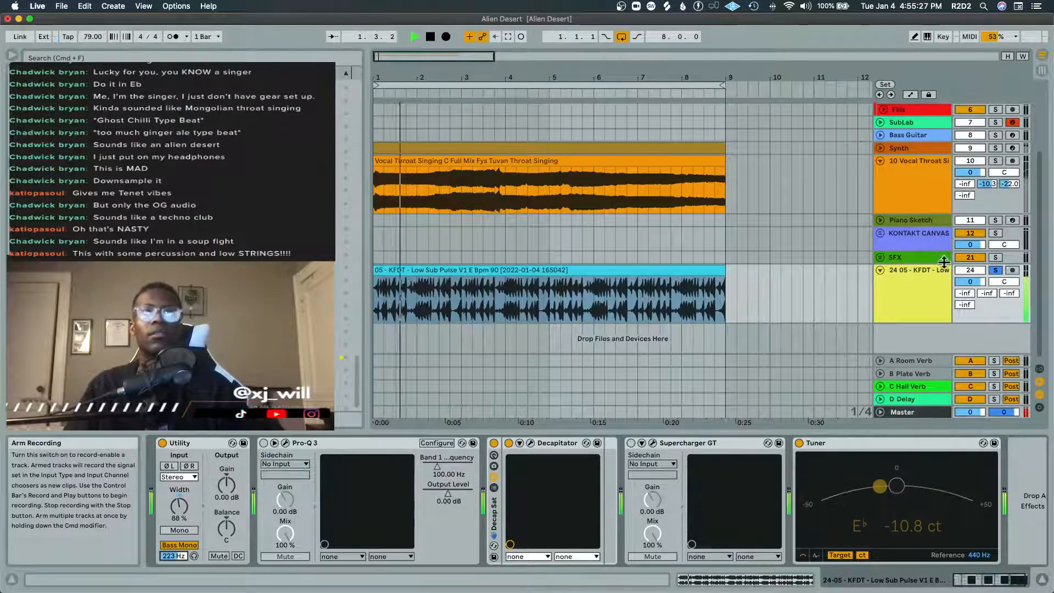
pyautogui.scroll(5, 849, 250)
pyautogui.scroll(-4, 850, 249)
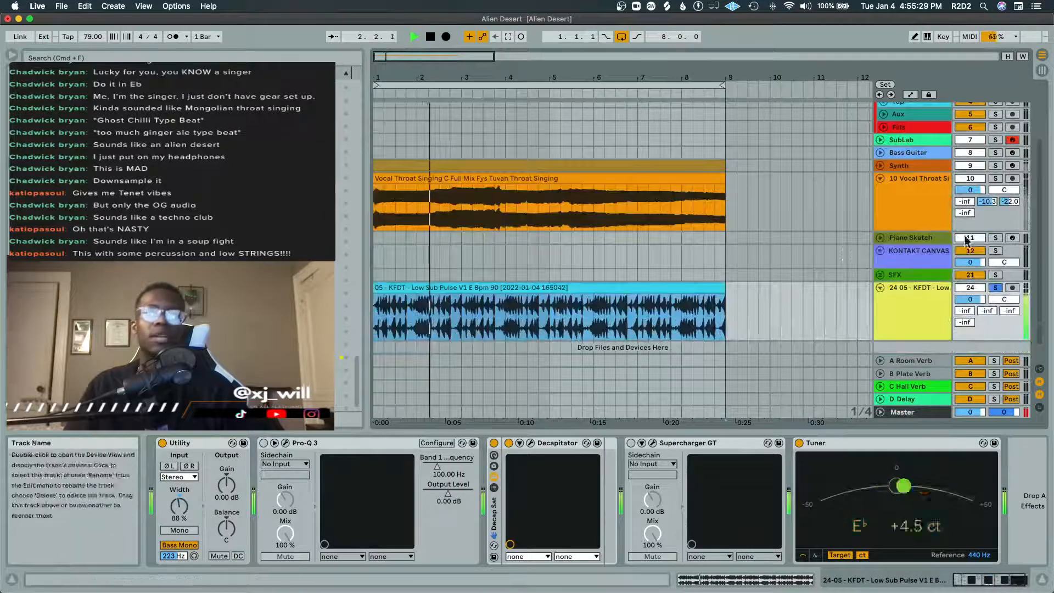
pyautogui.press('space')
pyautogui.click(996, 286)
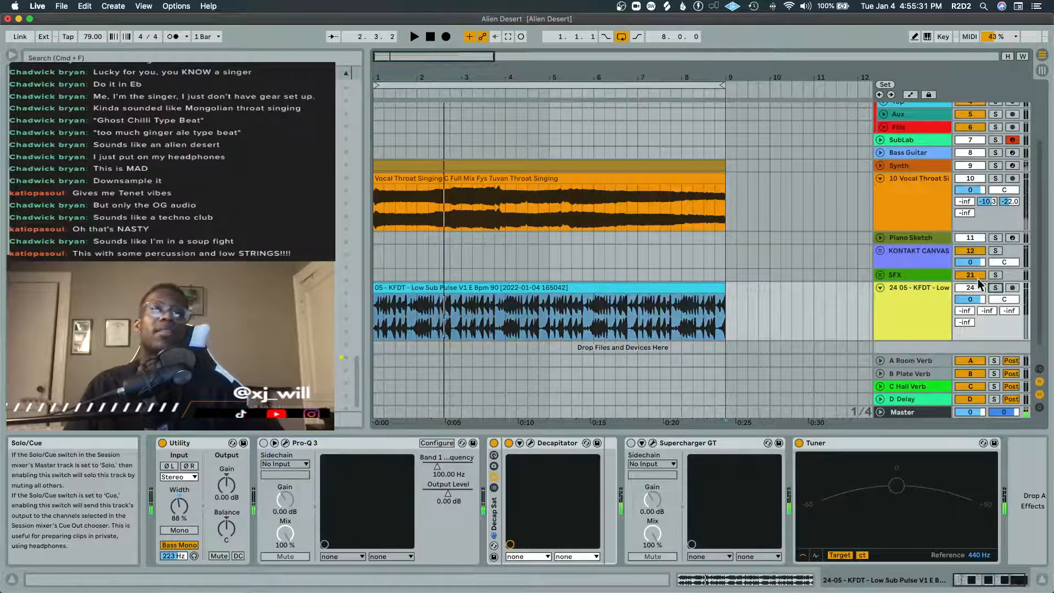
pyautogui.scroll(3, 985, 192)
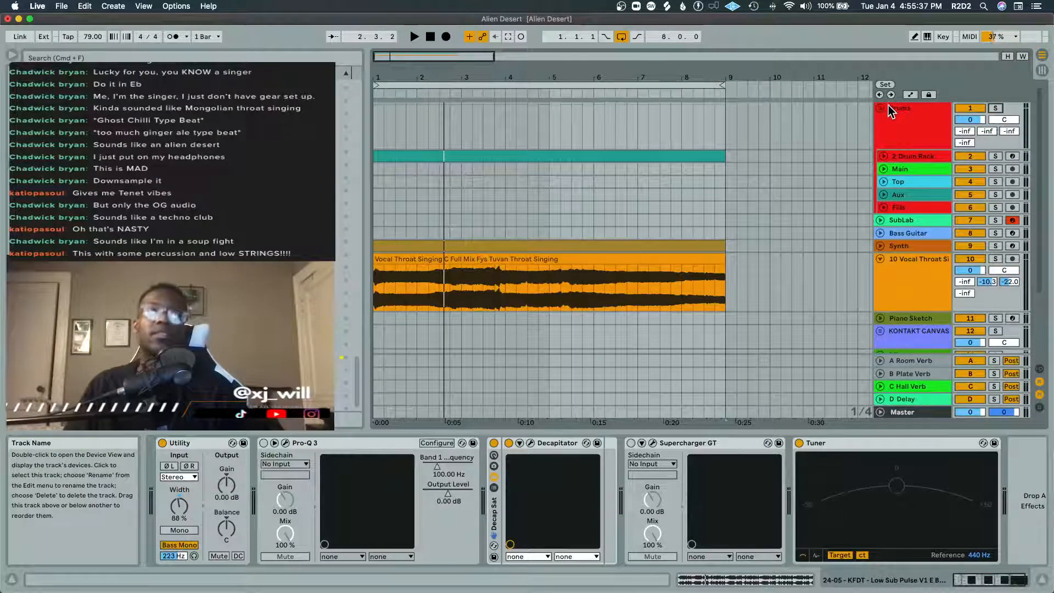
pyautogui.press('space')
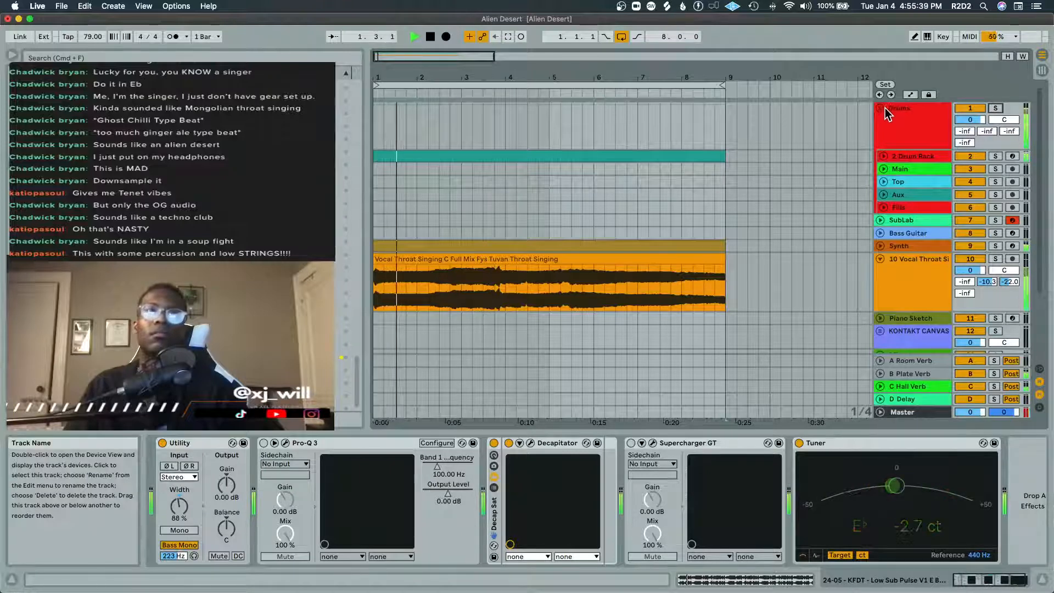
# Step: Fold the vocal track, transpose the sub pulse clip up 12 semitones, audition it and return to the device chain
pyautogui.click(881, 260)
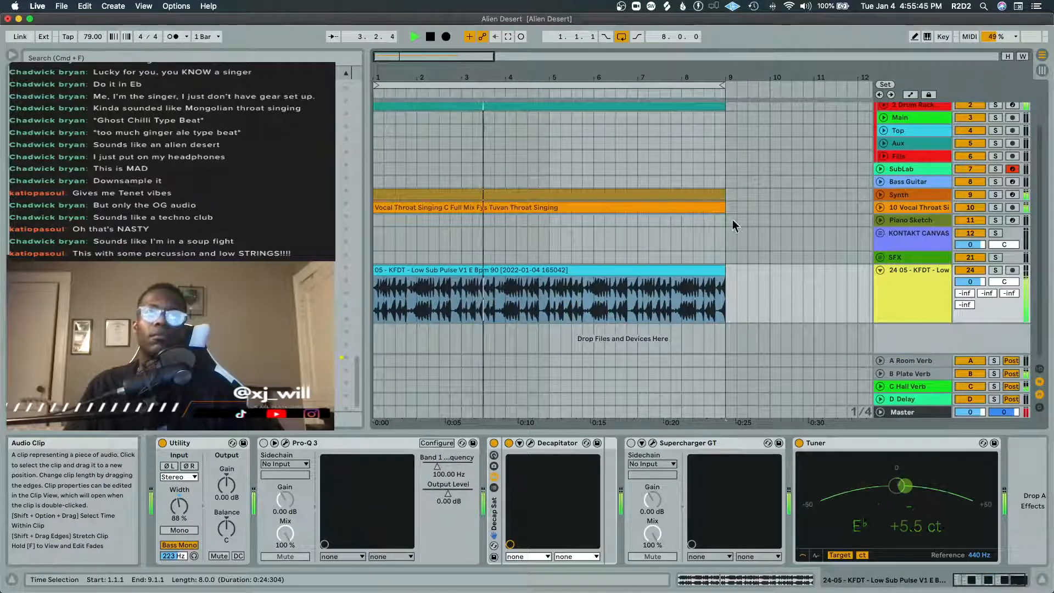
pyautogui.doubleClick(628, 280)
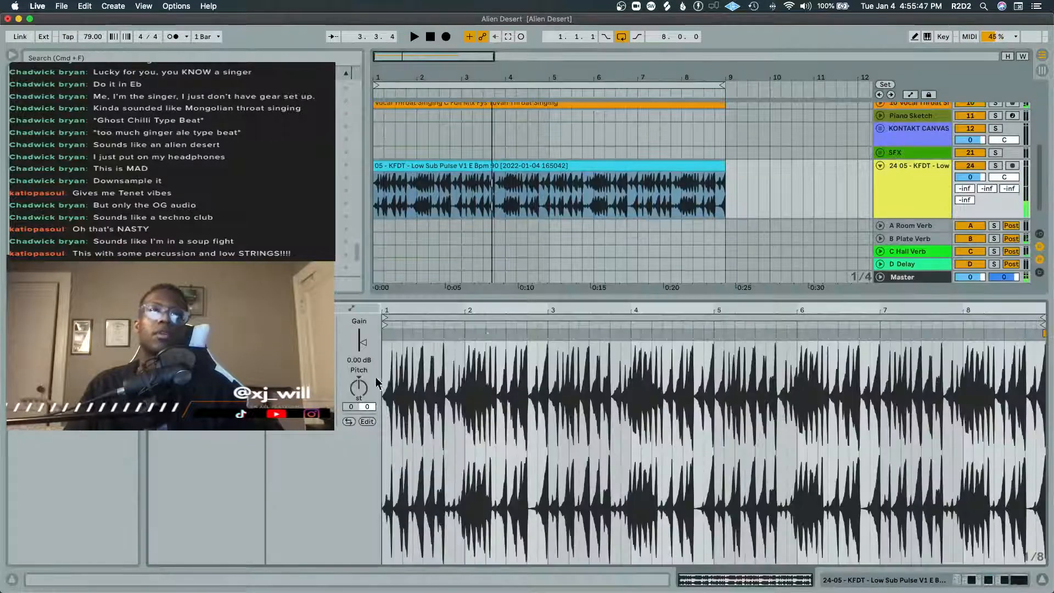
pyautogui.moveTo(363, 390); pyautogui.dragTo(363, 376)
pyautogui.press('space')
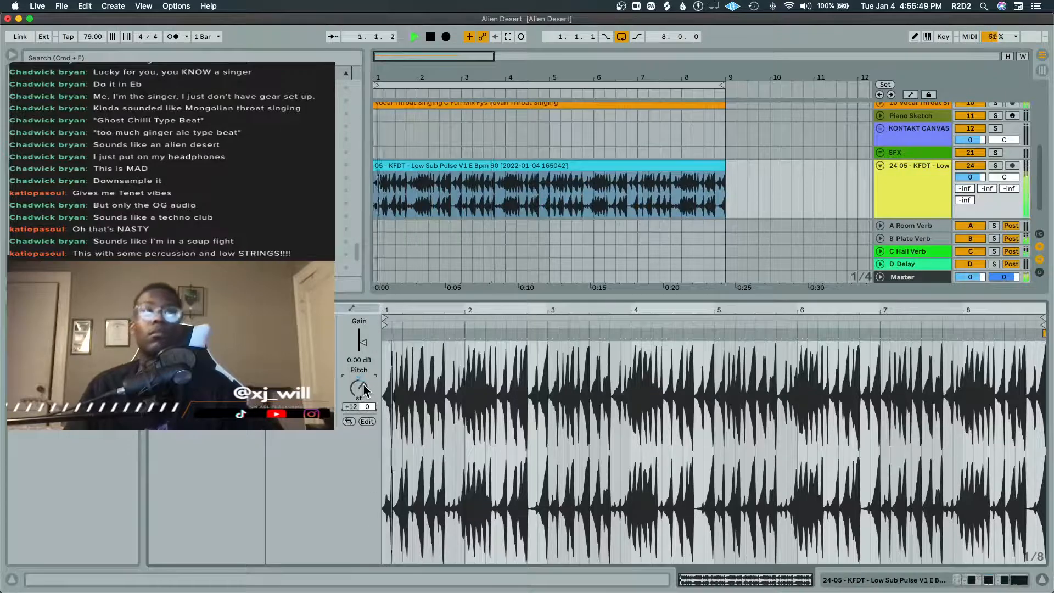
pyautogui.hotkey('shift', 'Tab')
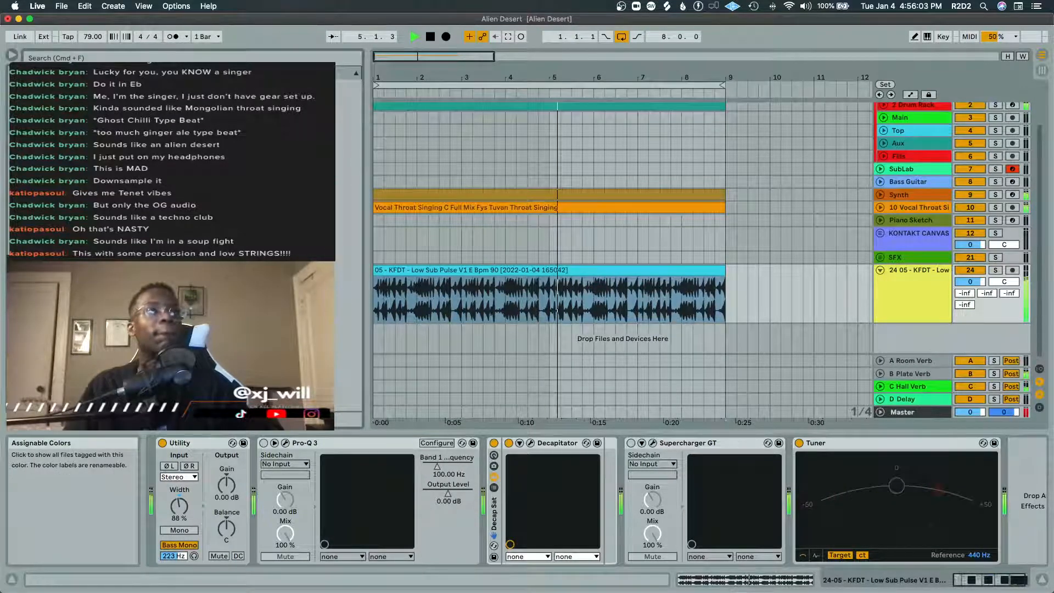
# Step: Shorten the arrangement loop to four bars and trim the throat-singing vocal clip to end at bar 5
pyautogui.press('space')
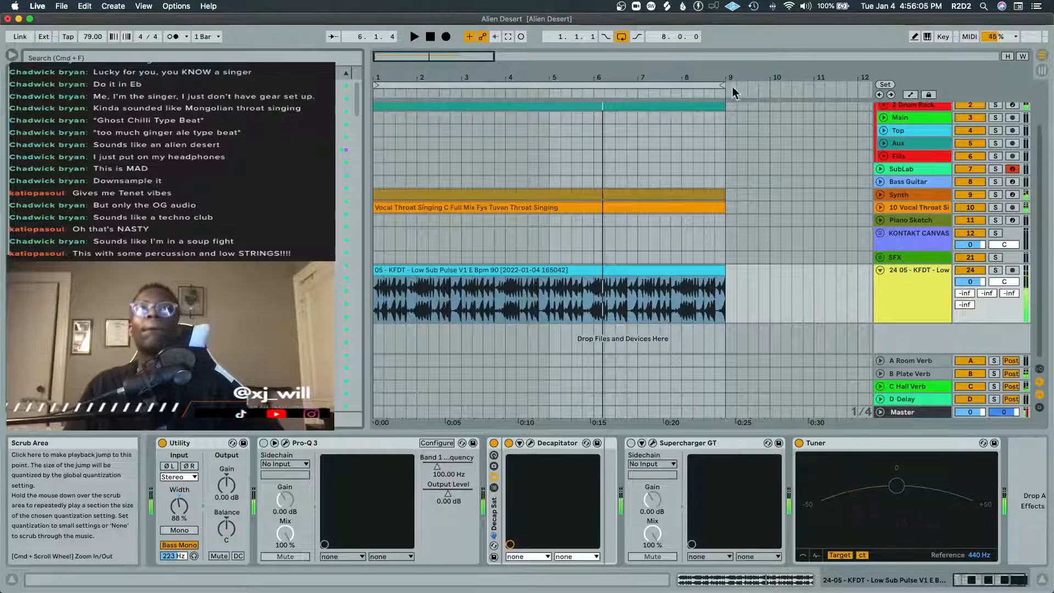
pyautogui.moveTo(724, 85); pyautogui.dragTo(545, 85)
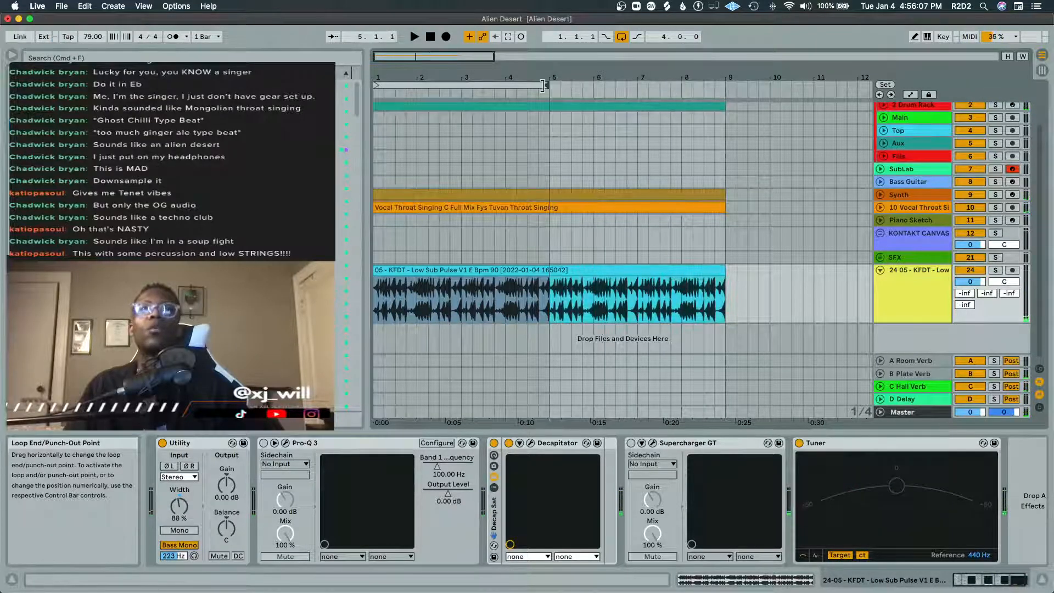
pyautogui.click(881, 207)
pyautogui.moveTo(724, 213); pyautogui.dragTo(559, 215)
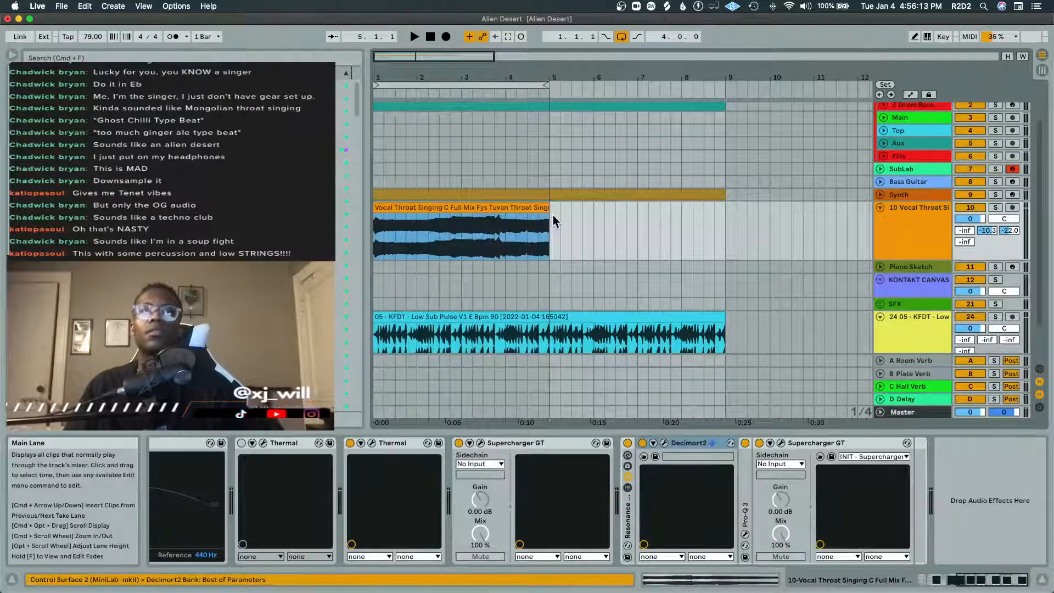
pyautogui.press('space')
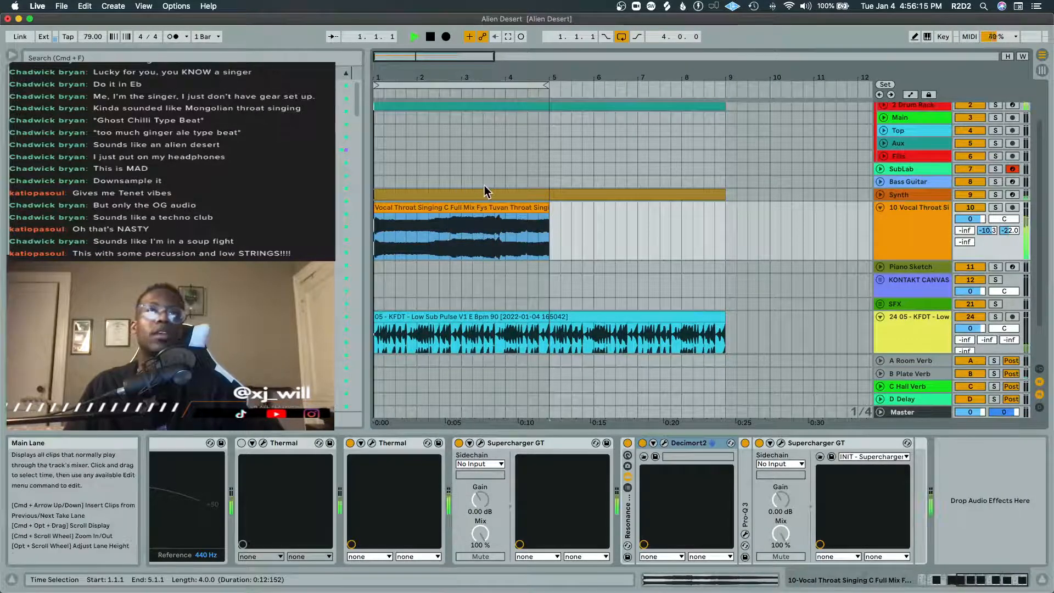
# Step: Trim the Drum Rack, Synth and sub pulse clips to end at bar 5, matching the four-bar loop
pyautogui.scroll(3, 698, 187)
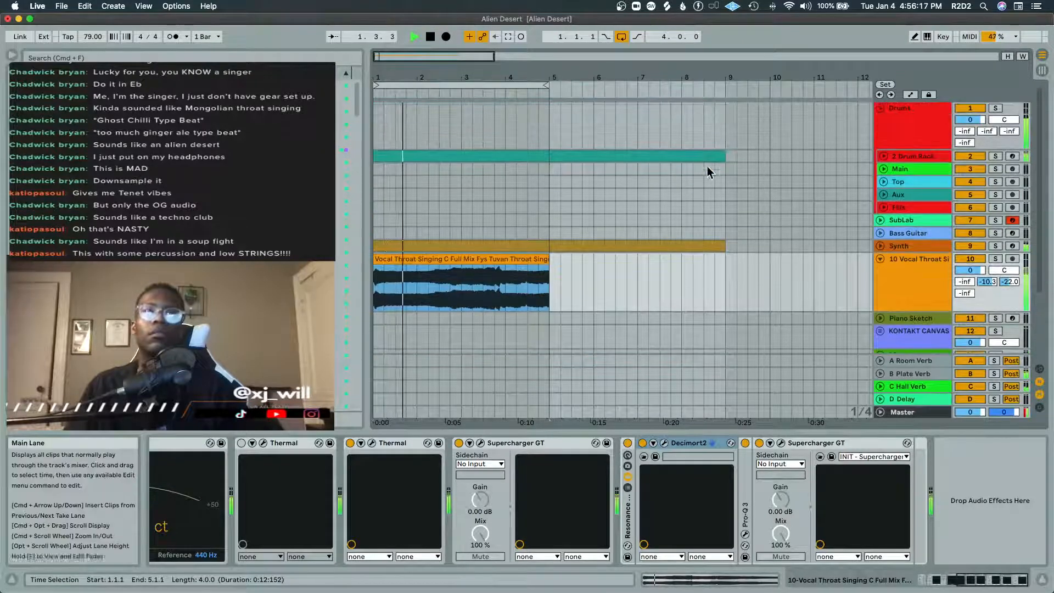
pyautogui.moveTo(725, 154); pyautogui.dragTo(548, 159)
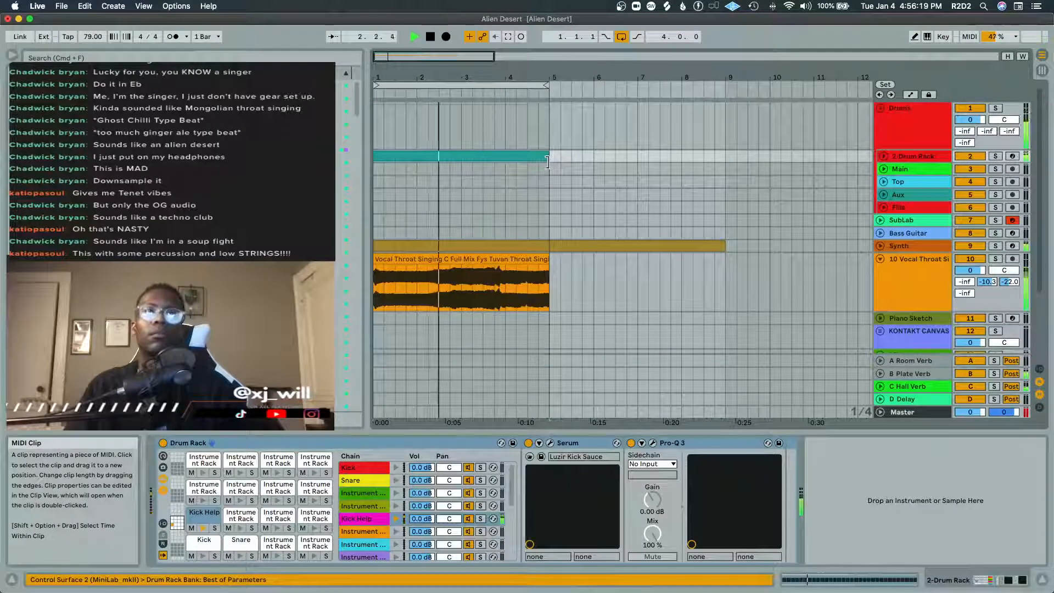
pyautogui.click(880, 247)
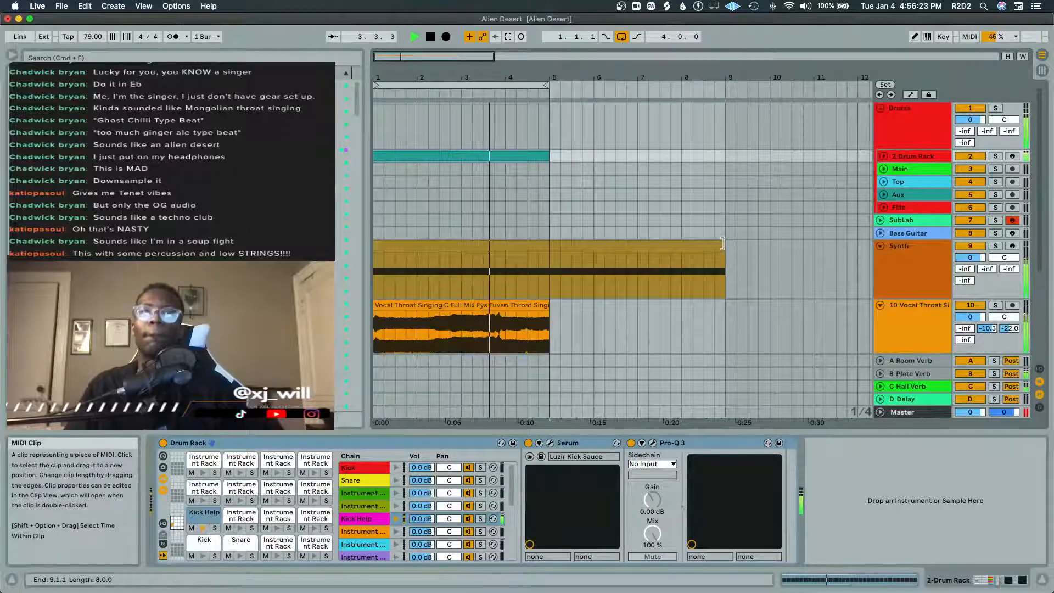
pyautogui.moveTo(725, 247); pyautogui.dragTo(553, 246)
pyautogui.scroll(-5, 553, 249)
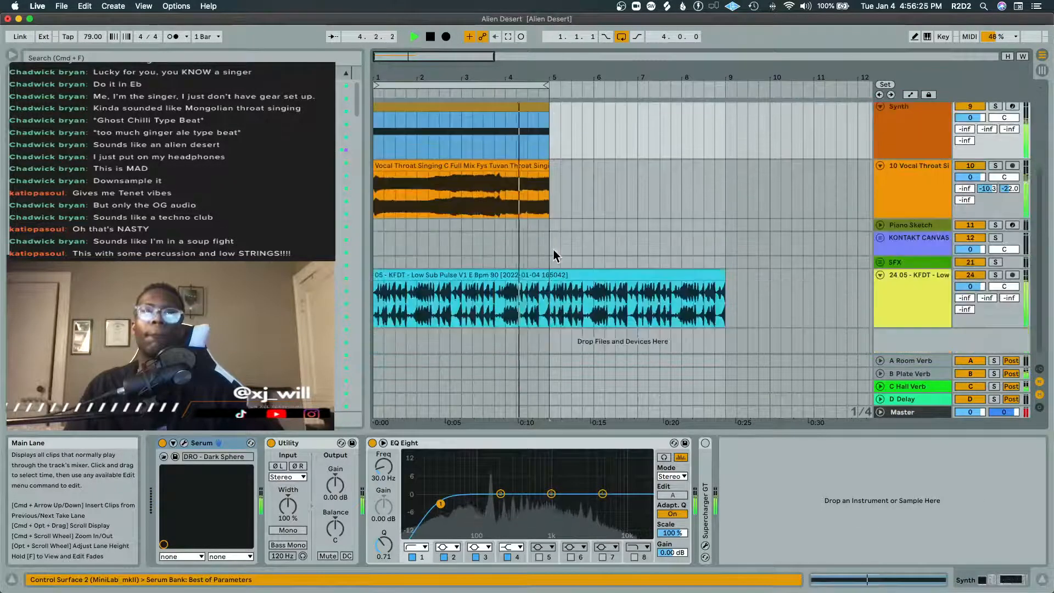
pyautogui.moveTo(725, 277); pyautogui.dragTo(549, 281)
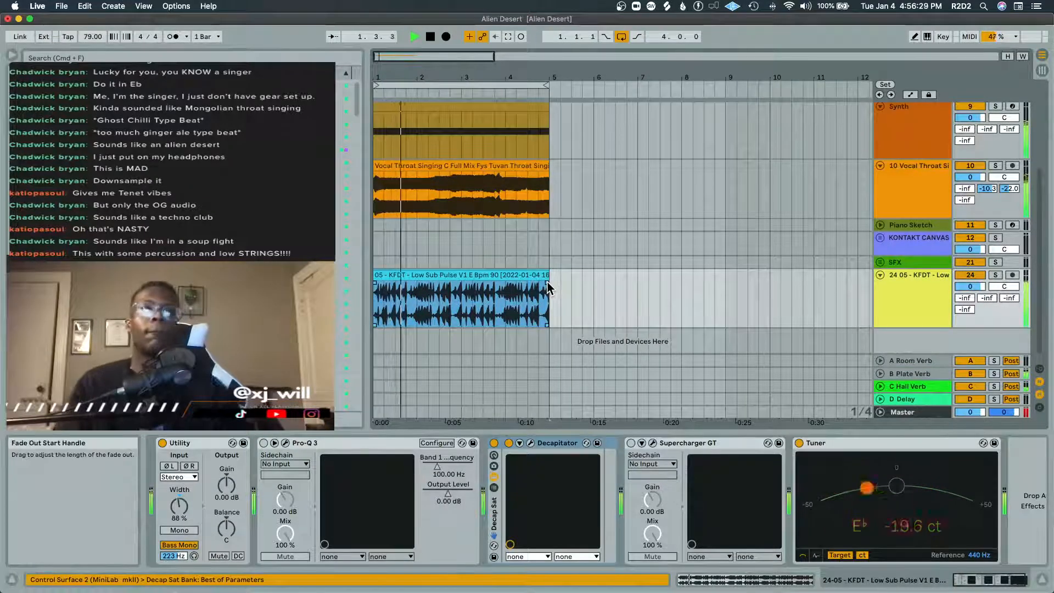
# Step: Open Serum on the Synth track and set Envelope 1's release to 1.30 s and its sustain to -5.8 dB
pyautogui.scroll(2, 527, 190)
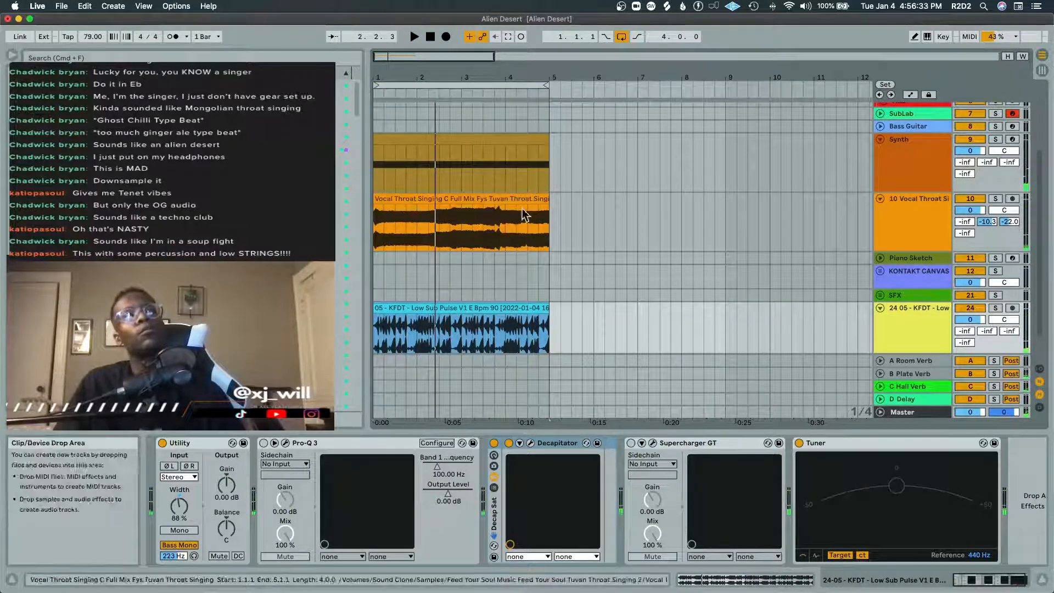
pyautogui.click(530, 139)
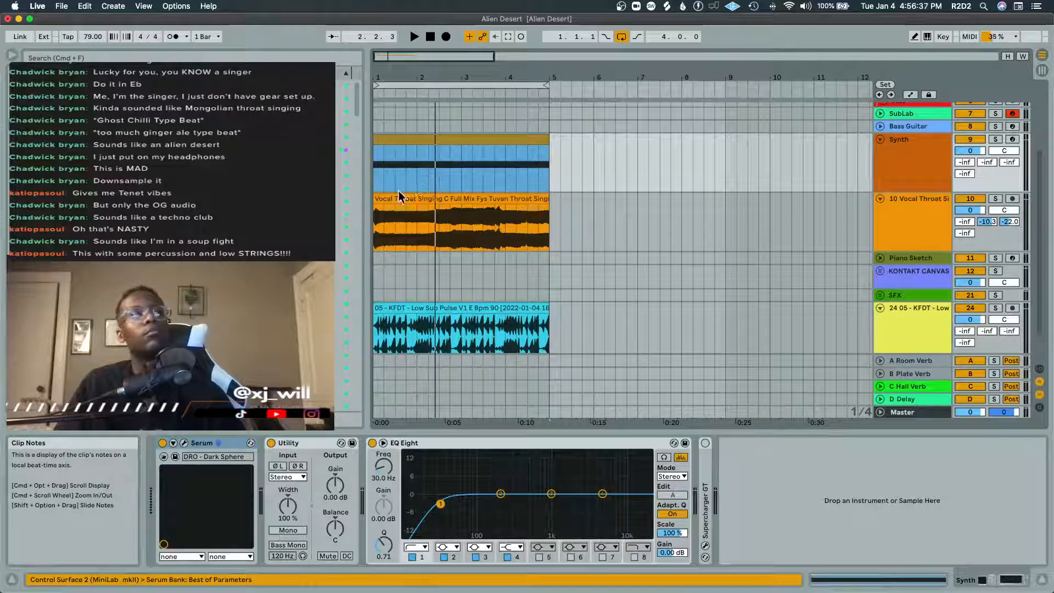
pyautogui.click(185, 443)
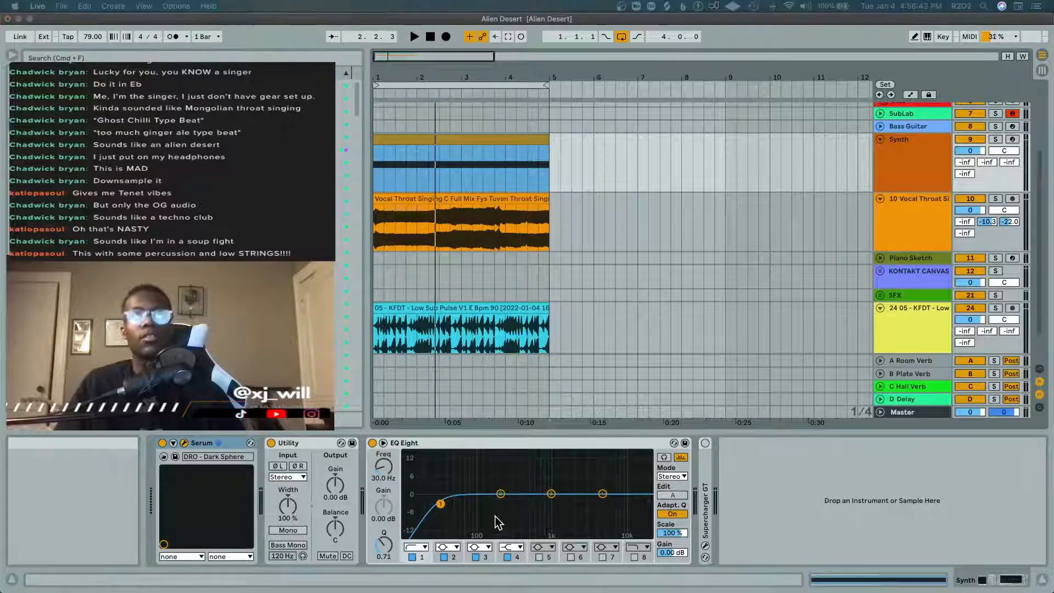
pyautogui.moveTo(613, 592); pyautogui.dragTo(617, 57)
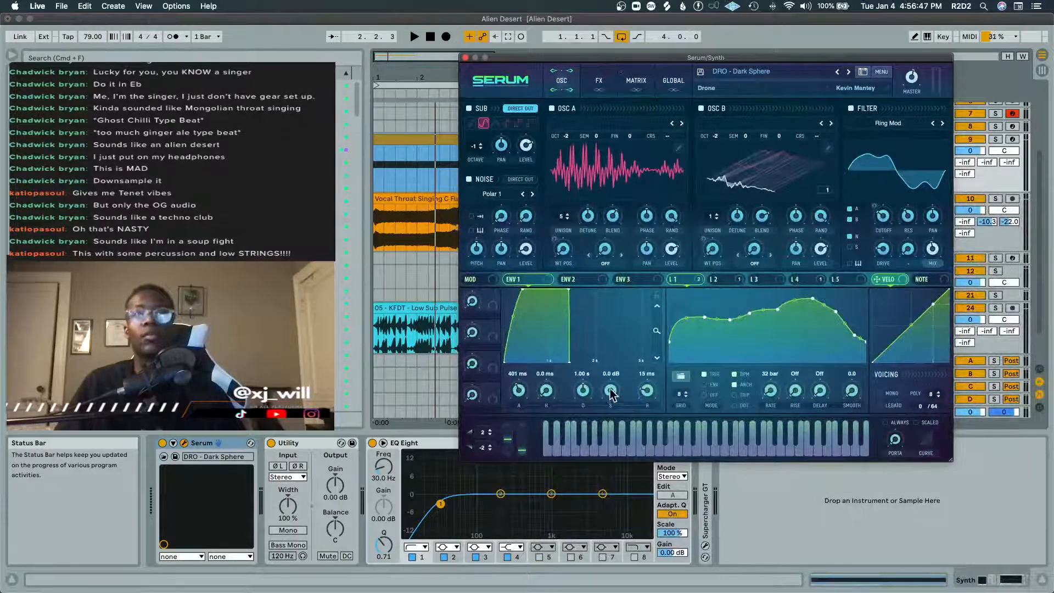
pyautogui.moveTo(648, 387); pyautogui.dragTo(649, 353)
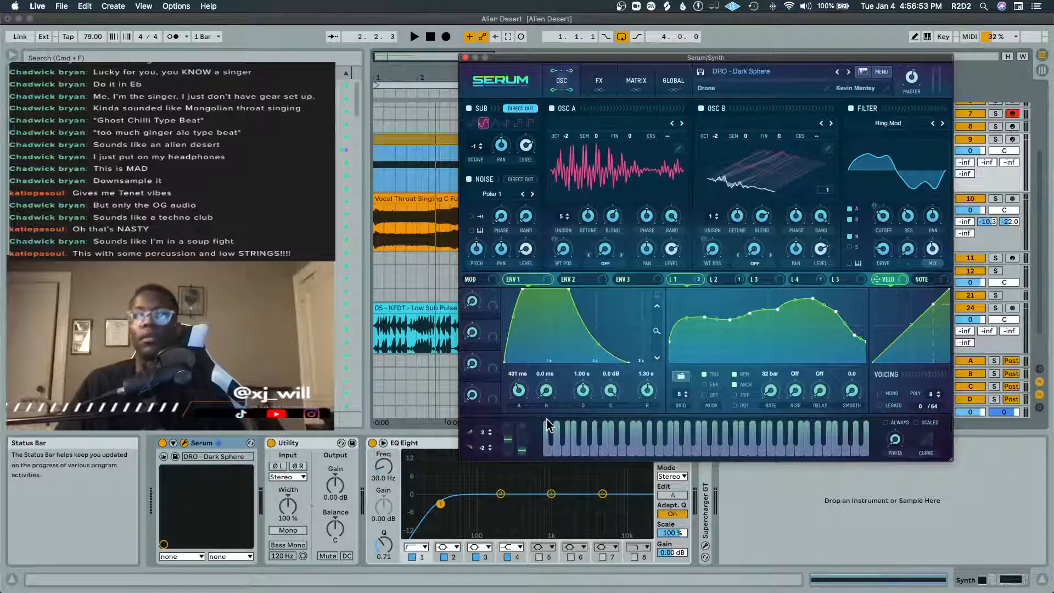
pyautogui.moveTo(611, 399); pyautogui.dragTo(612, 432)
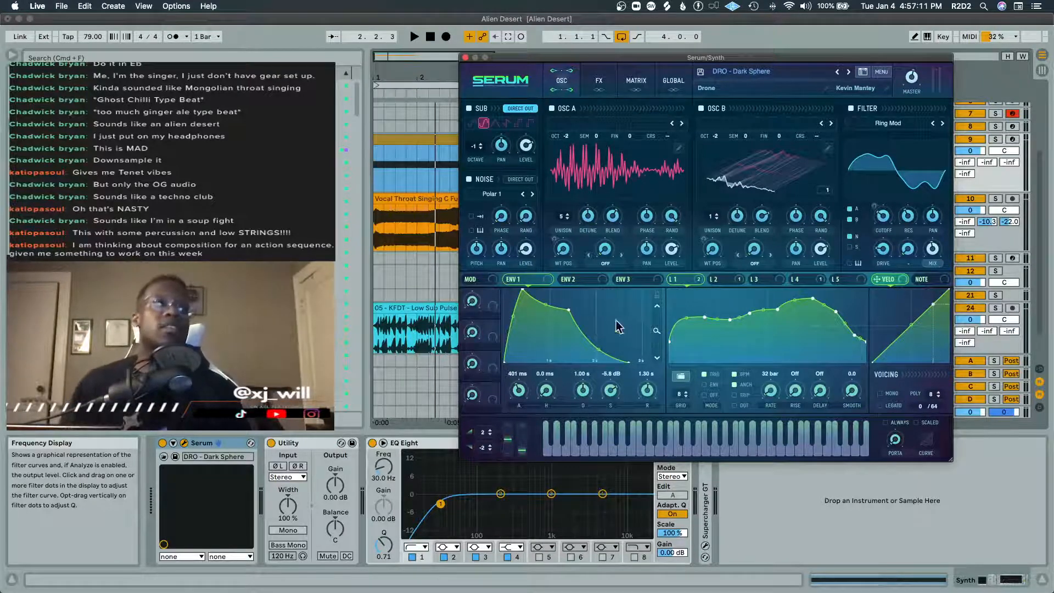
# Step: Play the loop, shorten Serum's Envelope 1 attack to 117 ms and close the plugin window
pyautogui.press('space')
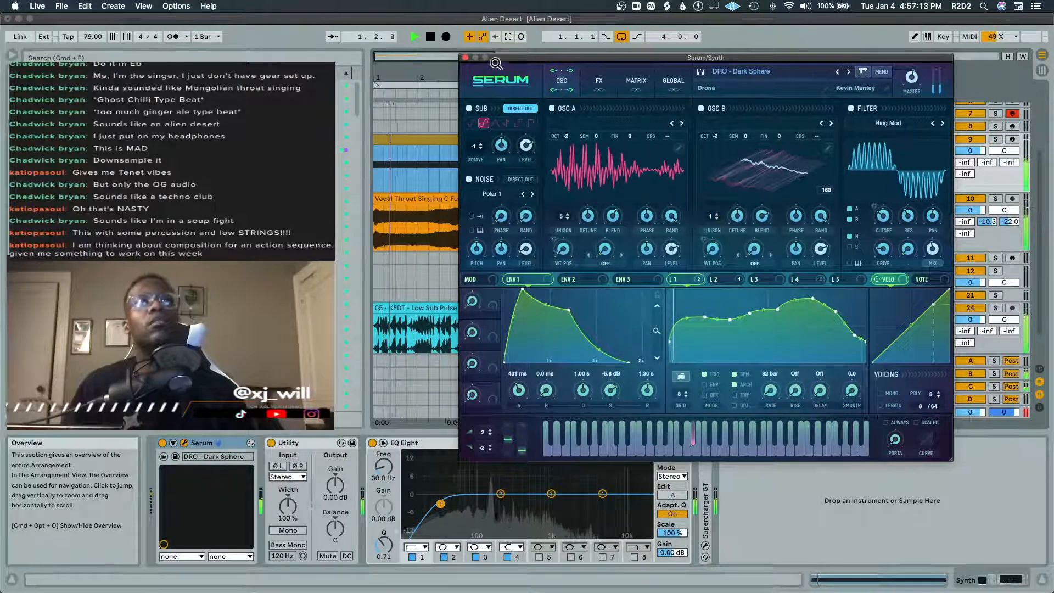
pyautogui.moveTo(520, 392); pyautogui.dragTo(523, 407)
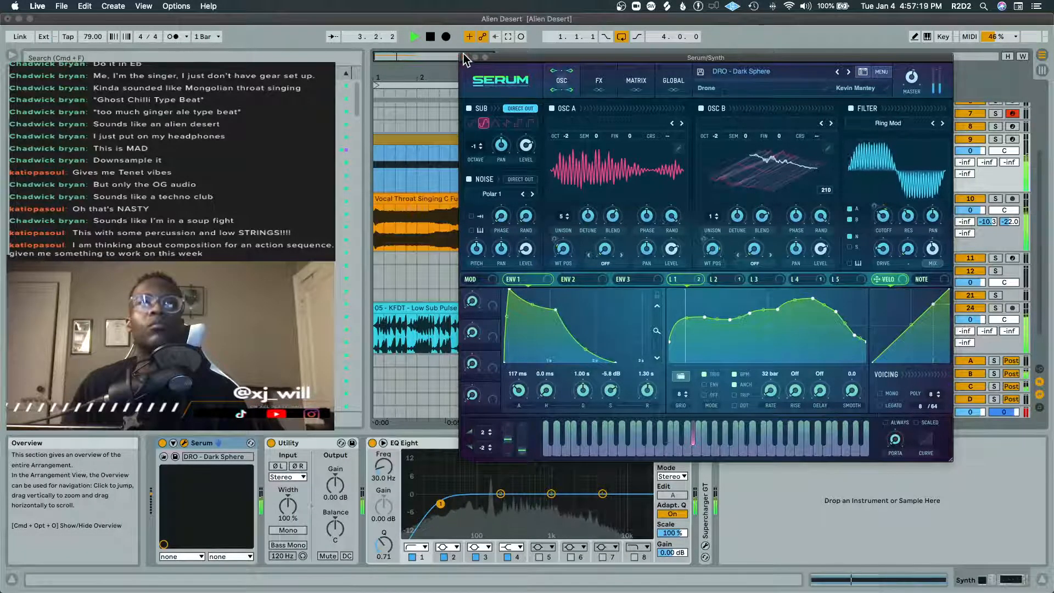
pyautogui.click(467, 57)
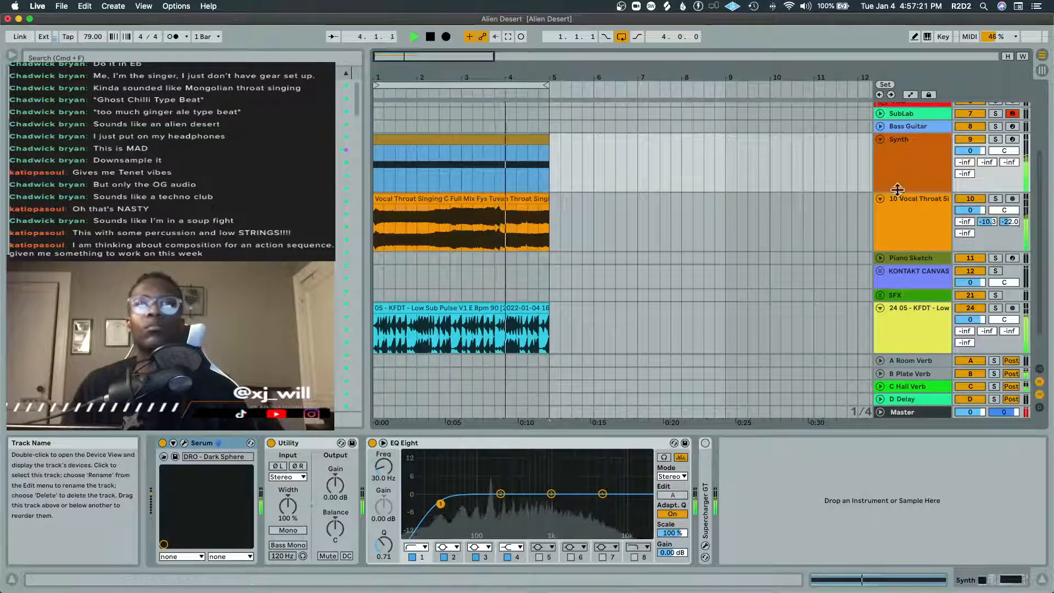
# Step: Fold the Synth and throat-singing vocal tracks, then play the four-bar loop
pyautogui.click(881, 138)
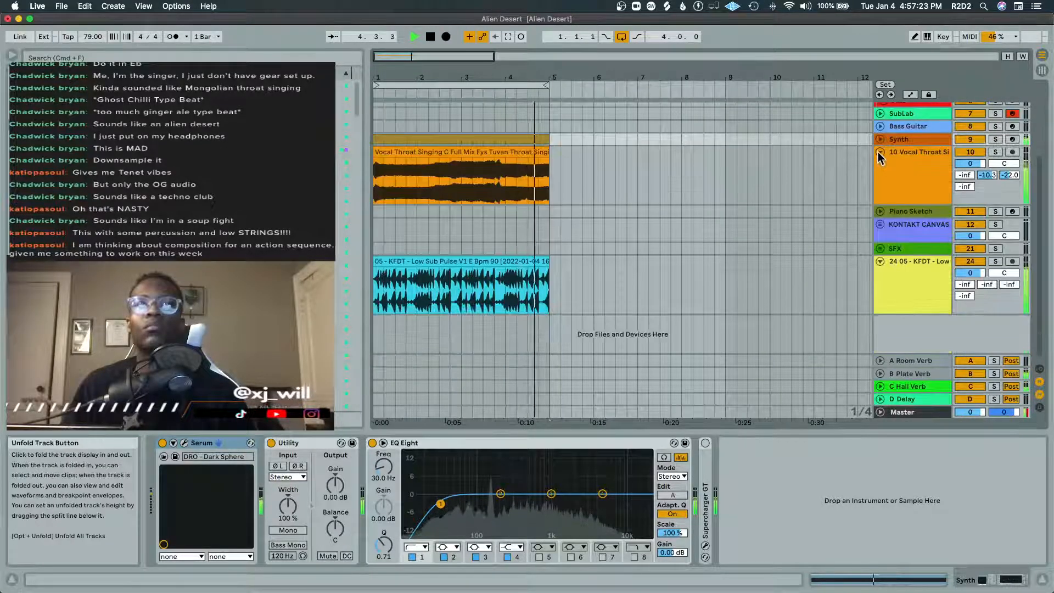
pyautogui.click(880, 152)
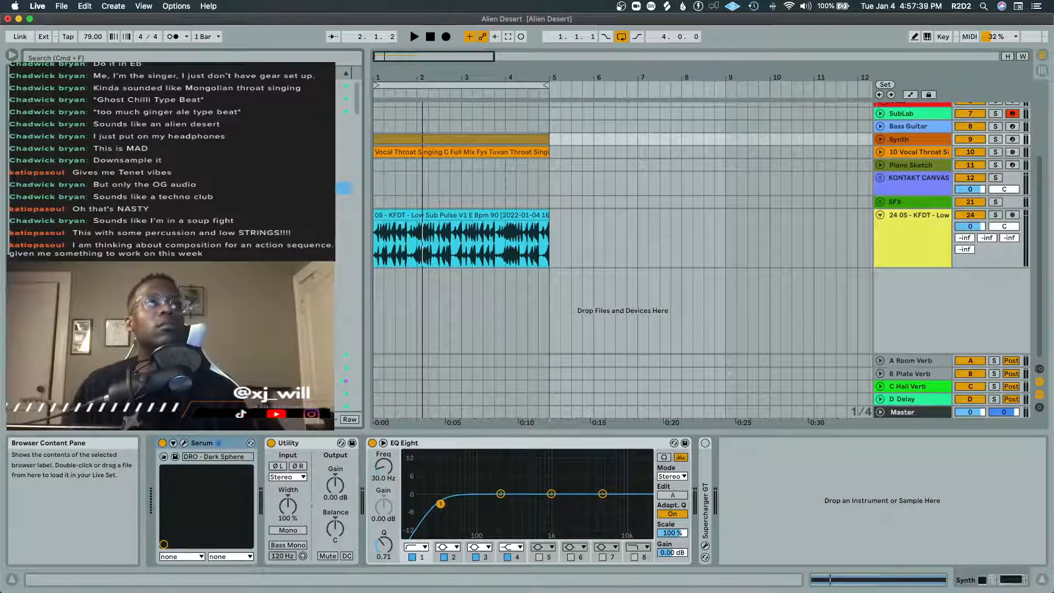
pyautogui.press('space')
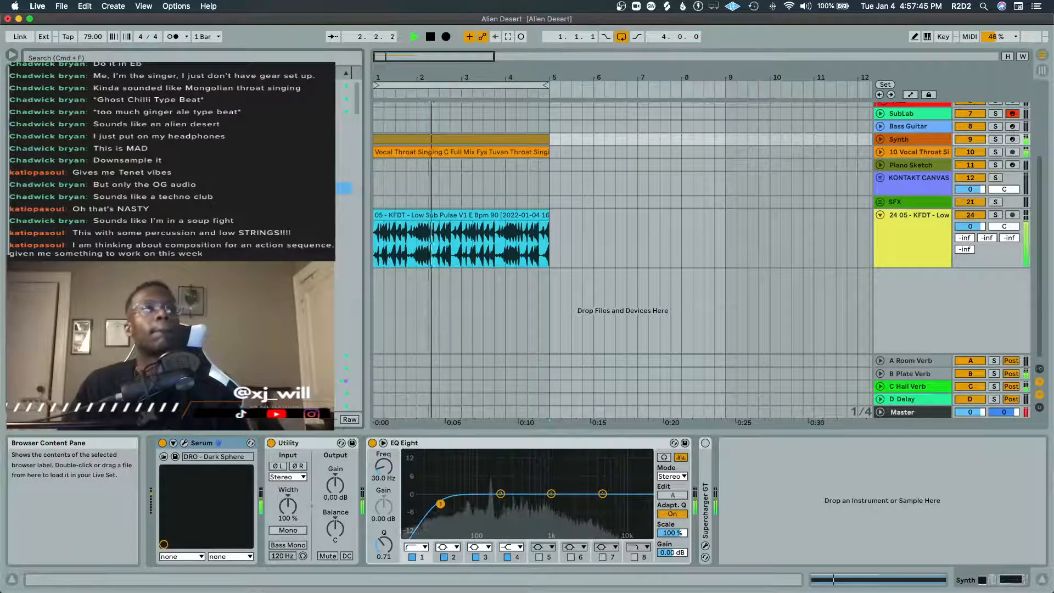
pyautogui.press('space')
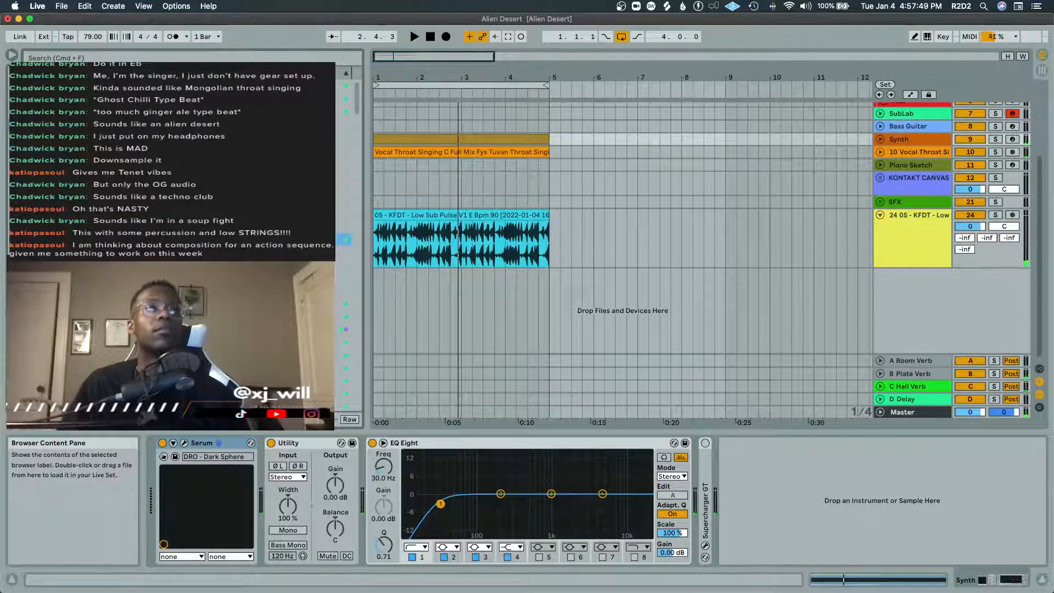
# Step: Place the TG2 - Bowed Guitar 17 sample at bar 1 on a new audio track and play the loop with it
pyautogui.click(375, 287)
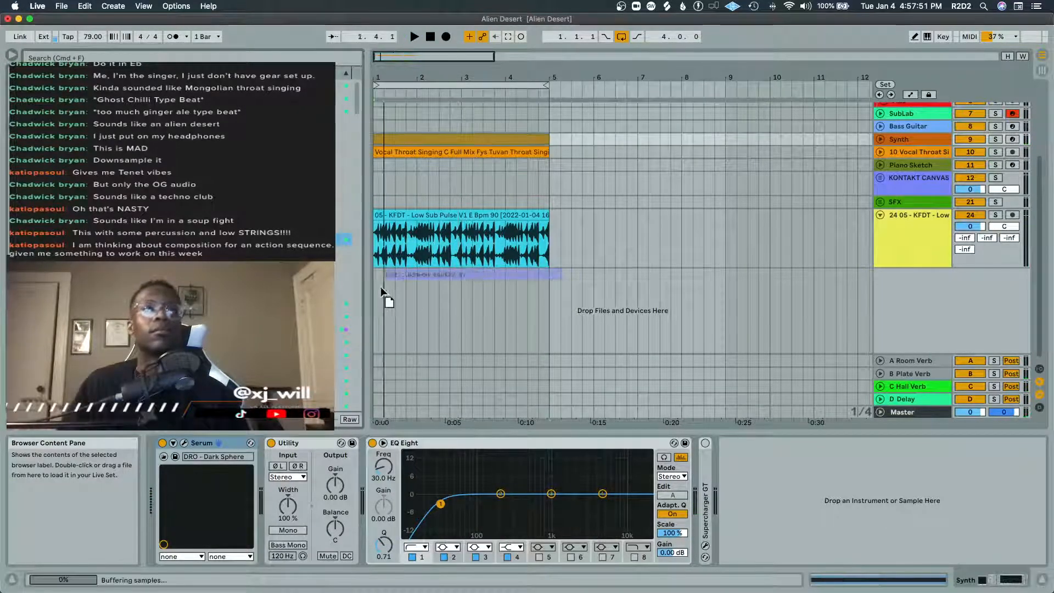
pyautogui.moveTo(650, 269); pyautogui.dragTo(648, 270)
pyautogui.press('space')
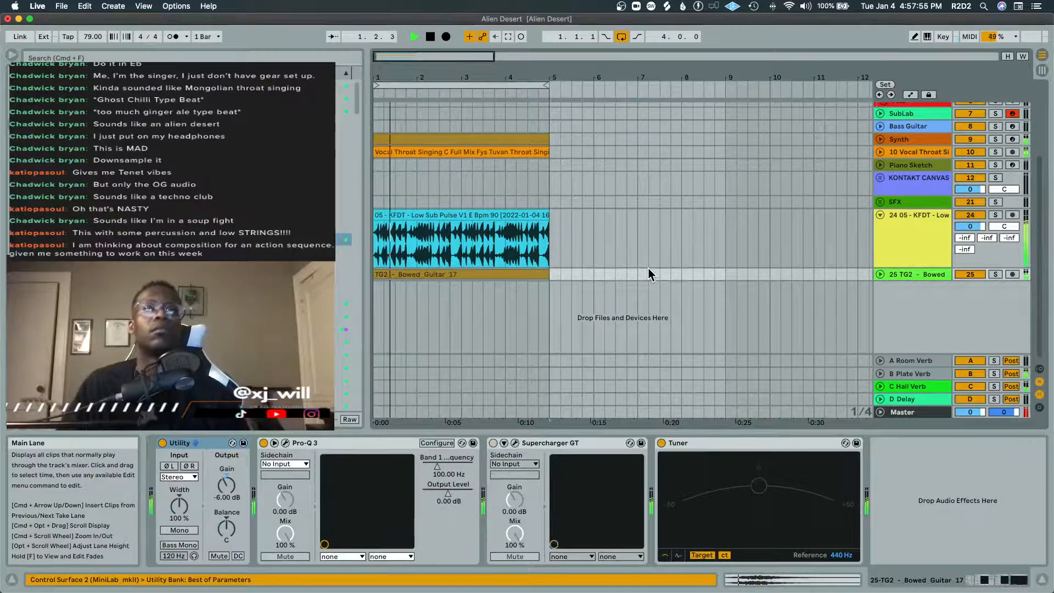
pyautogui.click(740, 229)
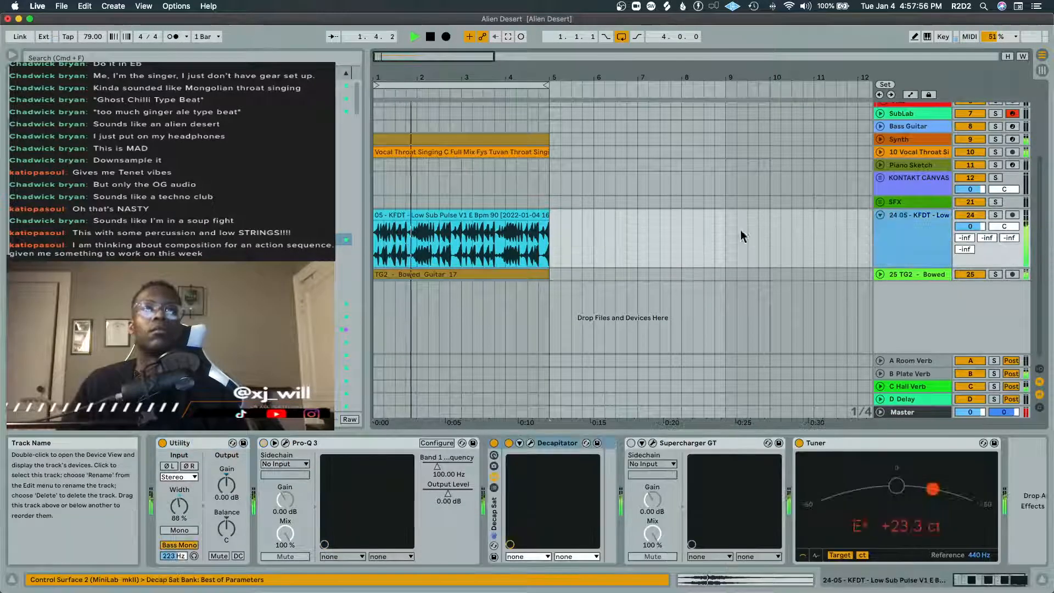
# Step: Pitch the Bowed Guitar clip up by 1 semitone, stop playback and unfold its track
pyautogui.doubleClick(471, 275)
pyautogui.moveTo(356, 386); pyautogui.dragTo(356, 383)
pyautogui.press('space')
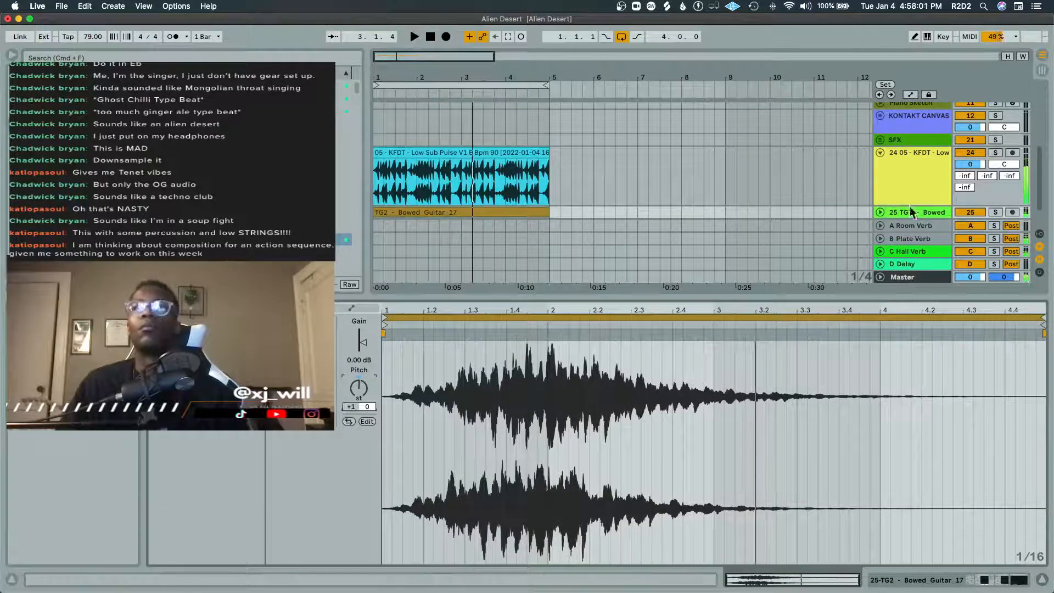
pyautogui.click(881, 213)
pyautogui.scroll(-2, 531, 165)
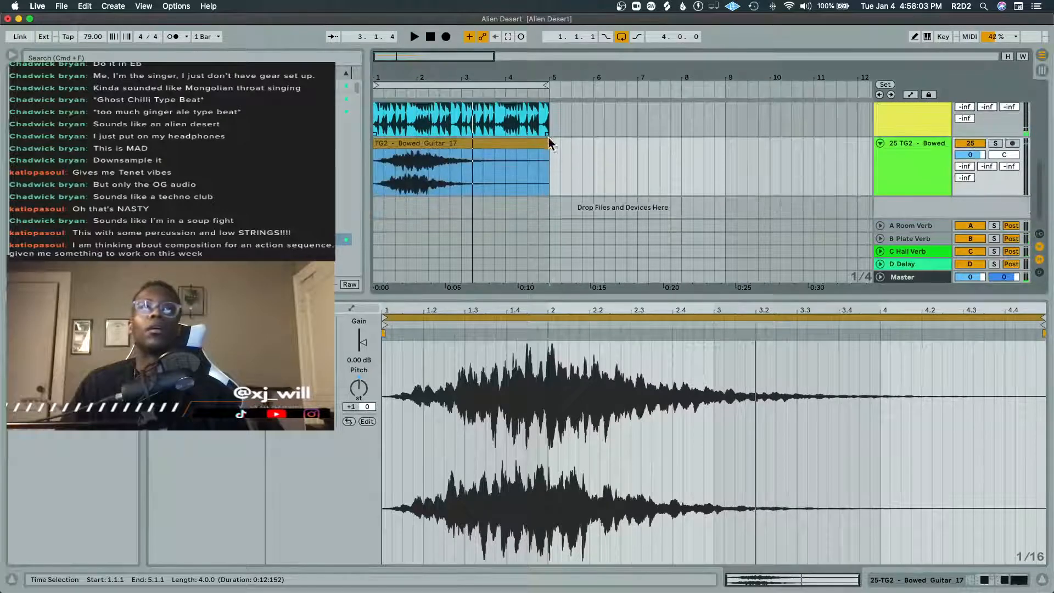
pyautogui.hotkey('shift', 'Tab')
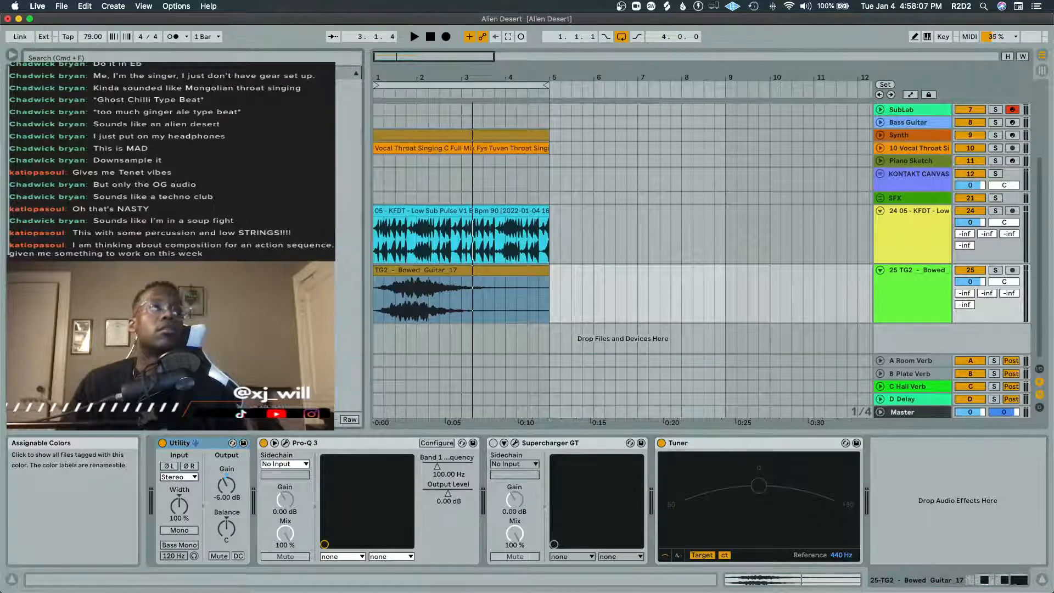
pyautogui.click(44, 111)
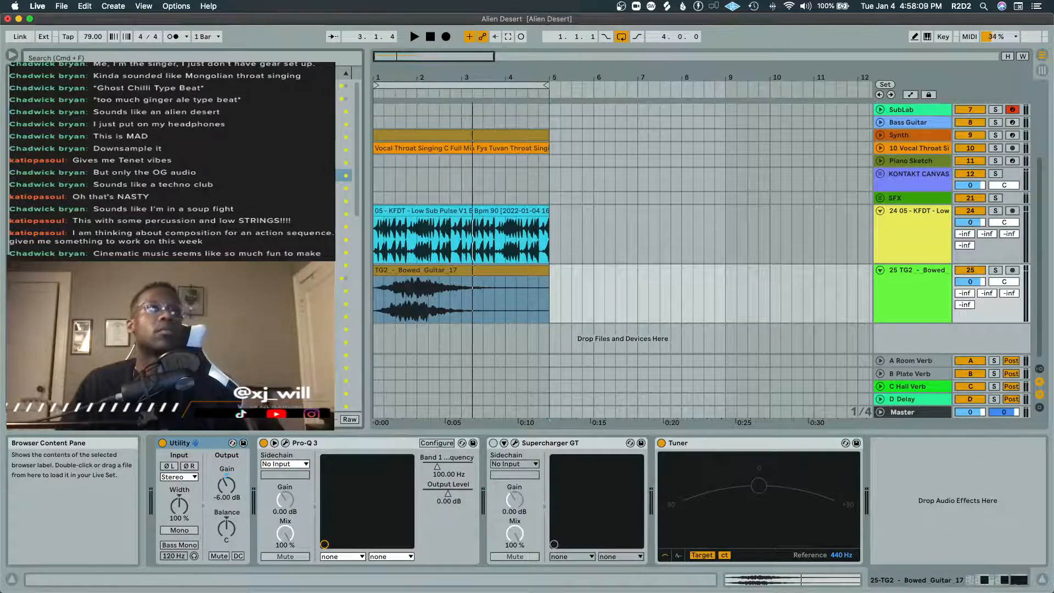
pyautogui.click(165, 99)
pyautogui.moveTo(358, 195); pyautogui.dragTo(489, 332)
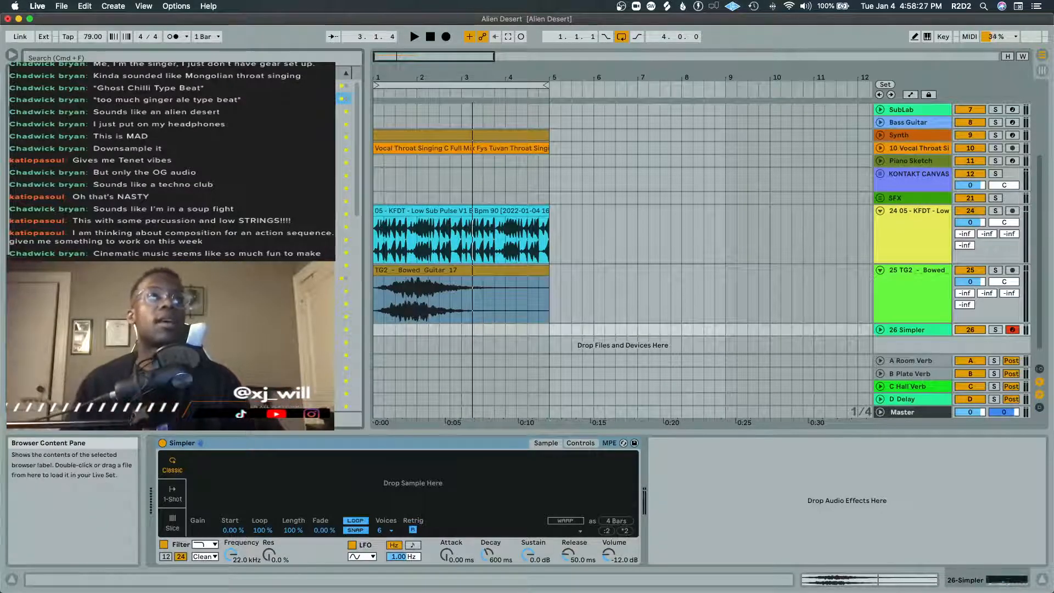
pyautogui.click(312, 444)
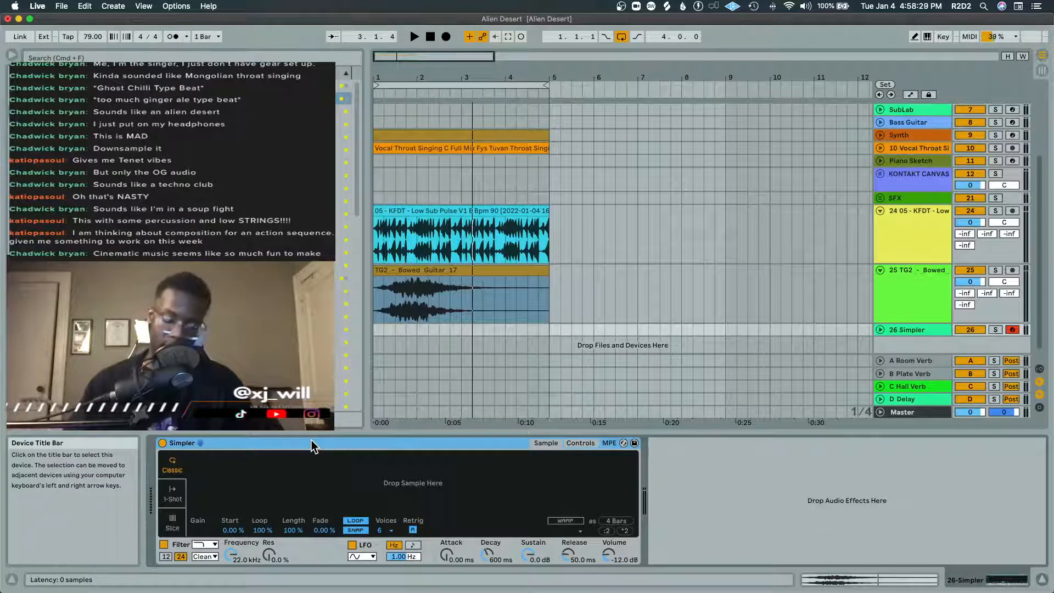
pyautogui.press('Delete')
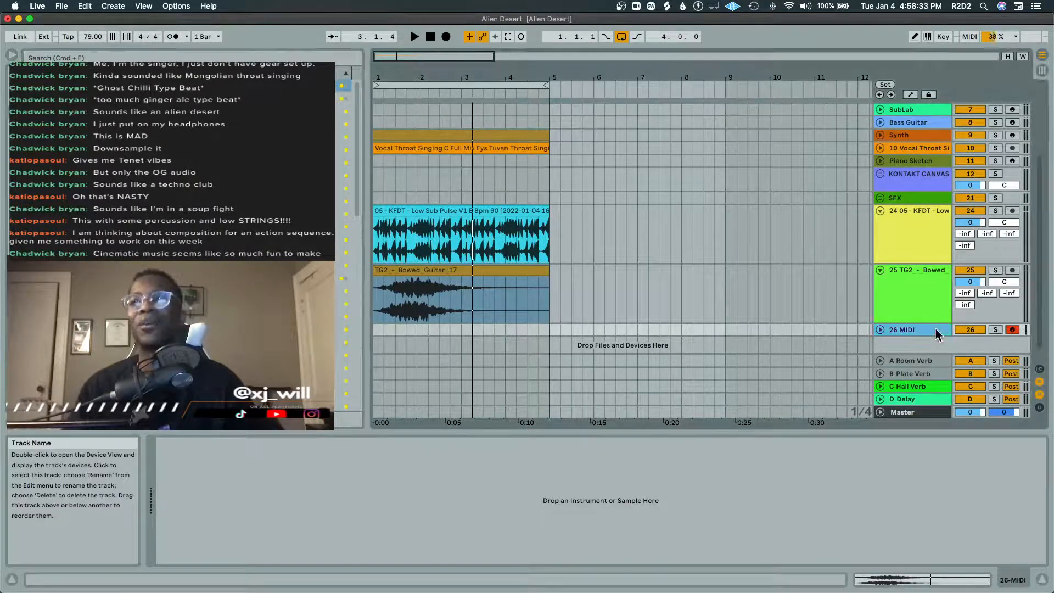
pyautogui.press('Delete')
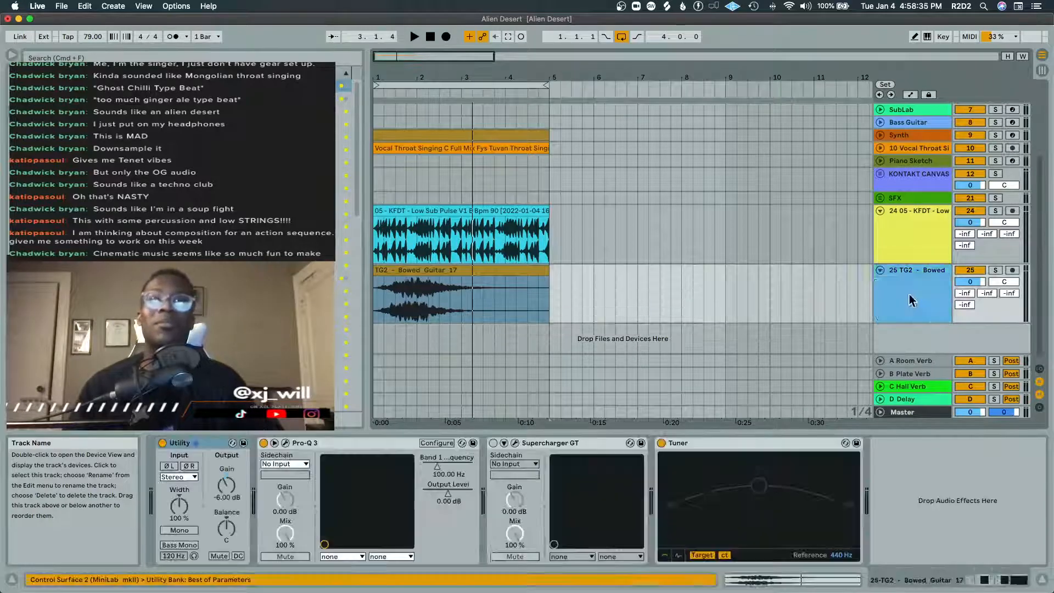
# Step: Add a Sampler on a new MIDI track and load the Bowed Guitar 17 clip's sample into it
pyautogui.moveTo(219, 86); pyautogui.dragTo(447, 337)
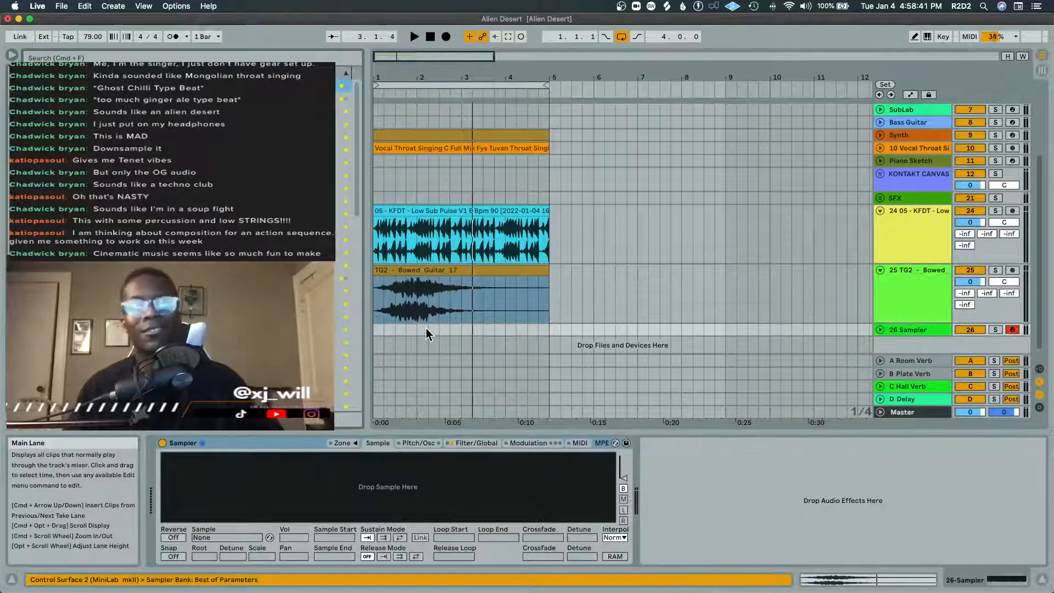
pyautogui.moveTo(397, 272); pyautogui.dragTo(373, 473)
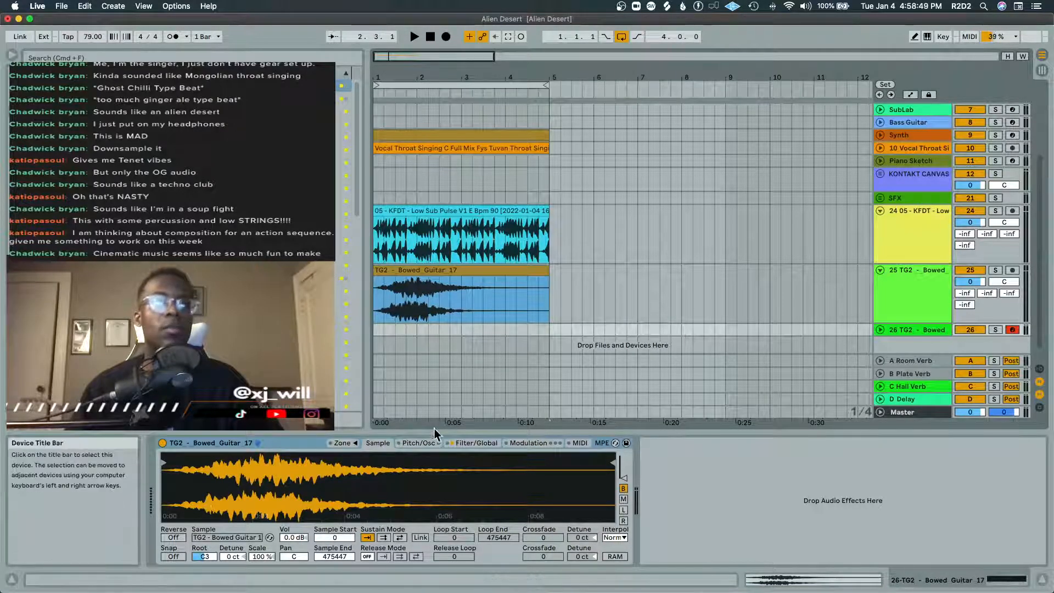
pyautogui.click(430, 445)
pyautogui.click(382, 444)
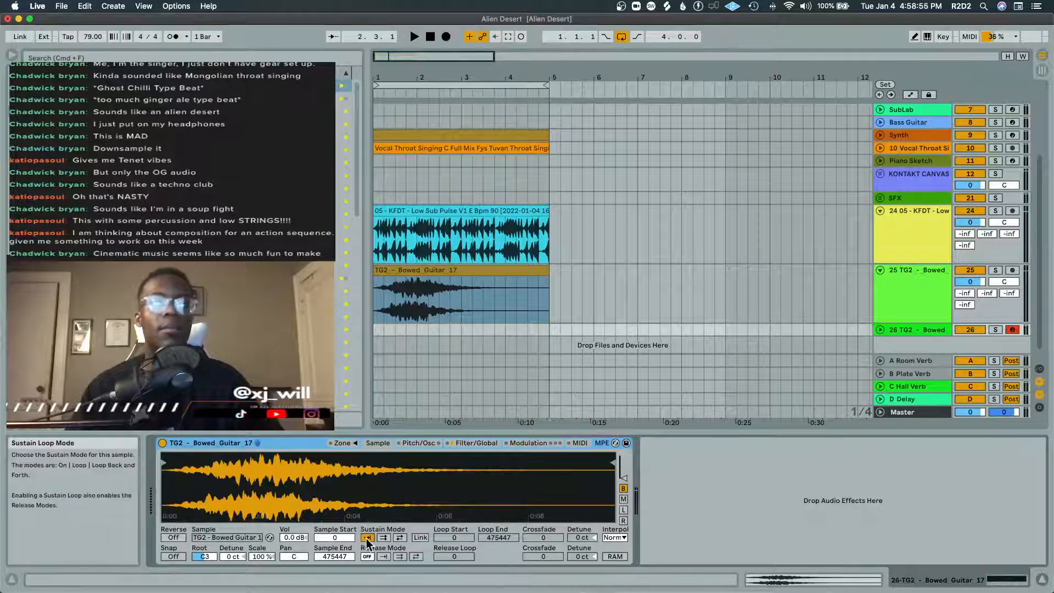
# Step: Set Sampler's sustain mode to back-and-forth looping with loop start 79830, loop end 179440 and crossfade 27534
pyautogui.click(384, 538)
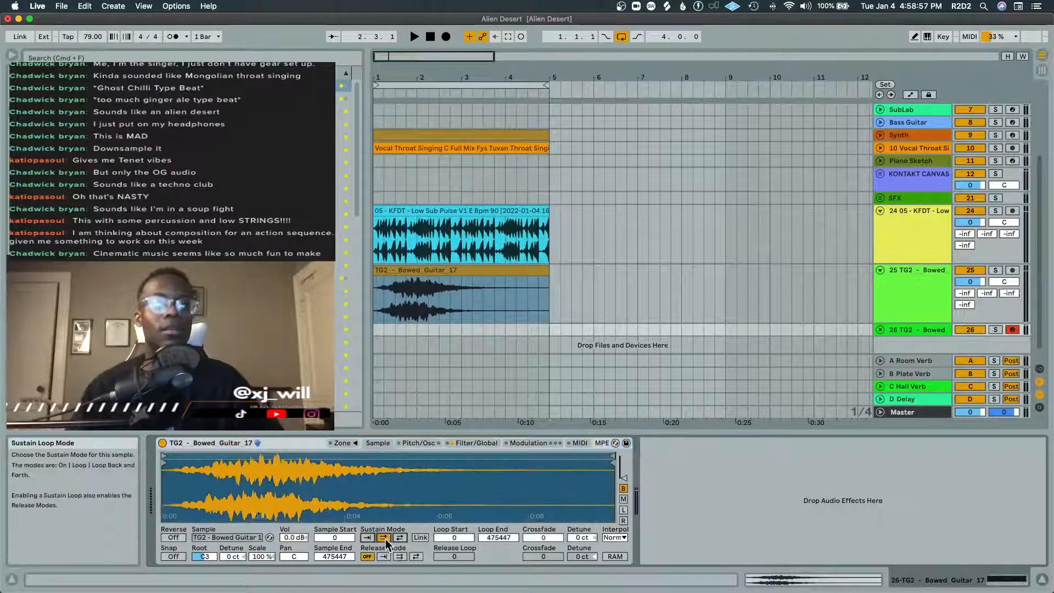
pyautogui.click(401, 538)
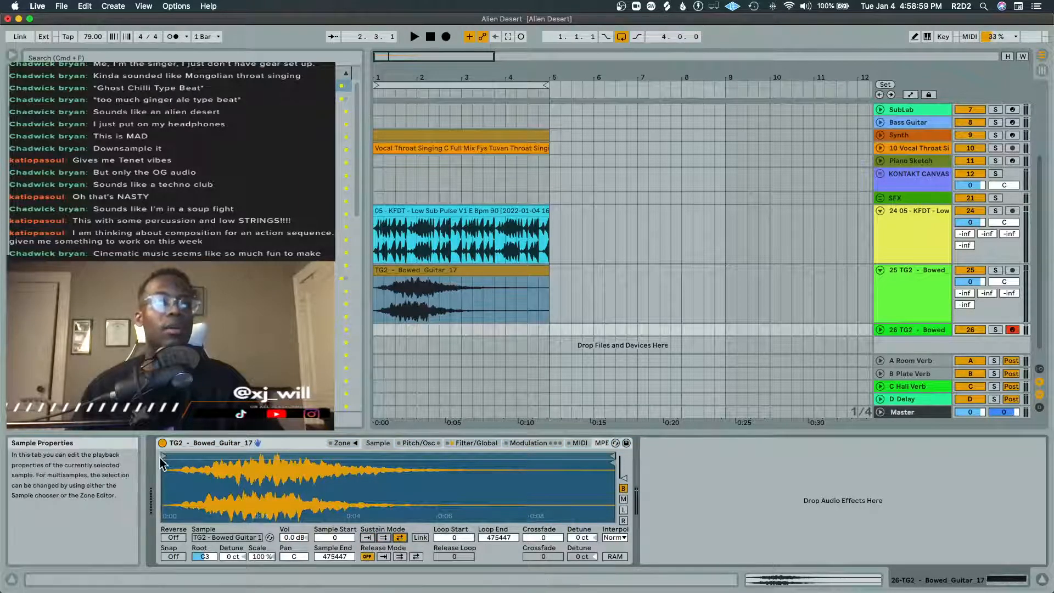
pyautogui.moveTo(164, 456); pyautogui.dragTo(240, 462)
pyautogui.moveTo(613, 460); pyautogui.dragTo(334, 473)
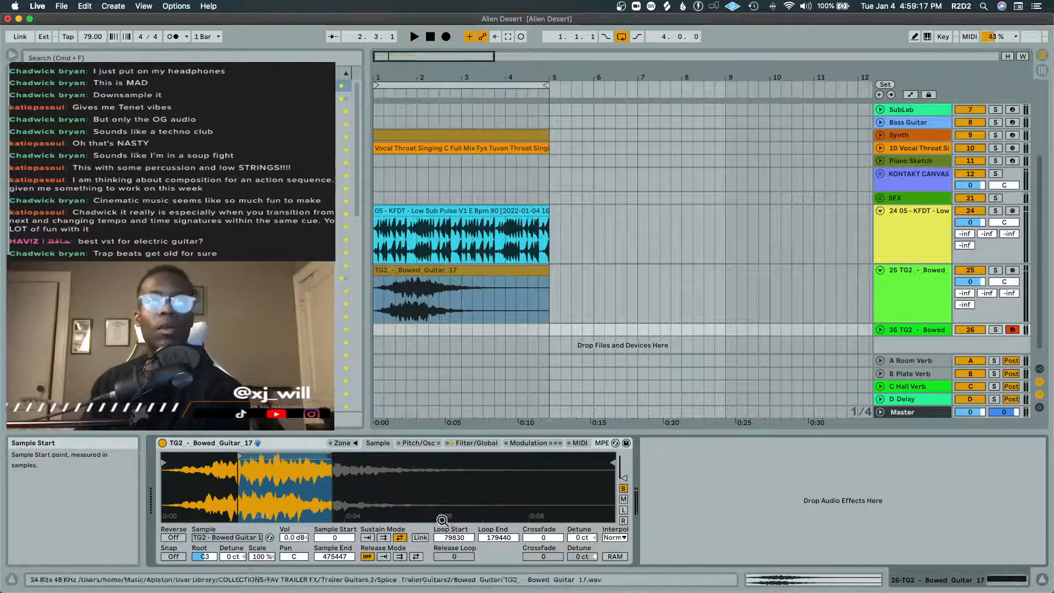
pyautogui.moveTo(544, 538); pyautogui.dragTo(543, 499)
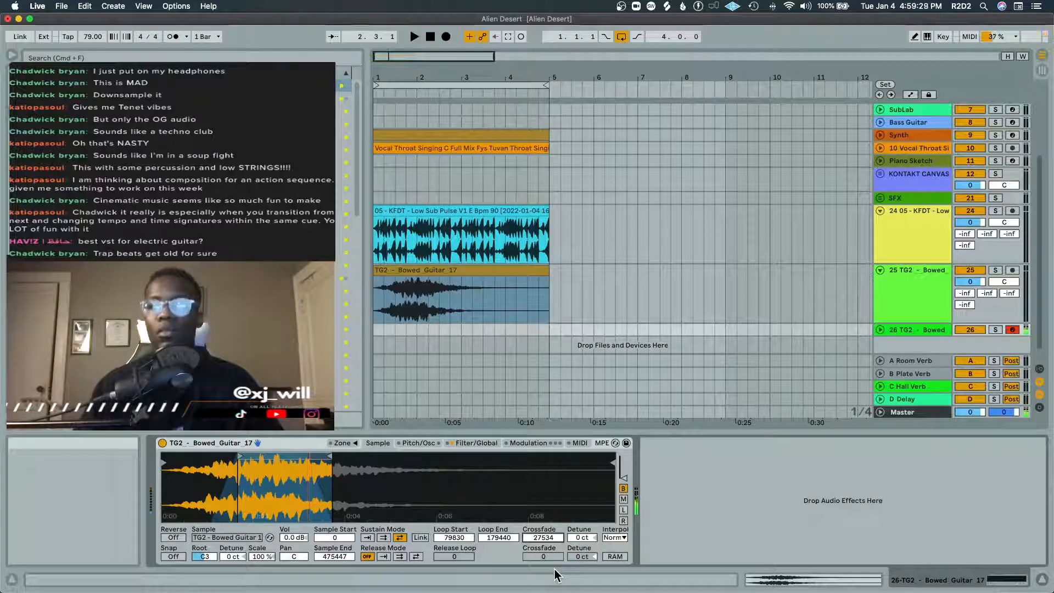
# Step: Audition the sampled bowed guitar against the loop and deactivate the original Bowed Guitar audio track
pyautogui.press('space')
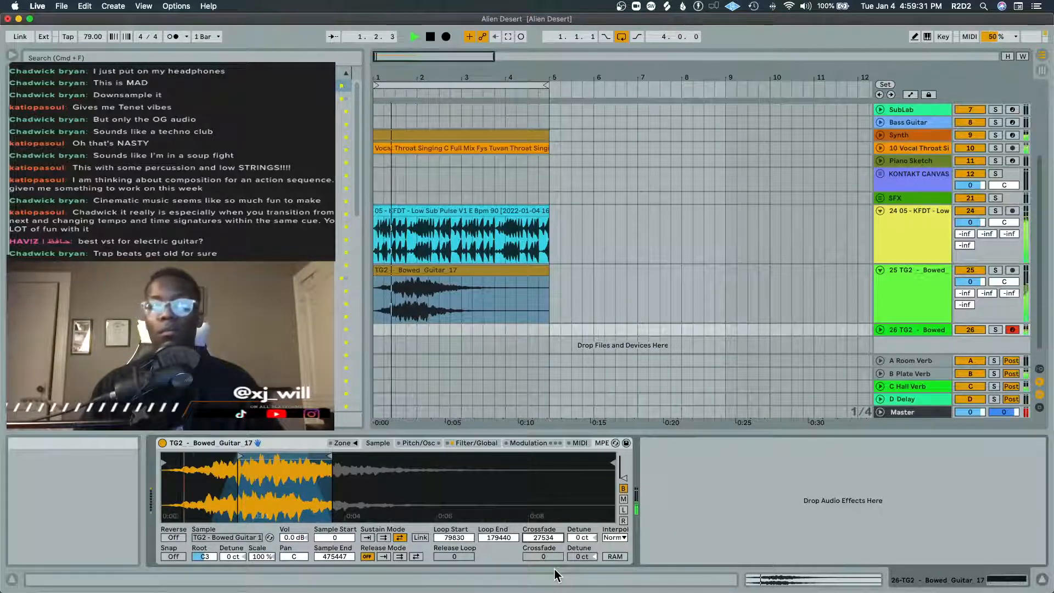
pyautogui.press('space')
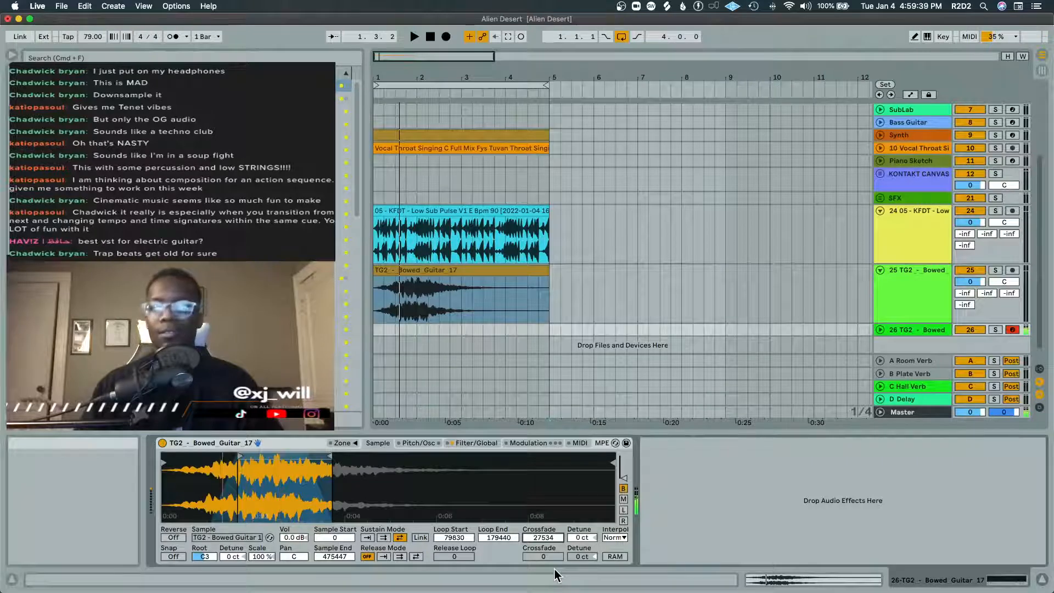
pyautogui.press('space')
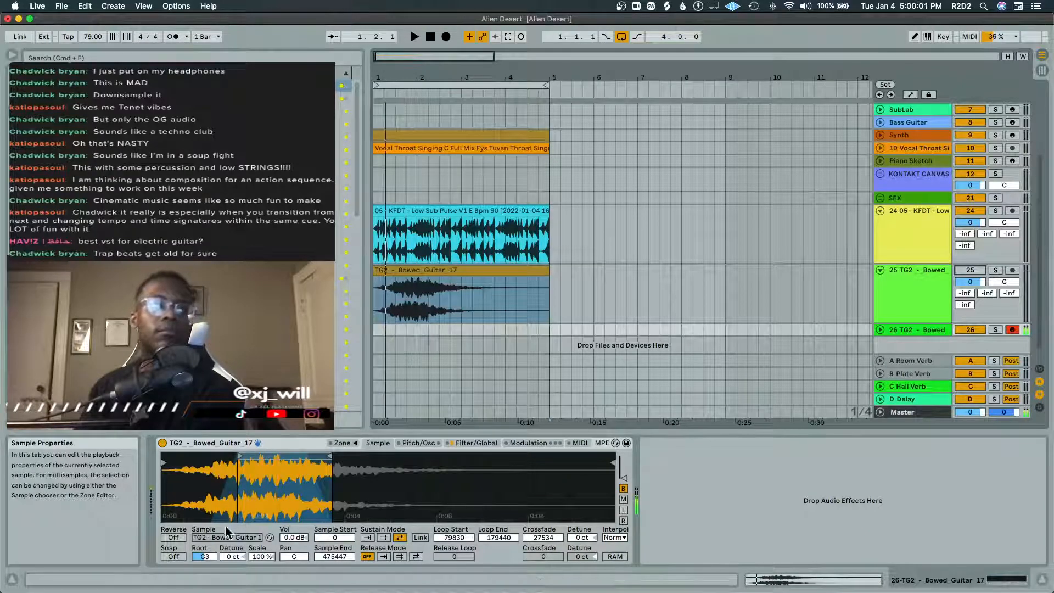
# Step: Try reversed playback of the Bowed Guitar sample in Sampler
pyautogui.click(173, 538)
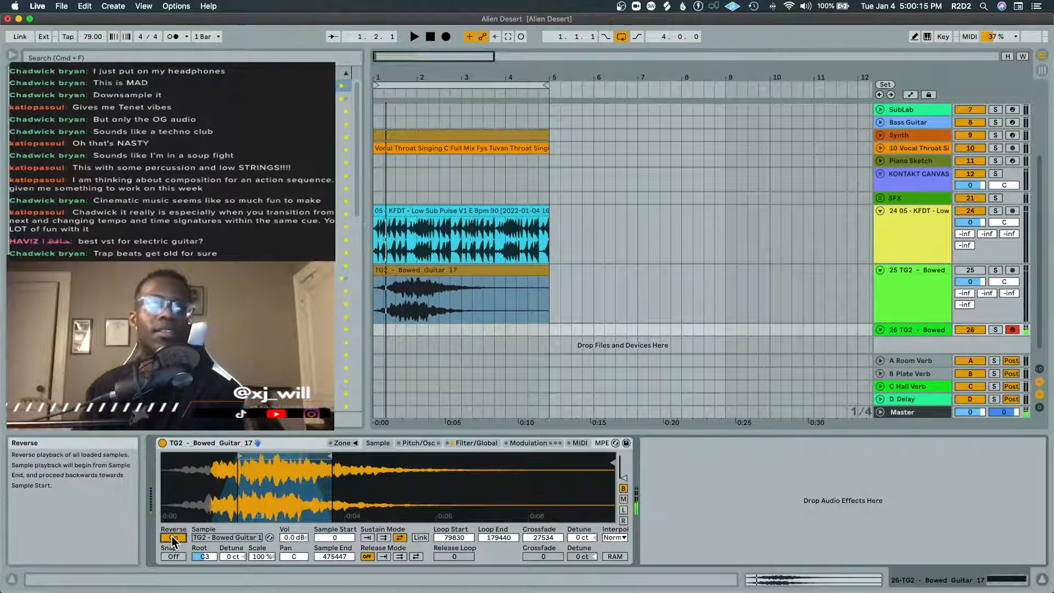
pyautogui.click(173, 538)
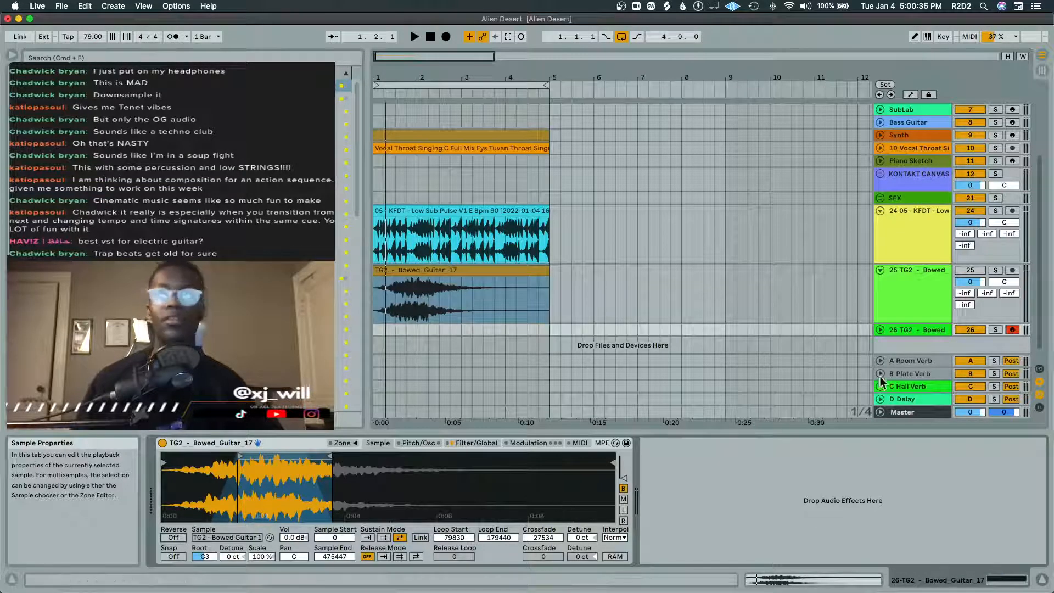
# Step: Open Kontakt on the Piano Sketch track and load the Evolution Strawberry guitar from the instrument libraries
pyautogui.scroll(5, 928, 159)
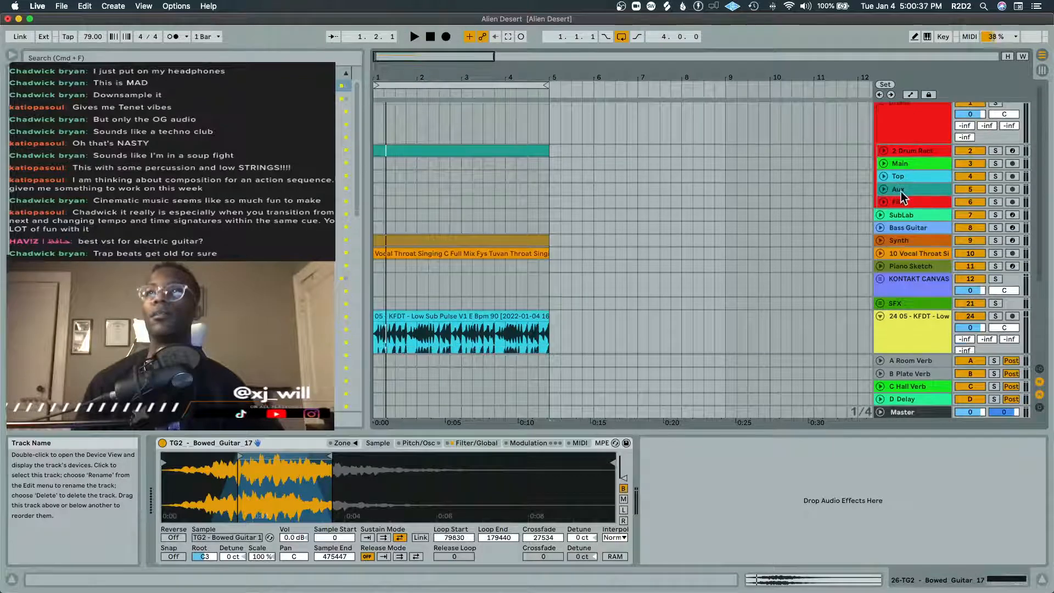
pyautogui.click(925, 245)
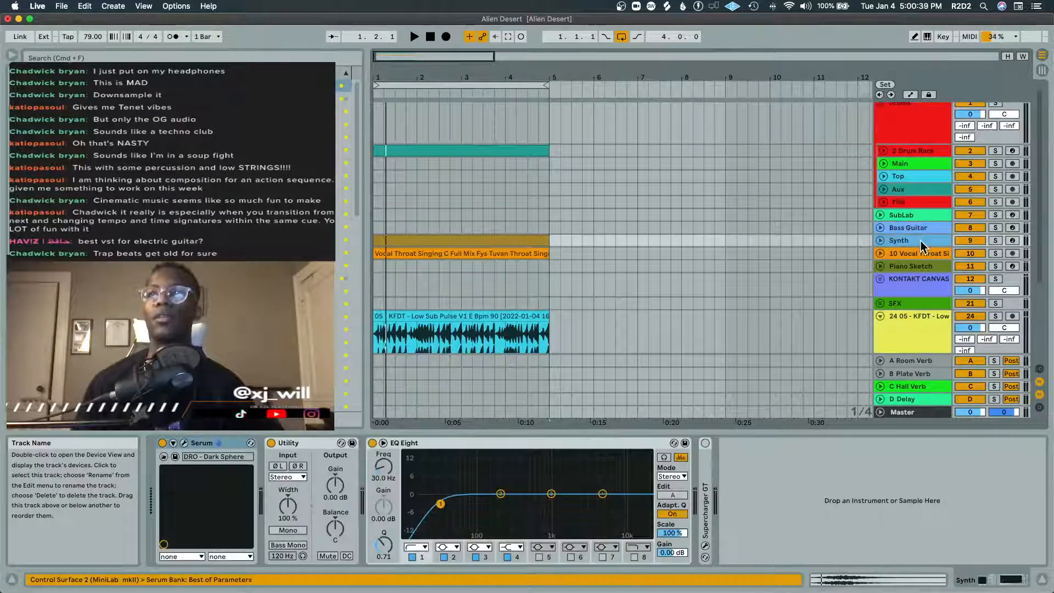
pyautogui.click(925, 267)
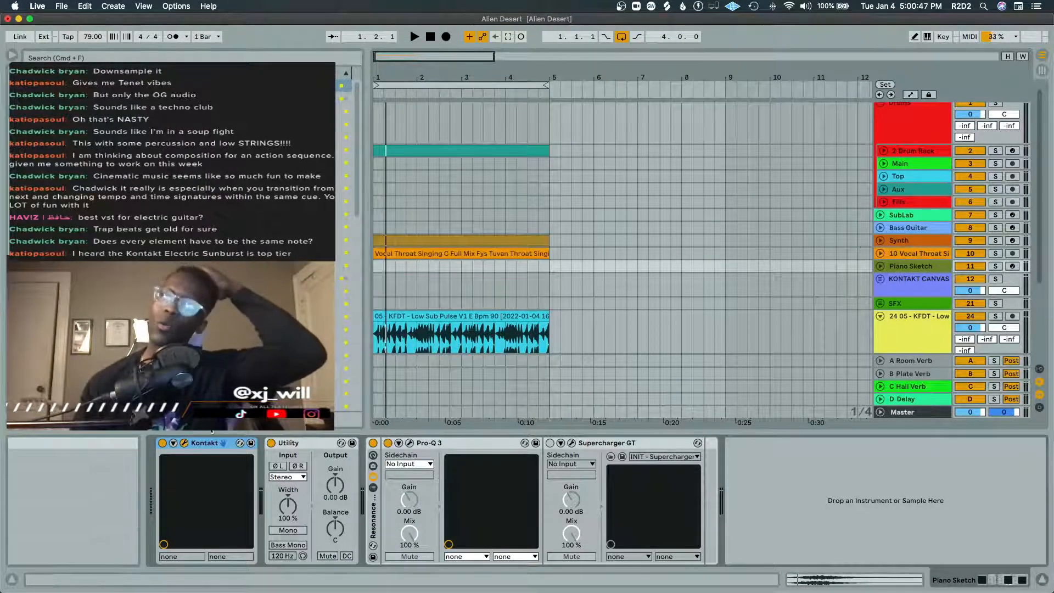
pyautogui.moveTo(435, 218); pyautogui.dragTo(362, 93)
pyautogui.scroll(-10, 400, 307)
pyautogui.scroll(-10, 399, 307)
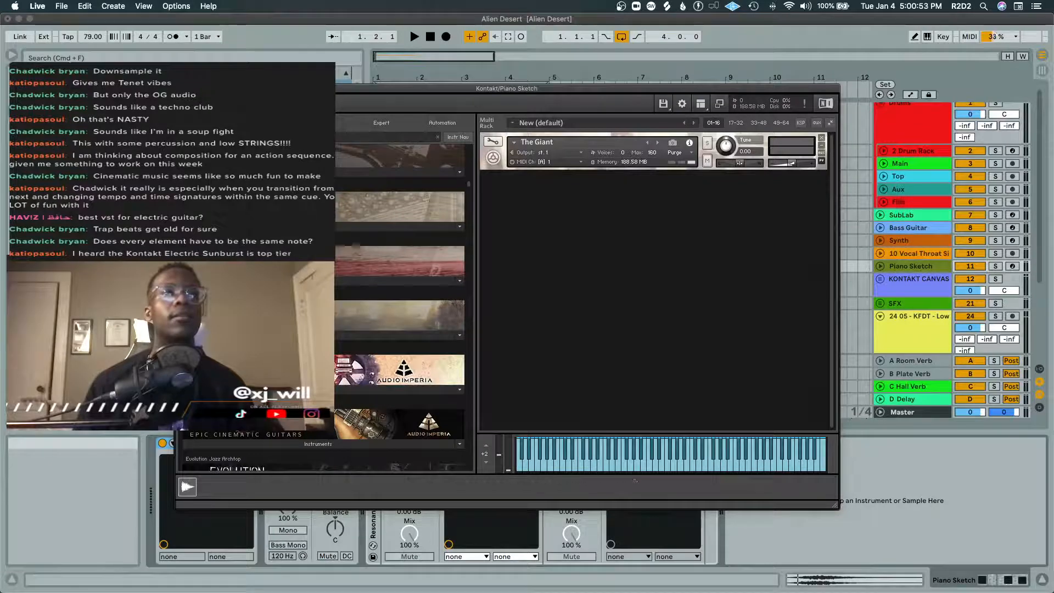
pyautogui.scroll(-5, 400, 308)
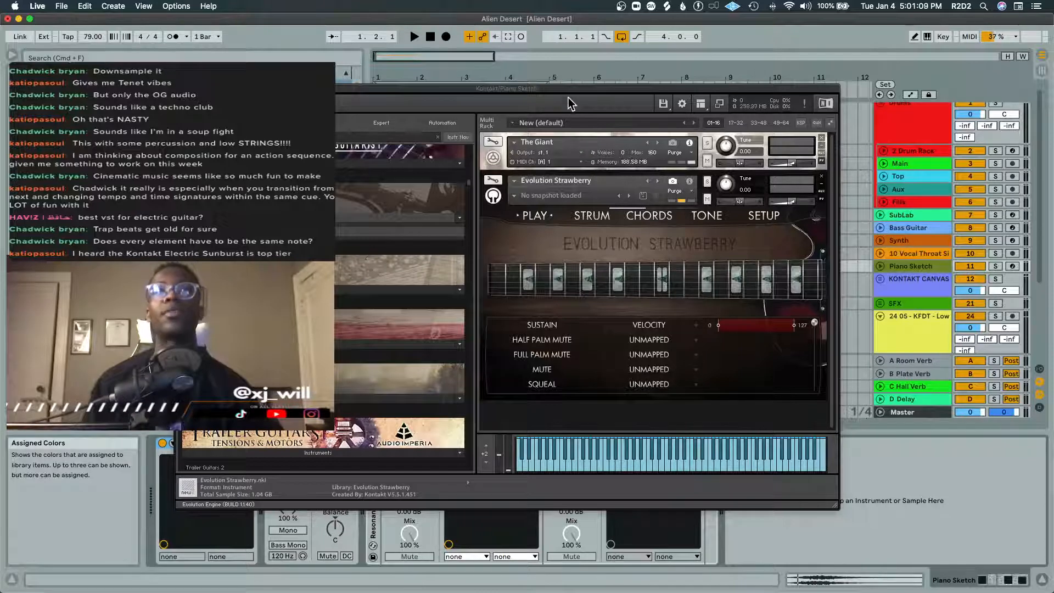
# Step: Load the Bright Tremolo snapshot from the Clean category into Evolution Strawberry
pyautogui.moveTo(568, 88); pyautogui.dragTo(448, 52)
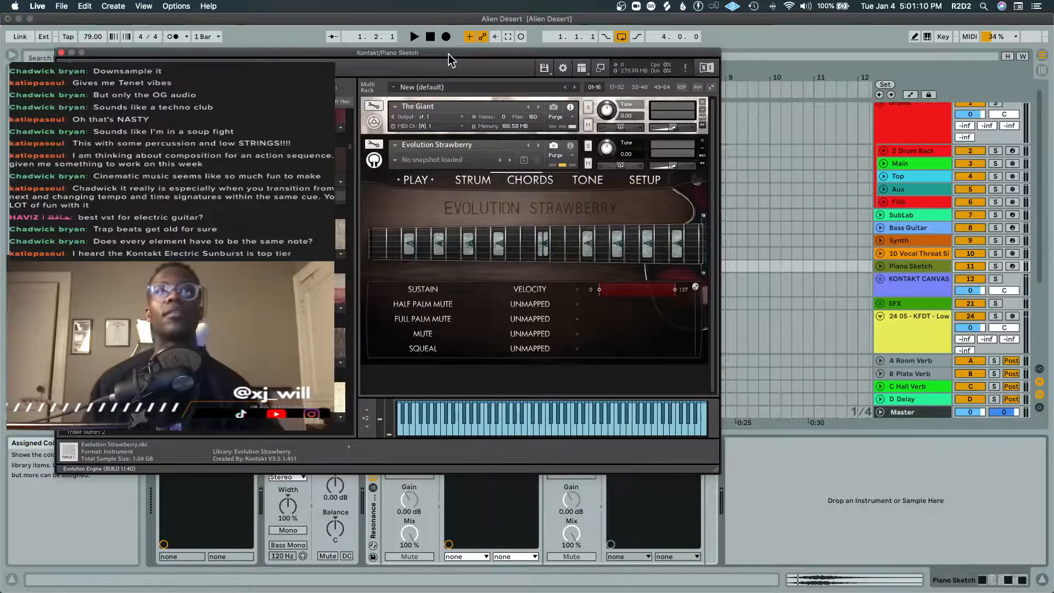
pyautogui.click(394, 160)
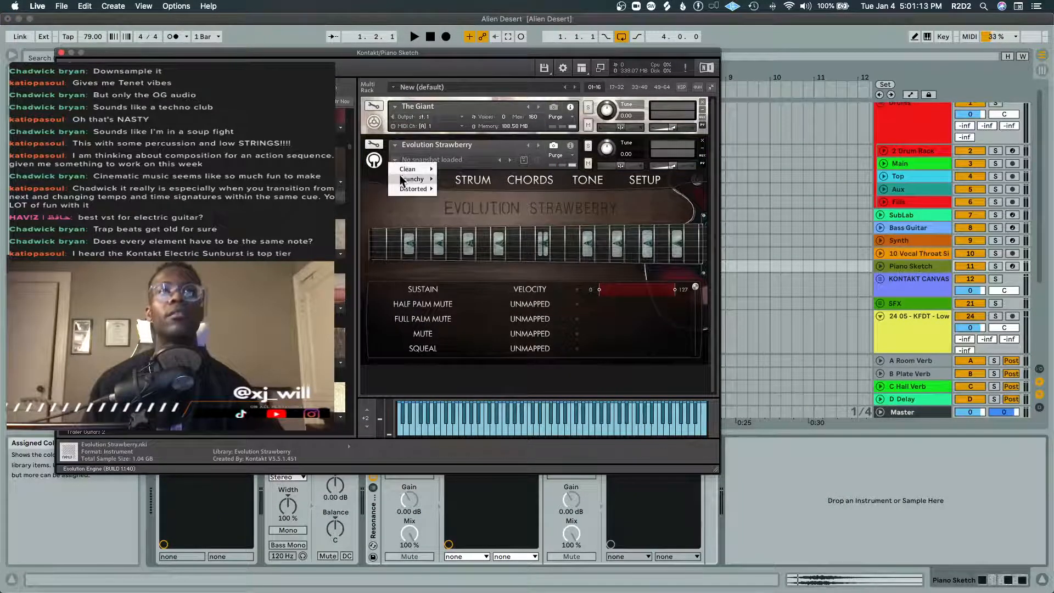
pyautogui.moveTo(411, 169)
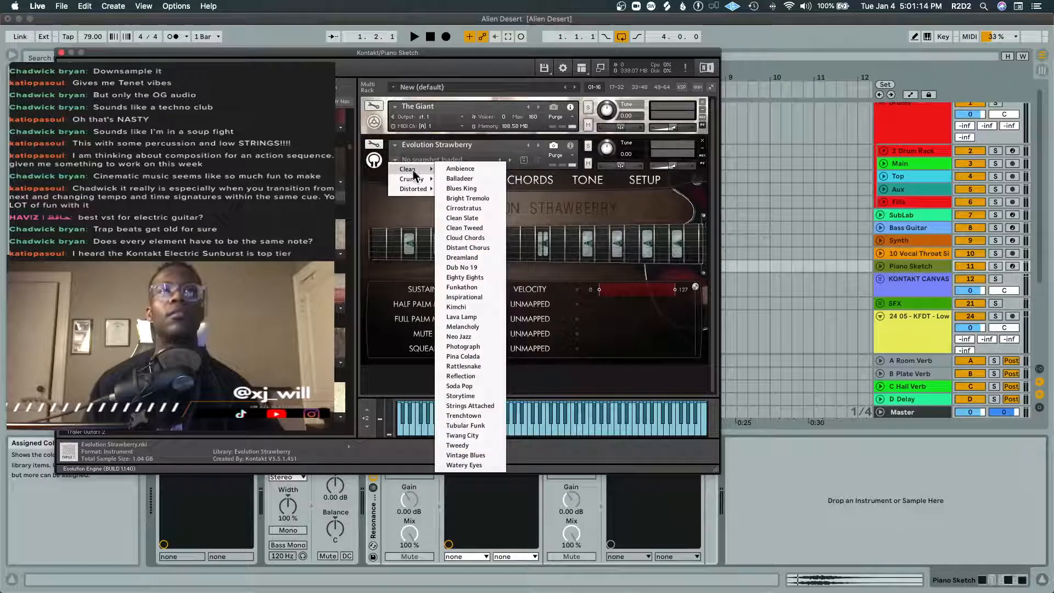
pyautogui.click(468, 199)
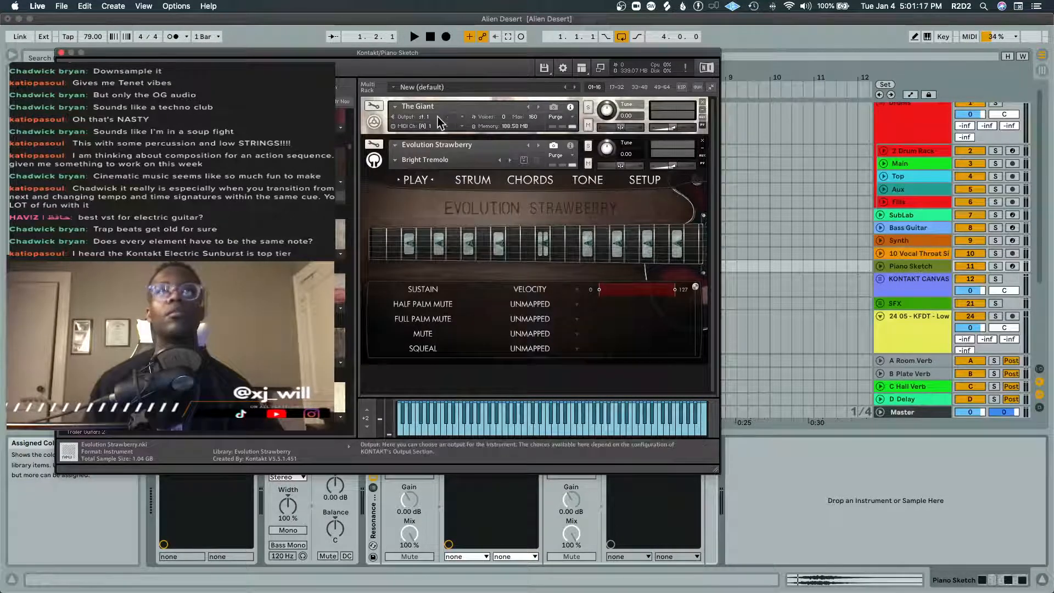
# Step: Mute The Giant, set Evolution Strawberry's MIDI channel to omni, and arm the Piano Sketch track
pyautogui.click(588, 125)
pyautogui.click(571, 145)
pyautogui.click(439, 165)
pyautogui.click(444, 181)
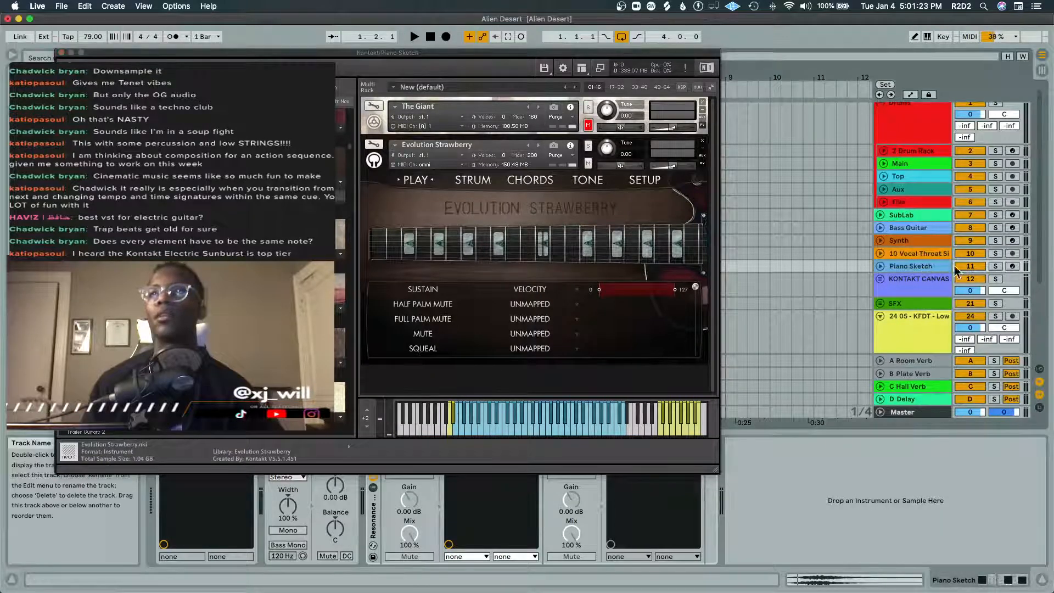
pyautogui.click(1013, 267)
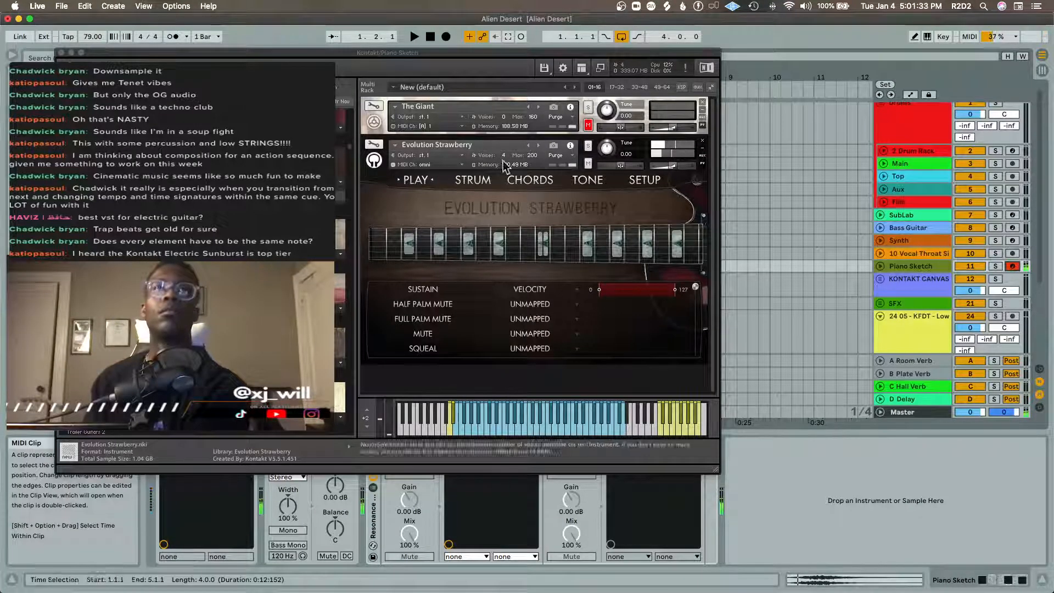
# Step: Audition Evolution Strawberry's Clean snapshots from Cirrostratus through Distant Chorus, plus Neo Jazz
pyautogui.click(553, 145)
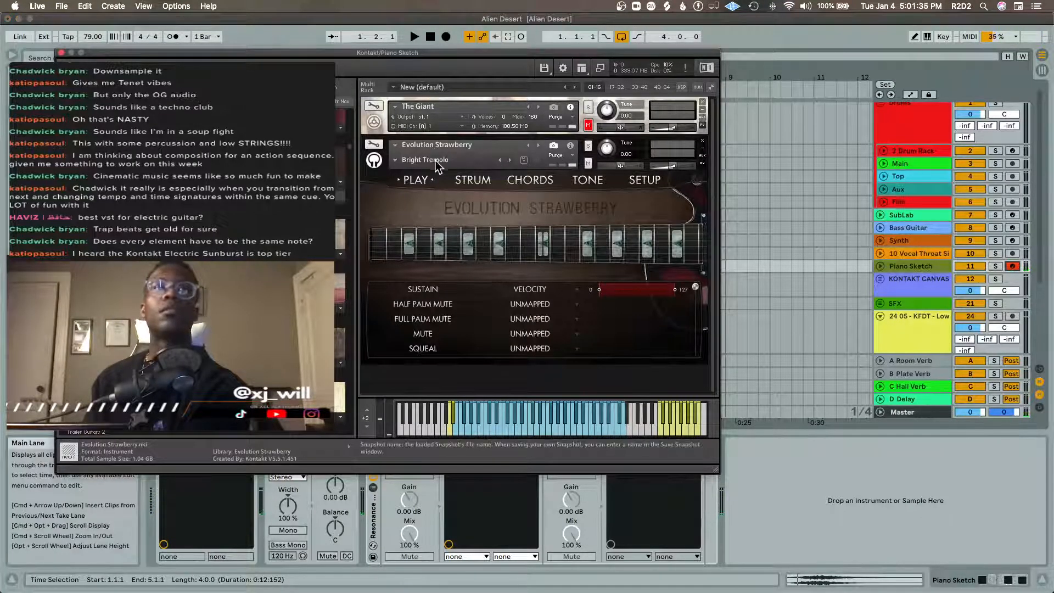
pyautogui.click(506, 160)
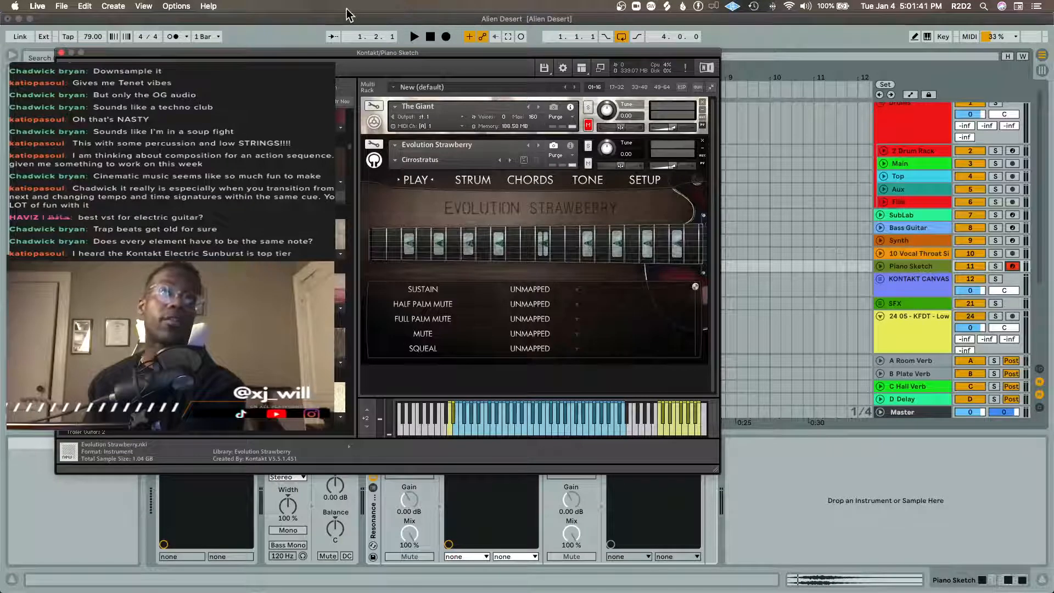
pyautogui.click(510, 159)
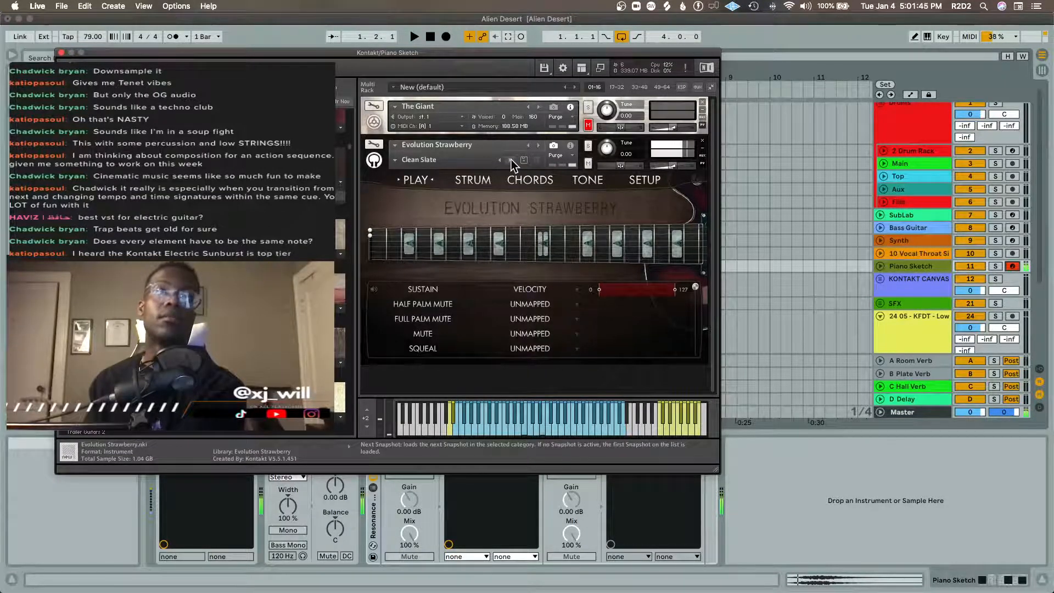
pyautogui.click(512, 160)
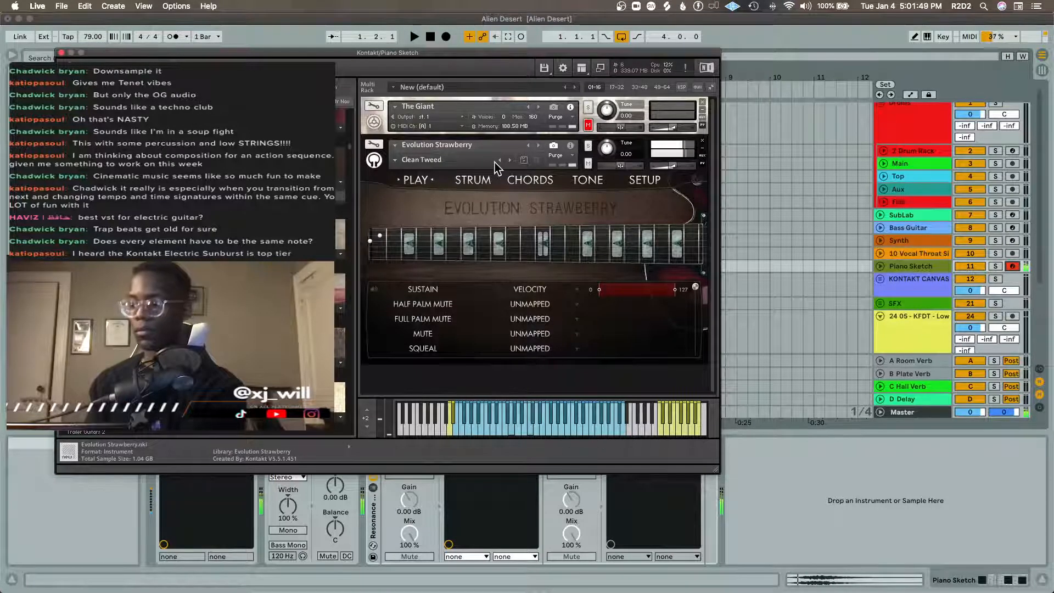
pyautogui.click(511, 161)
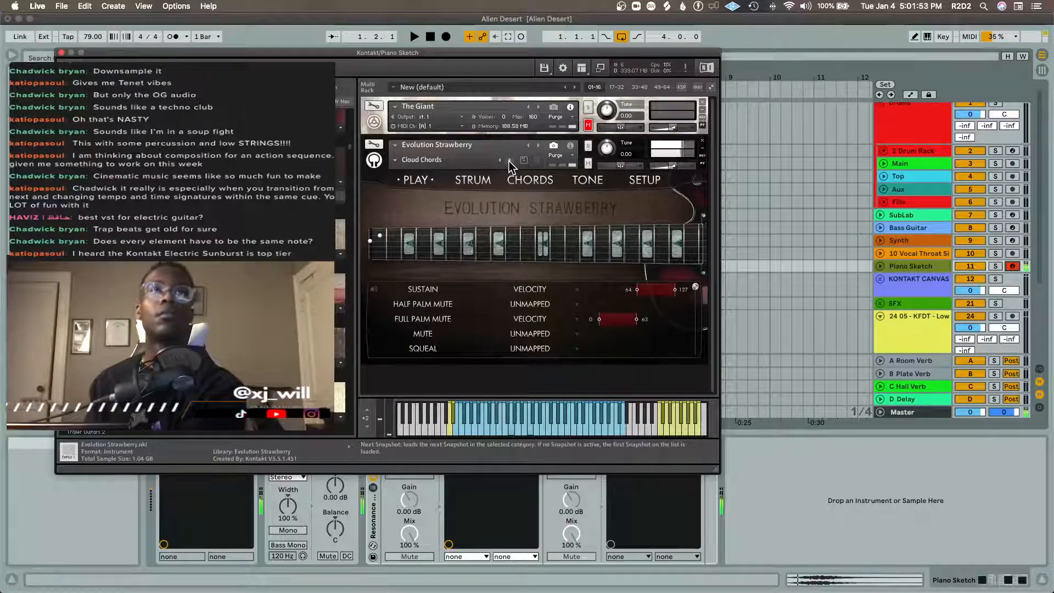
pyautogui.click(510, 160)
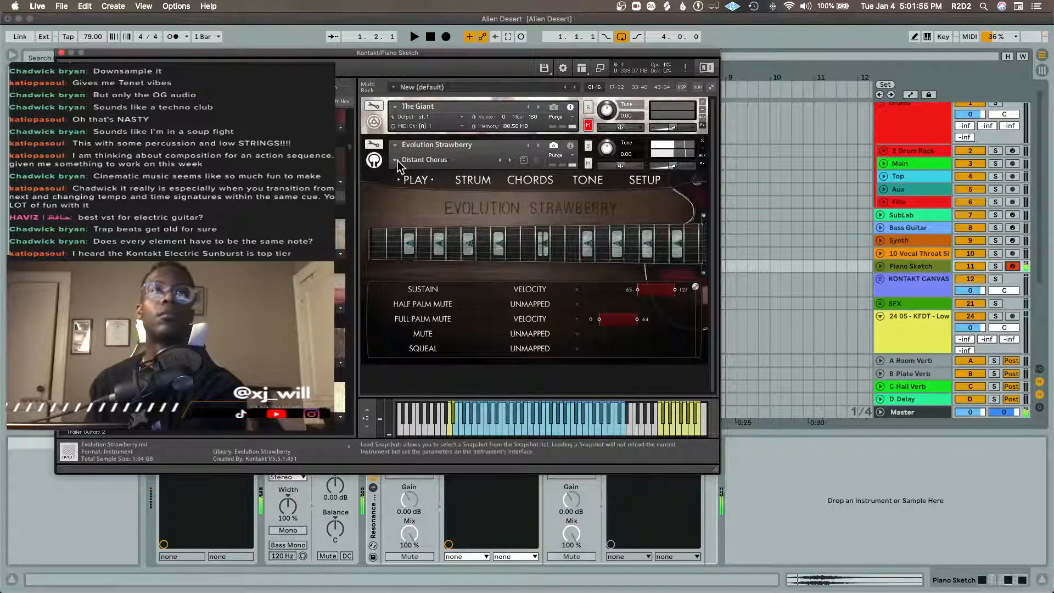
pyautogui.click(398, 161)
pyautogui.moveTo(409, 169)
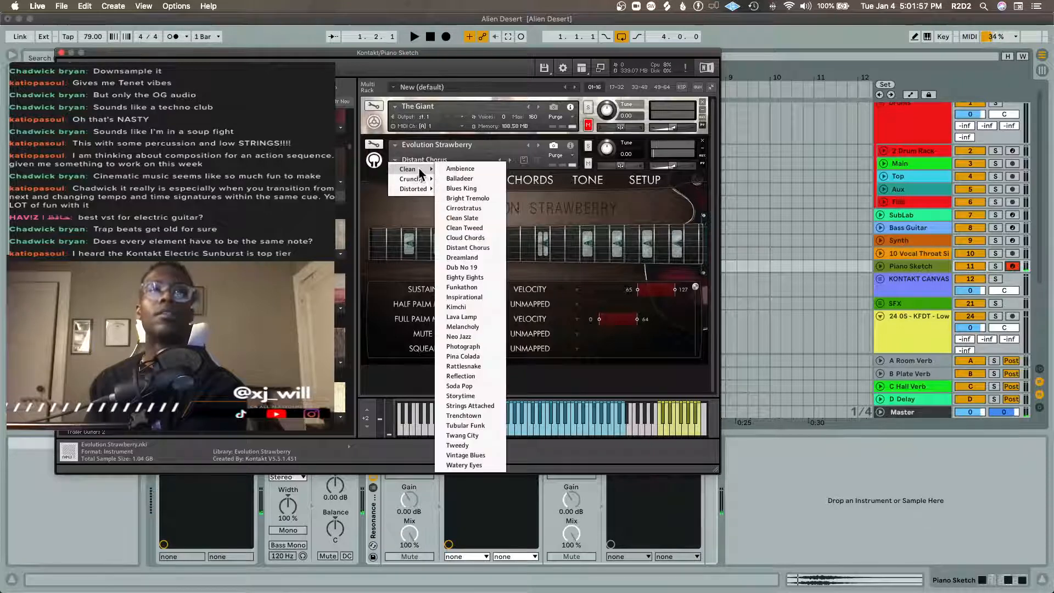
pyautogui.click(459, 337)
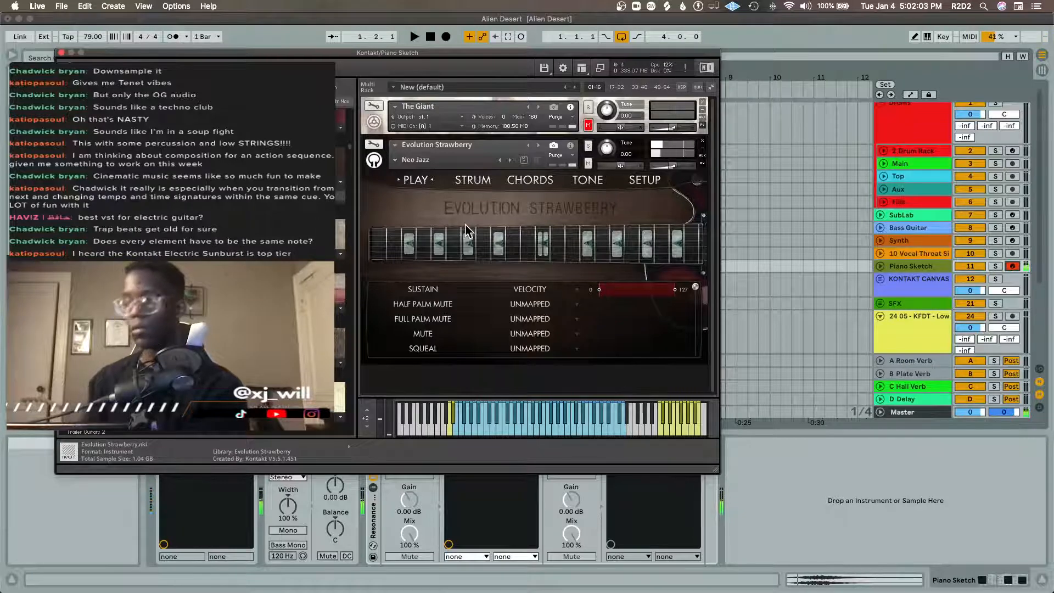
# Step: Audition the Crunchy snapshots Catch Phrase, Chomp Away and Country Crunch on Evolution Strawberry
pyautogui.click(399, 162)
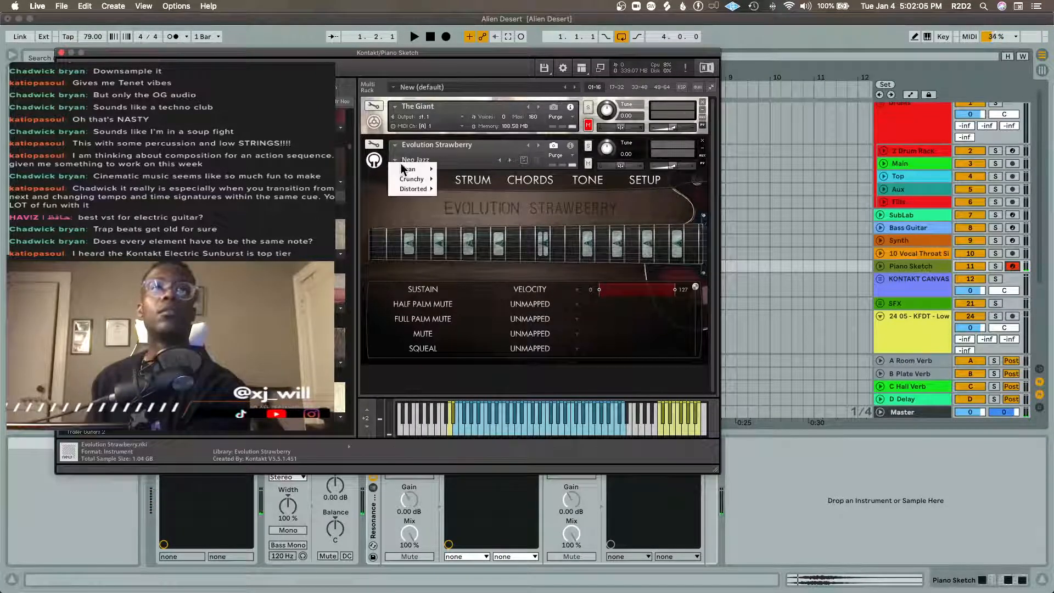
pyautogui.moveTo(418, 179)
pyautogui.click(469, 179)
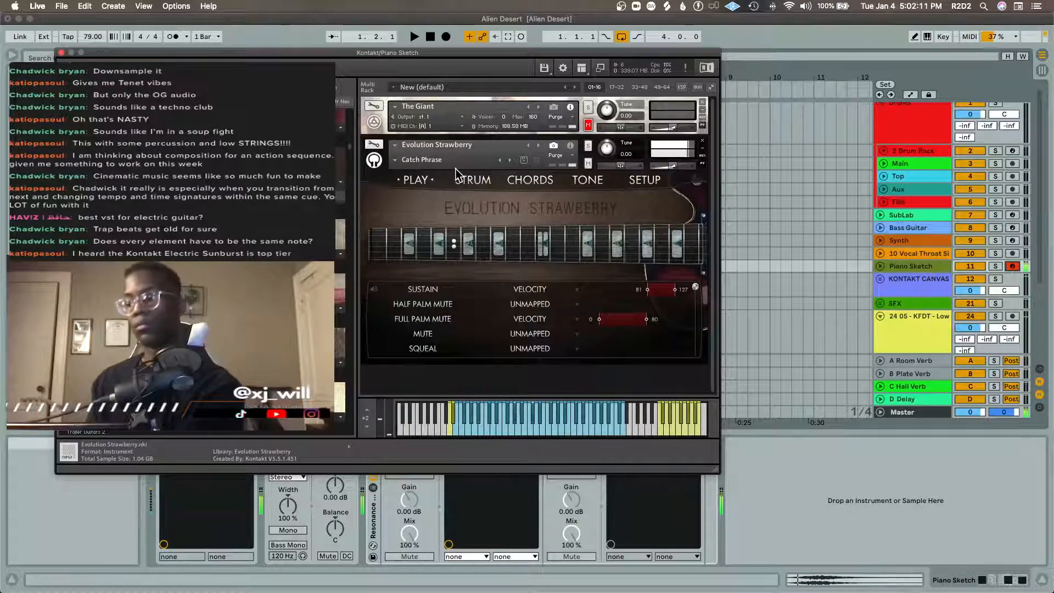
pyautogui.click(507, 158)
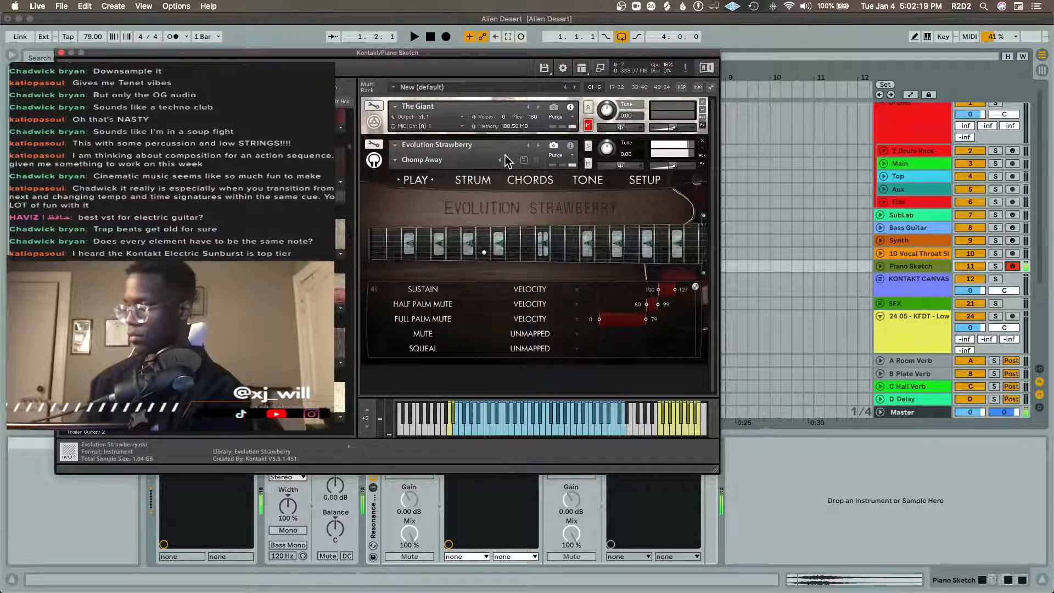
pyautogui.click(509, 159)
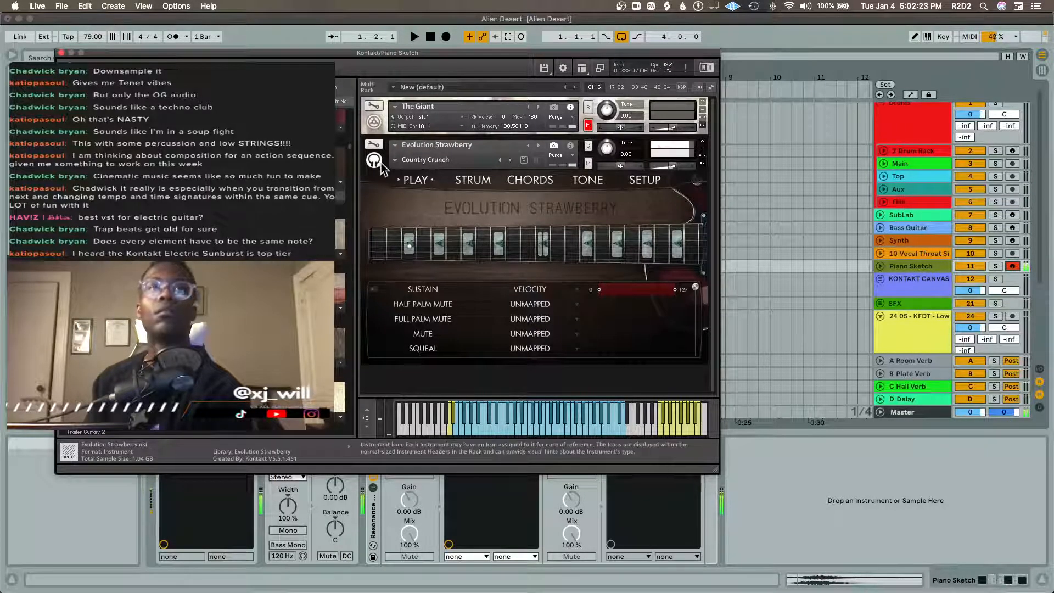
# Step: Load the Distorted snapshot Backstabber into Evolution Strawberry and play it
pyautogui.click(406, 160)
pyautogui.moveTo(420, 190)
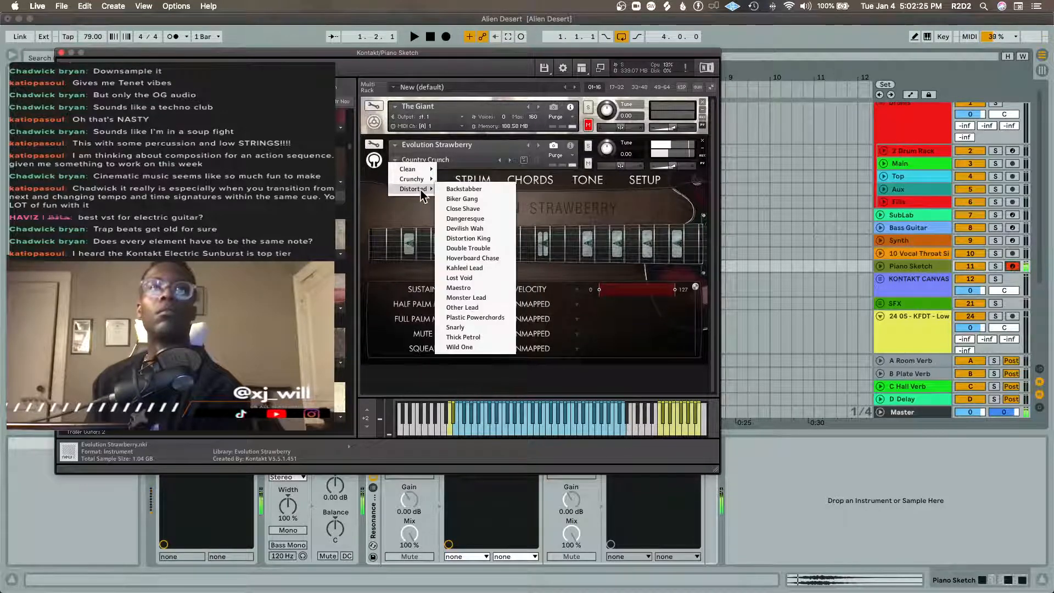
pyautogui.click(488, 189)
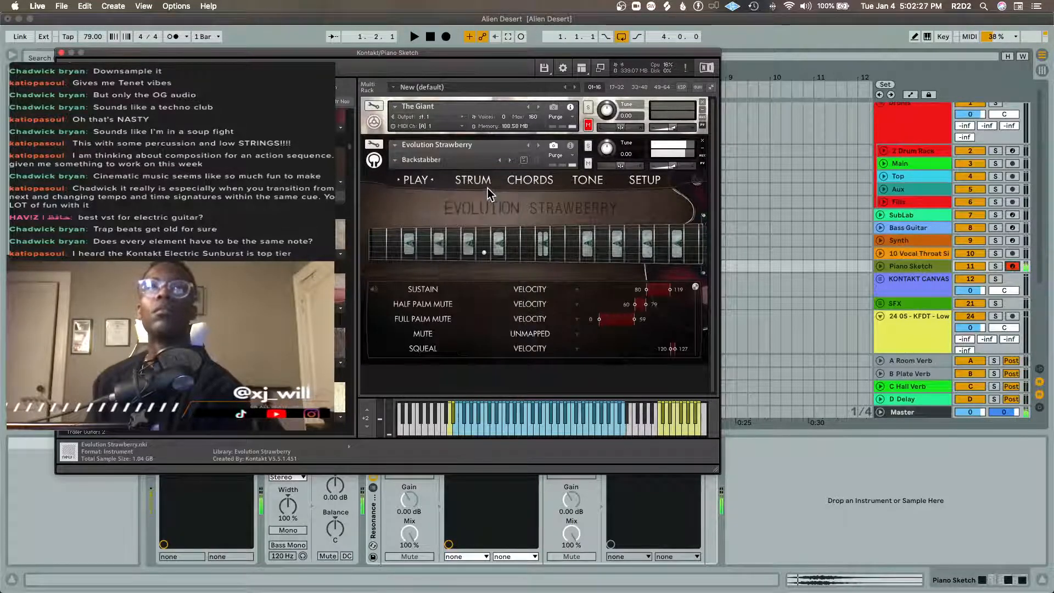
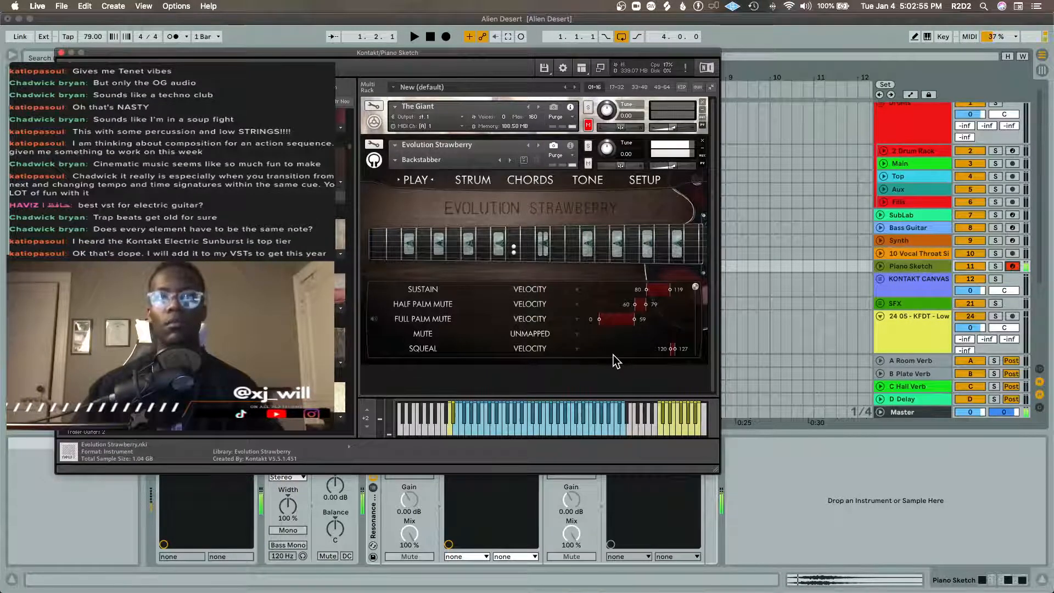
# Step: Map Backstabber's Mute articulation to velocities 0–33 and start Full Palm Mute at velocity 40
pyautogui.click(555, 333)
pyautogui.click(498, 149)
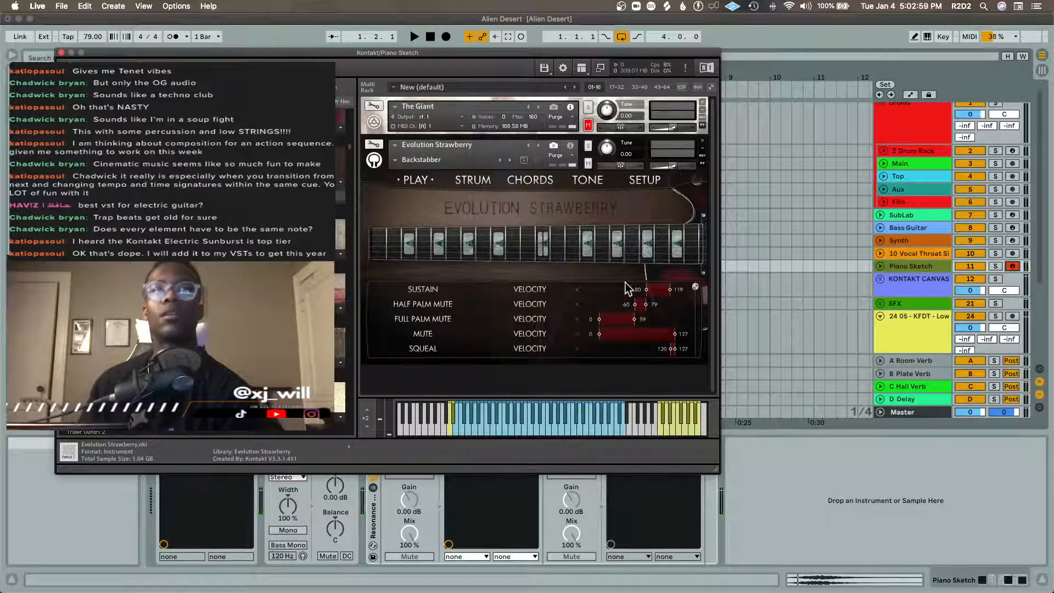
pyautogui.moveTo(602, 320); pyautogui.dragTo(623, 320)
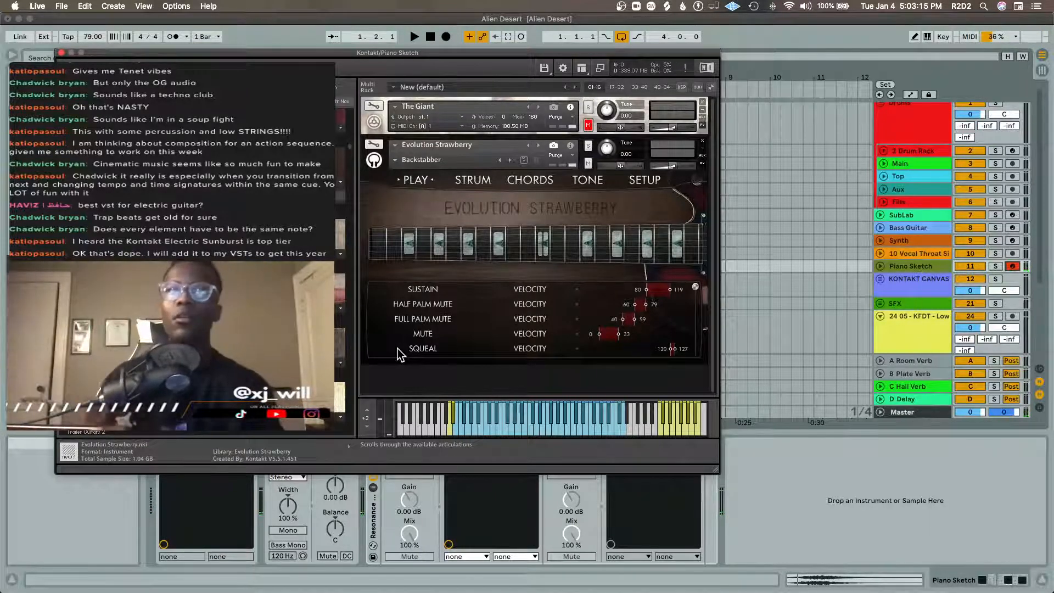
# Step: Show Evolution Strawberry's setup options and try the Distorted snapshot Dangeresque
pyautogui.click(645, 180)
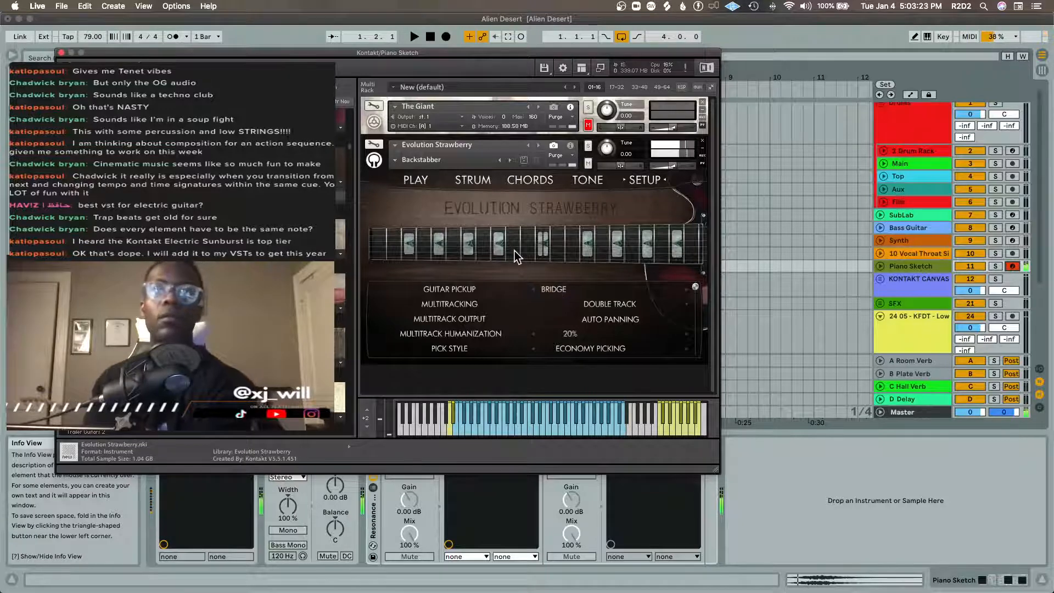
pyautogui.click(398, 160)
pyautogui.moveTo(417, 190)
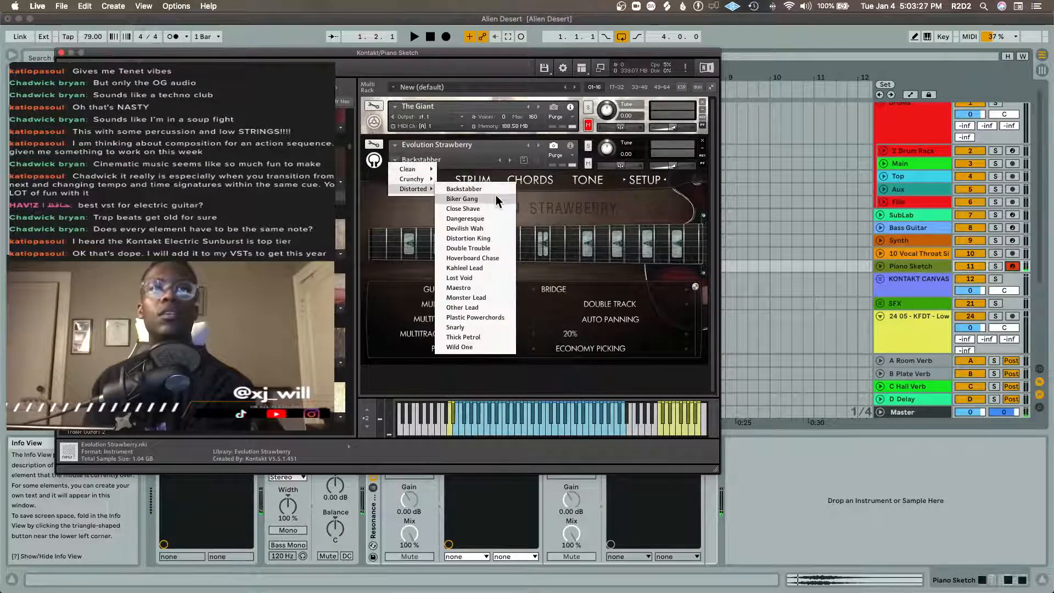
pyautogui.click(491, 219)
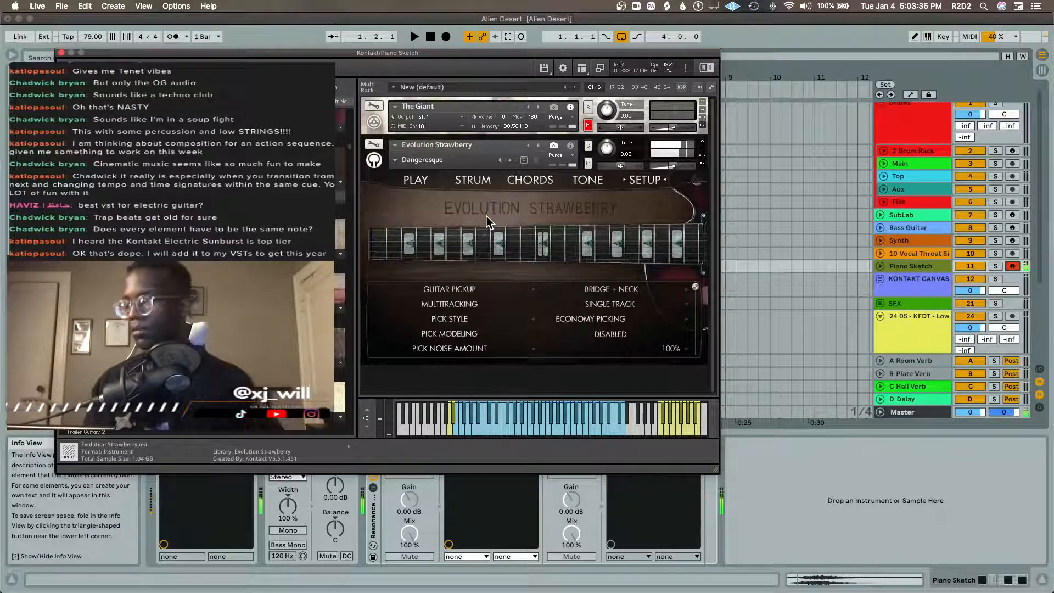
# Step: Load the Classic Folk strum pattern in Evolution Strawberry and trigger it from the lowest key on Kontakt's keyboard
pyautogui.click(475, 183)
pyautogui.click(406, 291)
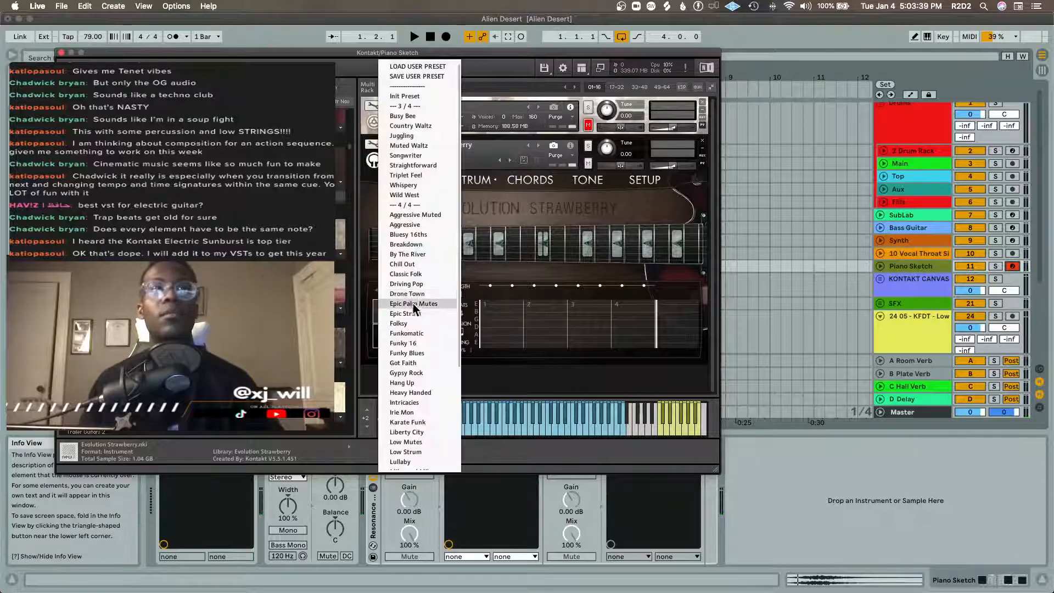
pyautogui.click(415, 273)
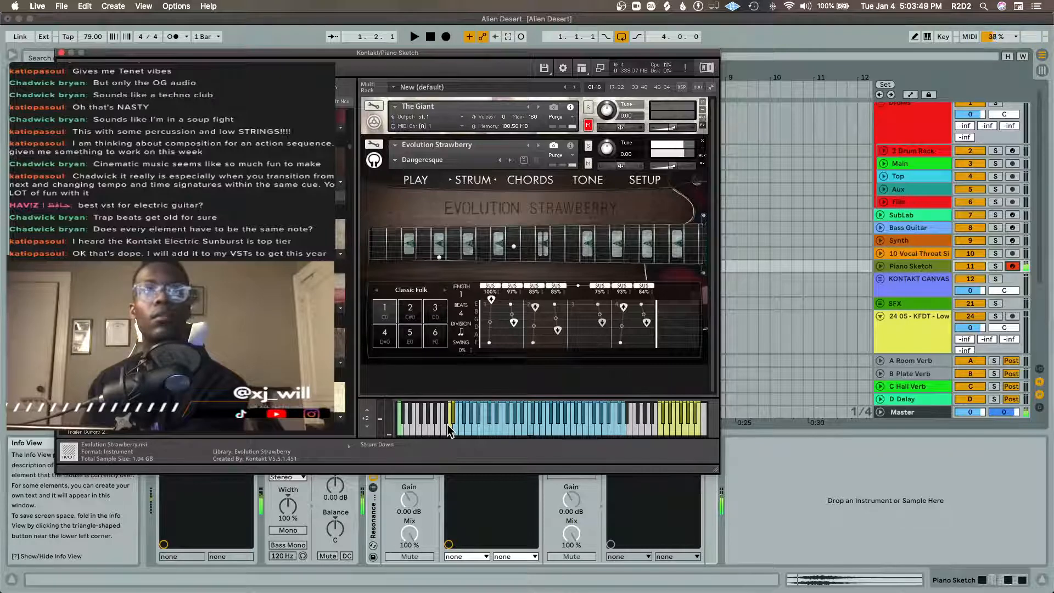
pyautogui.click(401, 426)
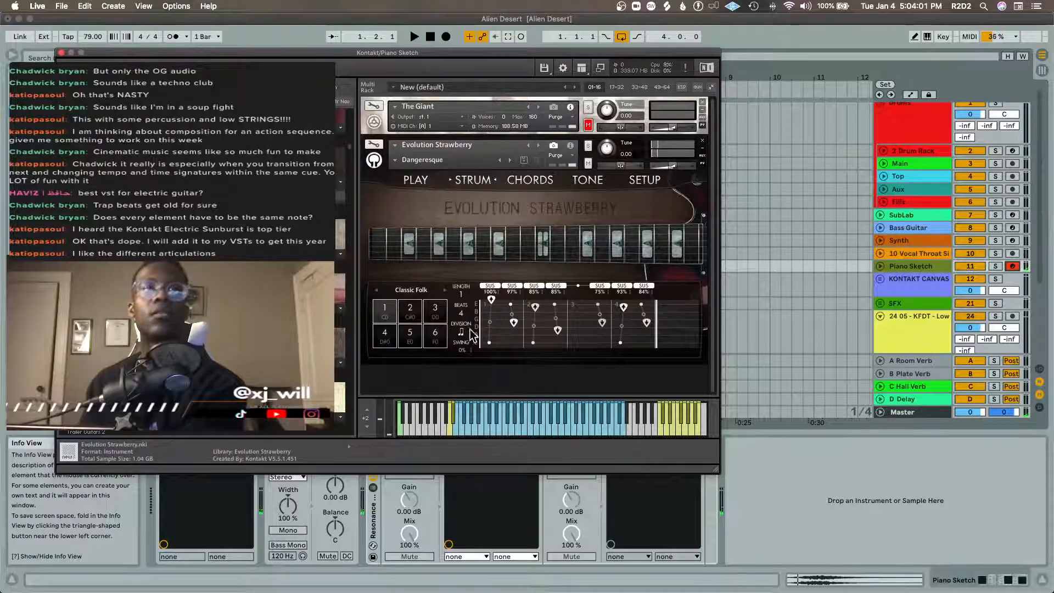
# Step: Switch the strum pattern to Funkomatic and trigger it from the lowest key
pyautogui.click(410, 290)
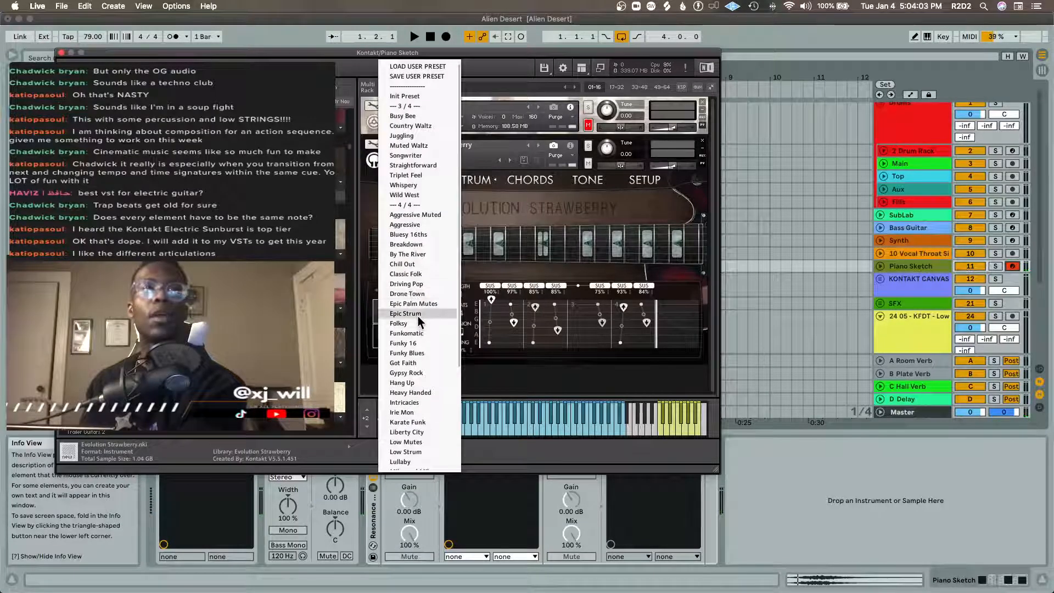
pyautogui.click(422, 334)
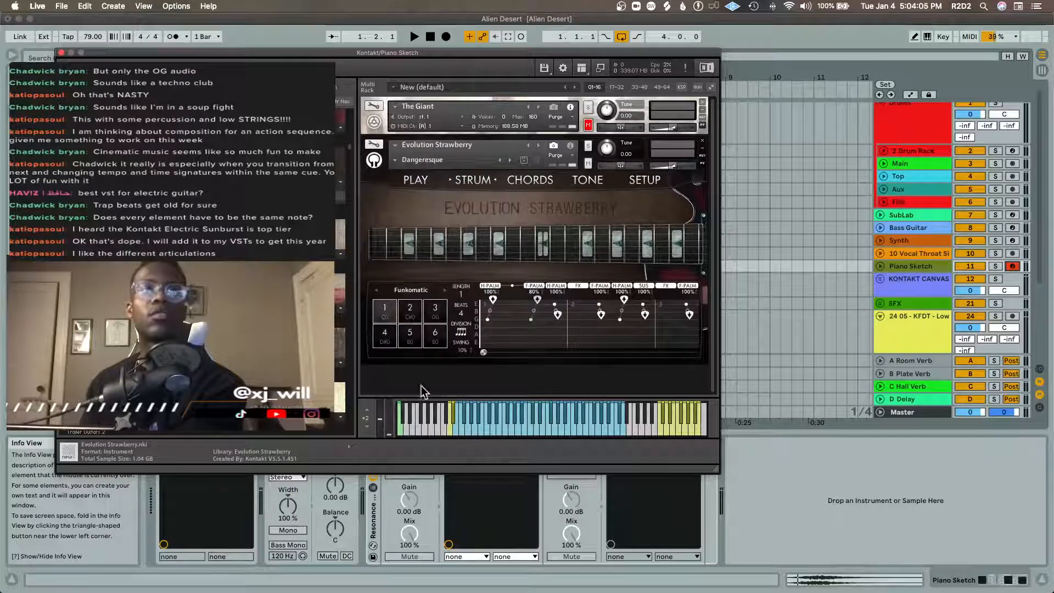
pyautogui.click(400, 429)
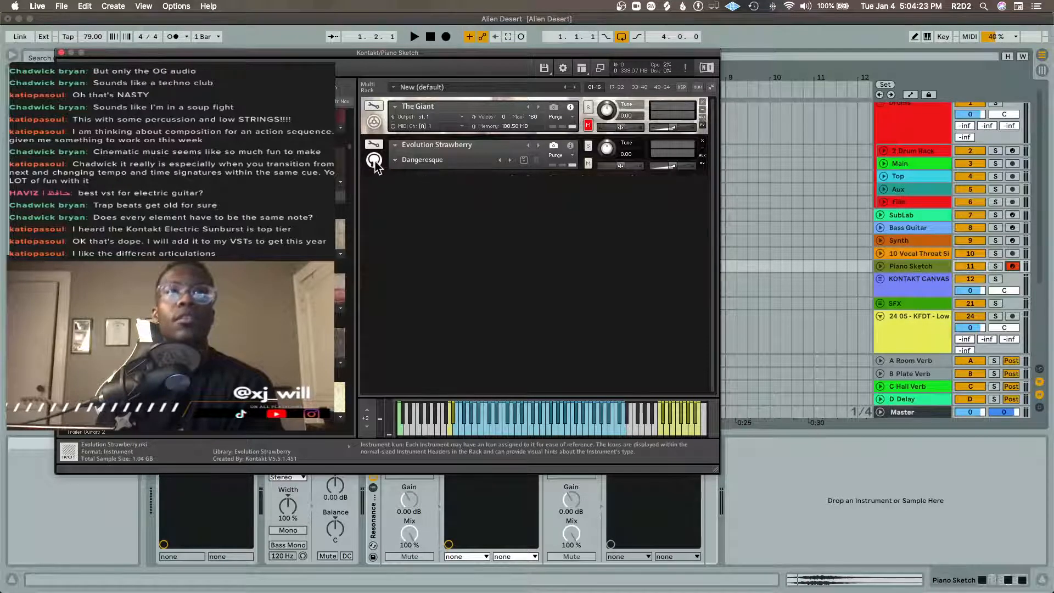
# Step: Remove Evolution Strawberry from the Kontakt rack, then unmute The Giant and expand its interface
pyautogui.click(703, 141)
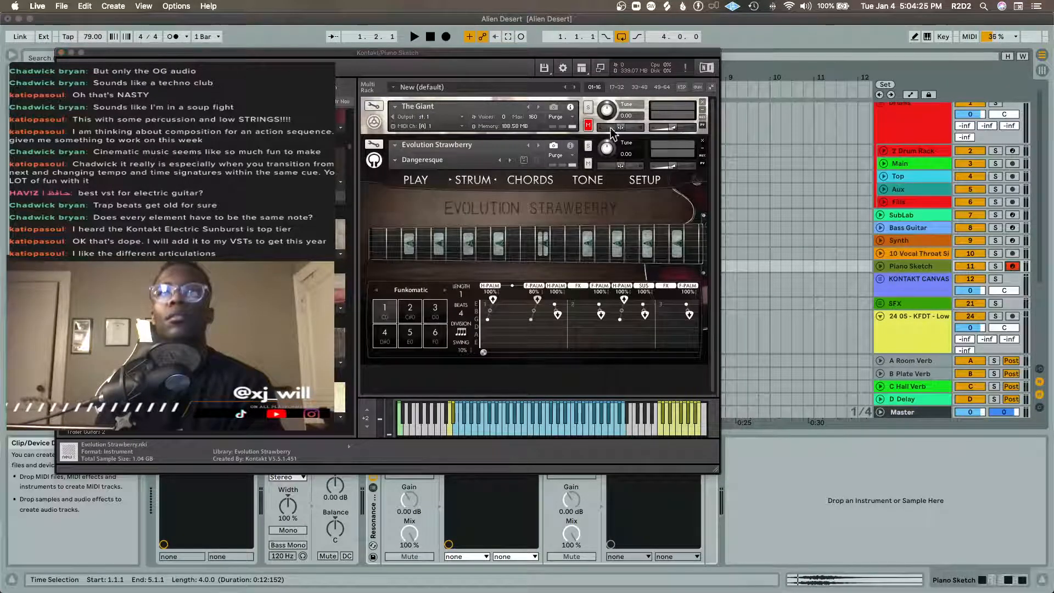
pyautogui.press('Return')
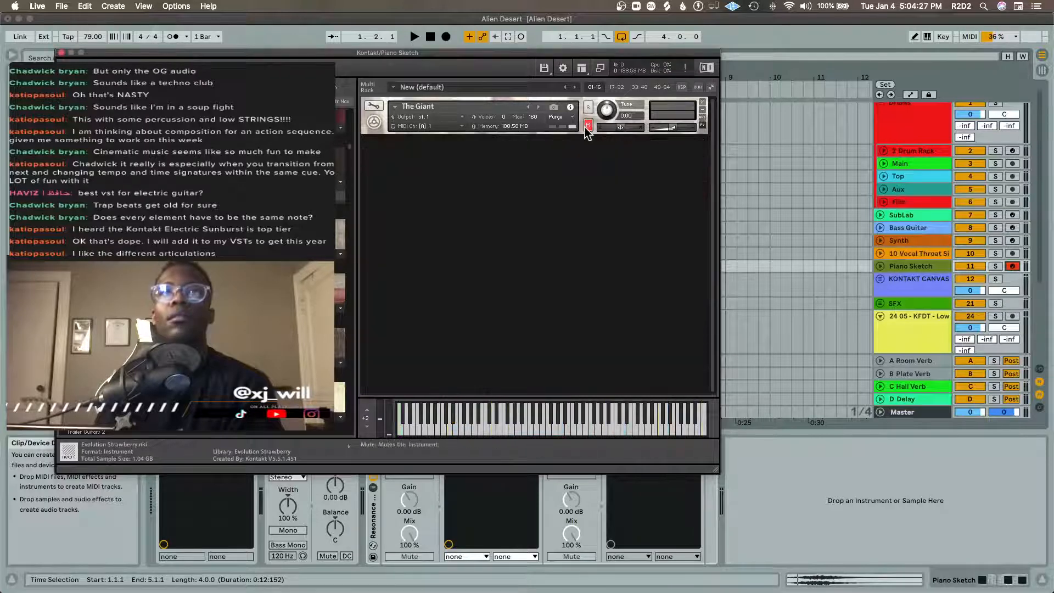
pyautogui.click(375, 126)
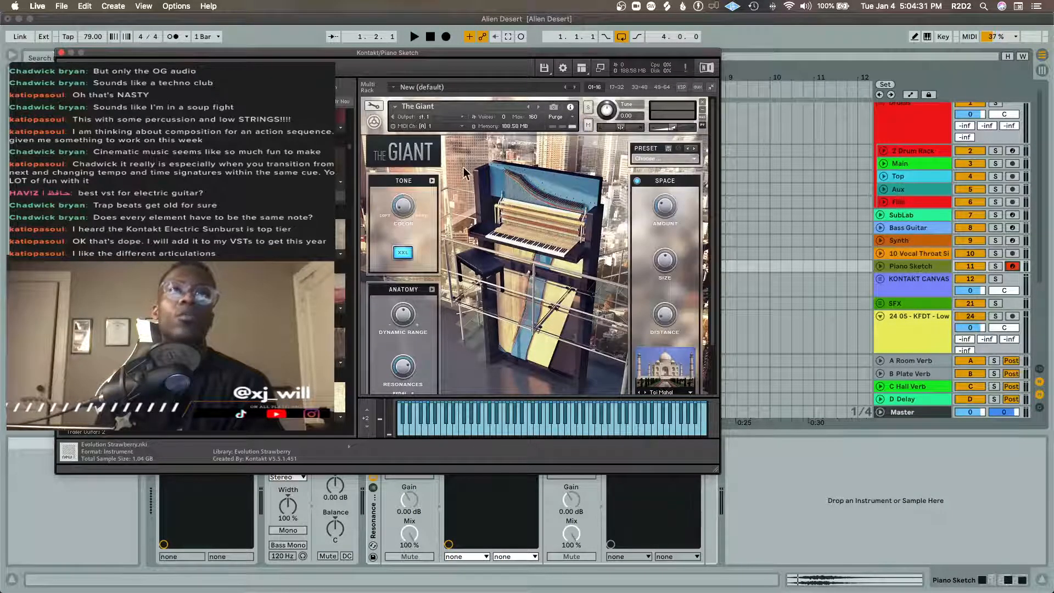
# Step: Show The Giant's tone settings with the equalizer and compressor, then close the Kontakt window
pyautogui.click(432, 181)
pyautogui.scroll(-3, 440, 195)
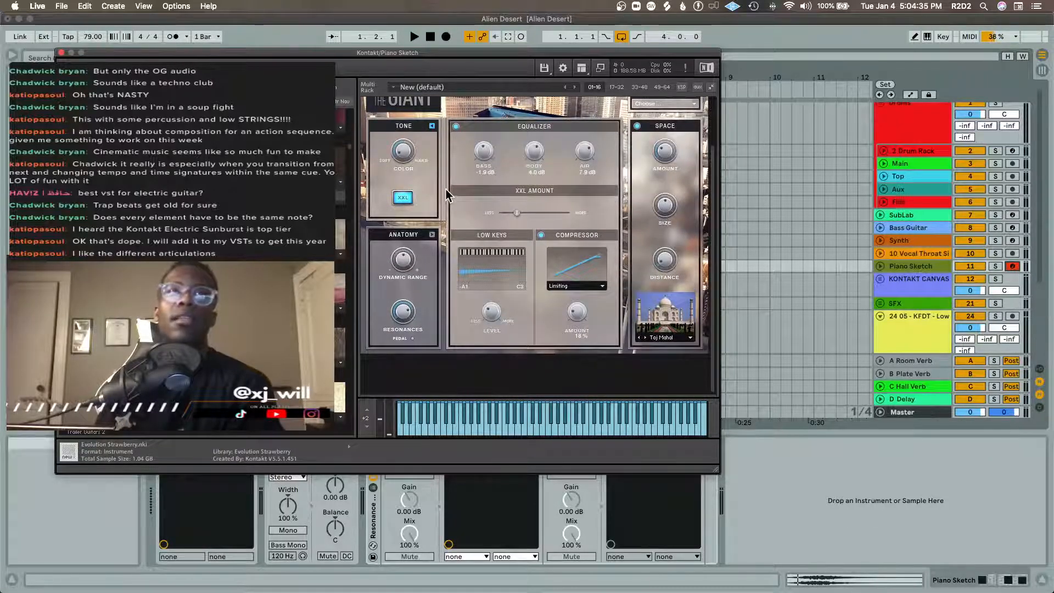
pyautogui.click(61, 53)
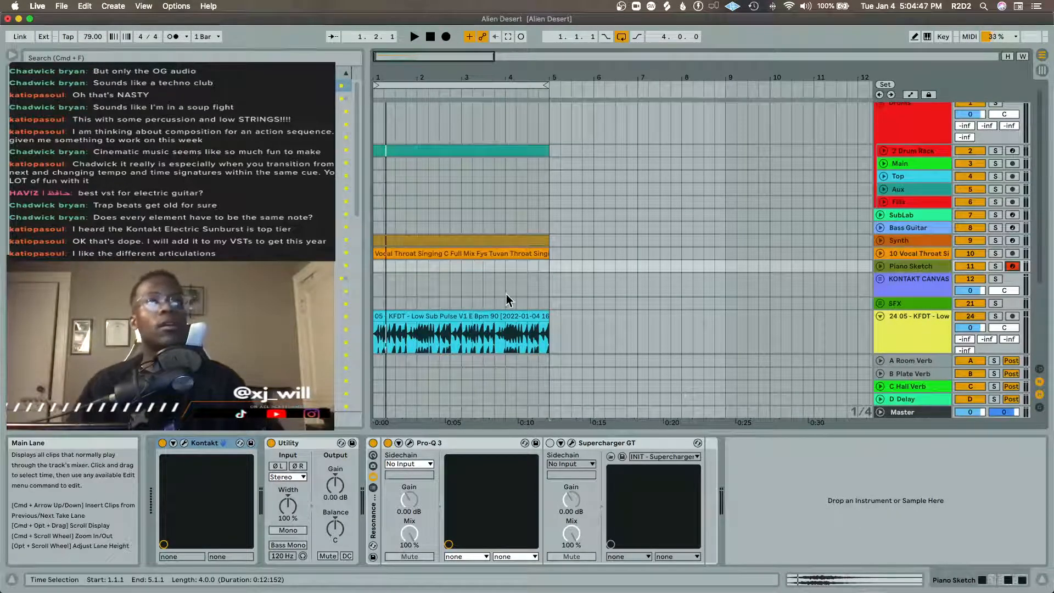
# Step: Fold track 25, arm the bowed guitar track 26 and record a four-bar MIDI part over the loop
pyautogui.scroll(-5, 514, 297)
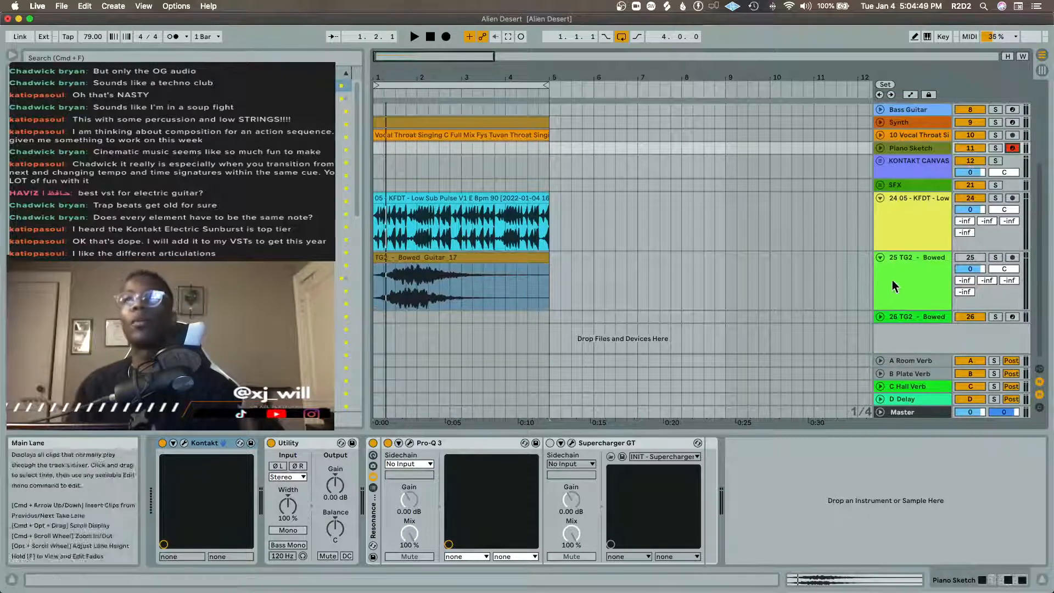
pyautogui.click(881, 256)
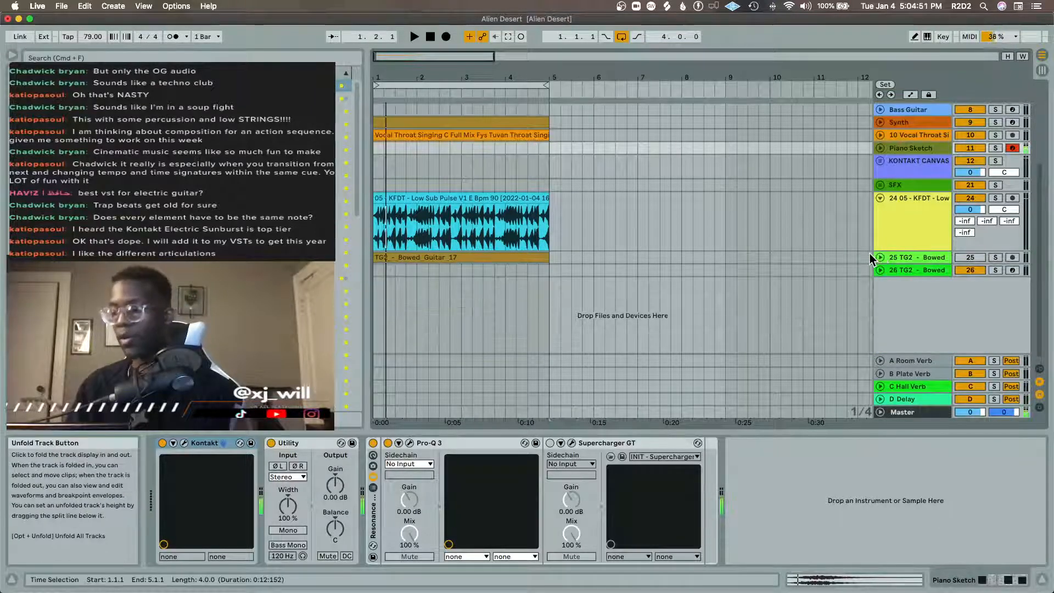
pyautogui.click(1013, 272)
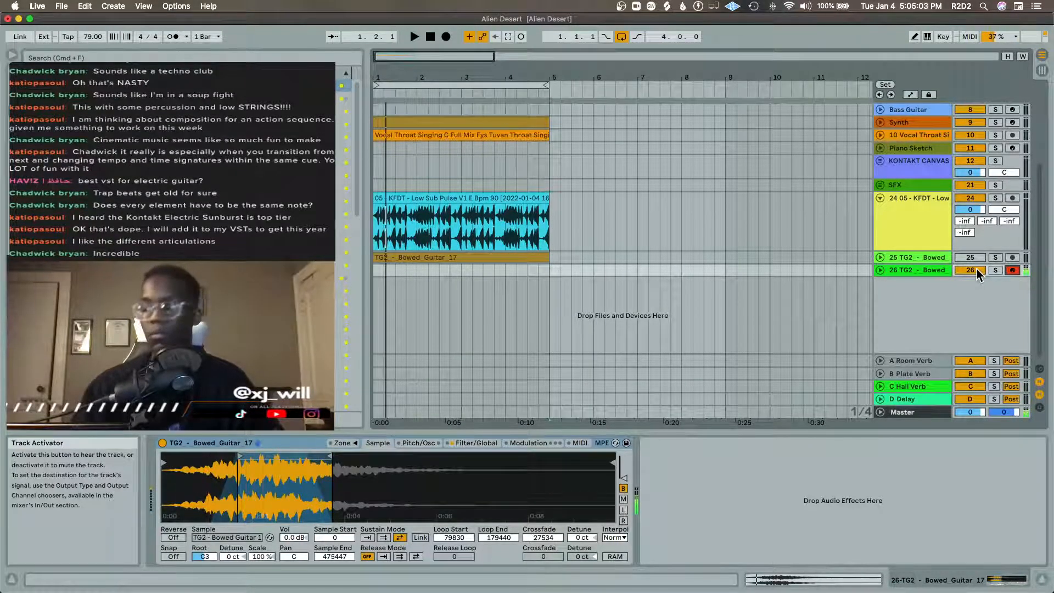
pyautogui.press('space')
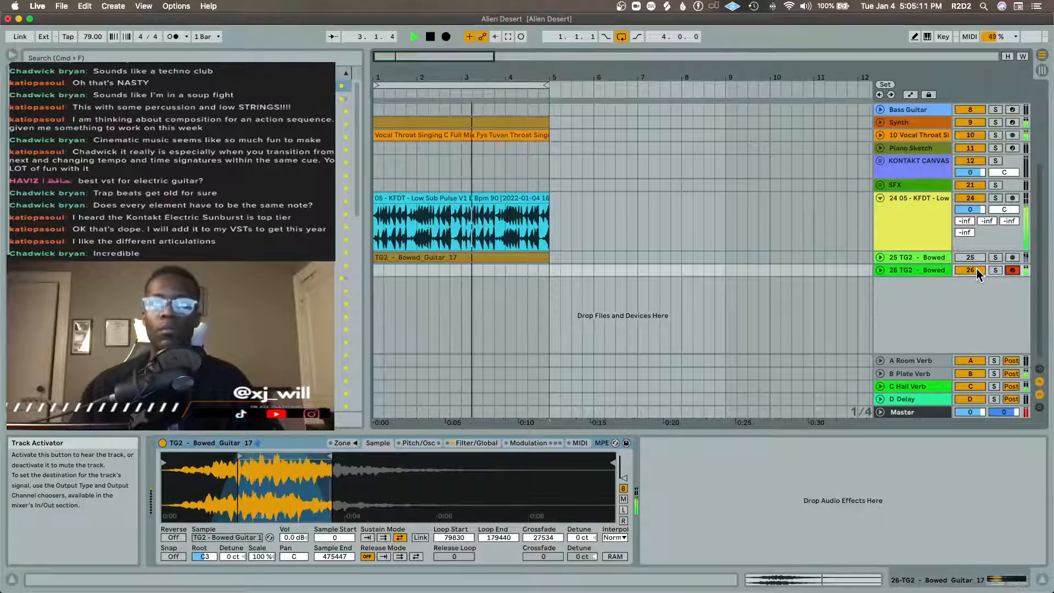
pyautogui.press('space')
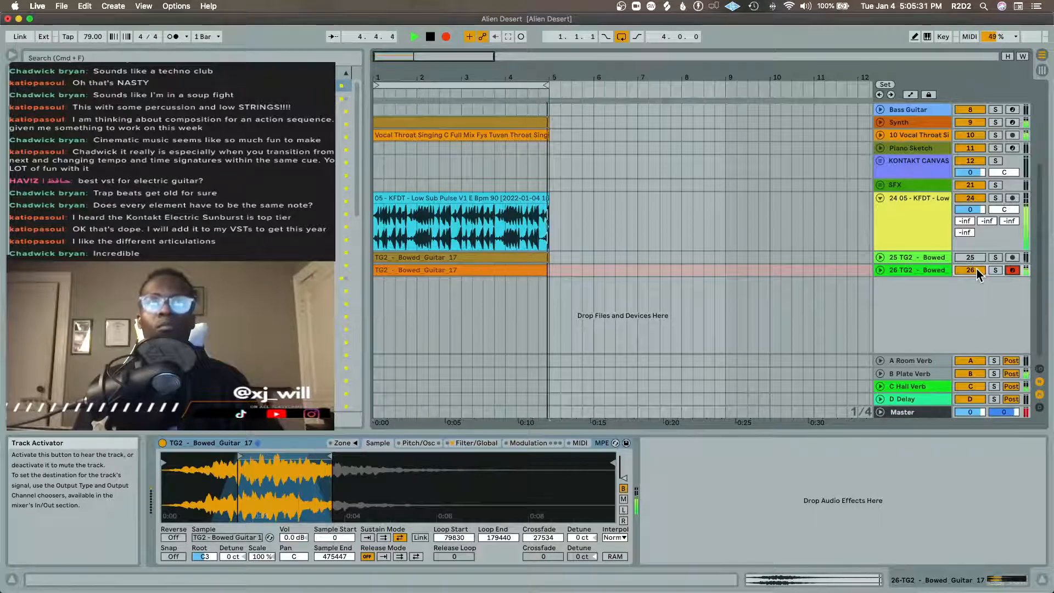
pyautogui.press('space')
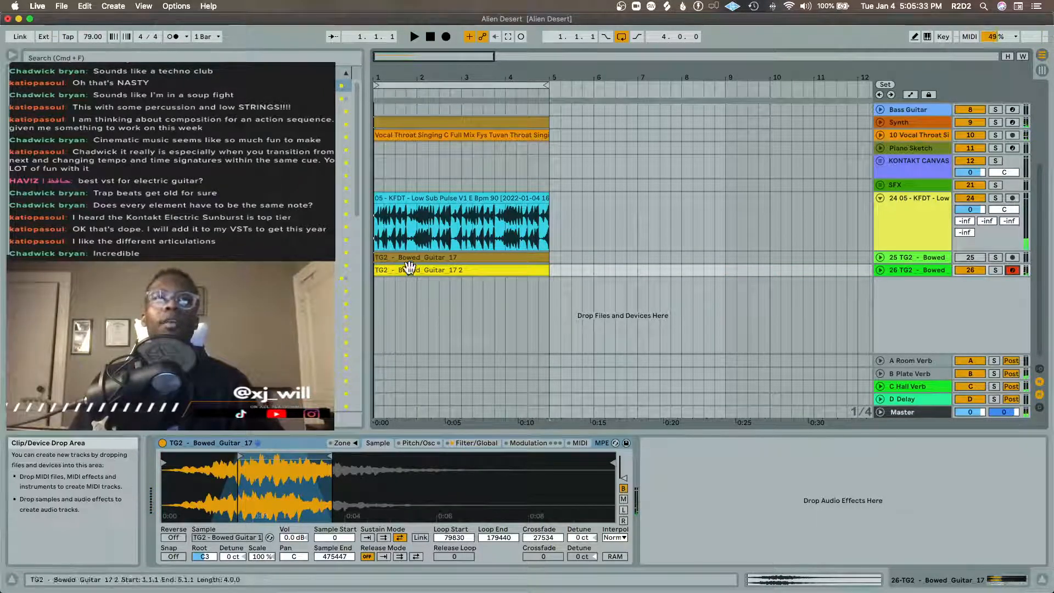
# Step: Unfold track 26 and check the recorded bowed guitar clip's note in the piano roll
pyautogui.click(881, 270)
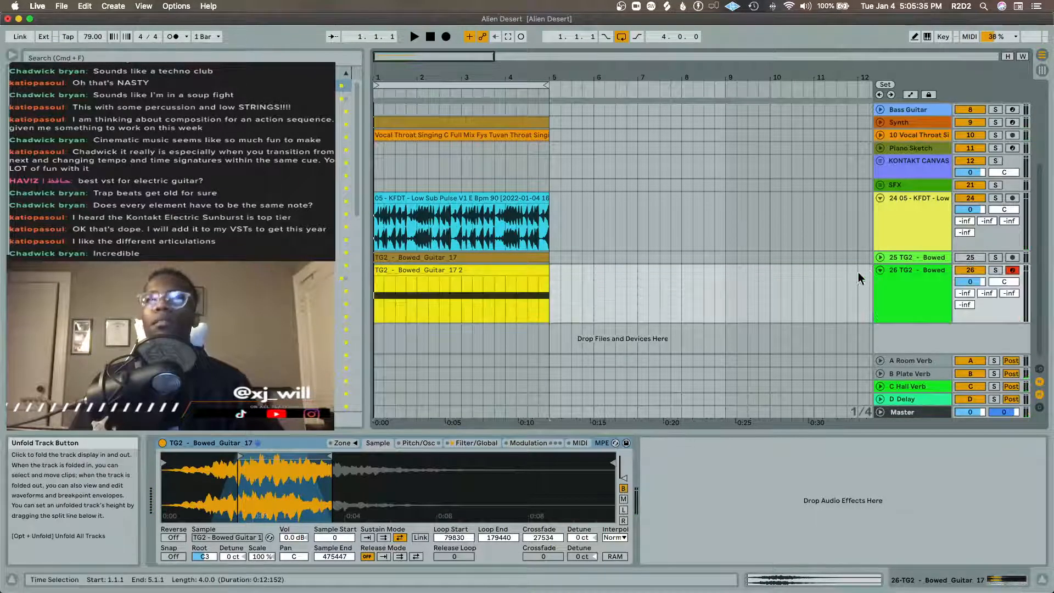
pyautogui.doubleClick(520, 268)
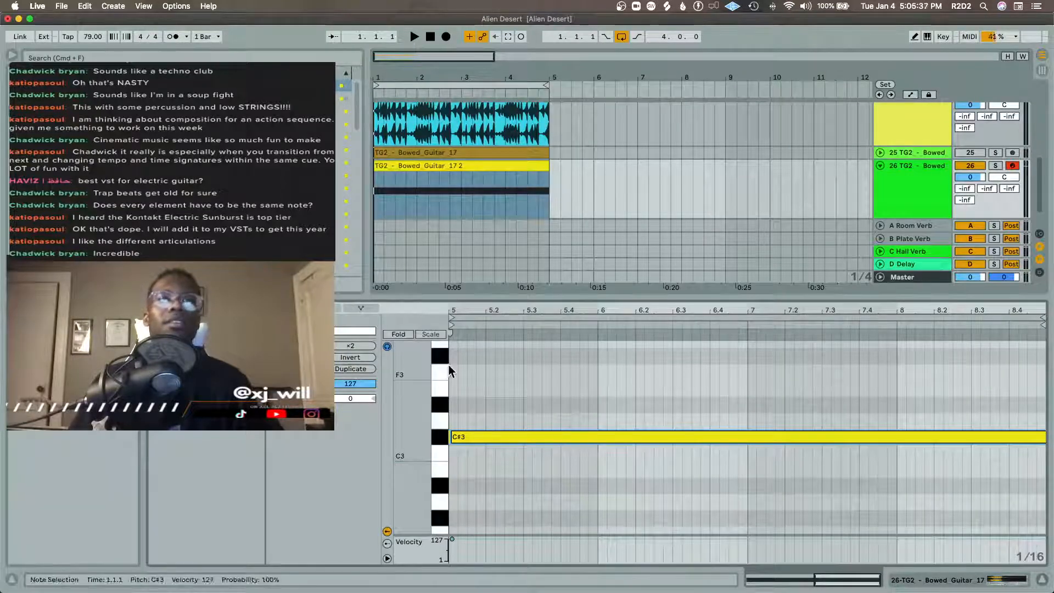
pyautogui.click(527, 375)
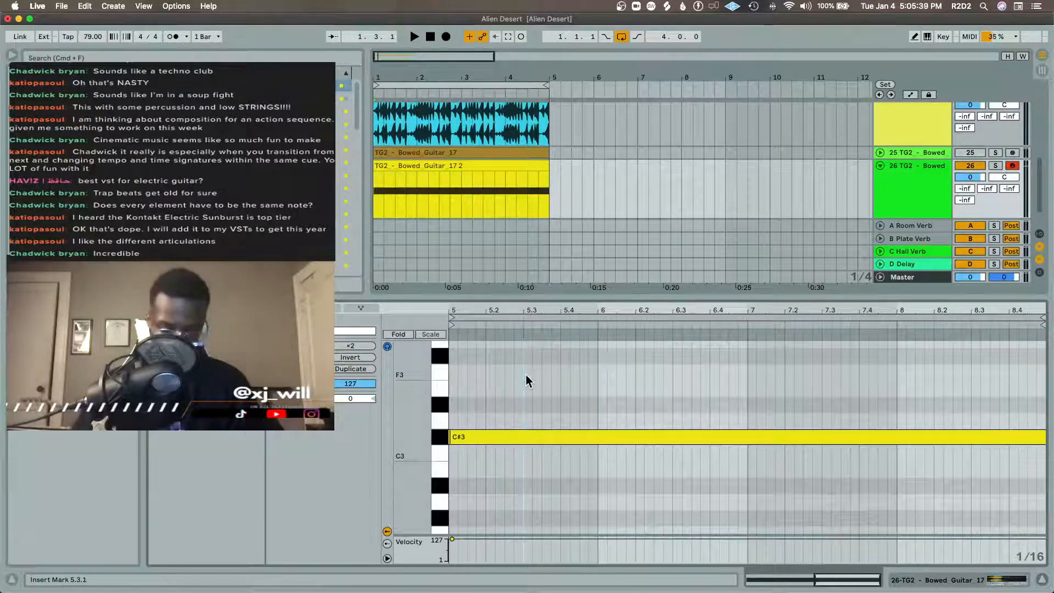
pyautogui.press('super+a')
pyautogui.hotkey('shift', 'Tab')
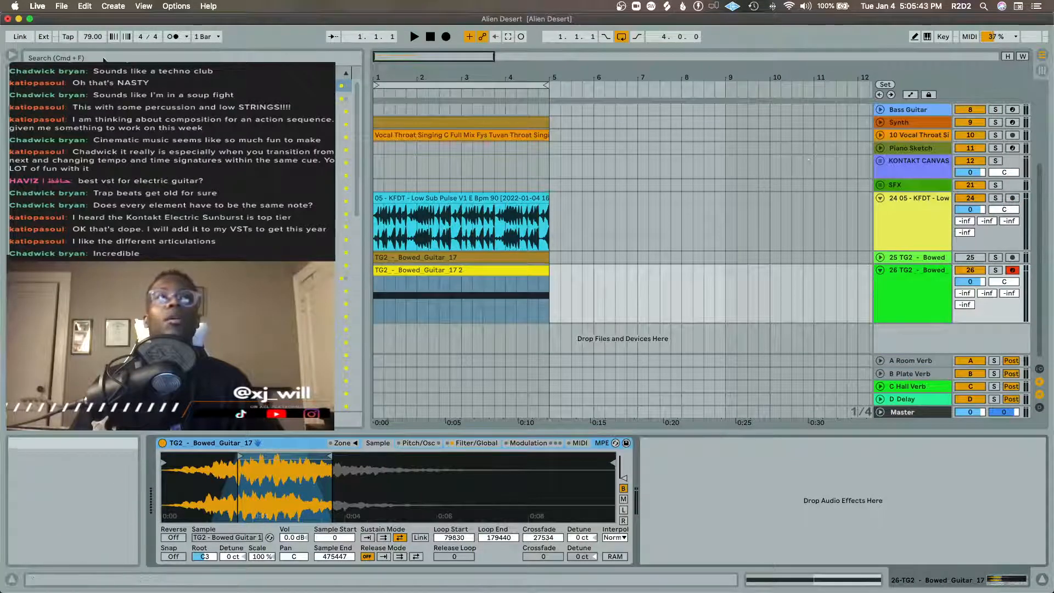
# Step: Audition track 26 soloed with the metronome on, and move the sampler's loop start to 72765
pyautogui.click(995, 270)
pyautogui.press('space')
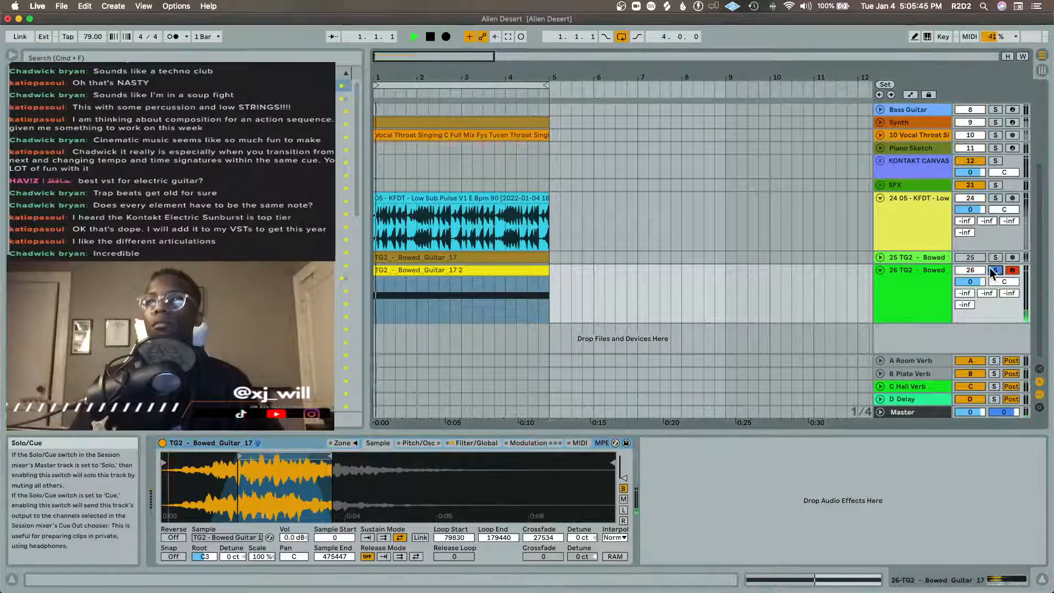
pyautogui.click(174, 38)
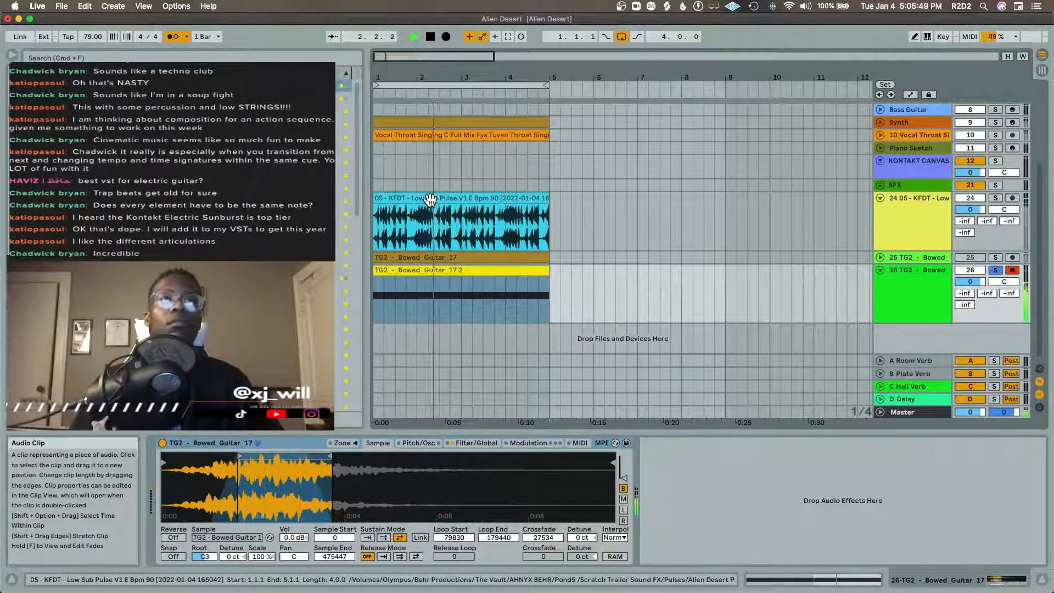
pyautogui.press('space')
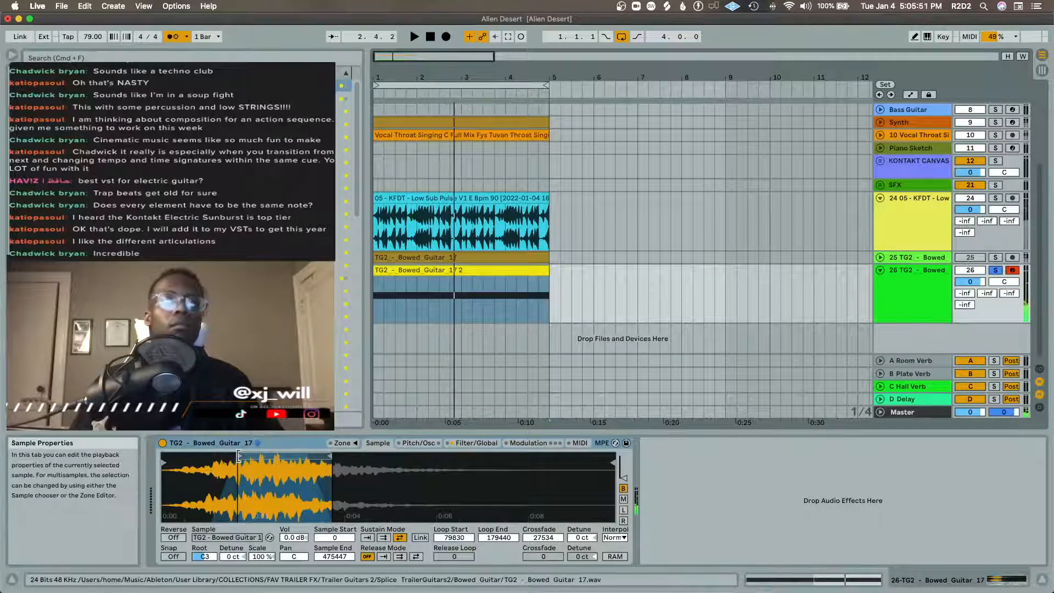
pyautogui.moveTo(240, 456); pyautogui.dragTo(238, 456)
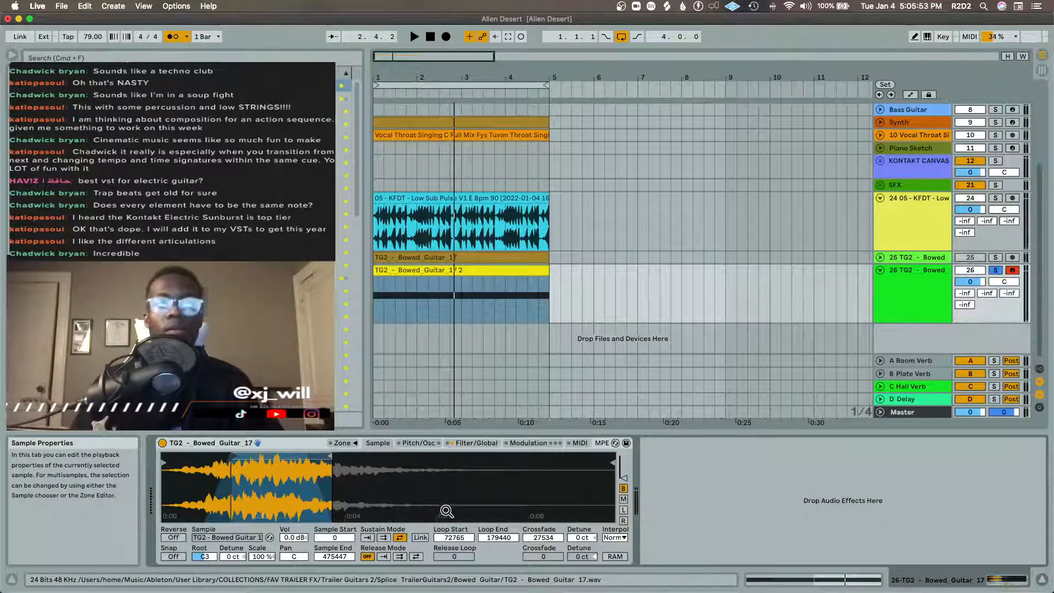
# Step: Freeze the bowed guitar track 26 and flatten it to audio
pyautogui.rightClick(499, 273)
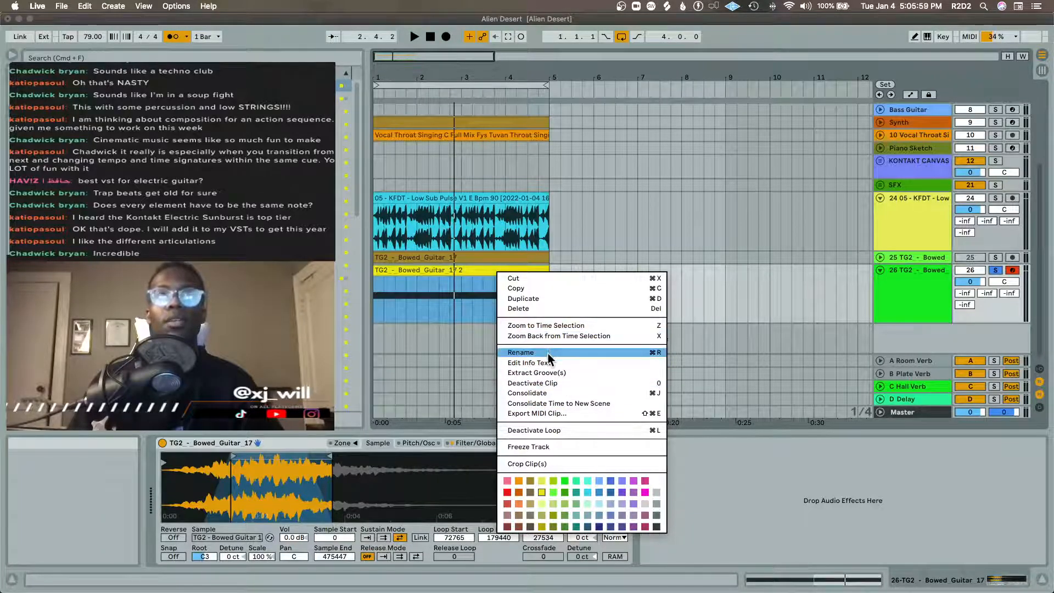
pyautogui.click(557, 449)
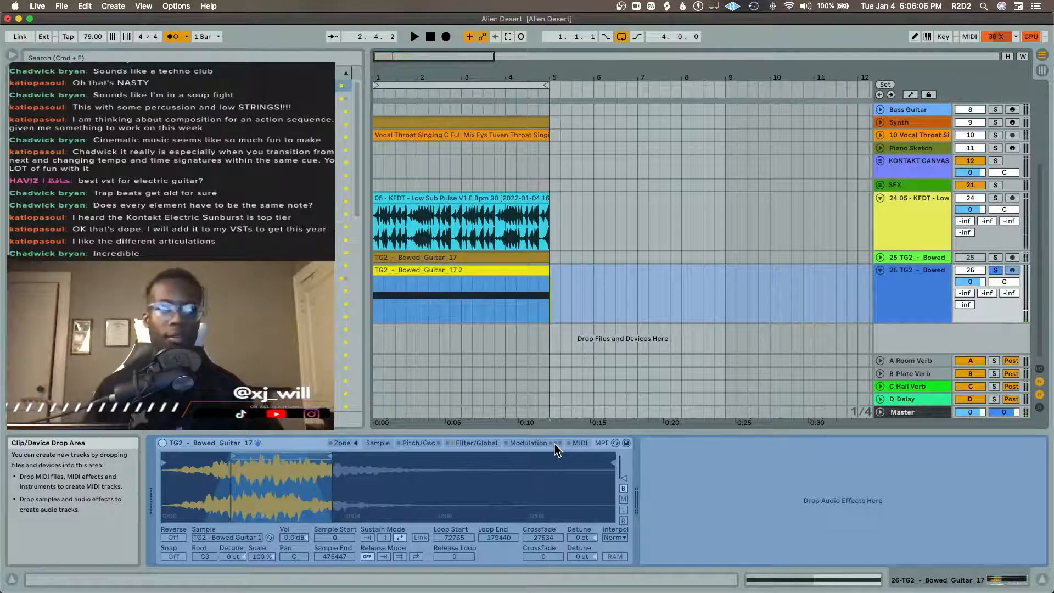
pyautogui.rightClick(488, 273)
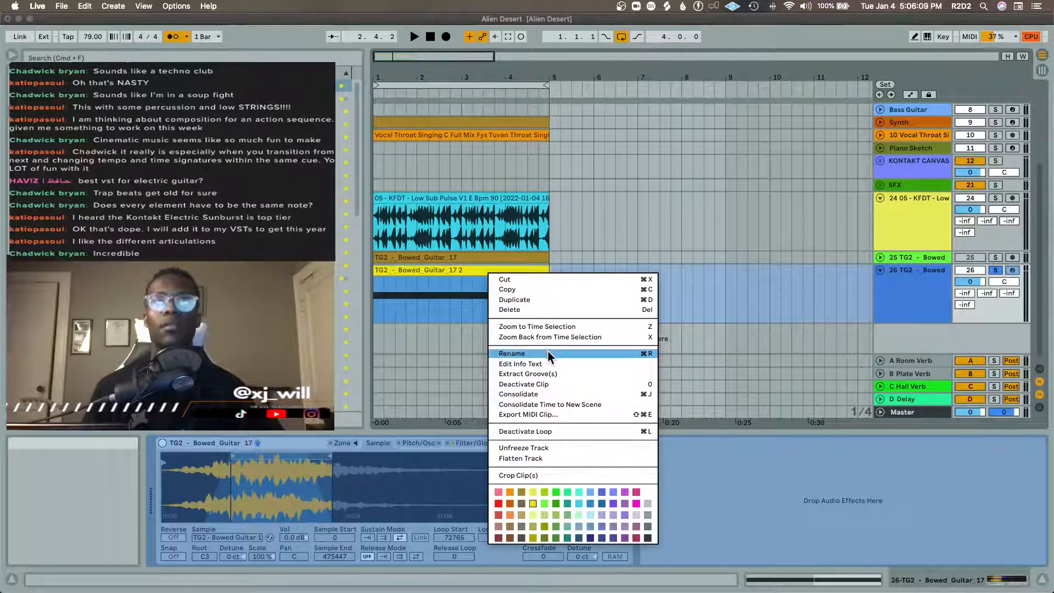
pyautogui.click(545, 454)
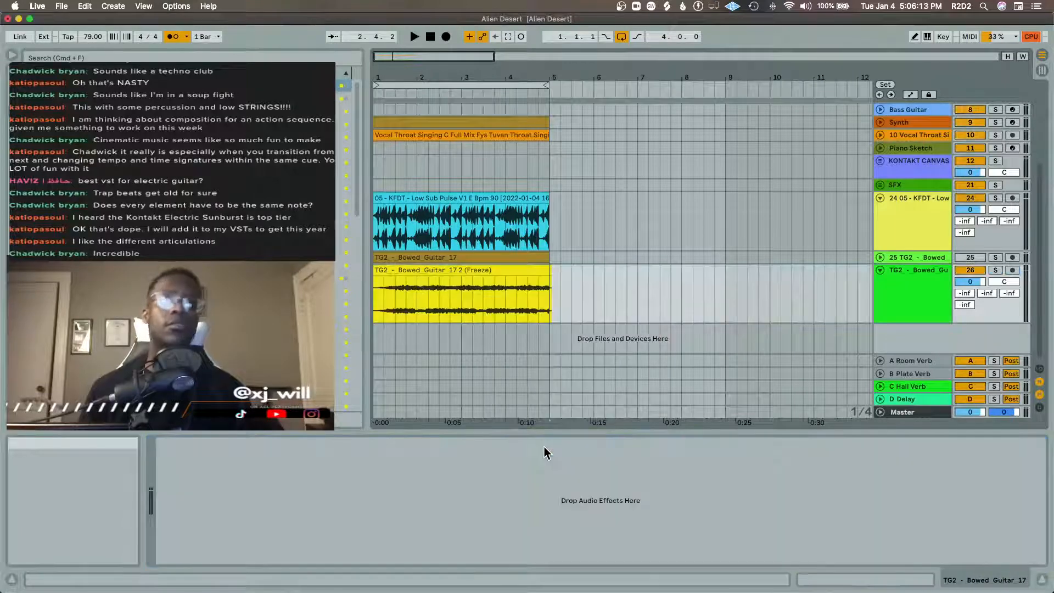
# Step: Raise the flattened bowed guitar clip's gain to 8.63 dB and listen to it soloed
pyautogui.doubleClick(437, 271)
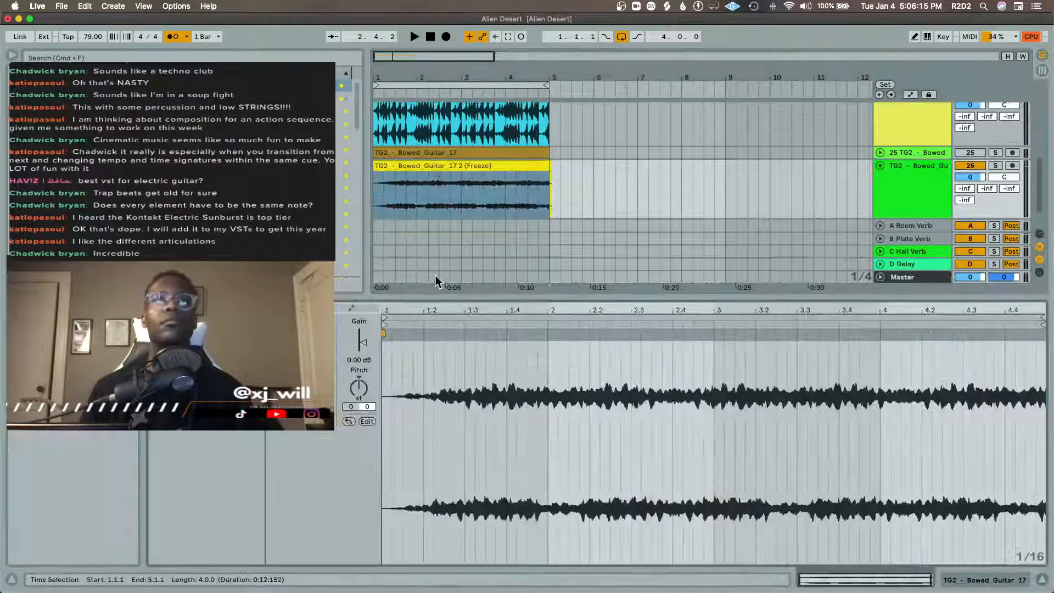
pyautogui.moveTo(362, 342); pyautogui.dragTo(362, 338)
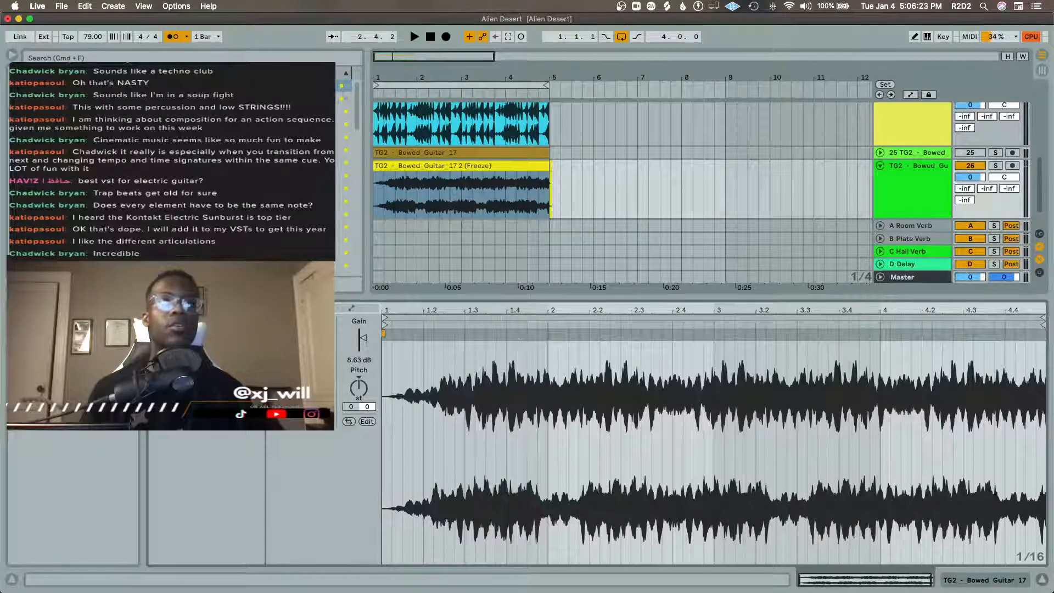
pyautogui.press('space')
pyautogui.click(995, 165)
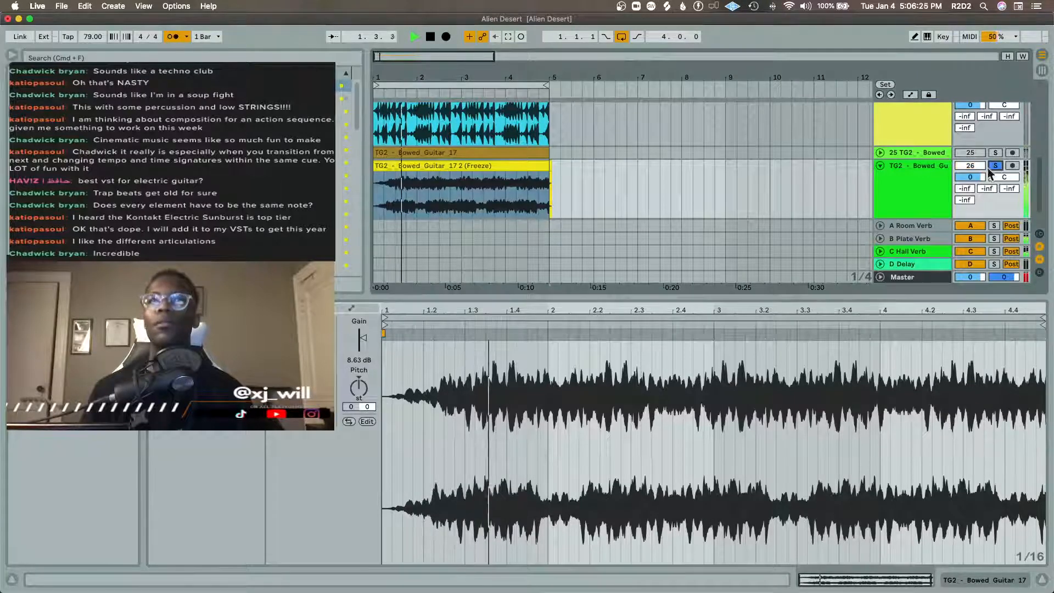
pyautogui.press('space')
pyautogui.hotkey('shift', 'Tab')
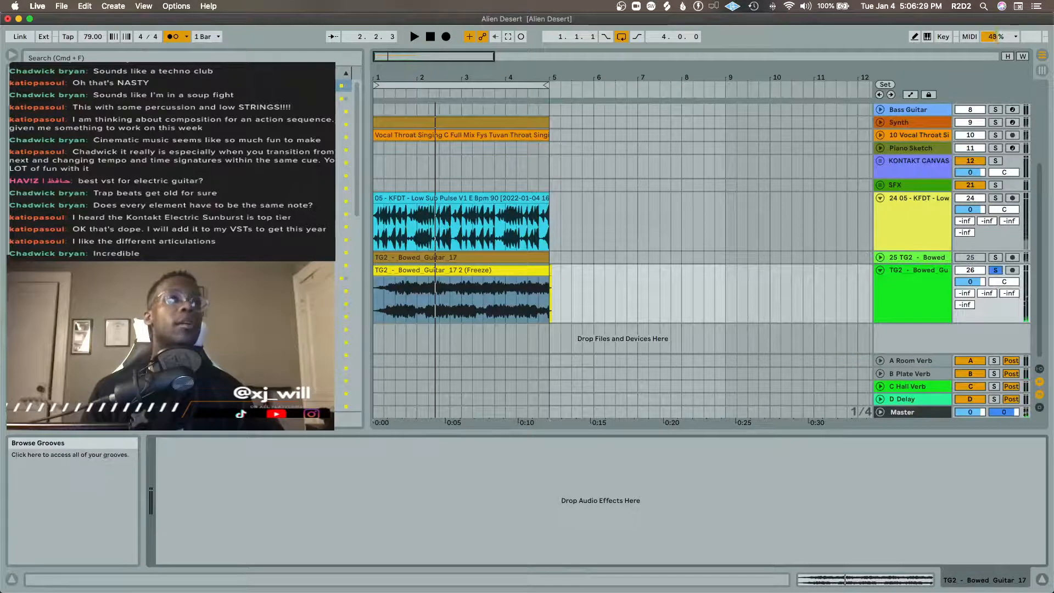
# Step: Browse the groove library and apply a groove to the flattened bowed guitar clip
pyautogui.click(50, 199)
pyautogui.scroll(-4, 230, 220)
pyautogui.click(231, 174)
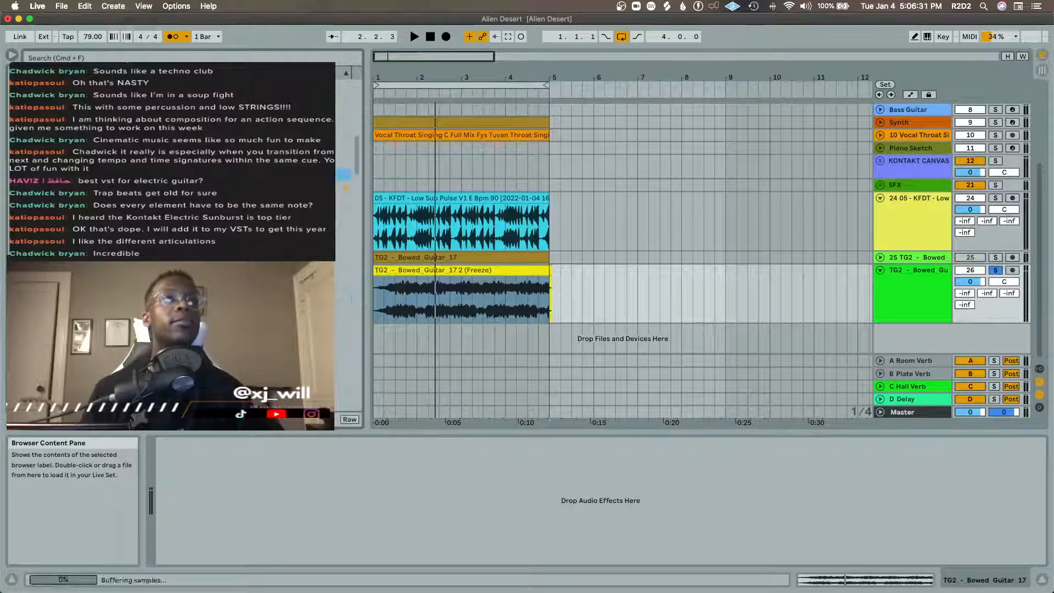
pyautogui.scroll(8, 231, 220)
pyautogui.click(230, 190)
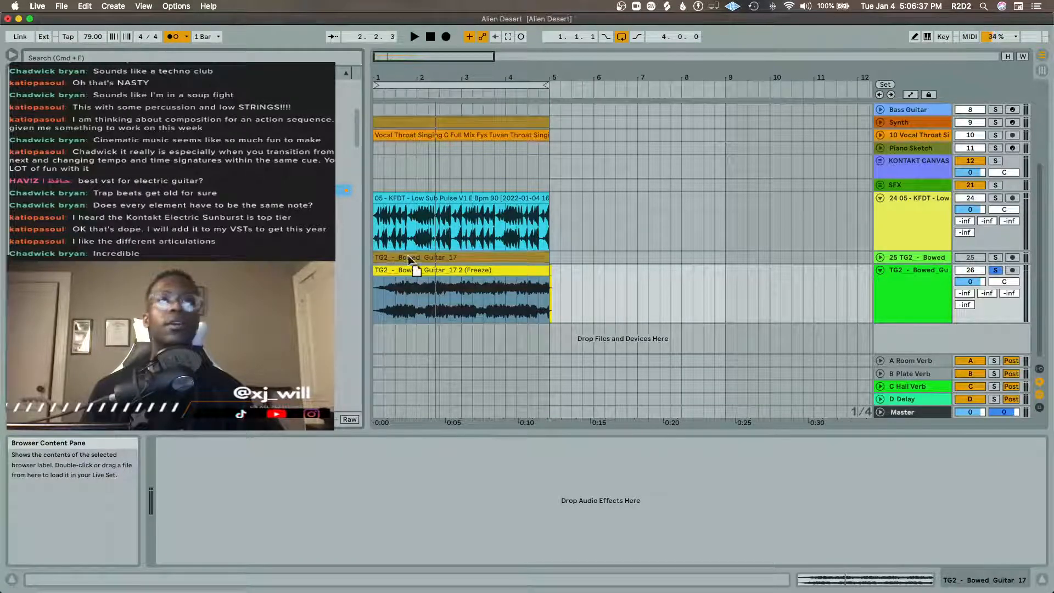
pyautogui.moveTo(419, 273); pyautogui.dragTo(420, 272)
# Step: Play the soloed bowed guitar with the groove against the metronome and inspect its clip
pyautogui.press('space')
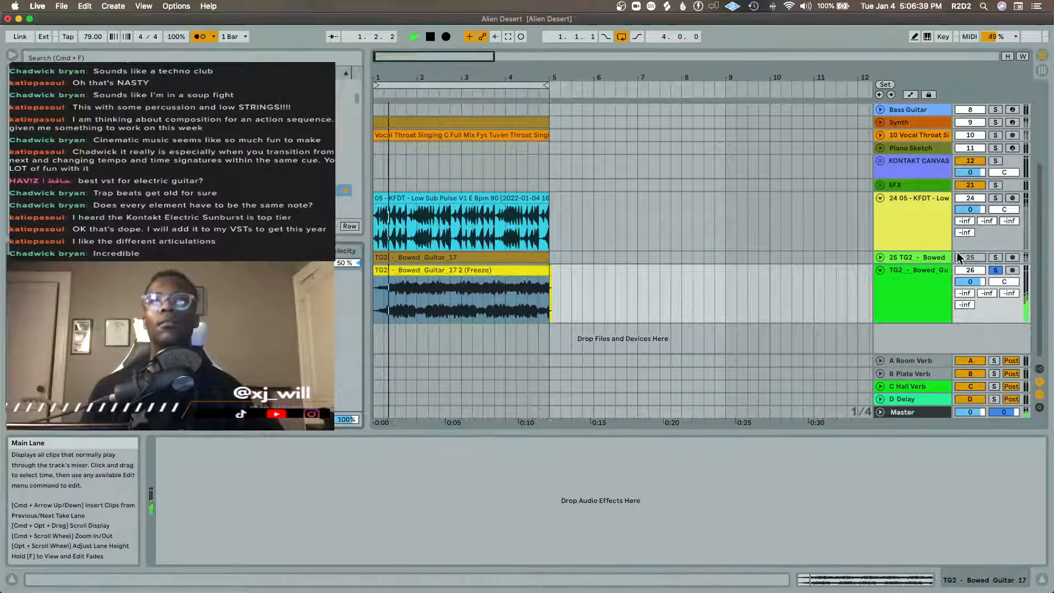
pyautogui.click(197, 39)
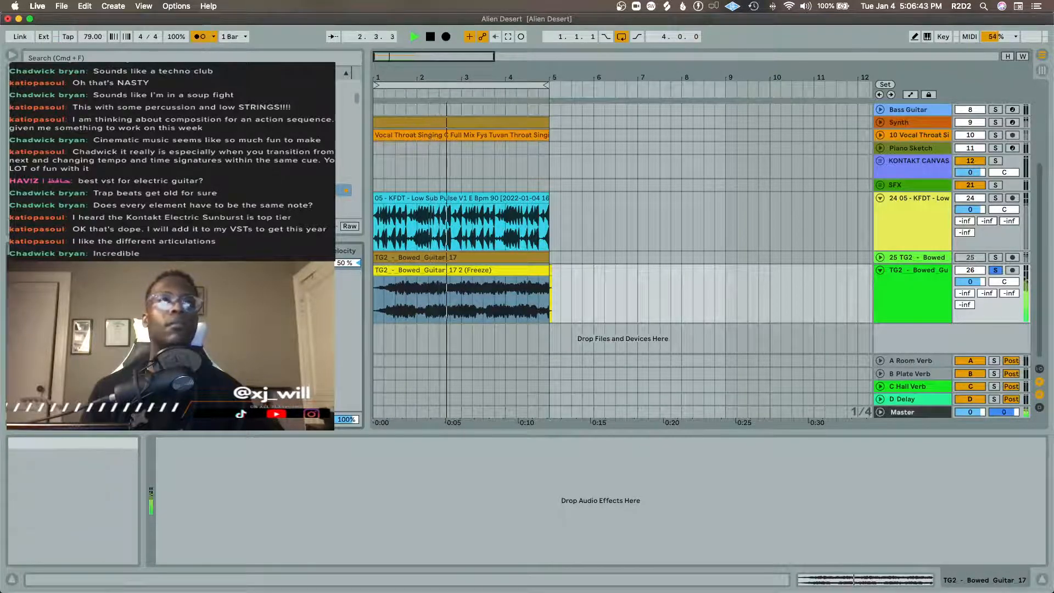
pyautogui.doubleClick(419, 270)
pyautogui.press('space')
pyautogui.hotkey('shift', 'Tab')
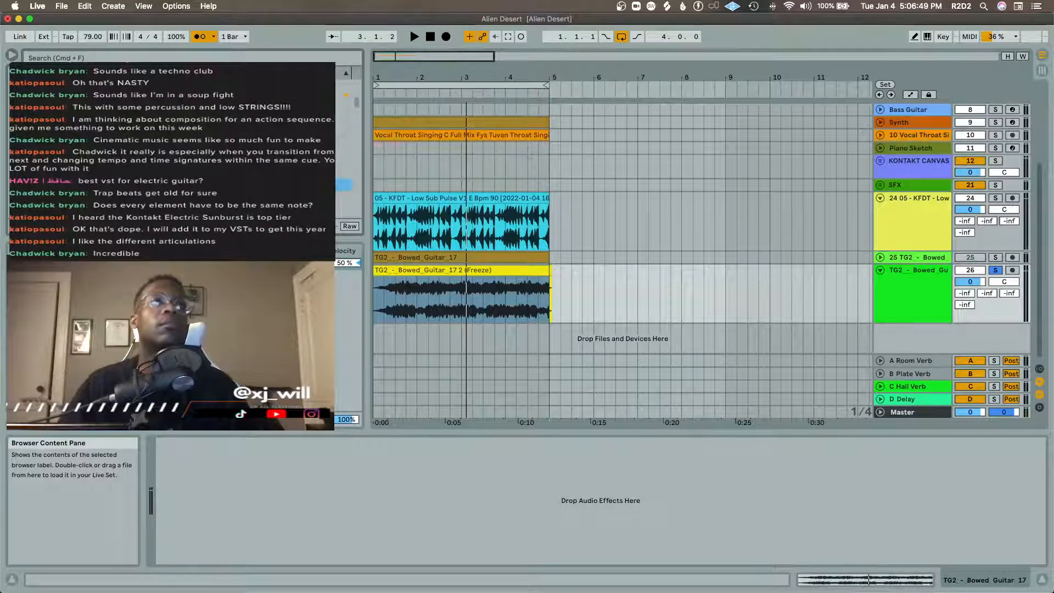
# Step: Try a different groove on the bowed guitar clip and listen to it while viewing its waveform
pyautogui.click(463, 284)
pyautogui.press('space')
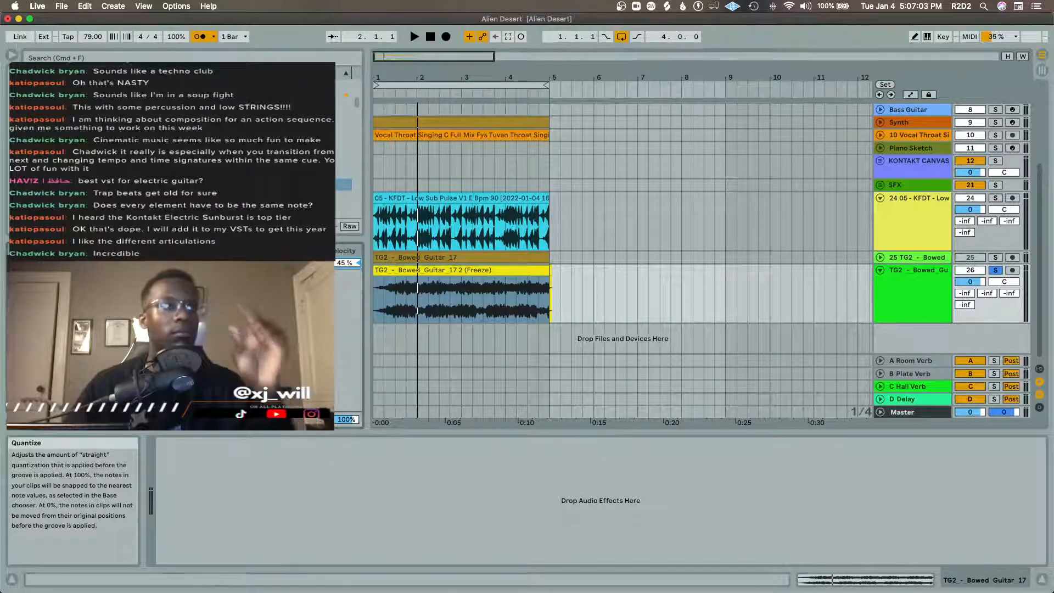
pyautogui.press('space')
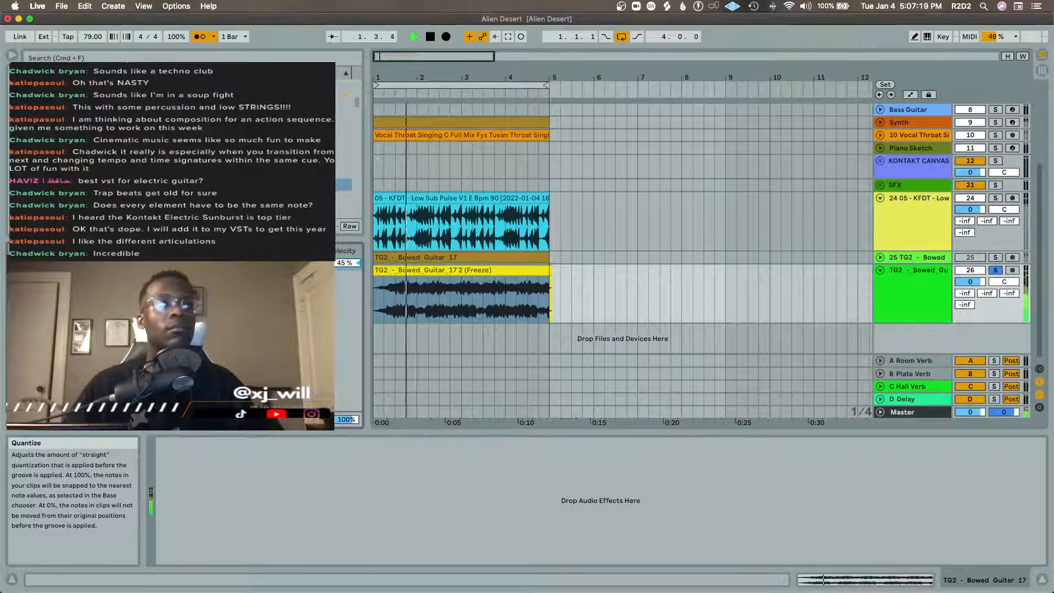
pyautogui.hotkey('shift', 'Tab')
pyautogui.press('space')
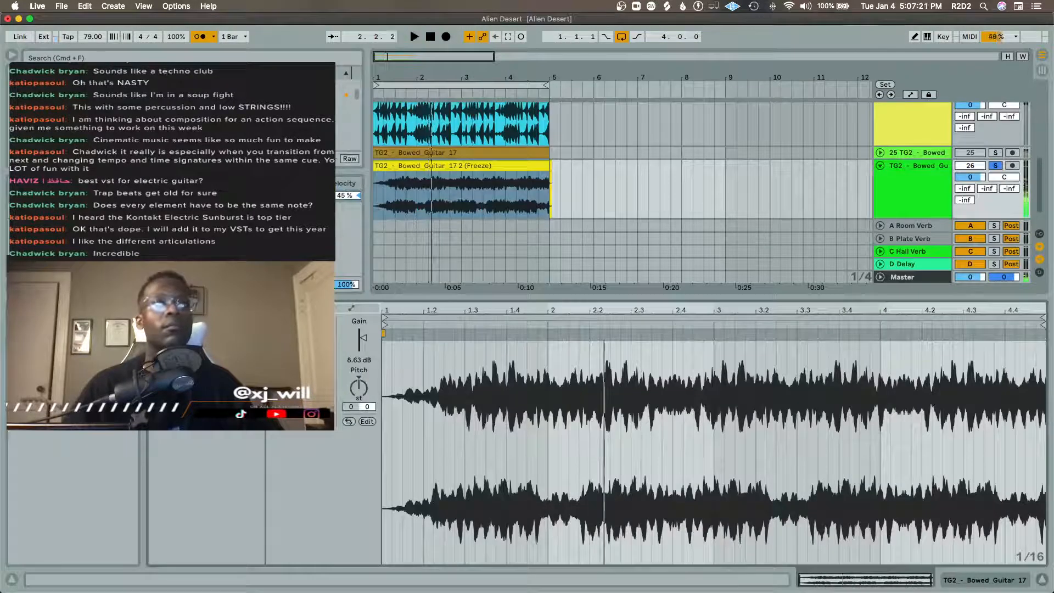
# Step: Play the loop and solo the Low Sub Pulse track 24 together with the bowed guitar
pyautogui.press('space')
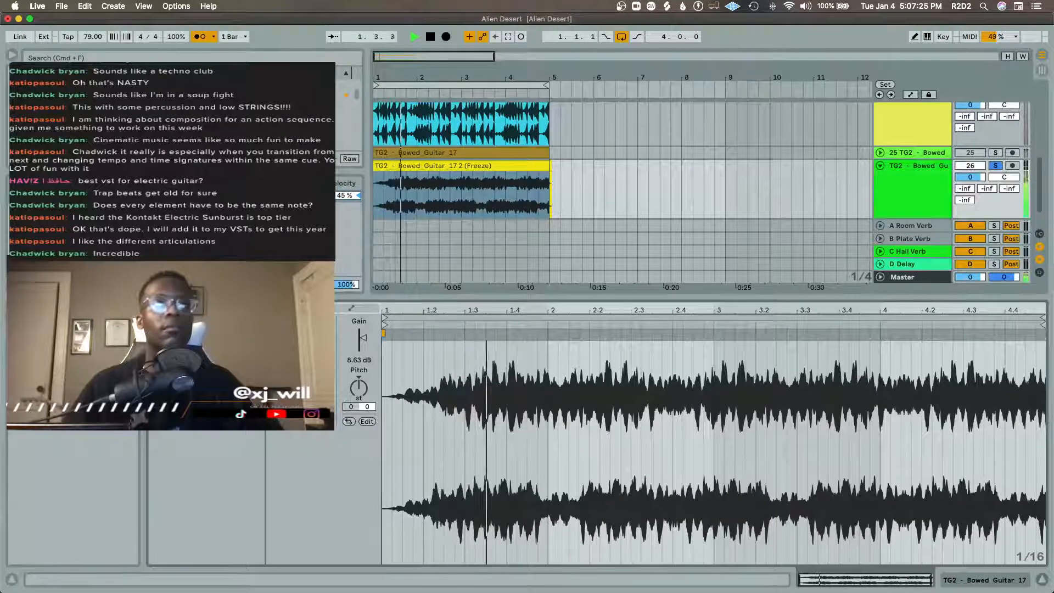
pyautogui.hotkey('shift', 'Tab')
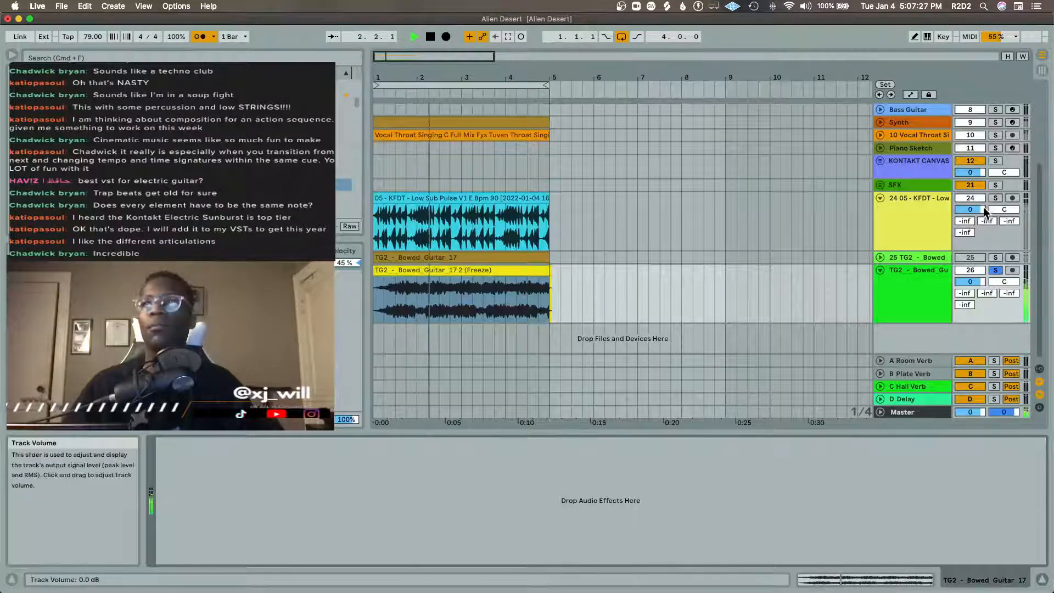
pyautogui.click(996, 198)
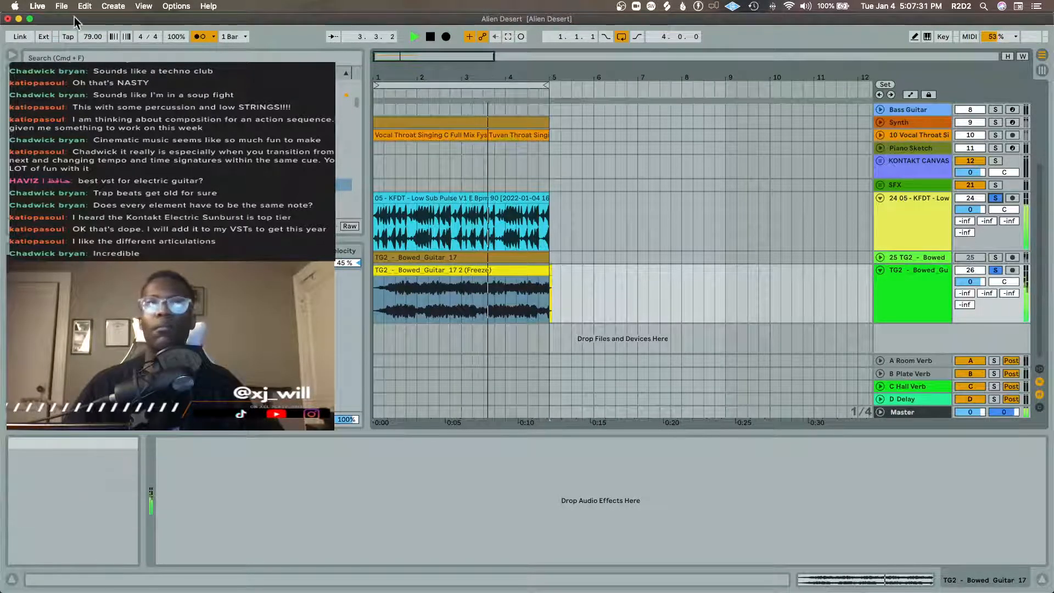
# Step: Turn off the metronome, stop playback and close the groove pool
pyautogui.click(199, 37)
pyautogui.click(658, 275)
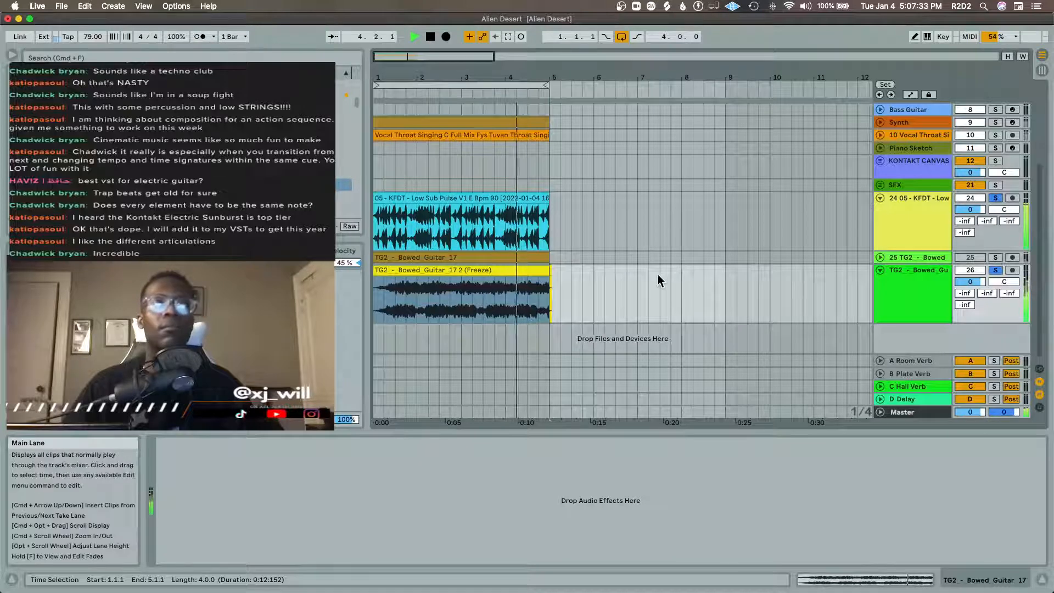
pyautogui.press('space')
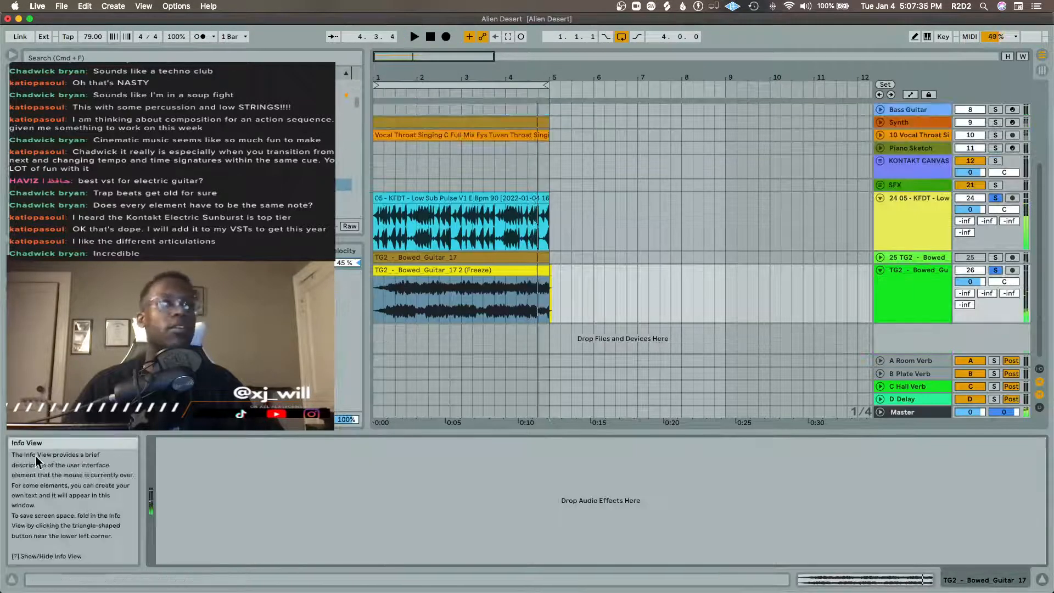
pyautogui.click(12, 423)
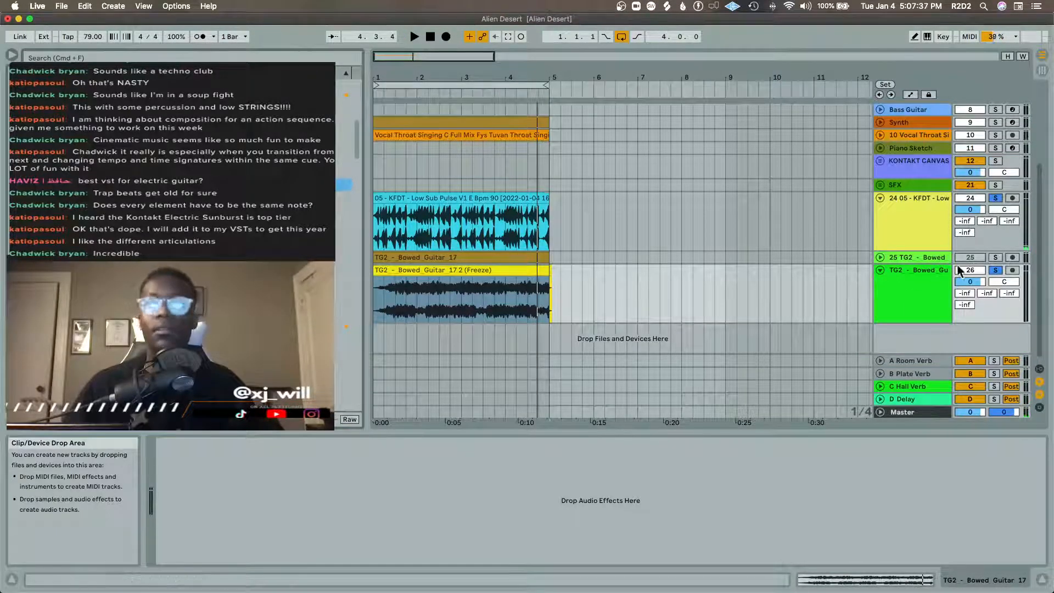
# Step: Unsolo the Low Sub Pulse track 24 and the bowed guitar track 26, and play the full loop
pyautogui.click(995, 198)
pyautogui.click(997, 268)
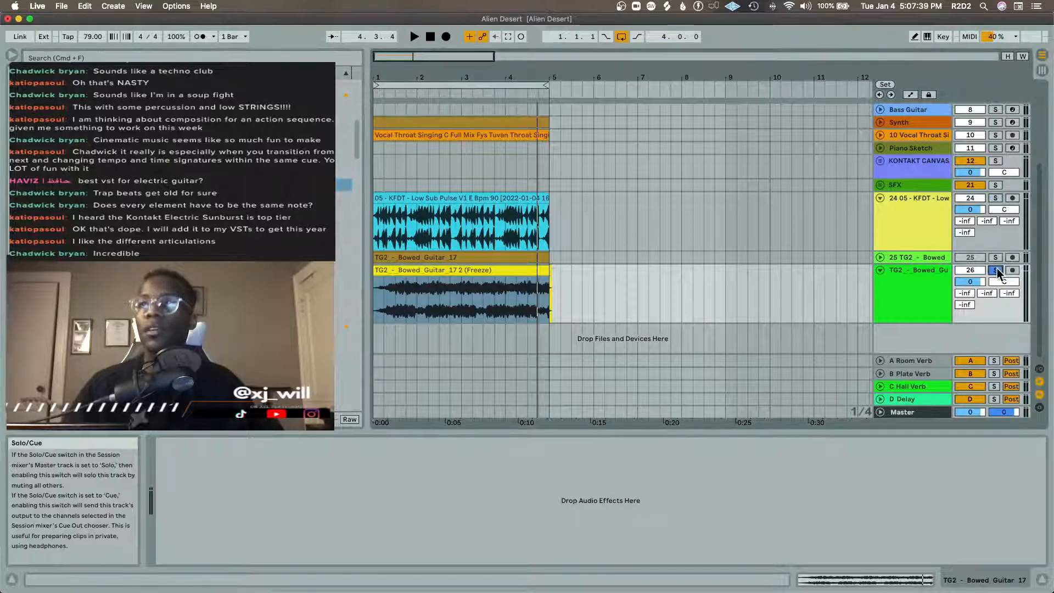
pyautogui.press('space')
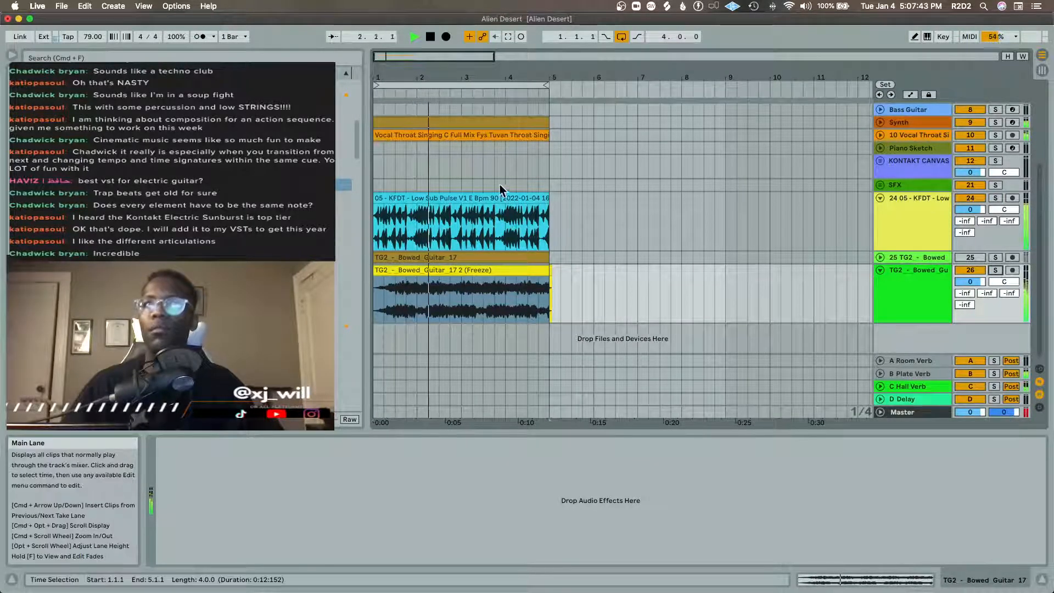
# Step: Solo the Synth track, open its MIDI clip for editing and stop playback
pyautogui.scroll(3, 490, 188)
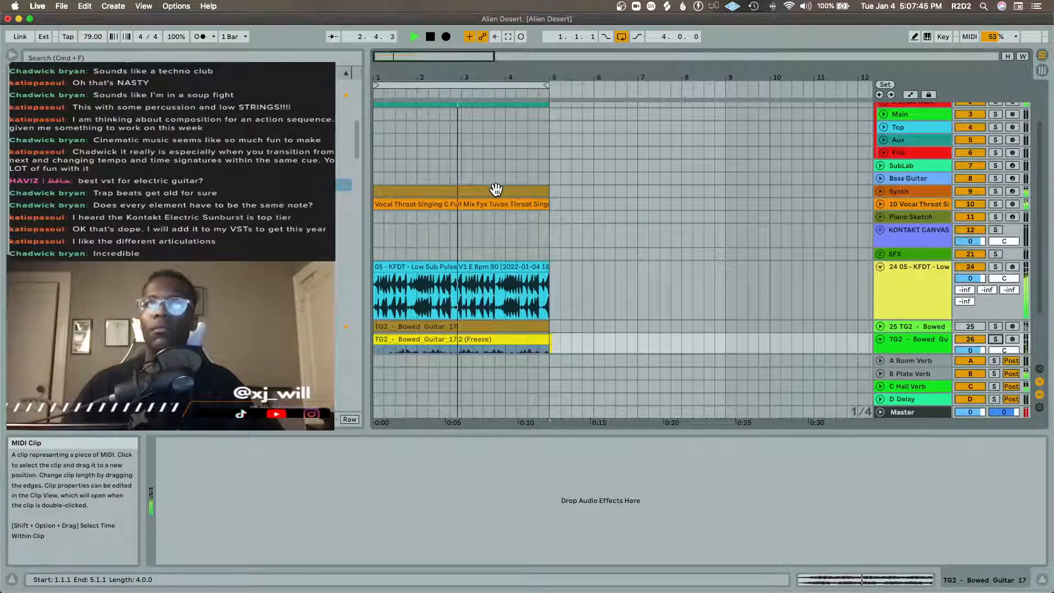
pyautogui.click(995, 192)
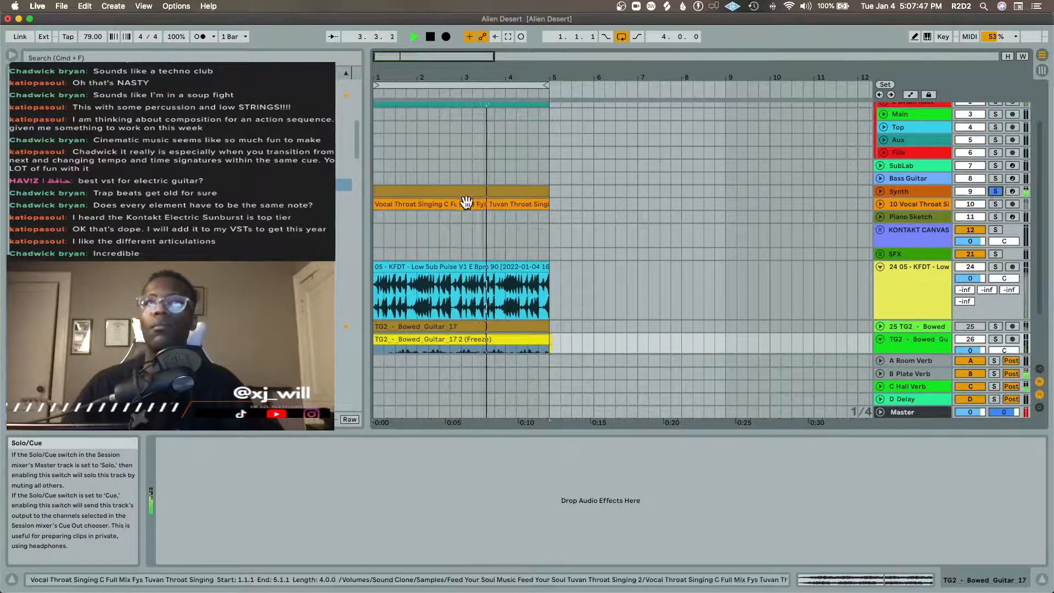
pyautogui.doubleClick(470, 192)
pyautogui.press('space')
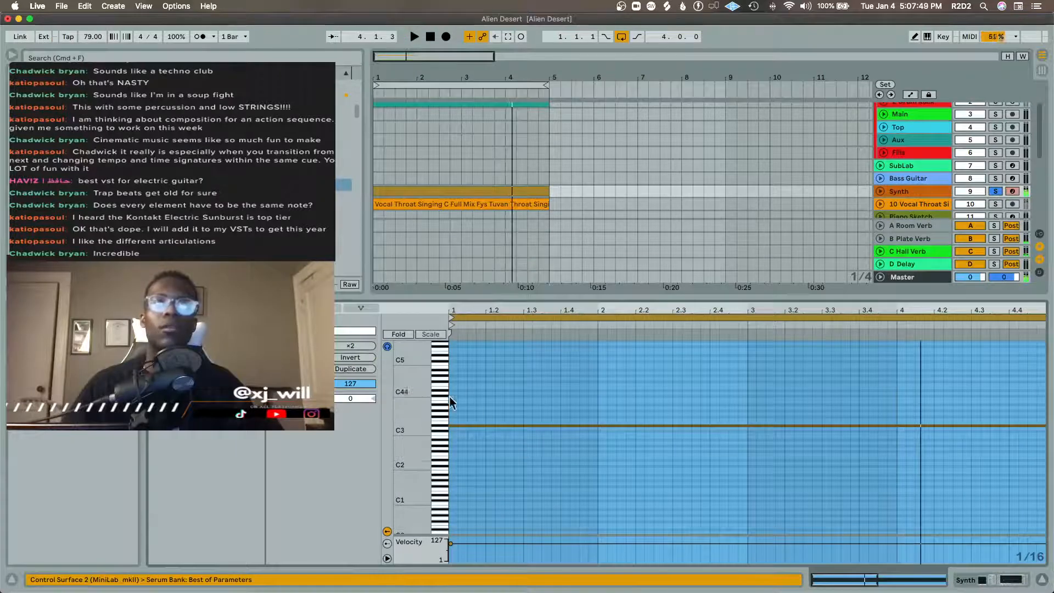
# Step: Stack two copies of the long held synth note above the original, the highest one at F#4
pyautogui.moveTo(424, 402); pyautogui.dragTo(461, 404)
pyautogui.click(502, 442)
pyautogui.moveTo(490, 479); pyautogui.dragTo(489, 409)
pyautogui.scroll(2, 489, 424)
pyautogui.moveTo(489, 448); pyautogui.dragTo(484, 368)
# Step: Play the soloed synth chord and raise its EQ Eight band 1 low-cut frequency to 391 Hz
pyautogui.press('space')
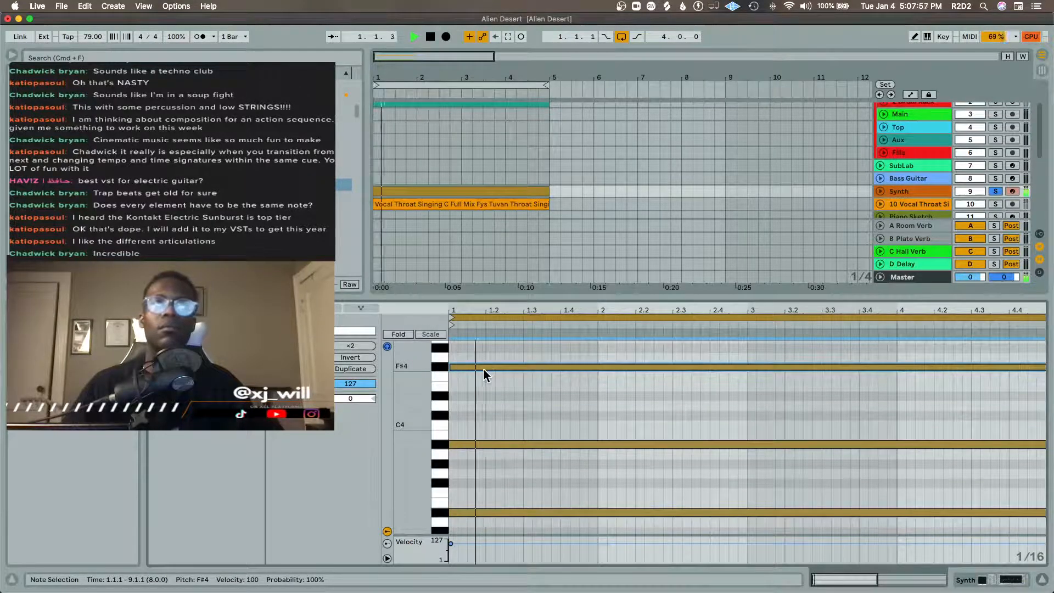
pyautogui.hotkey('shift', 'Tab')
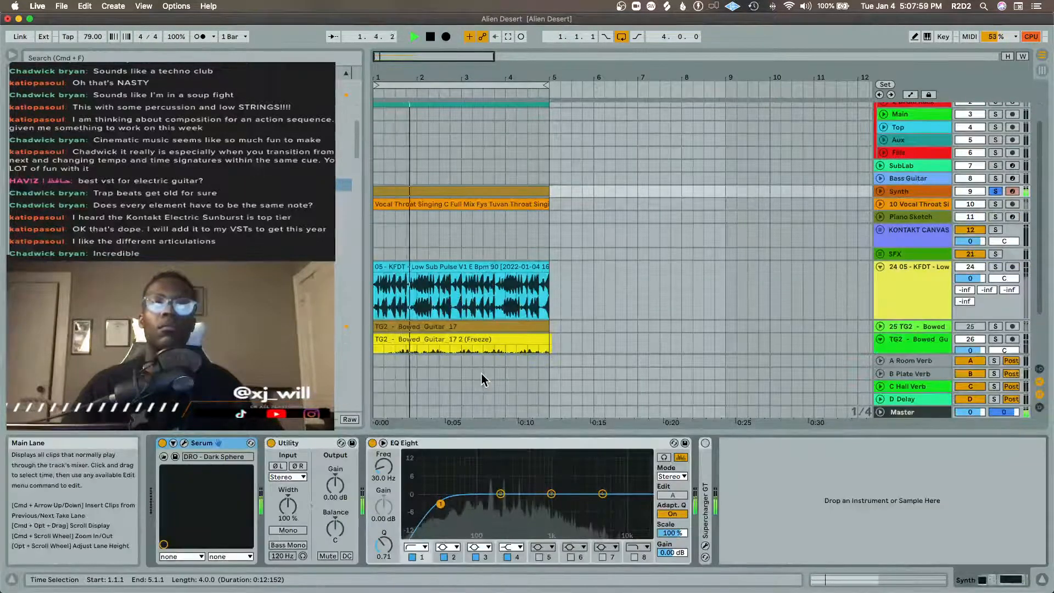
pyautogui.moveTo(441, 504); pyautogui.dragTo(522, 503)
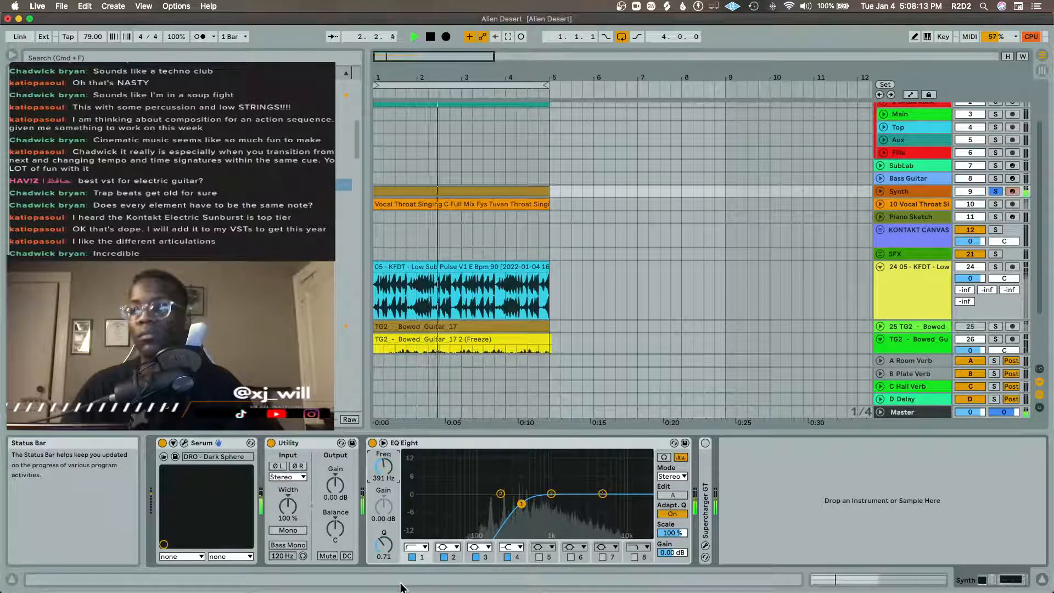
pyautogui.press('space')
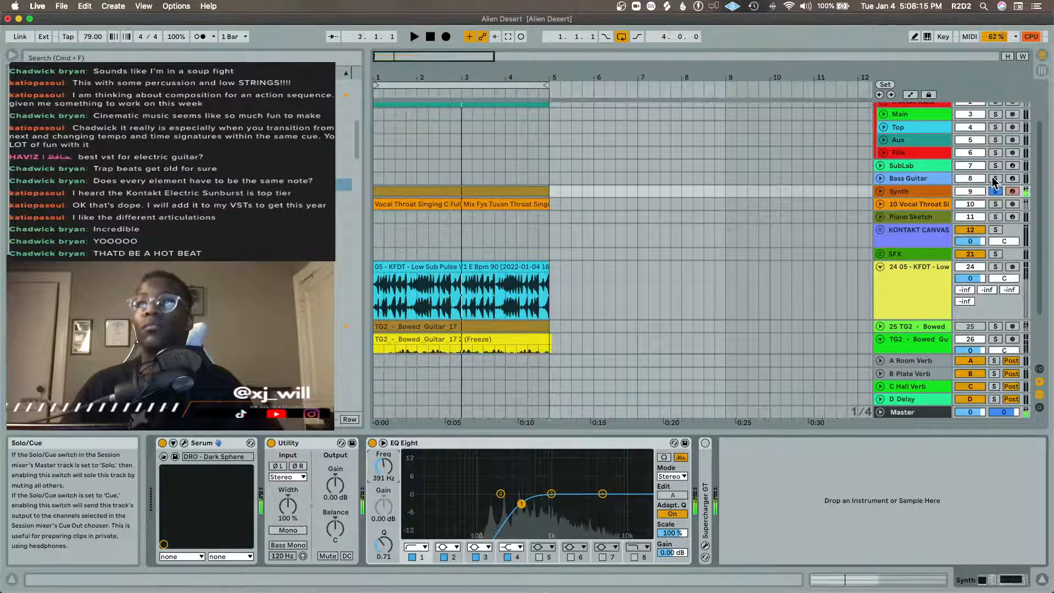
# Step: Unsolo the Synth track and listen to the thickened chord within the full loop
pyautogui.click(996, 190)
pyautogui.press('space')
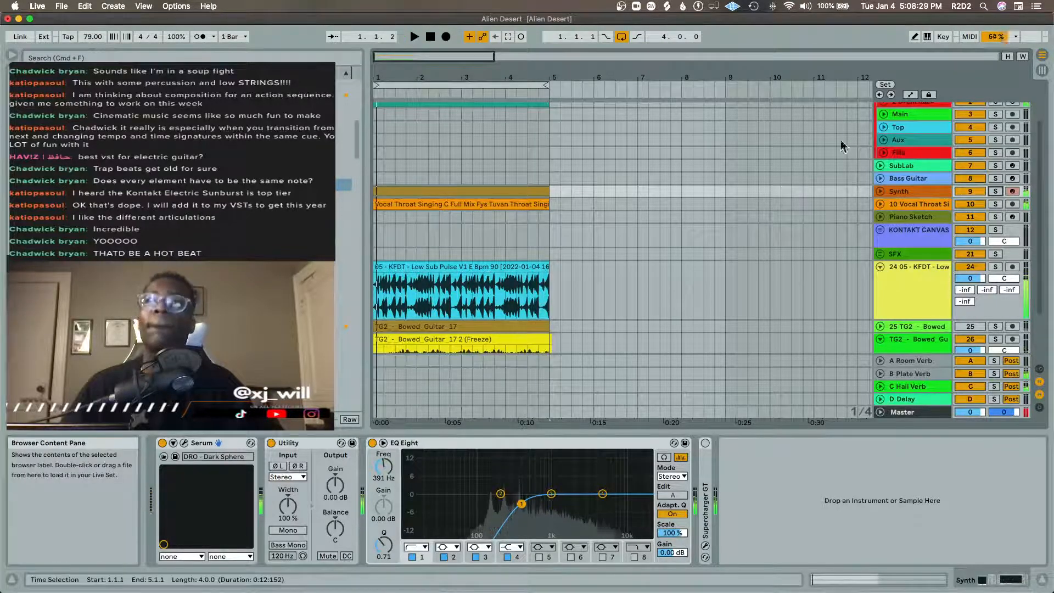
pyautogui.press('space')
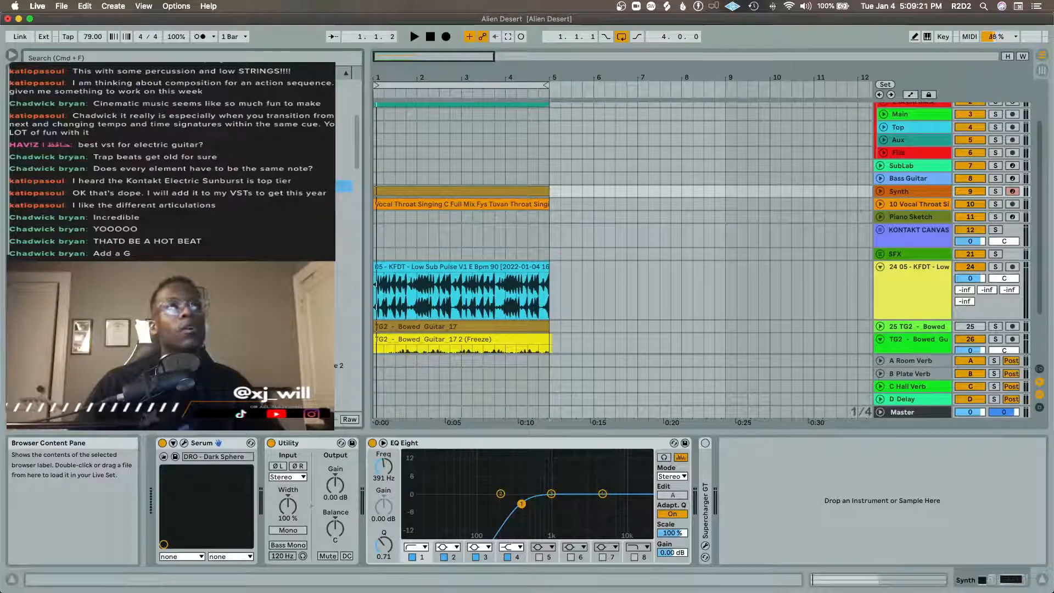
# Step: Fold tracks 24 and 26 and audition samples from the browser, playing the loop for comparison
pyautogui.click(879, 267)
pyautogui.click(881, 292)
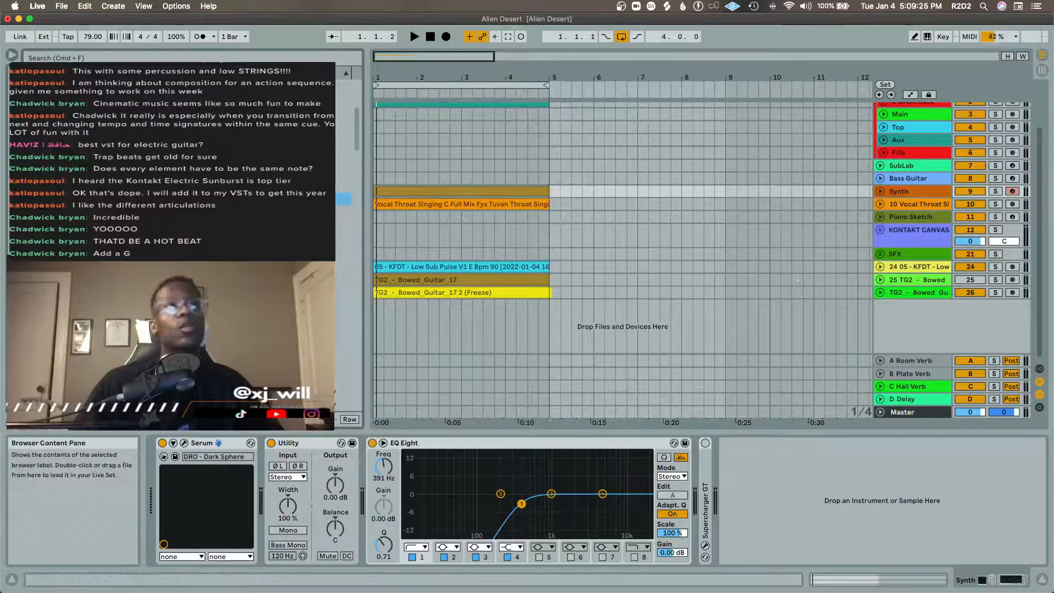
pyautogui.click(344, 225)
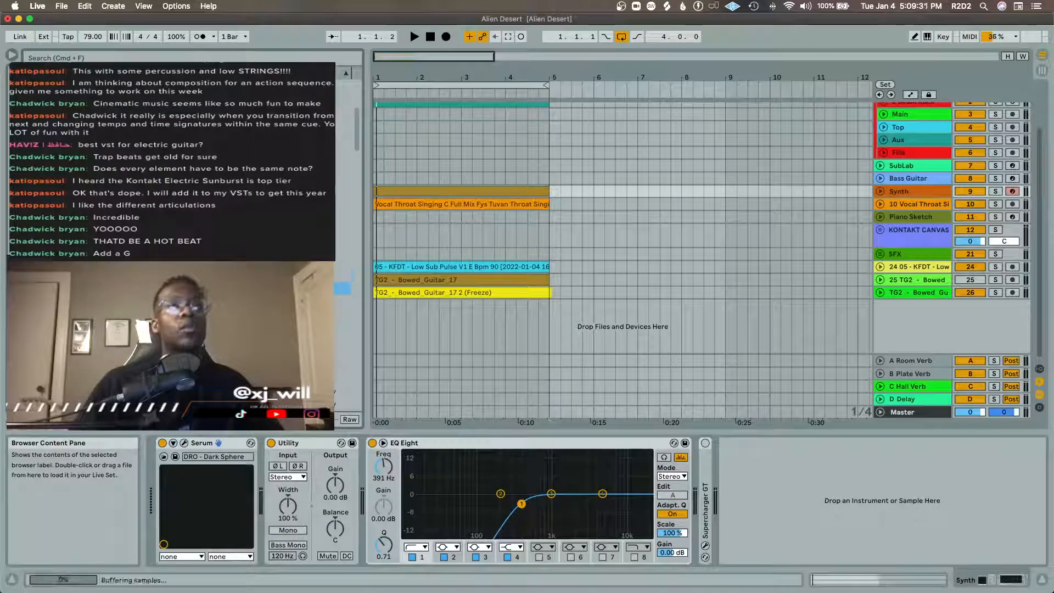
pyautogui.press('space')
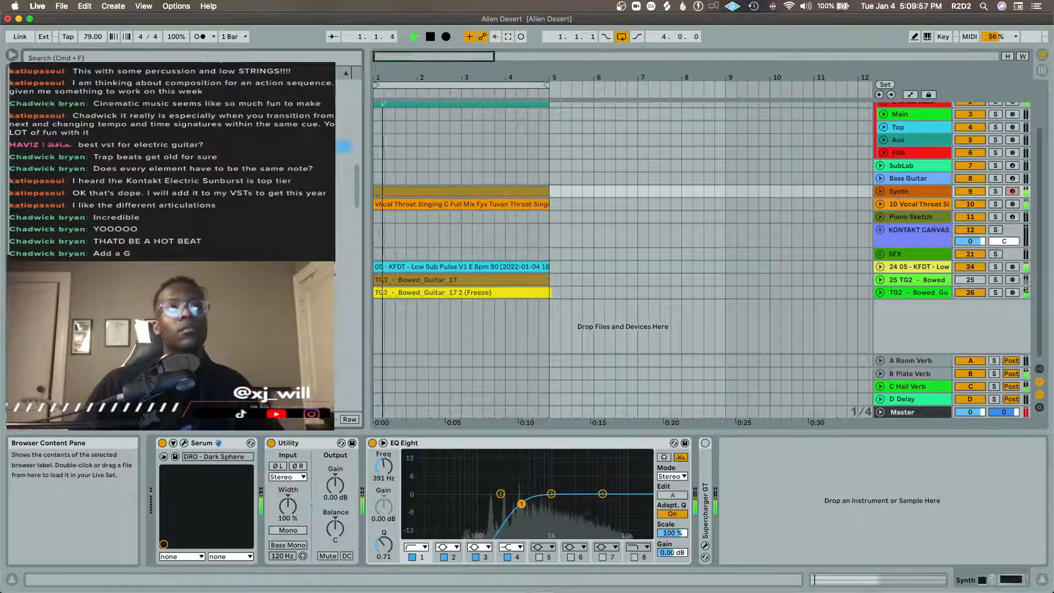
pyautogui.press('space')
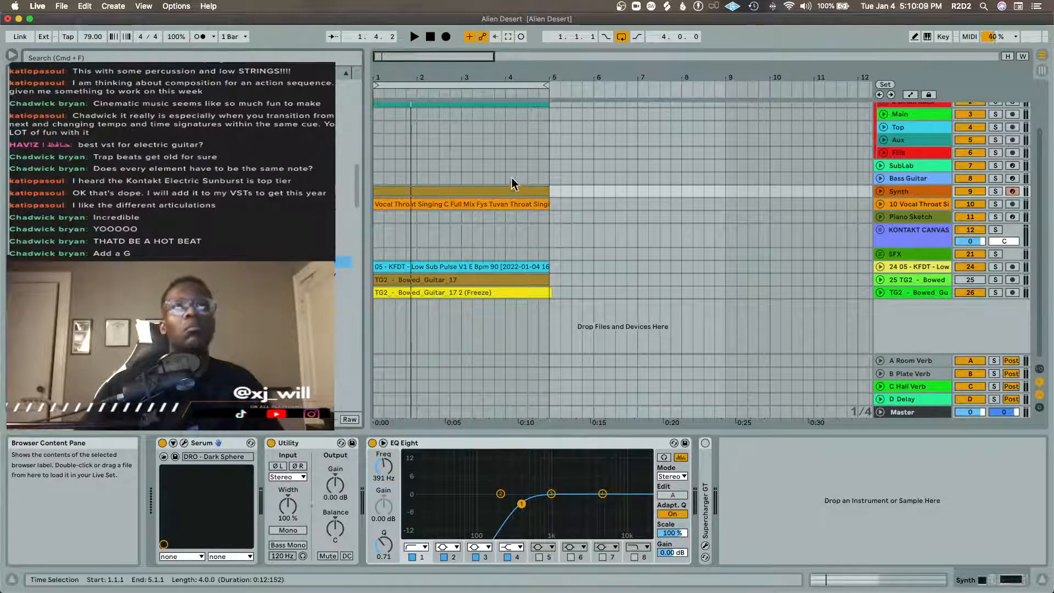
# Step: Select the SubLab lane, play the loop and keep auditioning browser samples for a fitting percussion part
pyautogui.click(524, 166)
pyautogui.press('space')
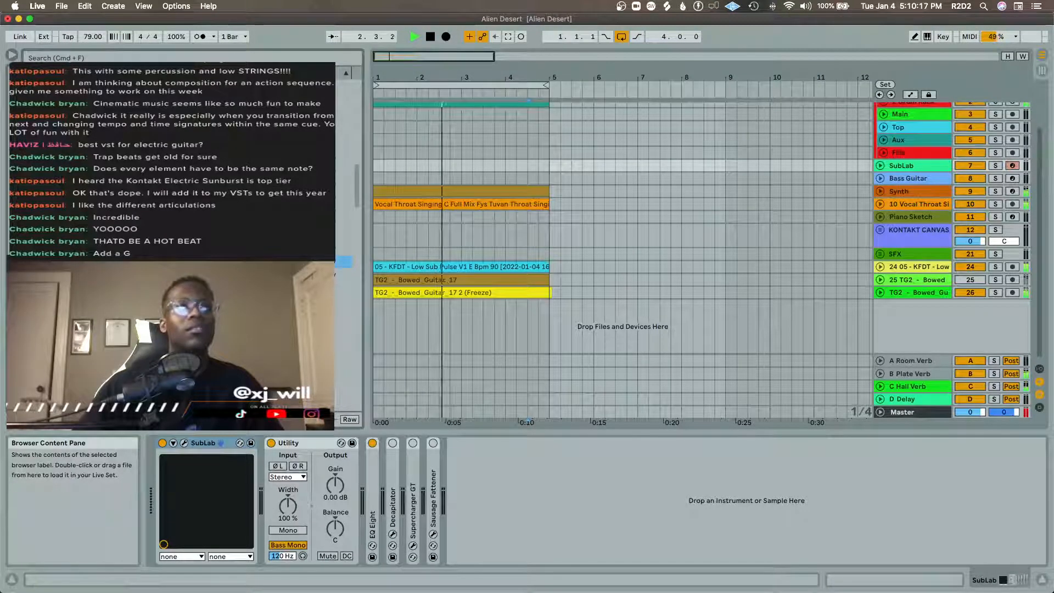
pyautogui.press('space')
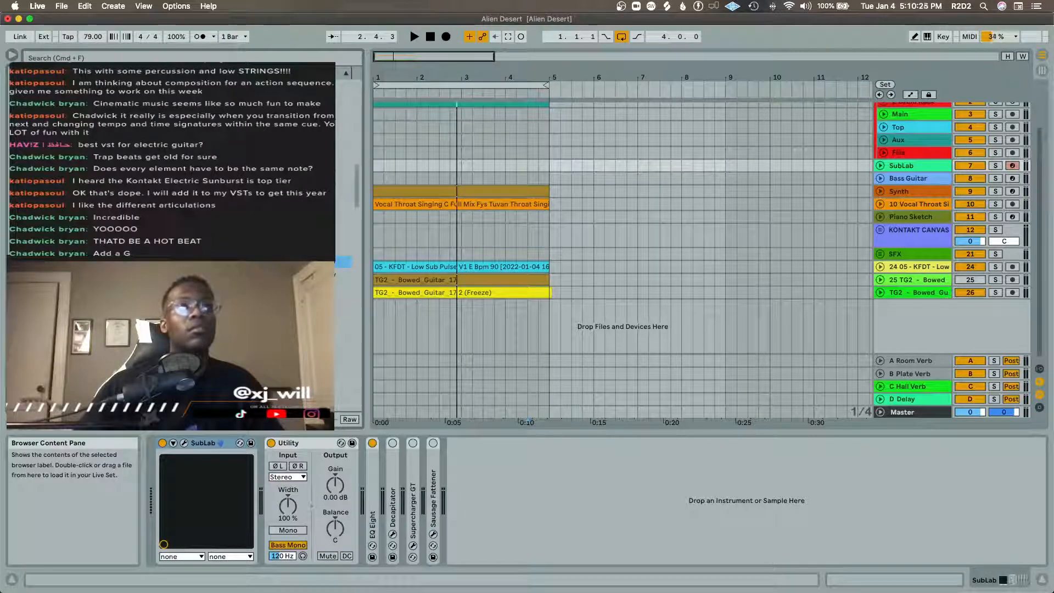
pyautogui.press('Left')
pyautogui.click(247, 278)
pyautogui.press('Up')
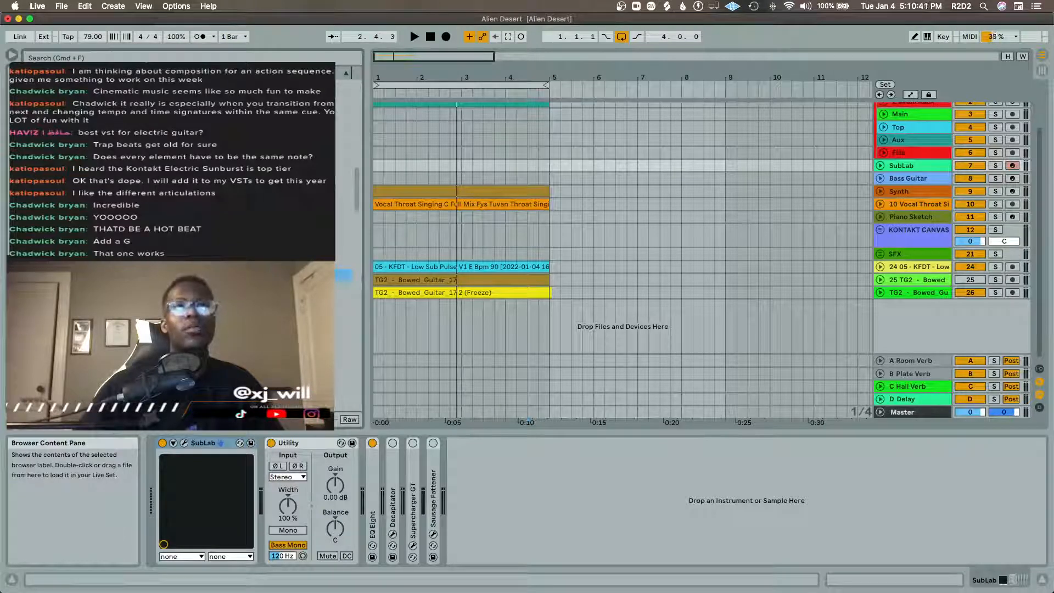
pyautogui.press('space')
pyautogui.press('space')
# Step: Unfold the Main drum track and place the "Cymatics - Diamonds Top Loop 39 - 160 BPM" sample on it at bar 1
pyautogui.scroll(3, 915, 113)
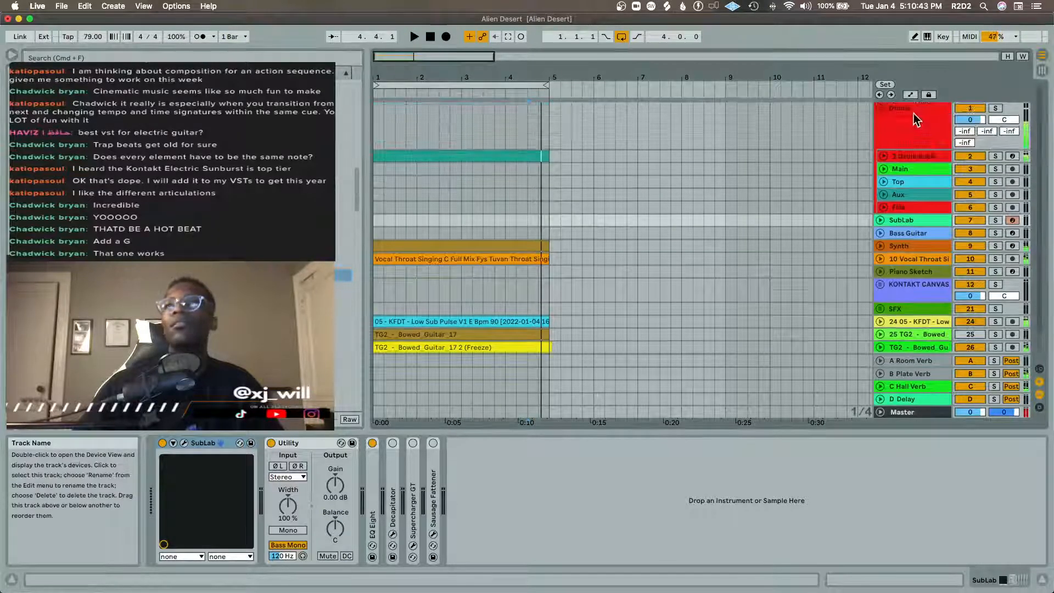
pyautogui.click(884, 170)
pyautogui.moveTo(275, 276); pyautogui.dragTo(376, 187)
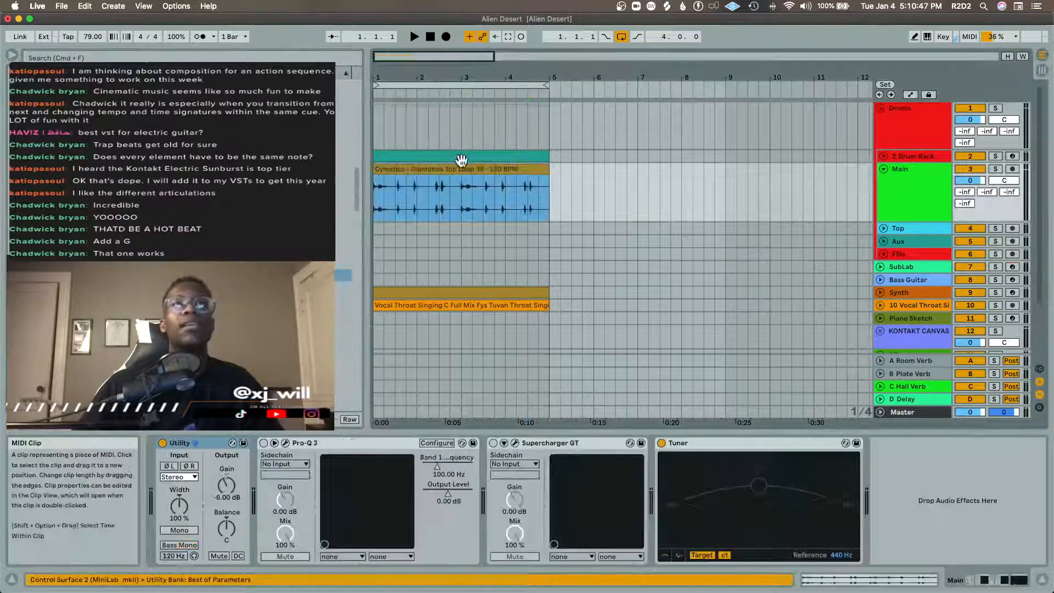
# Step: Find the "Cymatics - Diamonds Kick 1 - C" sample in the browser and load it into the Drum Rack's Kick chain
pyautogui.click(274, 275)
pyautogui.press('Left')
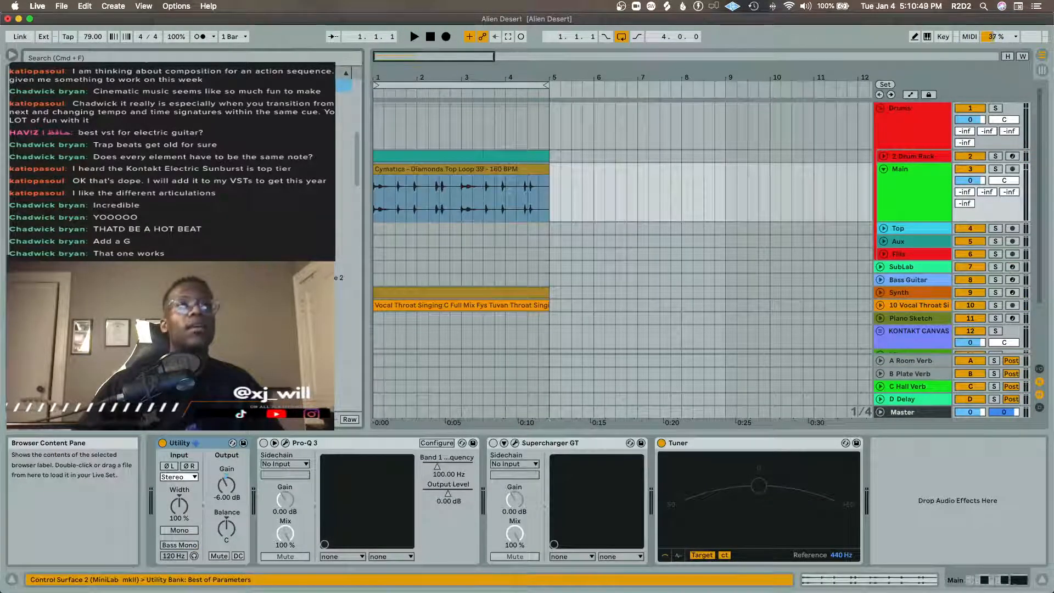
pyautogui.press('Down')
pyautogui.press('Down')
pyautogui.press('Down')
pyautogui.press('Down')
pyautogui.press('Right')
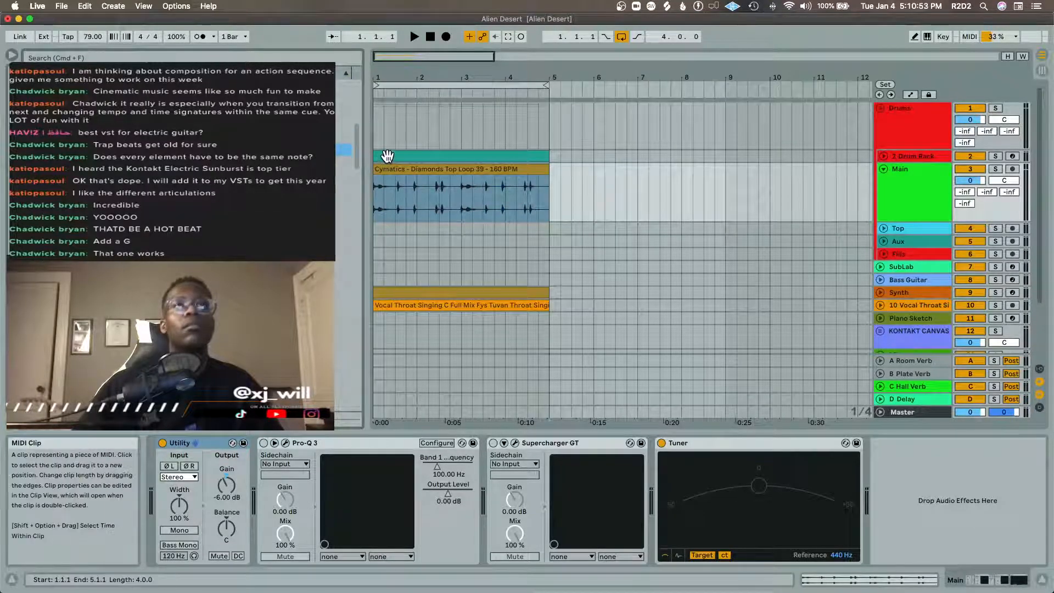
pyautogui.click(385, 157)
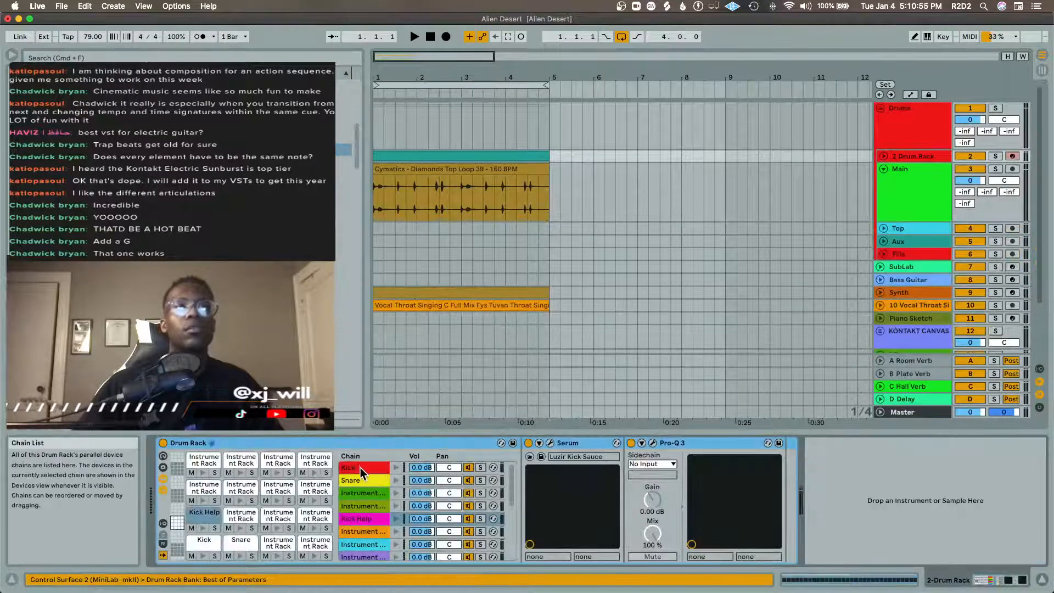
pyautogui.click(361, 467)
pyautogui.moveTo(247, 149); pyautogui.dragTo(575, 476)
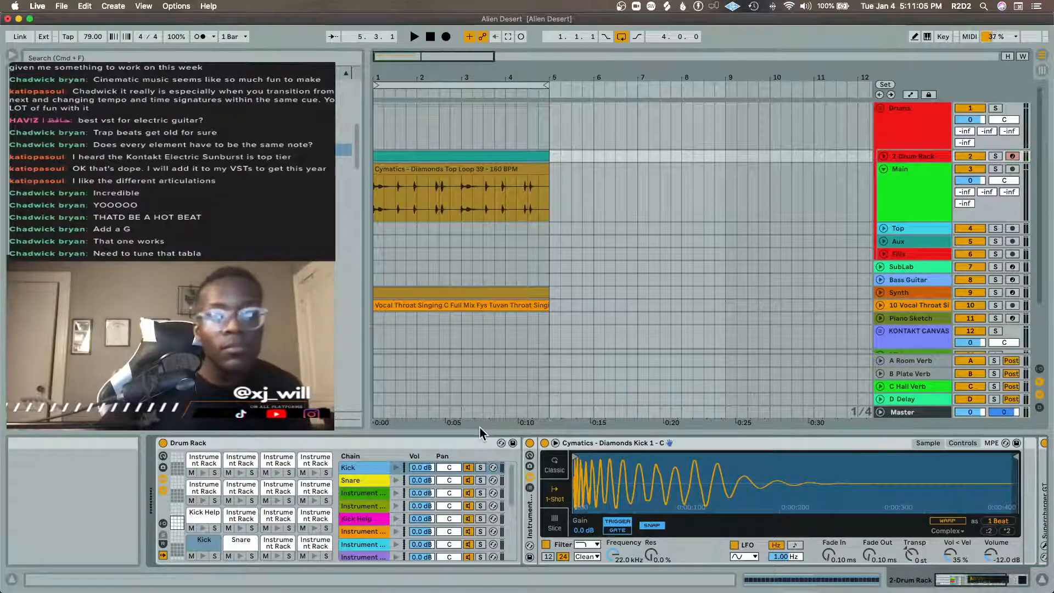
# Step: Solo the Main track and play its top loop to check the pitch on the Tuner
pyautogui.click(410, 168)
pyautogui.click(997, 170)
pyautogui.press('space')
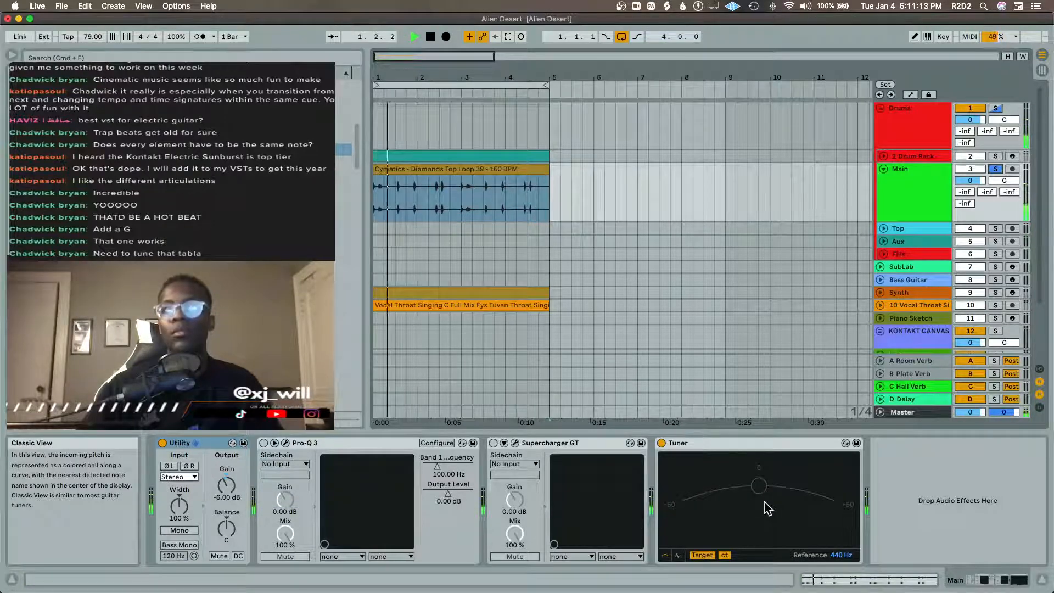
pyautogui.press('space')
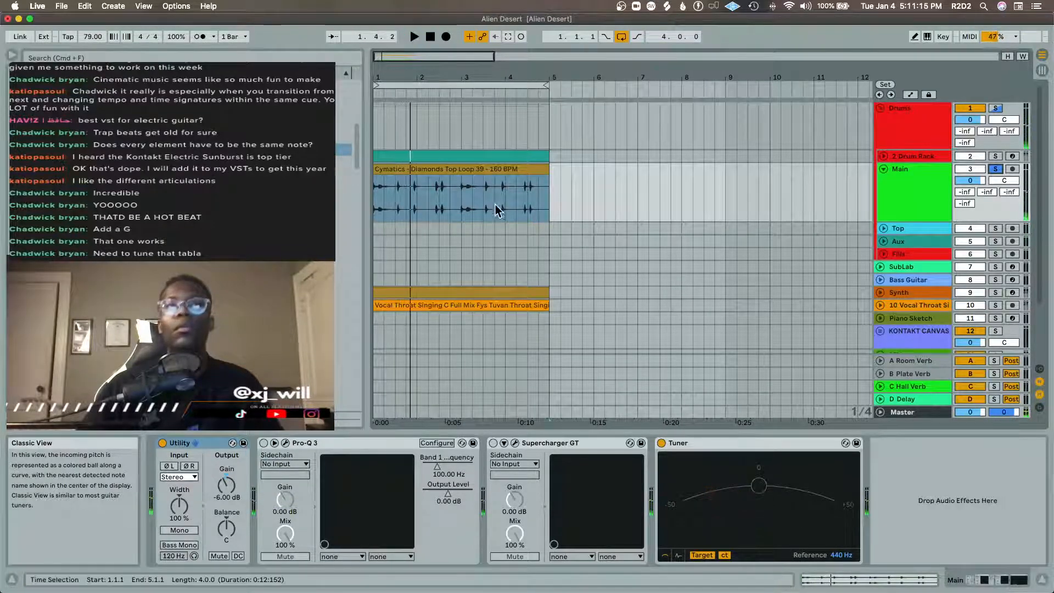
# Step: Open the top loop clip and set its pitch to +1 semitone and 41 cents
pyautogui.doubleClick(482, 169)
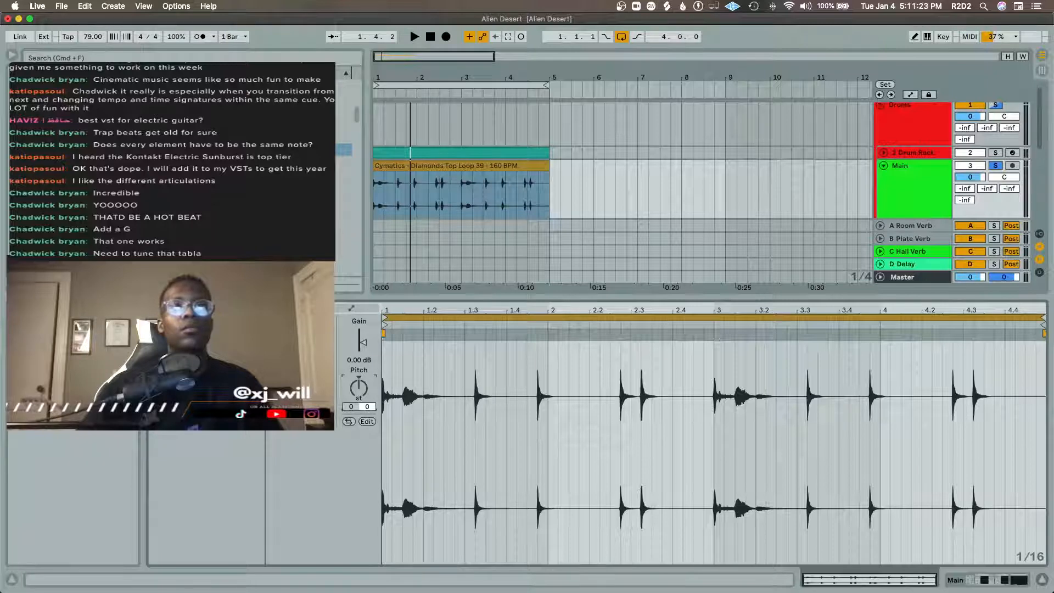
pyautogui.moveTo(358, 388); pyautogui.dragTo(359, 382)
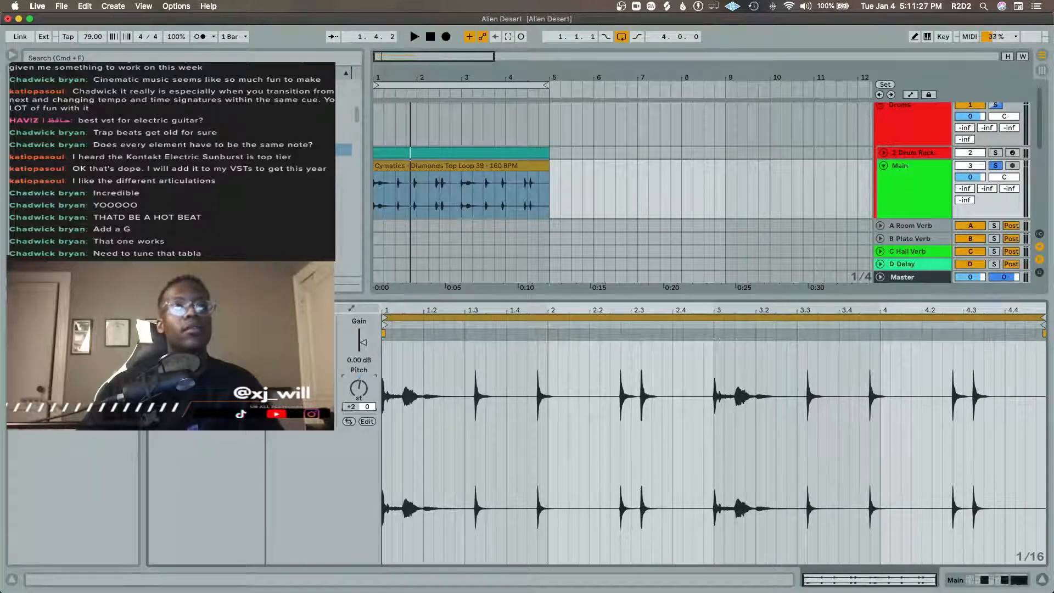
pyautogui.moveTo(358, 387); pyautogui.dragTo(359, 391)
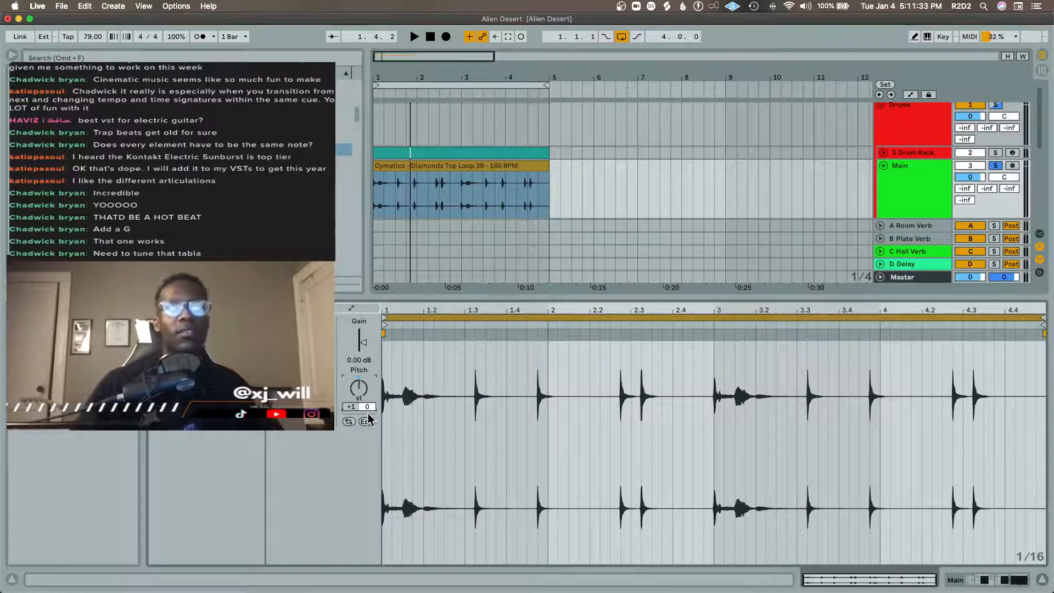
pyautogui.moveTo(366, 407); pyautogui.dragTo(366, 401)
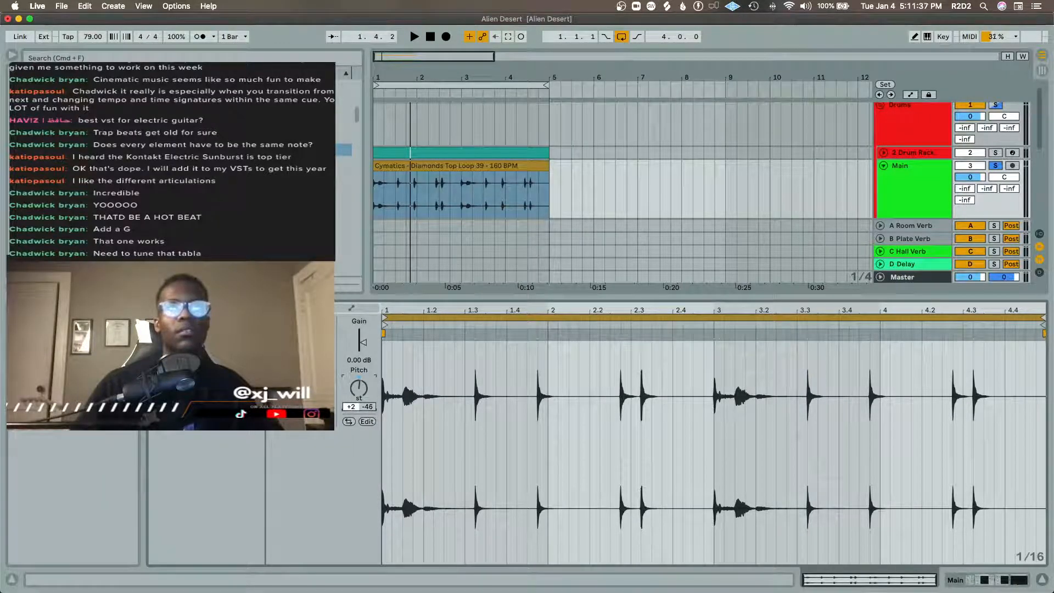
# Step: Play the retuned top loop against the Tuner and return to the clip's pitch settings
pyautogui.hotkey('shift', 'Tab')
pyautogui.press('space')
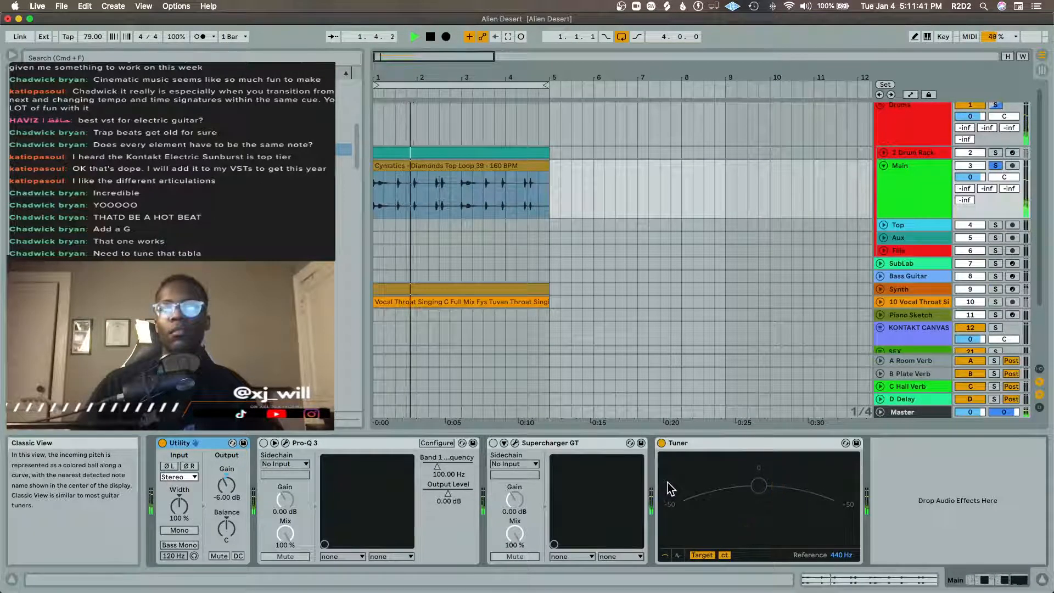
pyautogui.hotkey('shift', 'Tab')
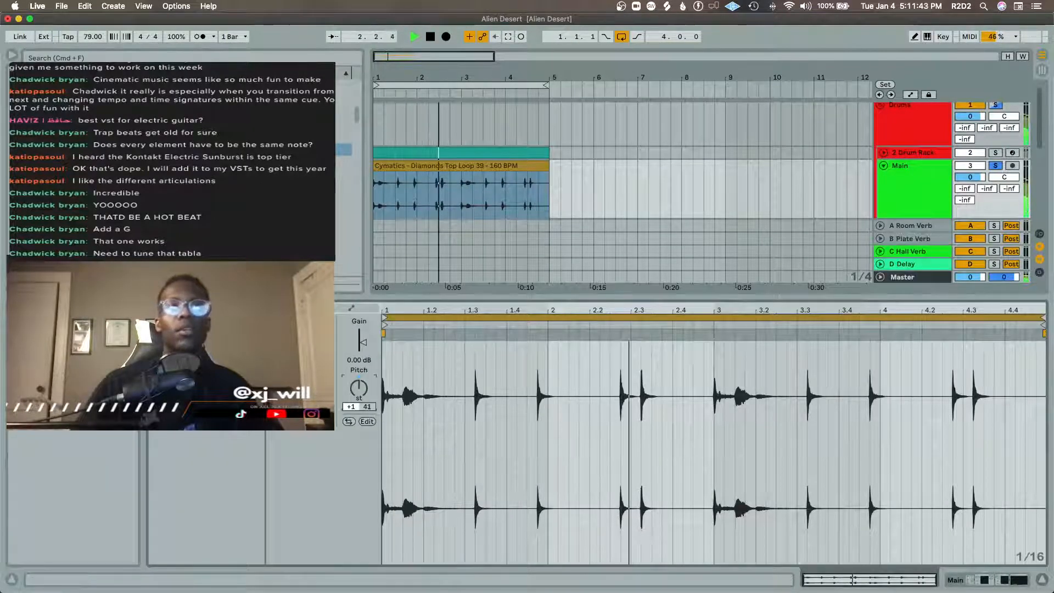
# Step: Unsolo the Main track, reset its Utility gain to 0 dB and raise its D Delay send to -7.5 dB
pyautogui.hotkey('shift', 'Tab')
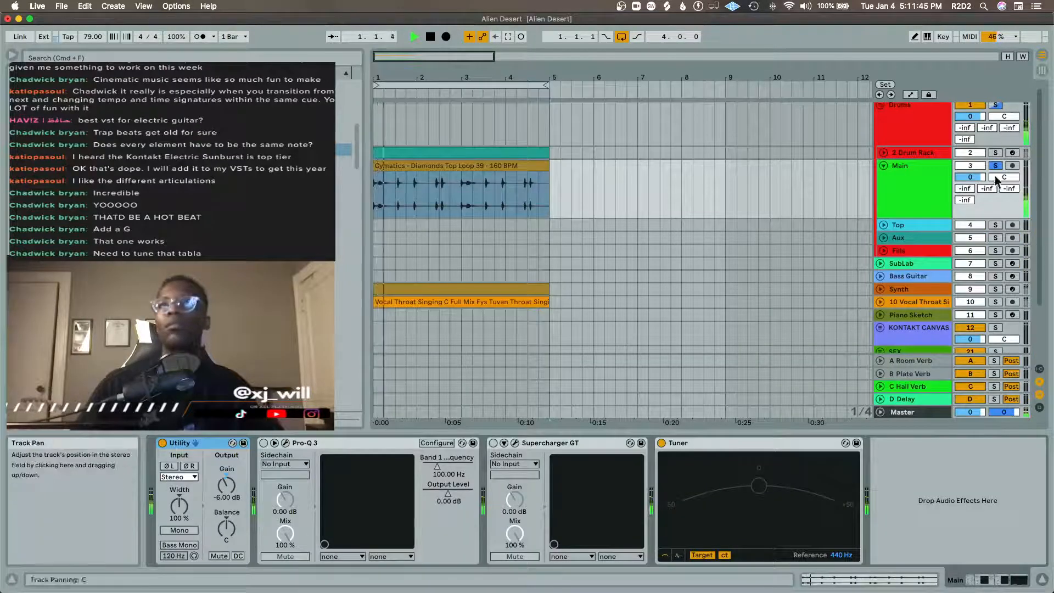
pyautogui.press('space')
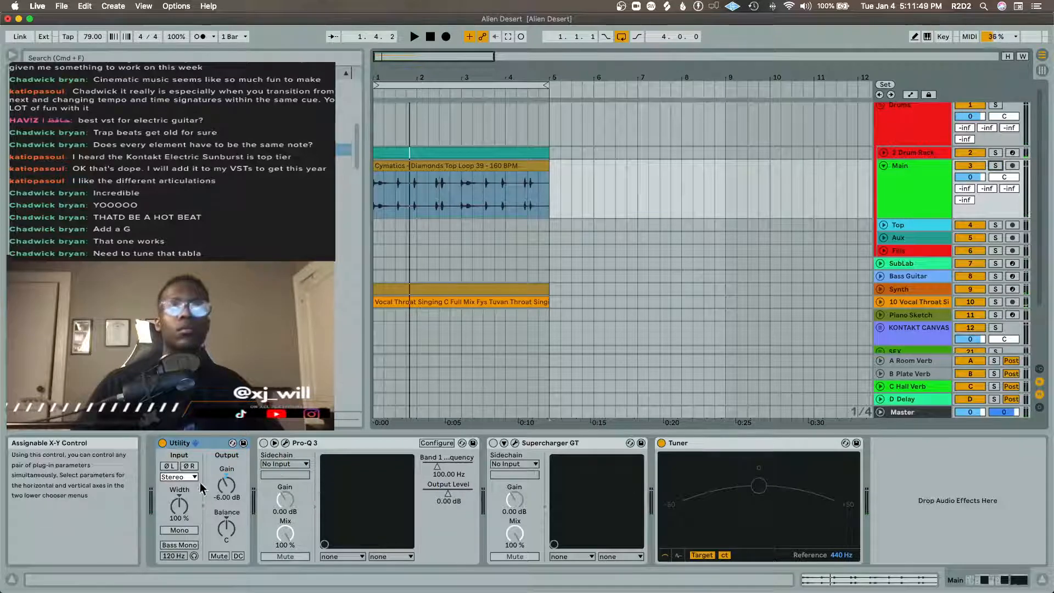
pyautogui.doubleClick(227, 486)
pyautogui.press('space')
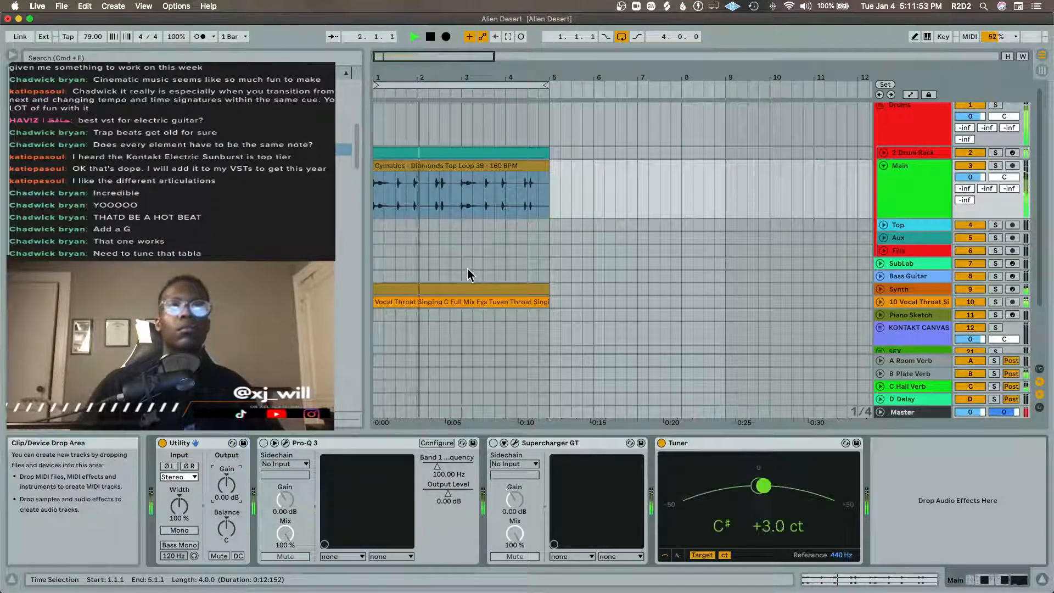
pyautogui.moveTo(966, 200); pyautogui.dragTo(965, 177)
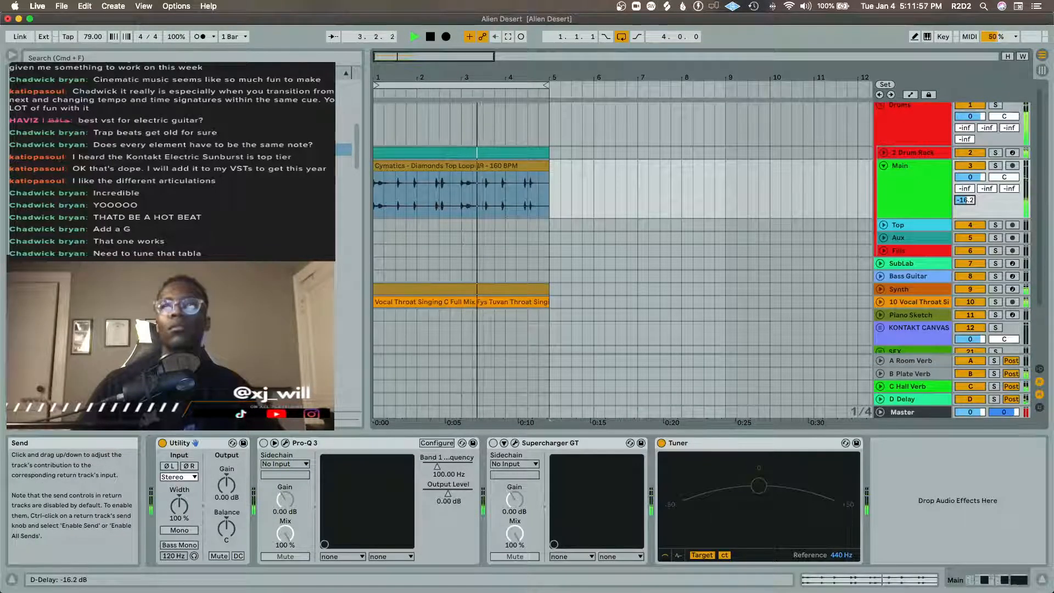
pyautogui.moveTo(965, 200); pyautogui.dragTo(966, 201)
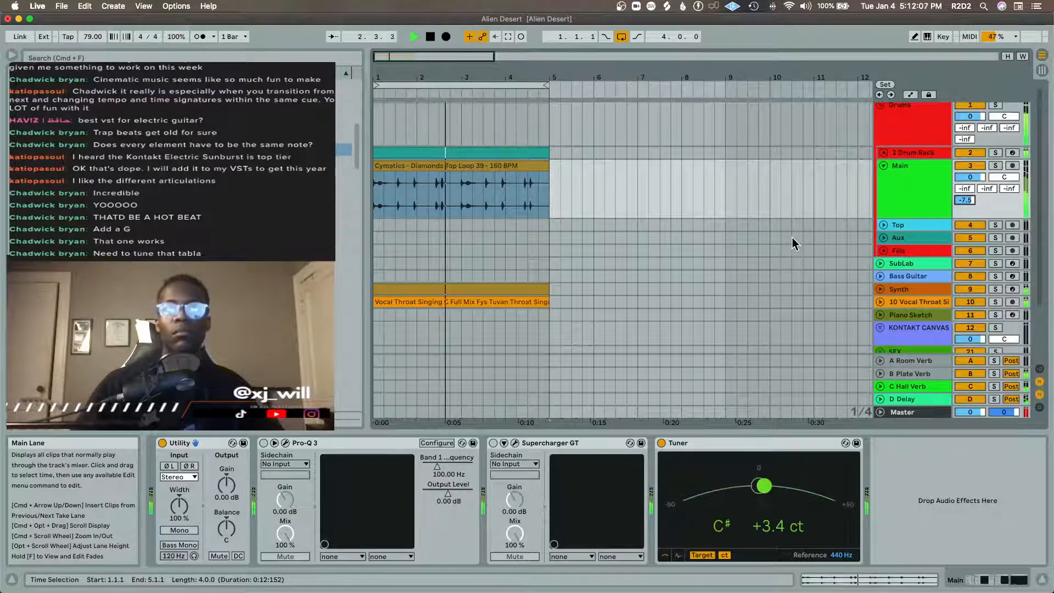
# Step: Set the top loop clip's pitch to -11 semitones and 37 cents, and play it against the Tuner
pyautogui.doubleClick(427, 166)
pyautogui.click(361, 394)
pyautogui.press('space')
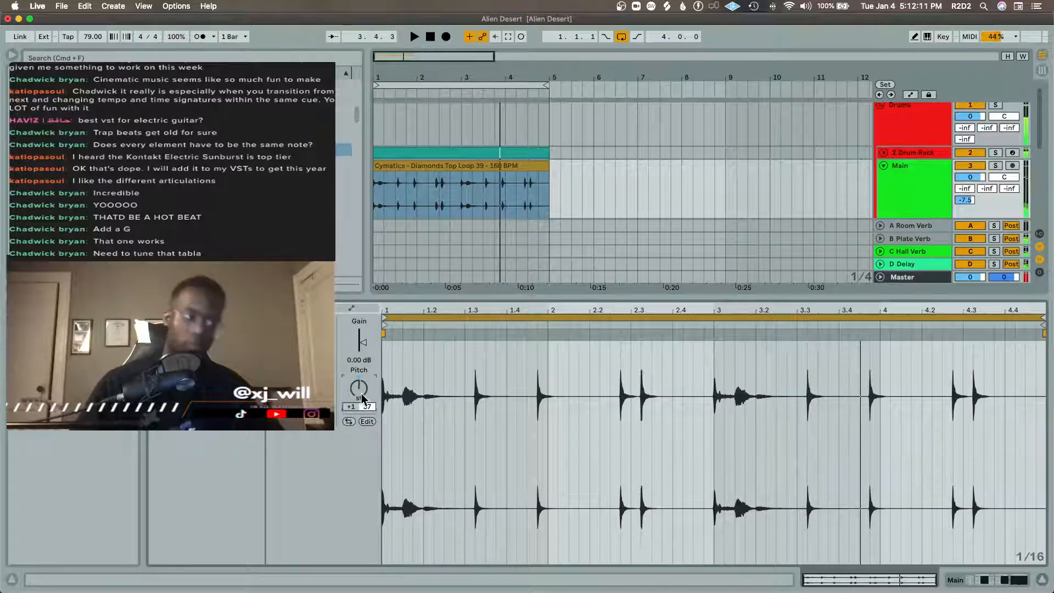
pyautogui.moveTo(361, 394); pyautogui.dragTo(362, 405)
pyautogui.press('space')
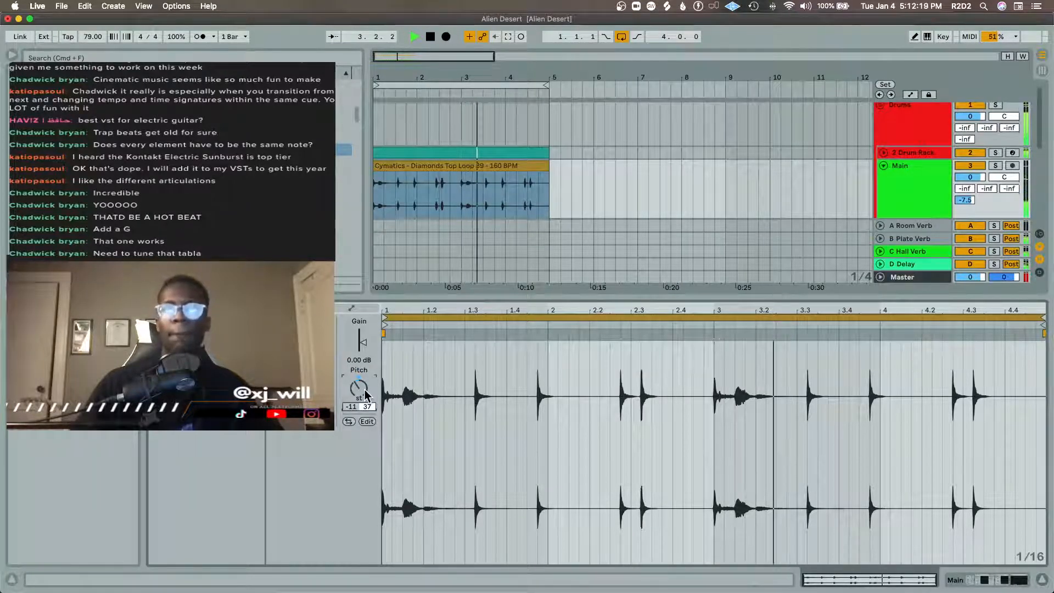
pyautogui.hotkey('shift', 'Tab')
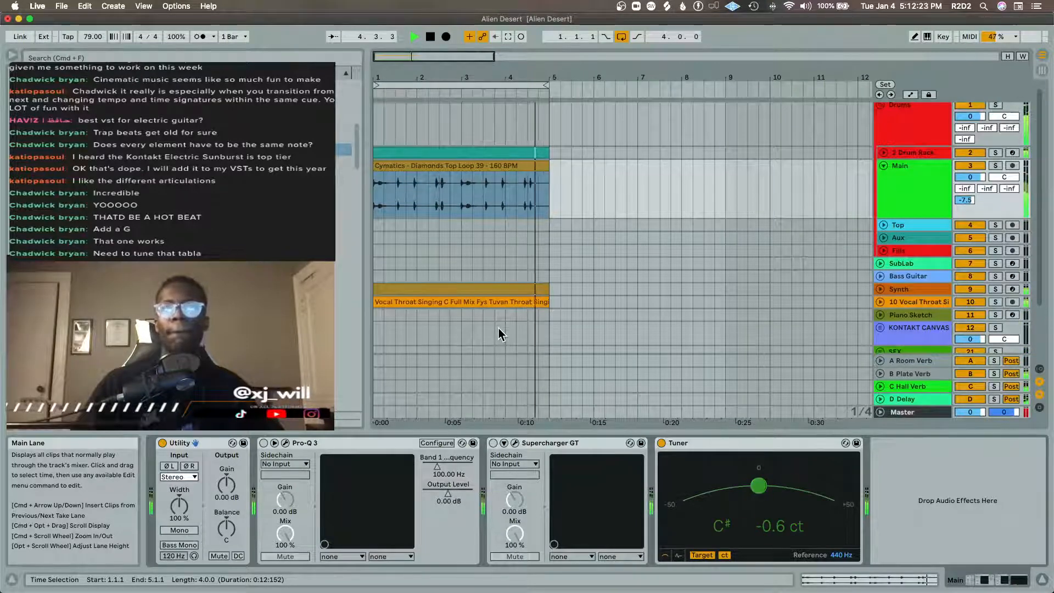
pyautogui.click(884, 166)
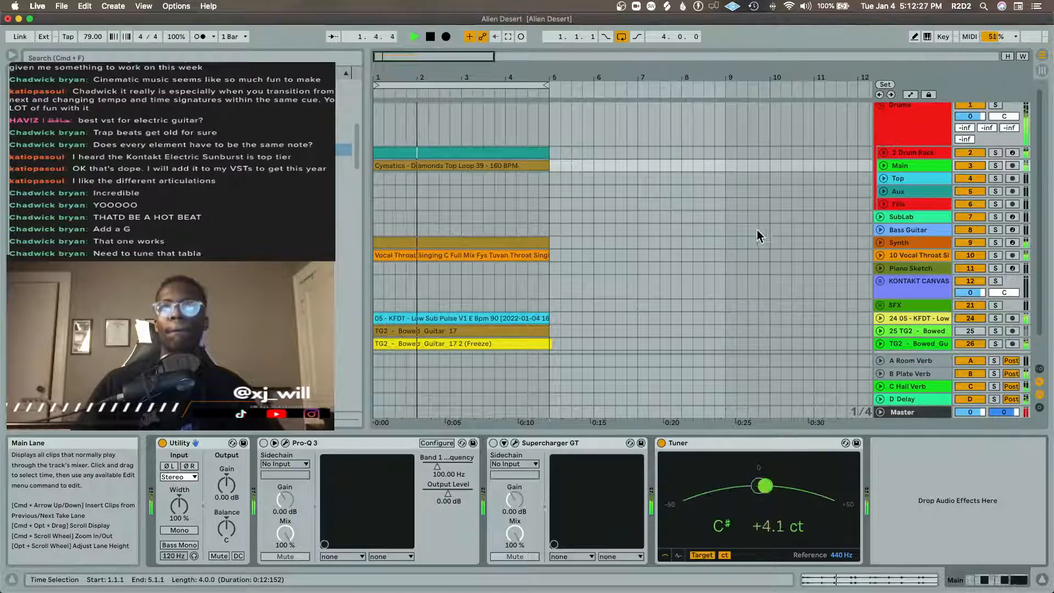
pyautogui.press('space')
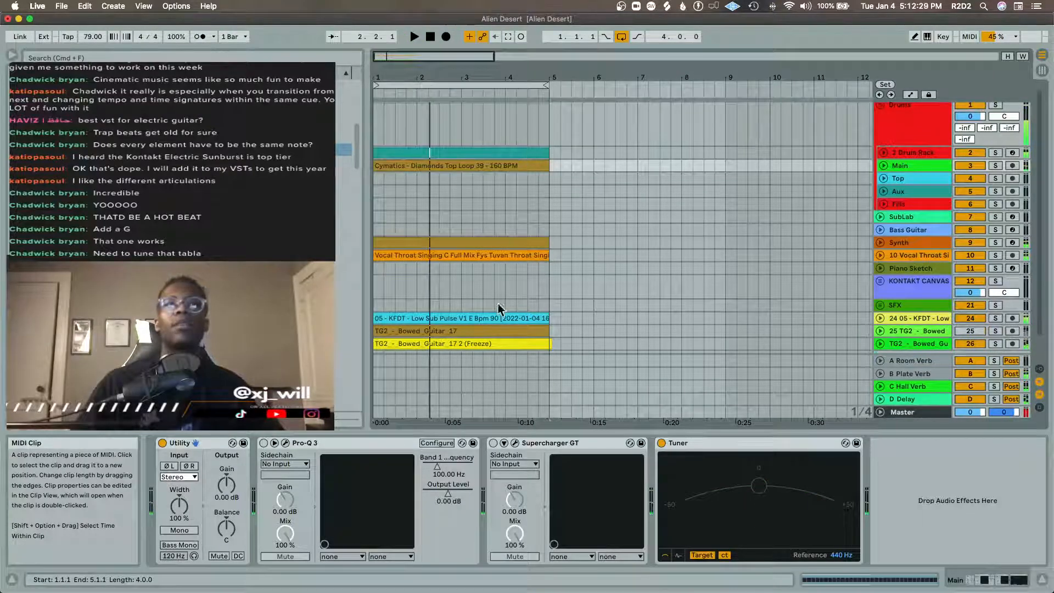
# Step: Move the selected note downward in the Drum Rack clip and play back the loop
pyautogui.doubleClick(499, 153)
pyautogui.click(458, 481)
pyautogui.moveTo(476, 481); pyautogui.dragTo(476, 530)
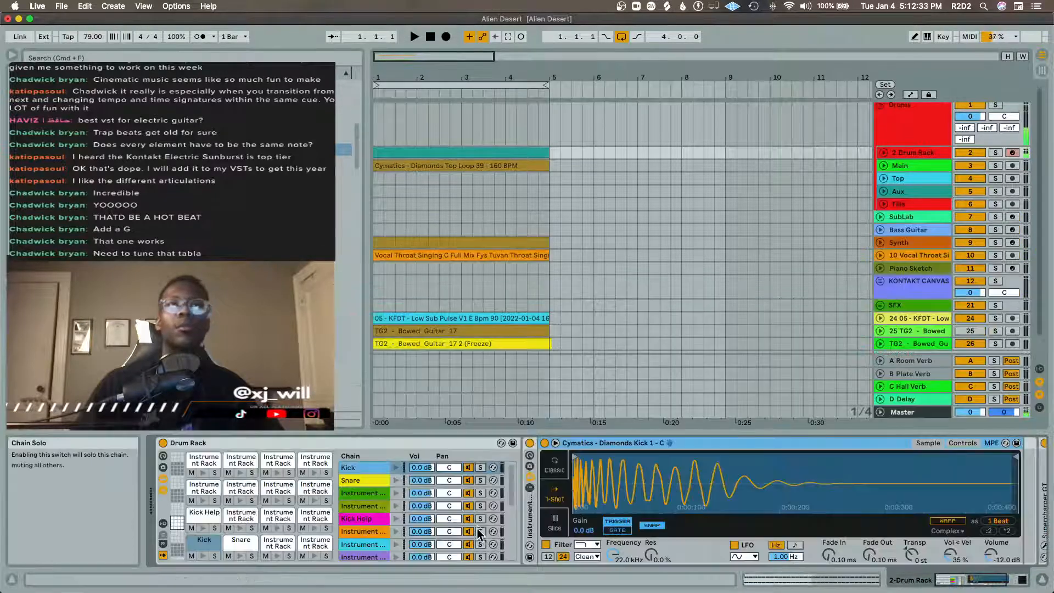
pyautogui.hotkey('shift', 'Tab')
pyautogui.press('space')
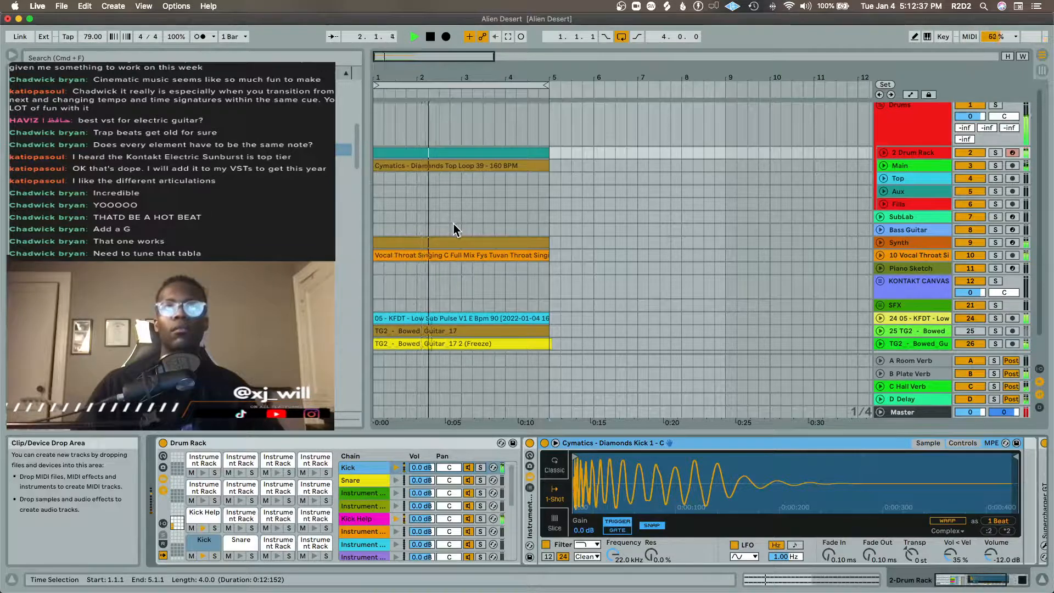
pyautogui.press('space')
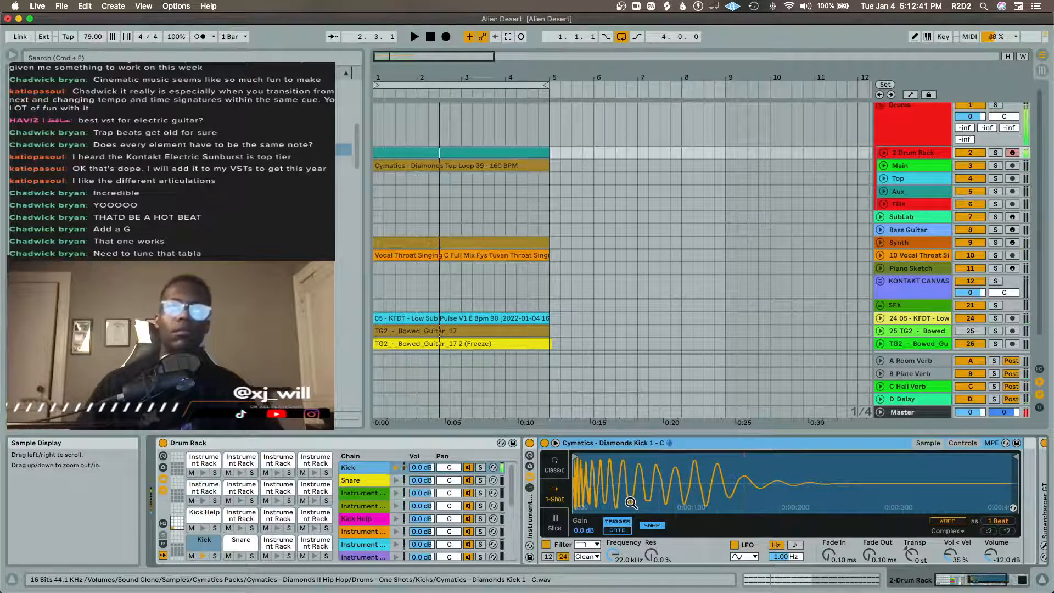
# Step: Solo the Drum Rack and add a high-cut band at about 276 Hz in its Pro-Q 3
pyautogui.hscroll(5, 767, 473)
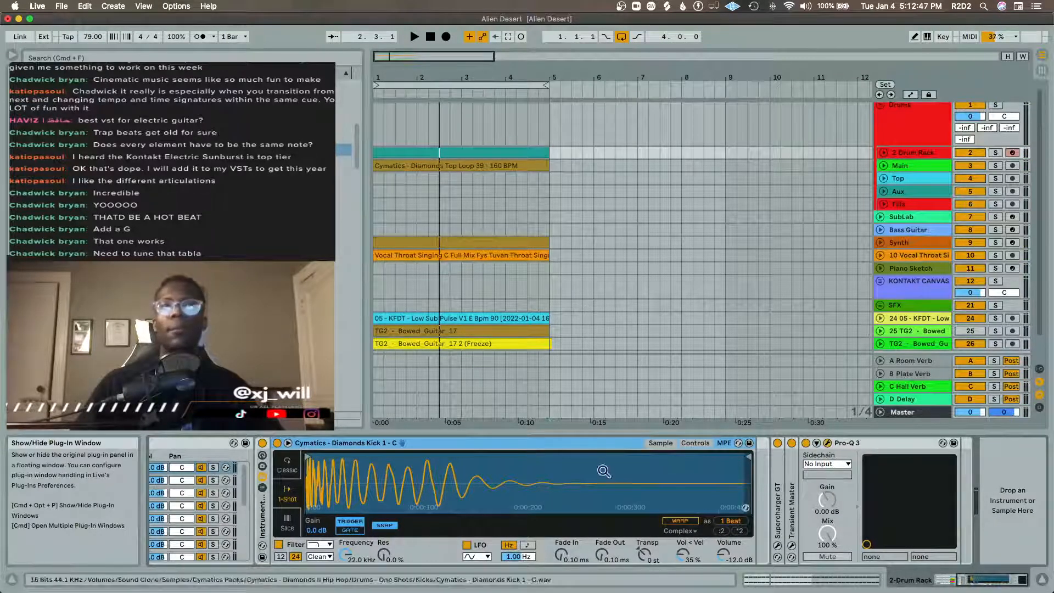
pyautogui.moveTo(460, 592); pyautogui.dragTo(431, 234)
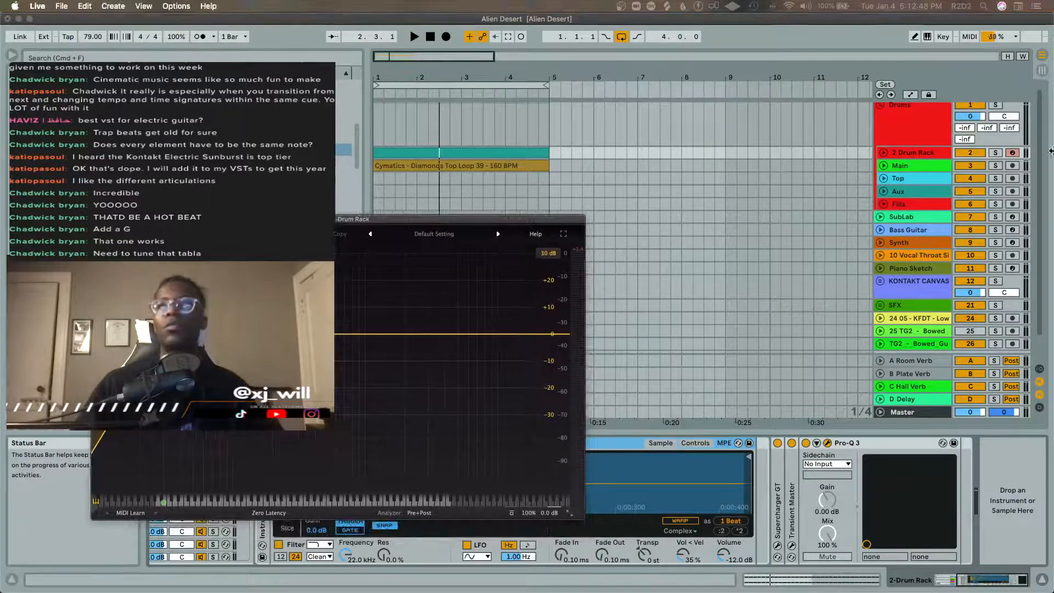
pyautogui.click(998, 153)
pyautogui.press('space')
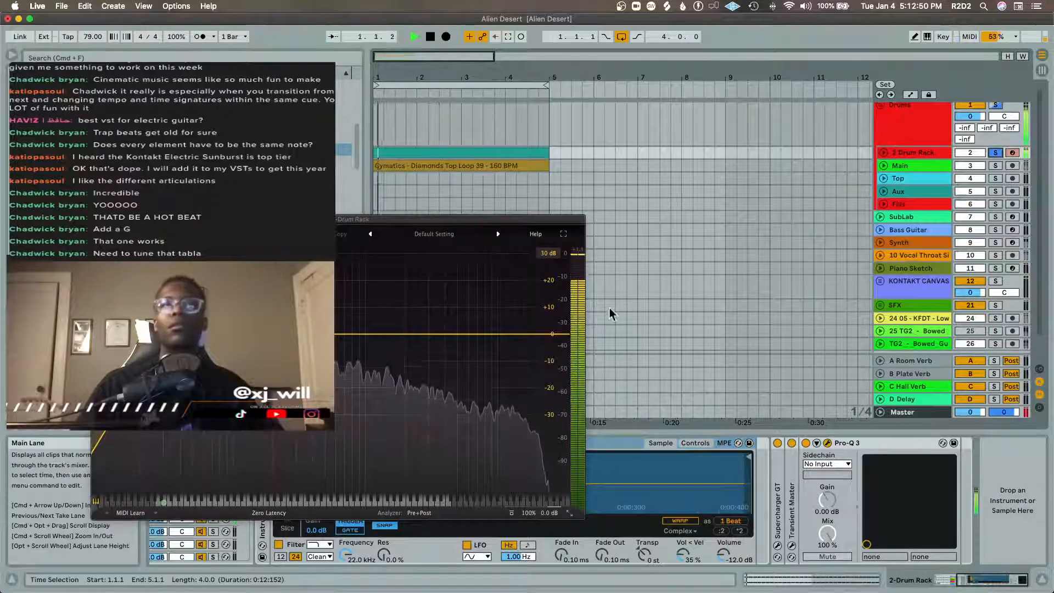
pyautogui.doubleClick(555, 334)
pyautogui.moveTo(554, 335); pyautogui.dragTo(292, 333)
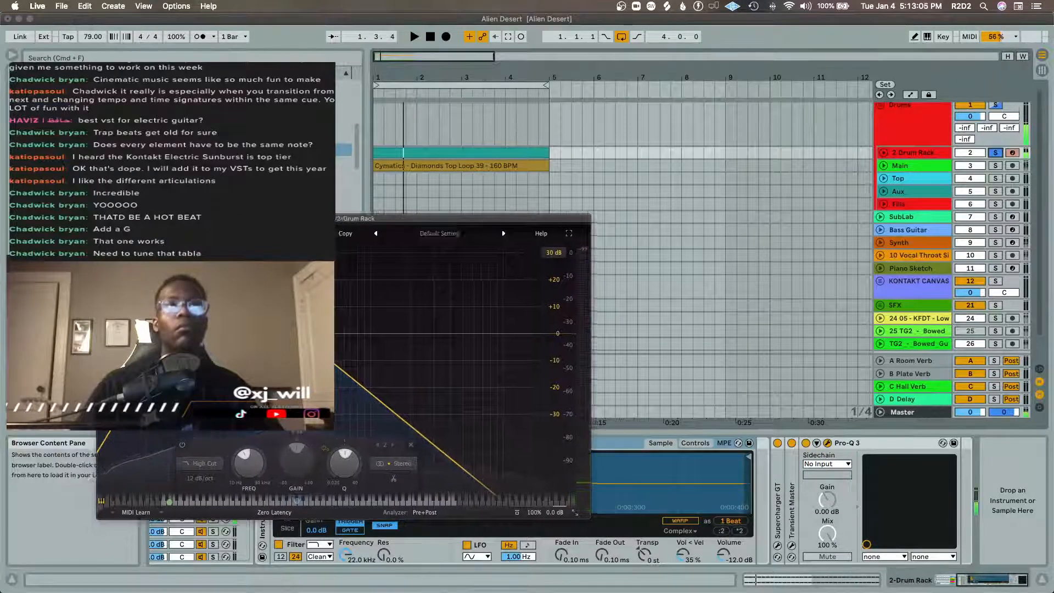
# Step: Set the Pro-Q 3 high cut's slope to 6 dB/oct and lower its frequency
pyautogui.moveTo(313, 220); pyautogui.dragTo(575, 135)
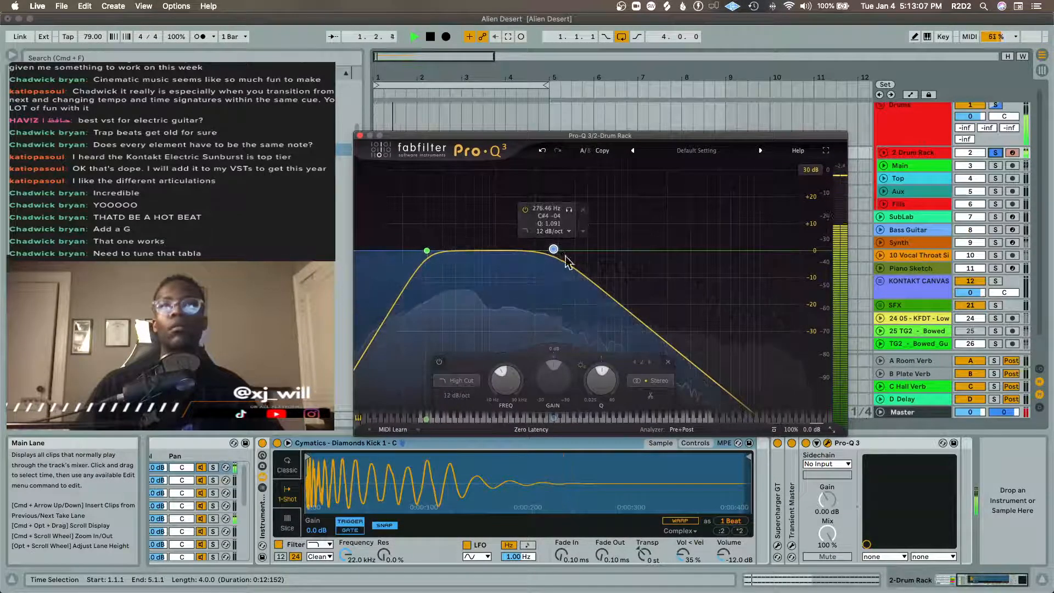
pyautogui.click(569, 232)
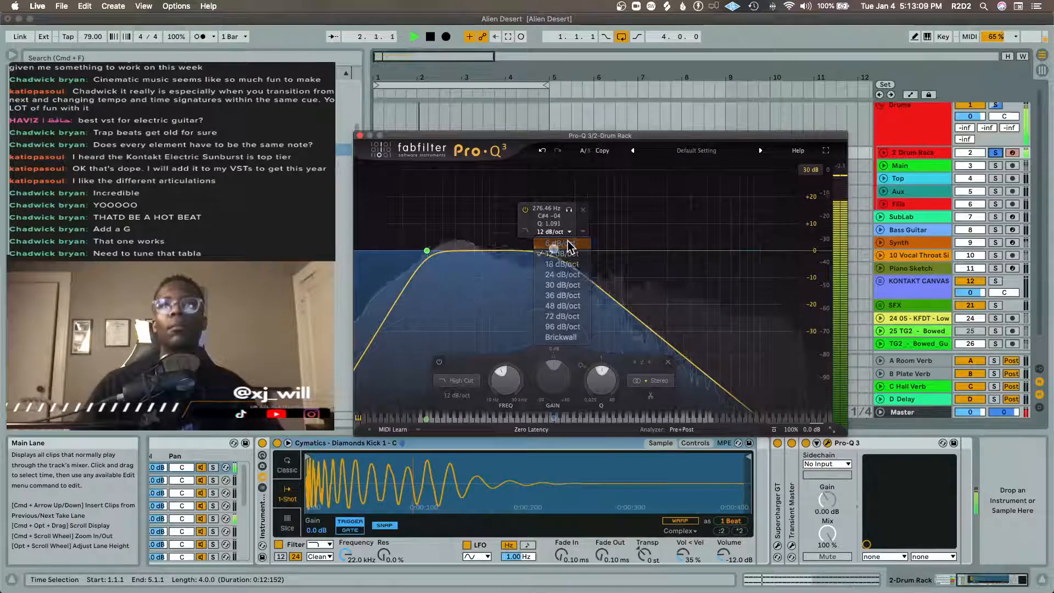
pyautogui.click(560, 243)
pyautogui.moveTo(555, 253); pyautogui.dragTo(531, 254)
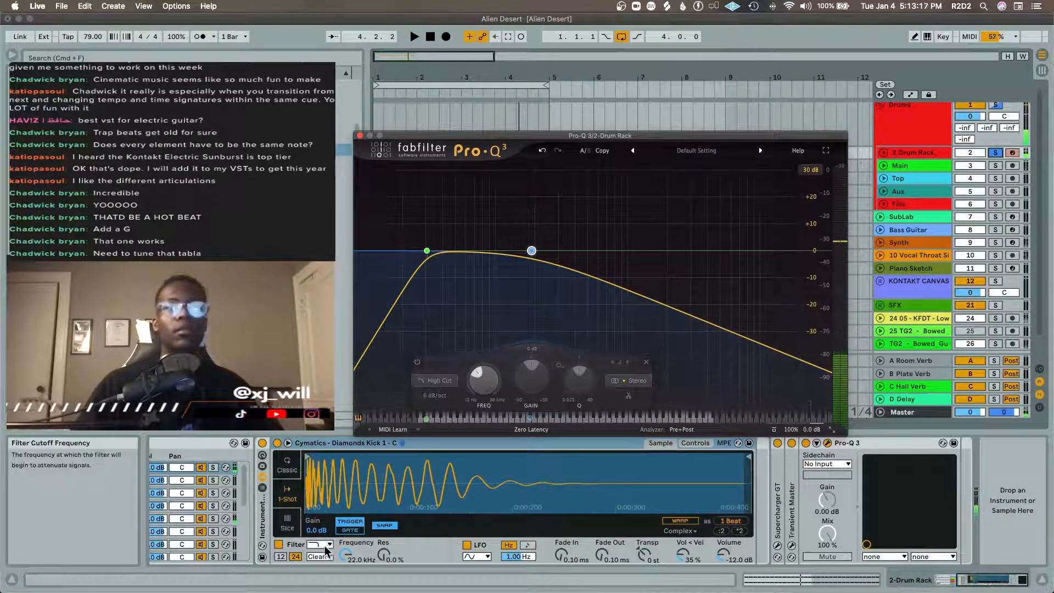
# Step: Lower the kick sample's gain to -4.6 dB while auditioning it, and close the Pro-Q 3 window
pyautogui.moveTo(317, 530); pyautogui.dragTo(317, 539)
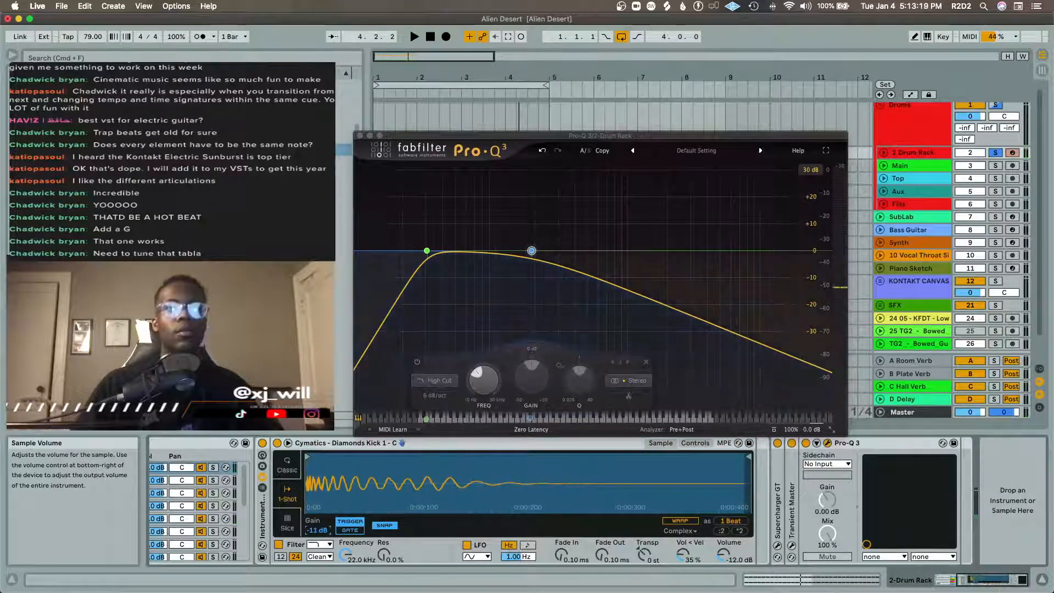
pyautogui.press('space')
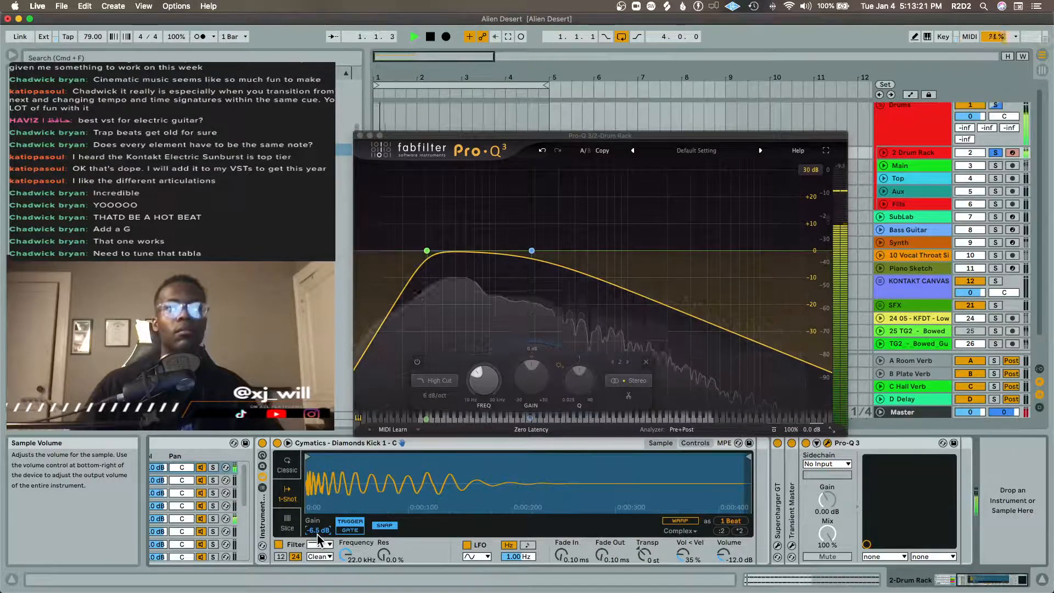
pyautogui.press('space')
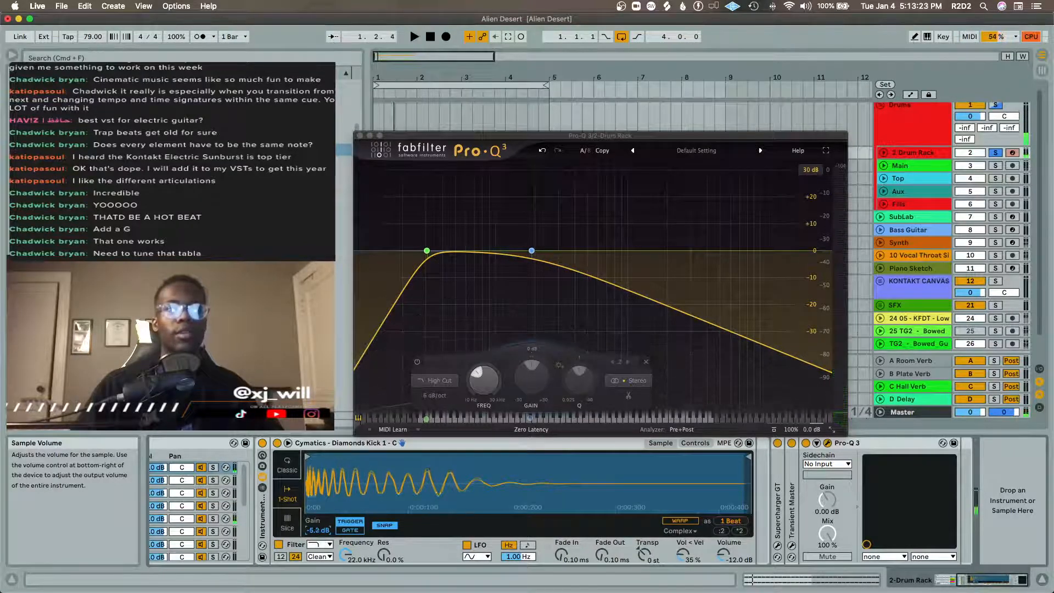
pyautogui.press('space')
pyautogui.moveTo(318, 530); pyautogui.dragTo(318, 536)
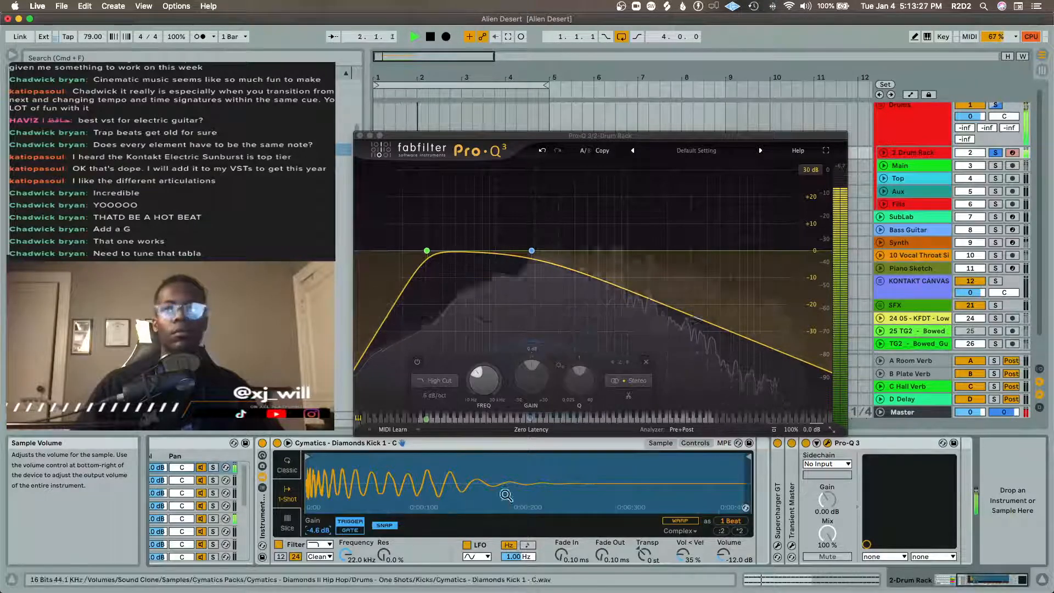
pyautogui.press('space')
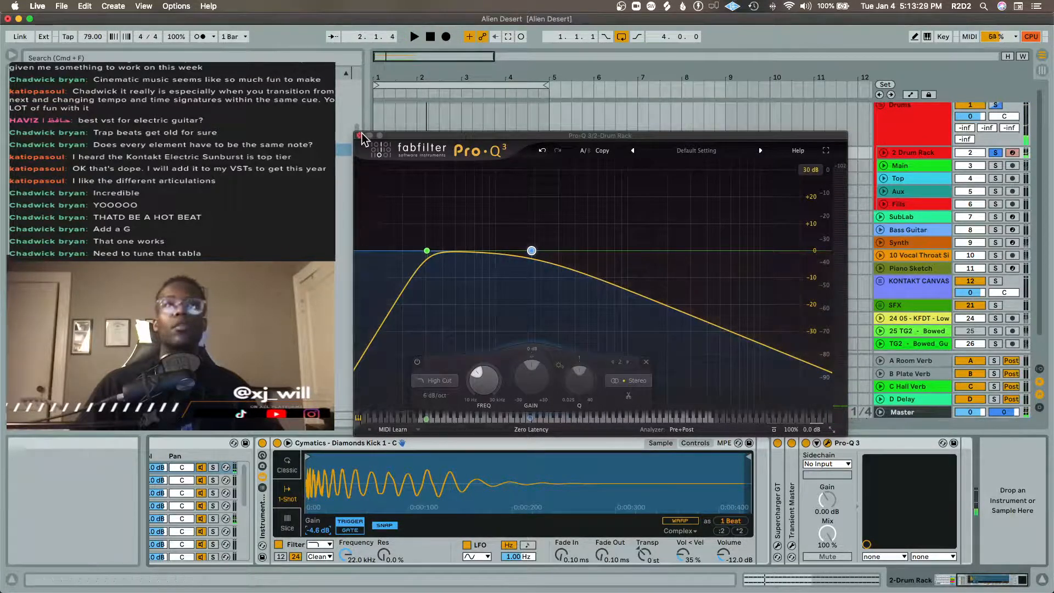
pyautogui.press('super+alt+p')
# Step: Try Drum Buss on the Drums group with Crunch at 21% and adjusted Transients, and bypass it again
pyautogui.click(928, 115)
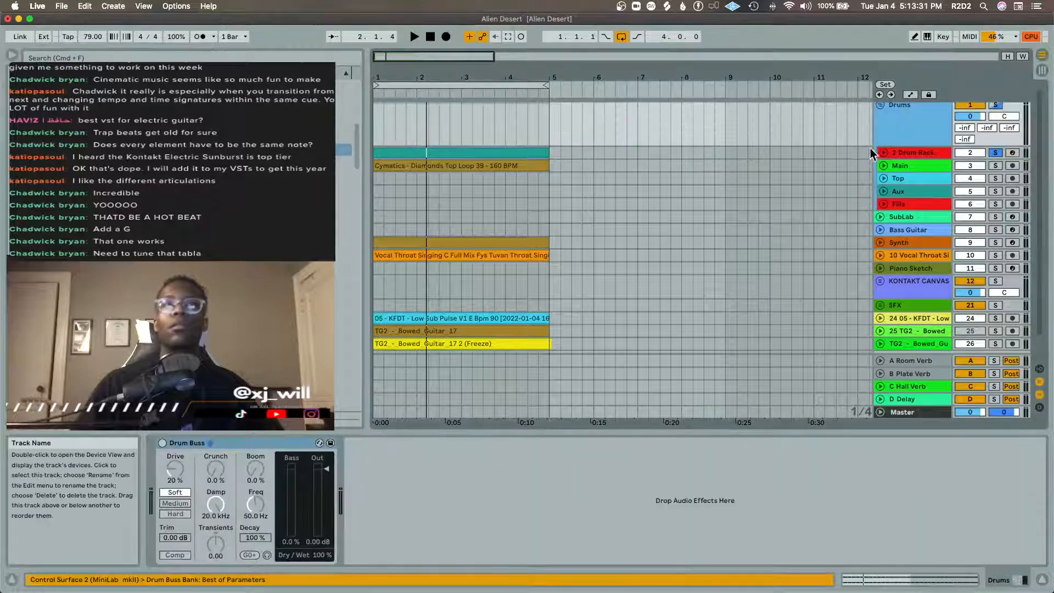
pyautogui.click(162, 443)
pyautogui.press('space')
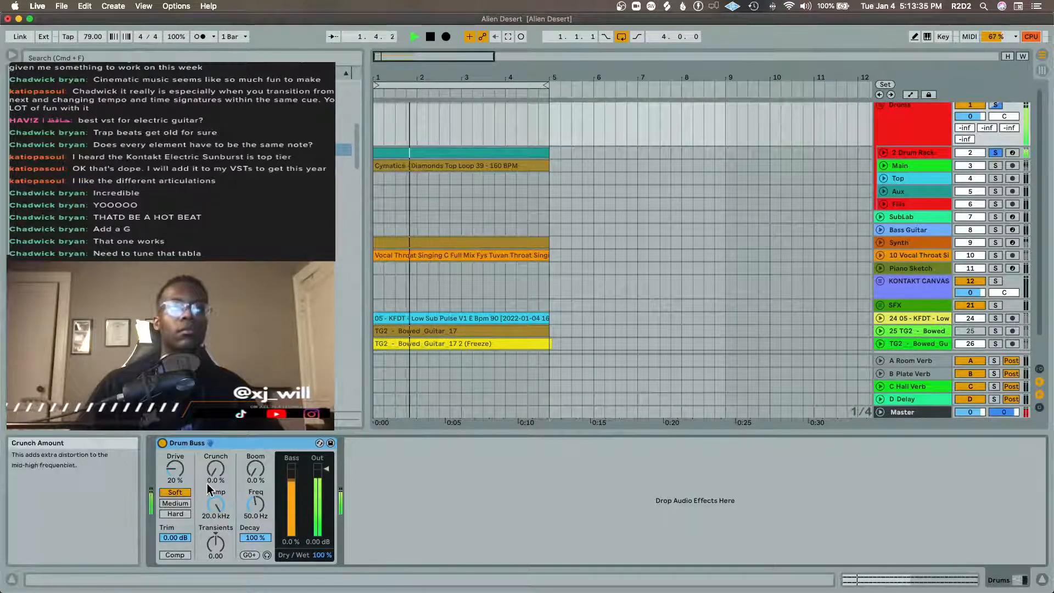
pyautogui.moveTo(216, 469); pyautogui.dragTo(215, 462)
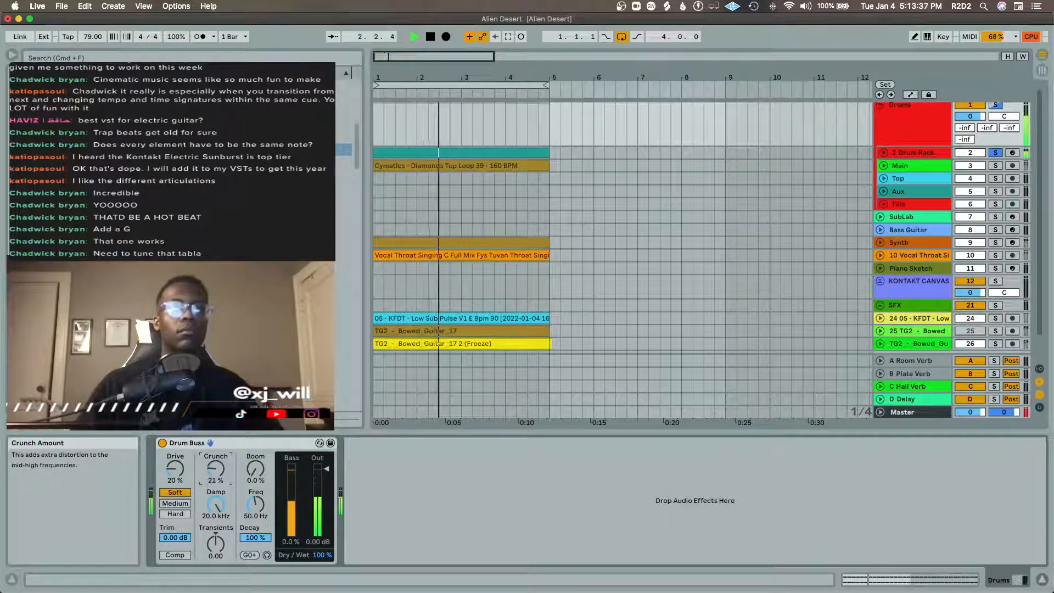
pyautogui.moveTo(215, 544); pyautogui.dragTo(216, 560)
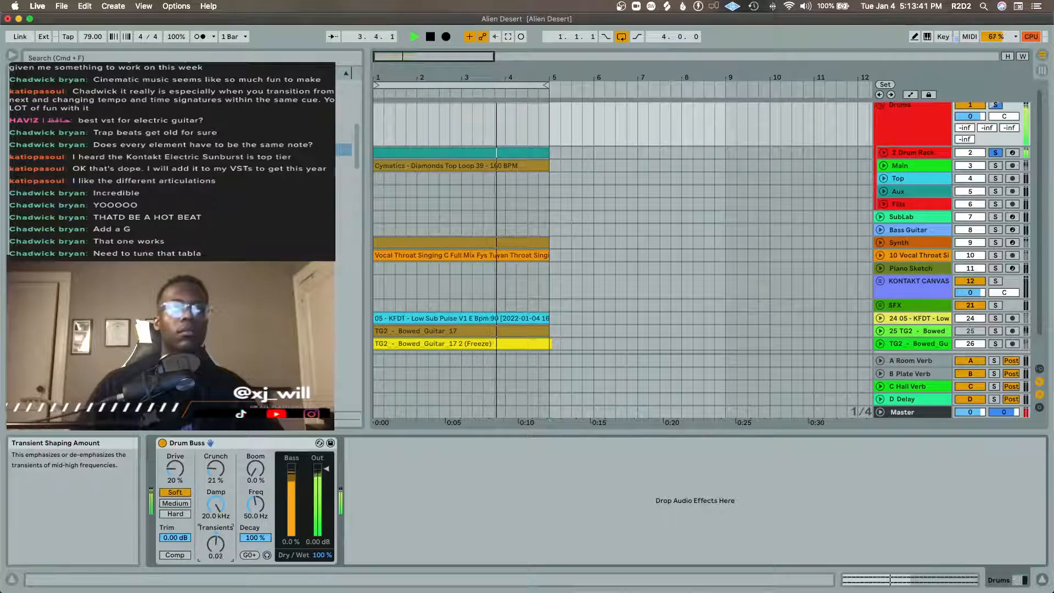
pyautogui.click(162, 443)
pyautogui.press('space')
# Step: Unsolo the Drum Rack, solo the Synth track and play its clip alone
pyautogui.click(997, 154)
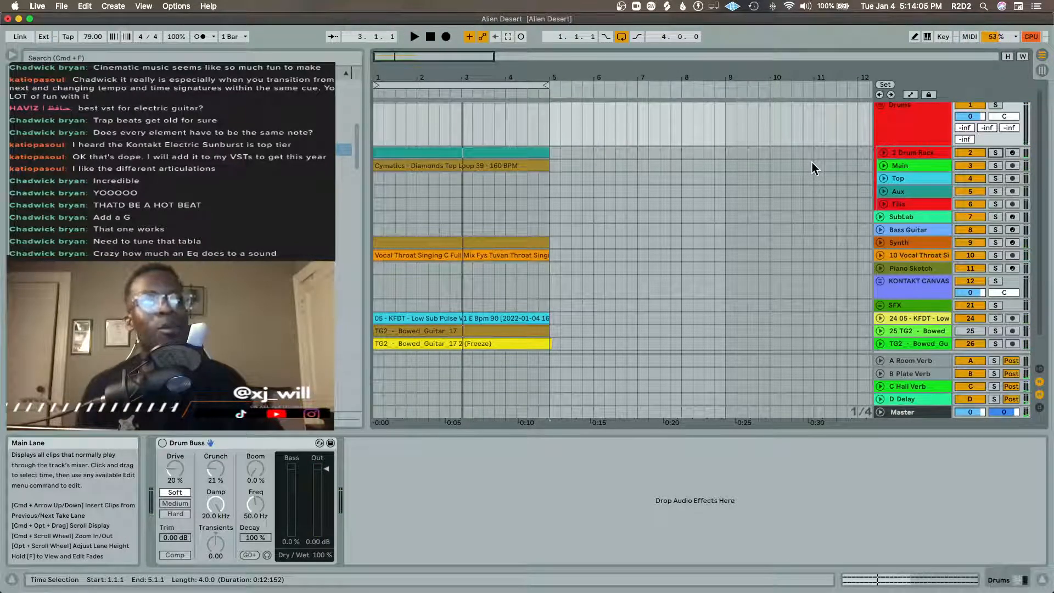
pyautogui.click(449, 244)
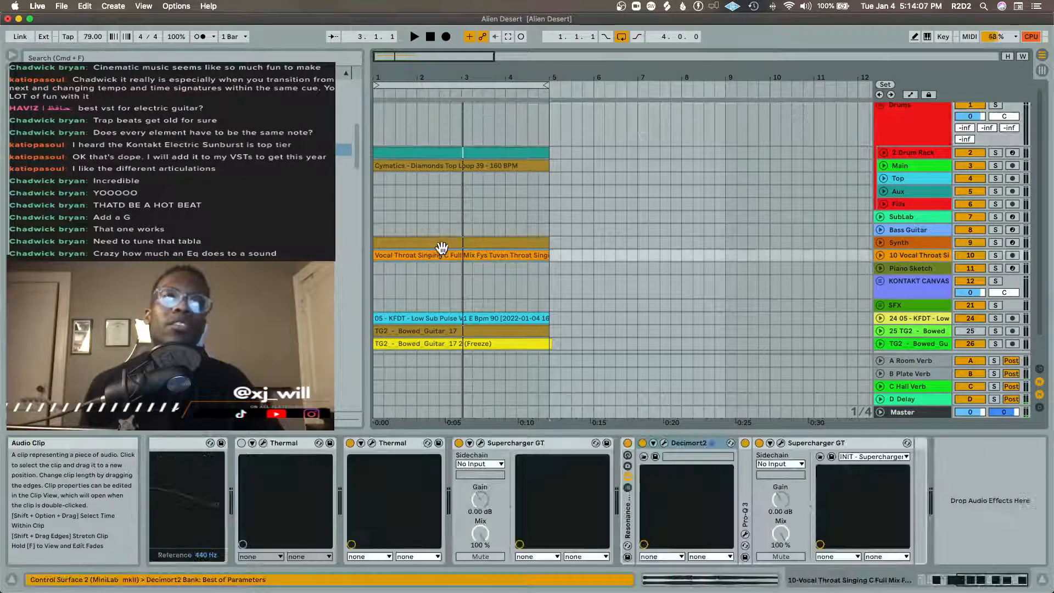
pyautogui.click(450, 243)
pyautogui.click(995, 243)
pyautogui.press('space')
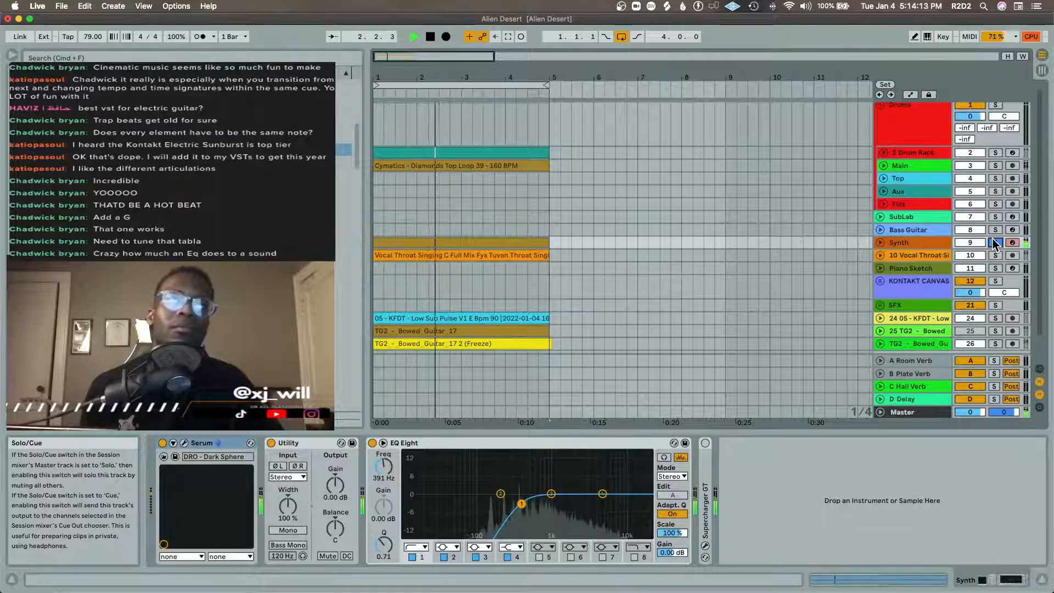
# Step: Review the chord notes in the Synth clip and turn off the Synth track's EQ Eight
pyautogui.doubleClick(512, 242)
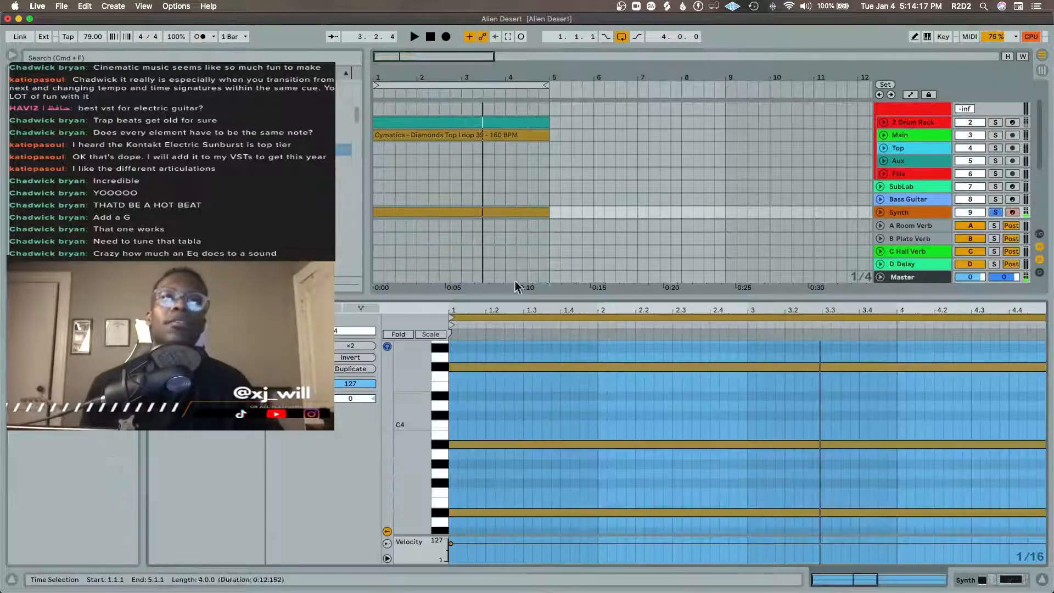
pyautogui.moveTo(473, 350); pyautogui.dragTo(479, 543)
pyautogui.moveTo(401, 446); pyautogui.dragTo(370, 446)
pyautogui.scroll(-5, 514, 470)
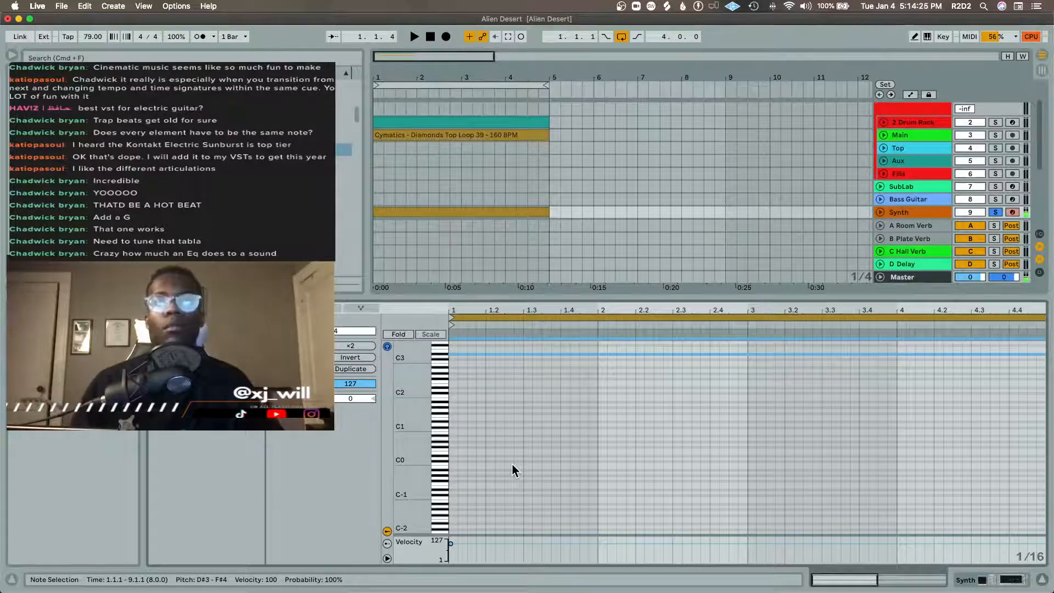
pyautogui.hotkey('shift', 'Tab')
pyautogui.click(372, 443)
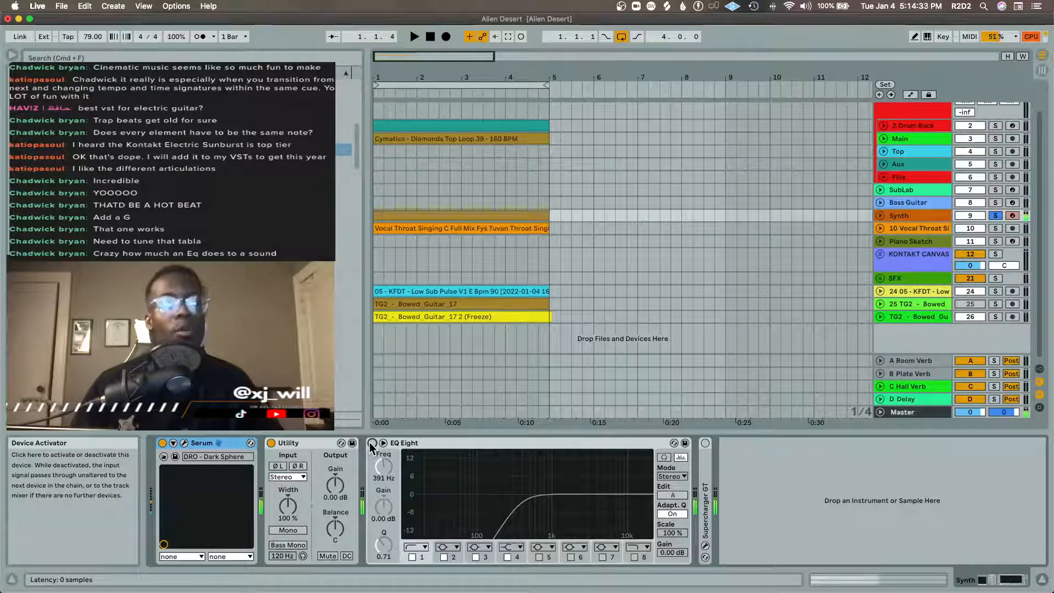
# Step: Turn the Synth track's EQ Eight back on and locate the Vocal Throat Singing clip's sample in the browser
pyautogui.click(372, 443)
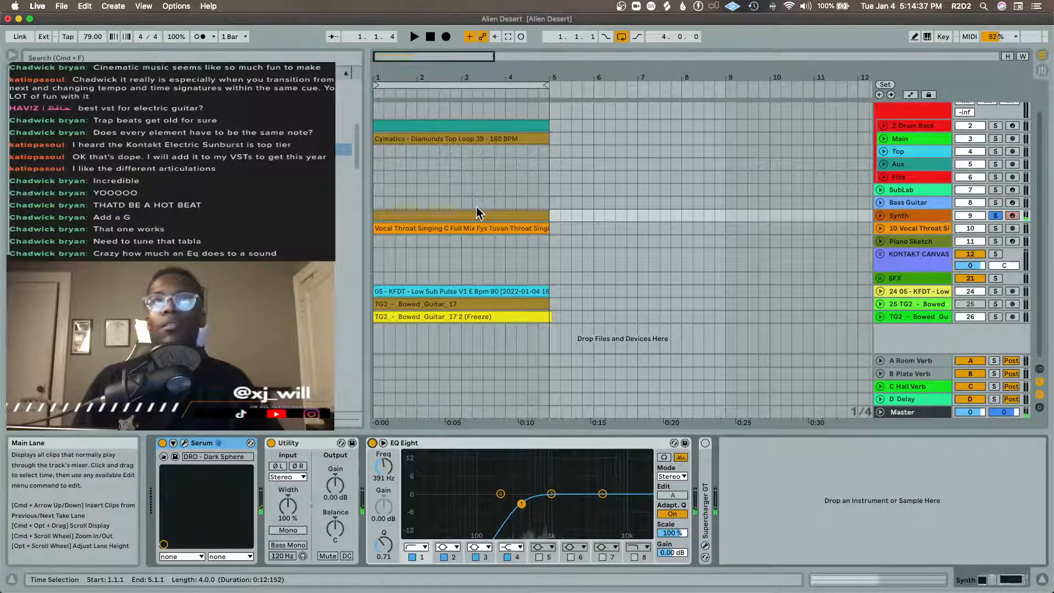
pyautogui.rightClick(458, 230)
pyautogui.click(528, 377)
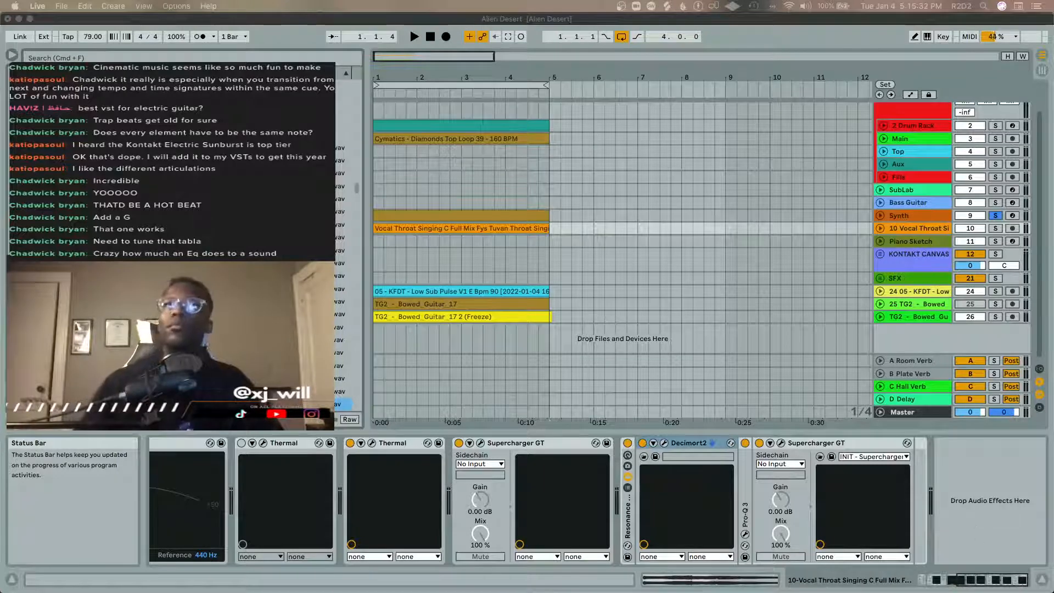
# Step: Unsolo the Synth track, solo the Vocal Throat Singing track and play it alone
pyautogui.click(996, 216)
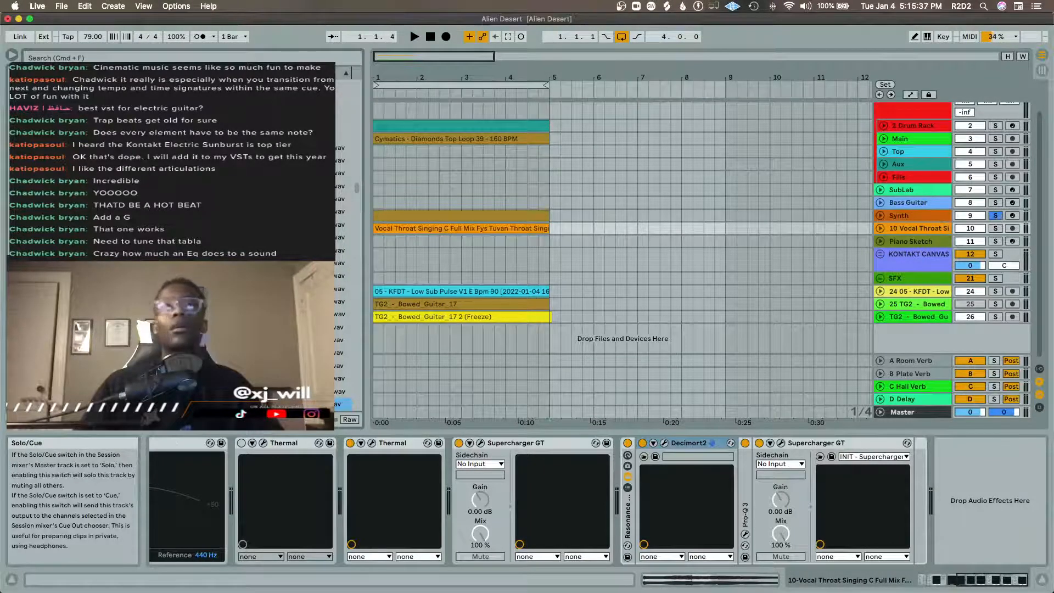
pyautogui.click(996, 241)
pyautogui.click(997, 216)
pyautogui.click(911, 226)
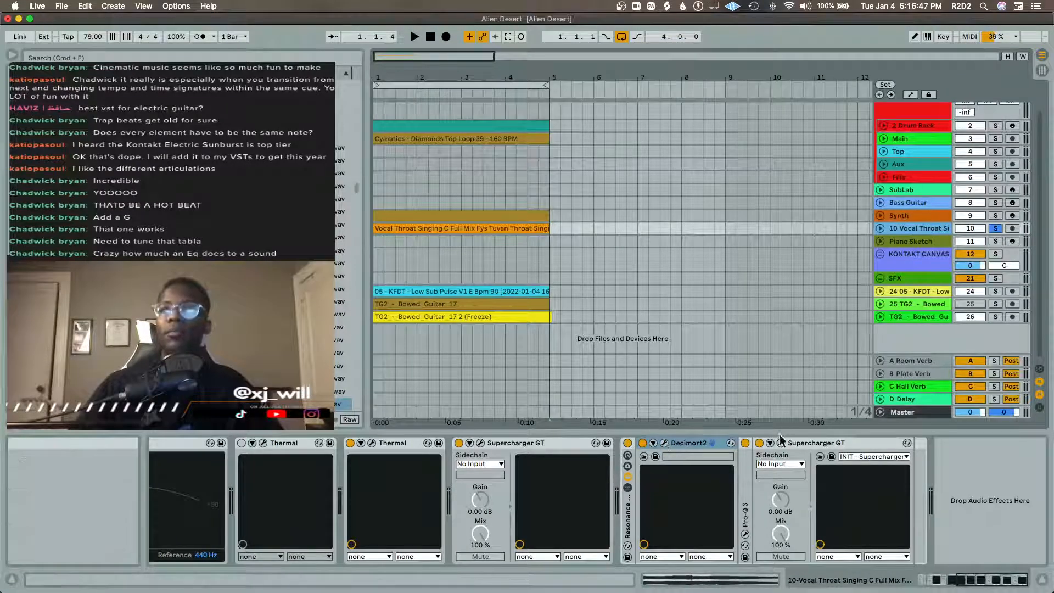
pyautogui.press('space')
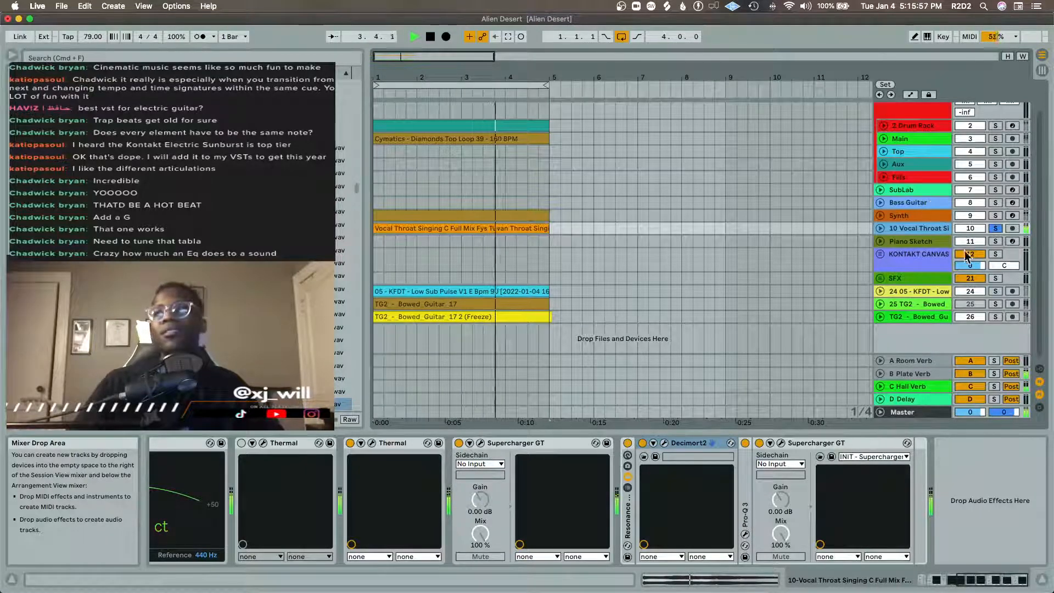
# Step: Restart the loop and add the Low Sub Pulse, frozen Bowed Guitar and Main tracks to the soloed vocal one by one
pyautogui.press('space')
pyautogui.press('space')
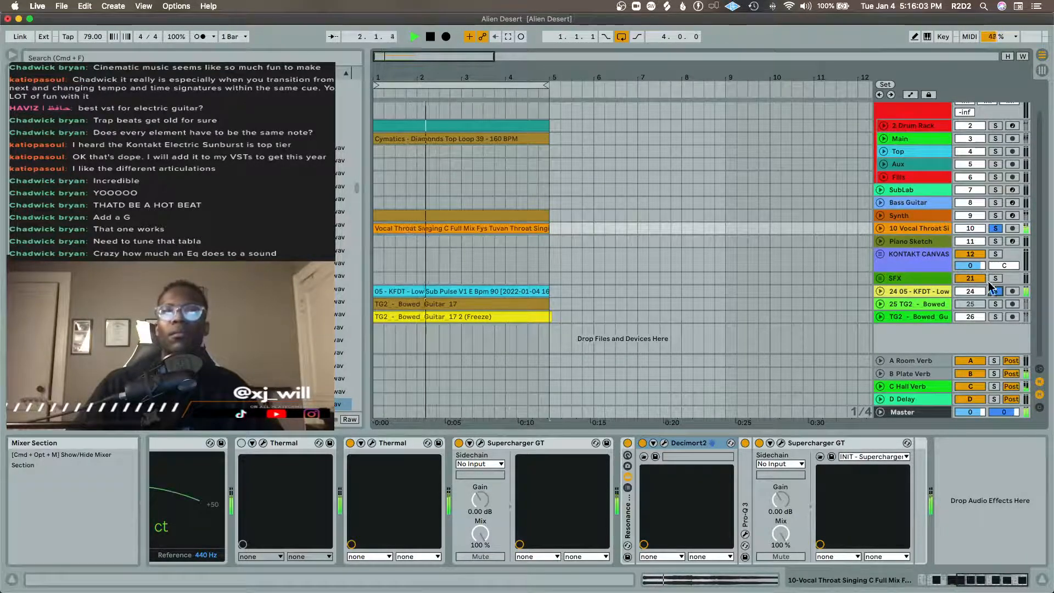
pyautogui.click(996, 317)
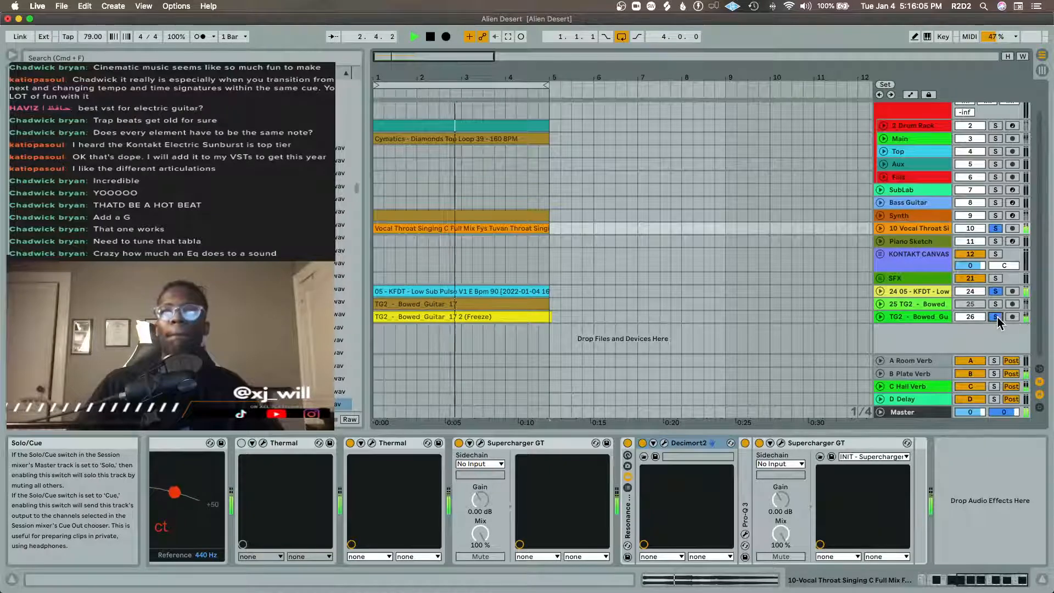
pyautogui.click(995, 139)
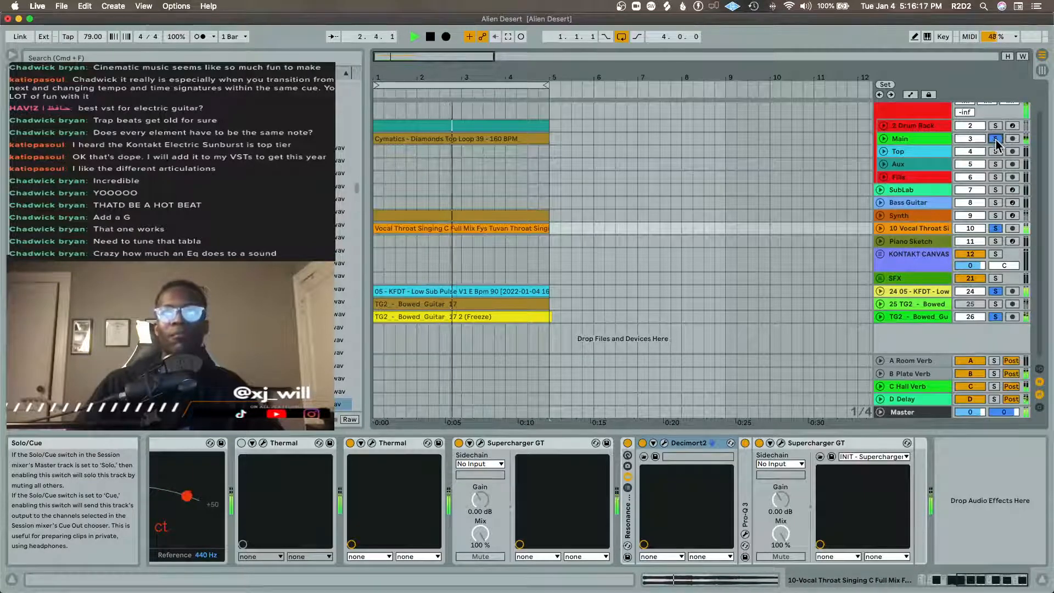
pyautogui.scroll(1, 997, 144)
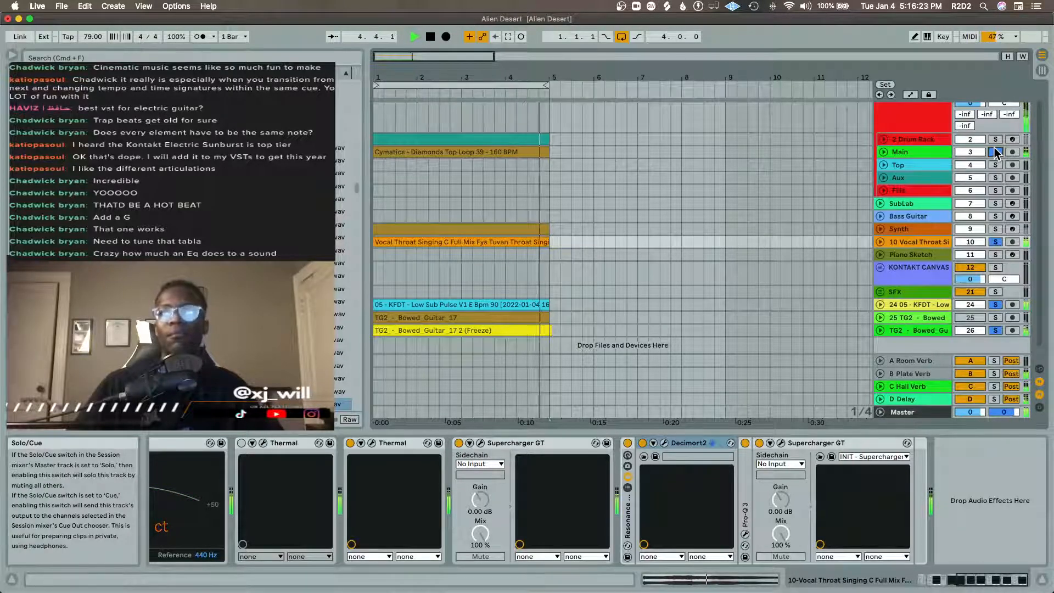
# Step: Clear the solos on all tracks and play the full loop
pyautogui.press('space')
pyautogui.click(994, 149)
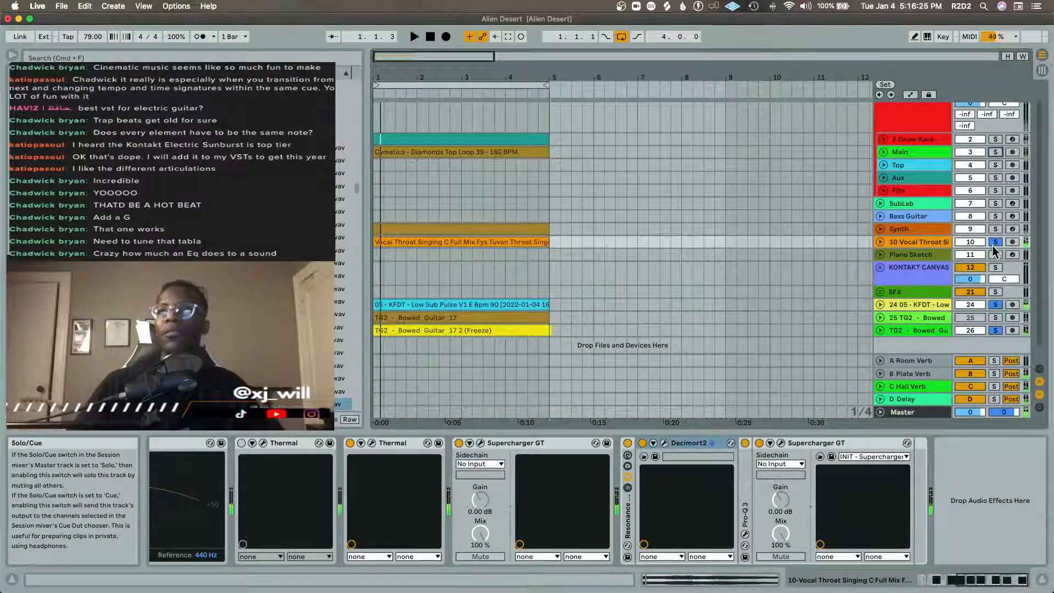
pyautogui.click(996, 330)
pyautogui.press('space')
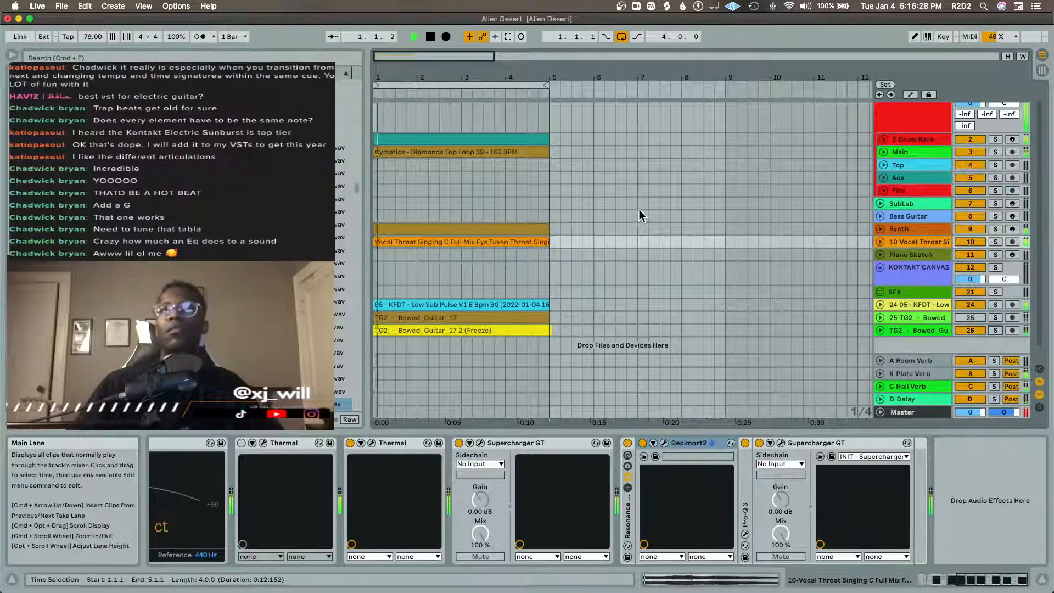
# Step: Deactivate all Kick Help notes in the Drum Rack clip, play the loop and return to the device view
pyautogui.doubleClick(428, 139)
pyautogui.press('space')
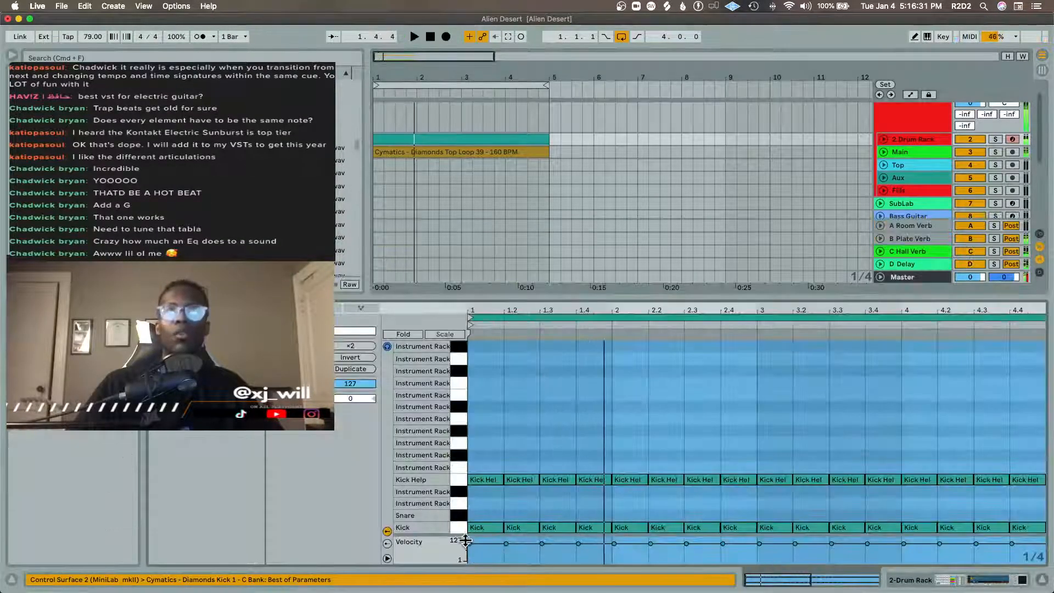
pyautogui.click(463, 531)
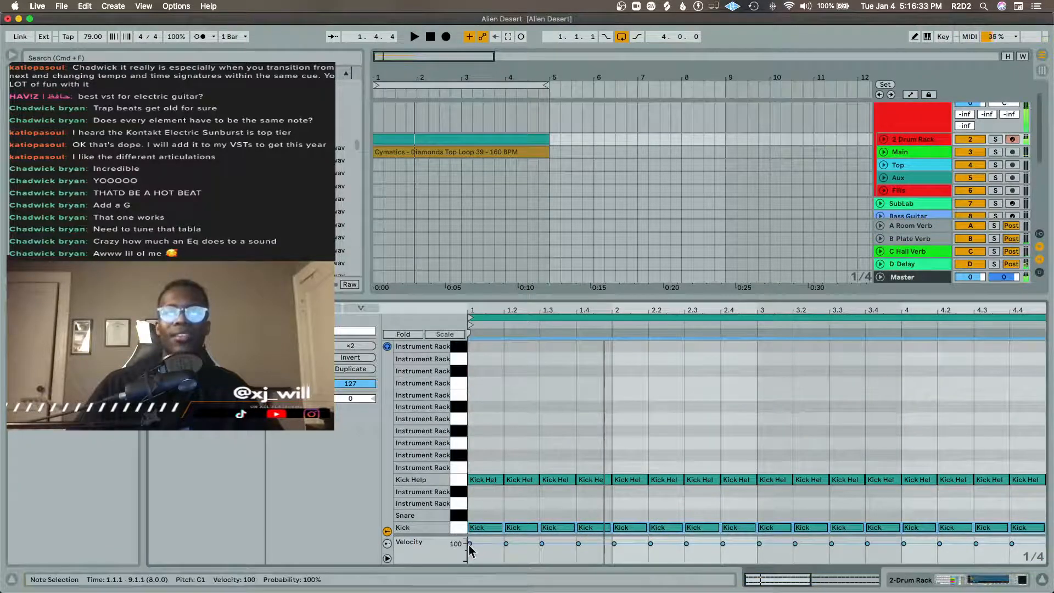
pyautogui.click(459, 481)
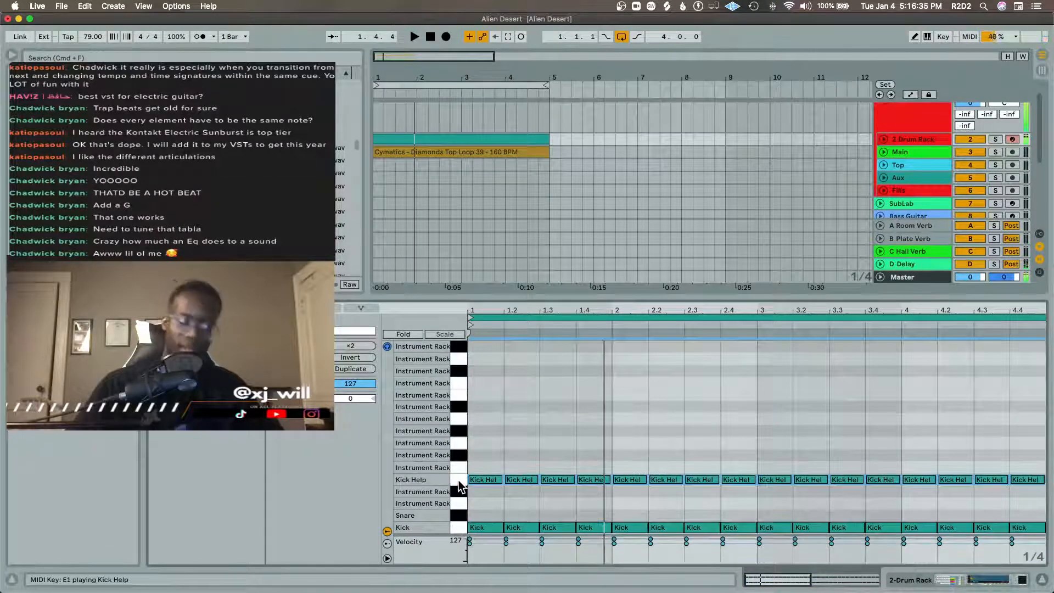
pyautogui.press('space')
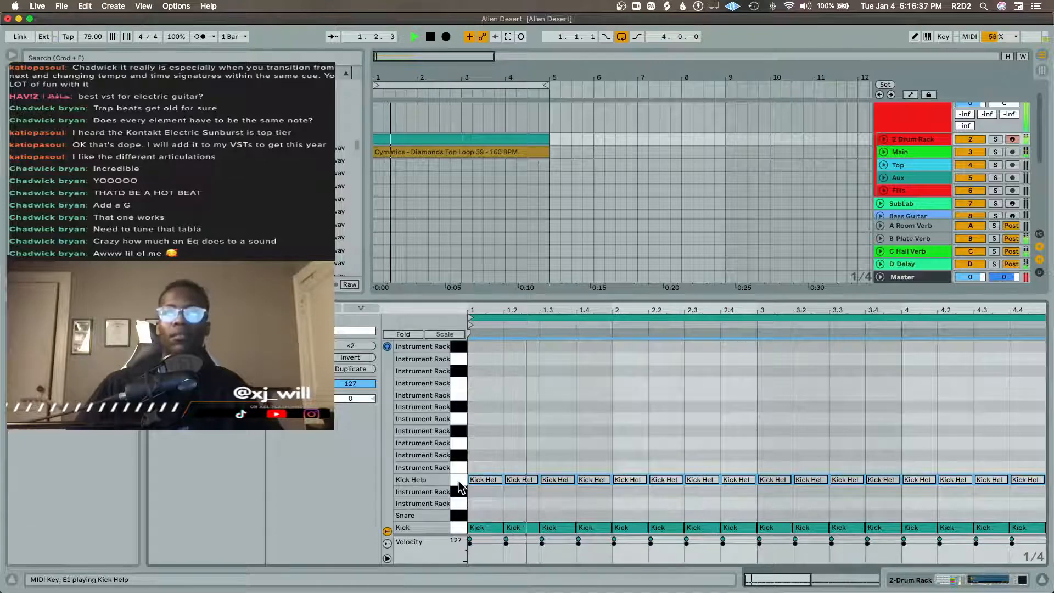
pyautogui.hotkey('shift', 'Tab')
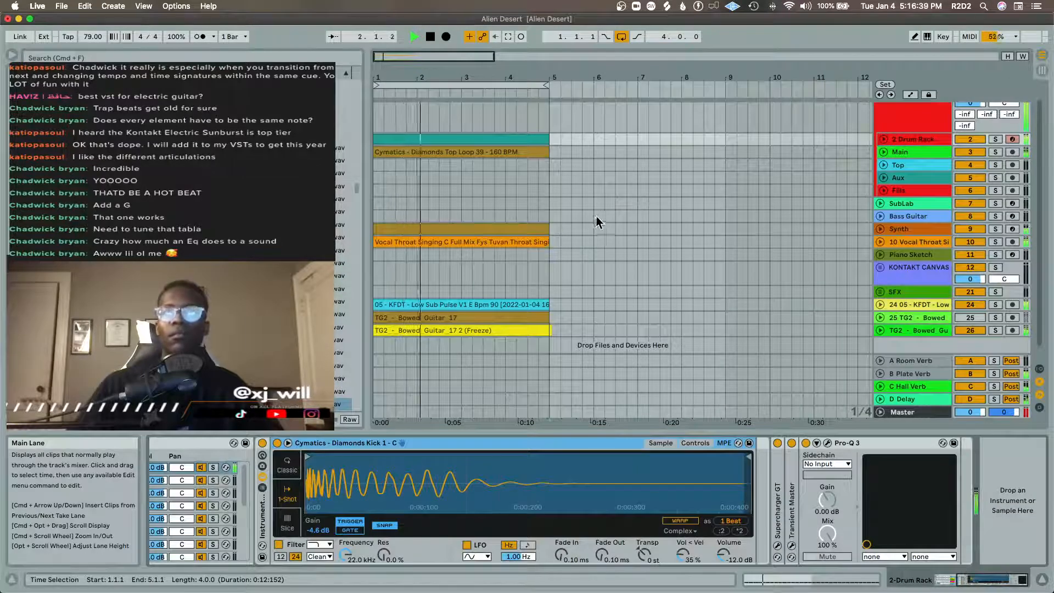
# Step: Turn on the Drums group's Drum Buss with Crunch 28%, Transients 0.21 and Hard distortion, and fold the group
pyautogui.click(886, 138)
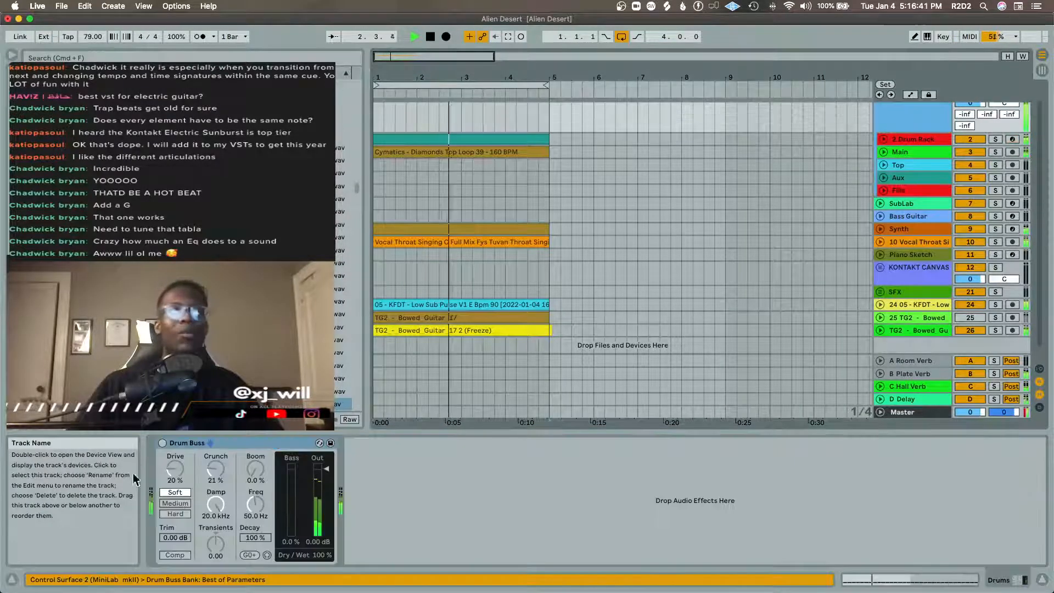
pyautogui.click(162, 443)
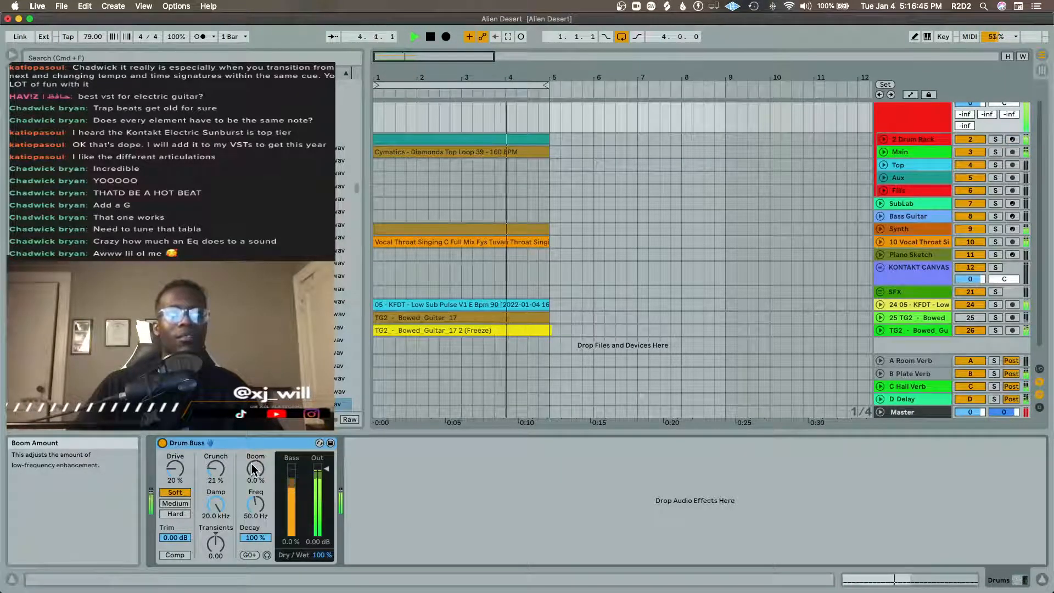
pyautogui.moveTo(215, 469); pyautogui.dragTo(216, 460)
pyautogui.moveTo(216, 543); pyautogui.dragTo(216, 532)
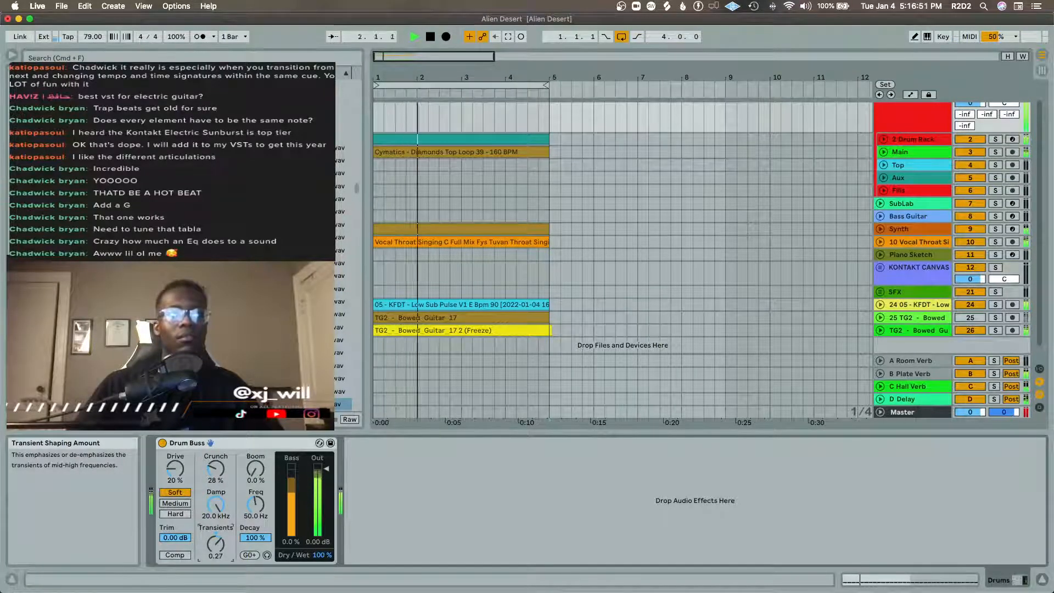
pyautogui.click(176, 515)
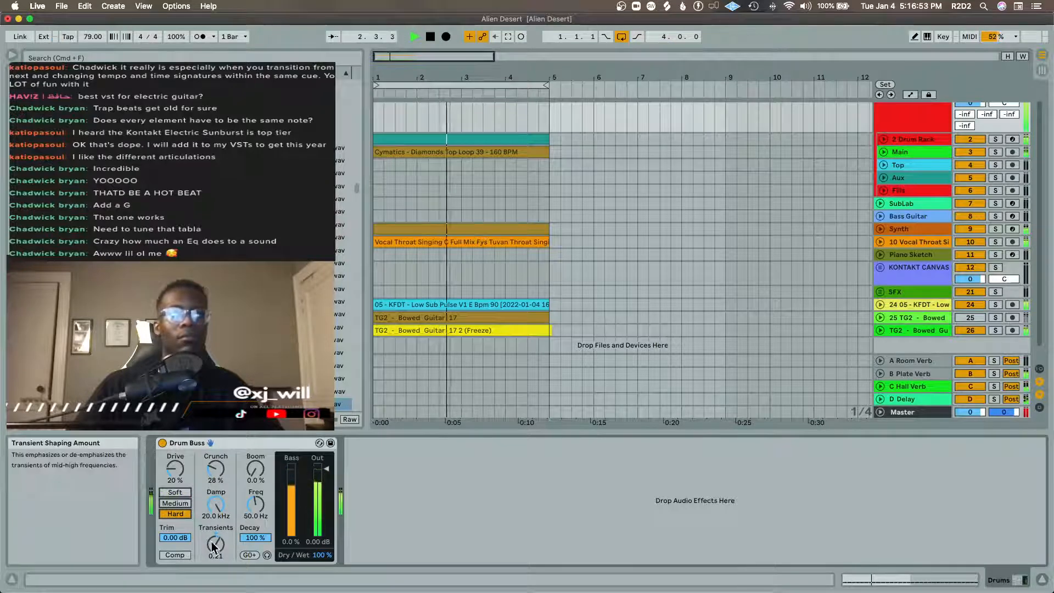
pyautogui.scroll(1, 876, 116)
pyautogui.click(881, 110)
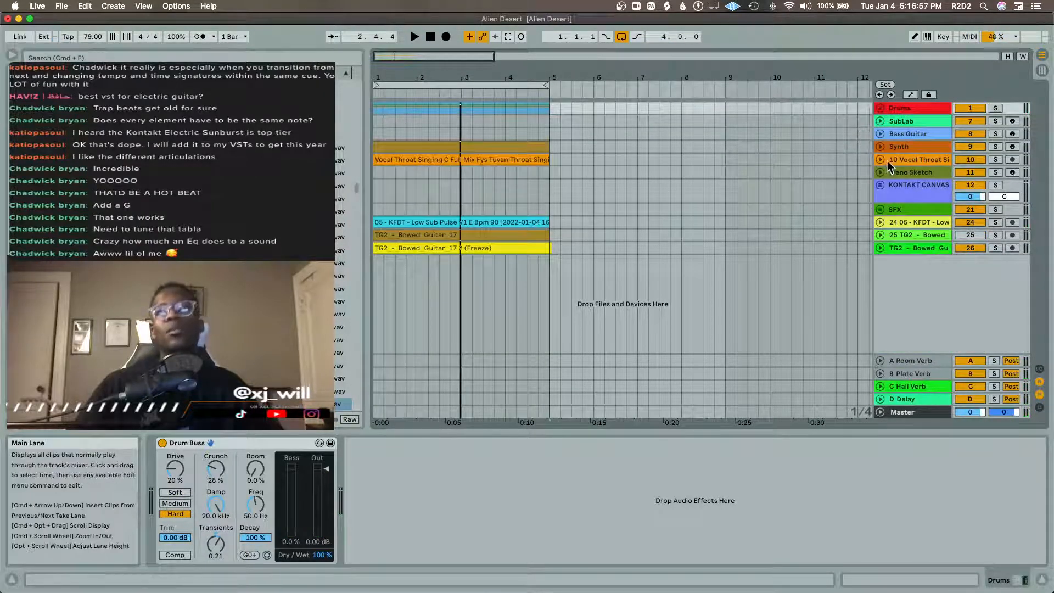
# Step: Move the Low Sub Pulse and frozen Bowed Guitar tracks below the vocal track, and group them with the Synth and vocal tracks
pyautogui.click(895, 220)
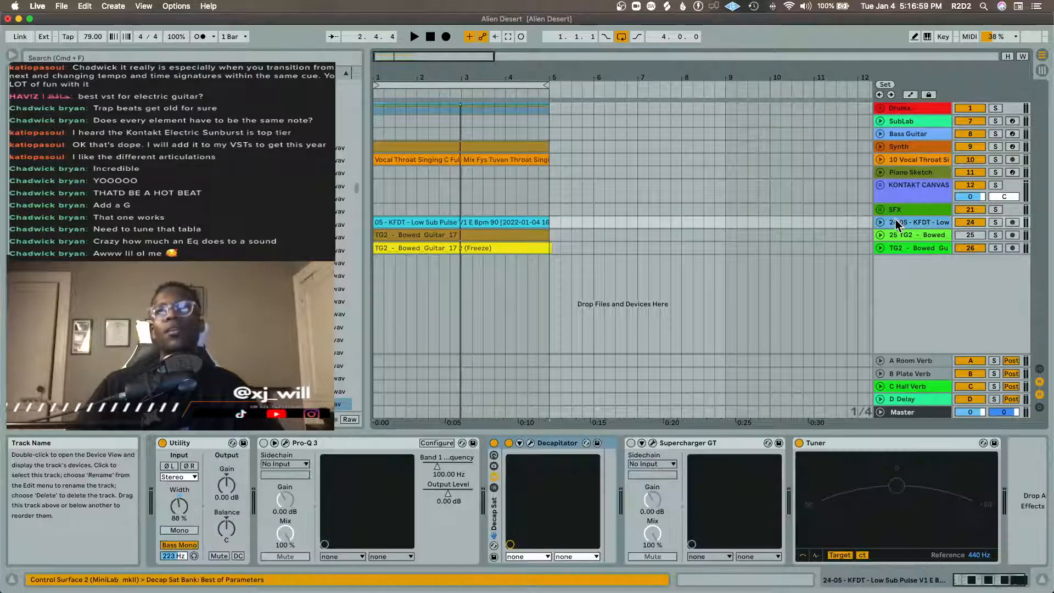
pyautogui.moveTo(897, 229); pyautogui.dragTo(901, 163)
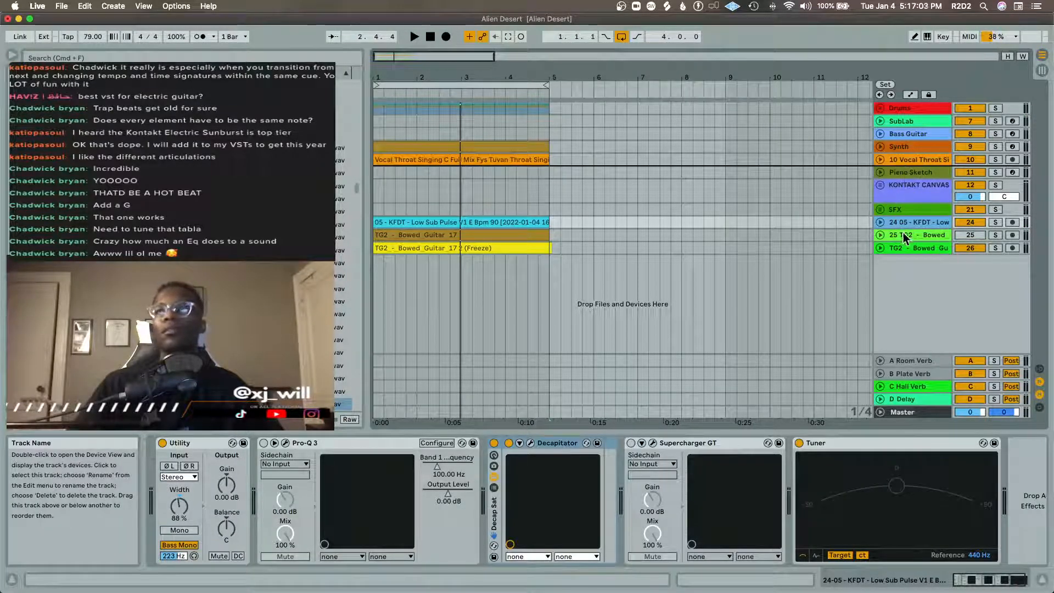
pyautogui.moveTo(907, 248)
pyautogui.mouseDown()
pyautogui.moveTo(905, 179)
pyautogui.moveTo(918, 178)
pyautogui.mouseUp()
pyautogui.click(911, 150)
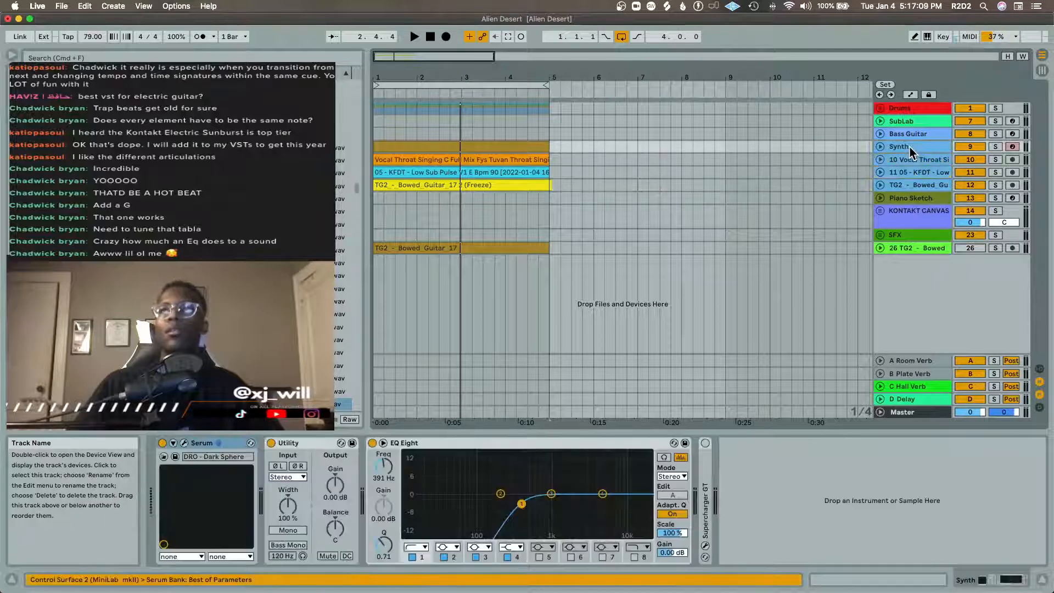
pyautogui.press('super+d')
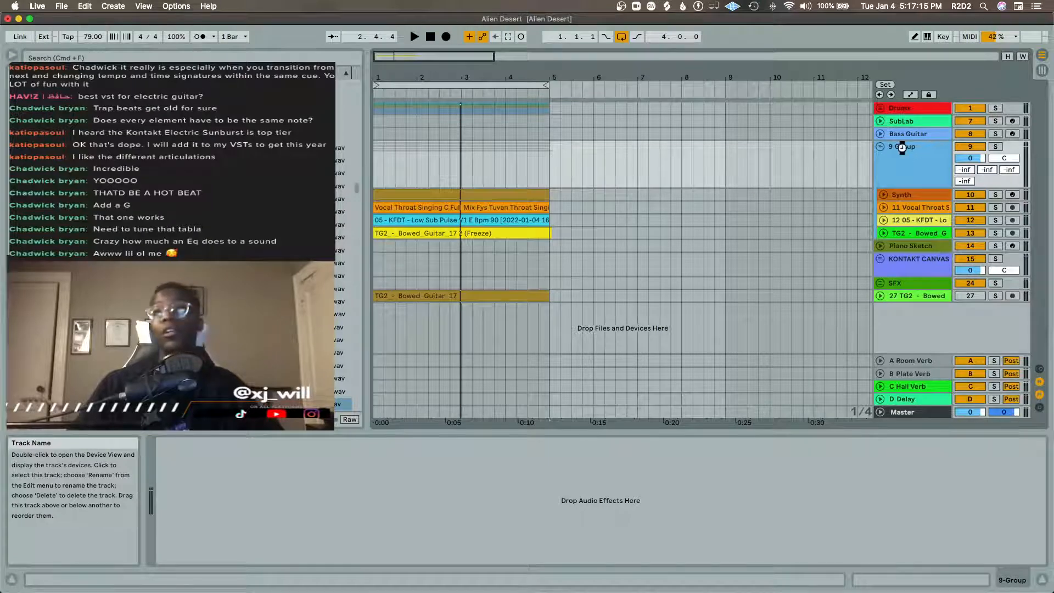
# Step: Add the Ducking rack's Glue Compressor to the new group, color the group orange and sidechain the compressor from 2-Drum Rack
pyautogui.click(910, 171)
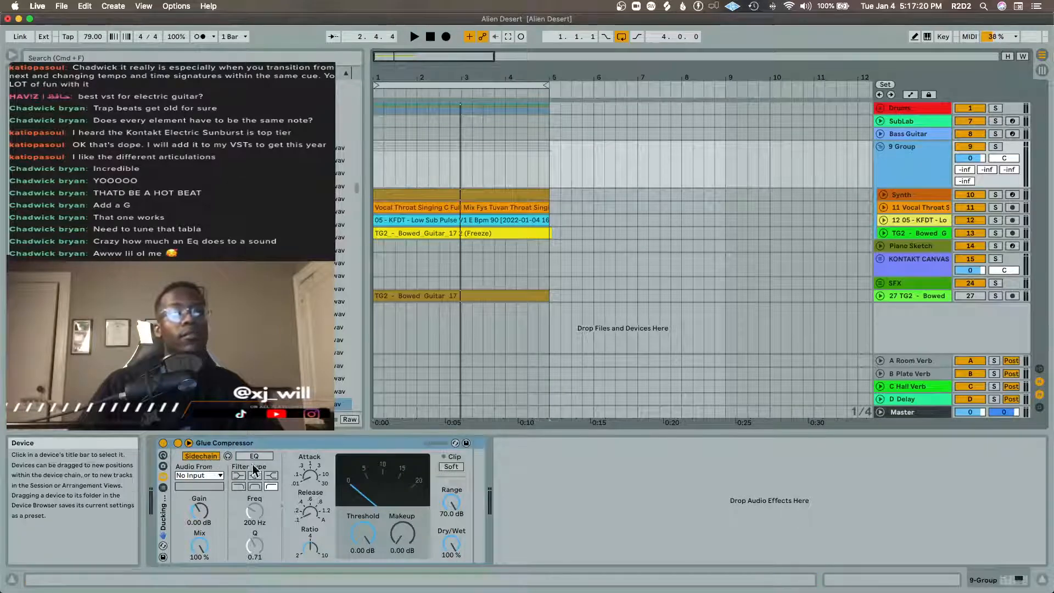
pyautogui.click(209, 477)
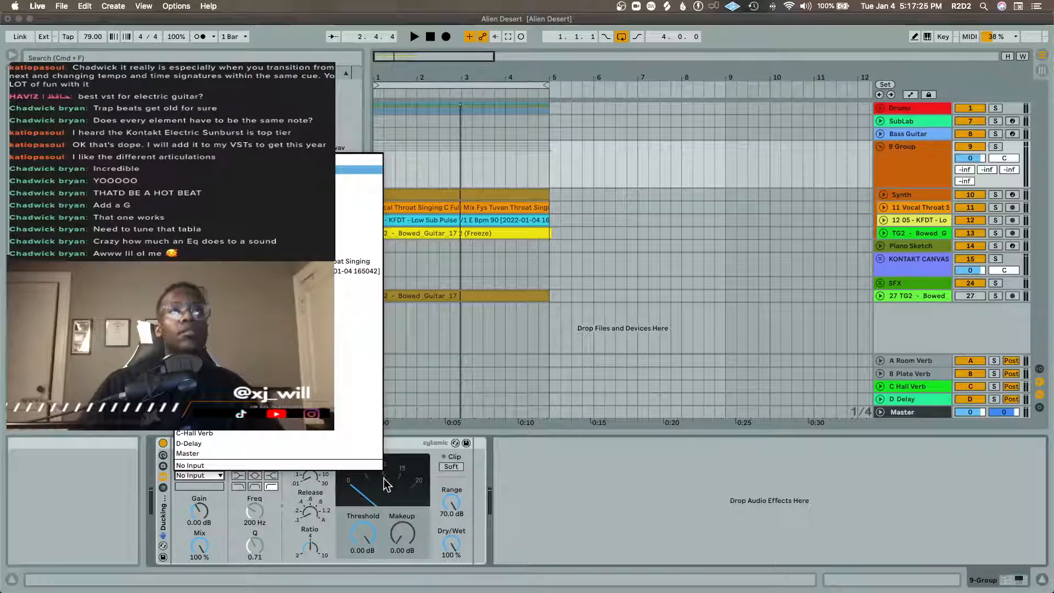
pyautogui.click(308, 170)
# Step: Set the Glue Compressor's threshold to -21.0 dB while the loop plays, stop playback and switch to Finder
pyautogui.press('space')
pyautogui.moveTo(363, 534); pyautogui.dragTo(363, 573)
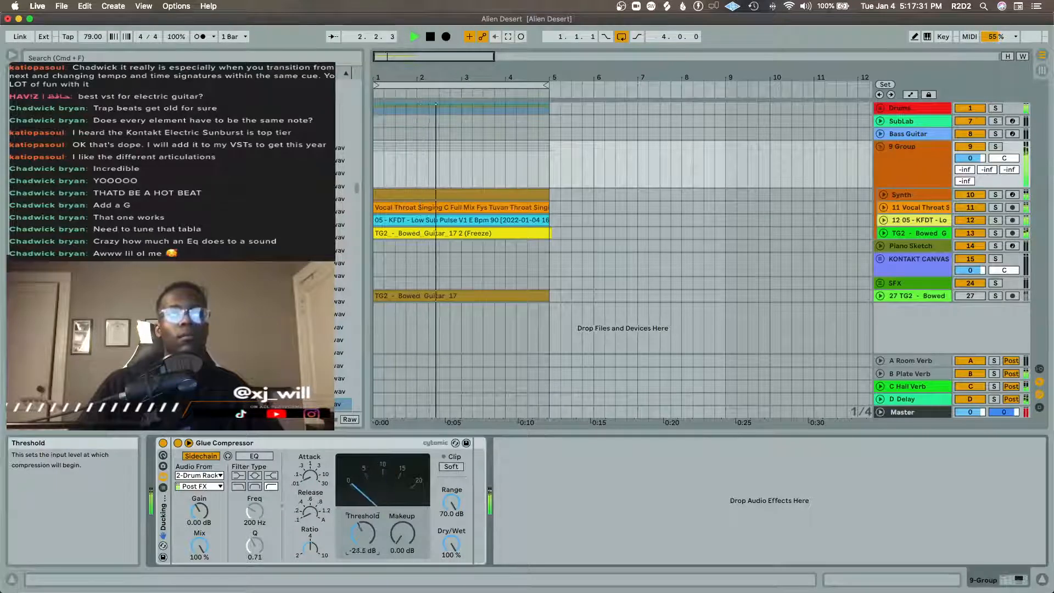
pyautogui.moveTo(362, 534); pyautogui.dragTo(363, 526)
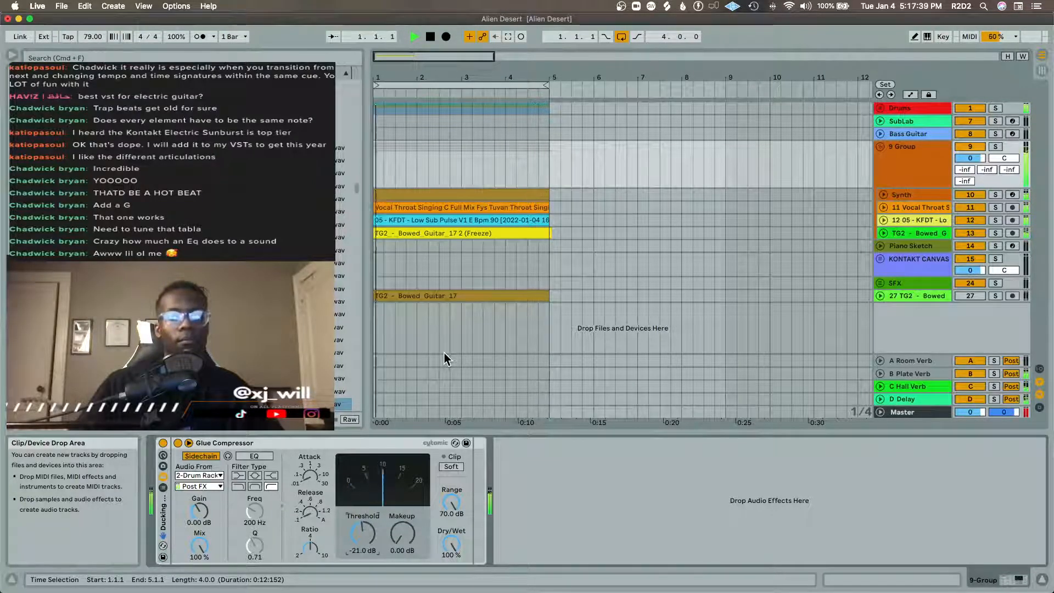
pyautogui.press('space')
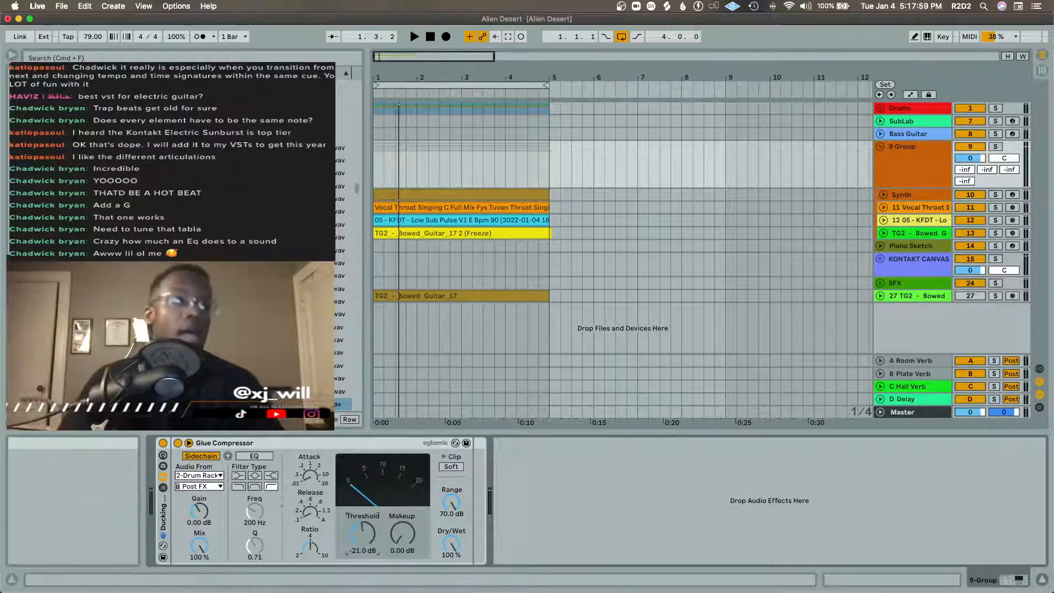
pyautogui.press('super+Tab')
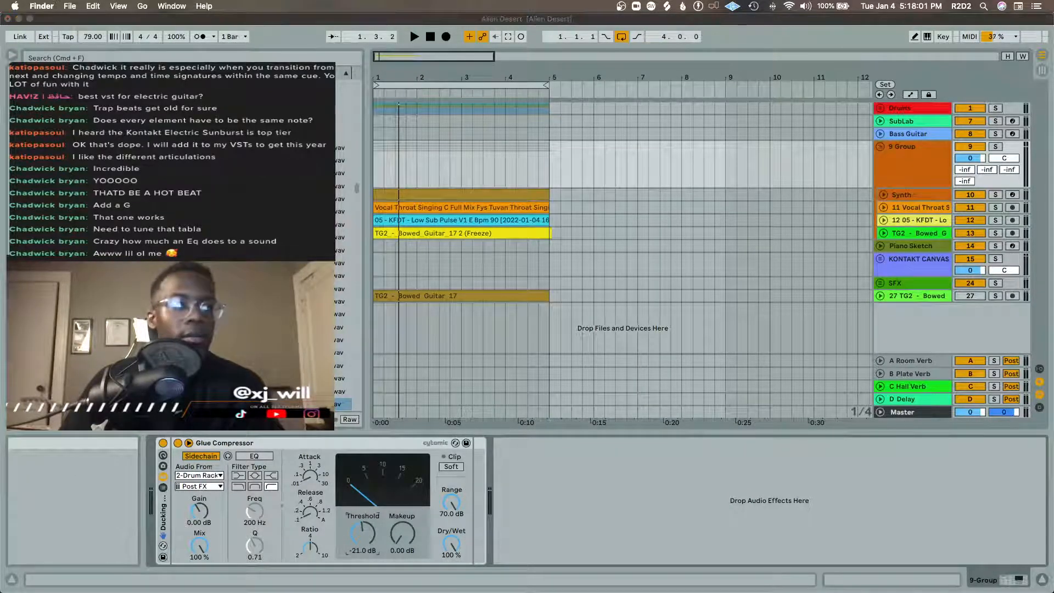